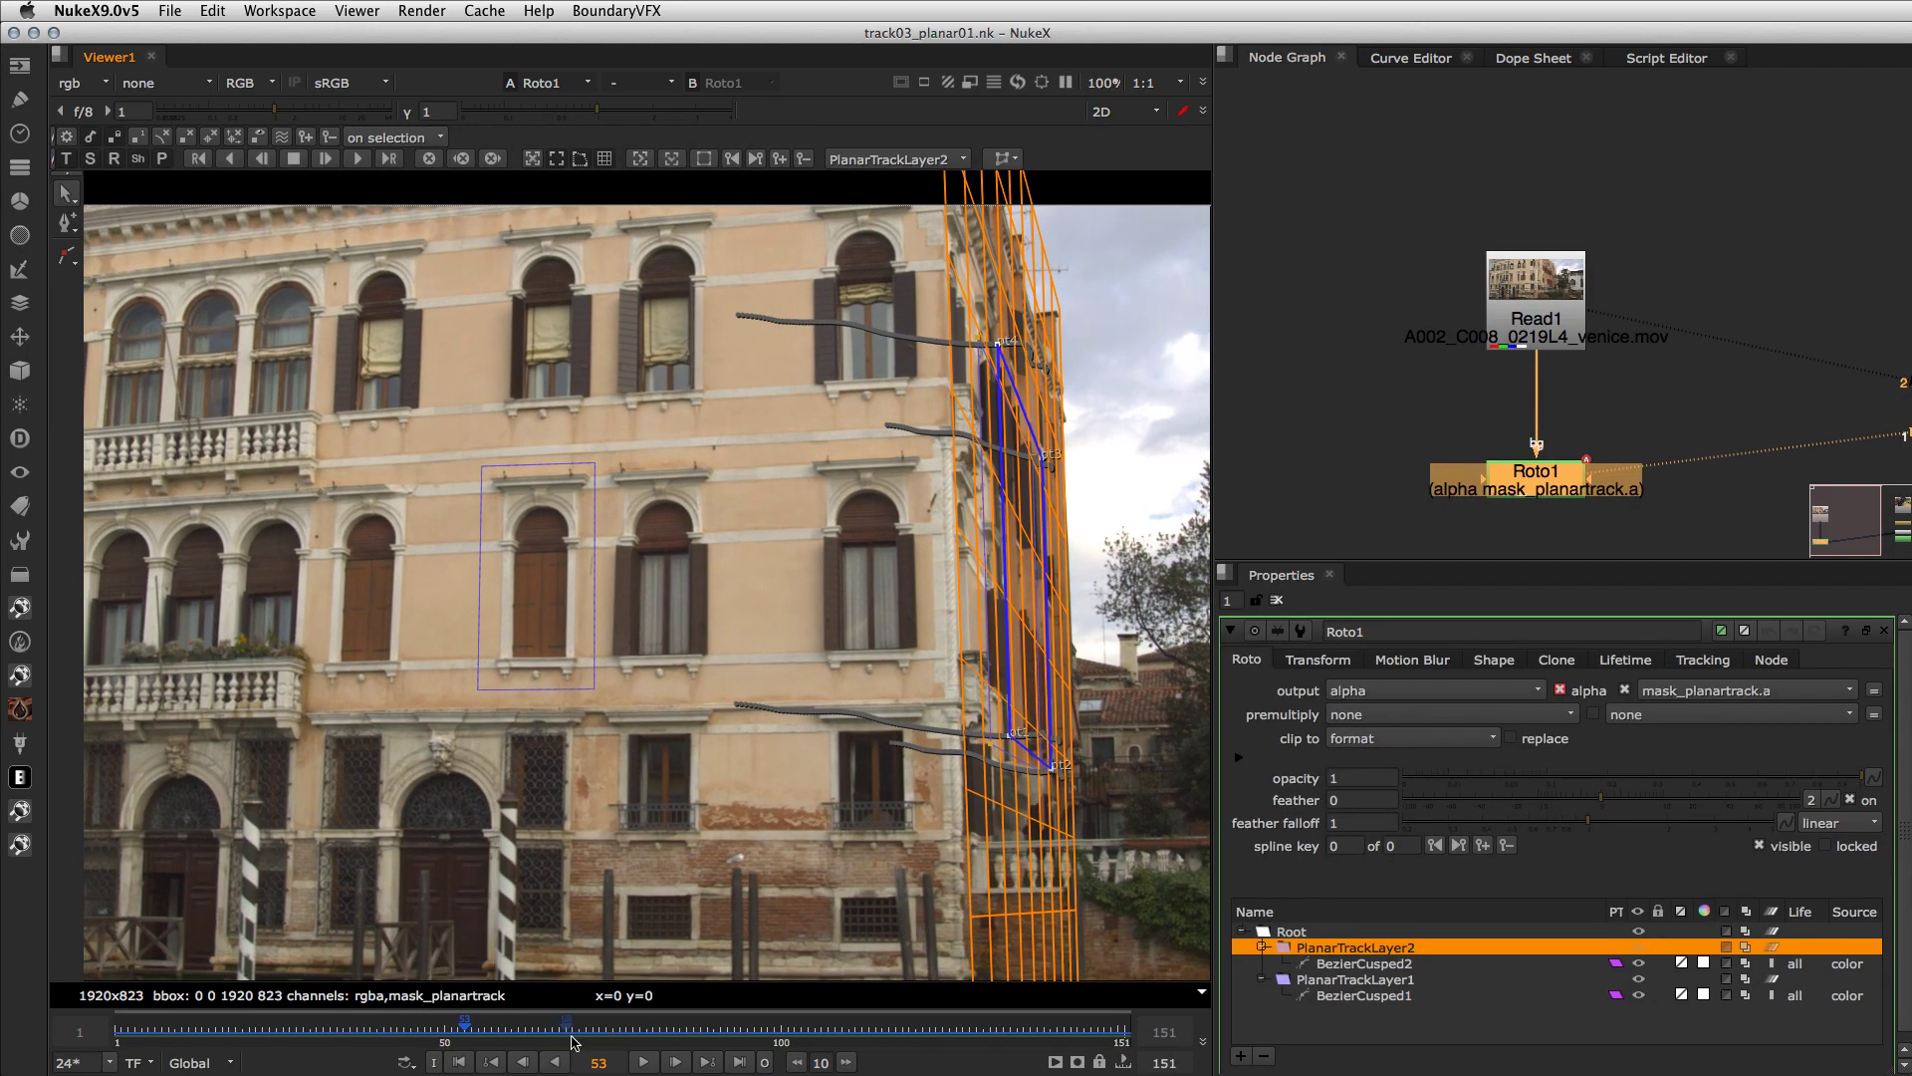
{"action": "left_click_drag", "start_coordinate": [461, 1030], "coordinate": [1026, 1045]}
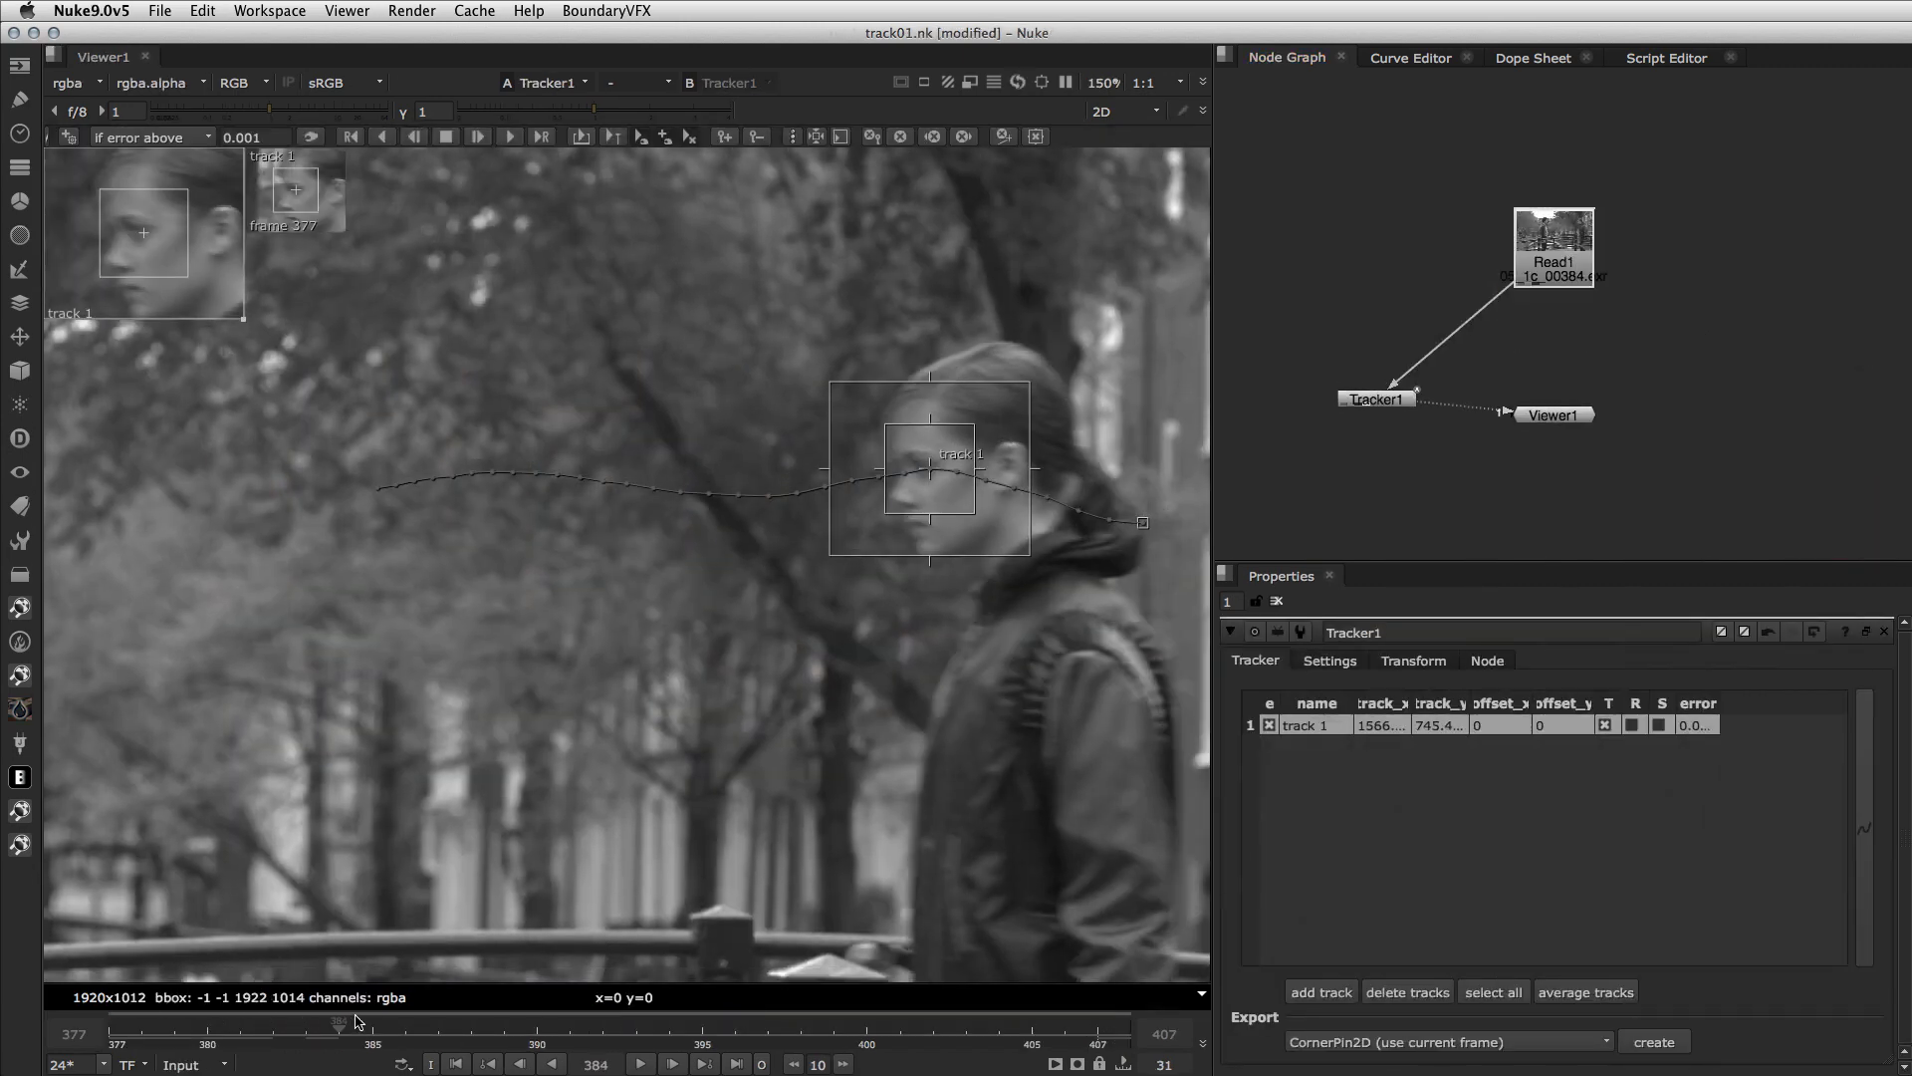
{"action": "left_click_drag", "start_coordinate": [824, 1013], "coordinate": [933, 1016]}
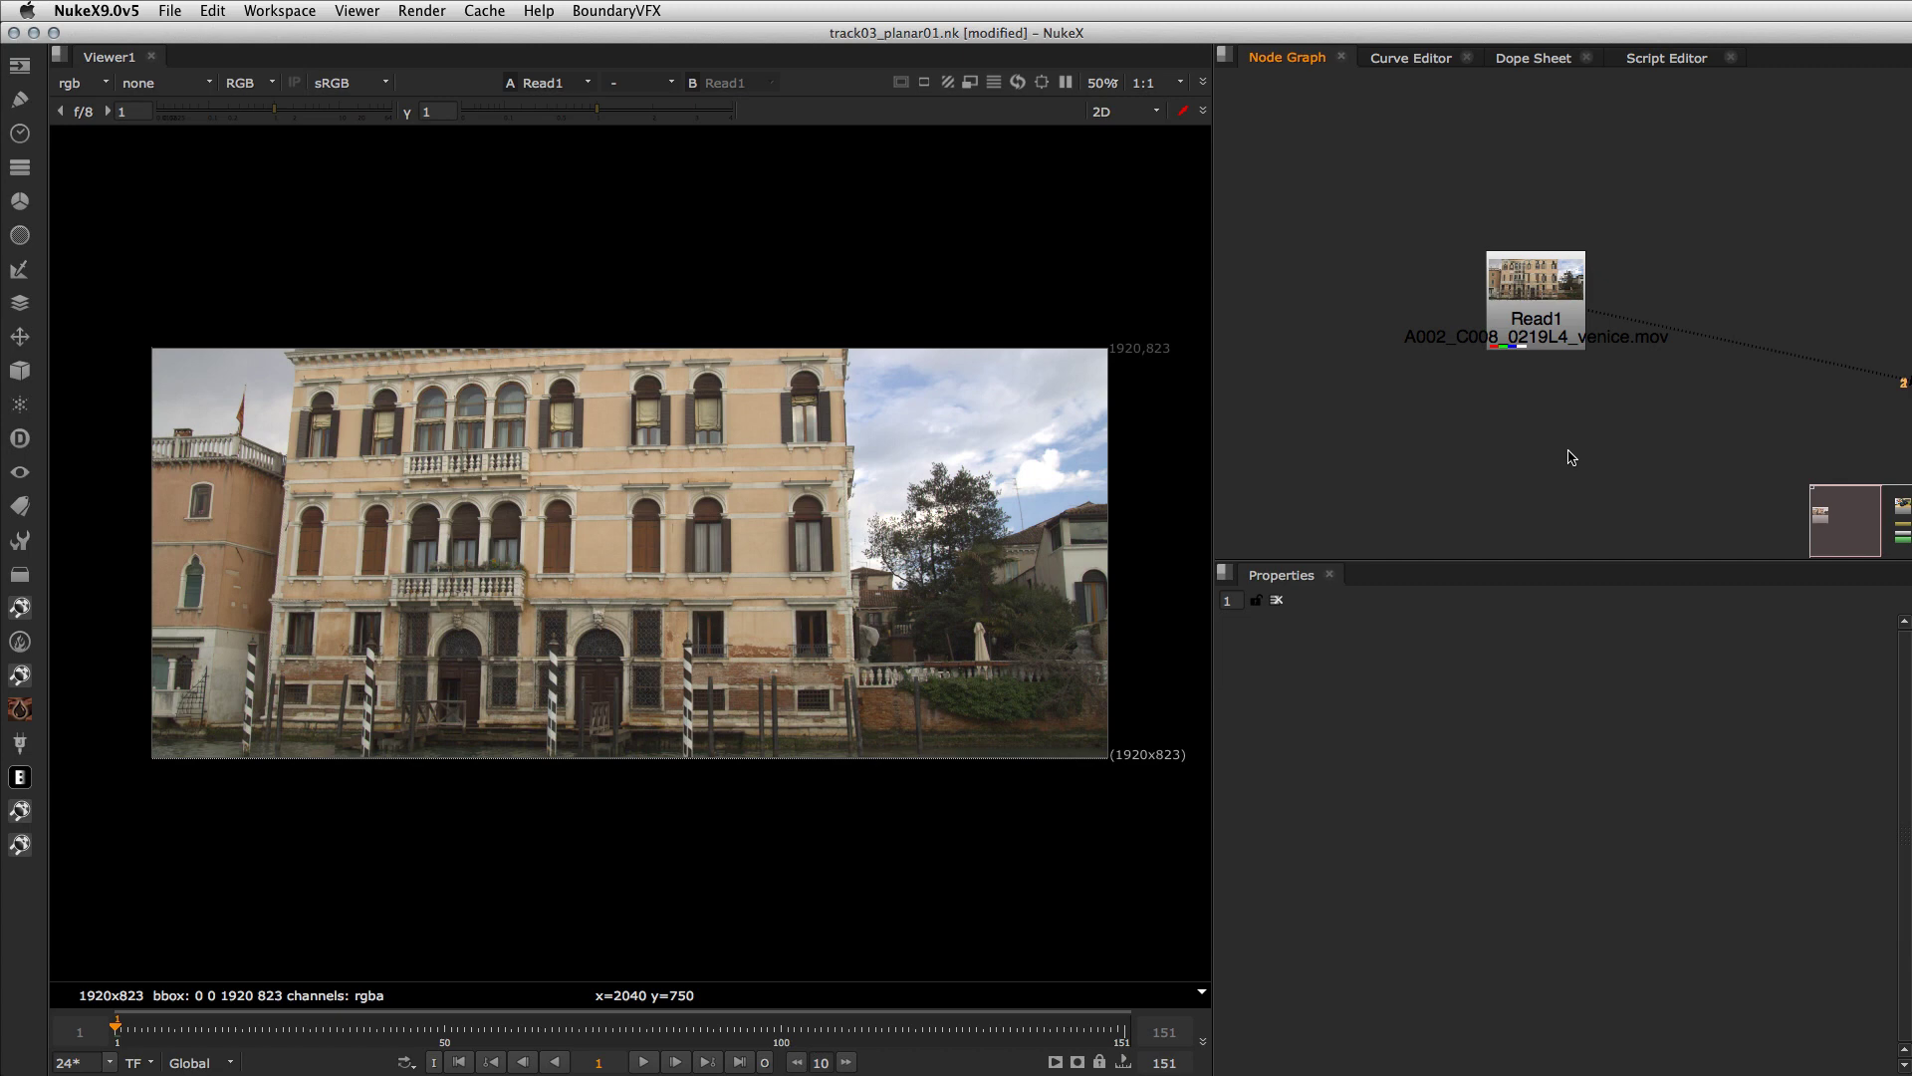
- Add a PlanarTracker node below Read1 in the node graph
{"action": "key", "text": "Tab"}
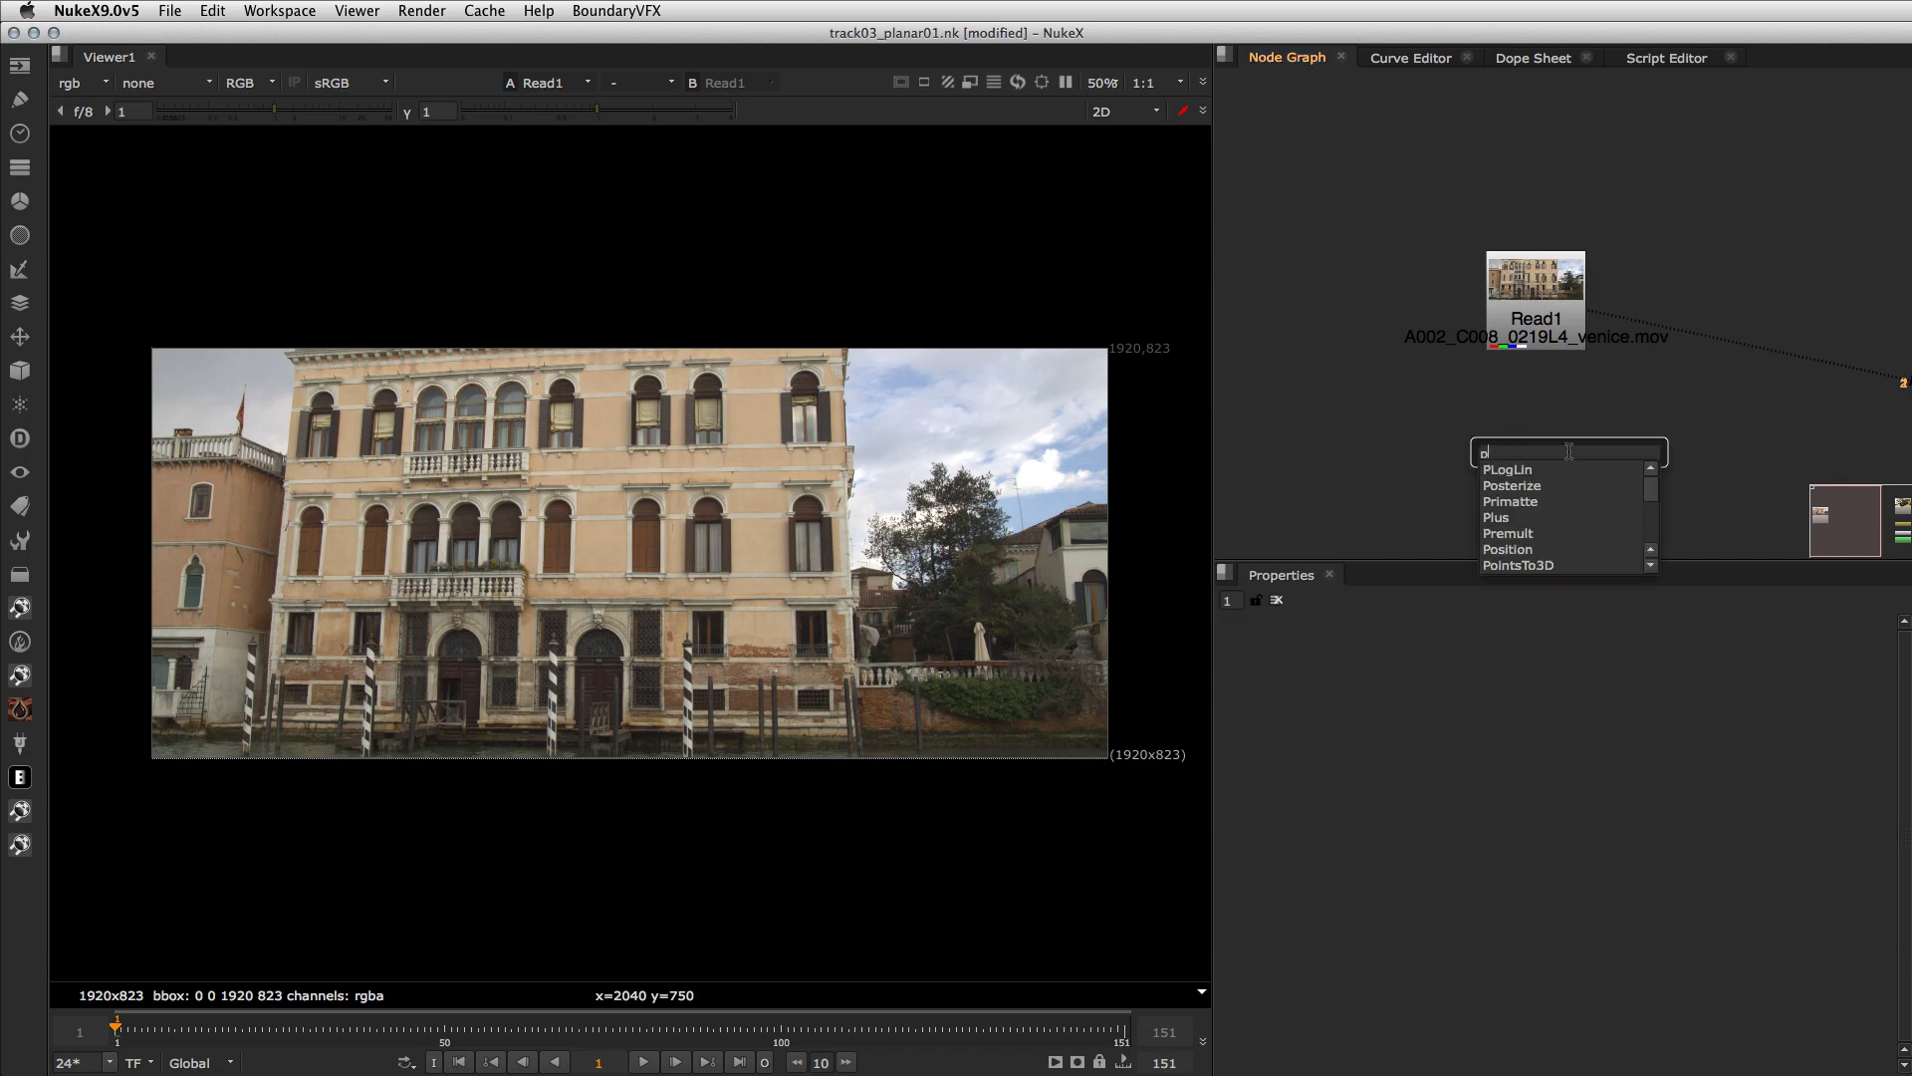
{"action": "type", "text": "pla"}
{"action": "key", "text": "Return"}
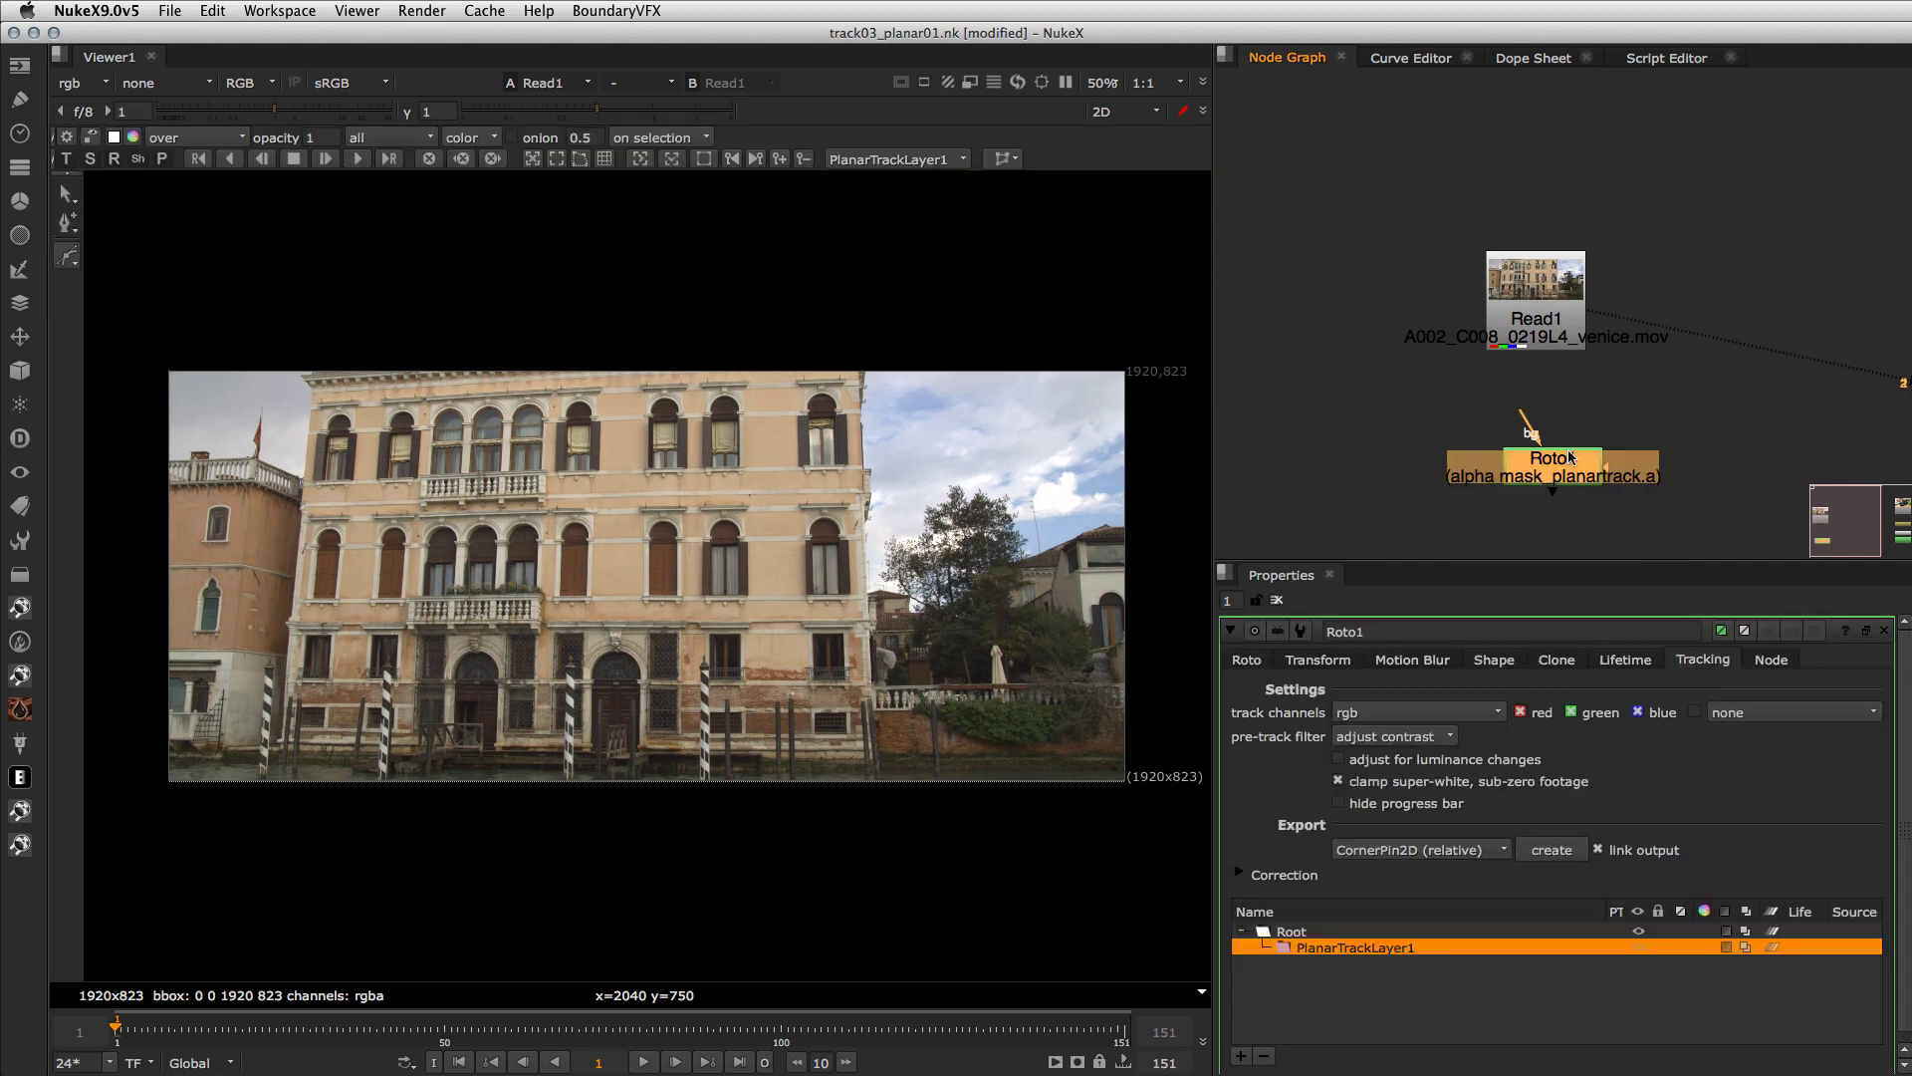
- Connect the Roto1 node's background input to Read1 and show Roto1 in the viewer
{"action": "left_click_drag", "start_coordinate": [1543, 471], "coordinate": [1536, 476]}
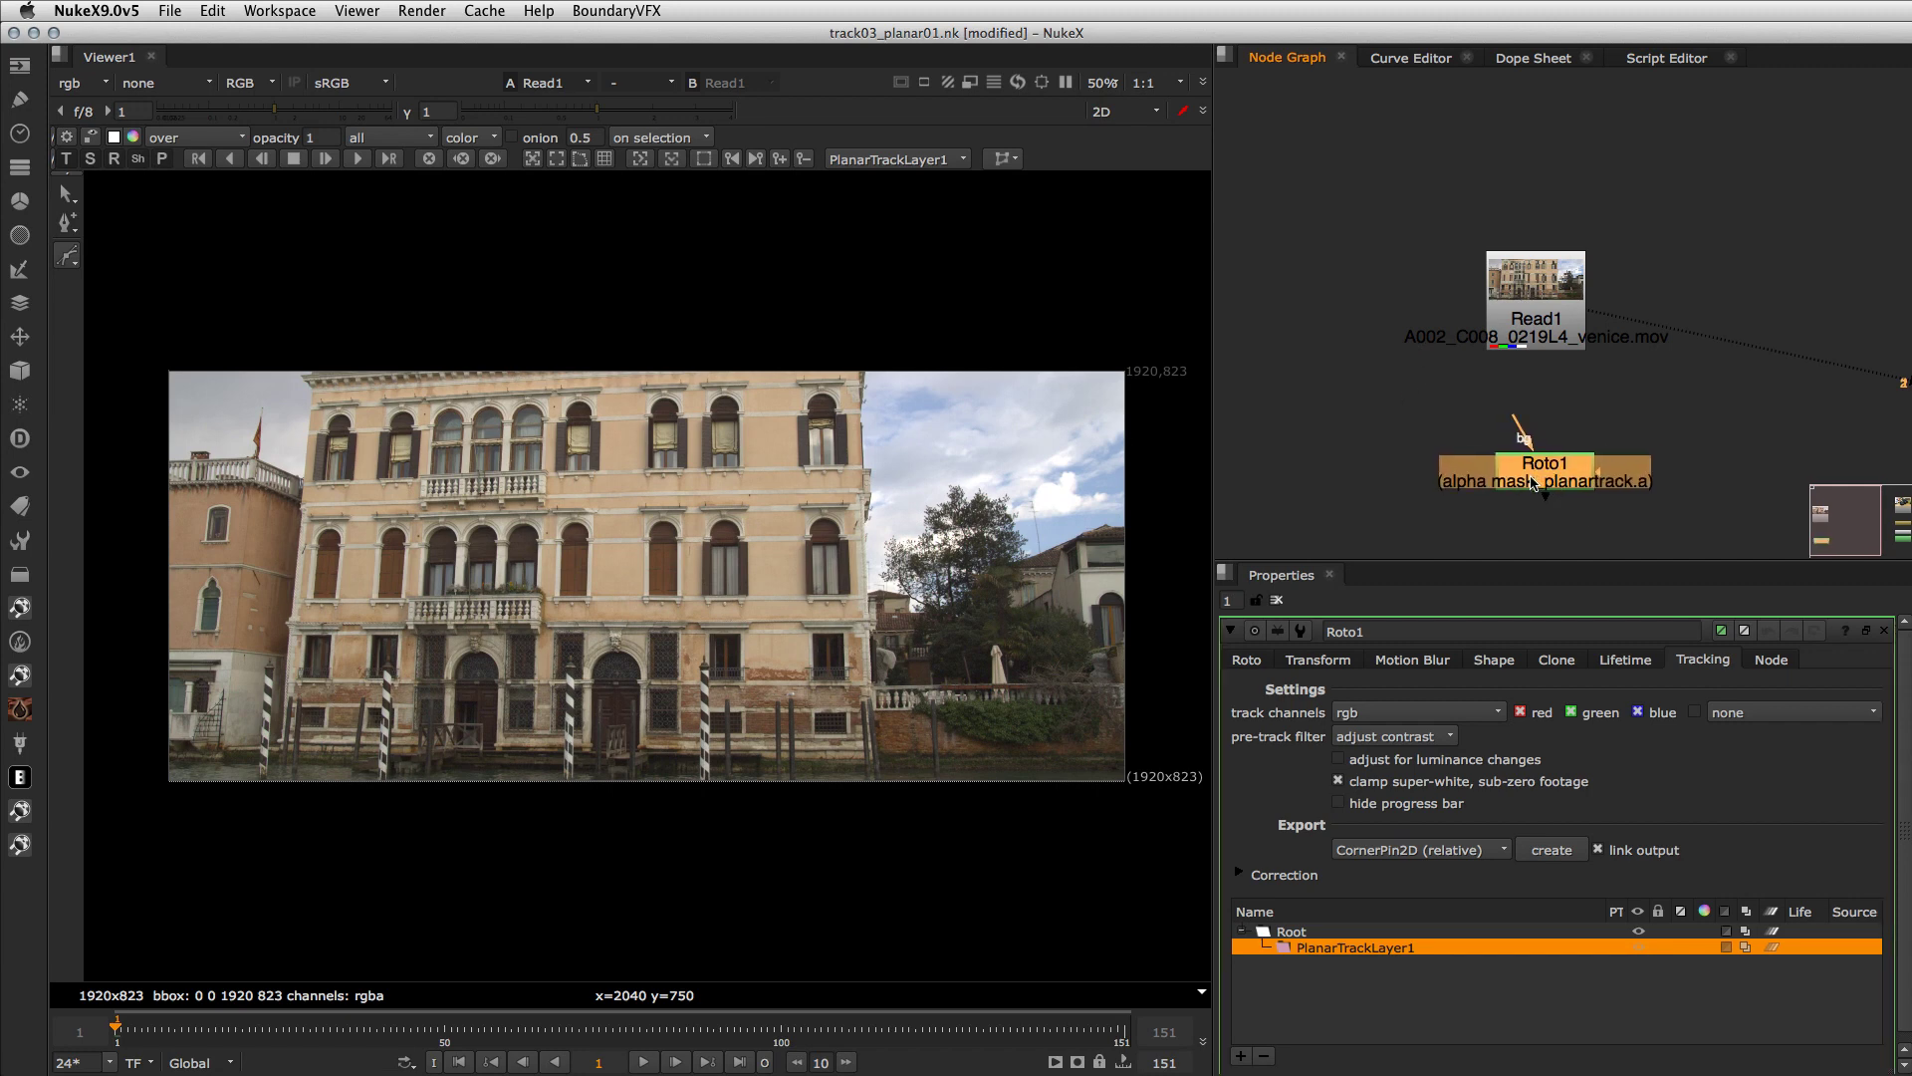
{"action": "left_click_drag", "start_coordinate": [1540, 481], "coordinate": [1541, 299]}
{"action": "left_click", "coordinate": [1530, 466]}
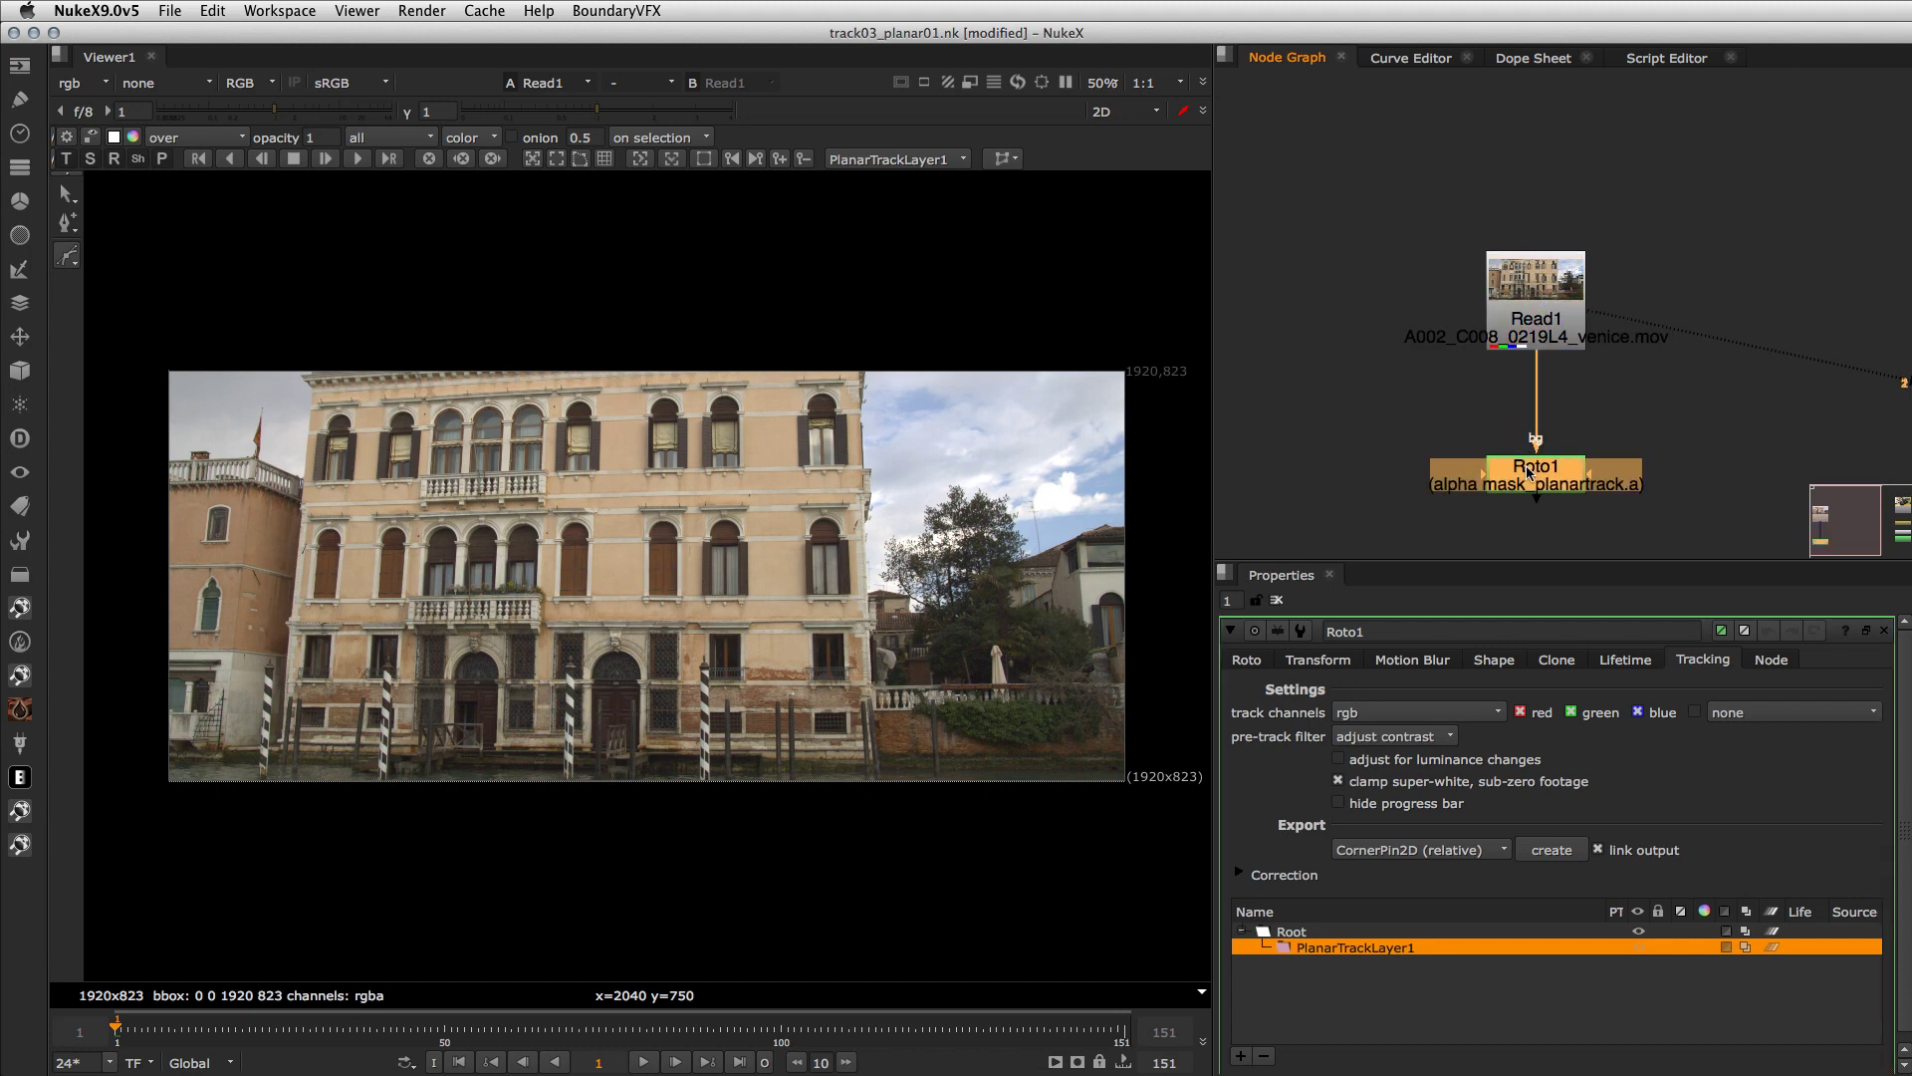
{"action": "key", "text": "1"}
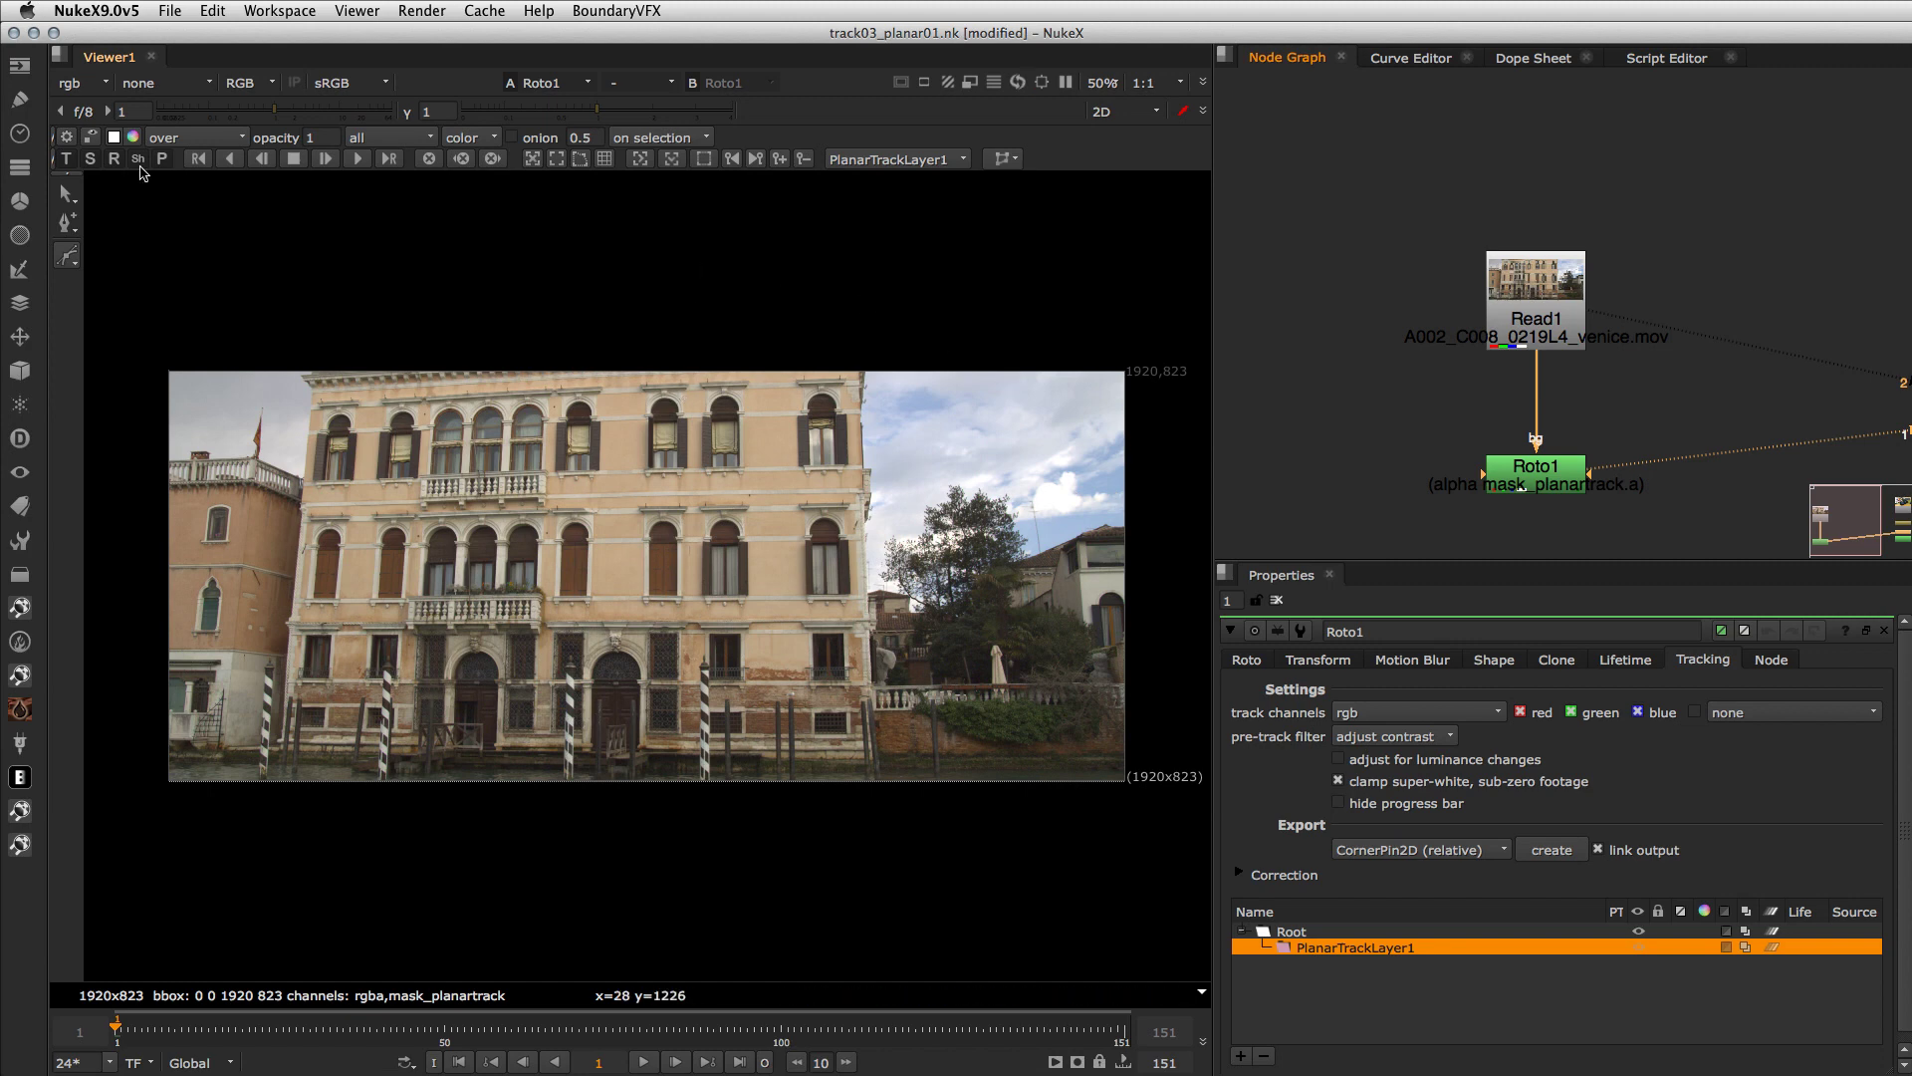
- Draw a four-point cusped Bezier in PlanarTrackLayer1 around the shuttered window above the arched doorway, including its frame
{"action": "left_click", "coordinate": [1247, 659]}
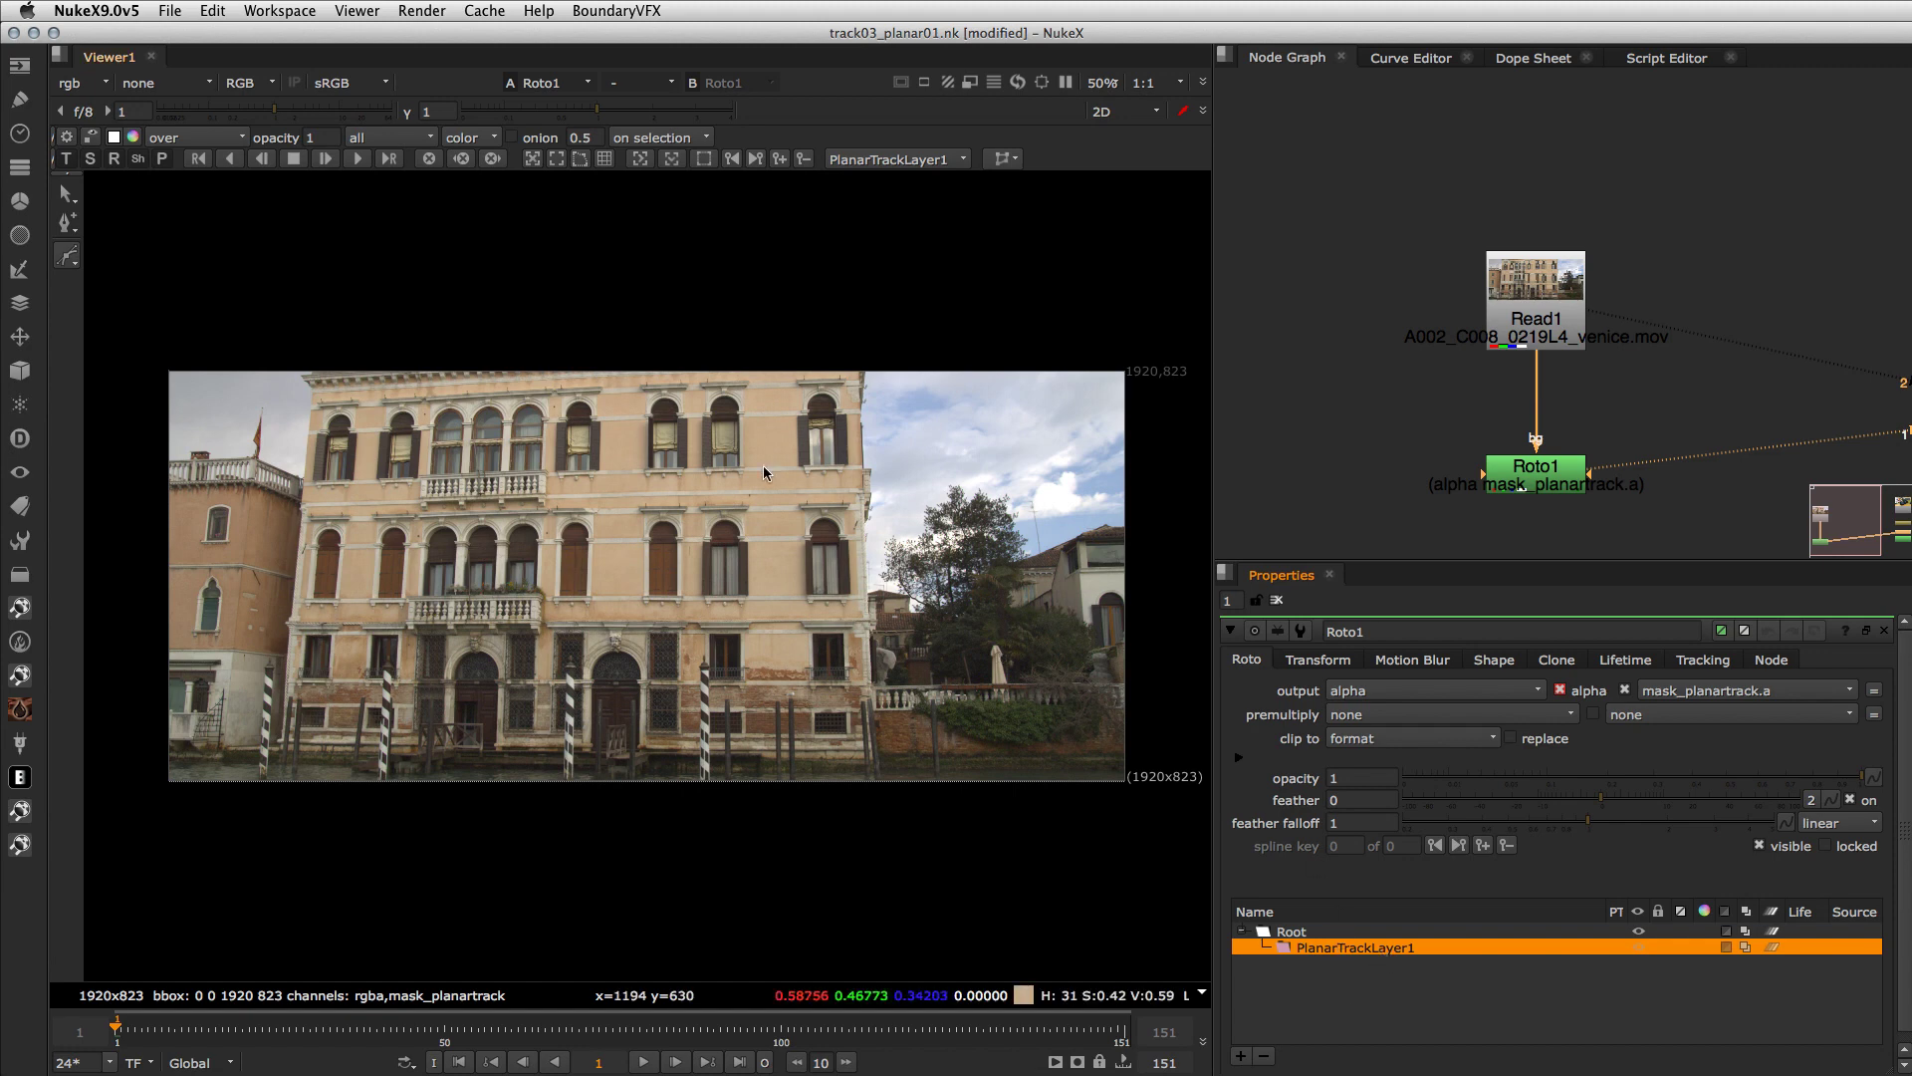
{"action": "scroll", "coordinate": [667, 608], "scroll_direction": "up", "scroll_amount": 6}
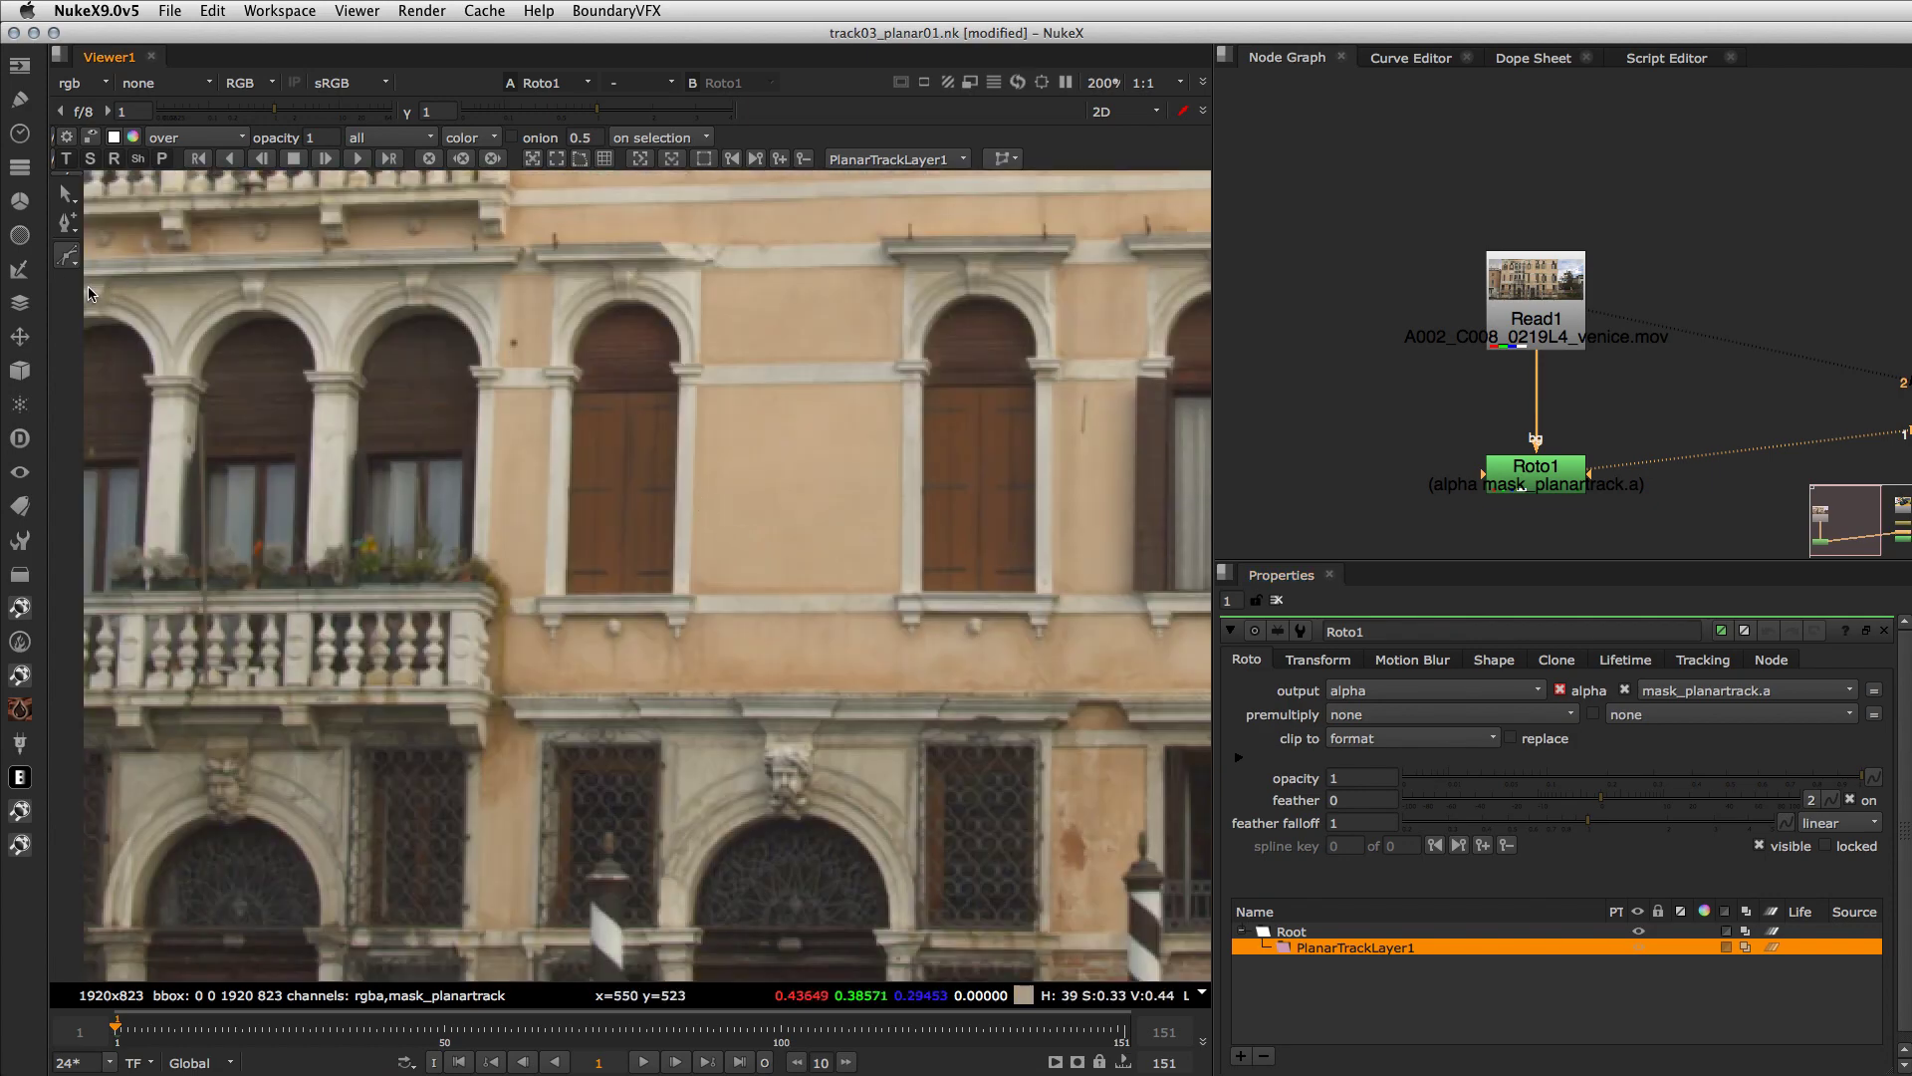
{"action": "right_click", "coordinate": [67, 256]}
{"action": "left_click", "coordinate": [129, 279]}
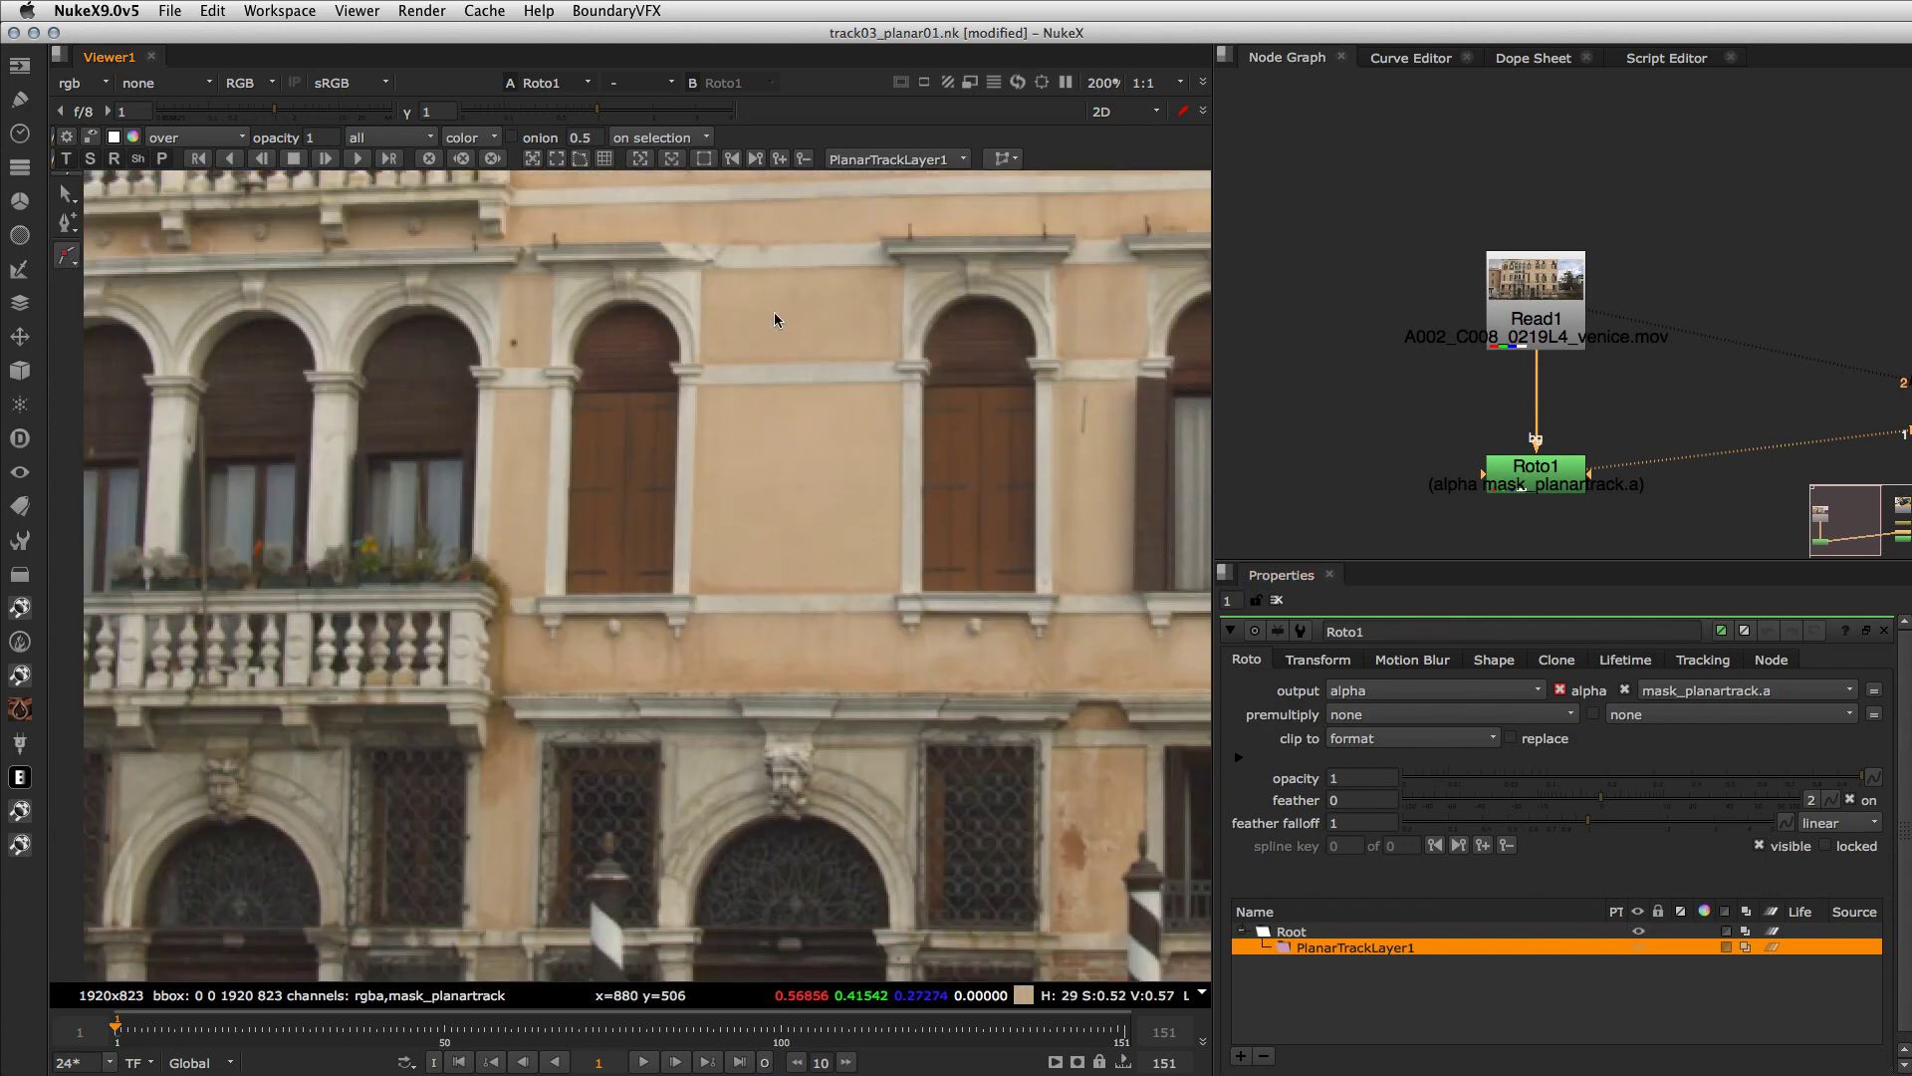
{"action": "left_click", "coordinate": [857, 227]}
{"action": "left_click", "coordinate": [851, 654]}
{"action": "left_click", "coordinate": [1096, 656]}
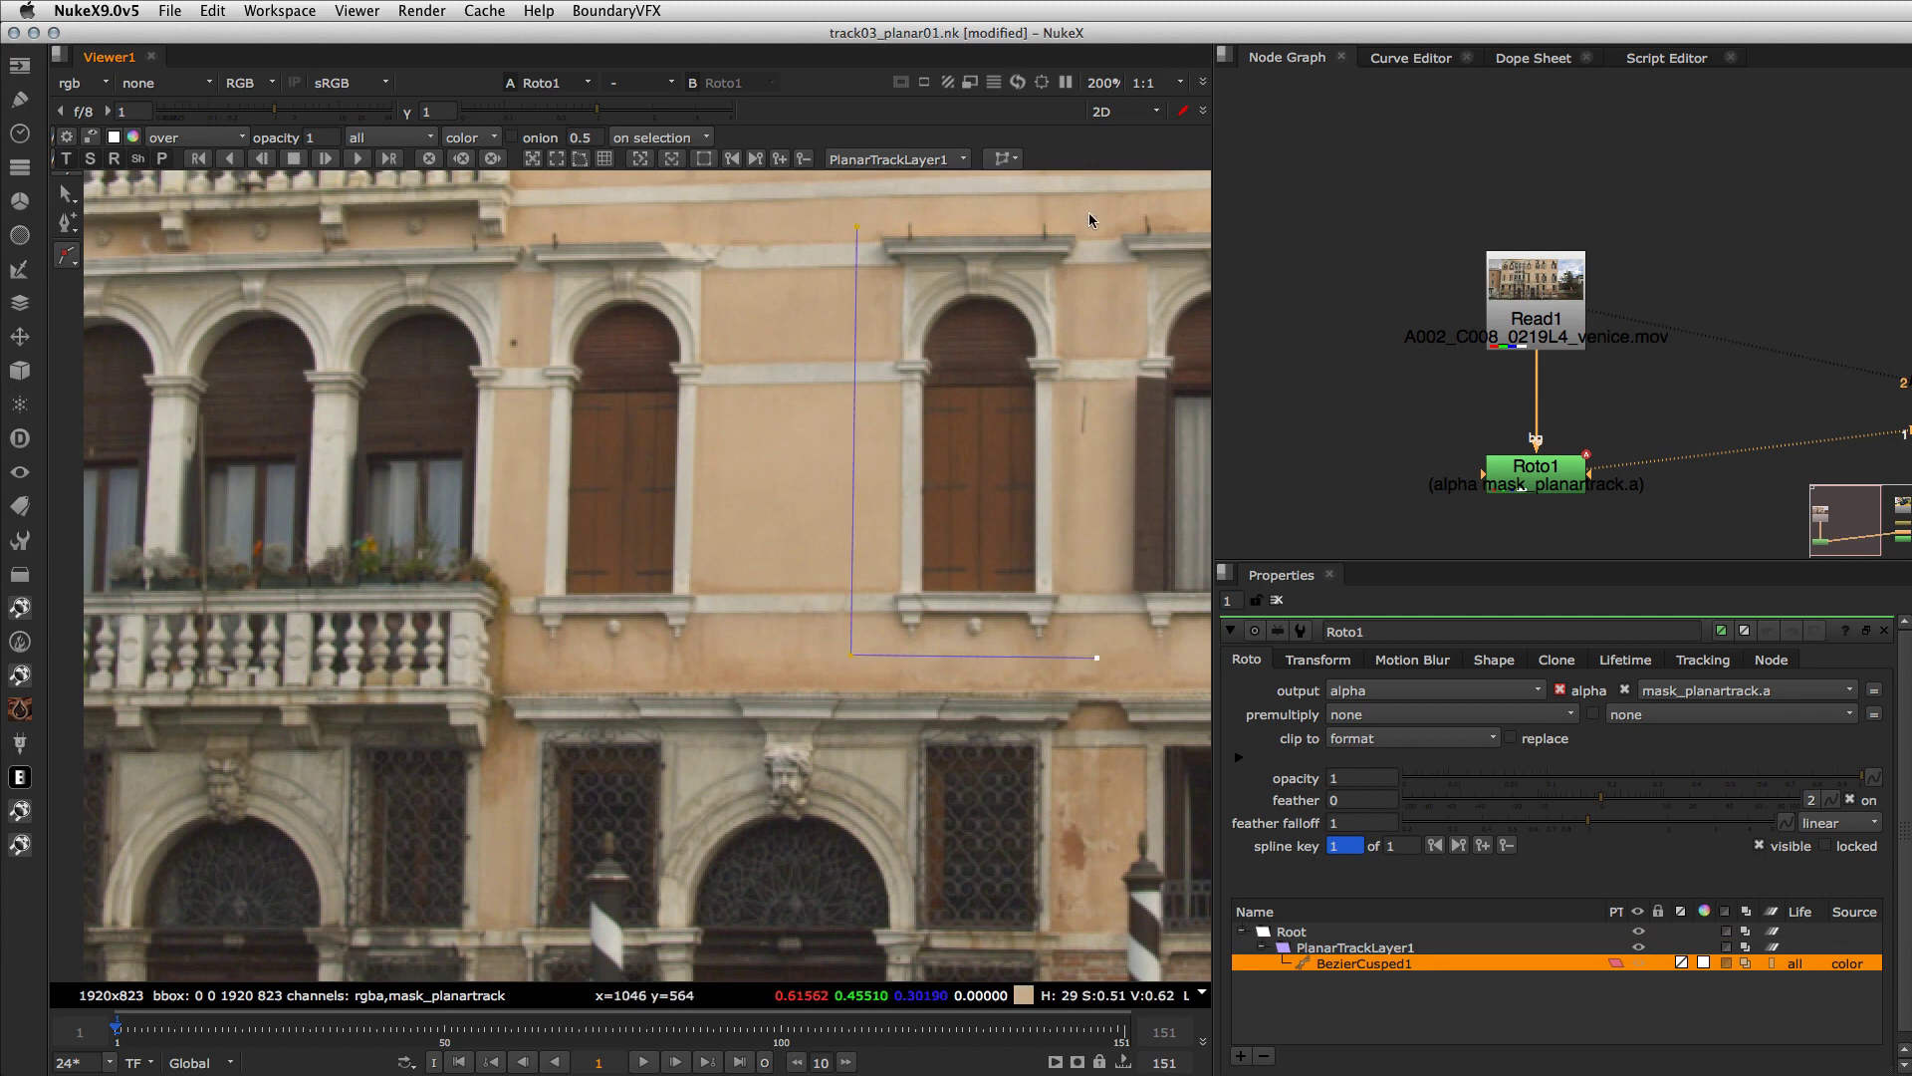
{"action": "left_click", "coordinate": [1089, 214]}
{"action": "left_click", "coordinate": [855, 228]}
{"action": "left_click_drag", "start_coordinate": [855, 227], "coordinate": [854, 213]}
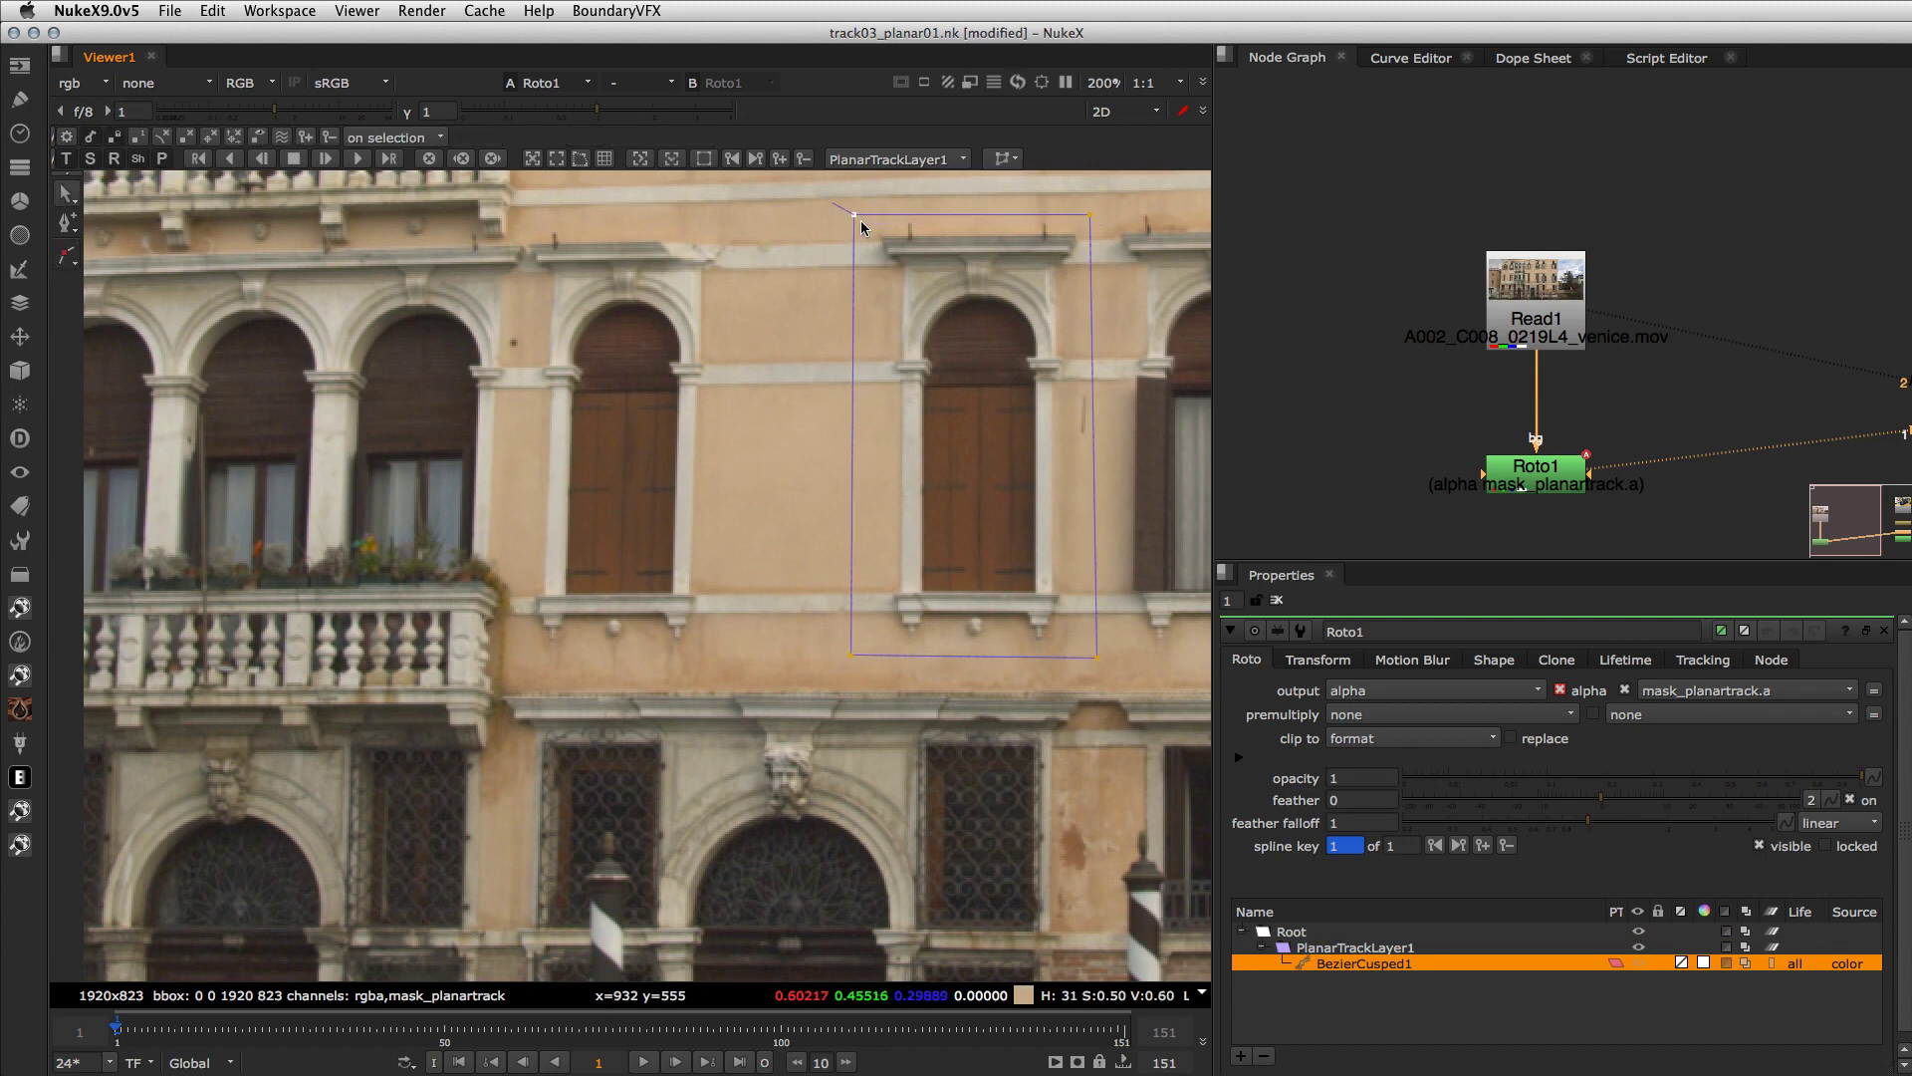
- Select BezierCusped1 in the shape list and inspect its planar track inclusion setting
{"action": "left_click", "coordinate": [1353, 986]}
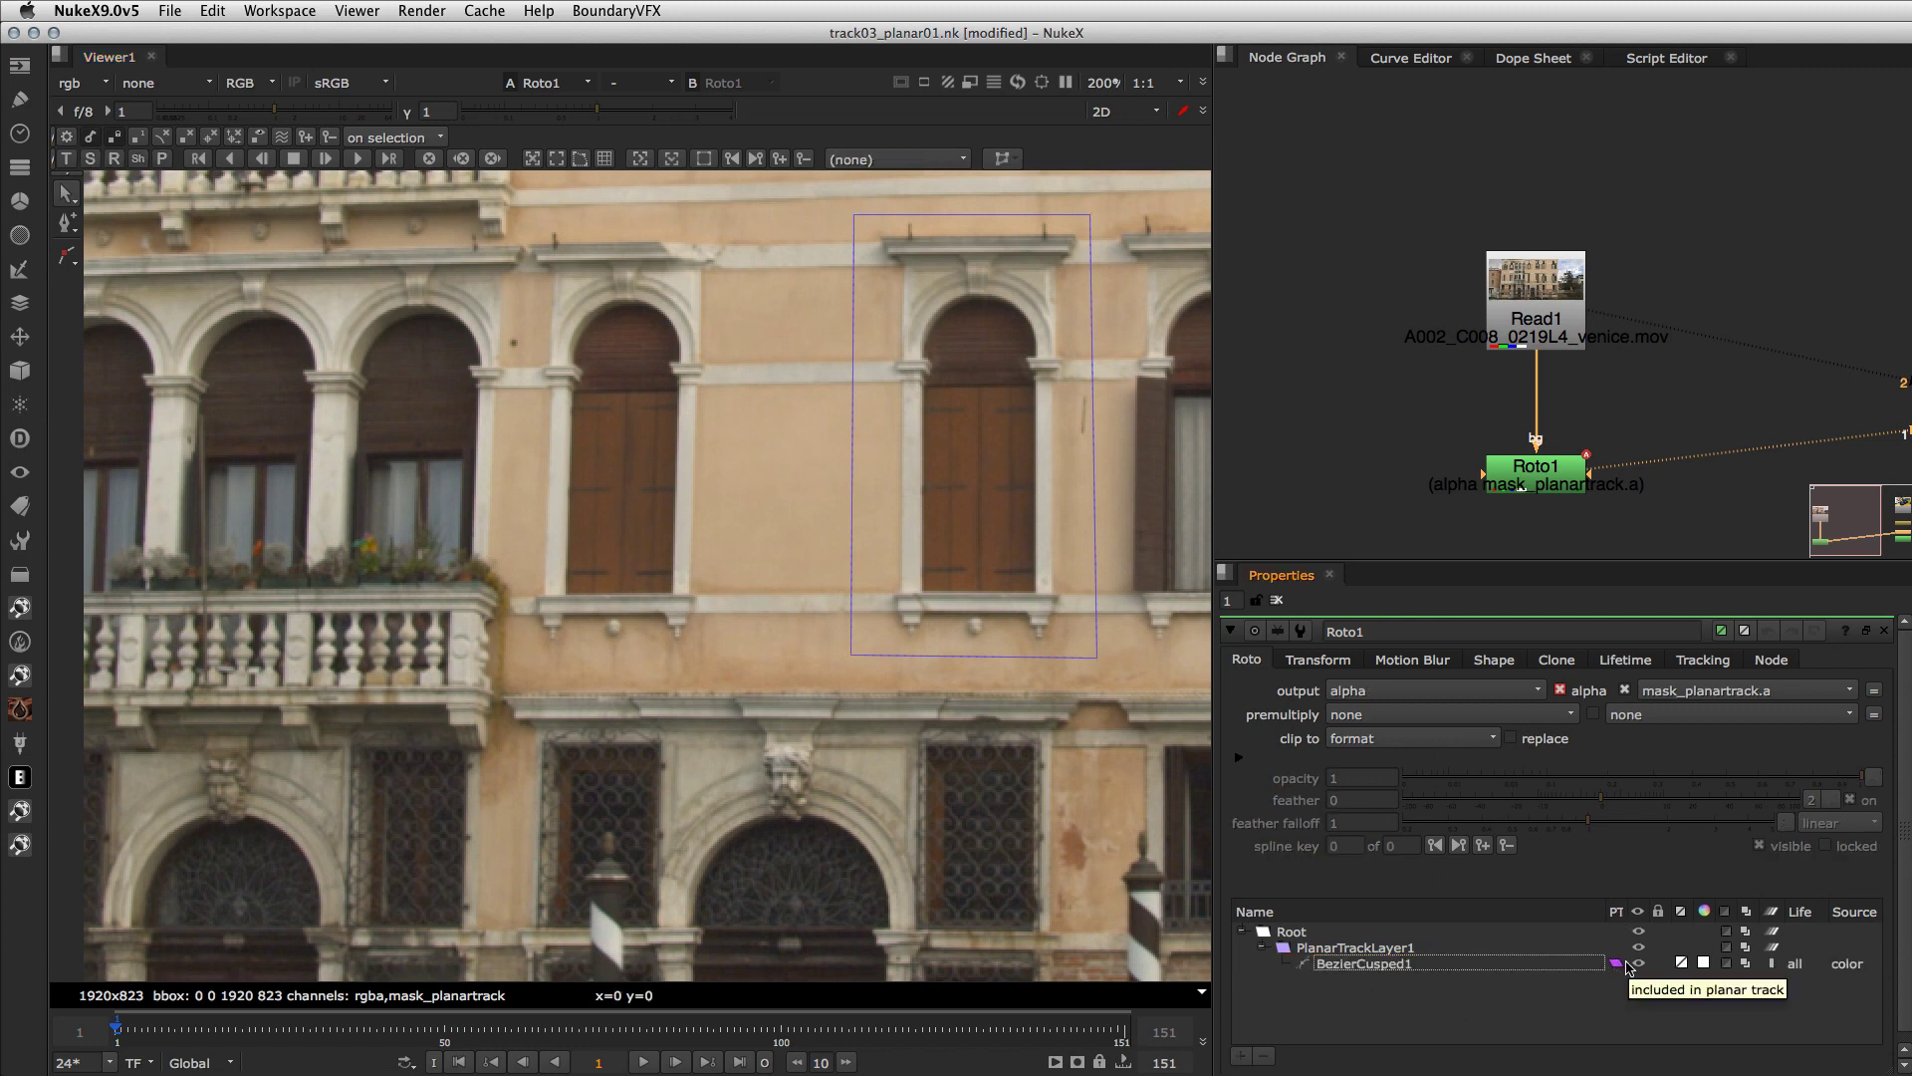
{"action": "left_click", "coordinate": [1546, 964]}
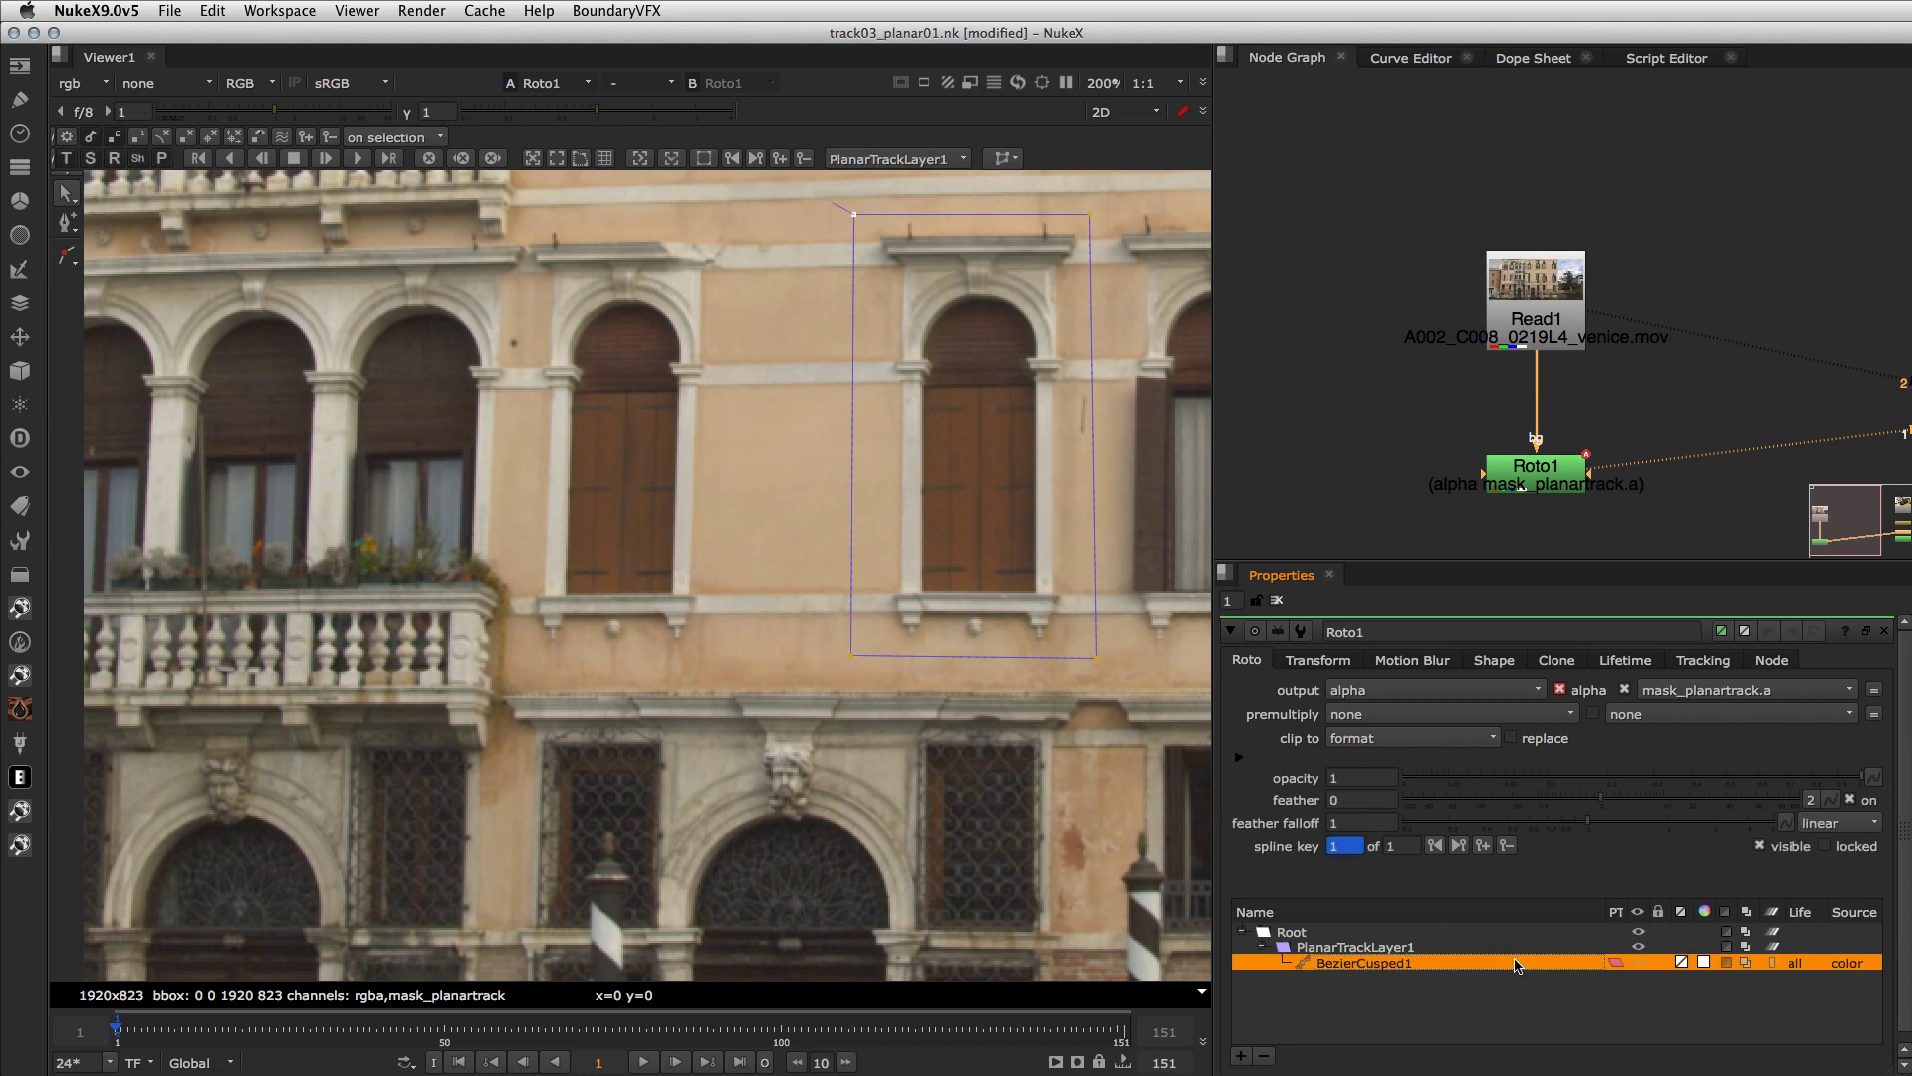
{"action": "left_click", "coordinate": [1615, 964]}
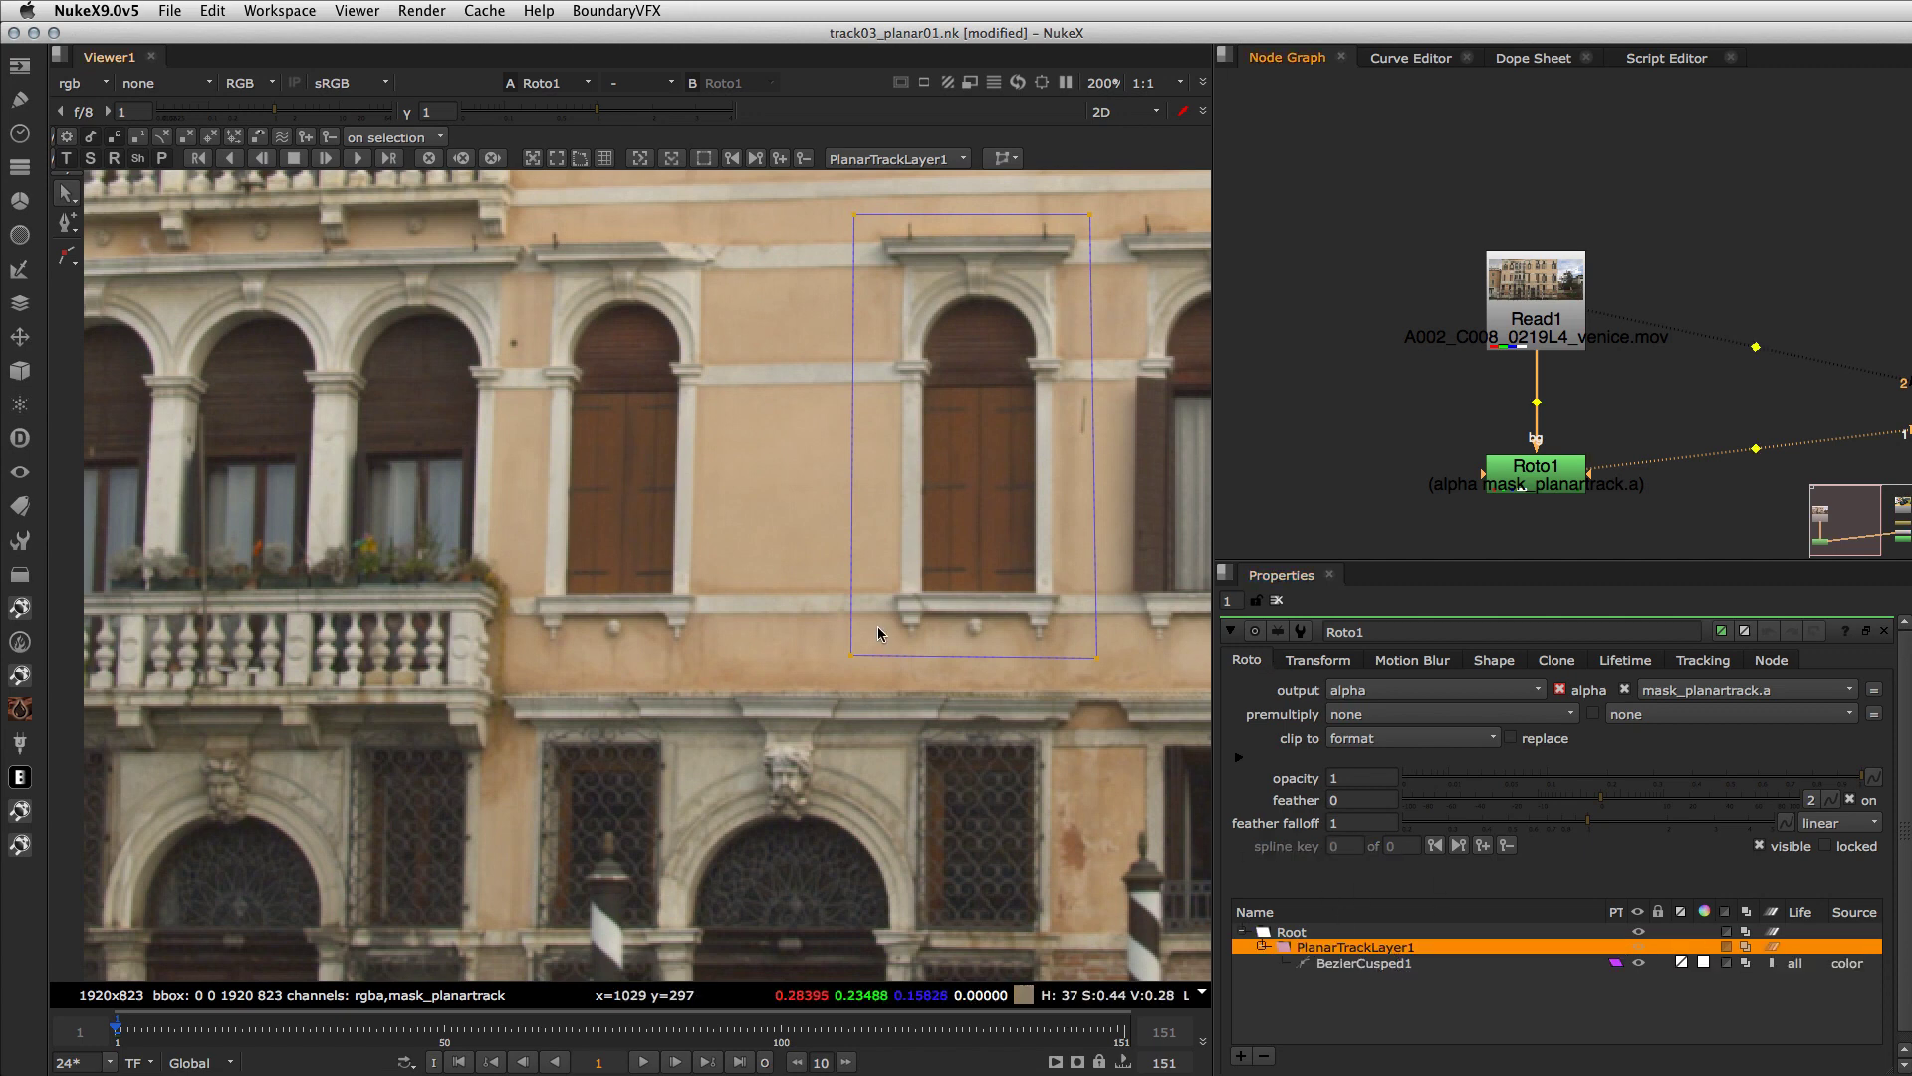
- Try a five-point cusped Bezier directly under Root around the carved head above the arched doorway, and delete it
{"action": "key", "text": "v"}
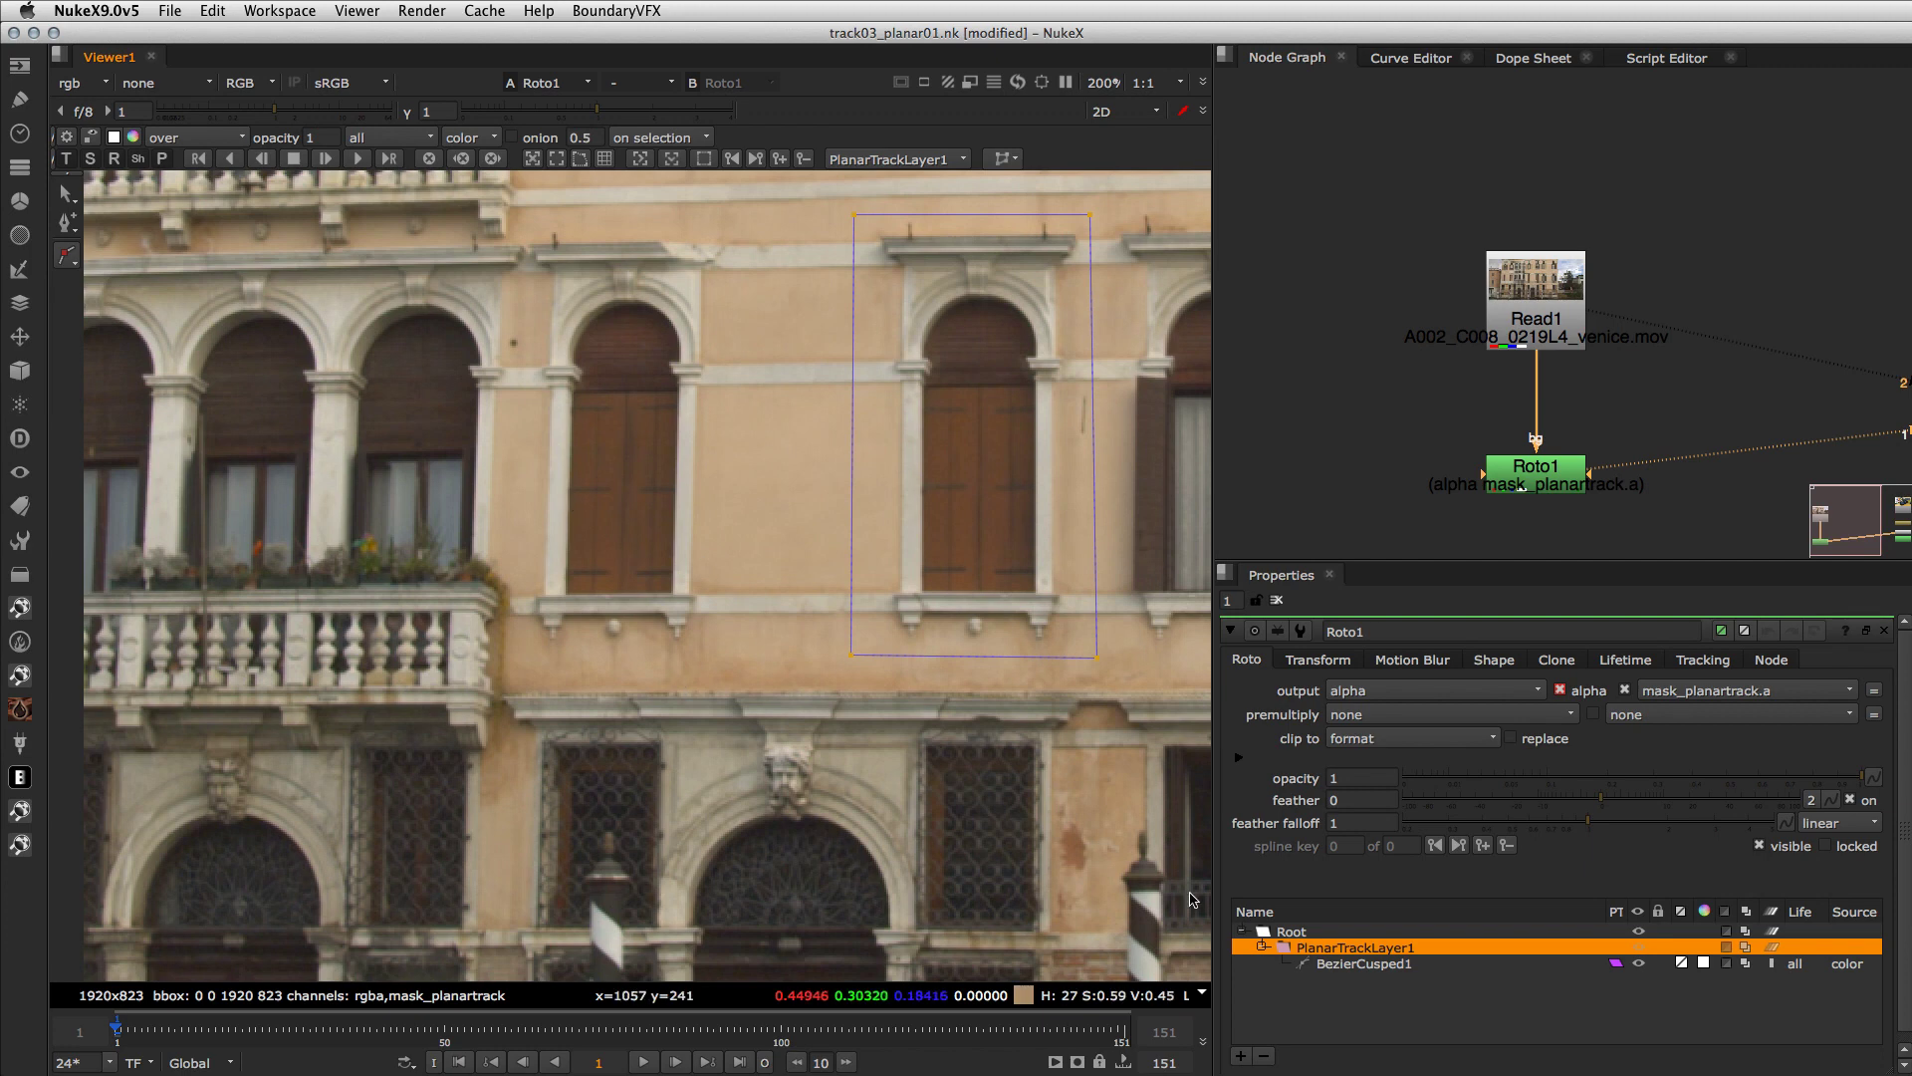
{"action": "left_click", "coordinate": [1291, 931]}
{"action": "left_click", "coordinate": [842, 628]}
{"action": "left_click", "coordinate": [922, 678]}
{"action": "left_click", "coordinate": [928, 839]}
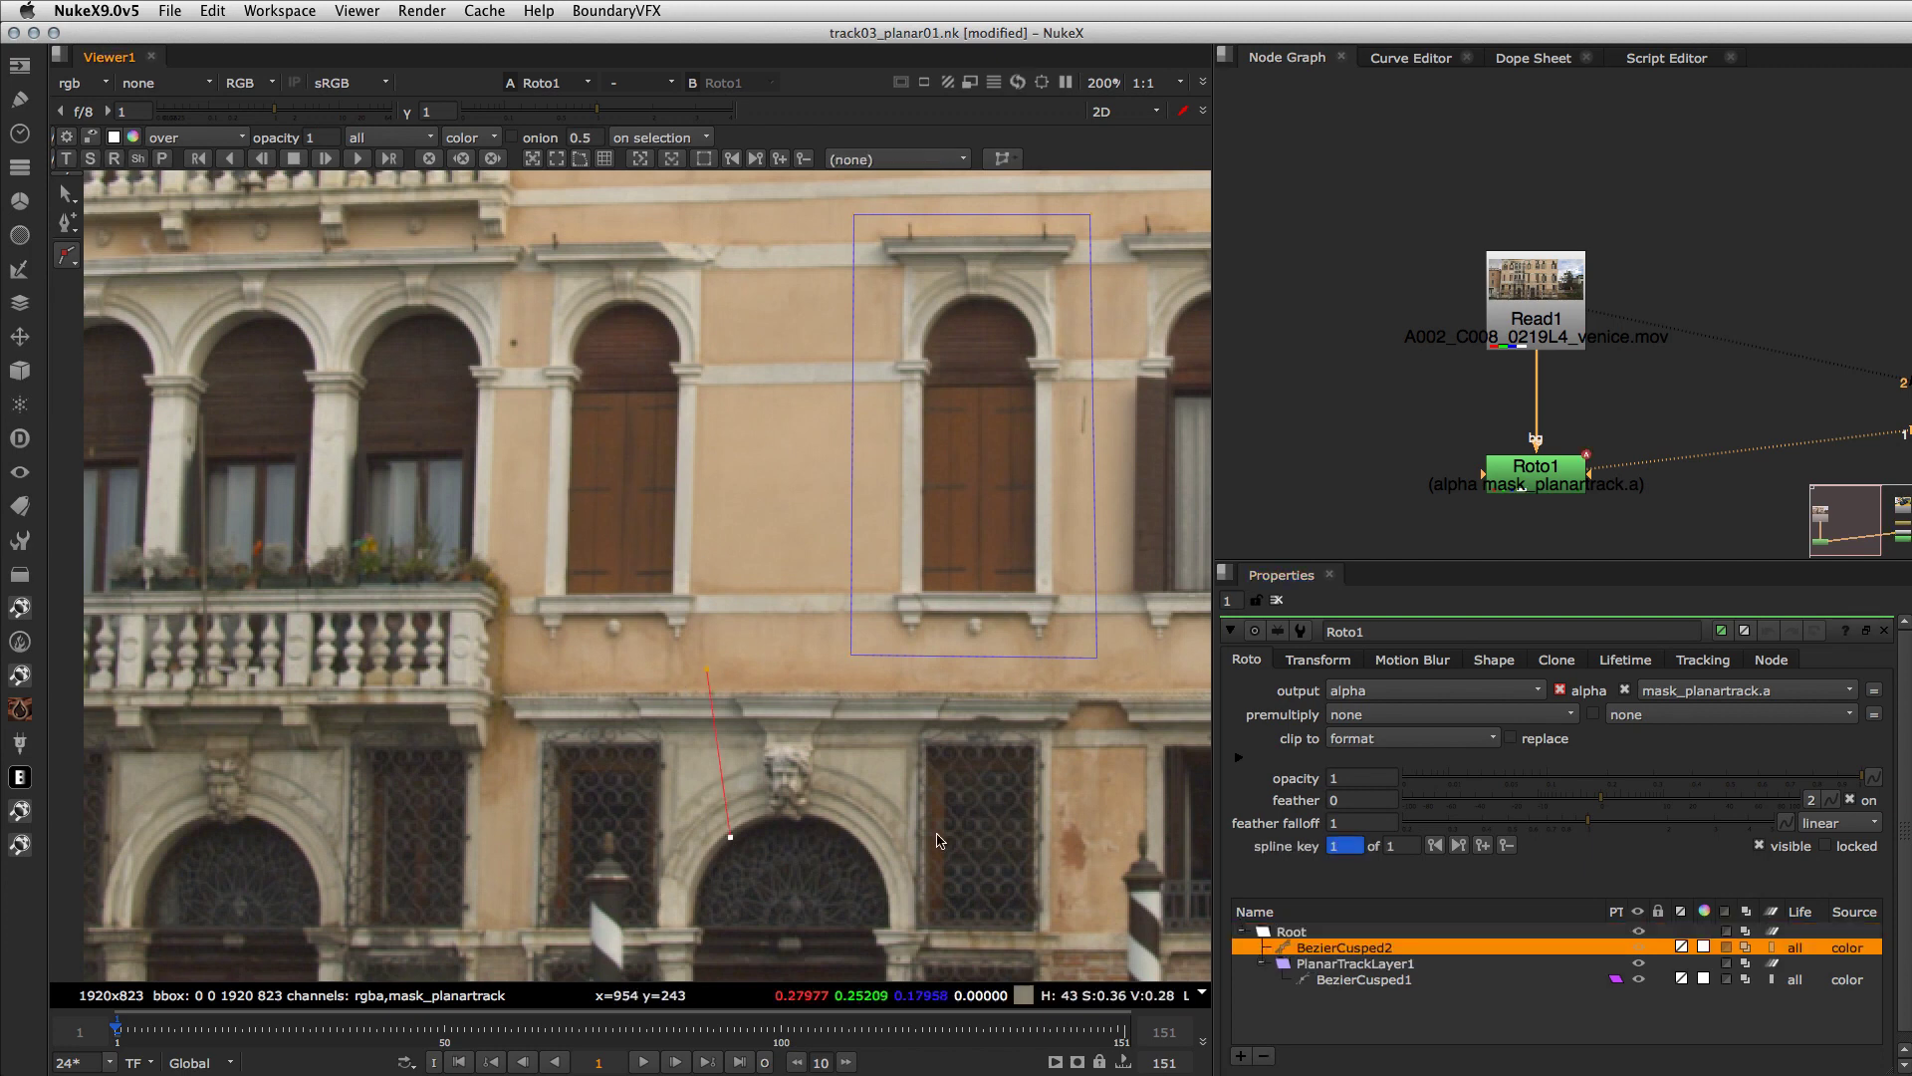
{"action": "left_click", "coordinate": [731, 836]}
{"action": "left_click", "coordinate": [705, 667]}
{"action": "key", "text": "Return"}
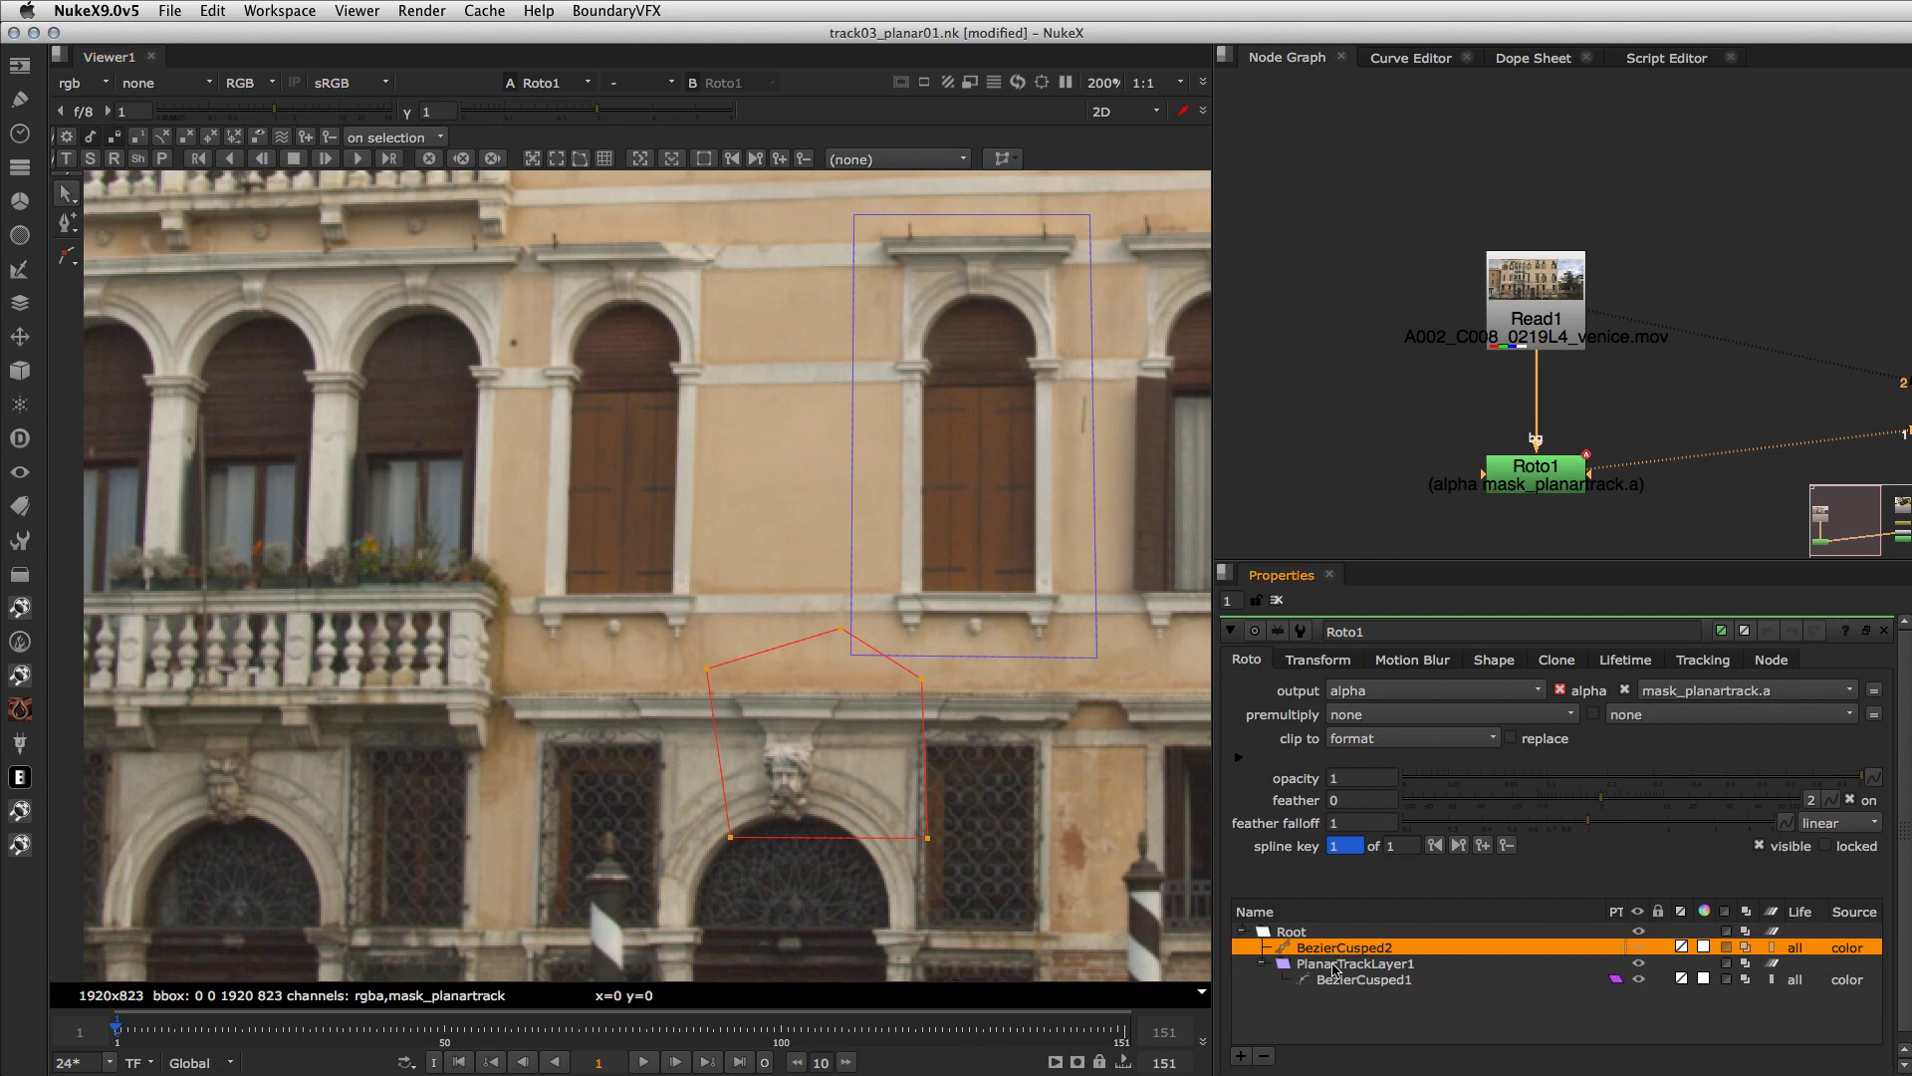
{"action": "left_click", "coordinate": [1265, 1055]}
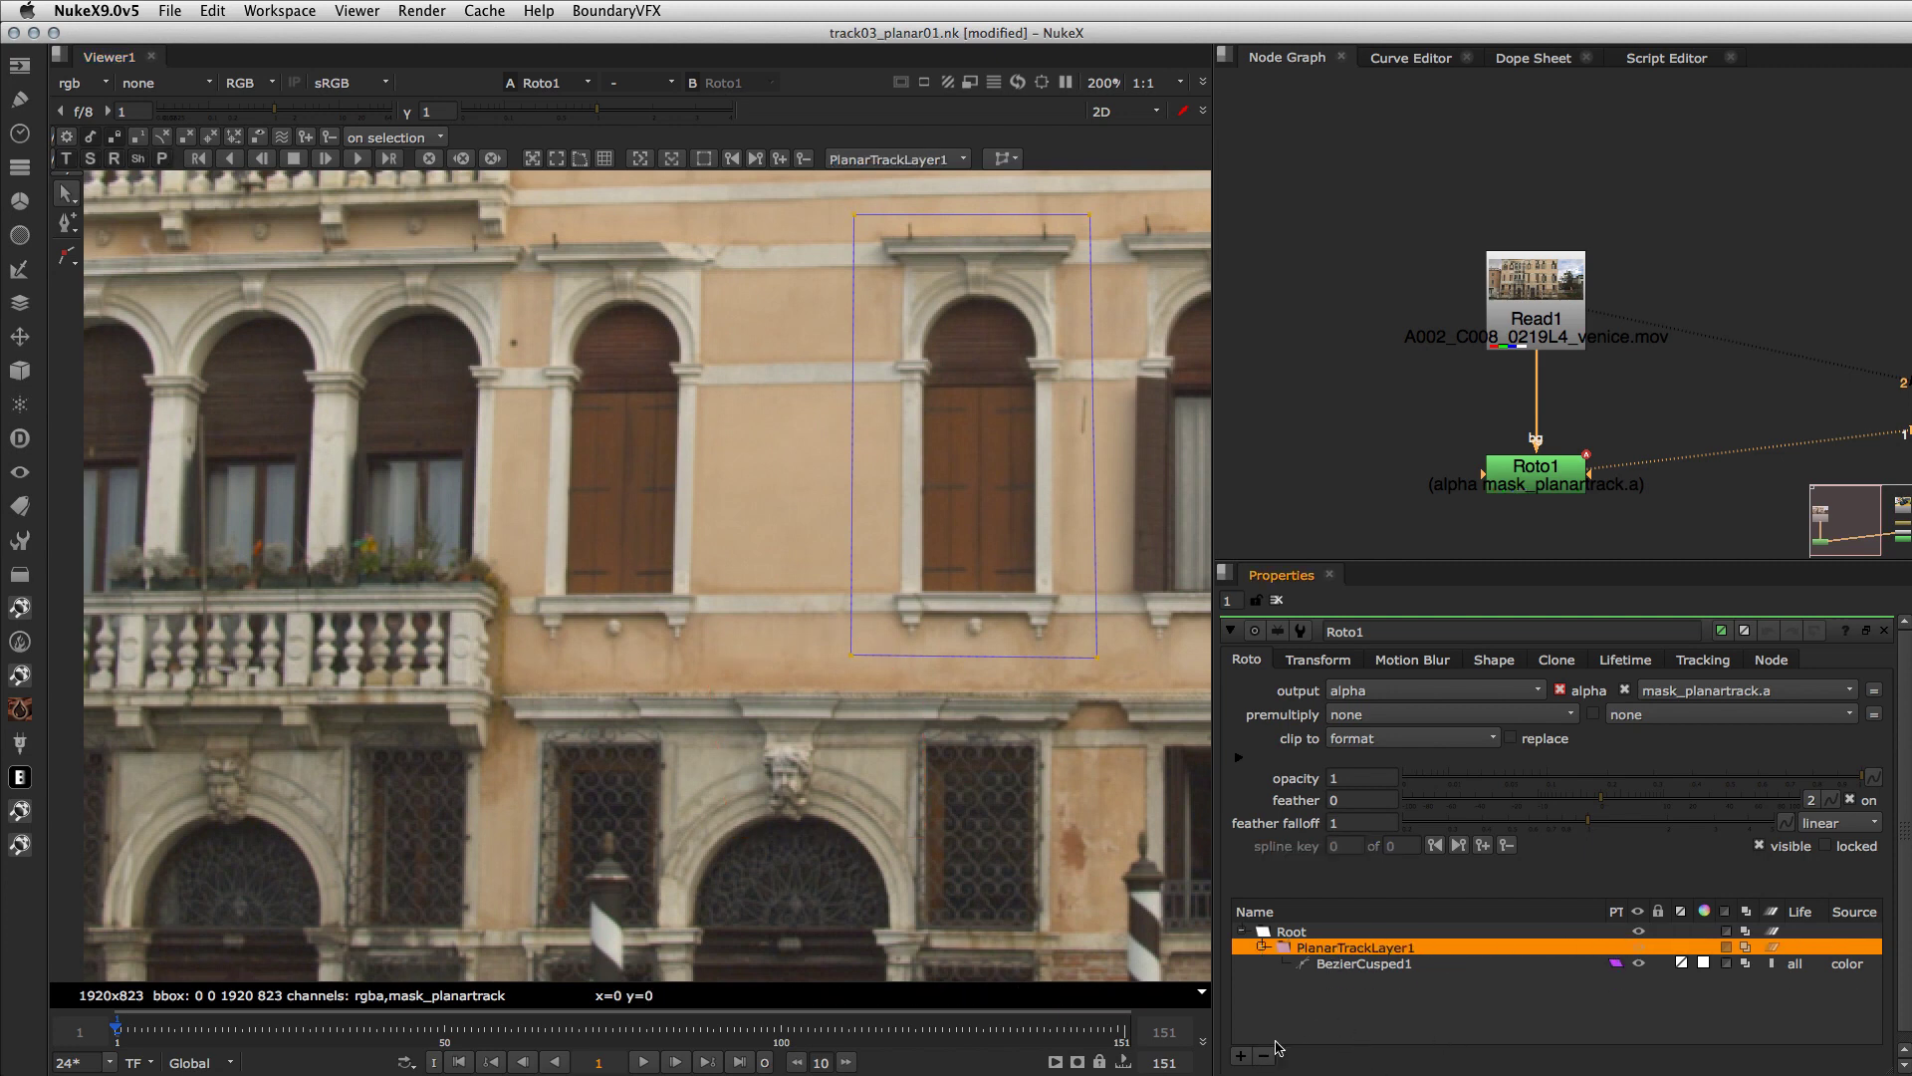
- Try a second four-point cusped Bezier inside PlanarTrackLayer1, across the lower part of the neighbouring shuttered window, and delete it
{"action": "left_click", "coordinate": [68, 258]}
{"action": "left_click", "coordinate": [531, 530]}
{"action": "left_click", "coordinate": [543, 760]}
{"action": "left_click", "coordinate": [761, 739]}
{"action": "left_click", "coordinate": [728, 500]}
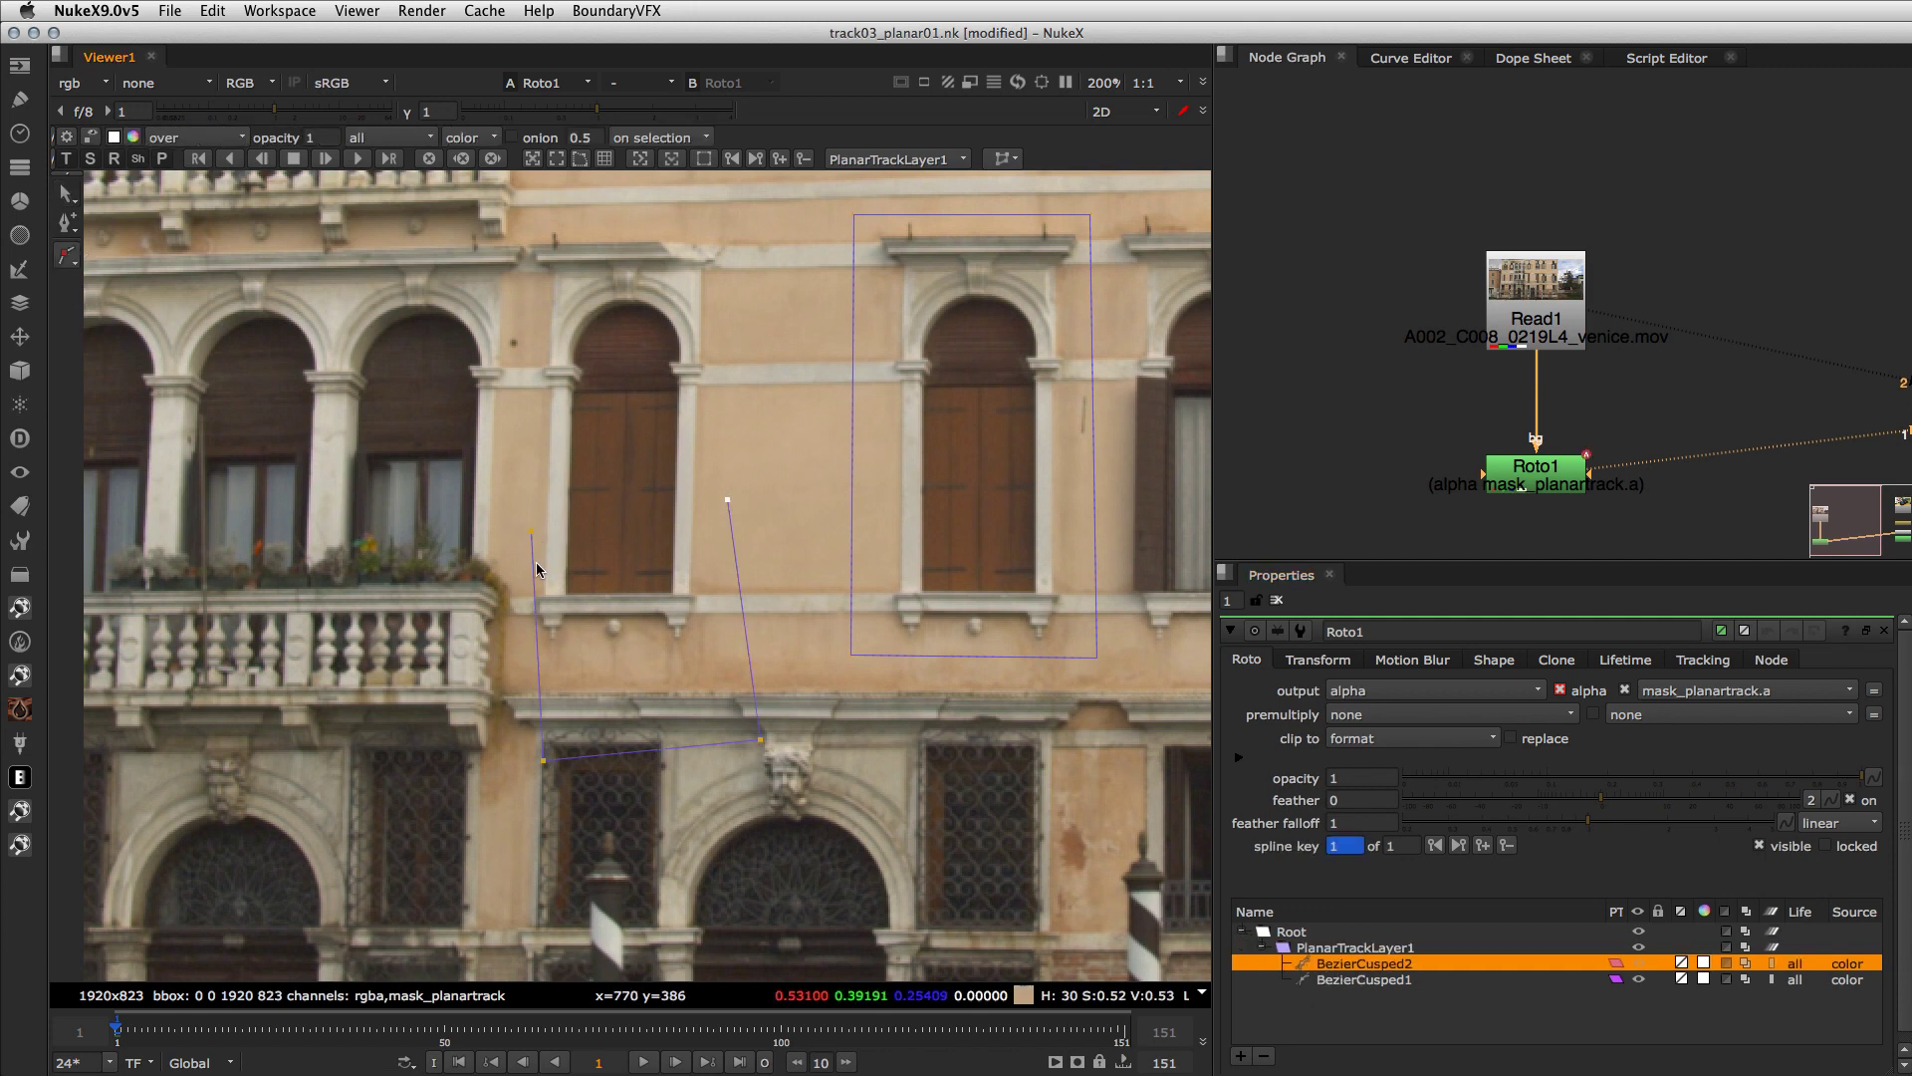
{"action": "left_click", "coordinate": [531, 531]}
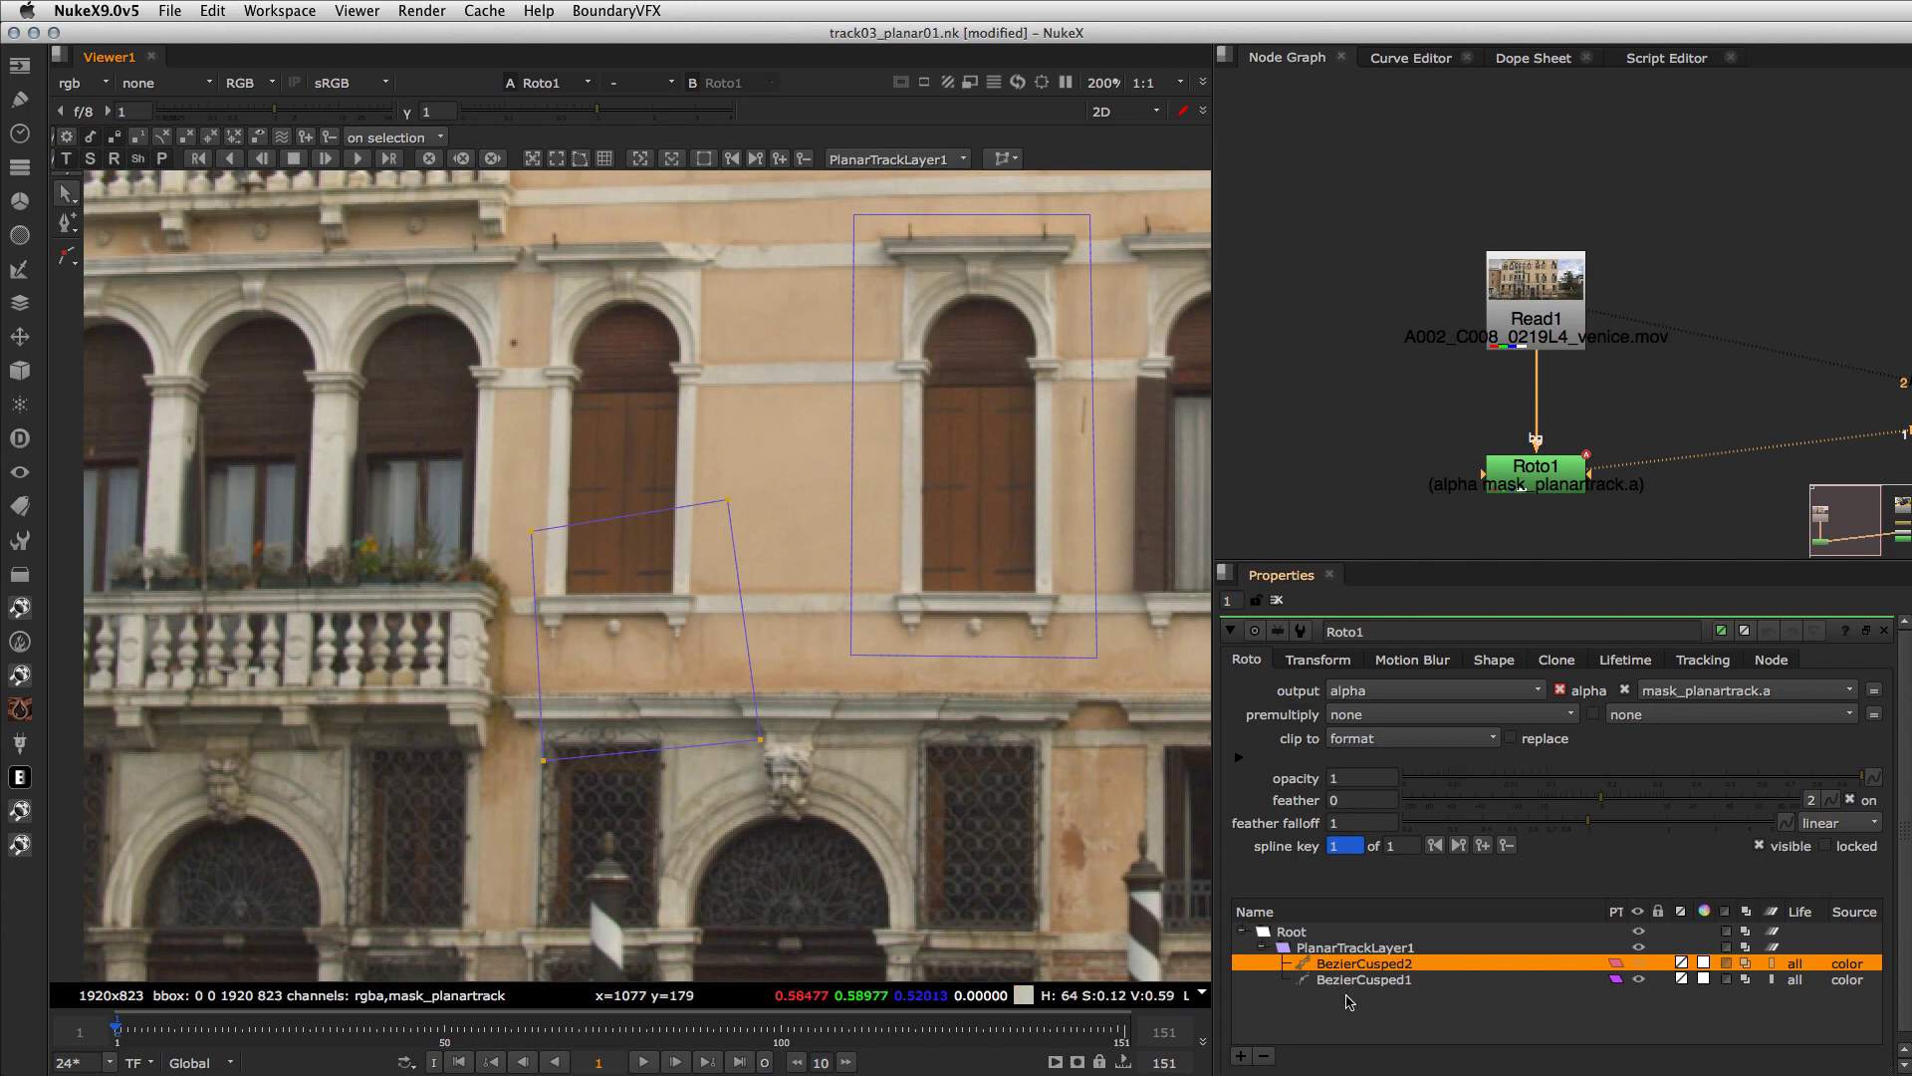
{"action": "left_click", "coordinate": [1263, 1055]}
- Reselect PlanarTrackLayer1 and review the available track layers, keeping PlanarTrackLayer1 as the current one
{"action": "left_click_drag", "start_coordinate": [974, 416], "coordinate": [776, 587]}
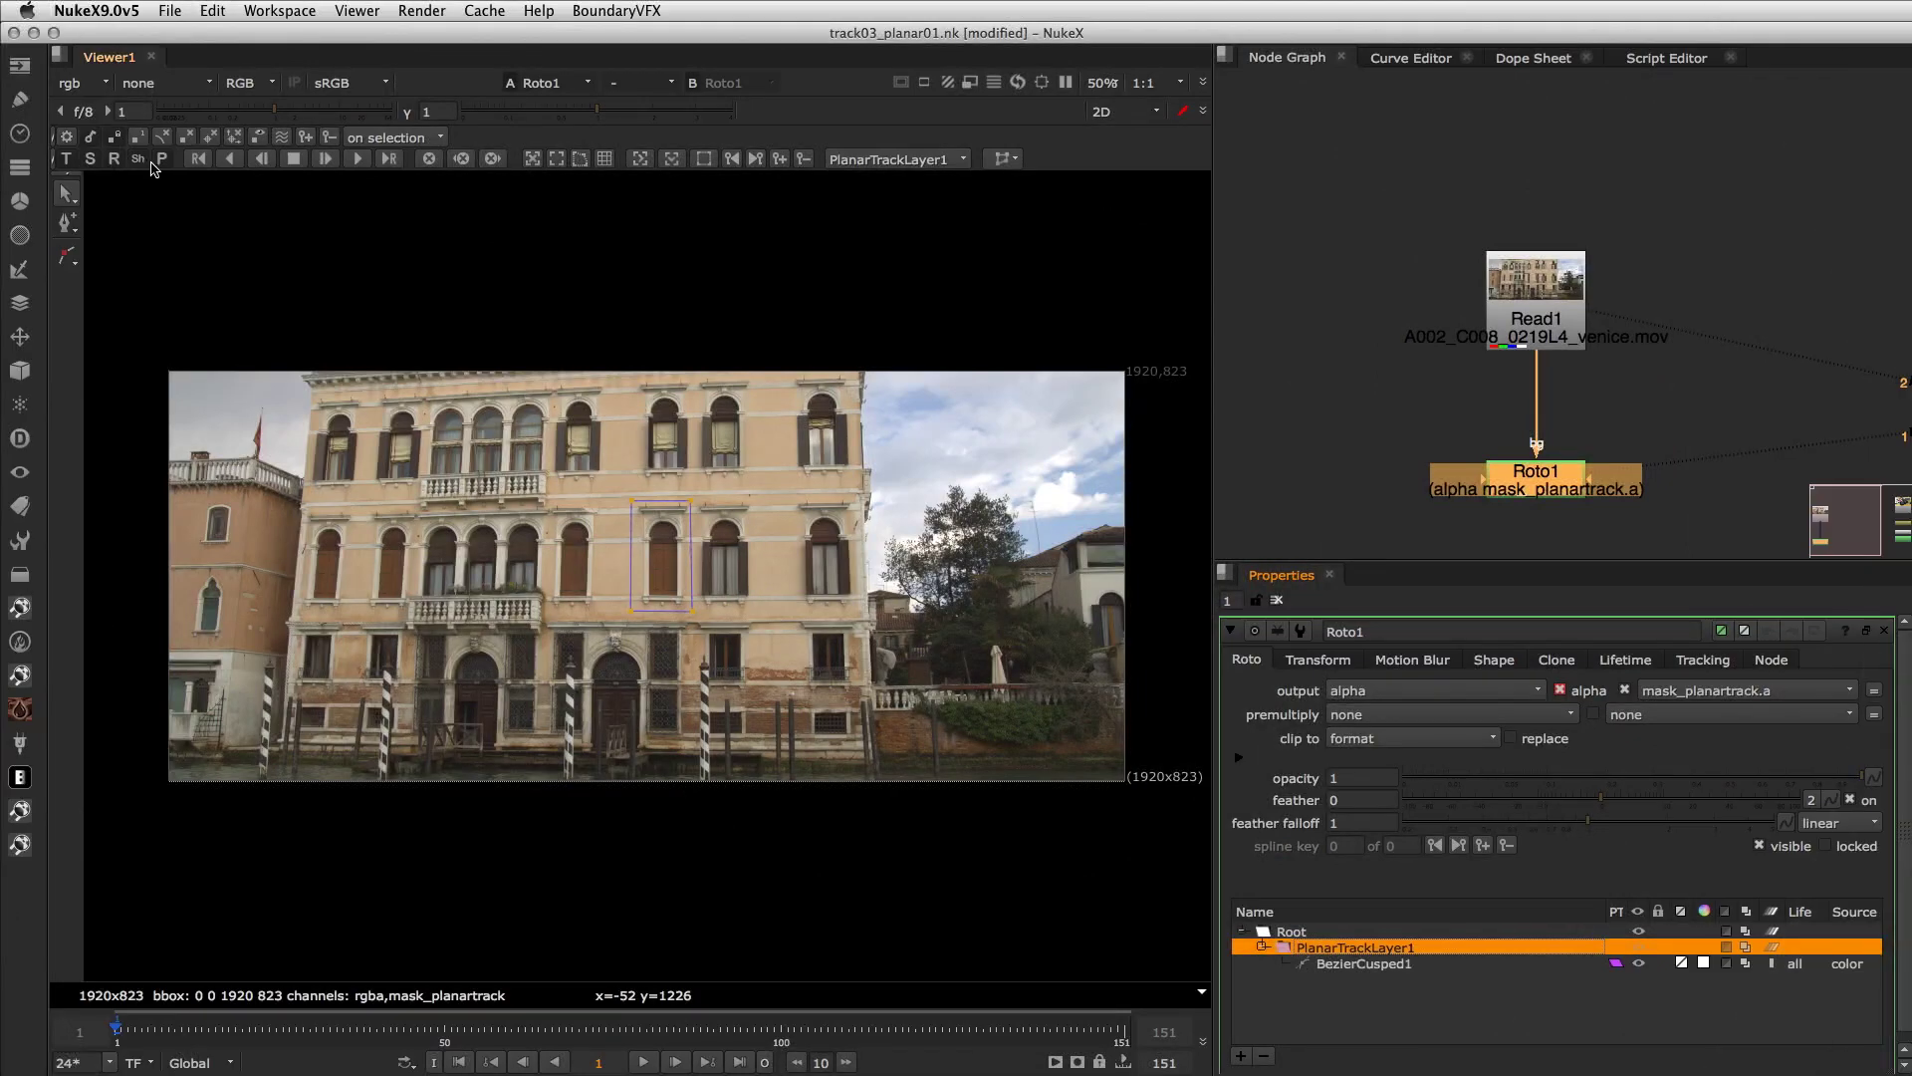
{"action": "left_click", "coordinate": [1318, 1016]}
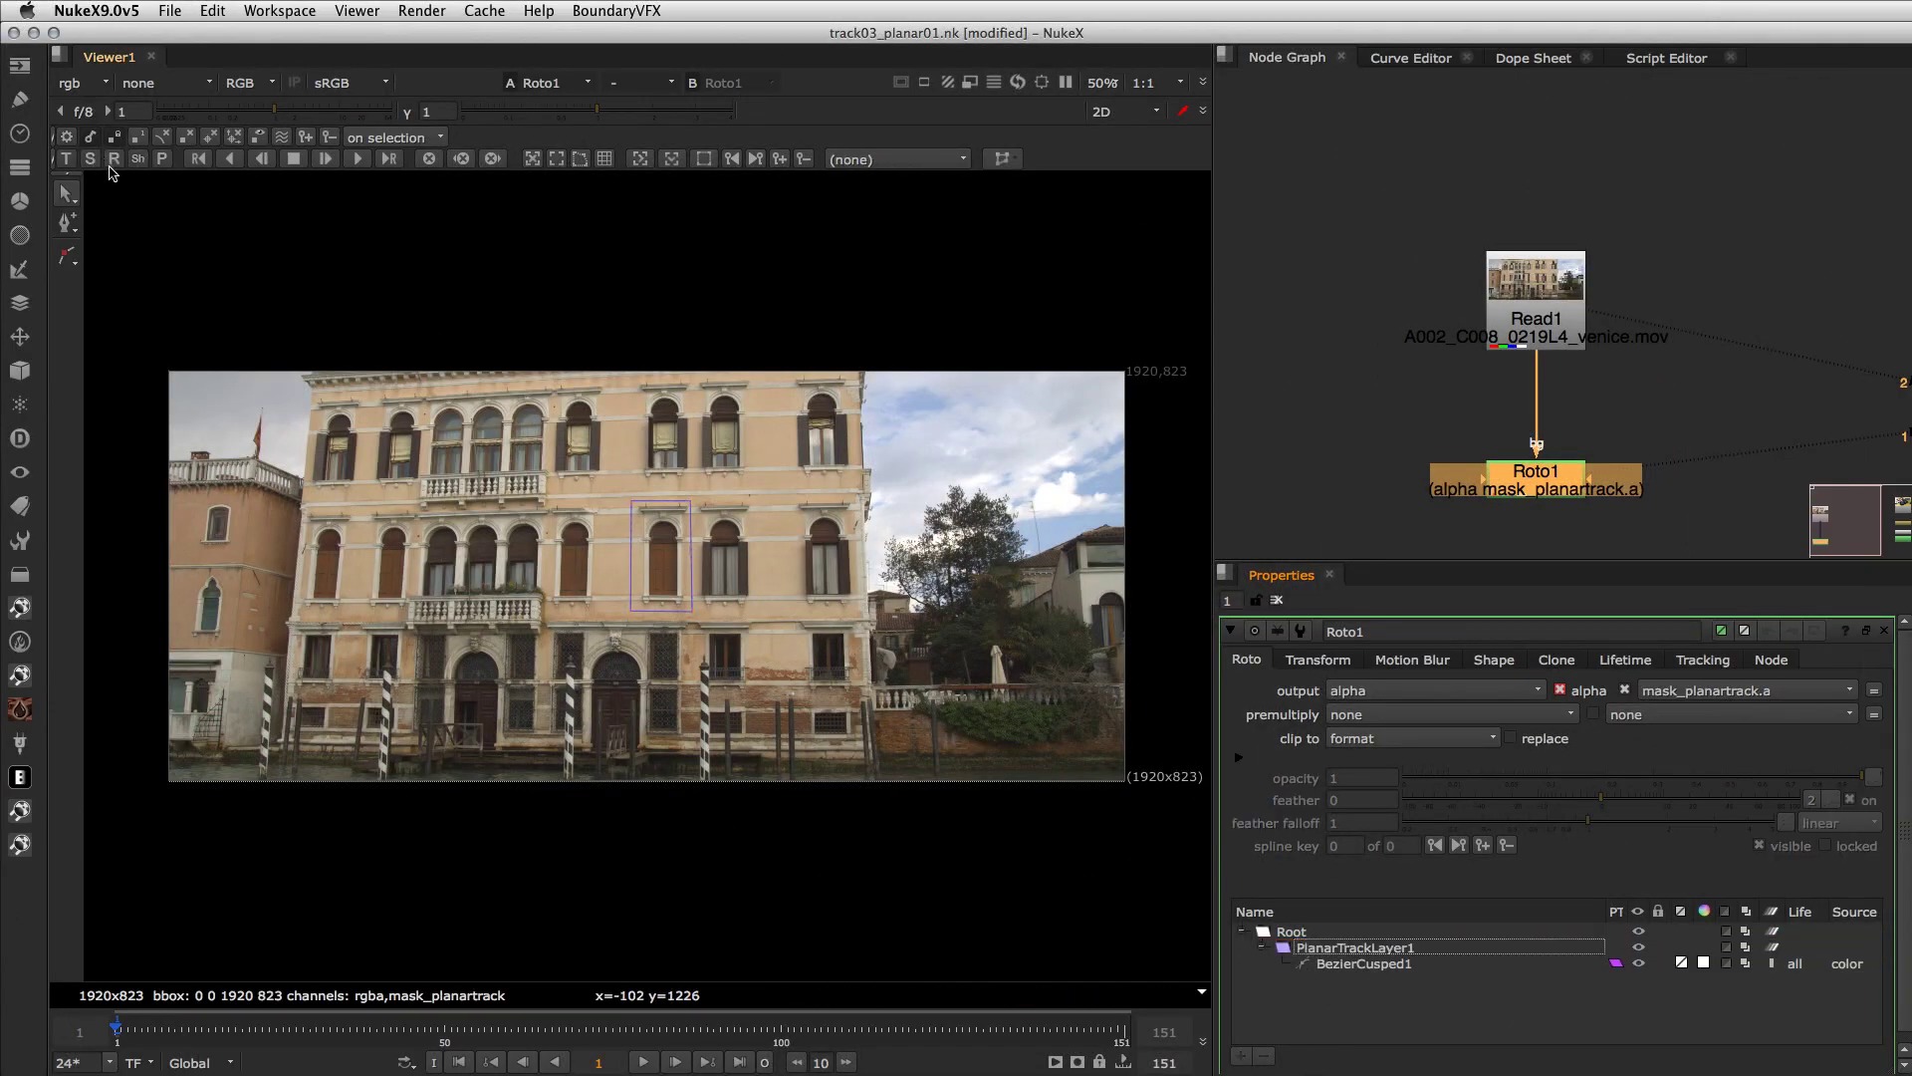
{"action": "left_click", "coordinate": [1320, 950]}
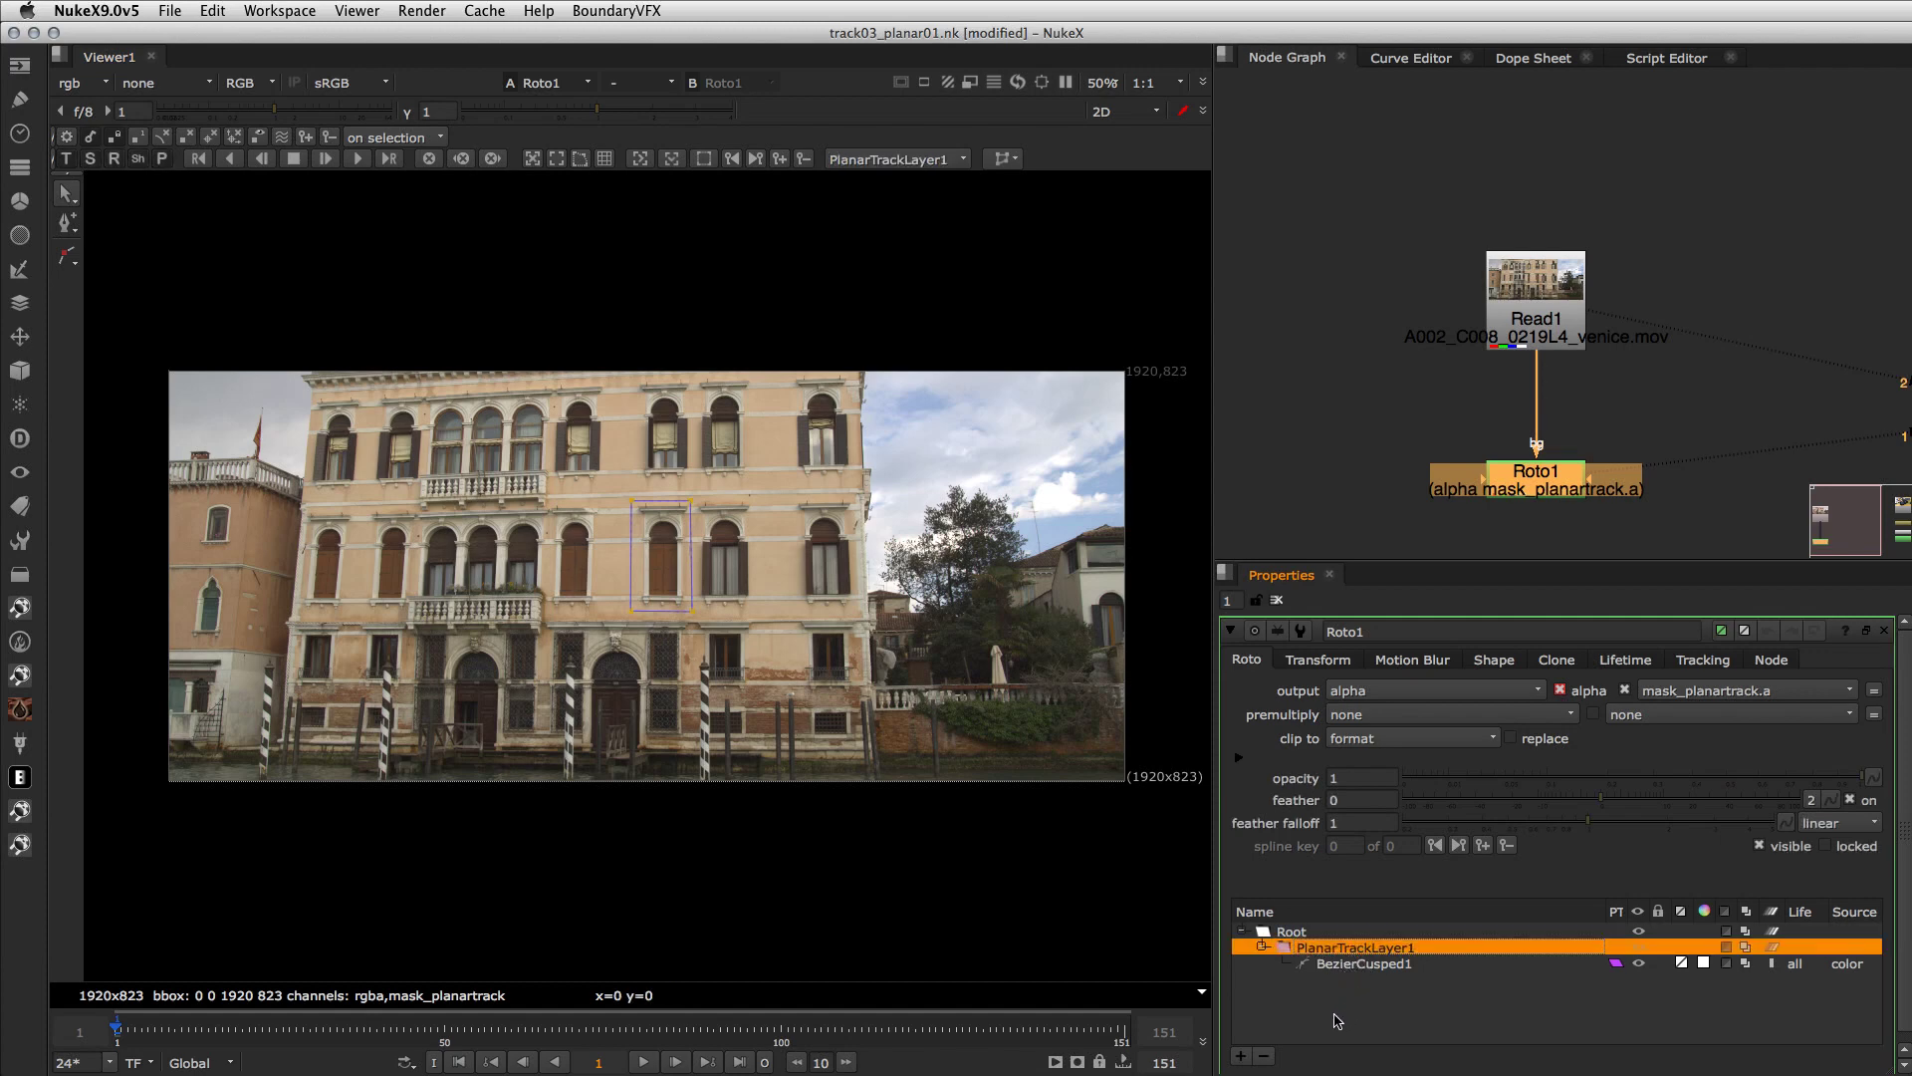
{"action": "left_click", "coordinate": [961, 162]}
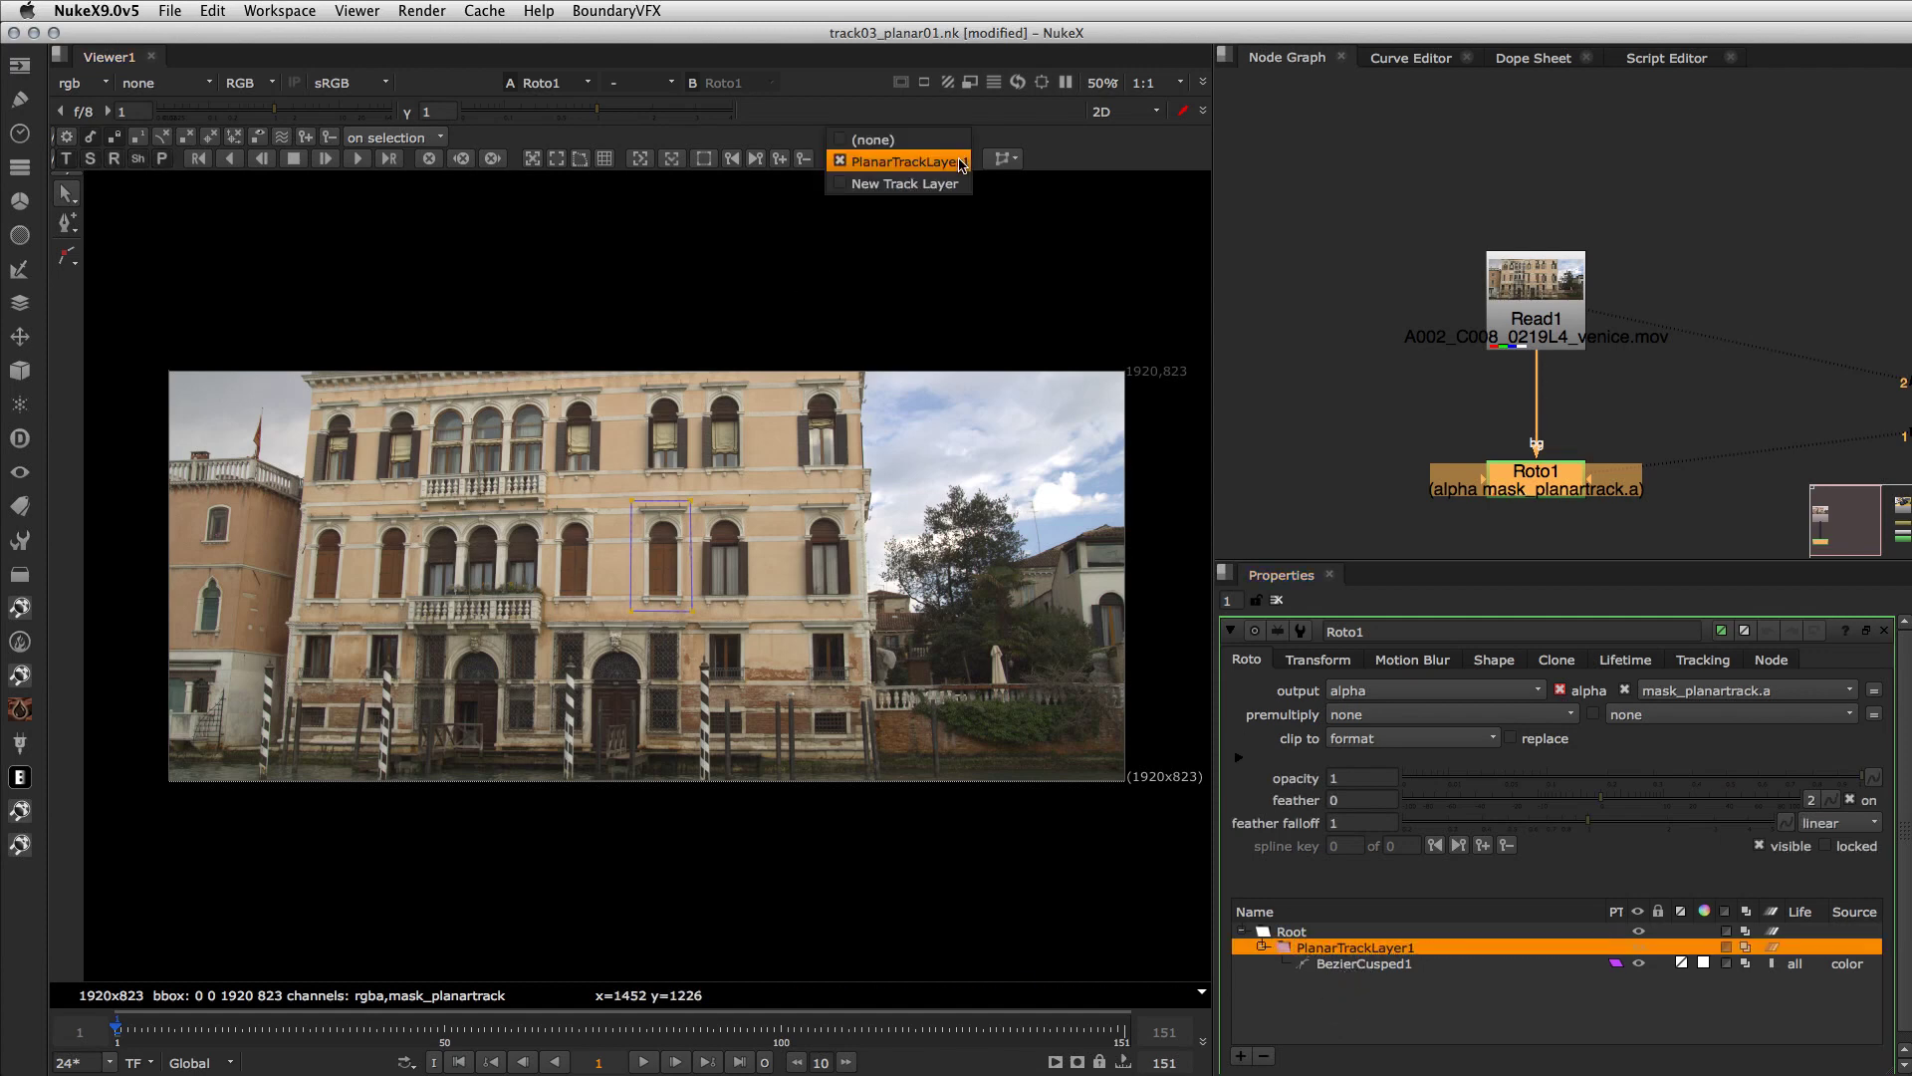
{"action": "left_click", "coordinate": [903, 166]}
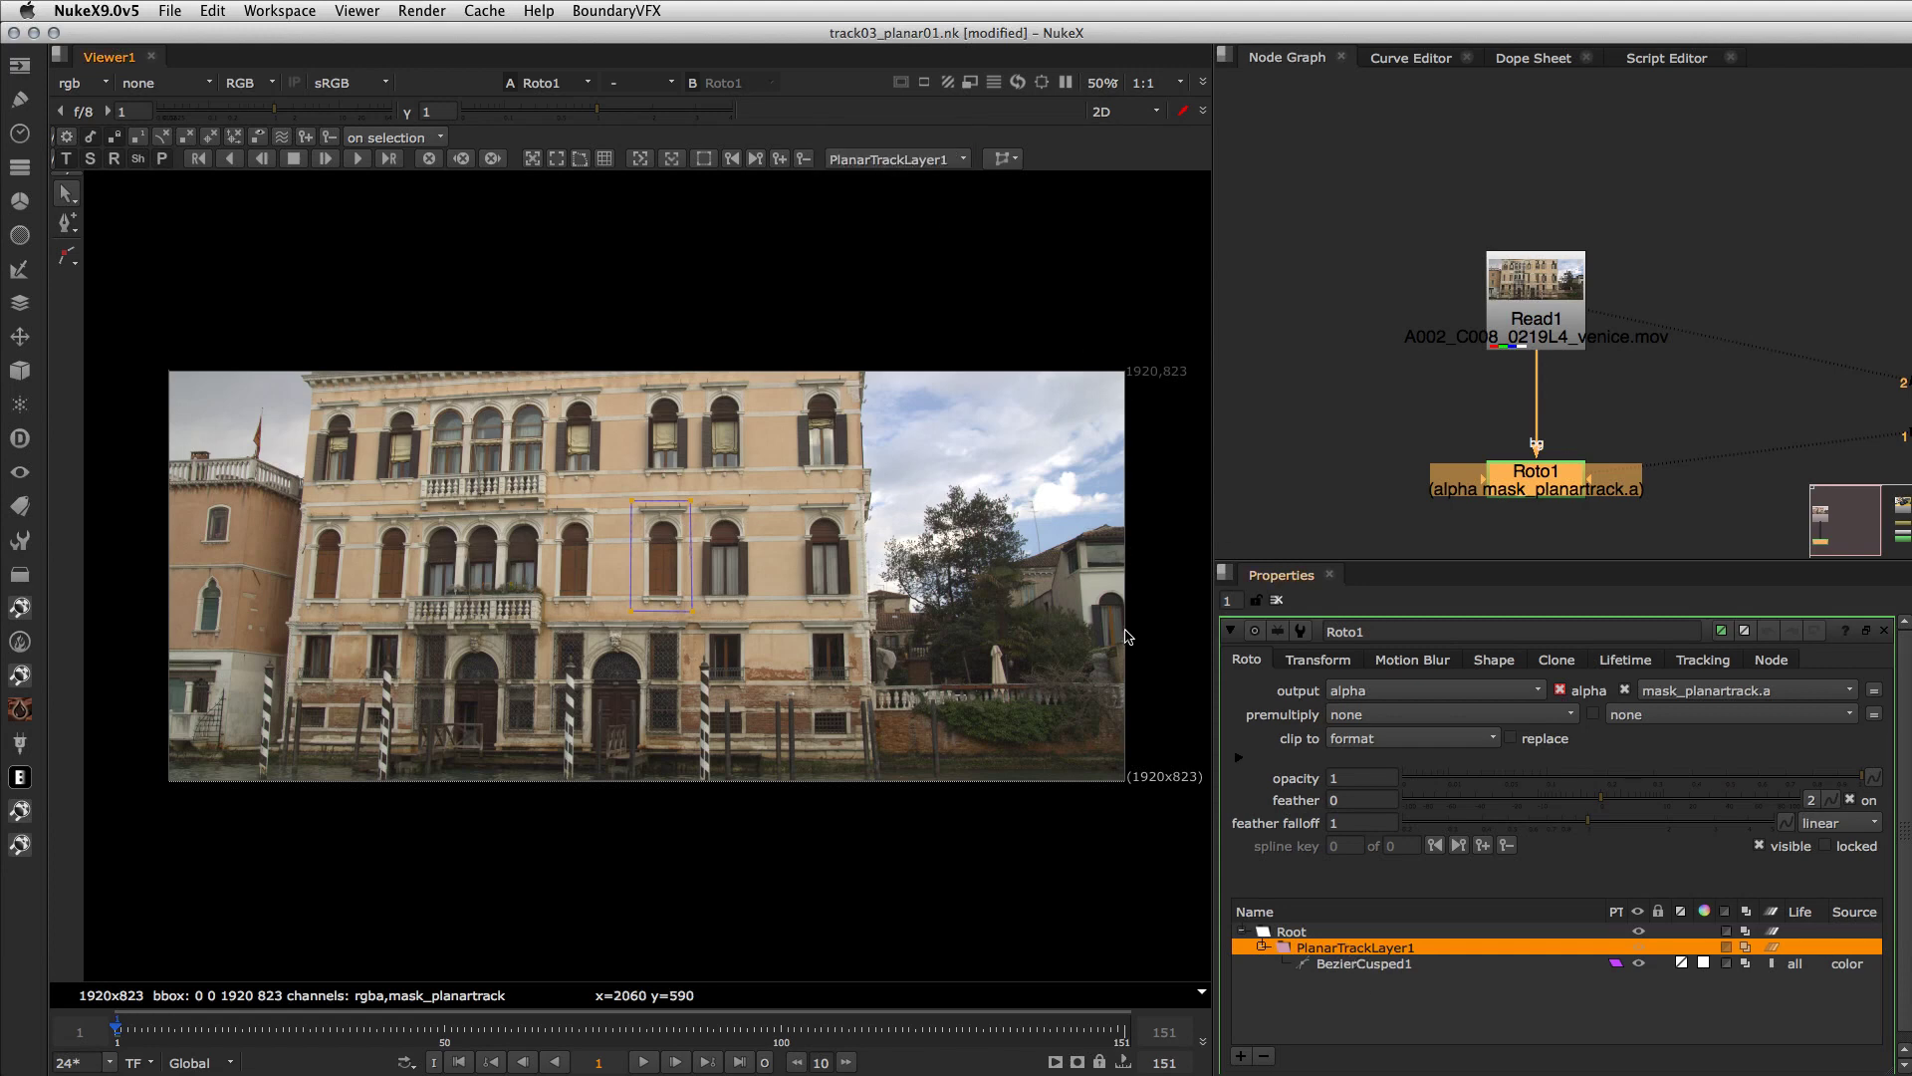
{"action": "left_click", "coordinate": [876, 161]}
{"action": "left_click", "coordinate": [875, 168]}
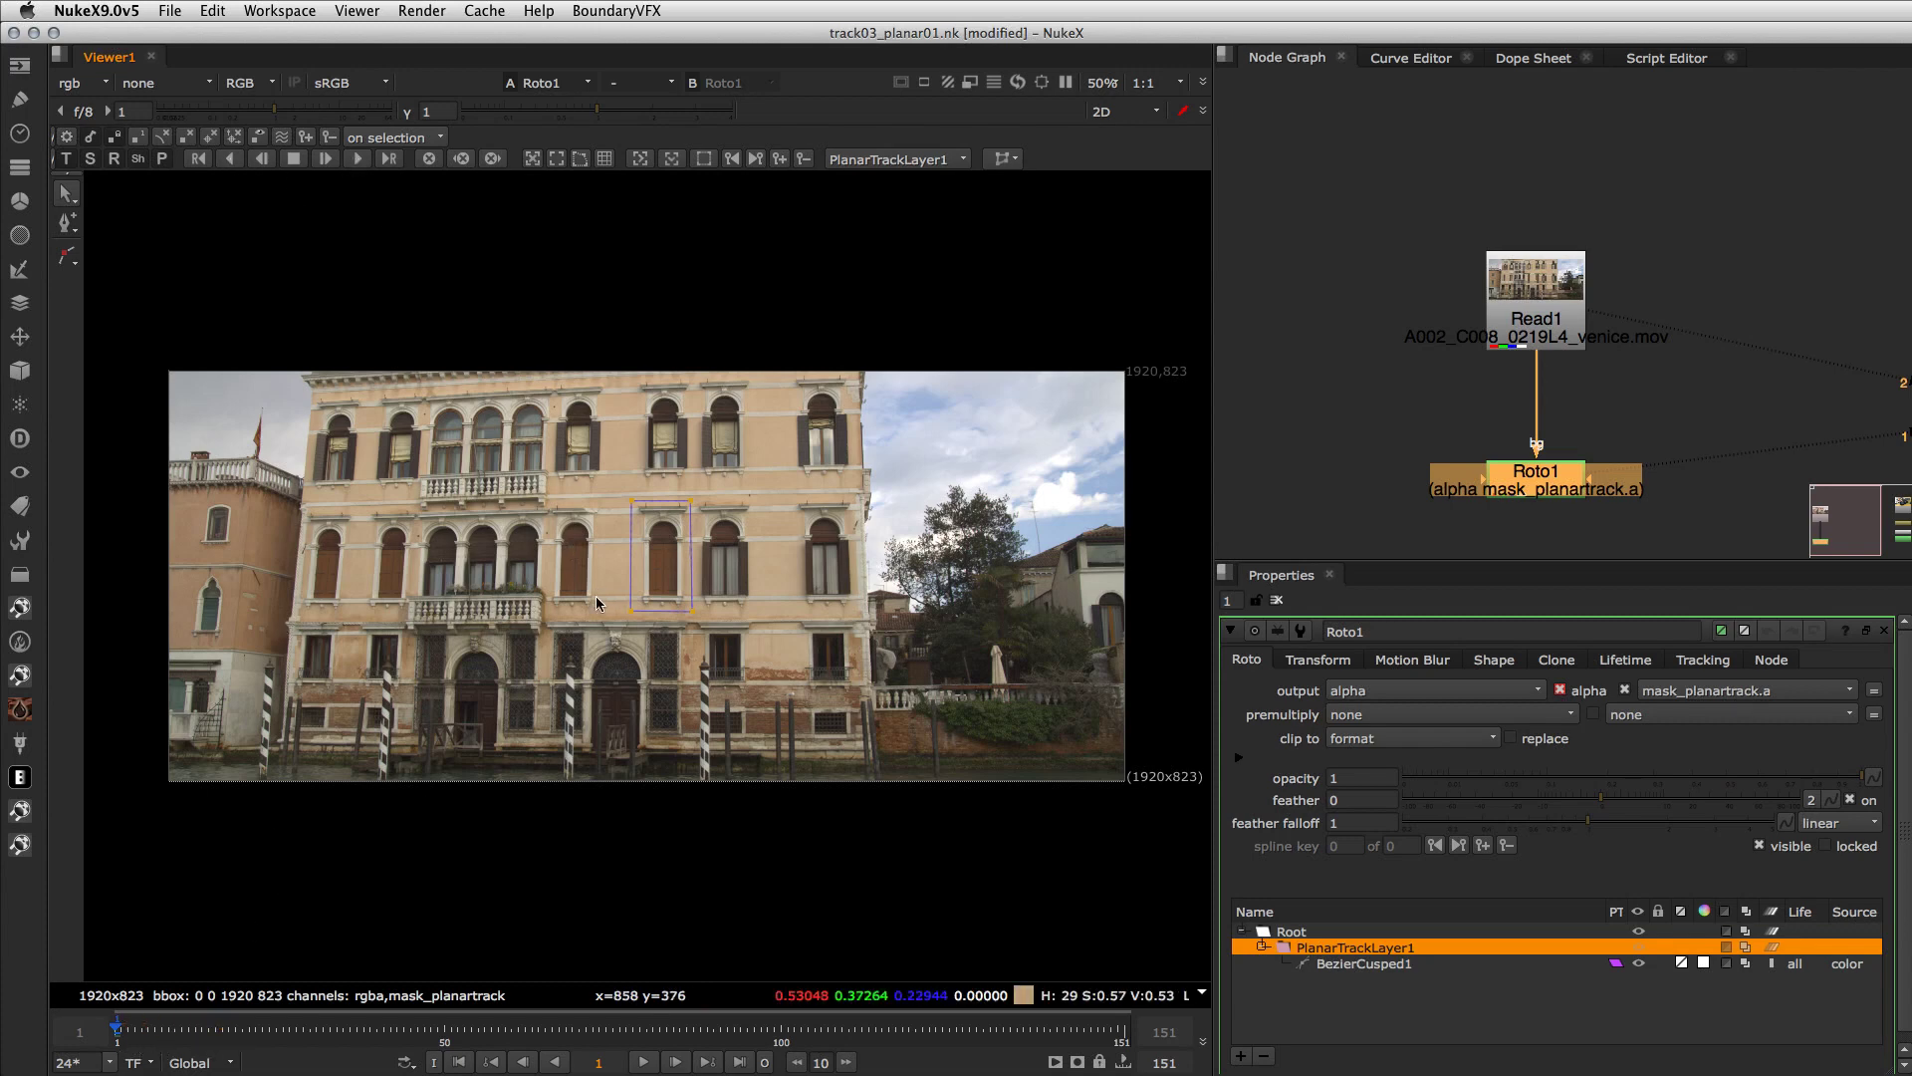
- Track PlanarTrackLayer1 forward through the whole clip from frame 1
{"action": "key", "text": "plus"}
{"action": "left_click", "coordinate": [357, 159]}
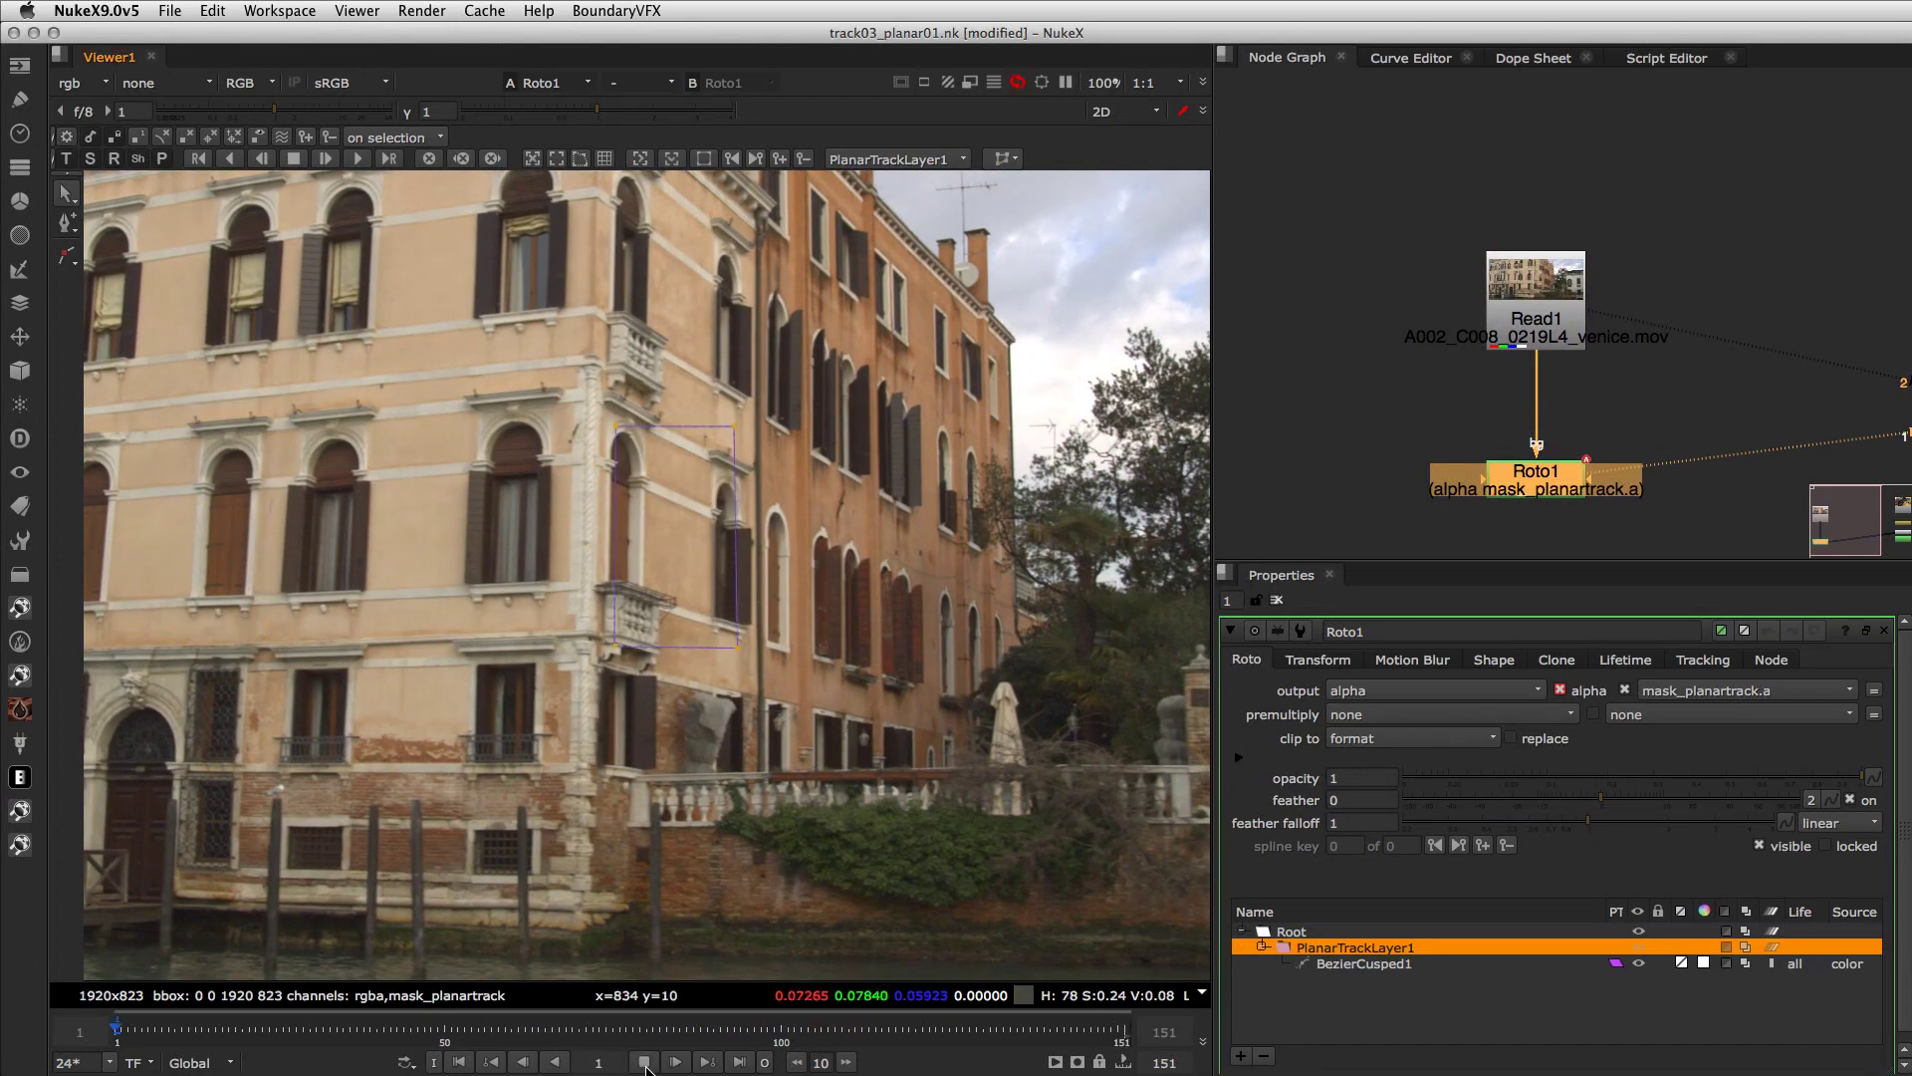
- Play back the clip to check the tracked window shape, and return to frame 1
{"action": "left_click", "coordinate": [644, 1062]}
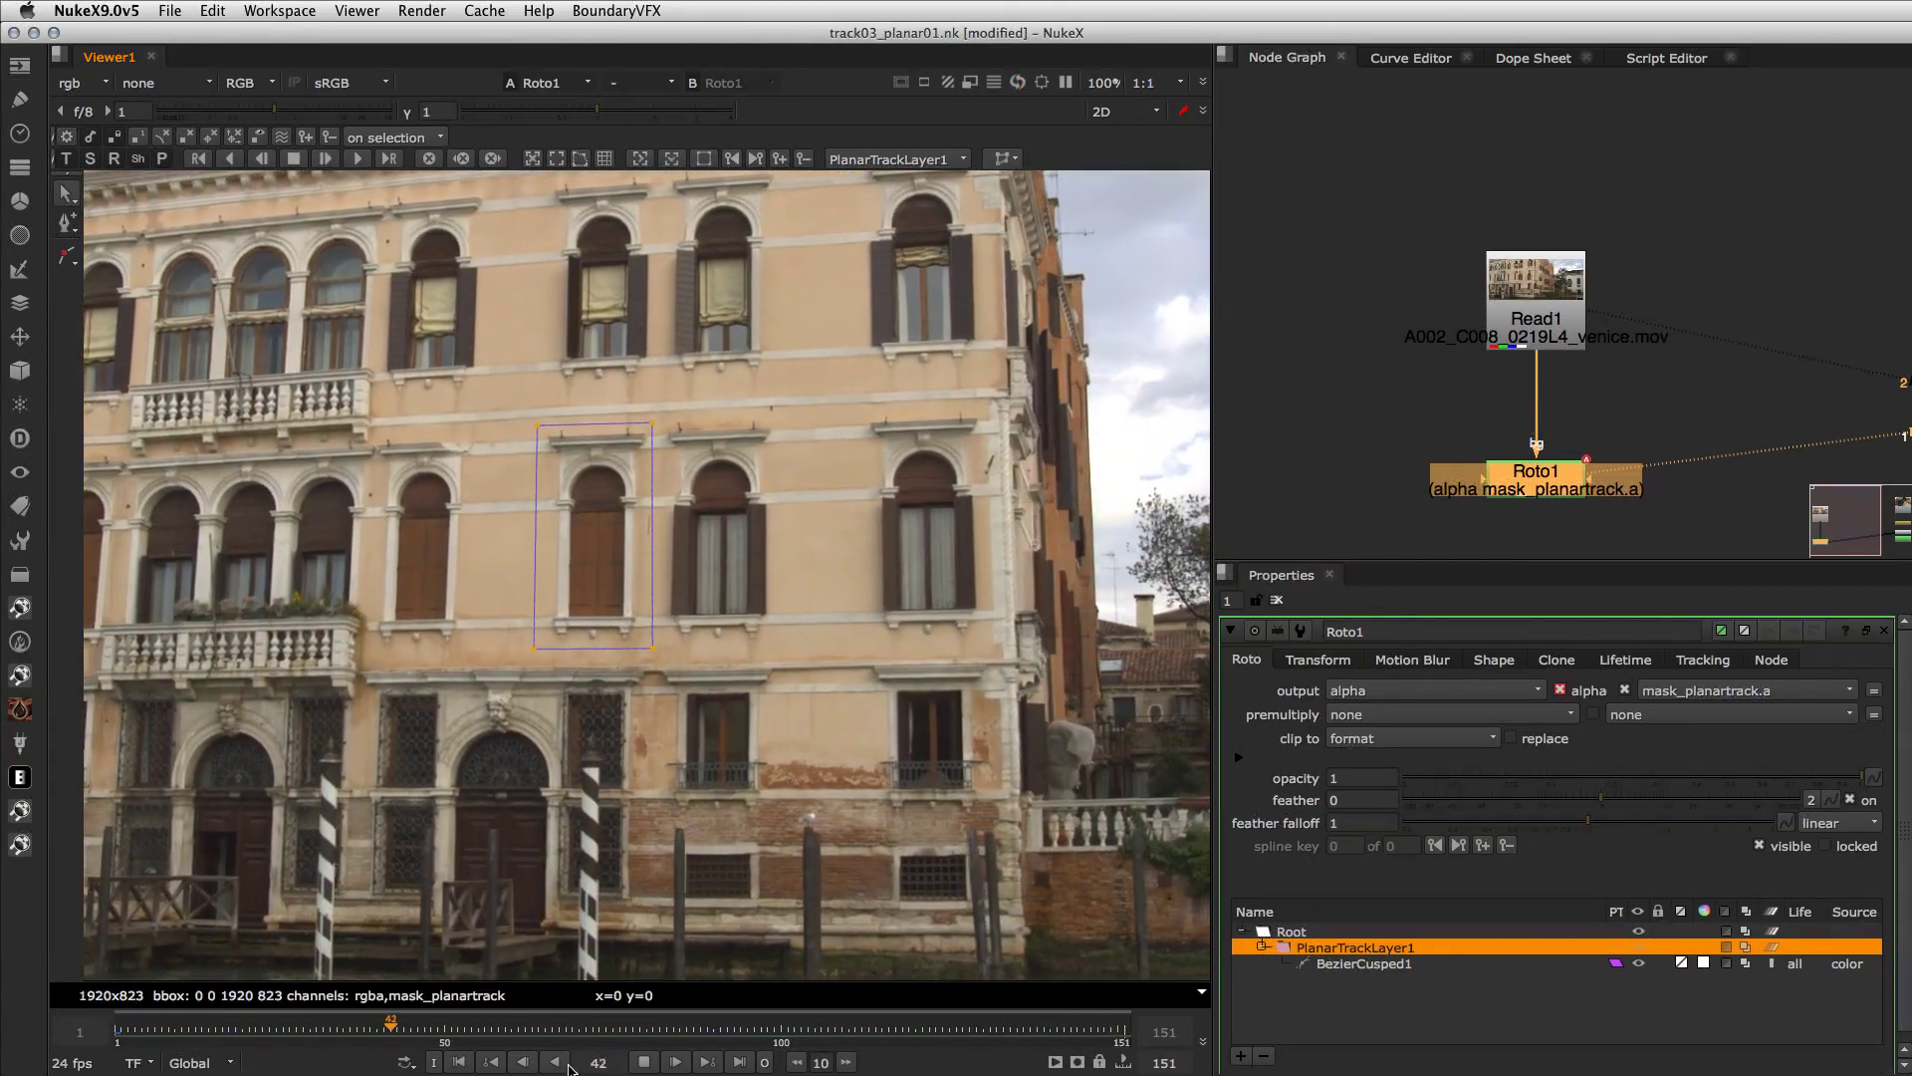
{"action": "left_click", "coordinate": [643, 1062]}
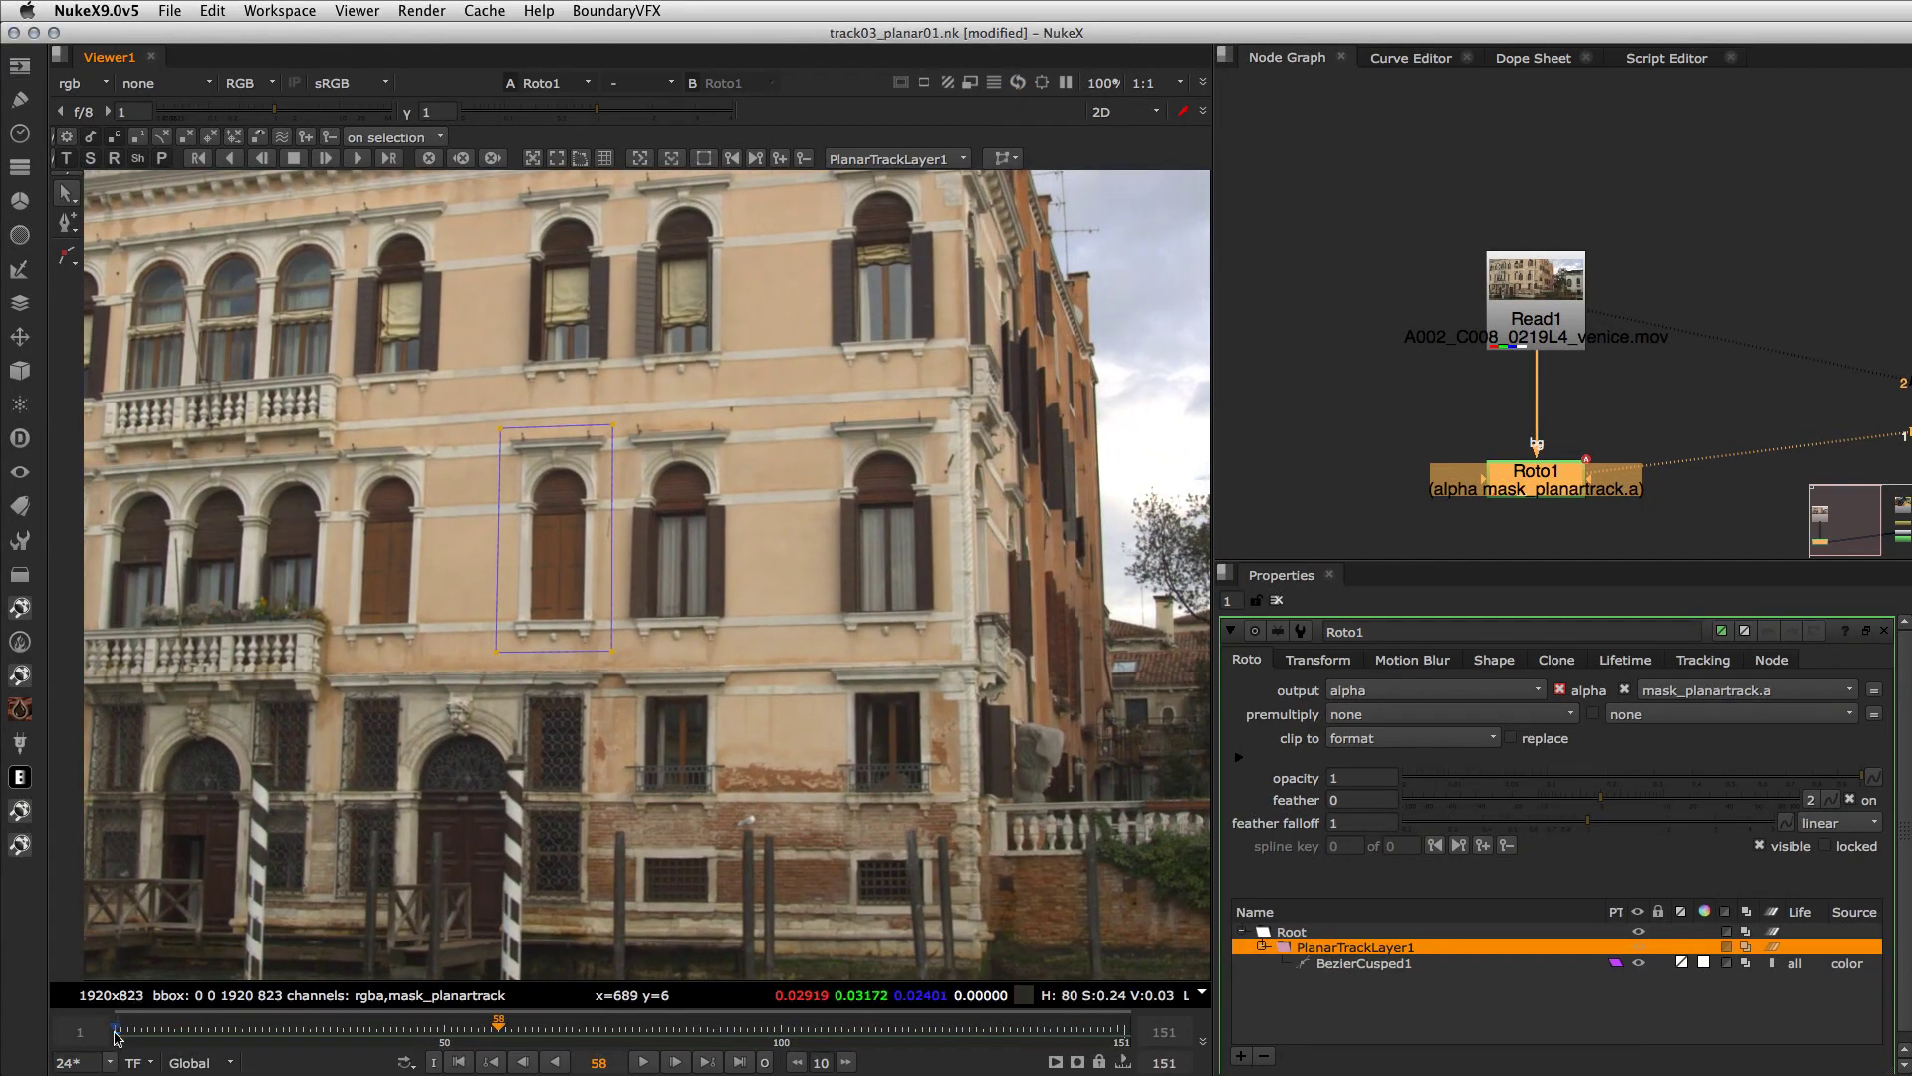
{"action": "left_click", "coordinate": [115, 1034]}
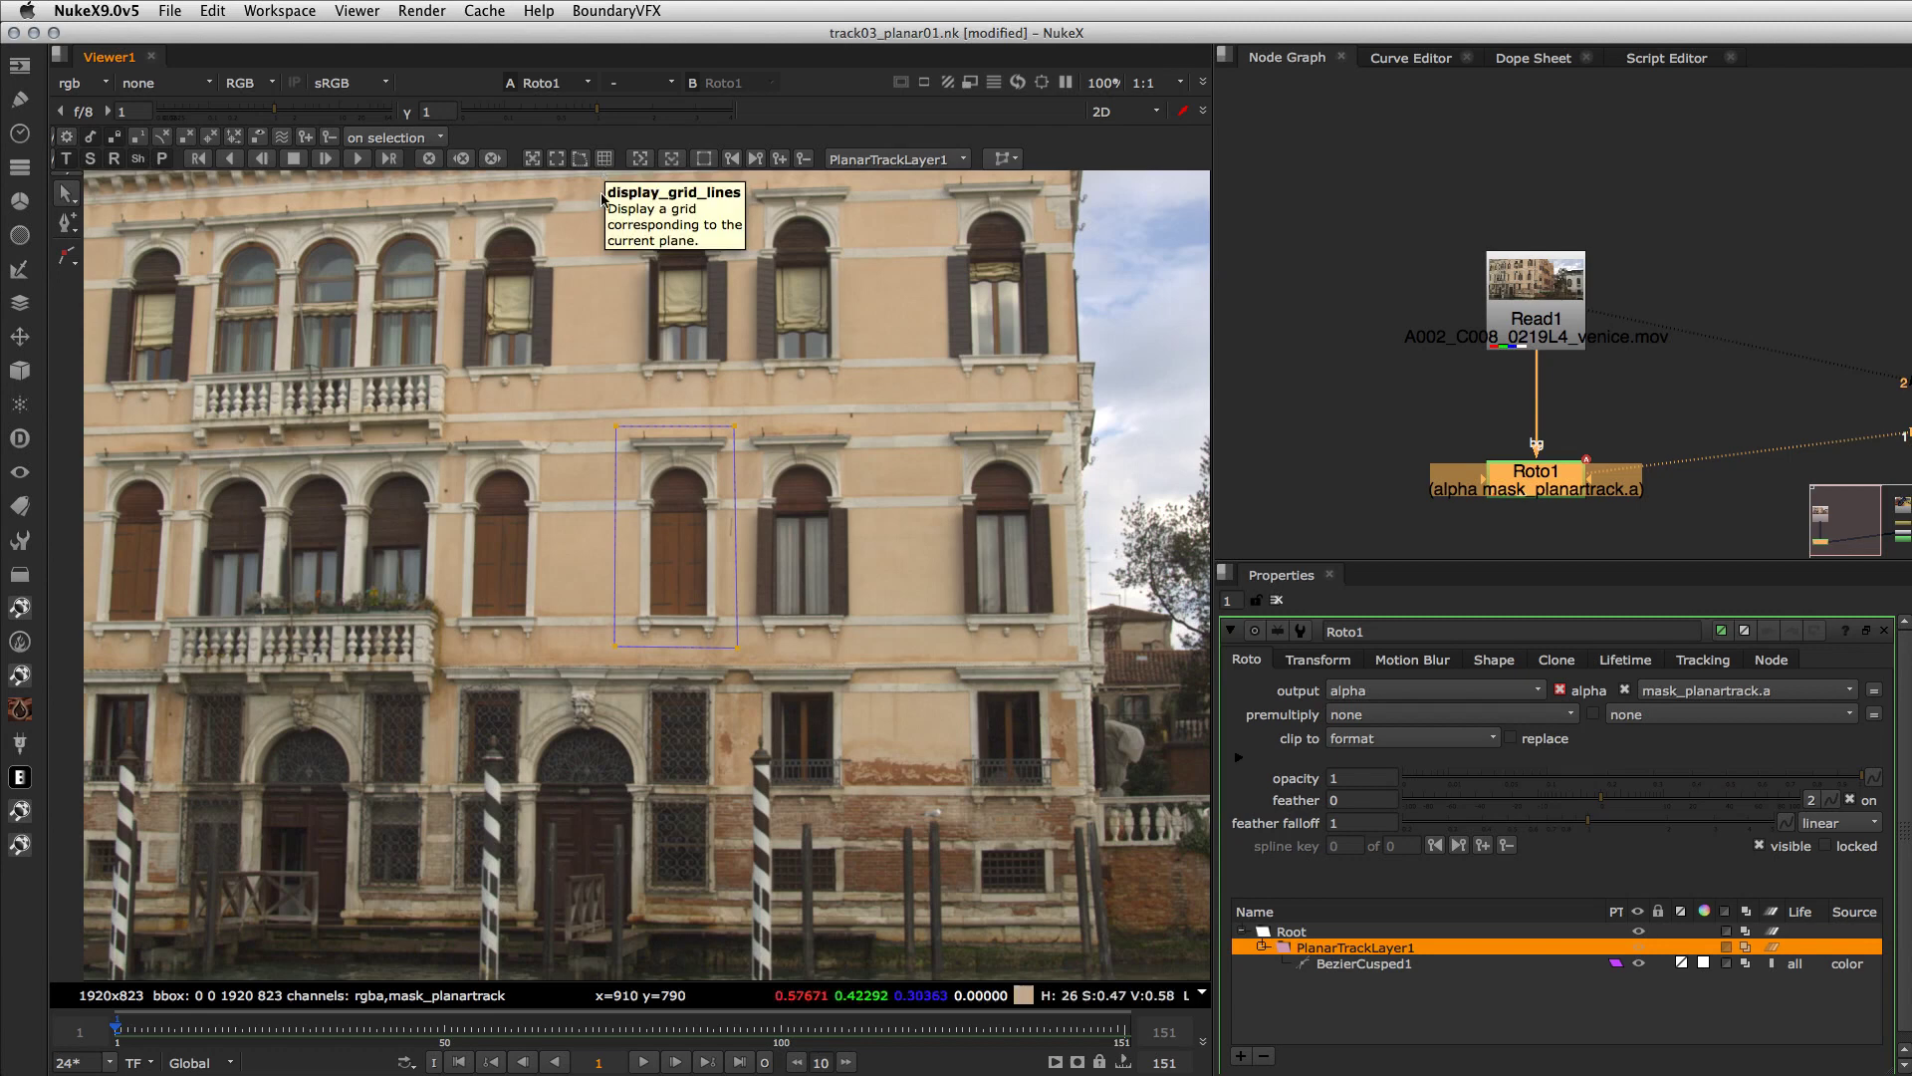
- Display the grid lines and the planar surface outline for the tracked plane in the viewer
{"action": "left_click", "coordinate": [604, 163]}
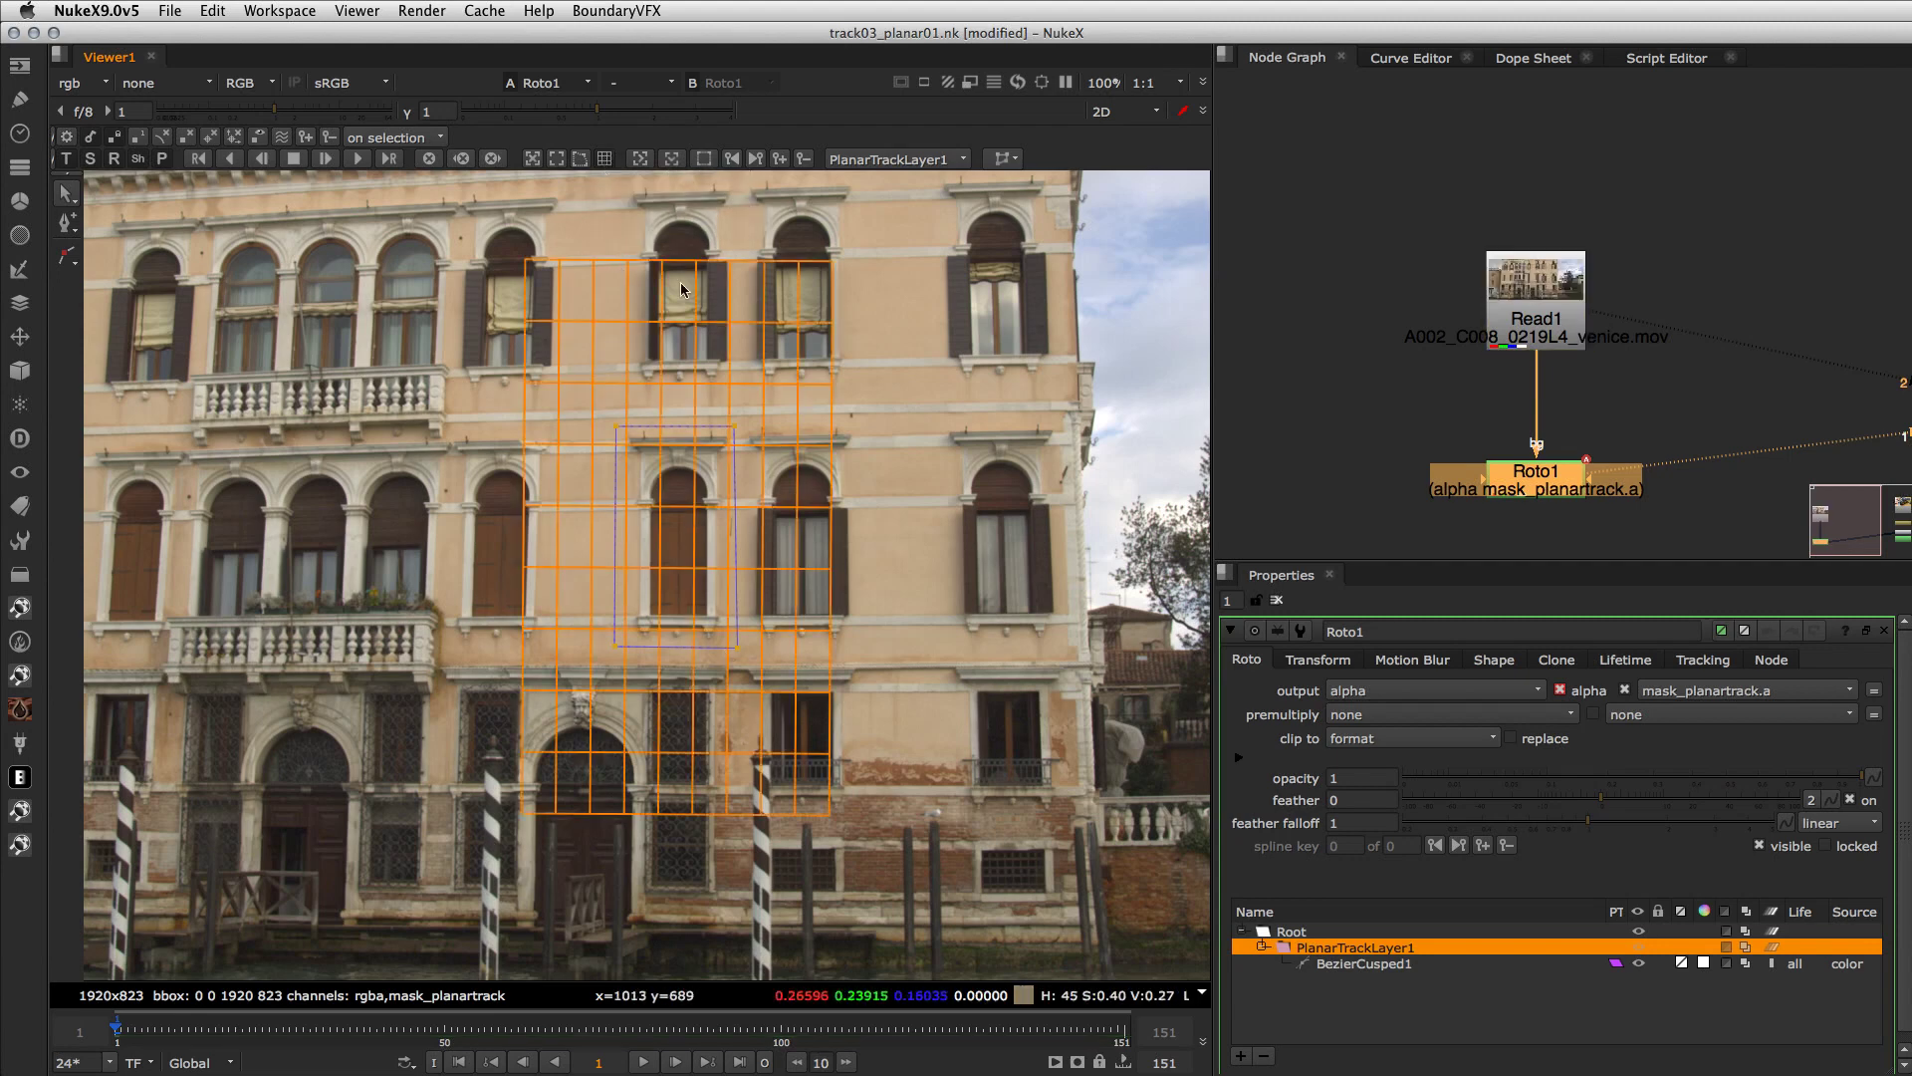
{"action": "left_click", "coordinate": [554, 160]}
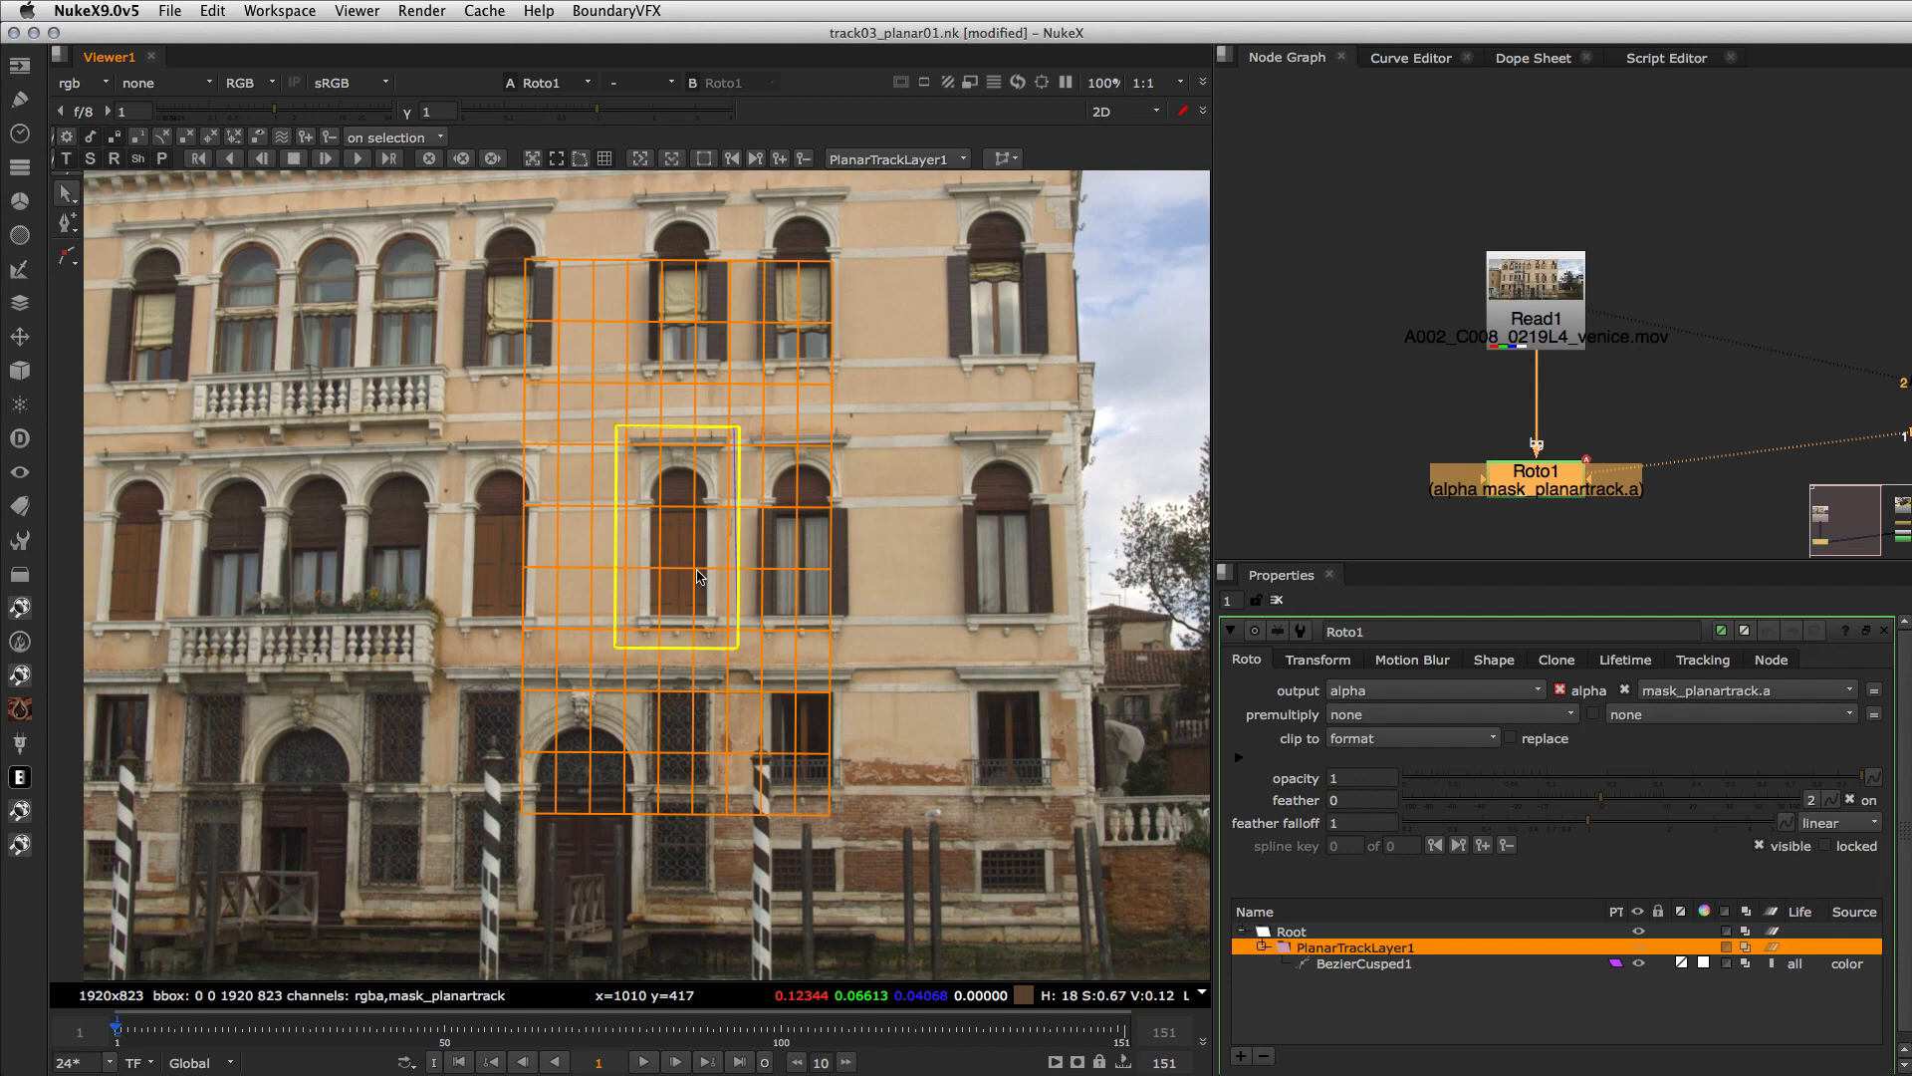
{"action": "left_click", "coordinate": [604, 162]}
{"action": "left_click", "coordinate": [603, 161]}
- Play back the clip to check how the grid and planar surface follow the facade
{"action": "left_click", "coordinate": [642, 1062]}
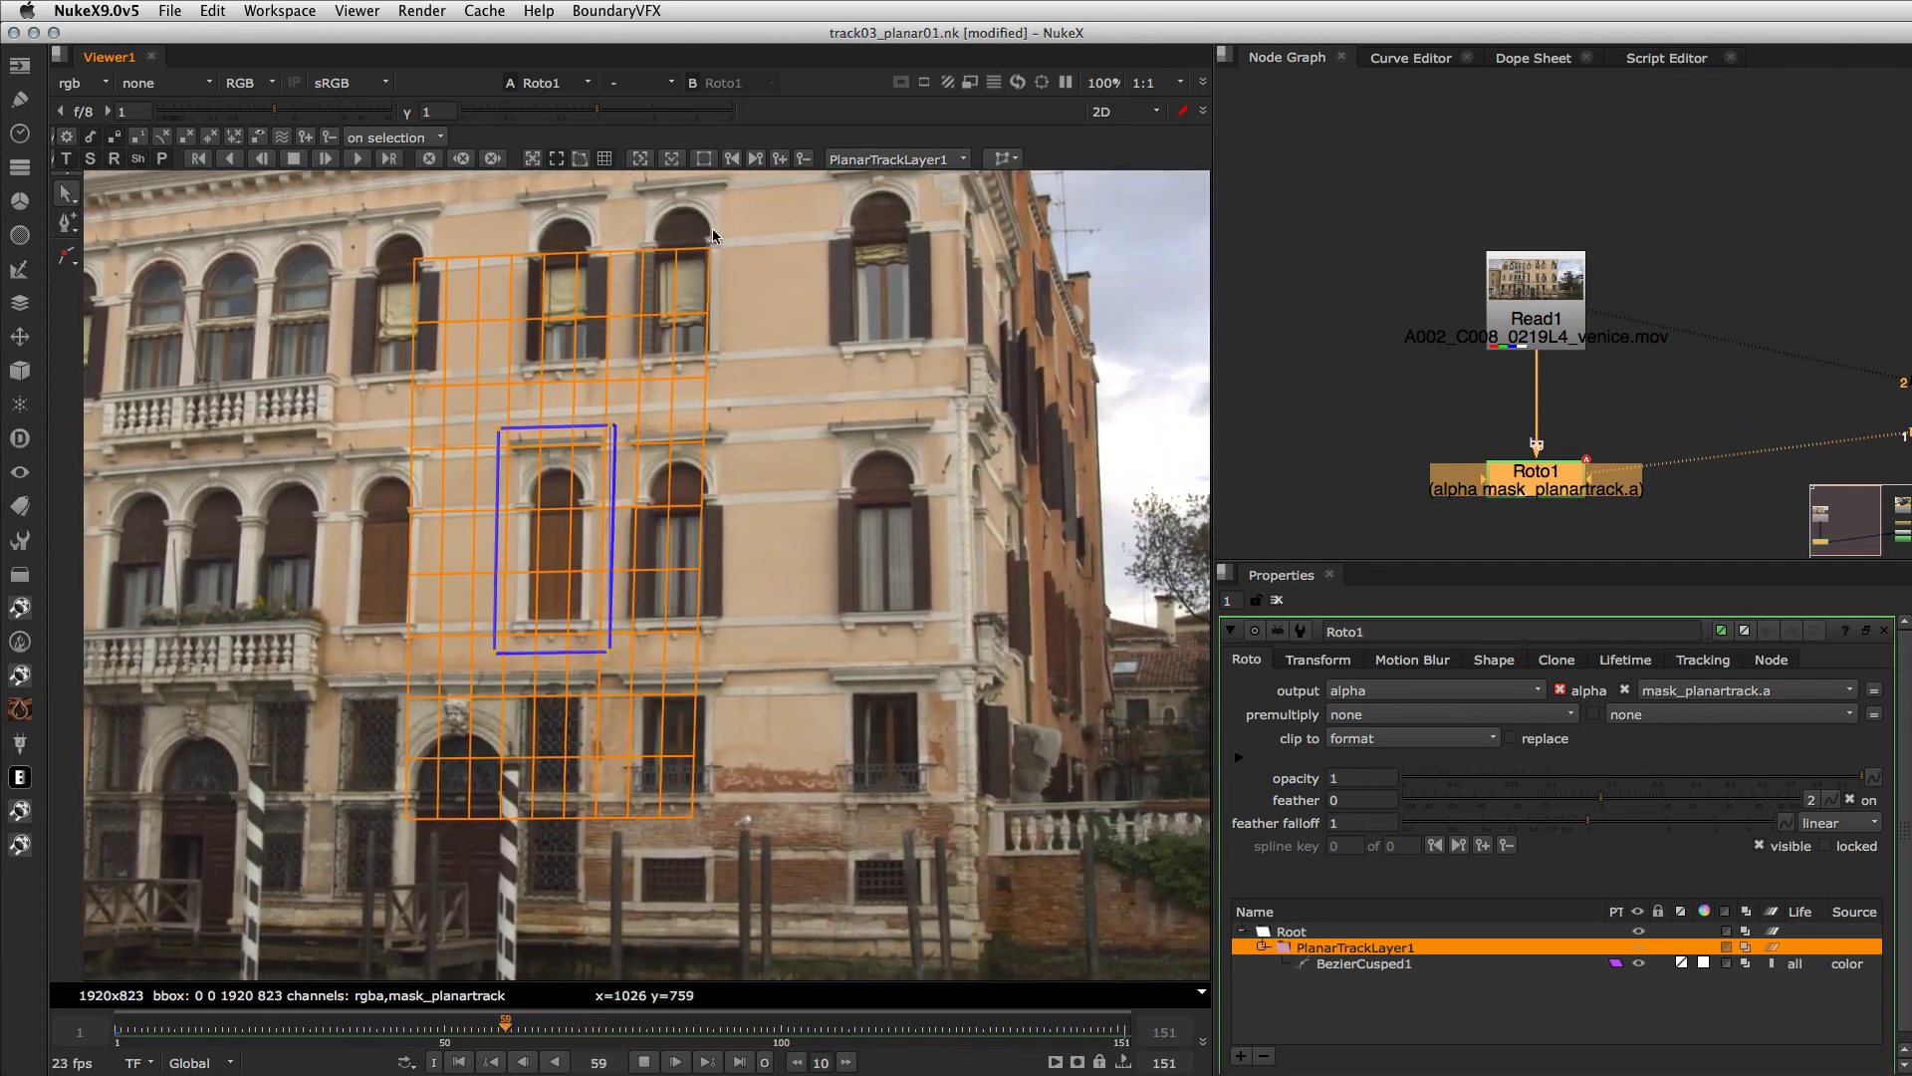
{"action": "left_click", "coordinate": [645, 1062]}
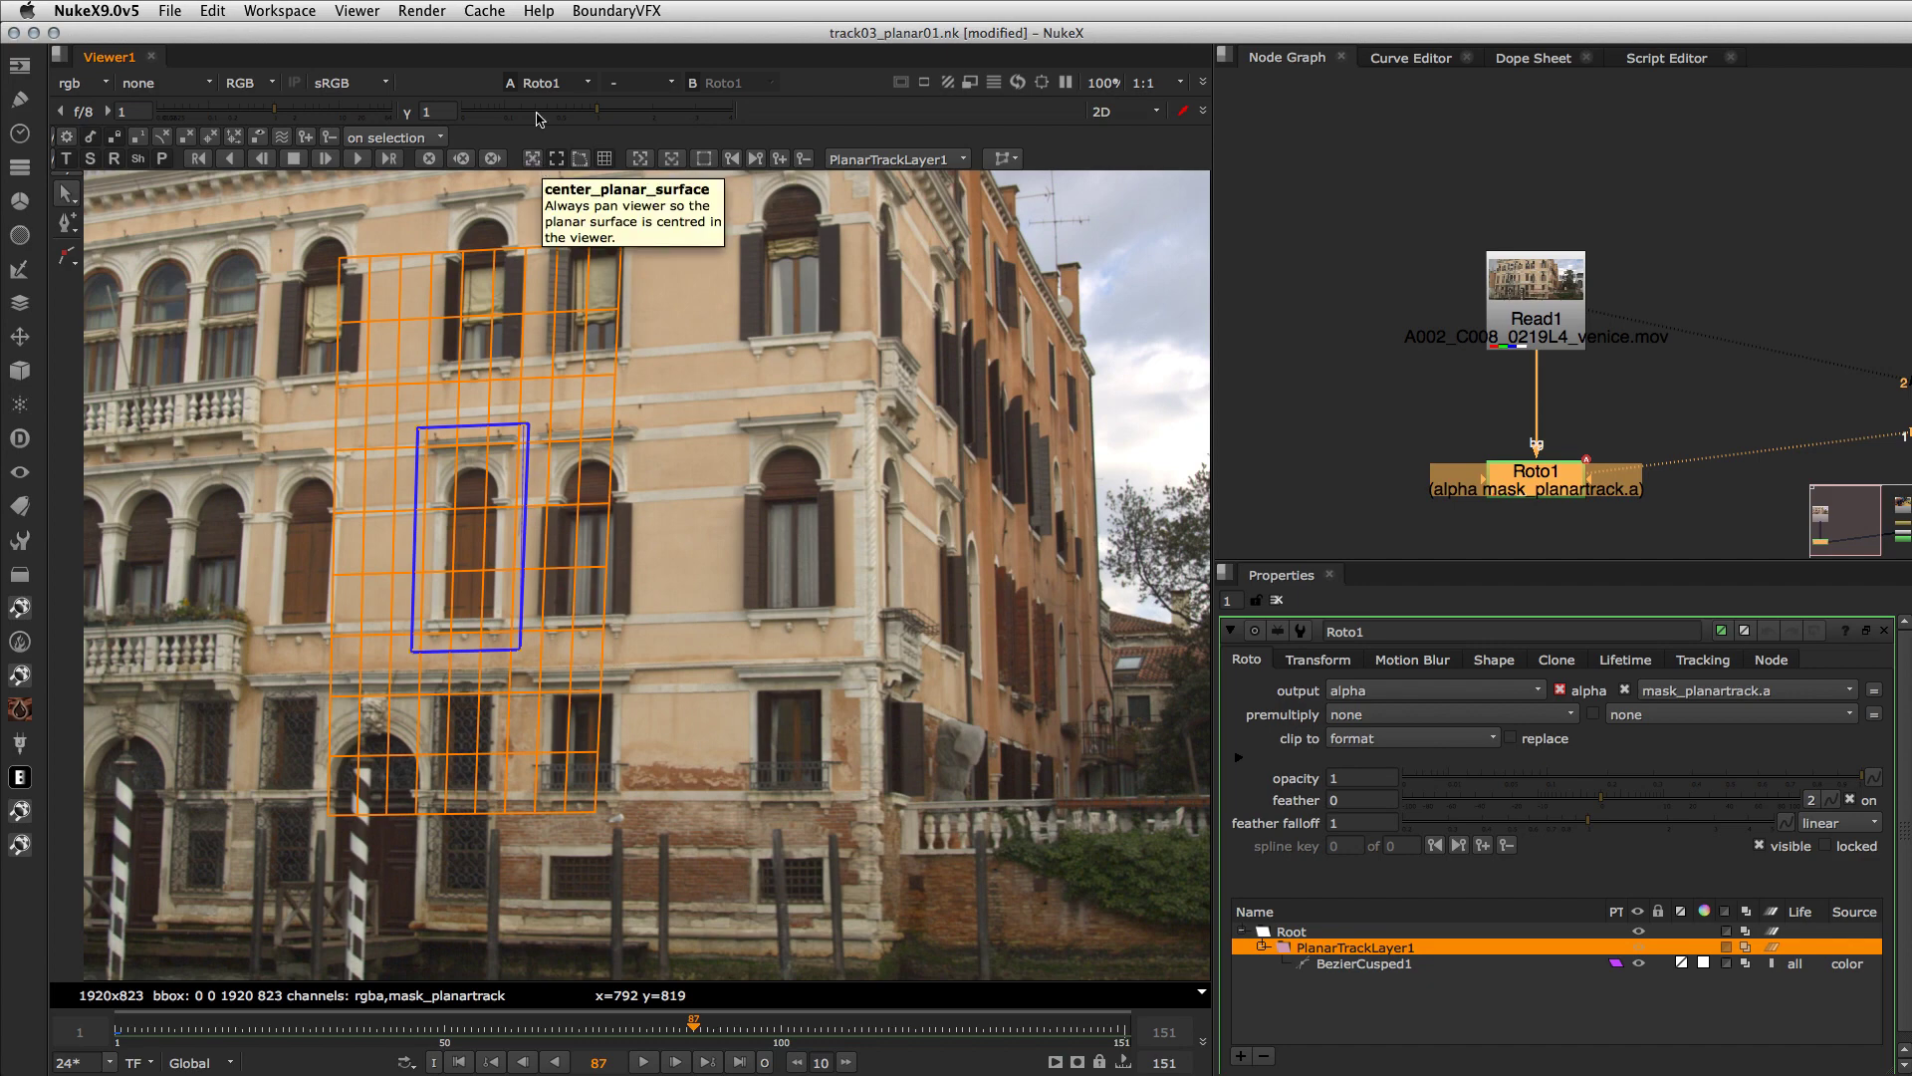
- Centre the viewer on the planar surface and play back the clip from its start to check the tracked plane
{"action": "left_click", "coordinate": [537, 160]}
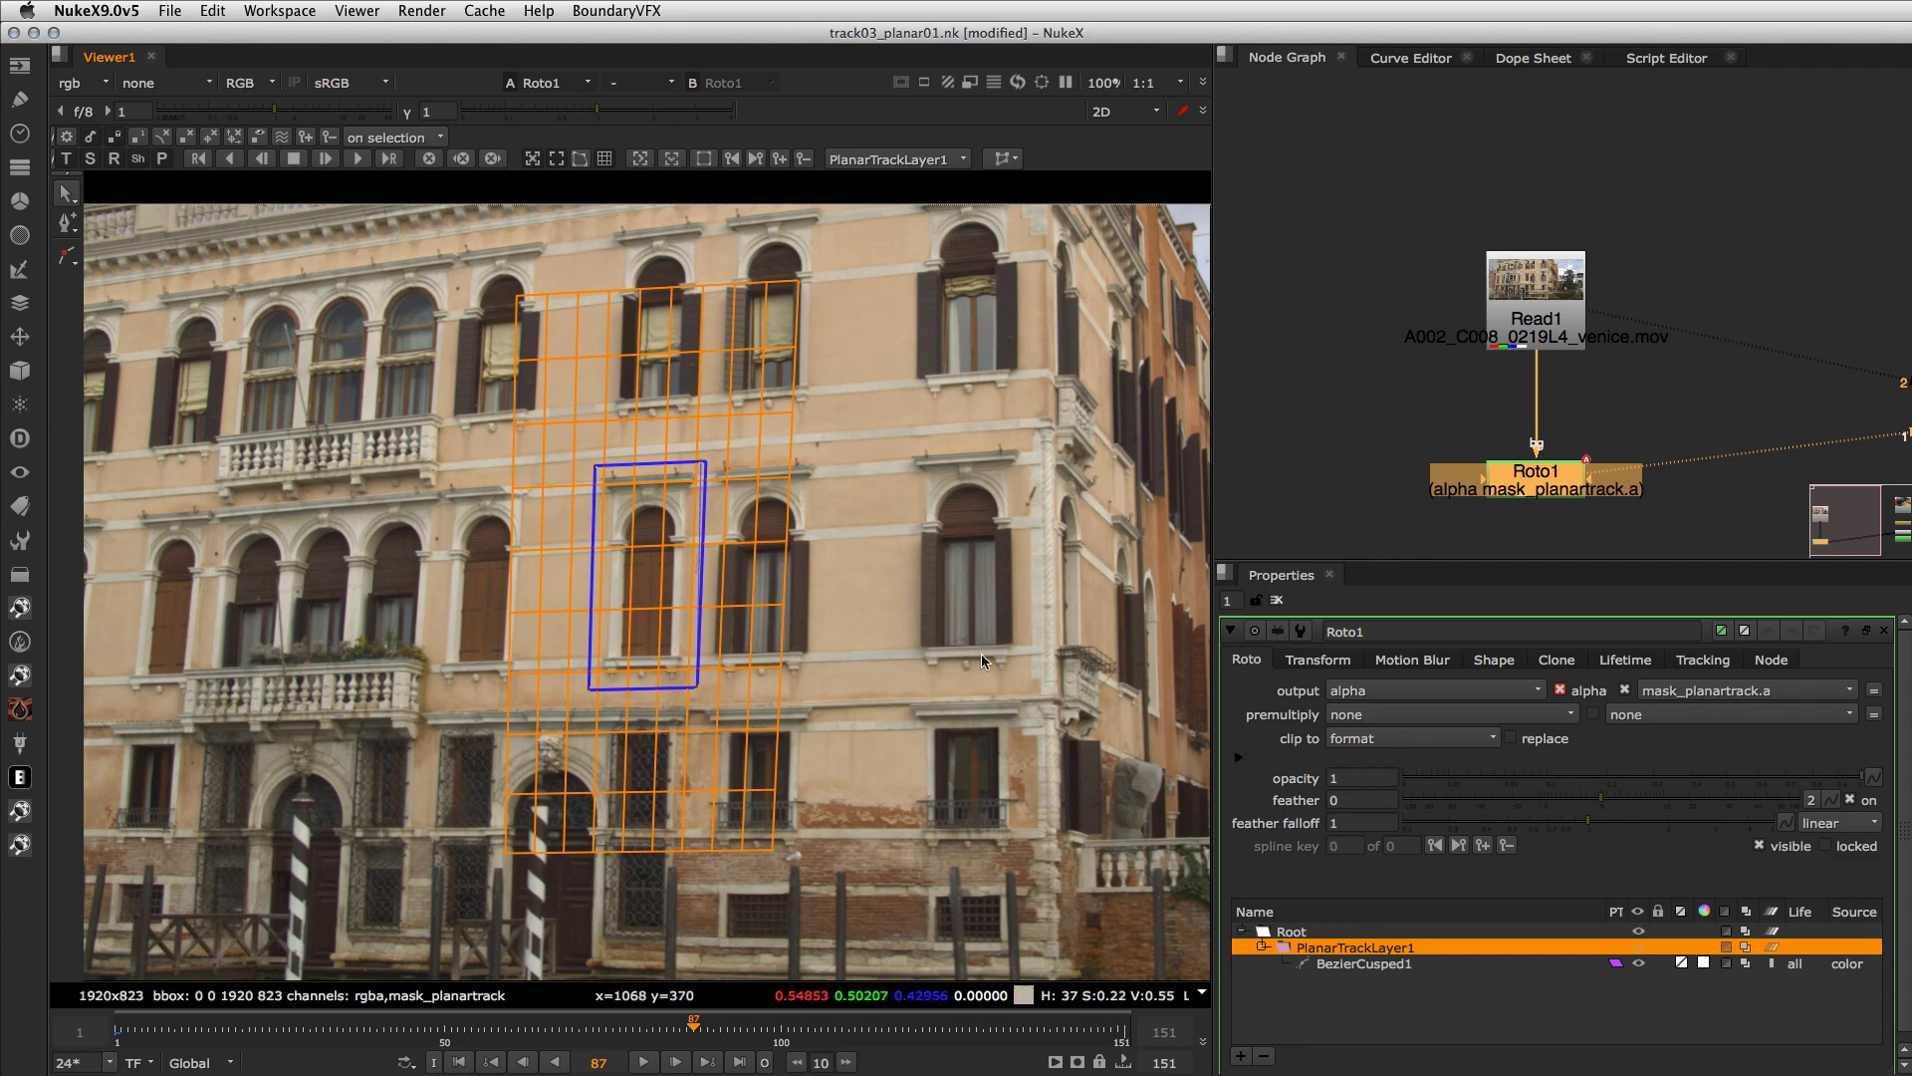
{"action": "left_click", "coordinate": [117, 1032]}
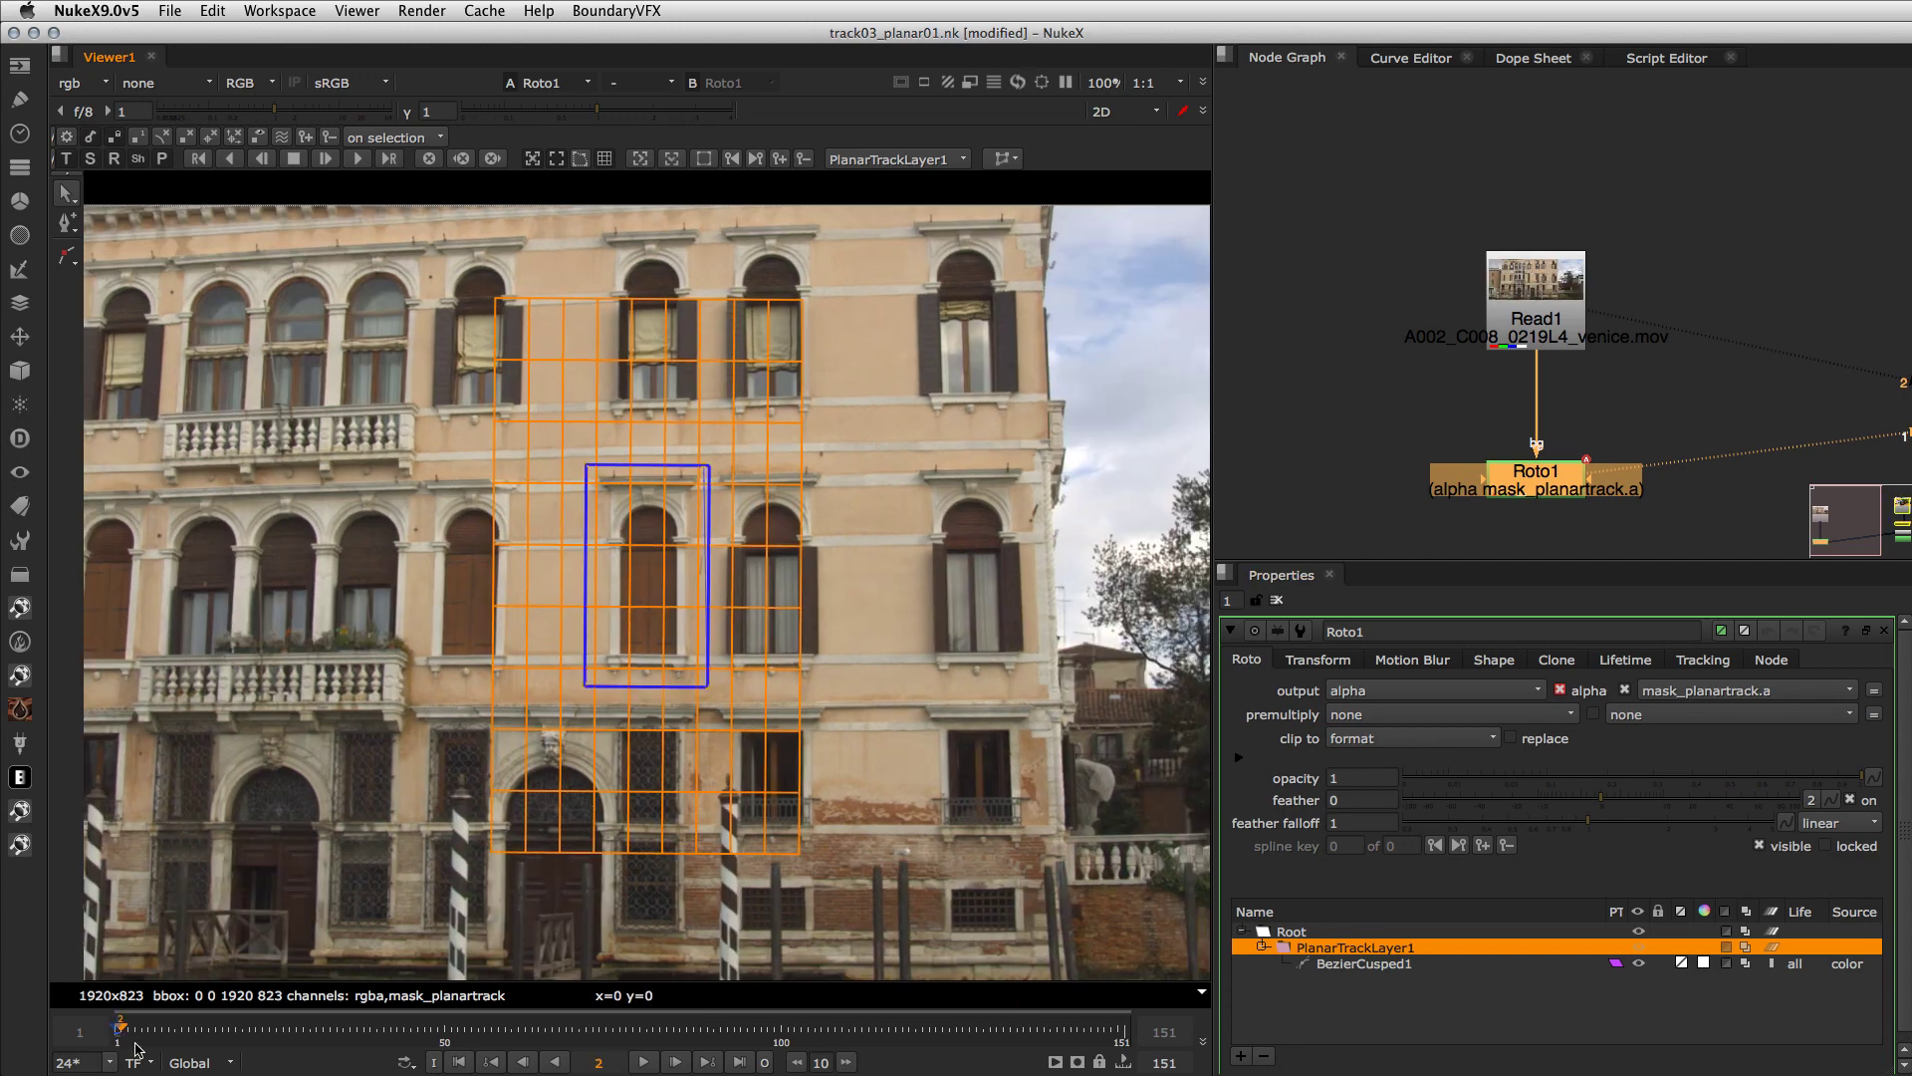
{"action": "left_click", "coordinate": [643, 1064]}
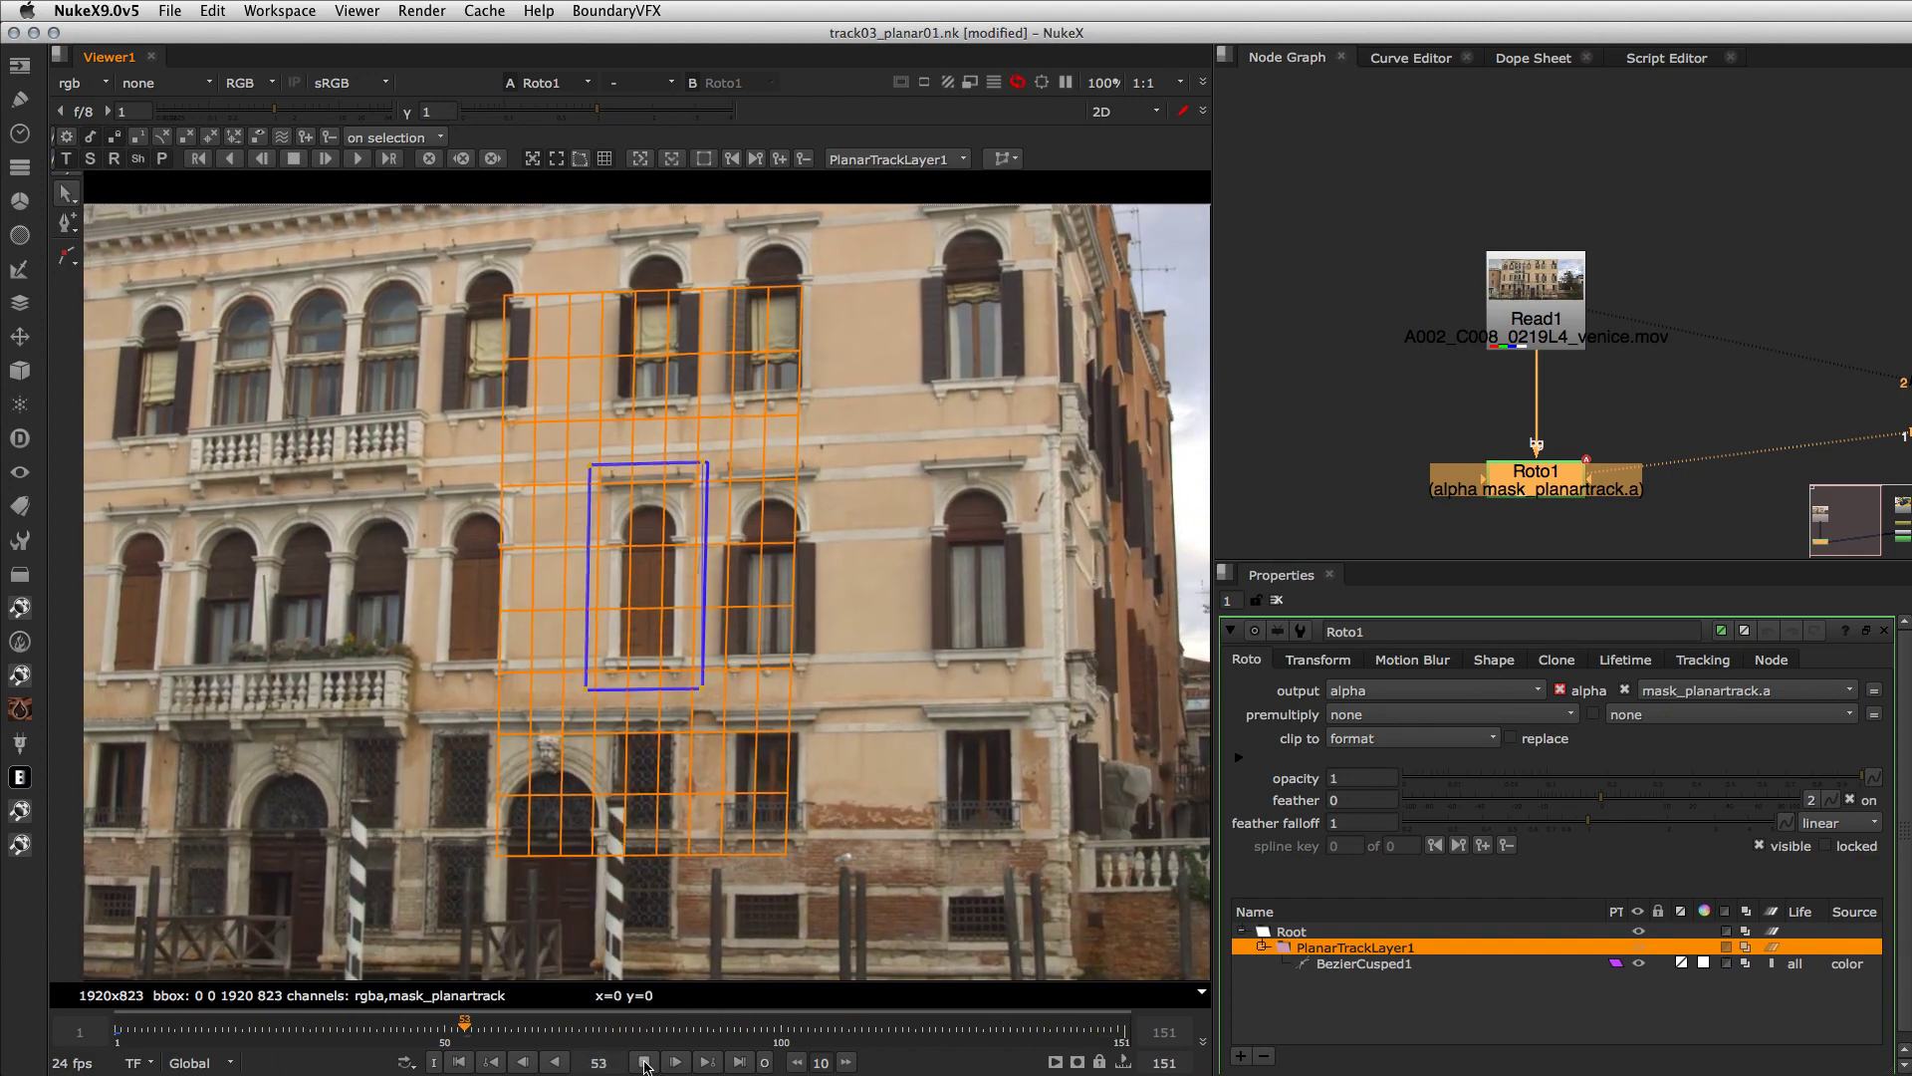
- Go to frame 151, hide the grid and planar surface overlays, and save the script
{"action": "left_click_drag", "start_coordinate": [528, 1033], "coordinate": [1124, 1063]}
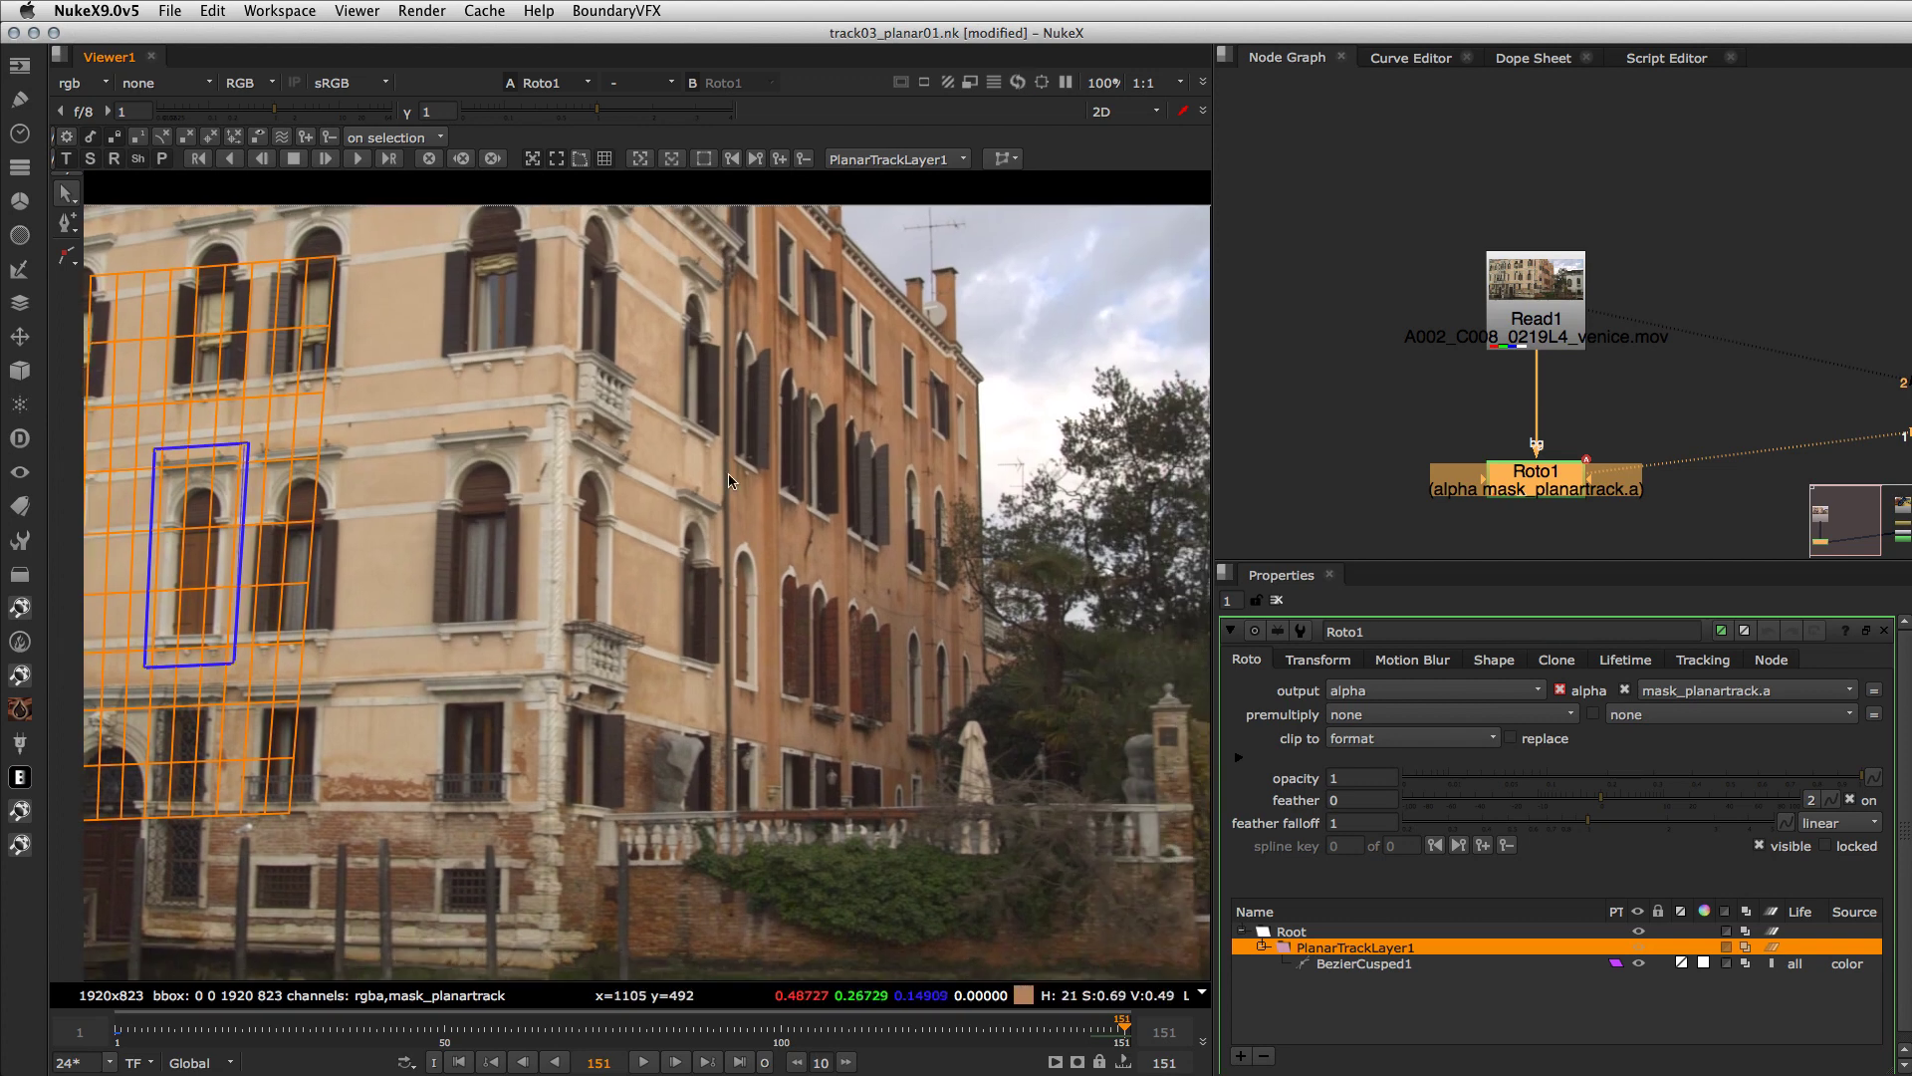
{"action": "left_click", "coordinate": [558, 159]}
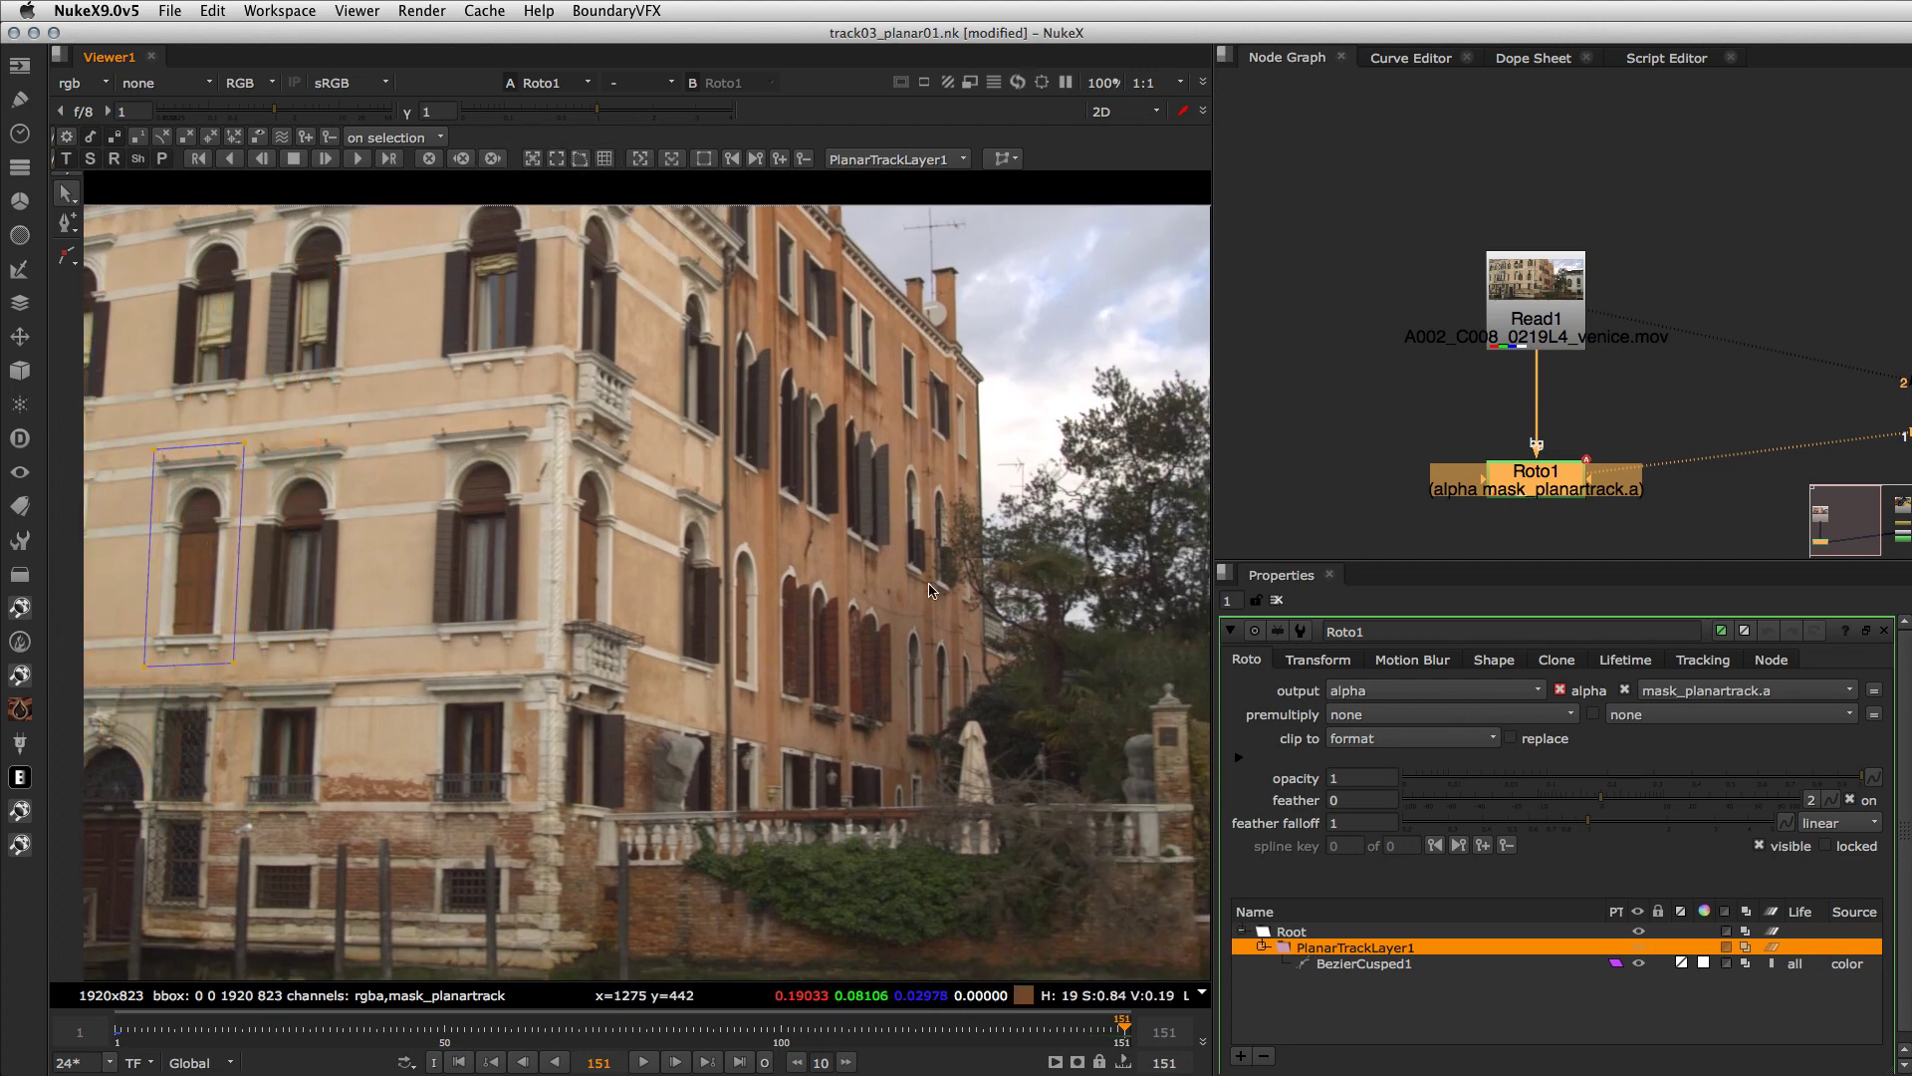
{"action": "key", "text": "ctrl+s"}
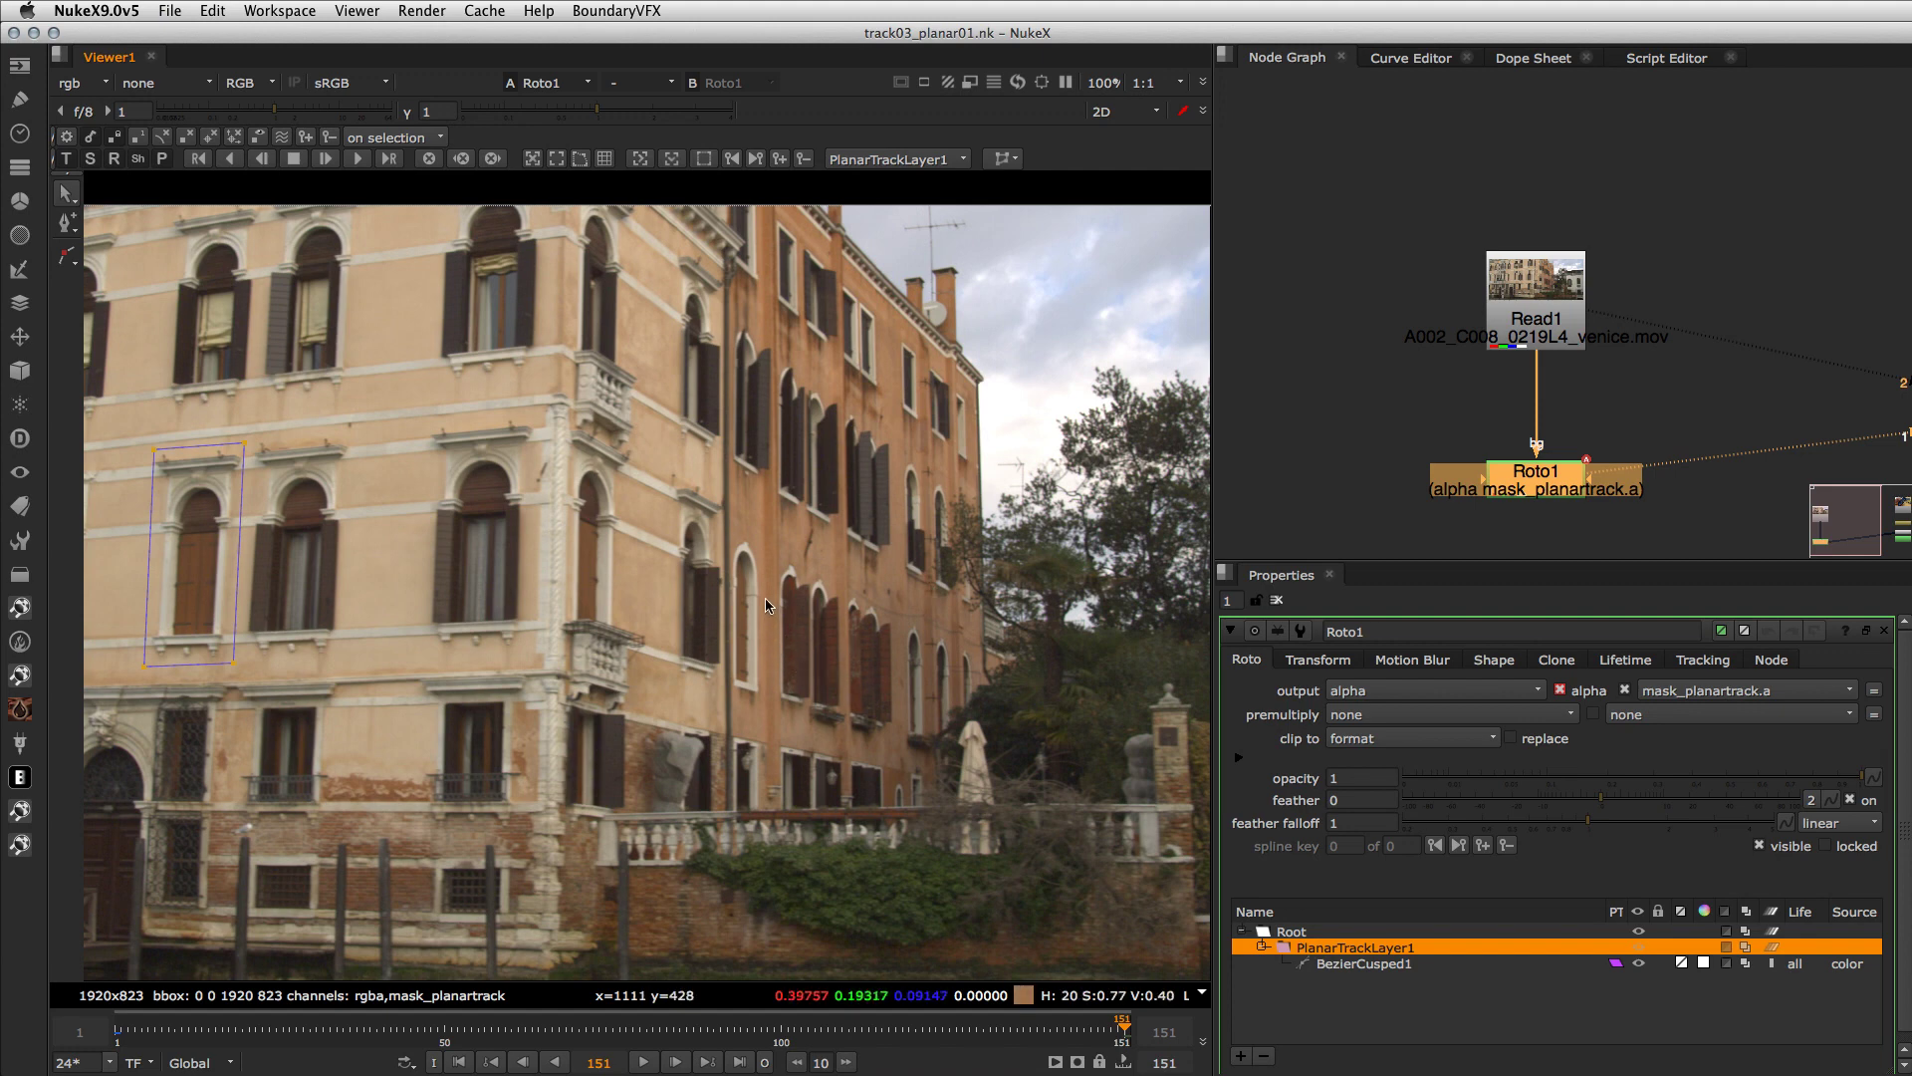
- Add a new track layer and draw a closed four-point cusped Bezier around the windows of the orange side facade
{"action": "left_click", "coordinate": [908, 159]}
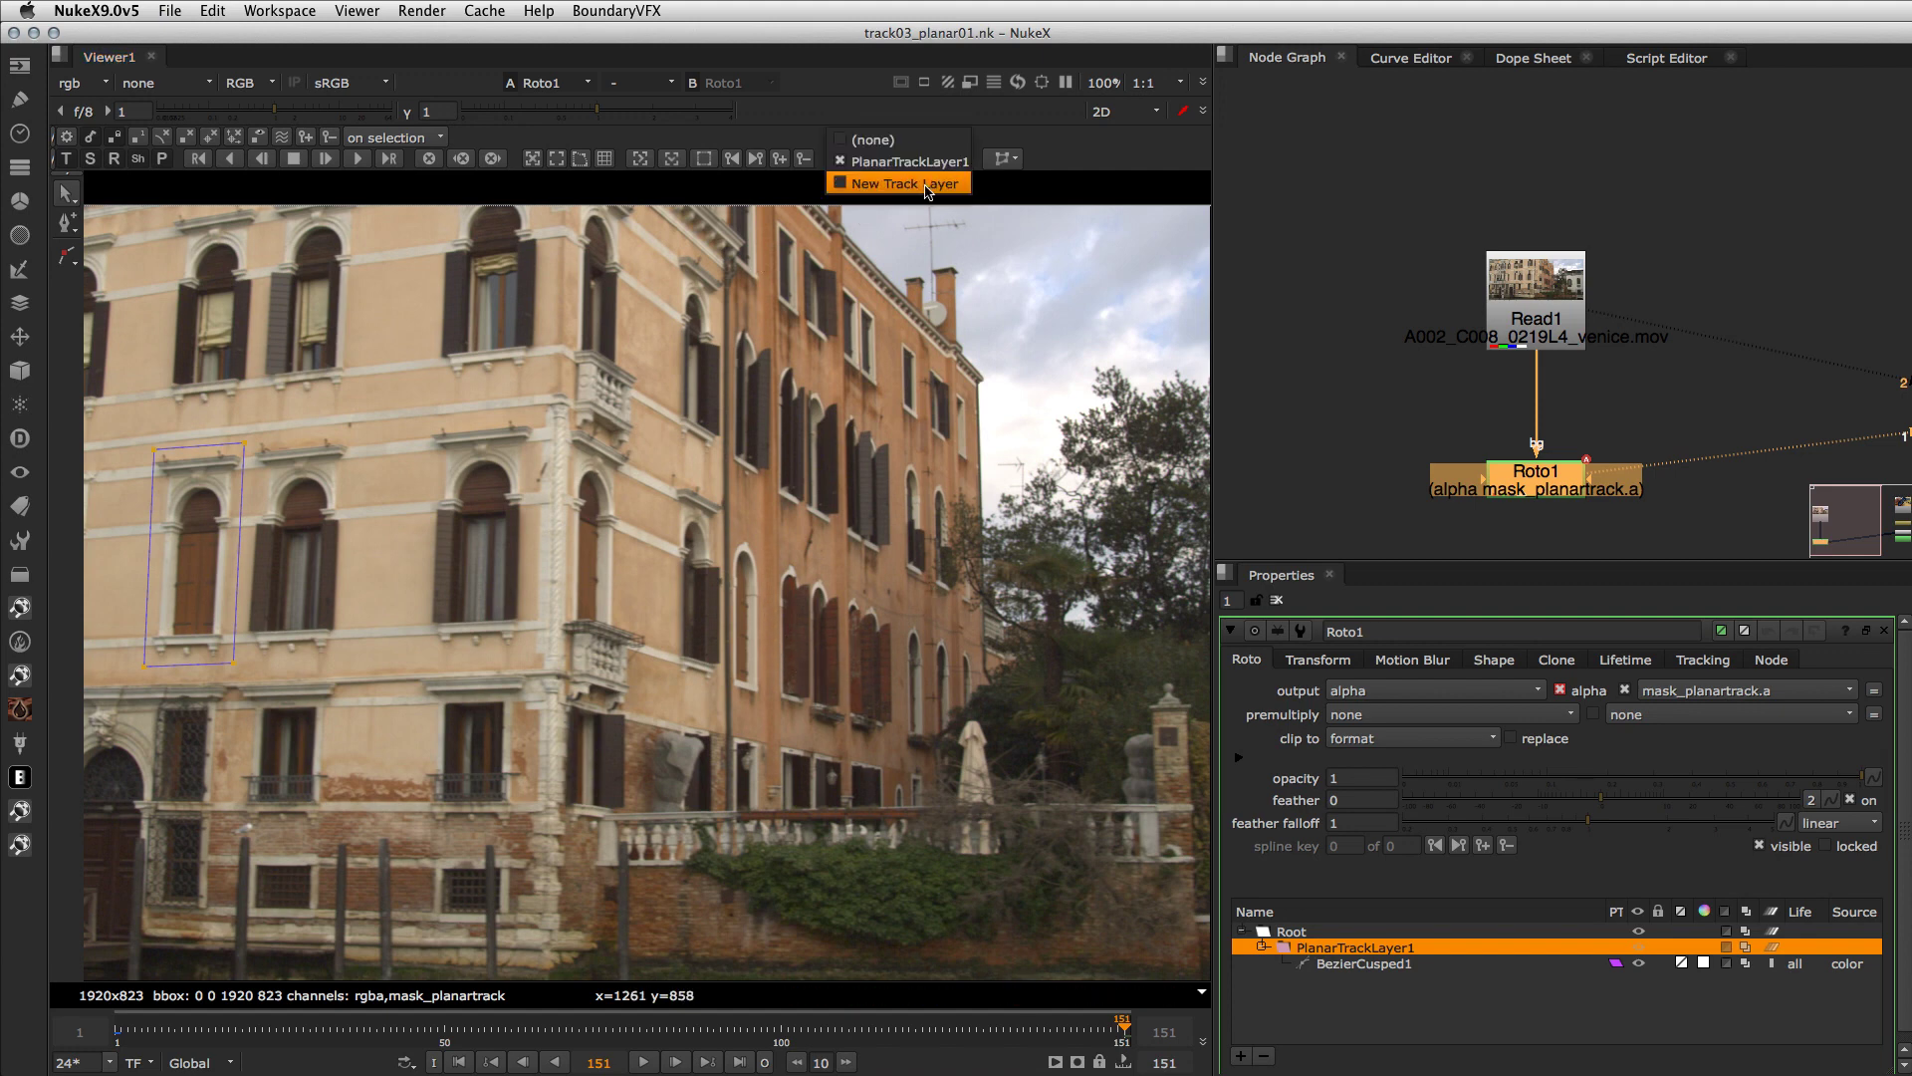
{"action": "left_click", "coordinate": [869, 184]}
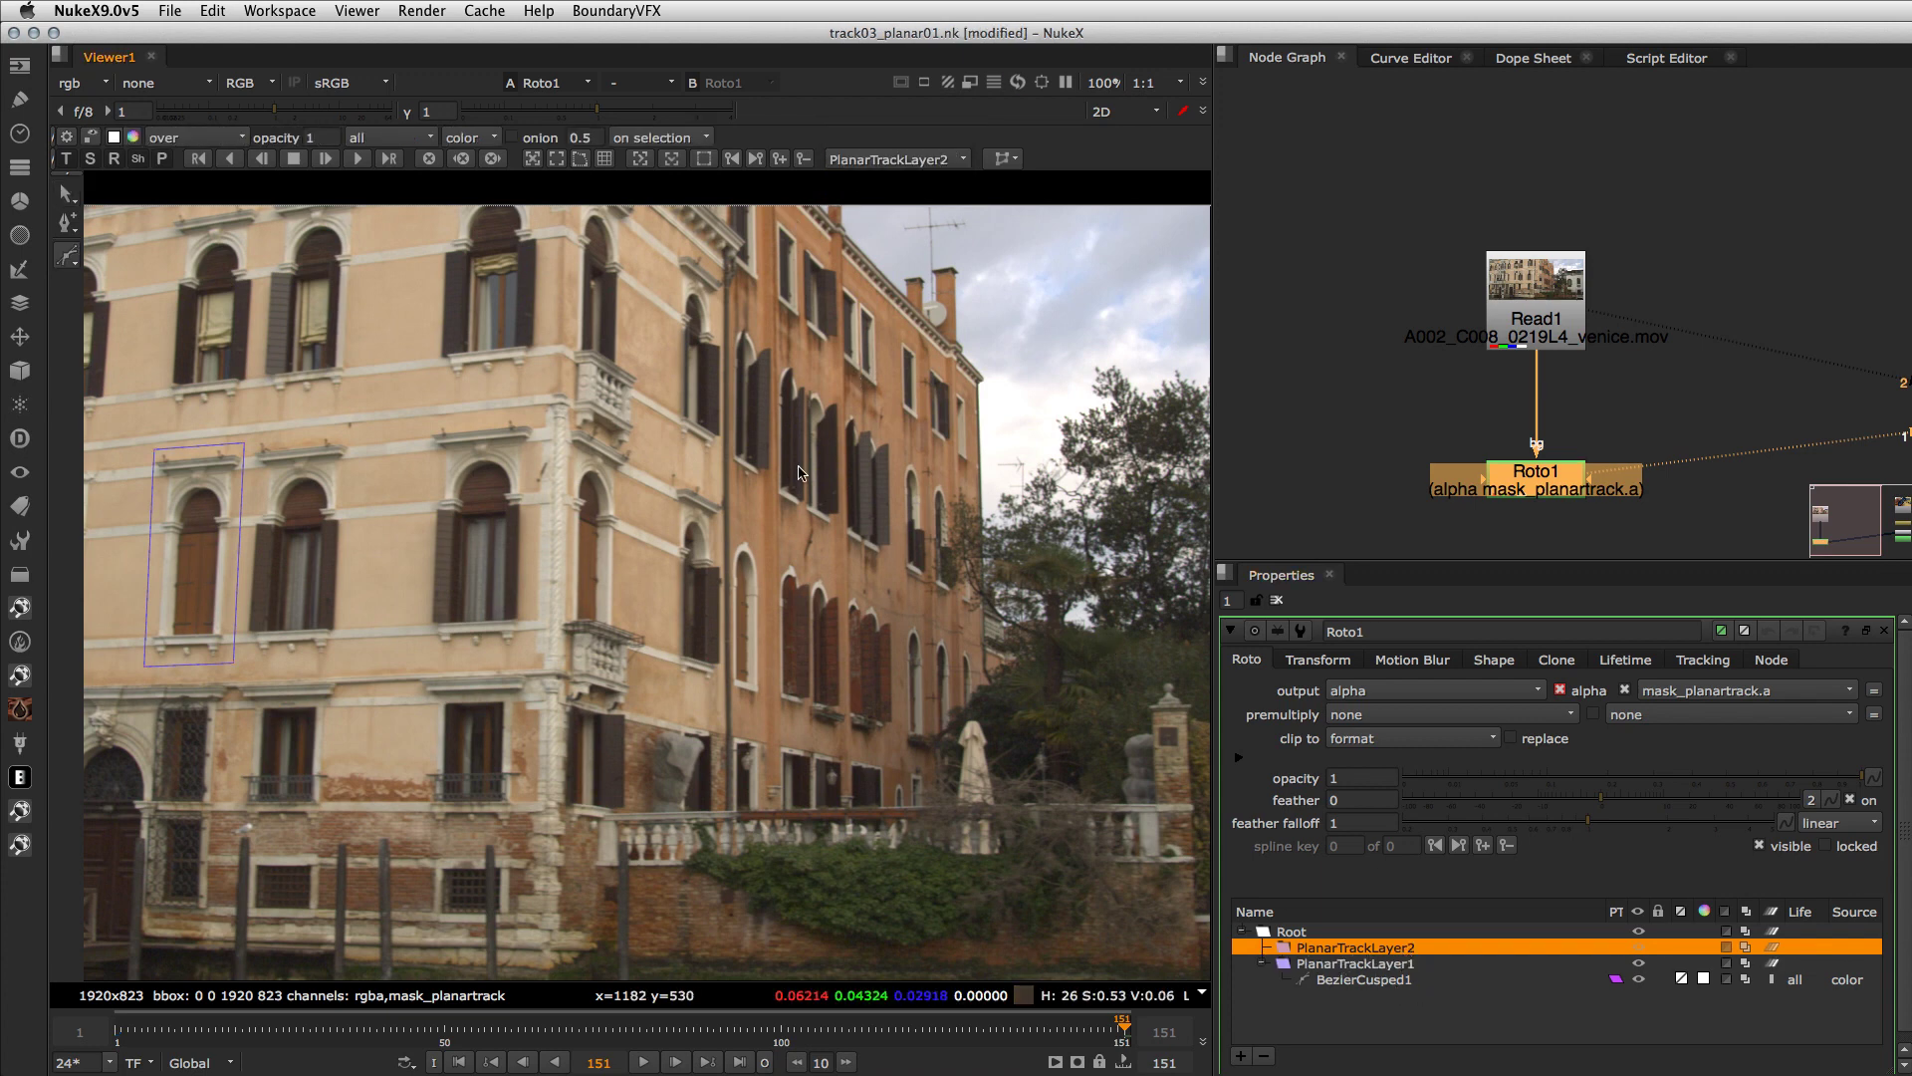
{"action": "left_click", "coordinate": [62, 259]}
{"action": "left_click", "coordinate": [130, 281]}
{"action": "left_click", "coordinate": [730, 314]}
{"action": "left_click", "coordinate": [897, 430]}
{"action": "left_click", "coordinate": [897, 752]}
{"action": "left_click", "coordinate": [726, 717]}
{"action": "left_click", "coordinate": [732, 318]}
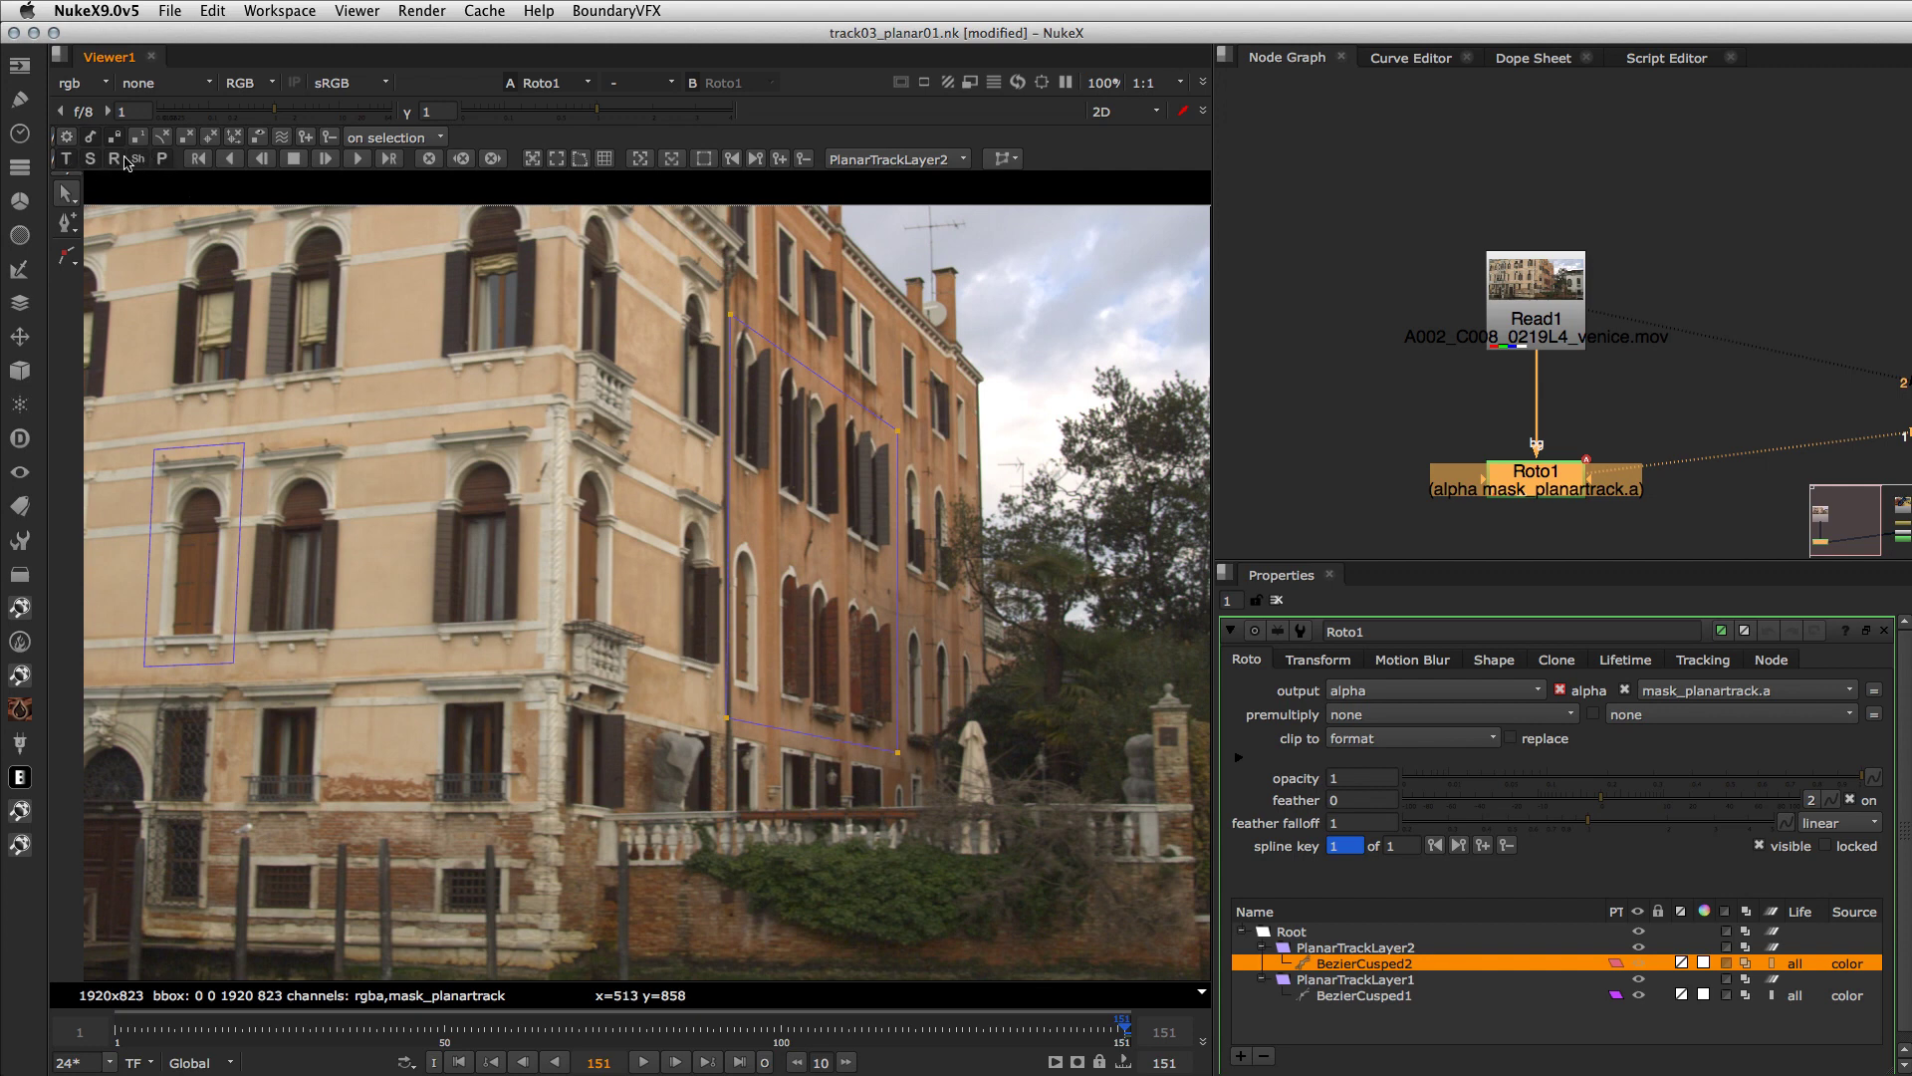
- Track PlanarTrackLayer2 backward from frame 151 and scrub through the clip to check the side-facade shape
{"action": "left_click", "coordinate": [230, 161]}
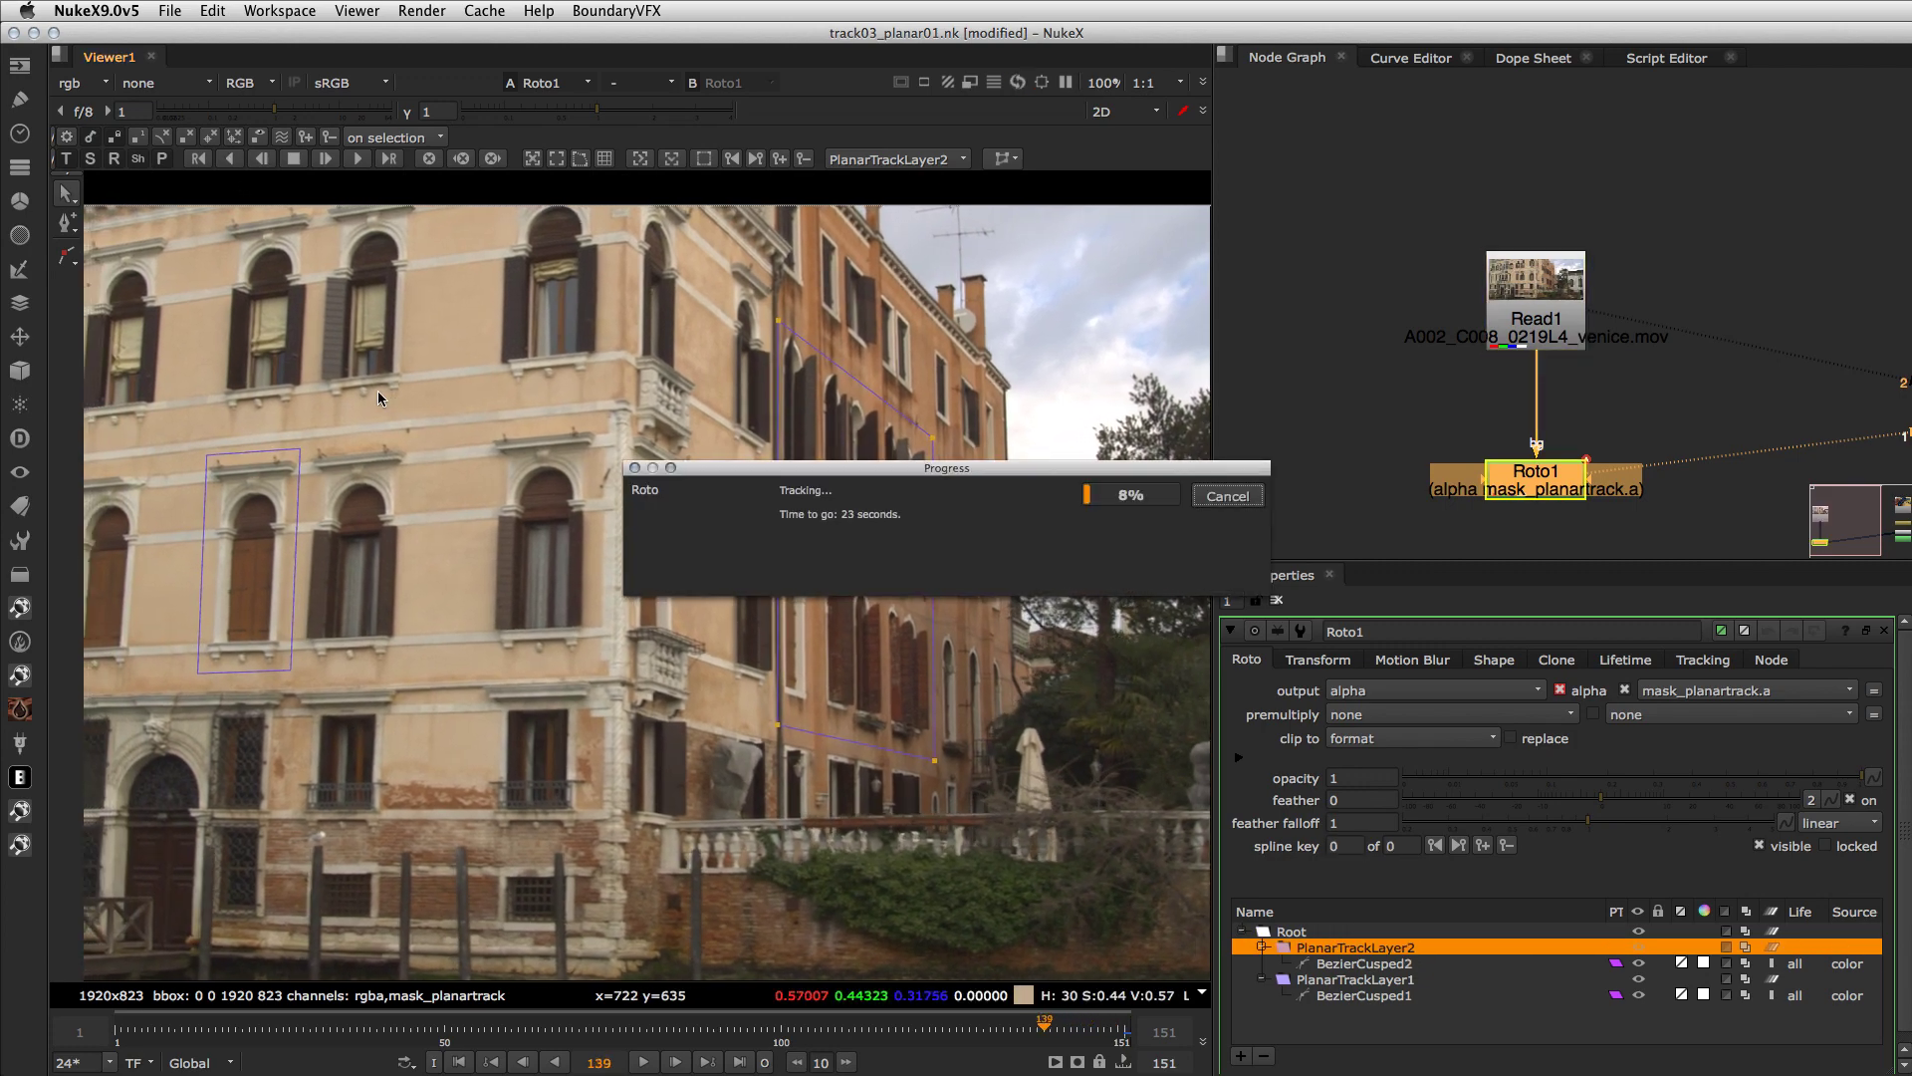
{"action": "left_click_drag", "start_coordinate": [902, 471], "coordinate": [805, 193]}
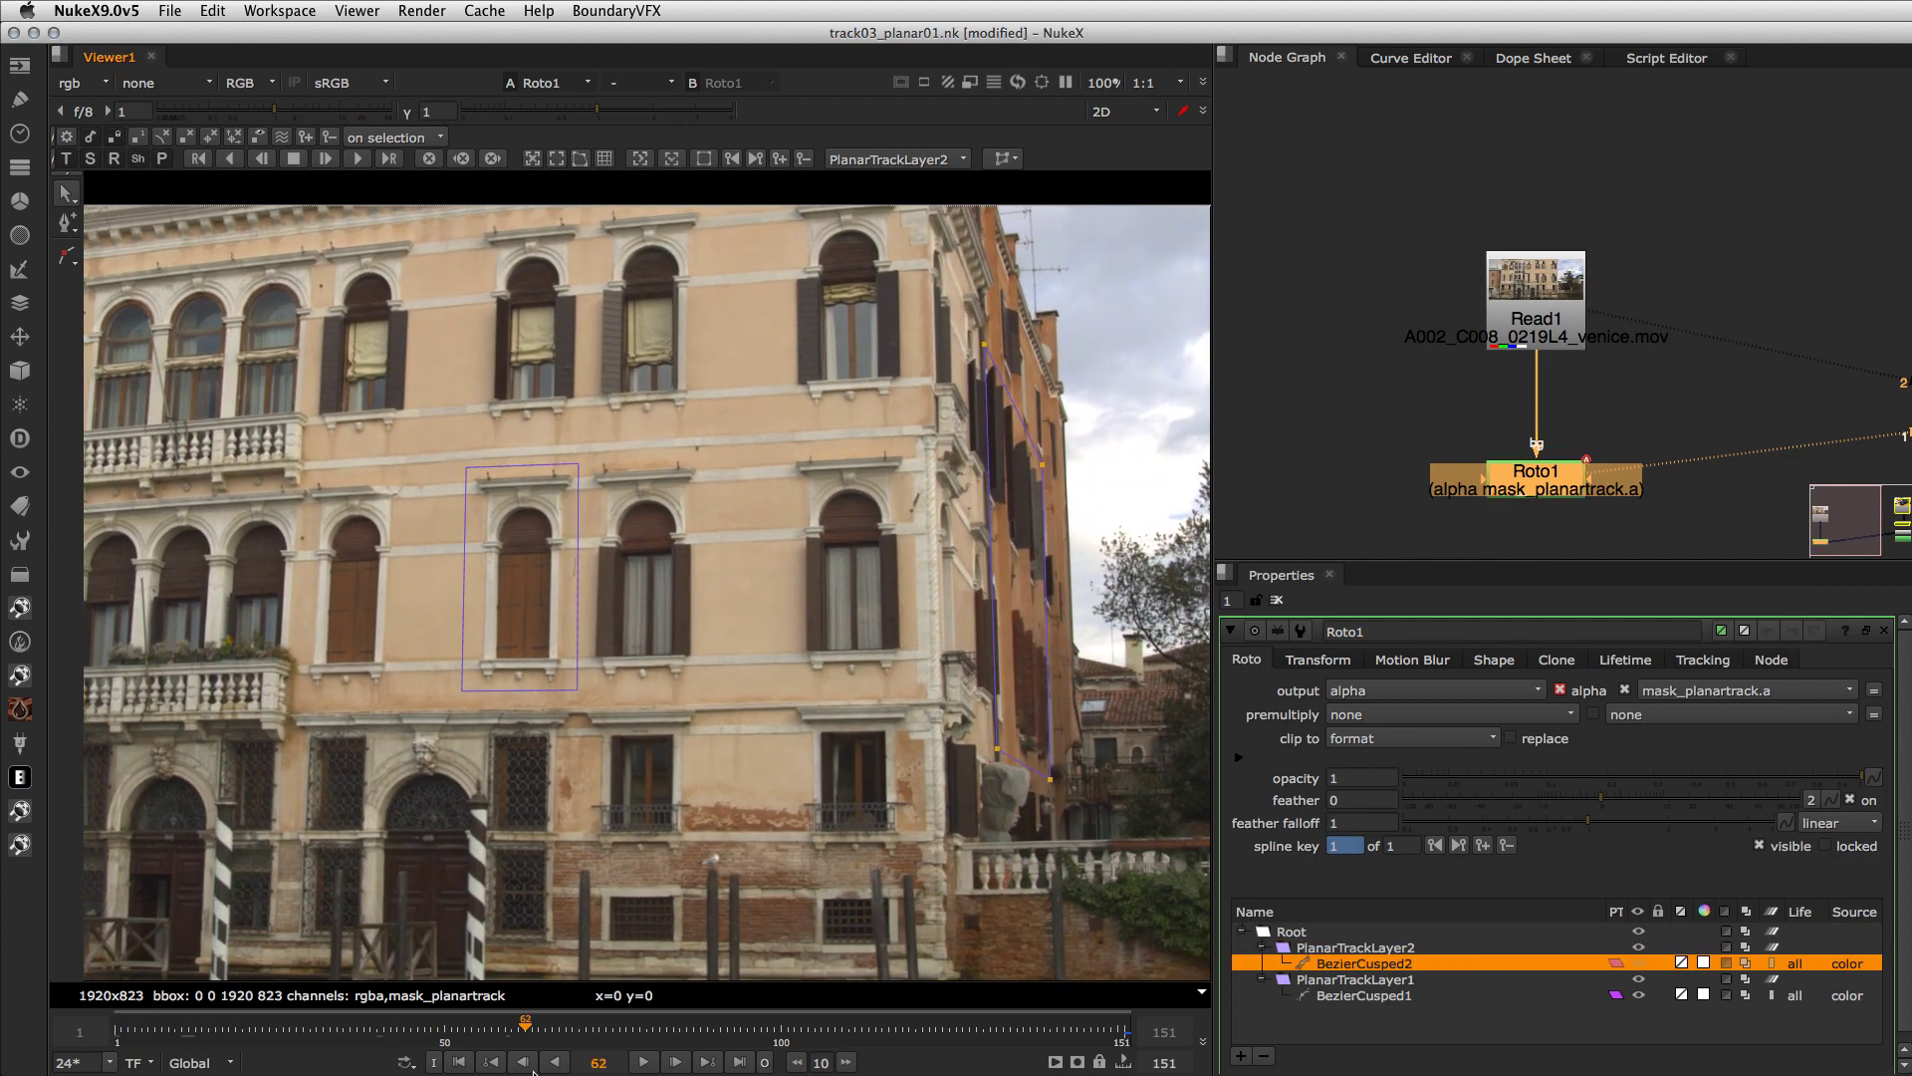
{"action": "left_click_drag", "start_coordinate": [612, 1028], "coordinate": [801, 1041]}
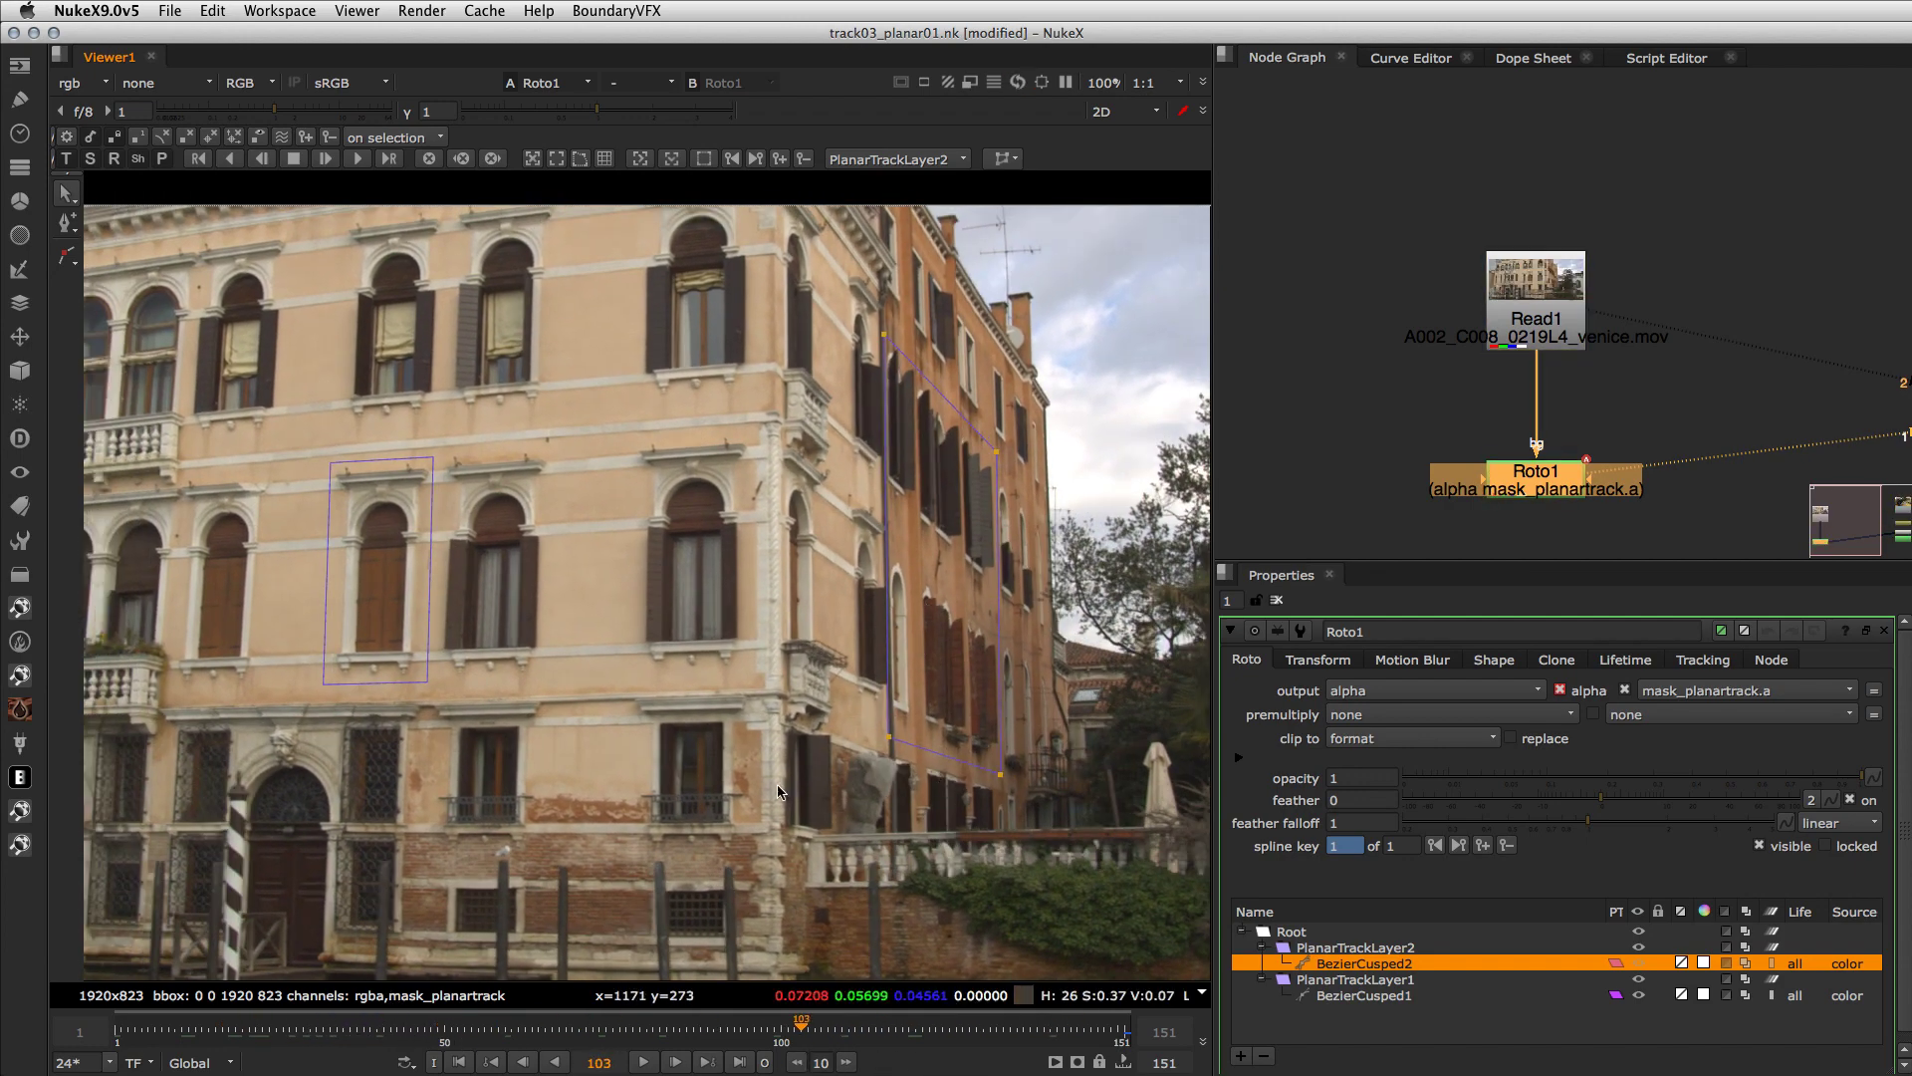
{"action": "left_click_drag", "start_coordinate": [339, 1029], "coordinate": [596, 1064]}
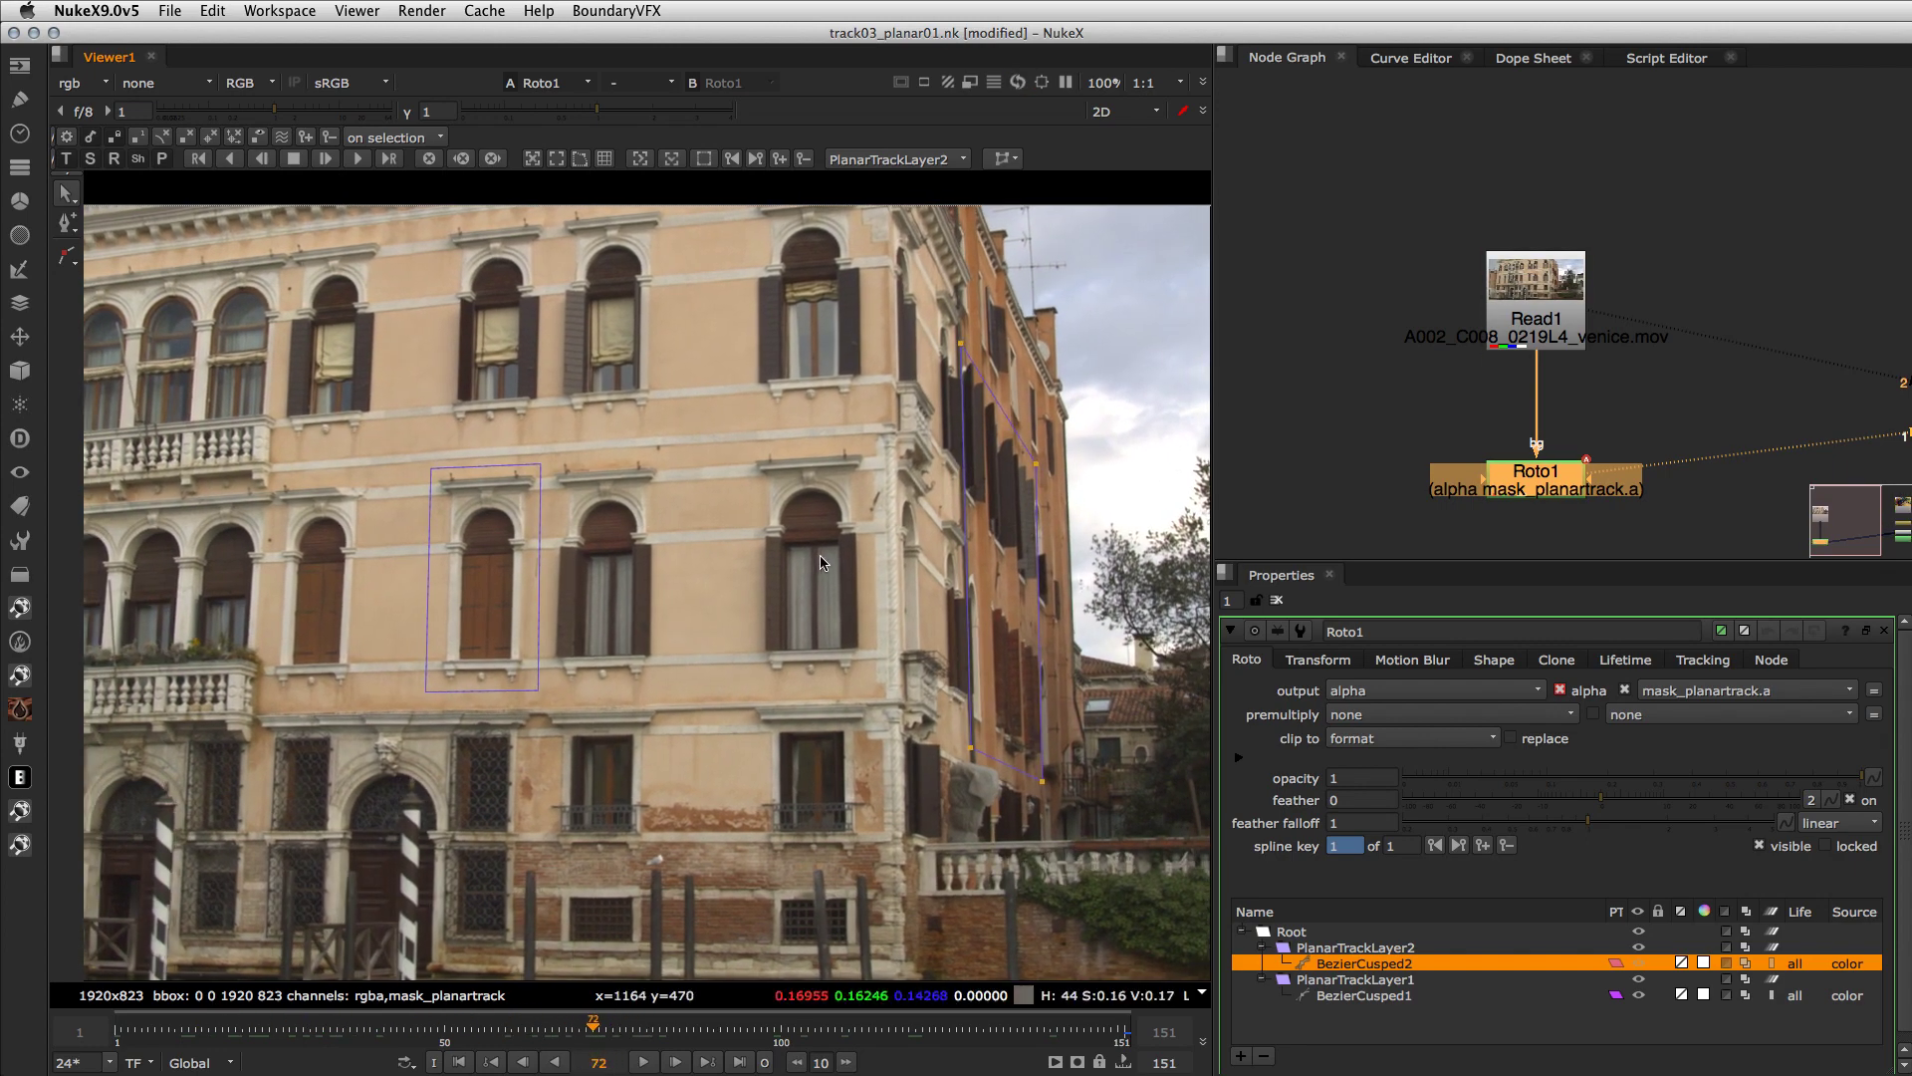
- Display the grid lines and planar surface outline for PlanarTrackLayer2 on the side facade
{"action": "left_click", "coordinate": [604, 158]}
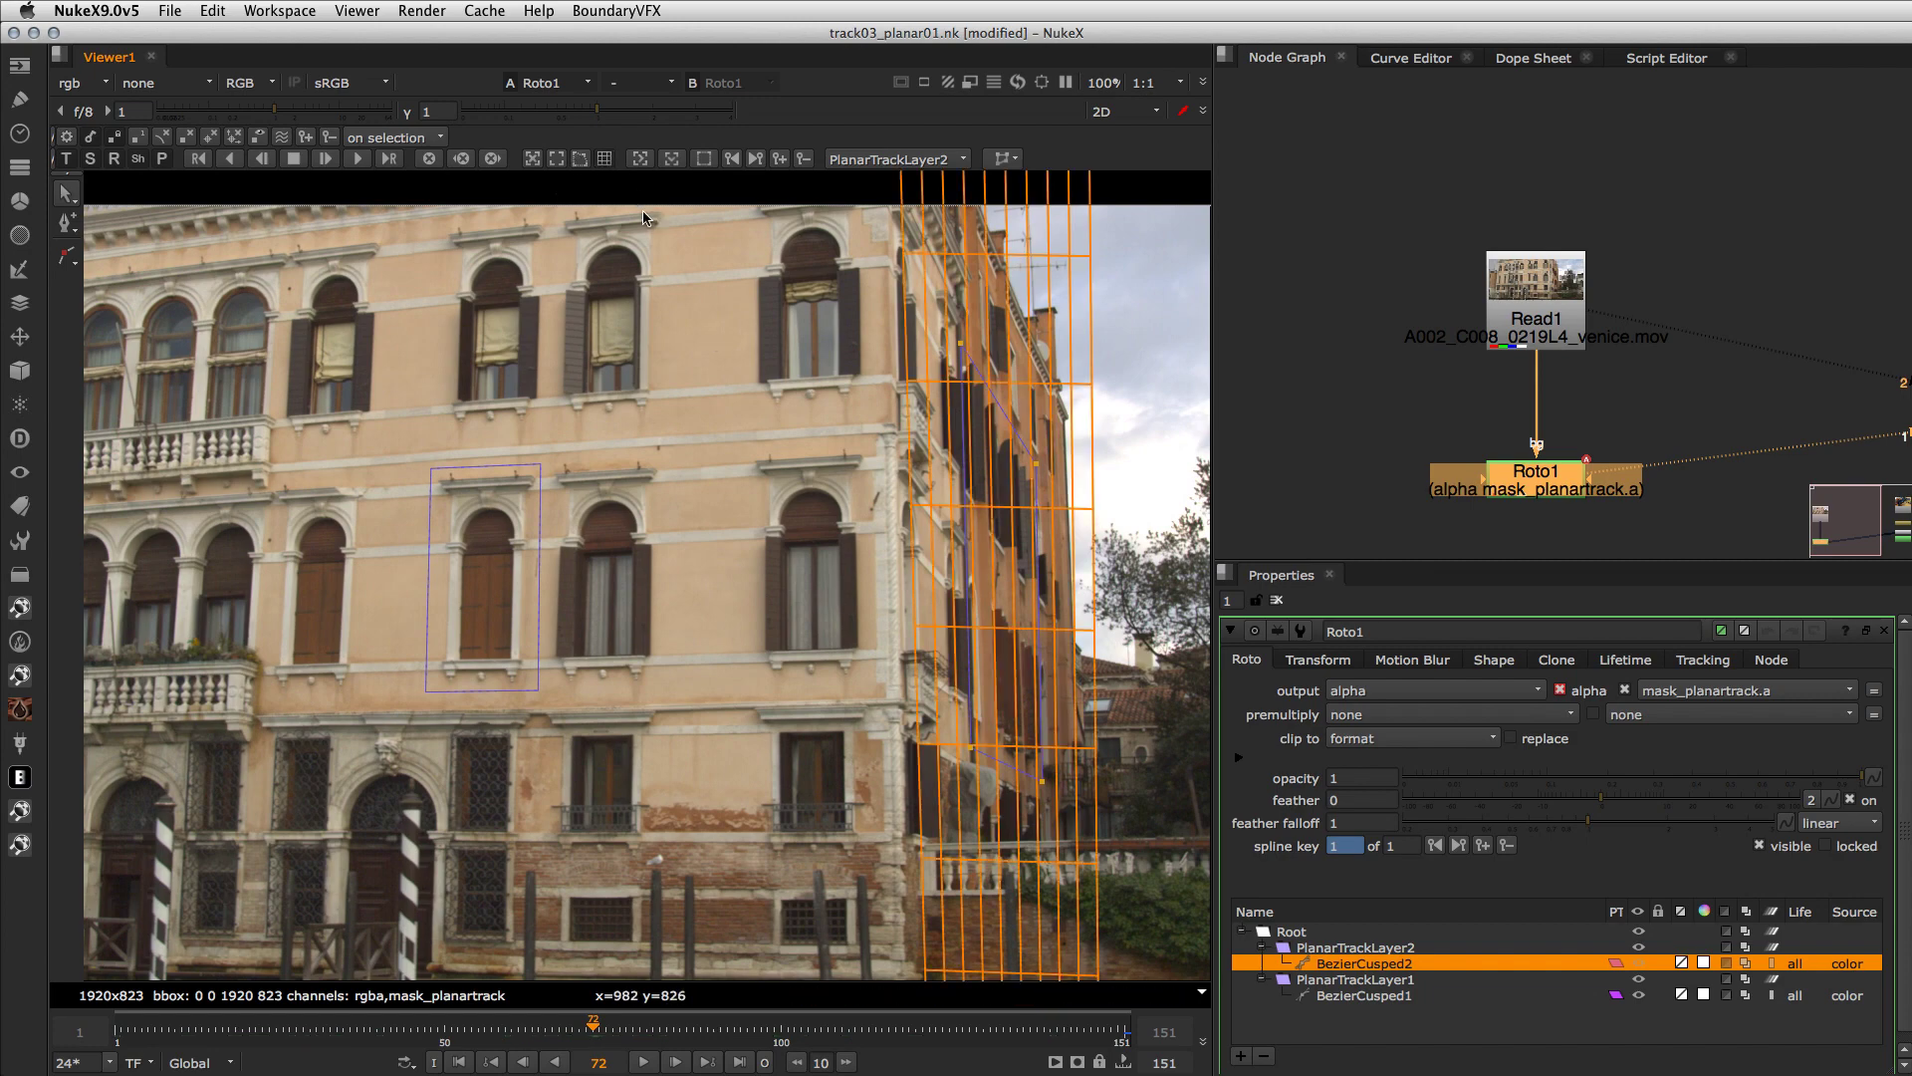
{"action": "left_click_drag", "start_coordinate": [823, 1023], "coordinate": [1070, 1026]}
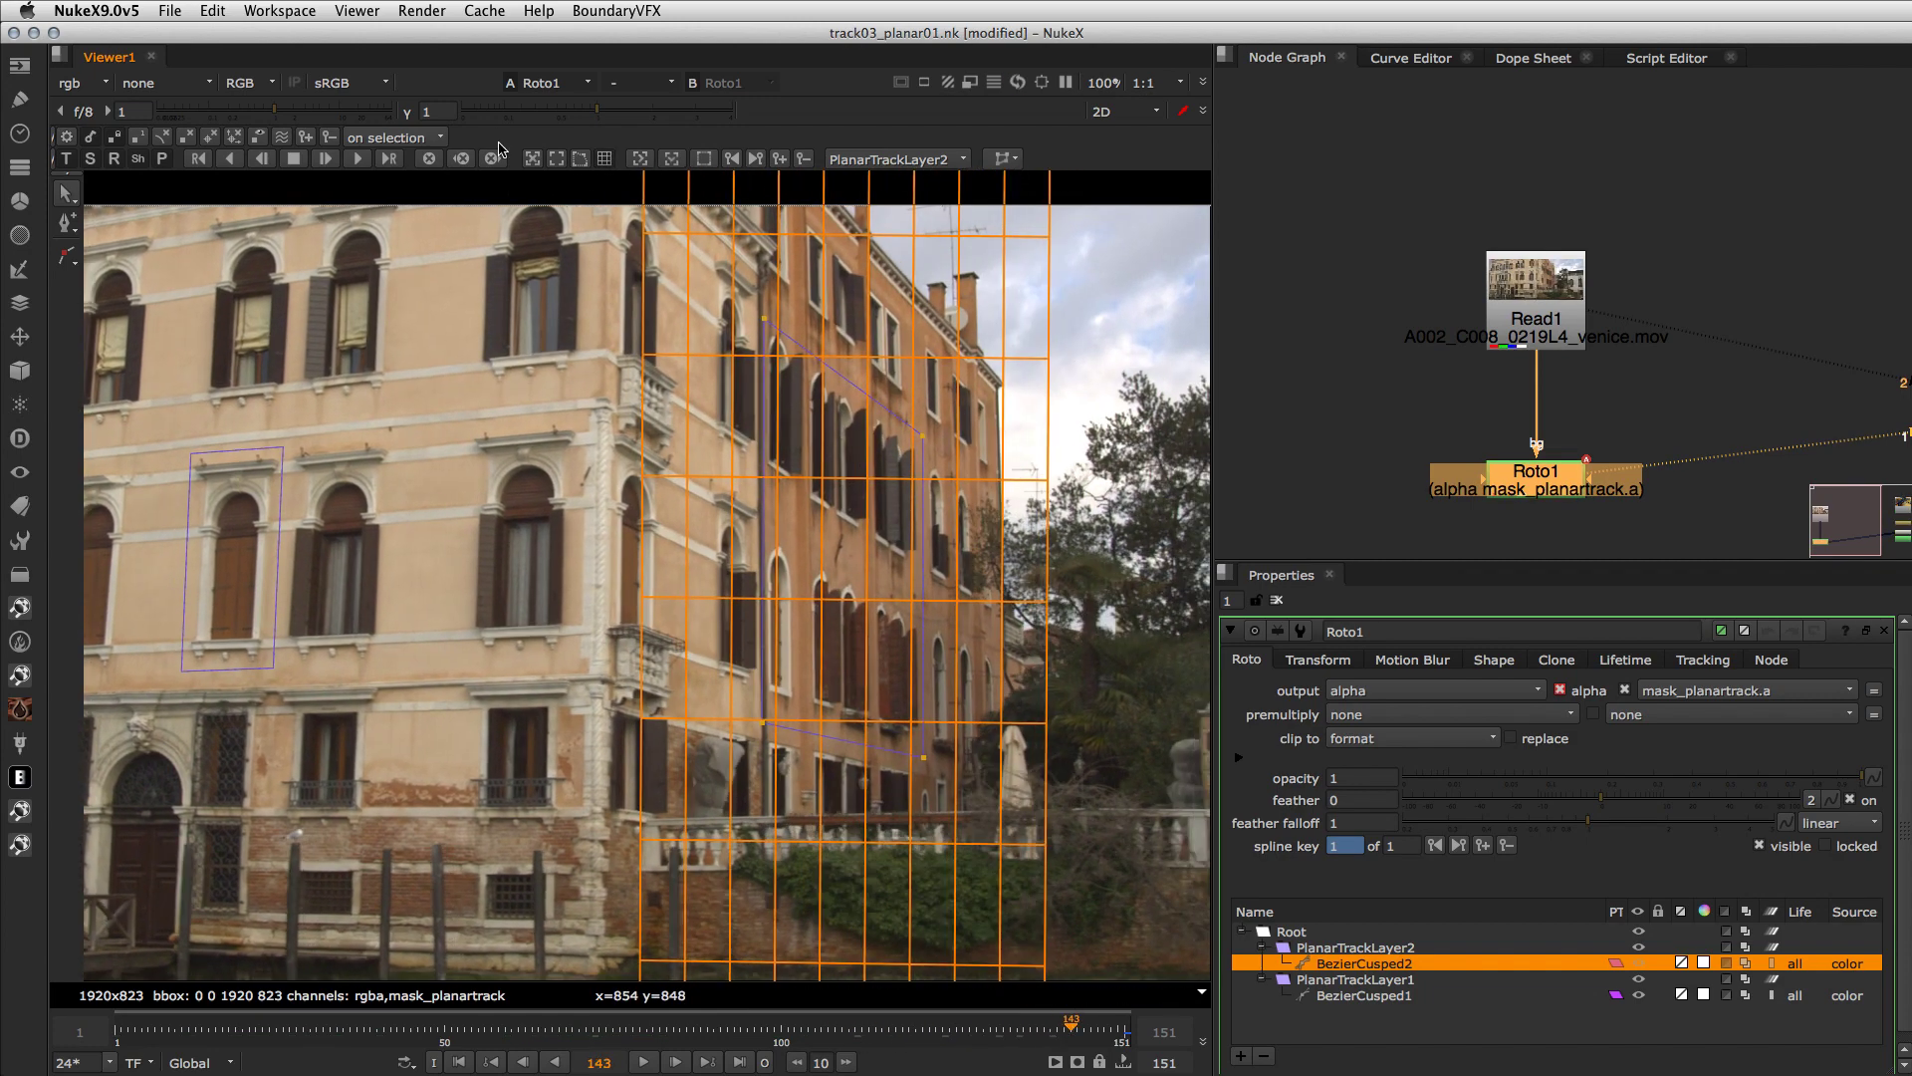
{"action": "left_click", "coordinate": [556, 159]}
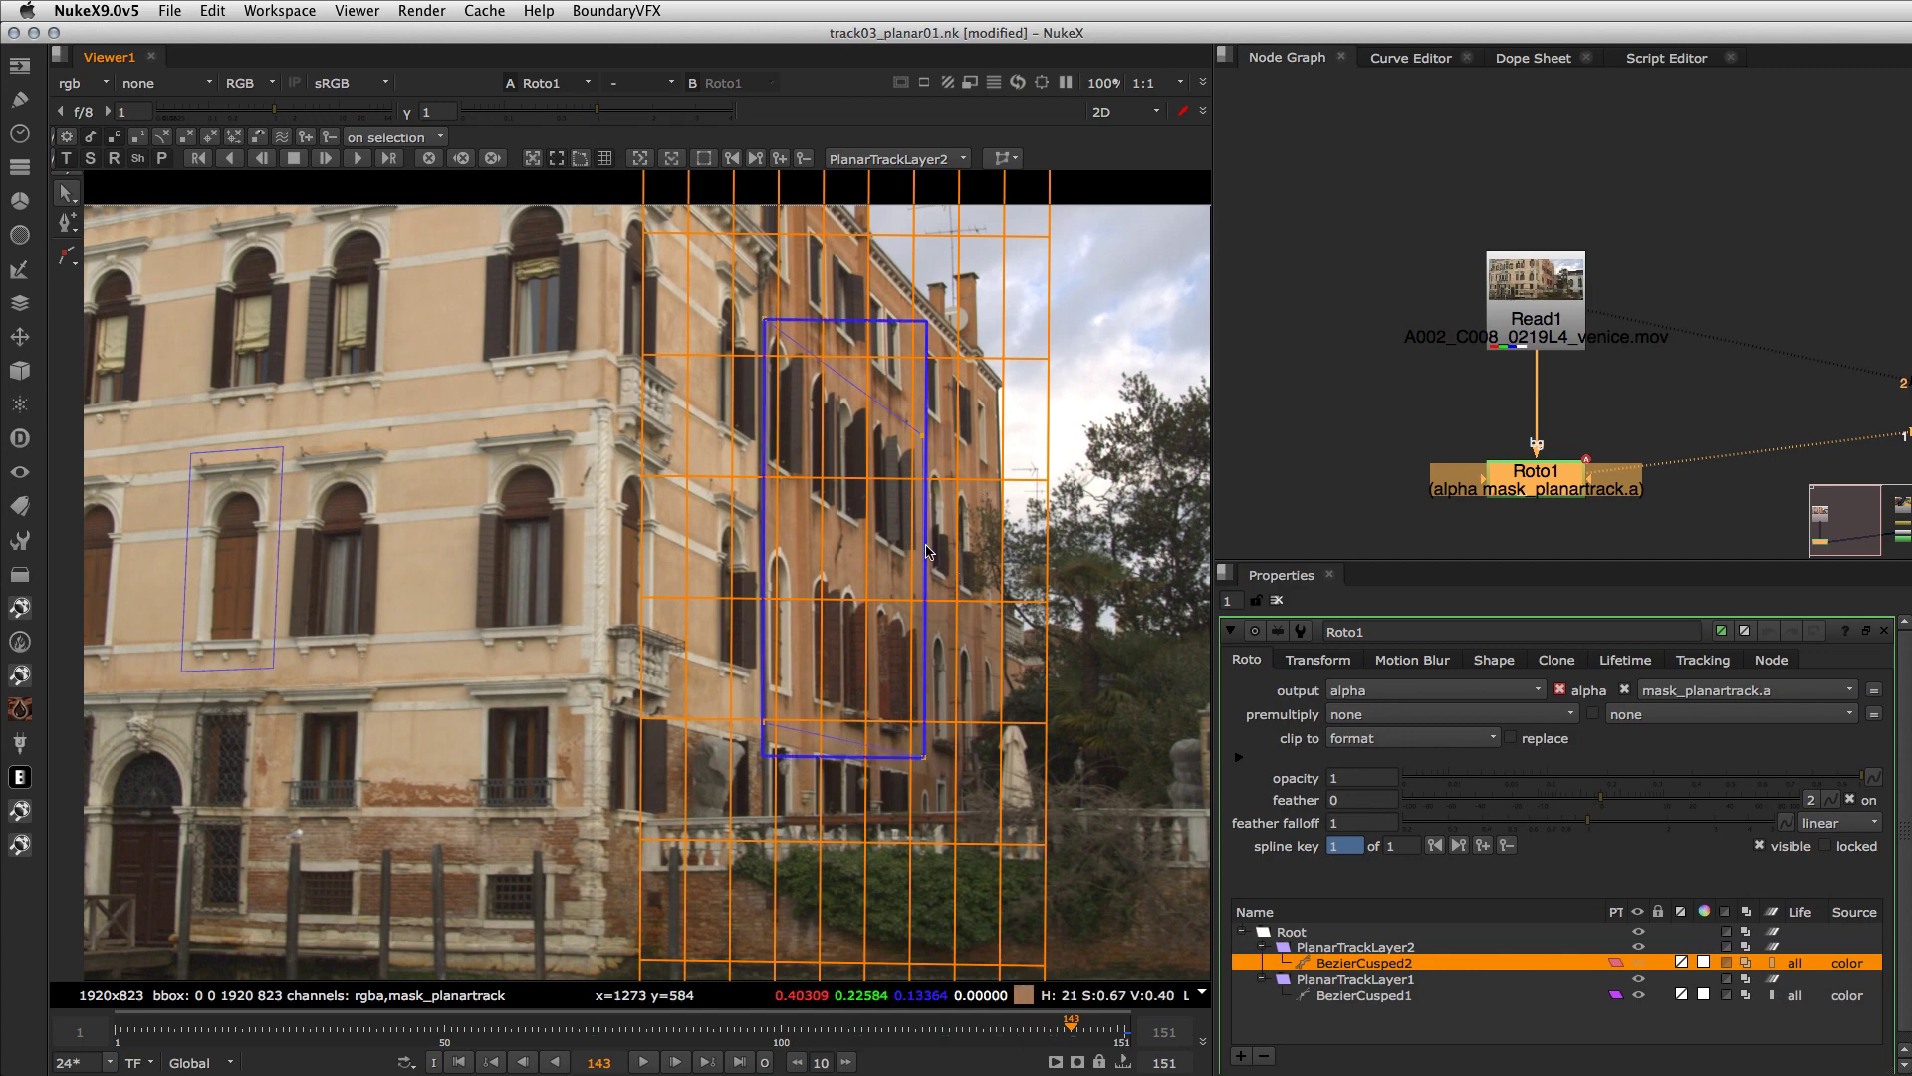
- Set frame 137 as the reference frame for PlanarTrackLayer2 and show the planar surface's corner points and their tracks
{"action": "left_click", "coordinate": [738, 1062]}
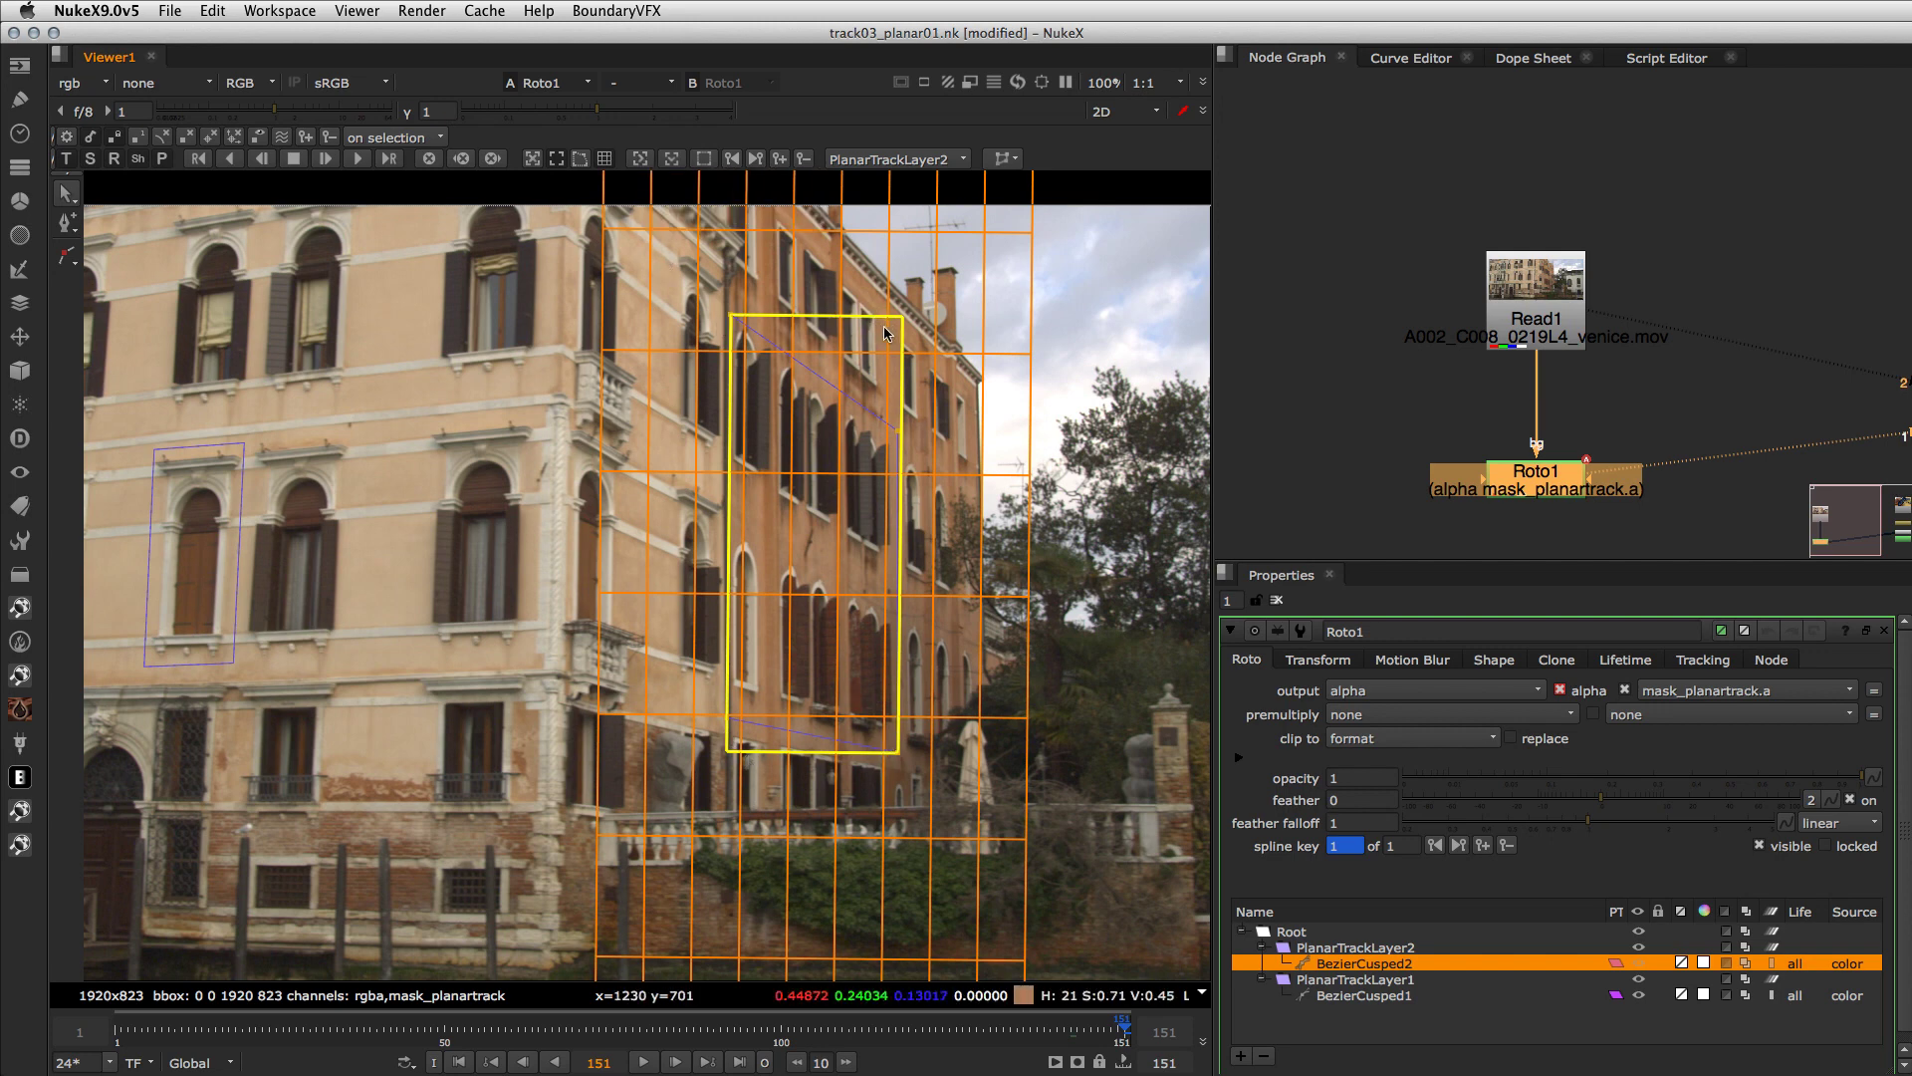
{"action": "left_click", "coordinate": [1029, 1031]}
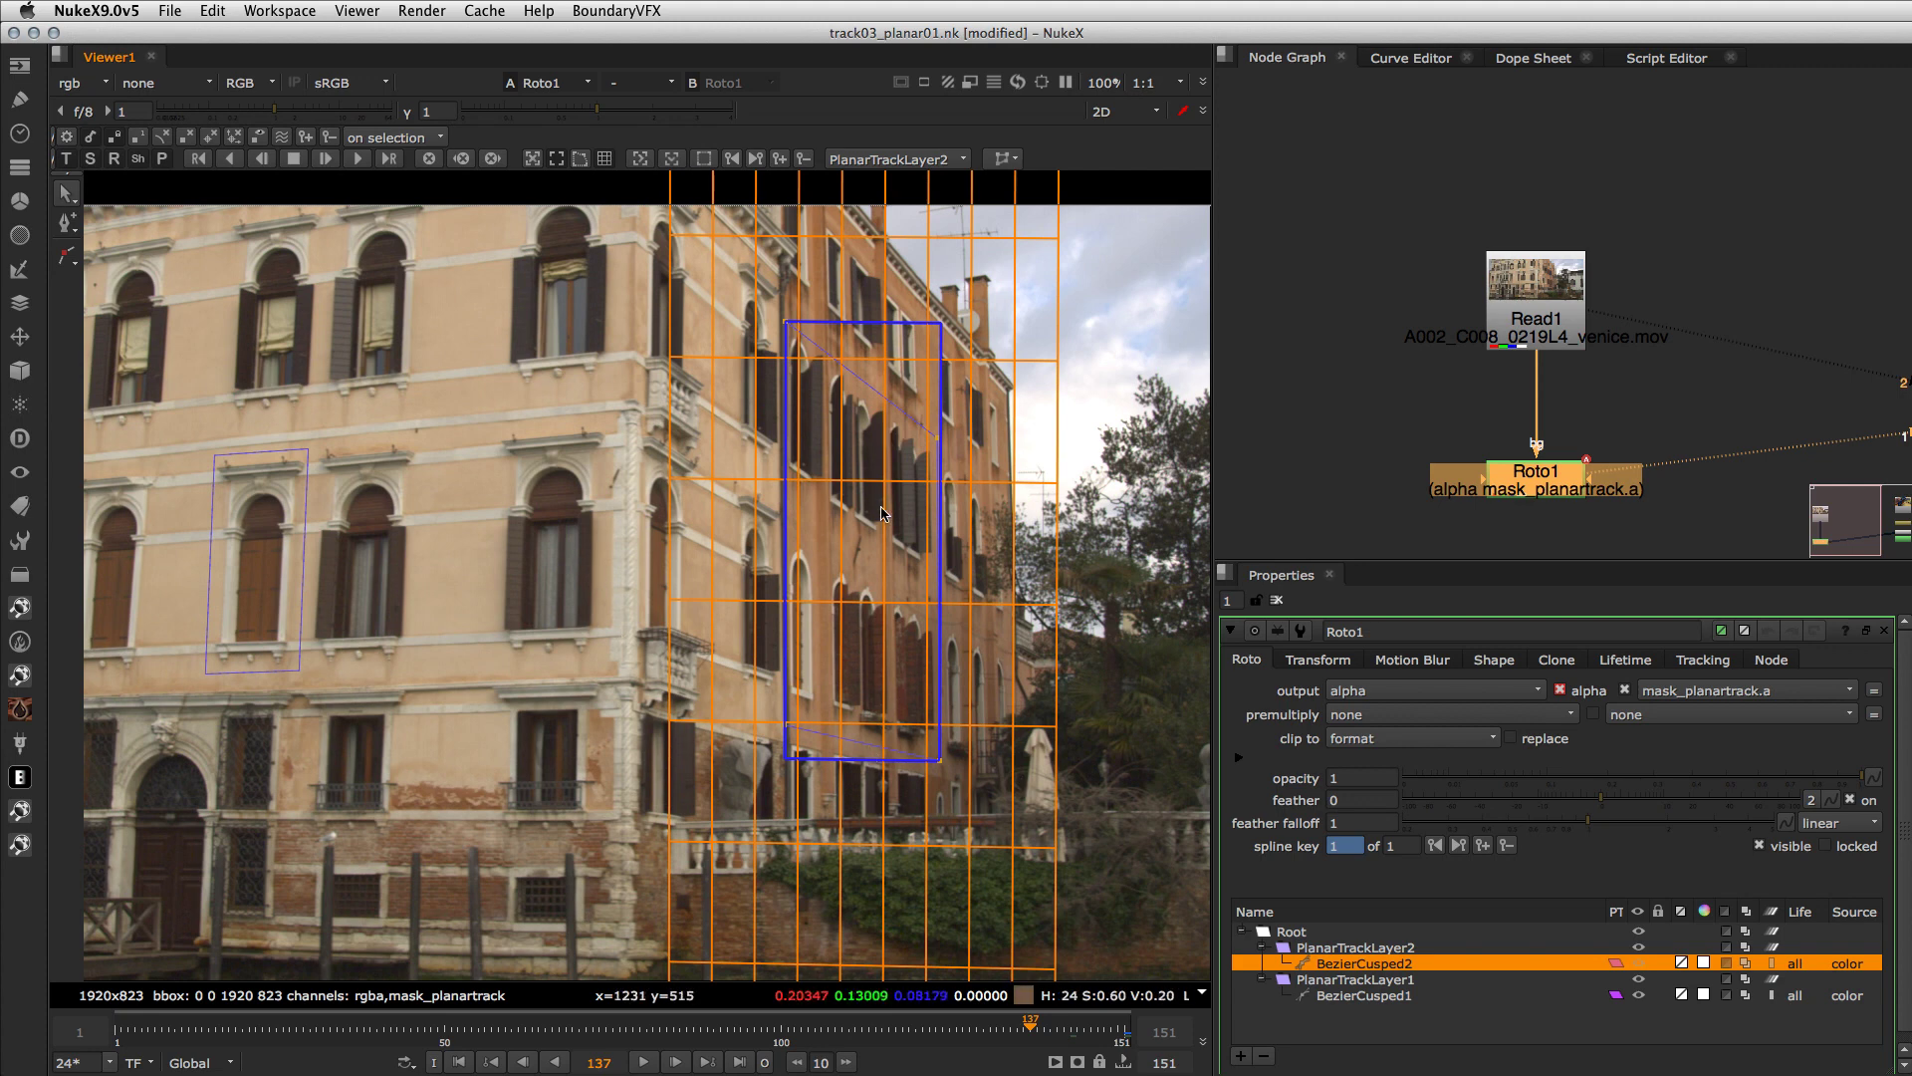
{"action": "left_click", "coordinate": [667, 160]}
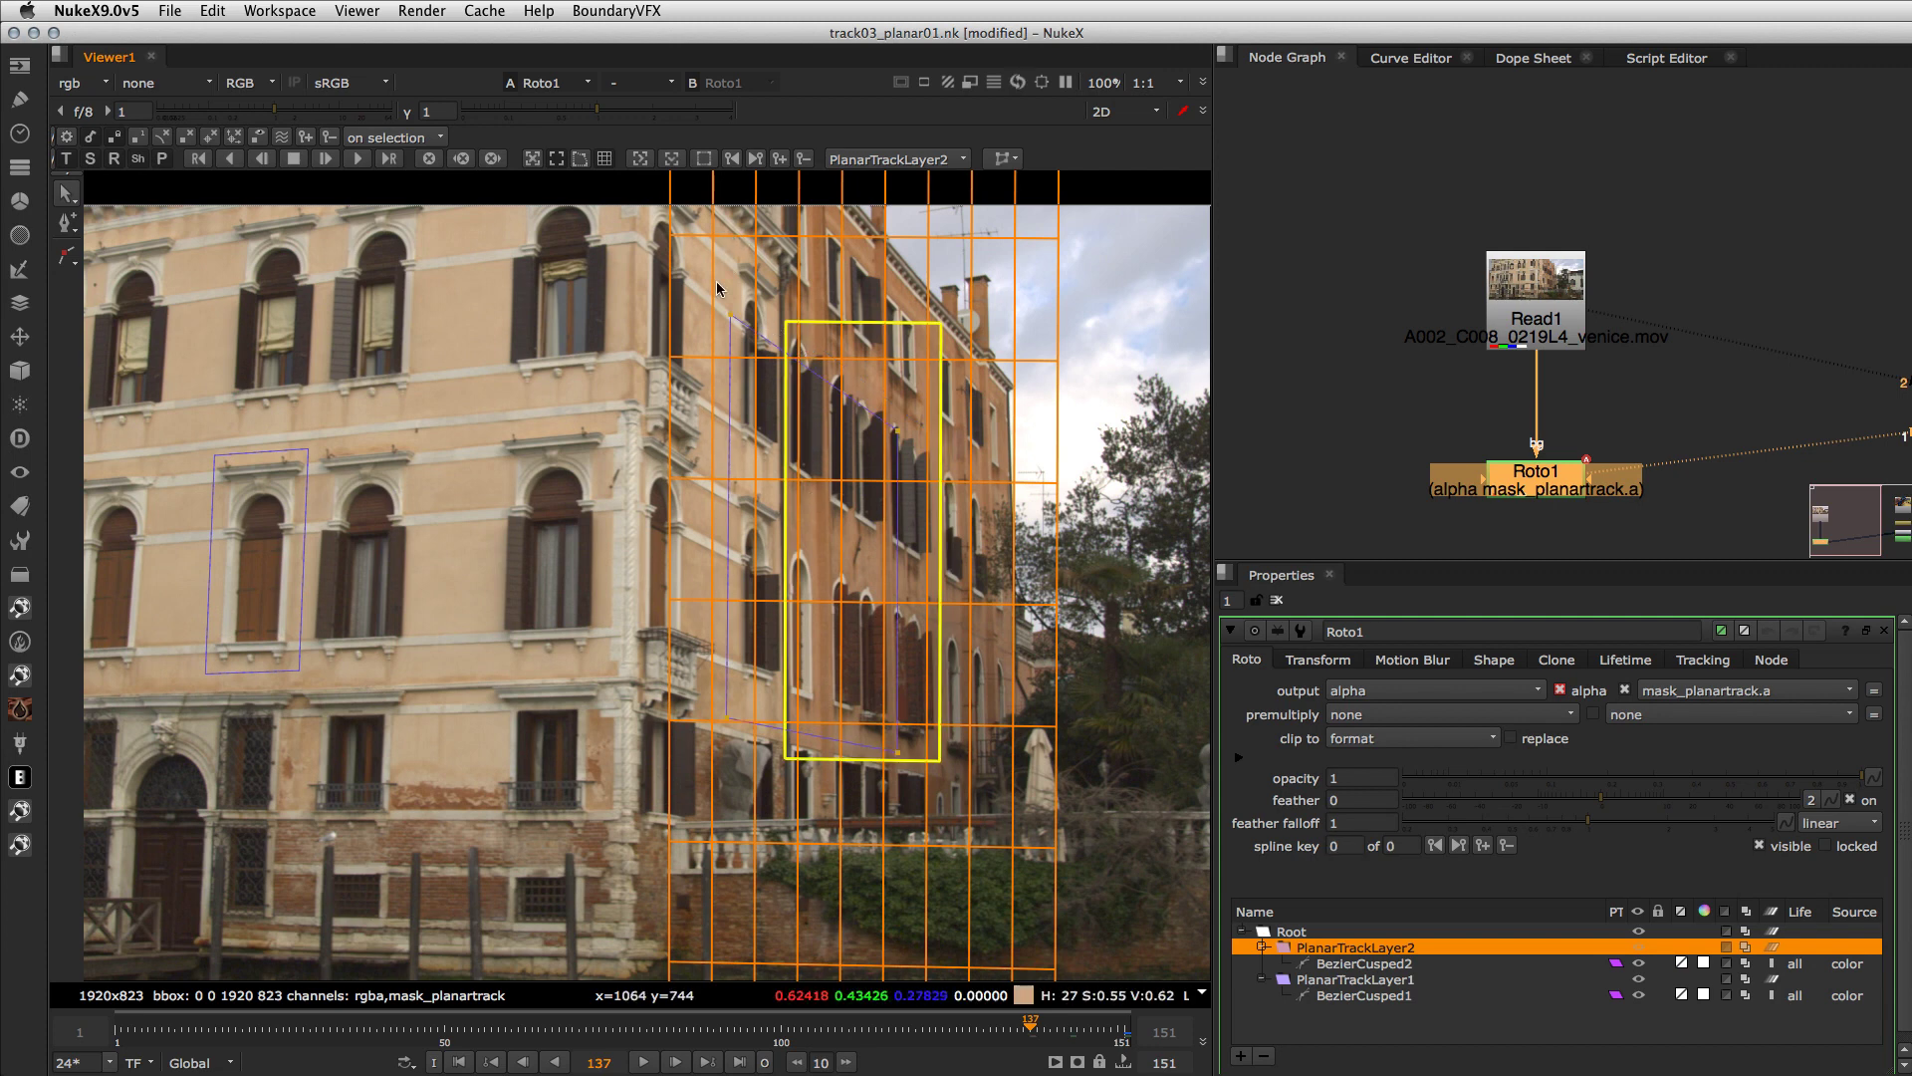
{"action": "left_click", "coordinate": [580, 159]}
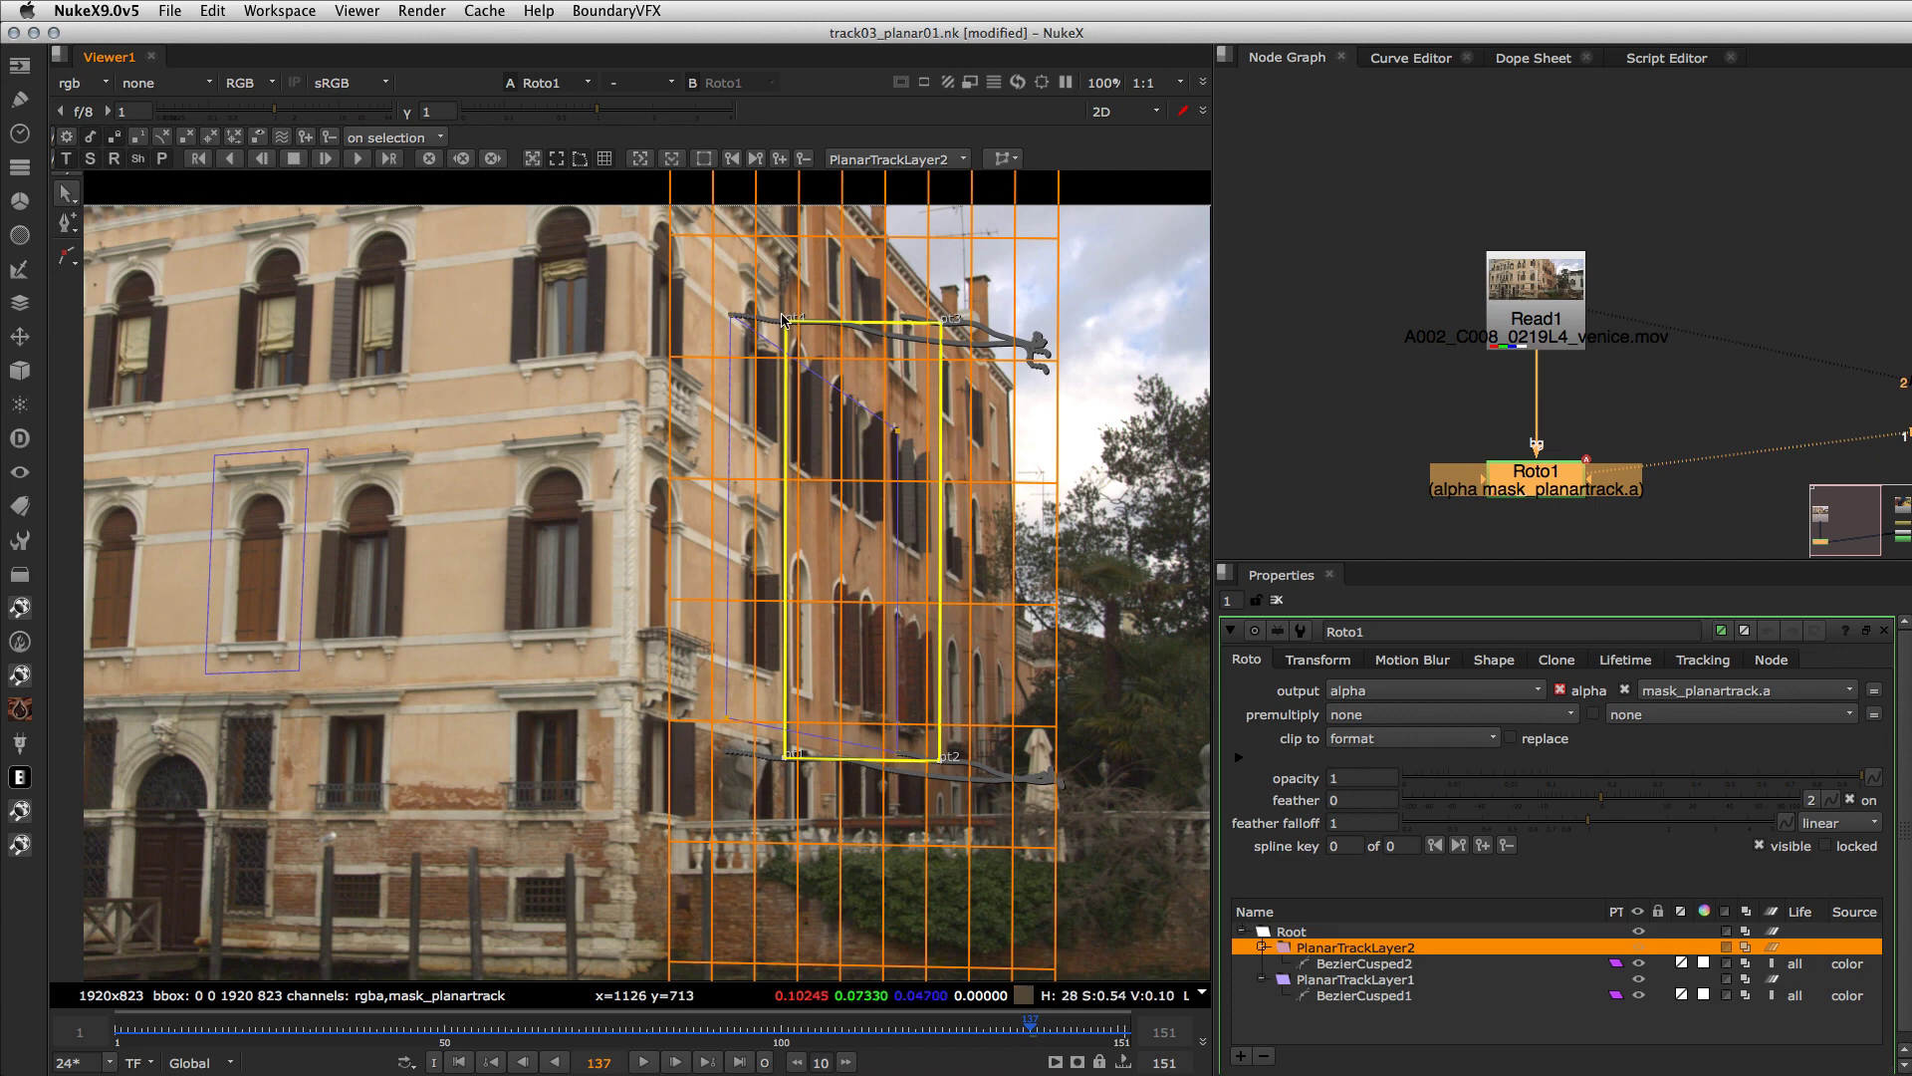
- Move the planar surface's corners to match the side facade's window perspective at frame 137, and save the script
{"action": "left_click_drag", "start_coordinate": [942, 331], "coordinate": [928, 444]}
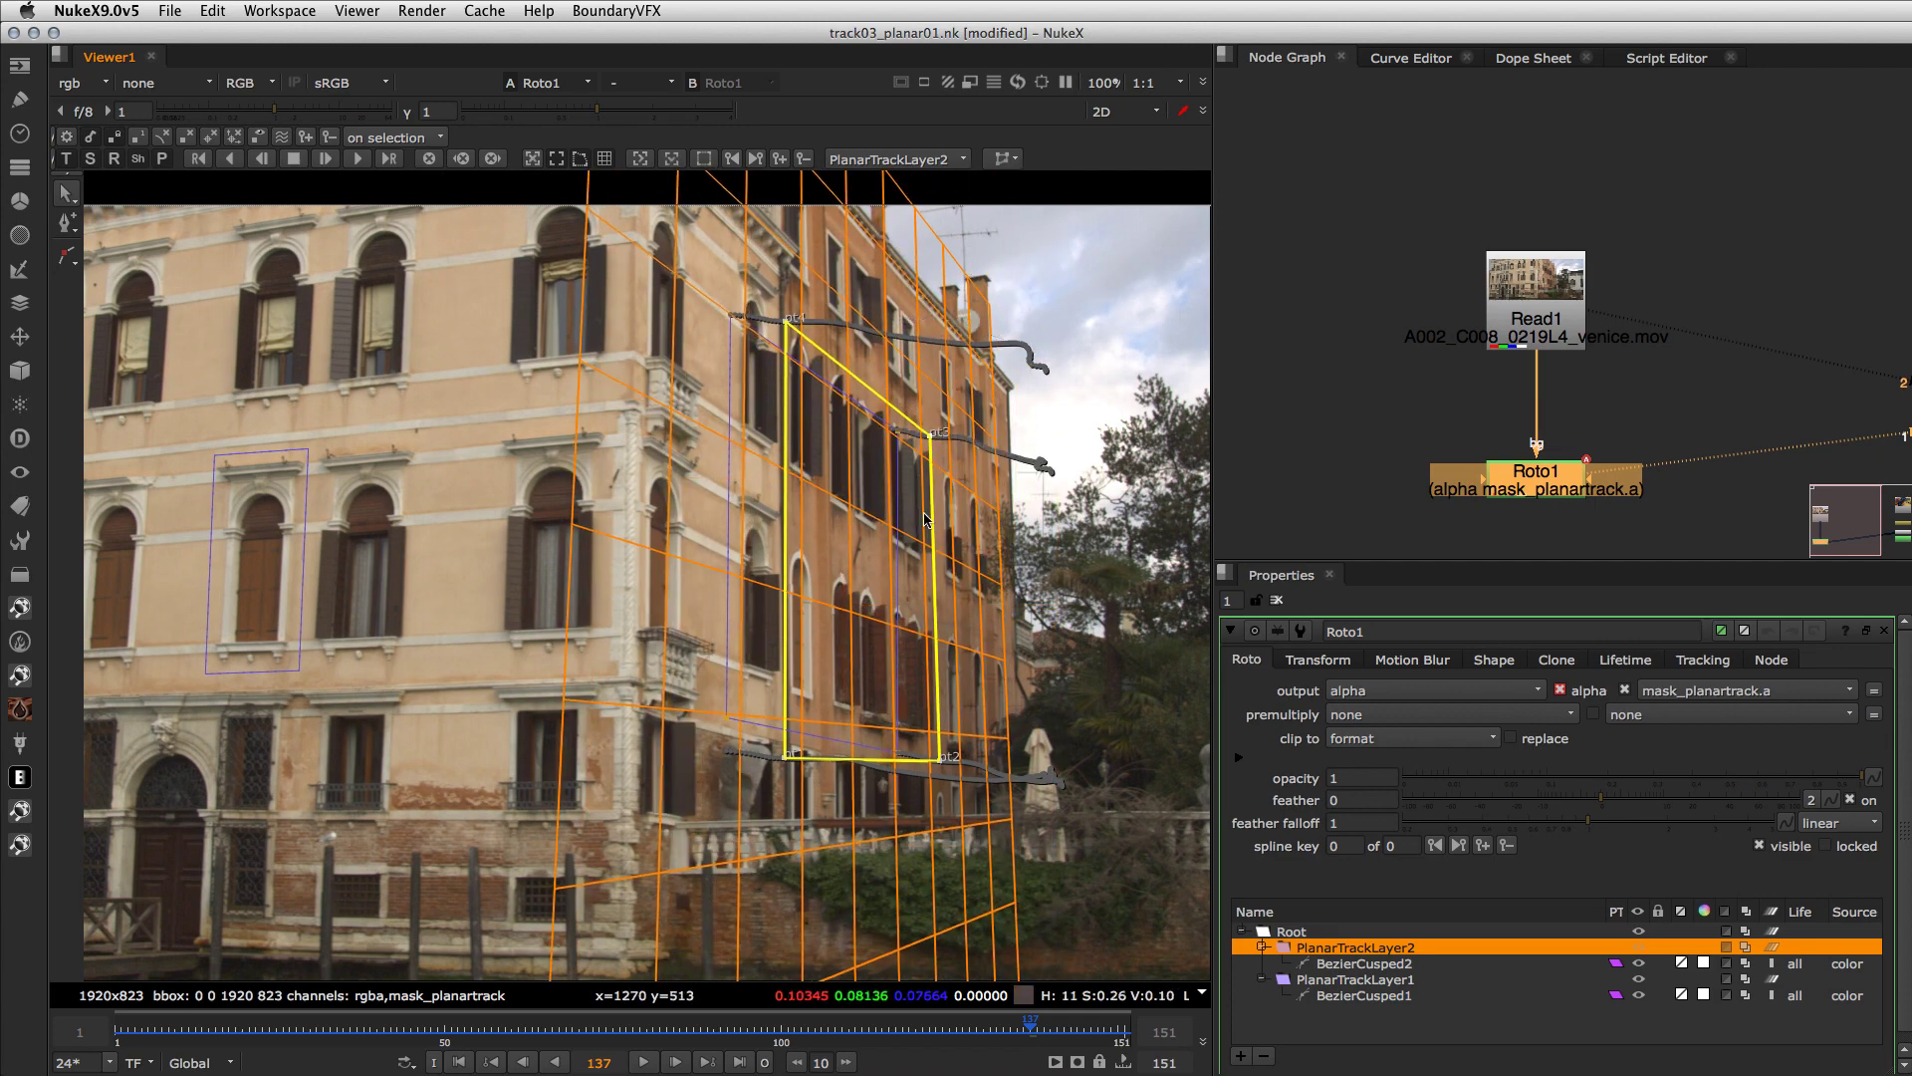
{"action": "left_click_drag", "start_coordinate": [936, 768], "coordinate": [929, 744]}
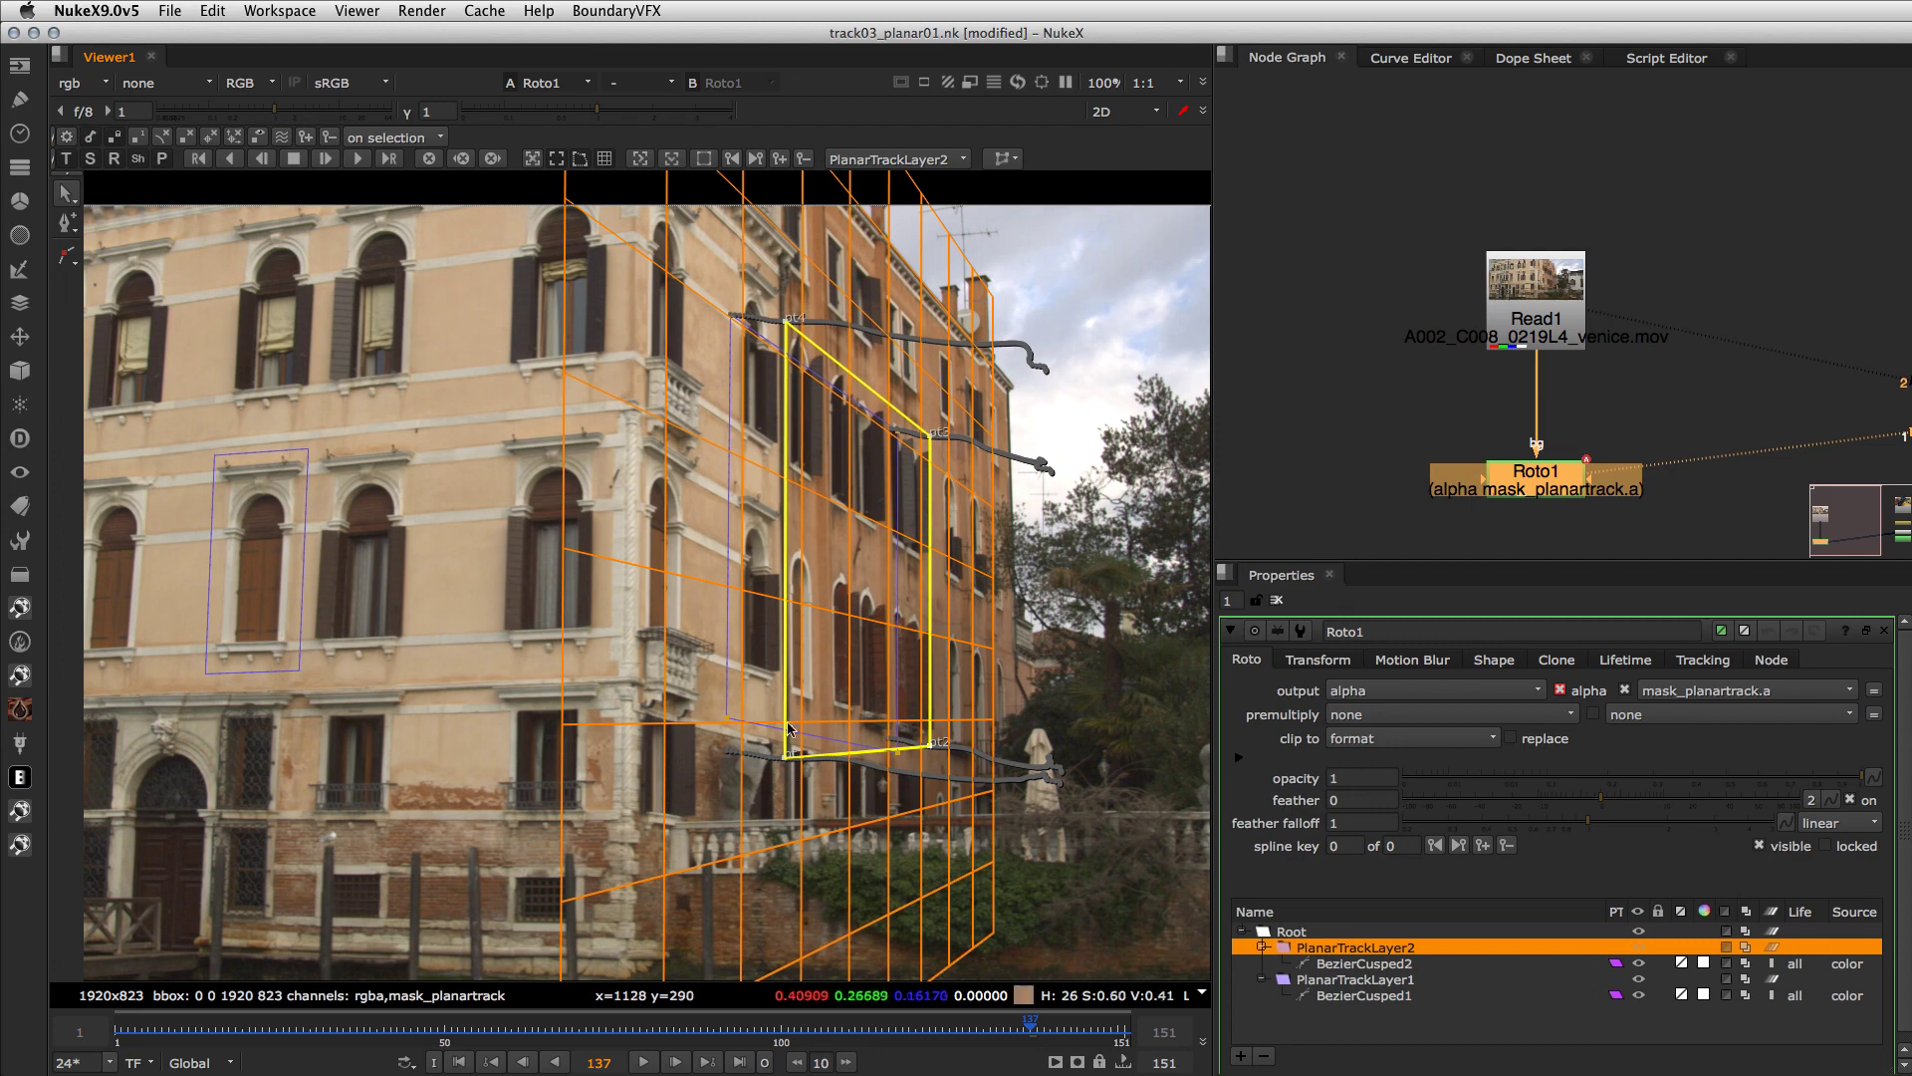
{"action": "left_click_drag", "start_coordinate": [781, 763], "coordinate": [788, 718]}
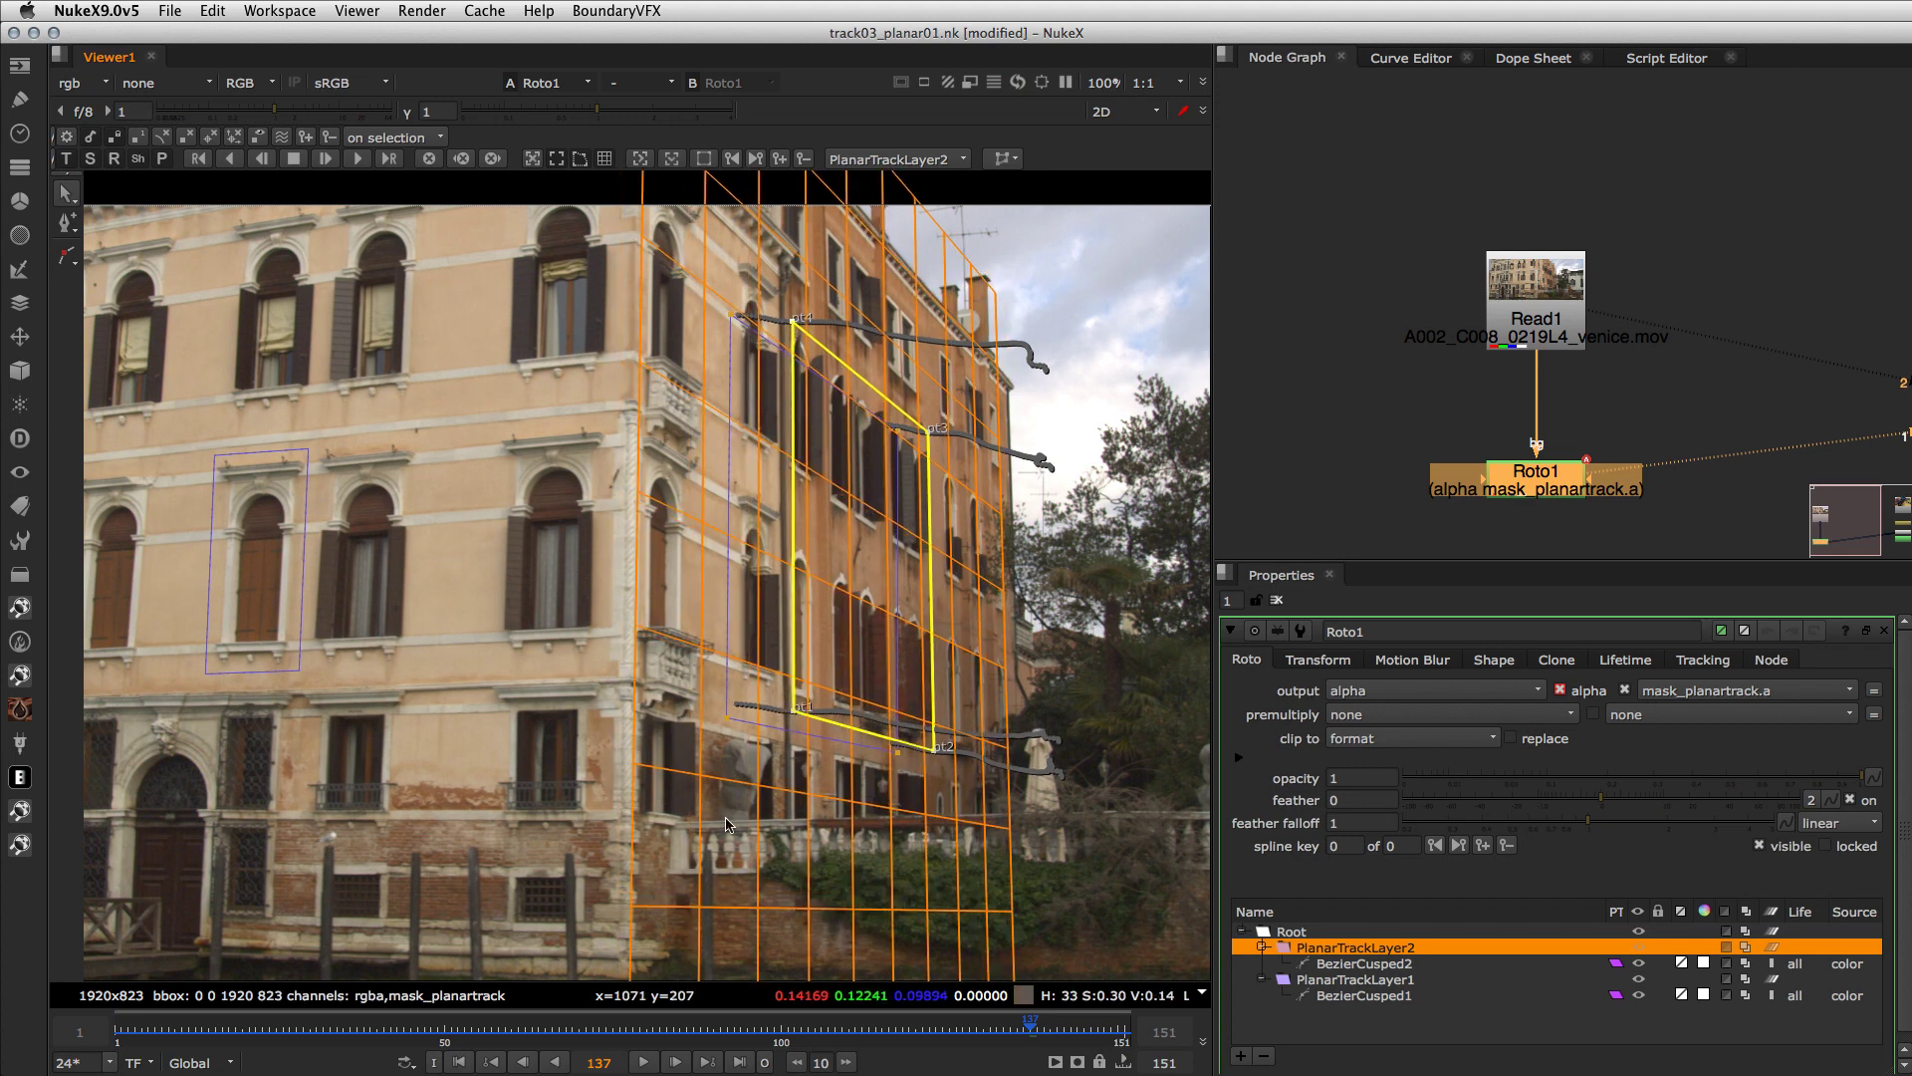
{"action": "key", "text": "super+s"}
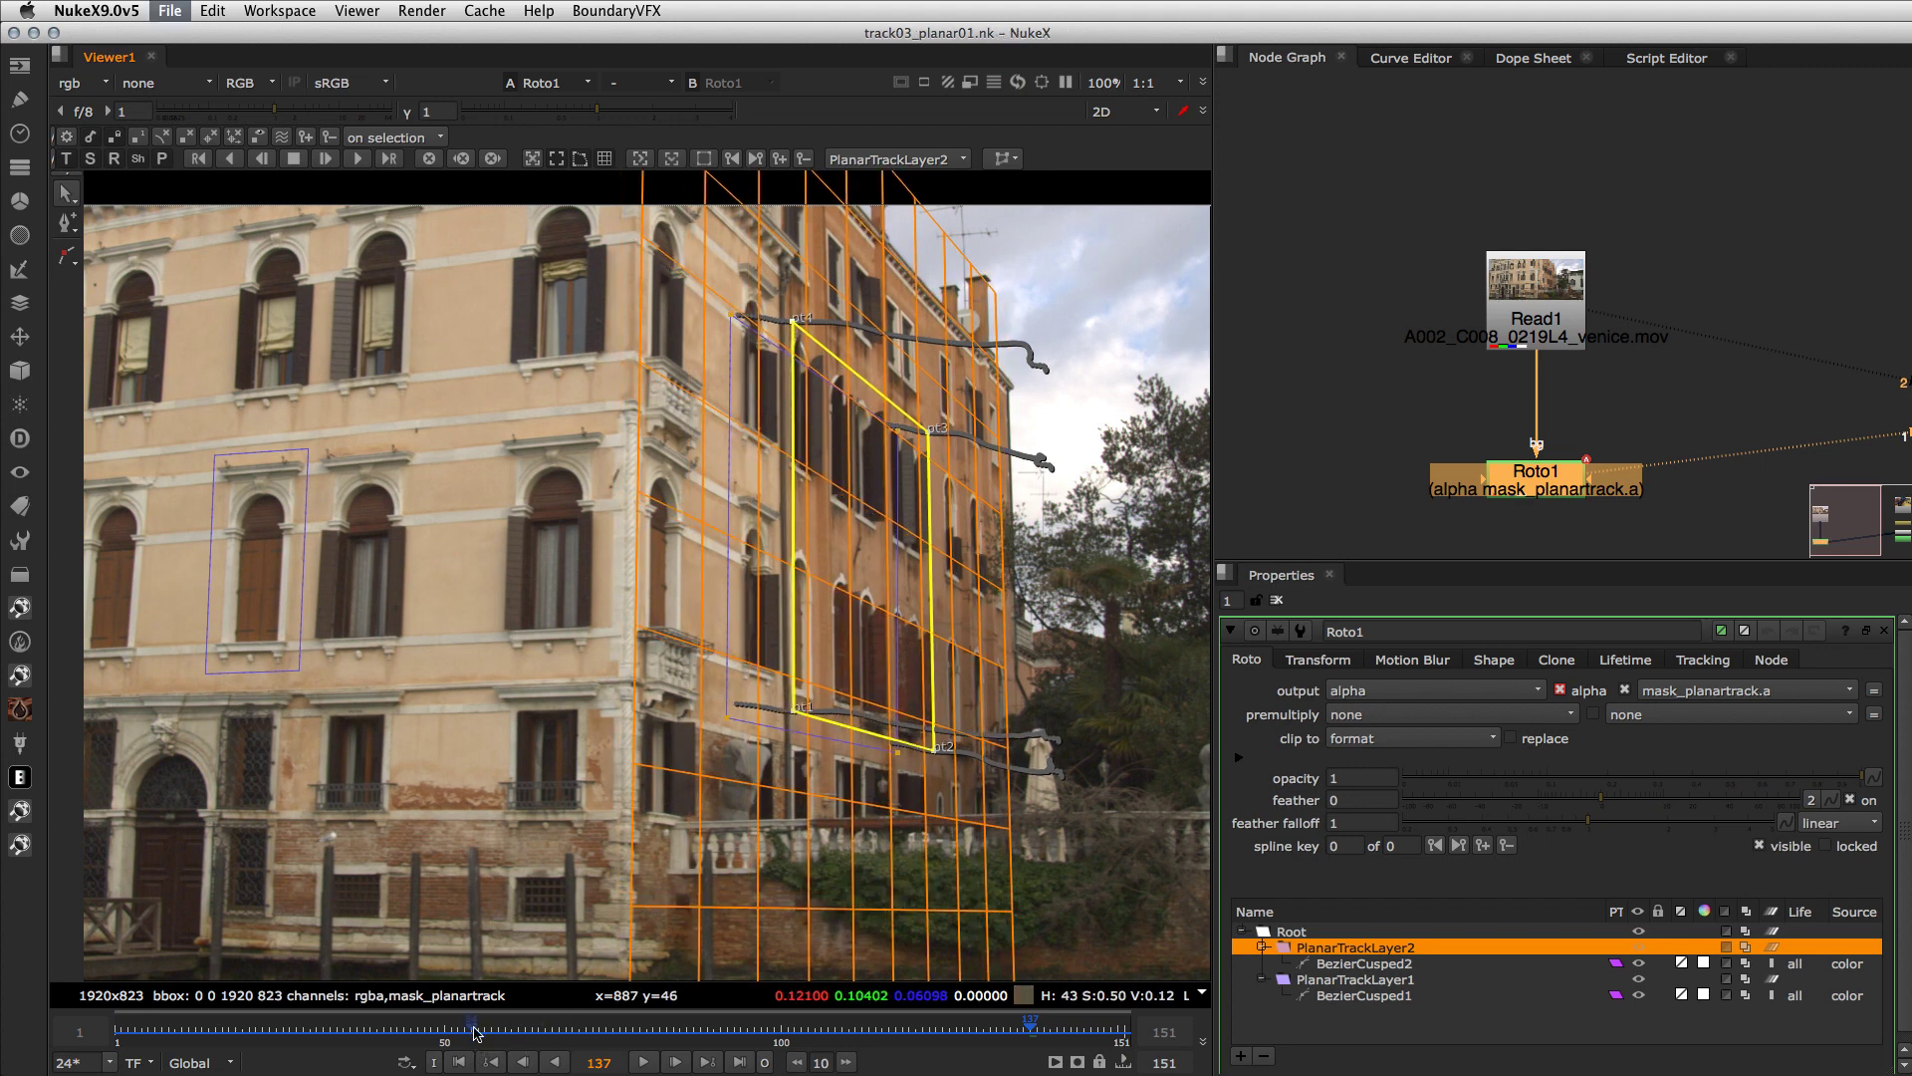
- Play the clip backward to check the adjusted planar surface on the side facade, and return to the reference frame
{"action": "left_click", "coordinate": [554, 1062]}
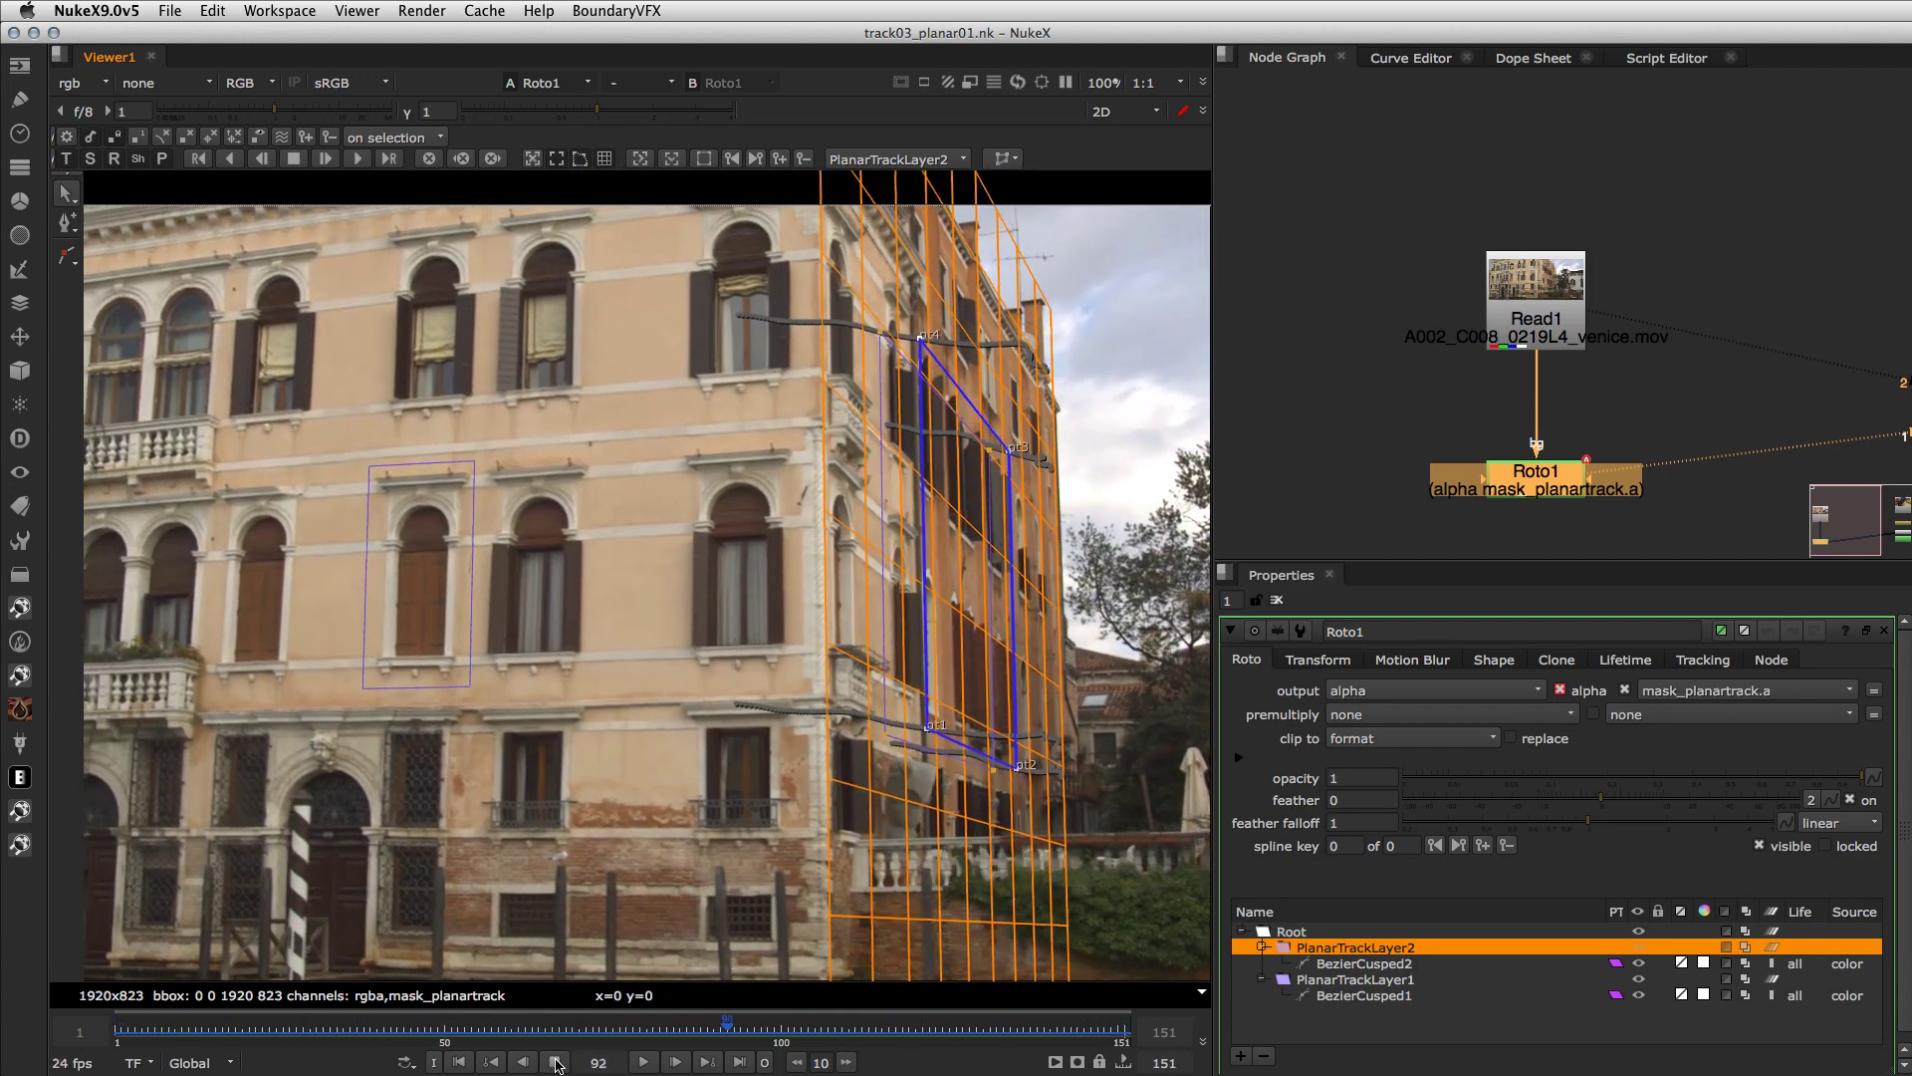
{"action": "left_click", "coordinate": [556, 1064]}
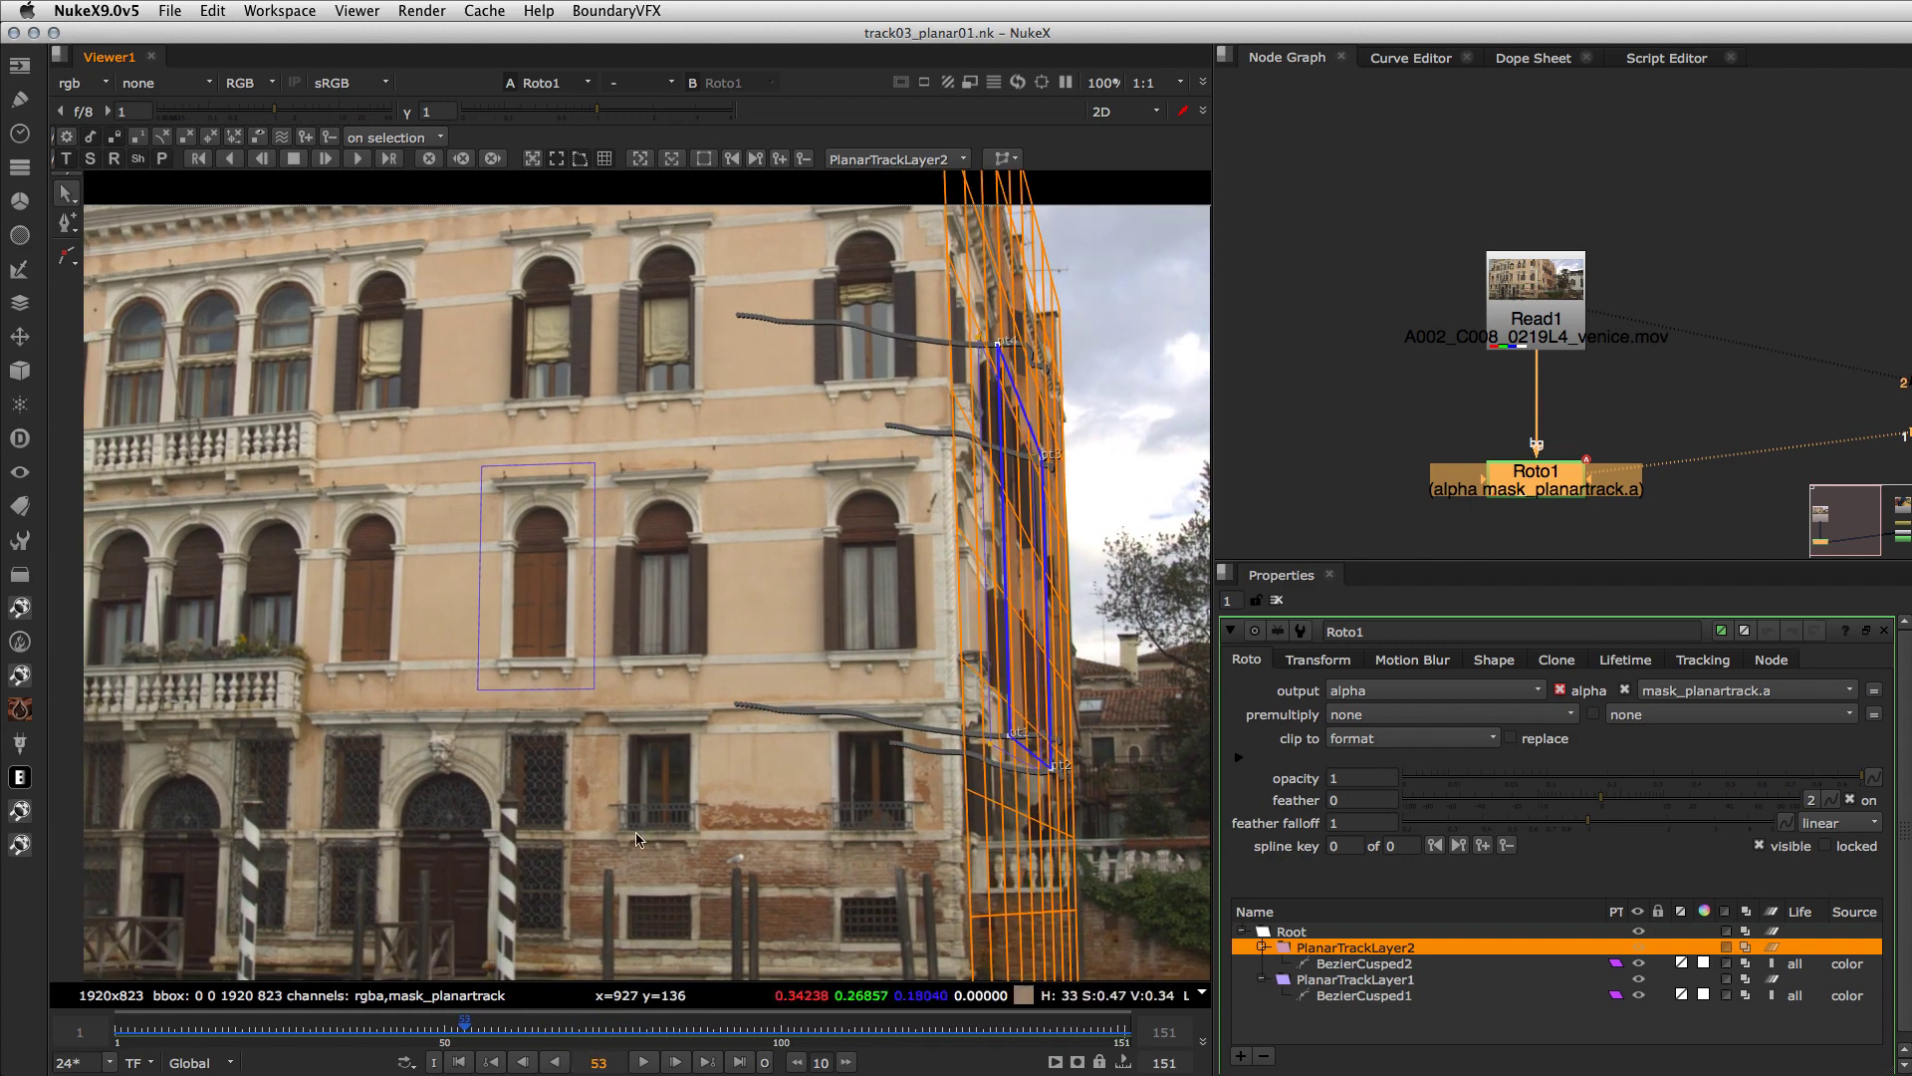
{"action": "left_click_drag", "start_coordinate": [461, 1031], "coordinate": [1046, 1043]}
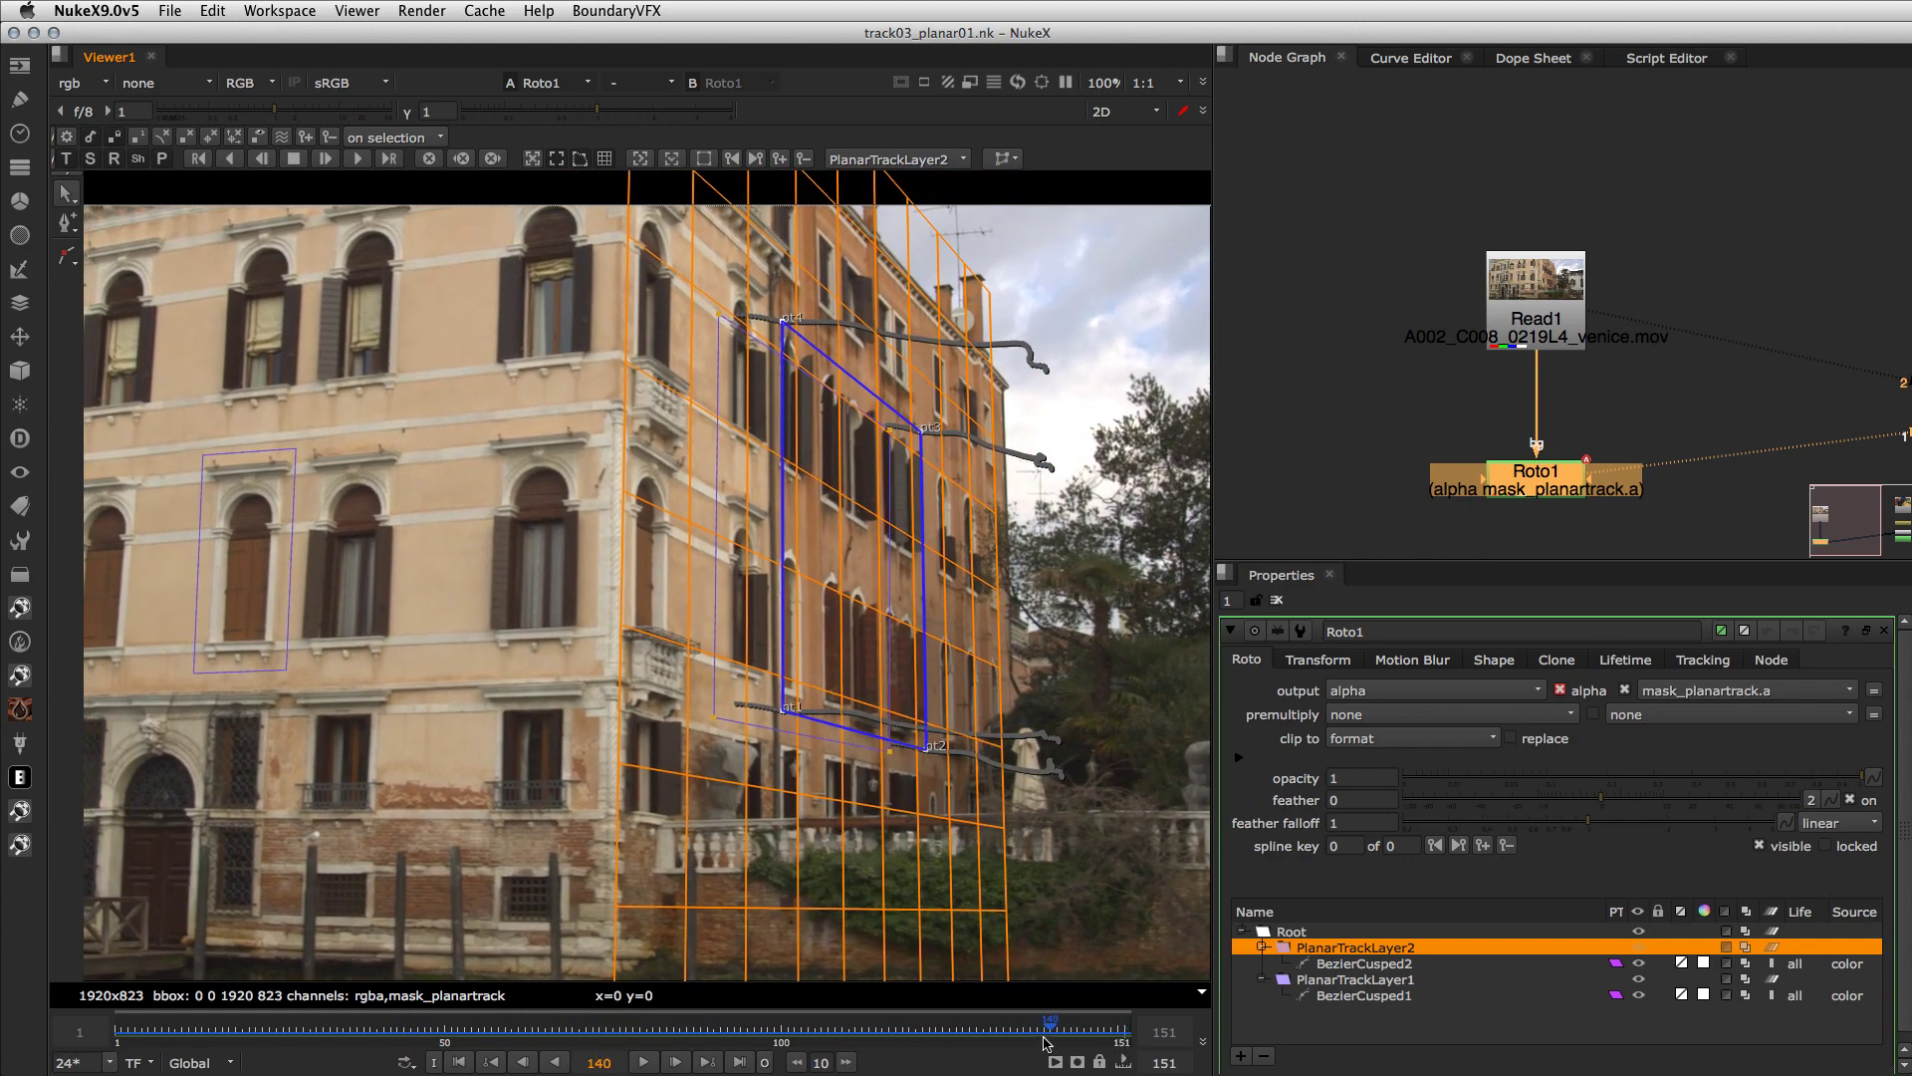
{"action": "left_click", "coordinate": [640, 159]}
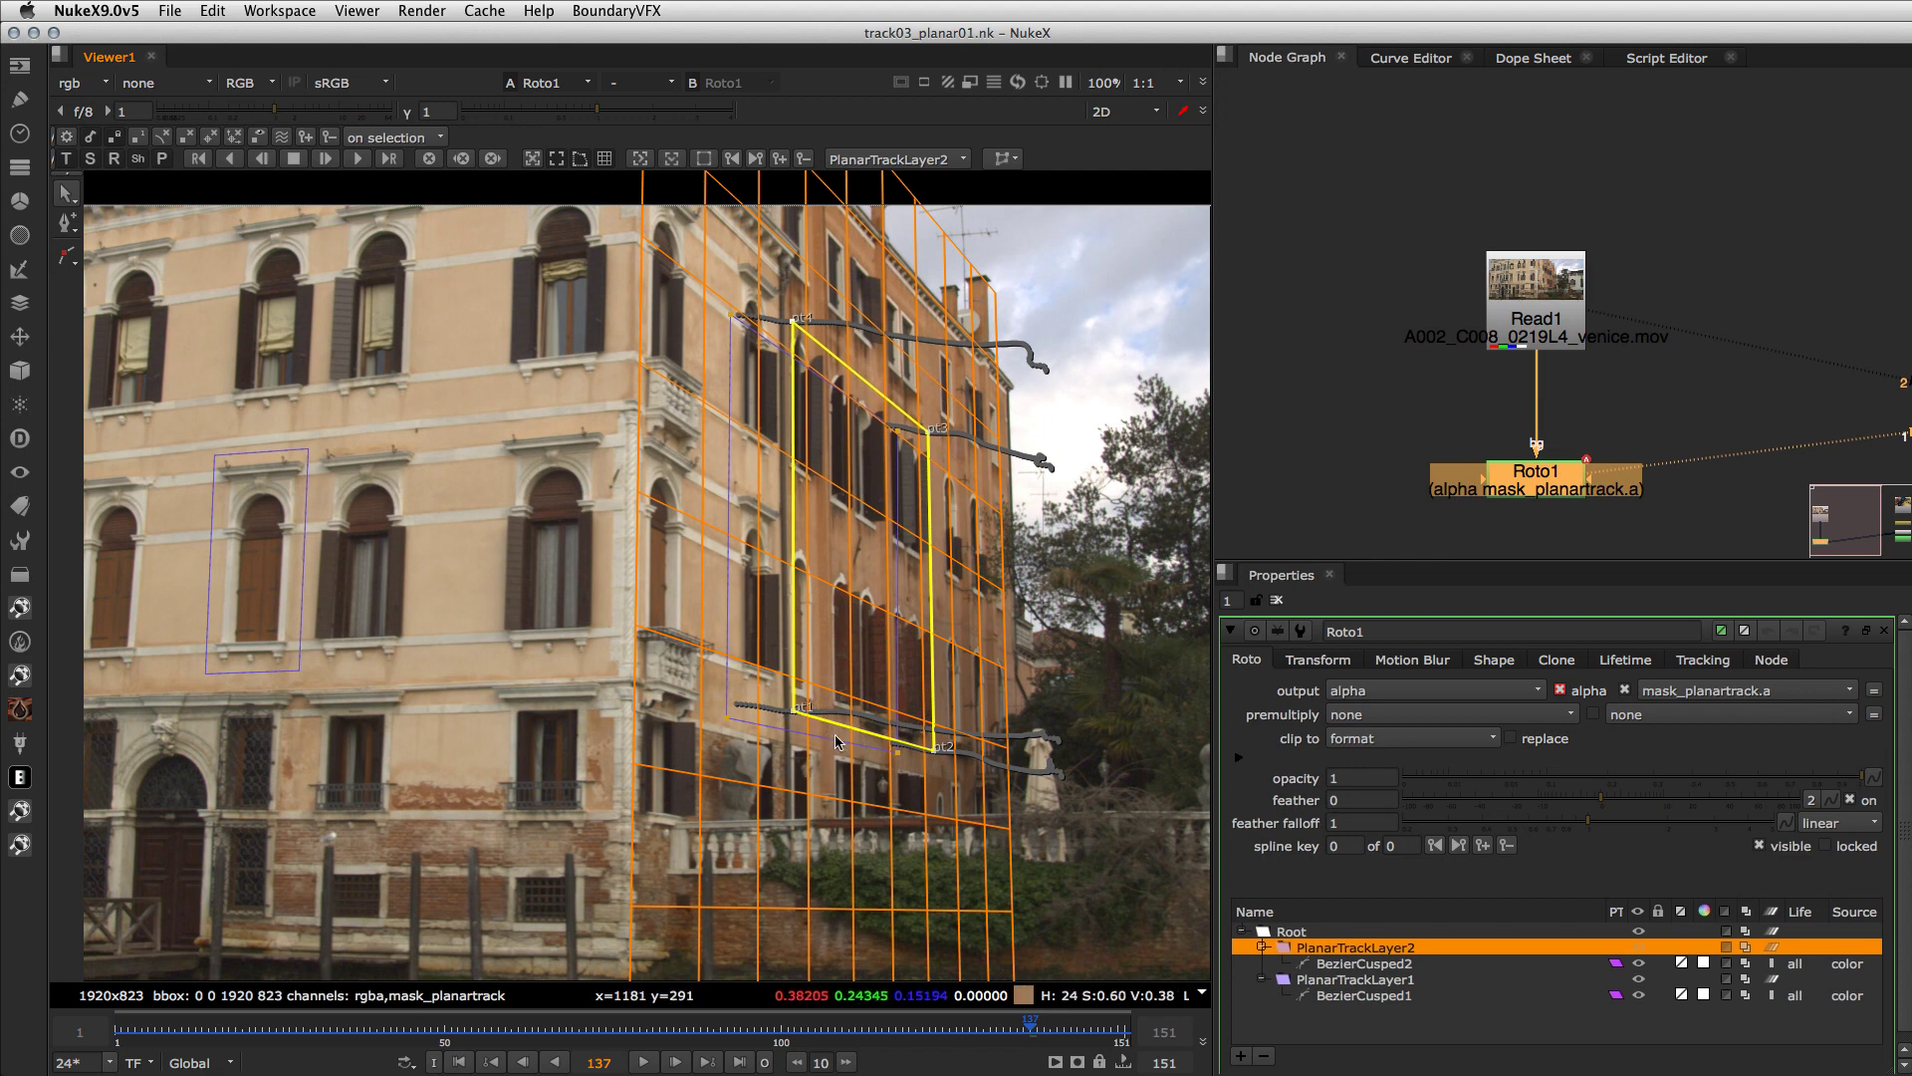
- Add a planar surface correction keyframe at frame 43
{"action": "left_click_drag", "start_coordinate": [573, 1031], "coordinate": [396, 1029]}
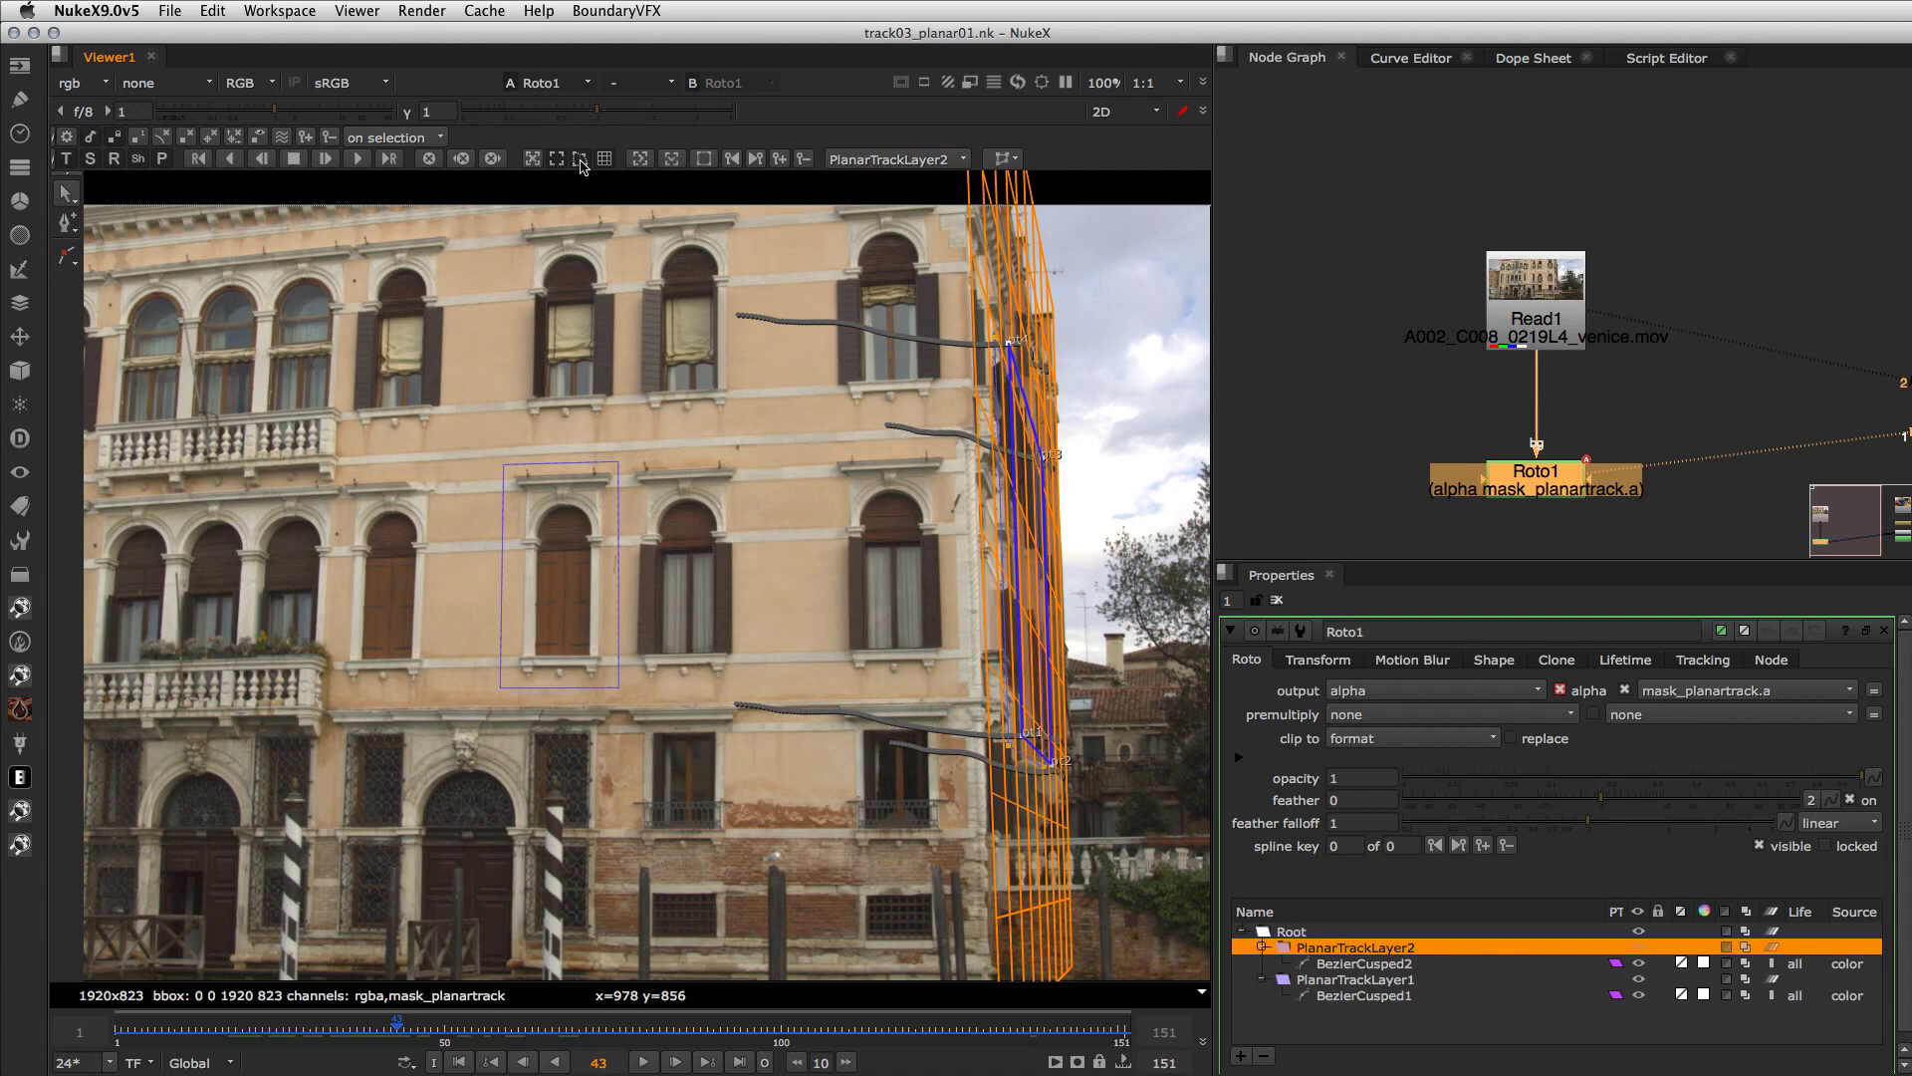
{"action": "left_click", "coordinate": [778, 162]}
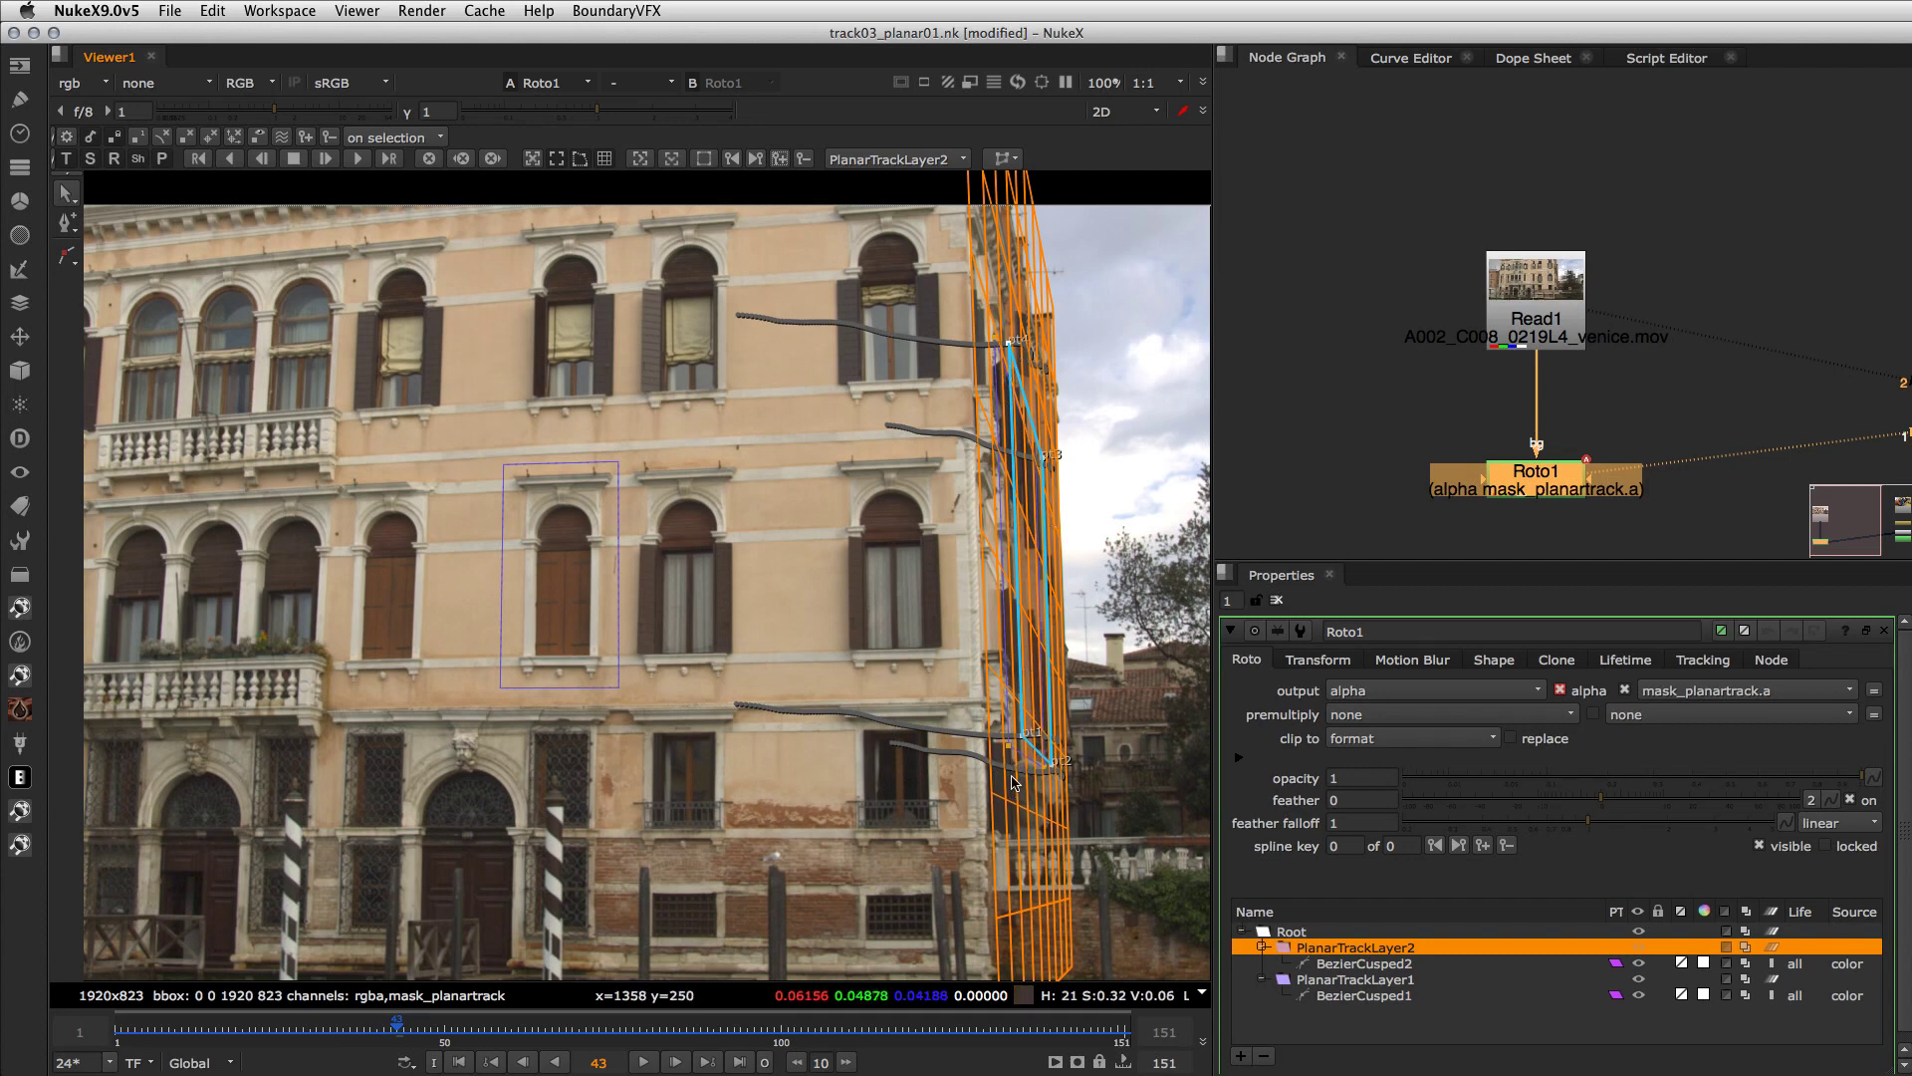
- Examine the lower corners of the side facade's planar surface close up at frames 23 and 58
{"action": "left_click_drag", "start_coordinate": [390, 1033], "coordinate": [262, 1026]}
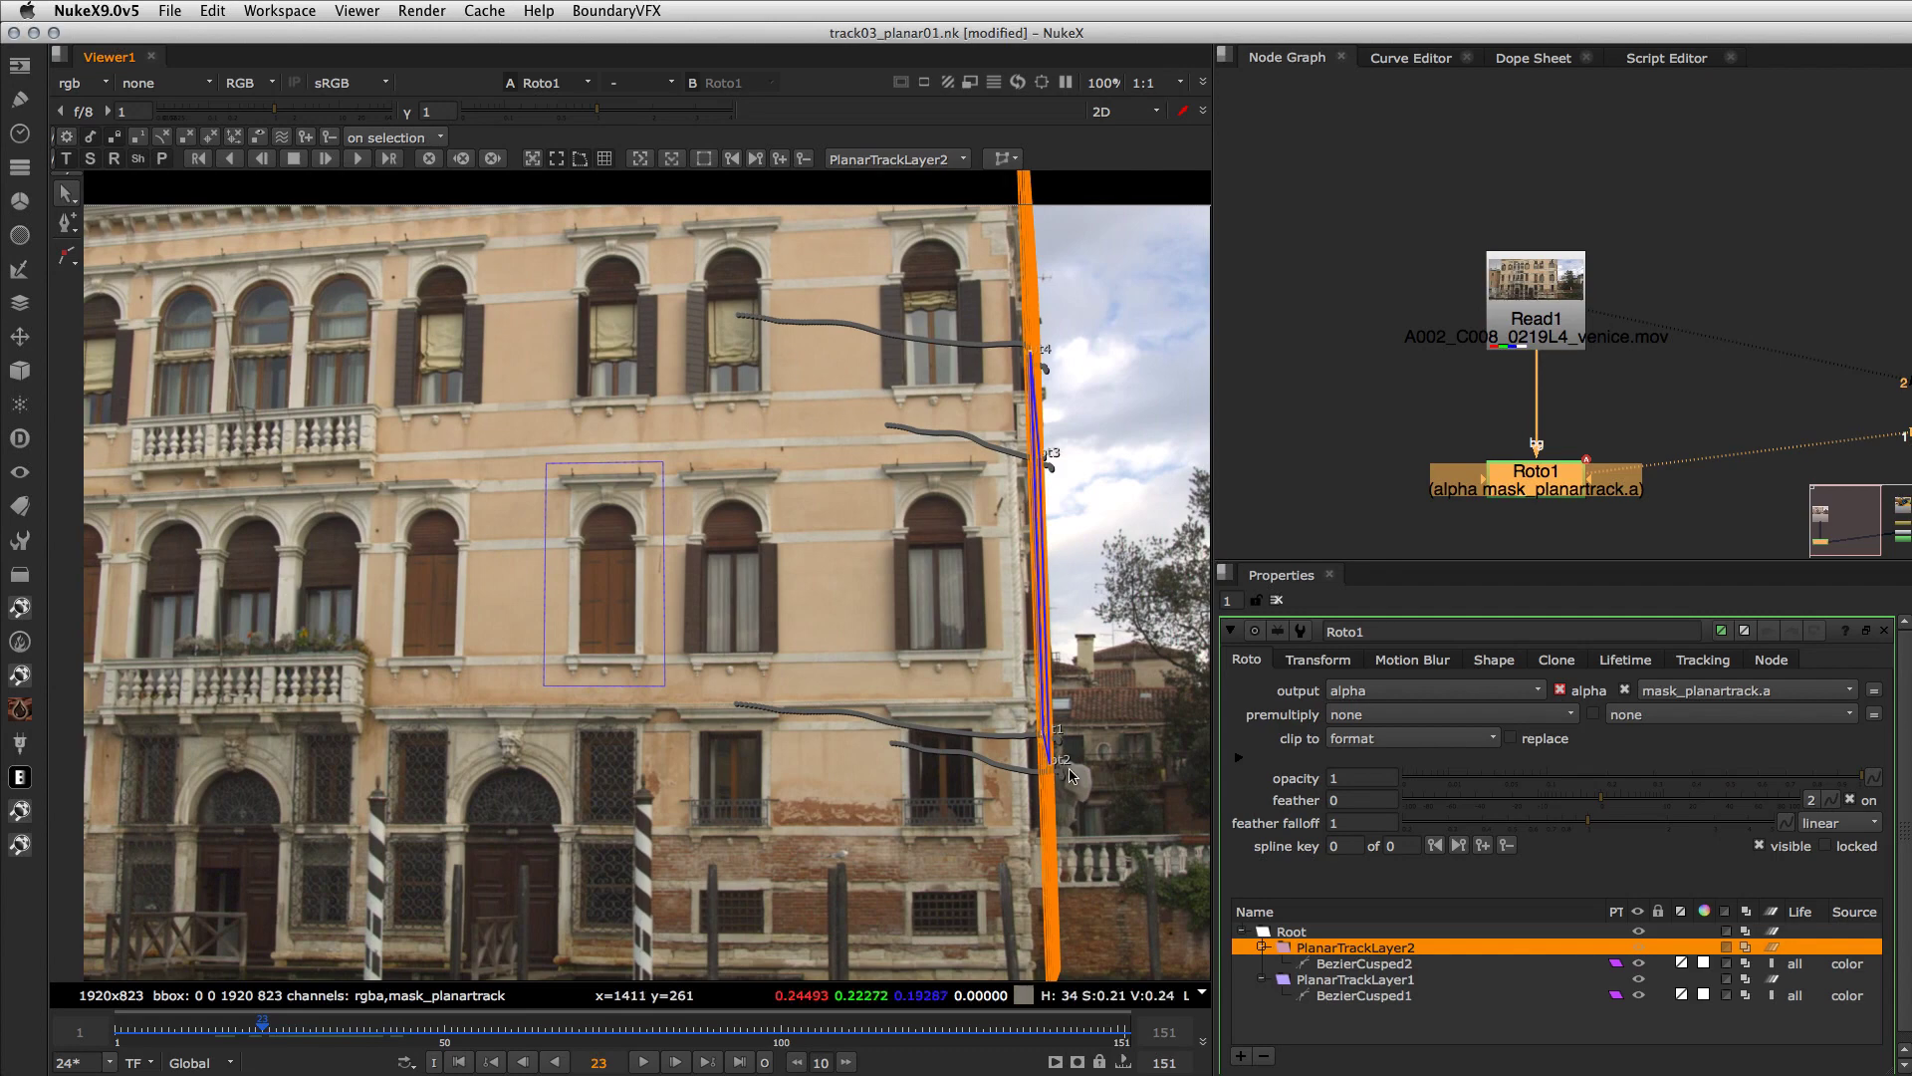
{"action": "key", "text": "plus"}
{"action": "left_click_drag", "start_coordinate": [927, 755], "coordinate": [212, 567]}
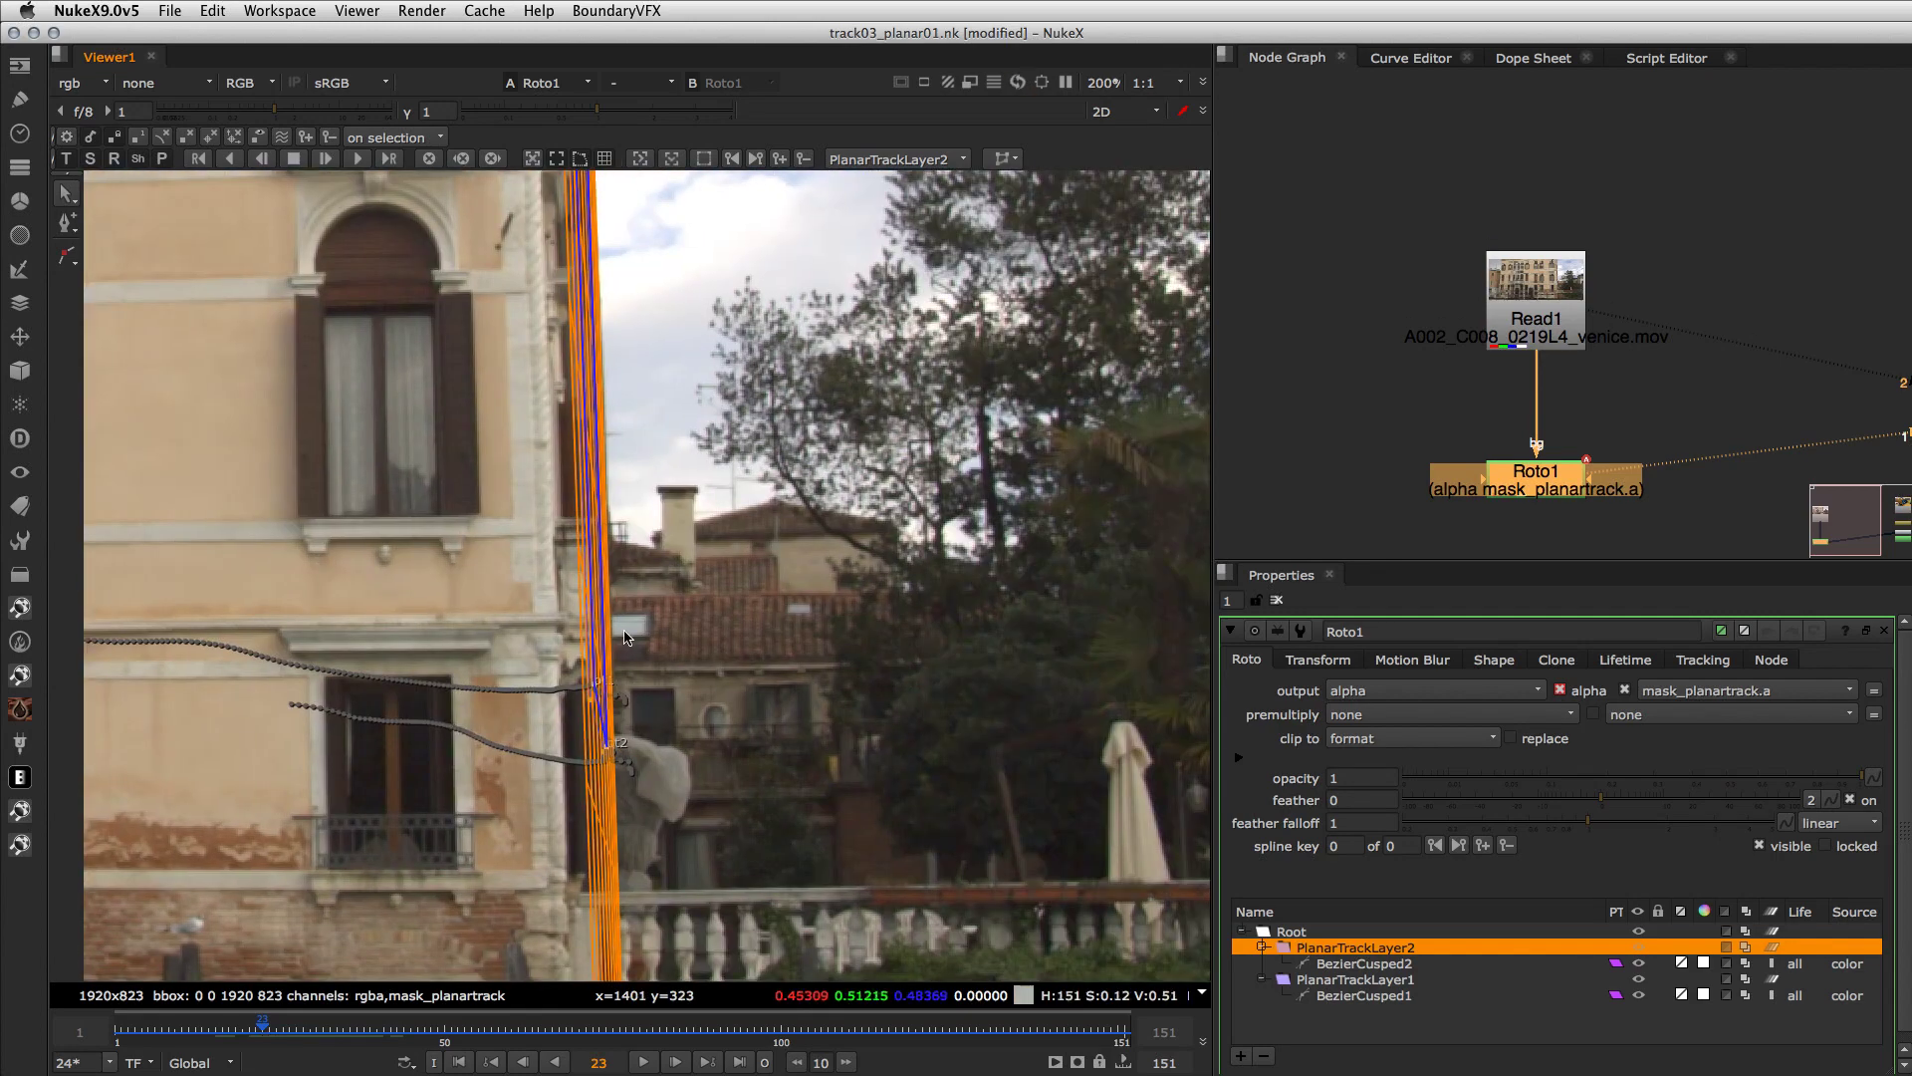
{"action": "scroll", "coordinate": [589, 697], "scroll_direction": "up", "scroll_amount": 2}
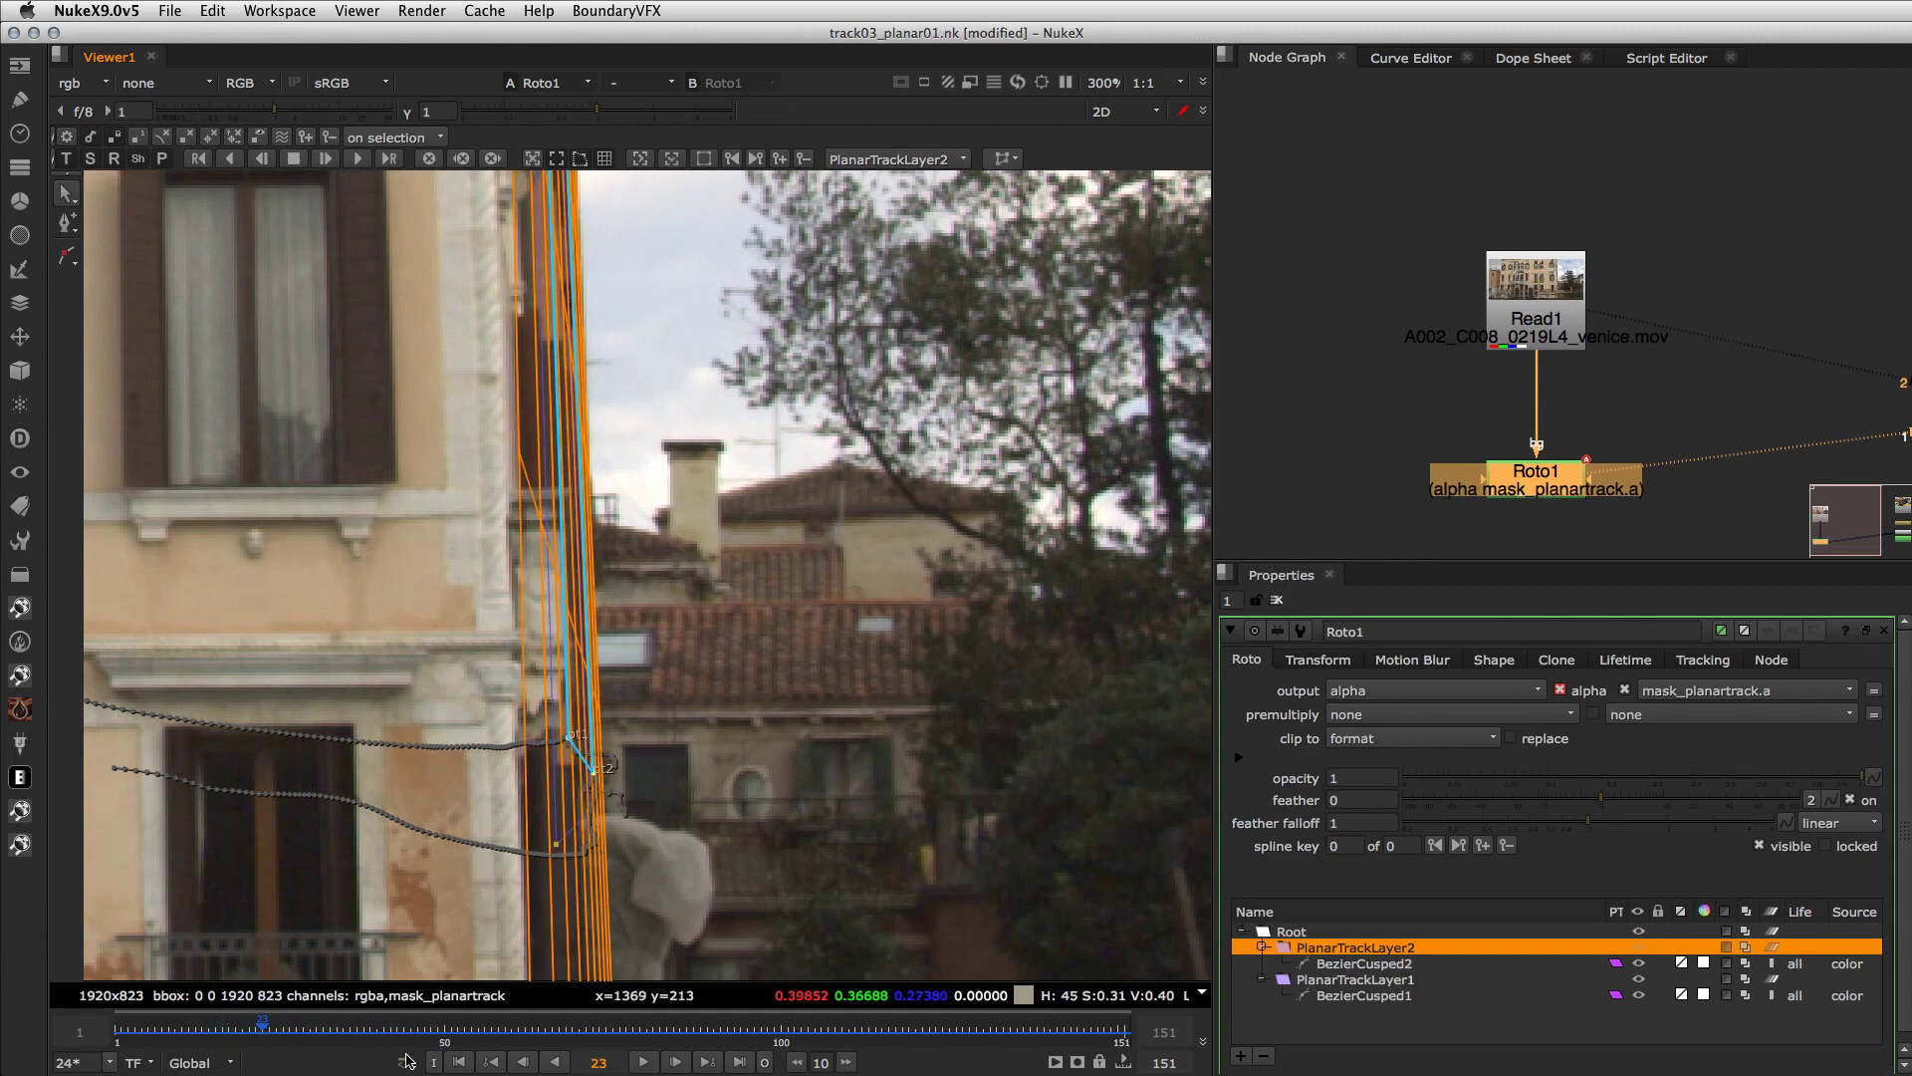
{"action": "left_click_drag", "start_coordinate": [438, 1034], "coordinate": [499, 1032]}
{"action": "scroll", "coordinate": [516, 851], "scroll_direction": "down", "scroll_amount": 5}
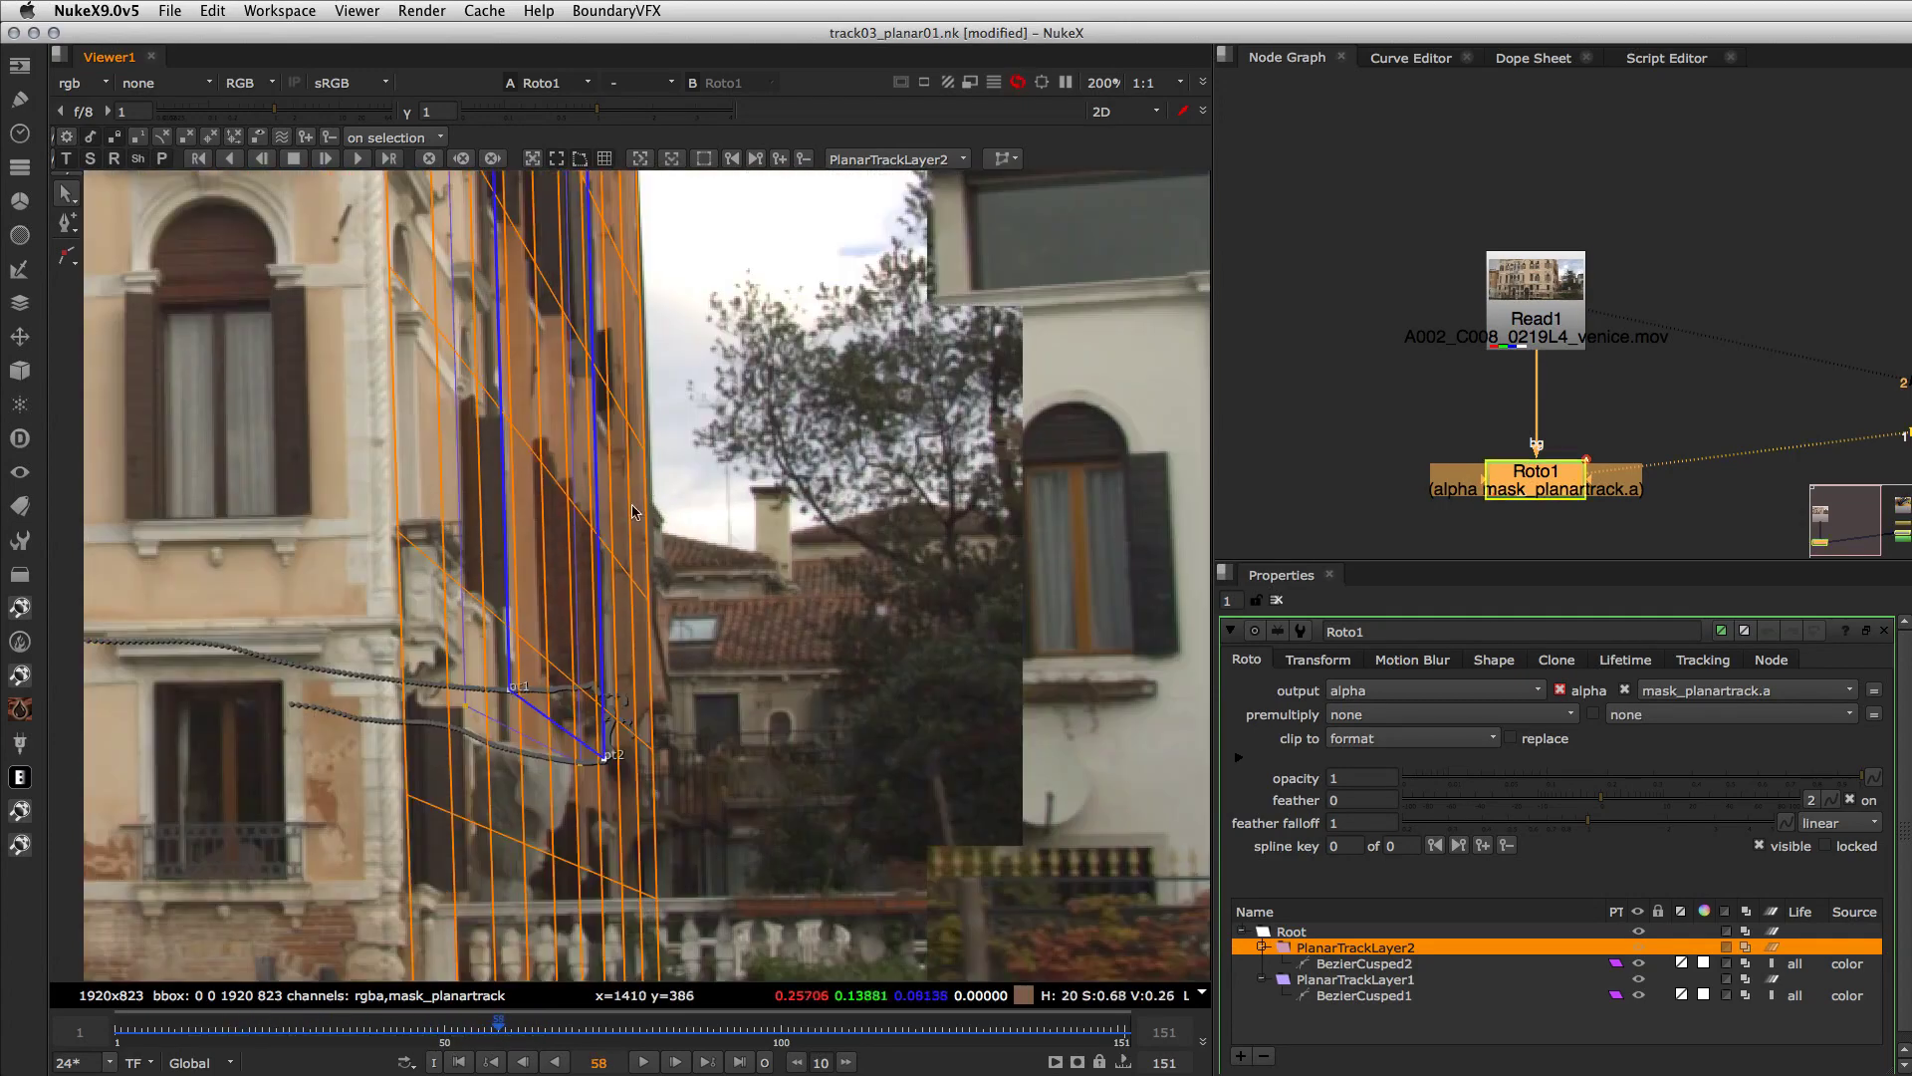
{"action": "scroll", "coordinate": [670, 605], "scroll_direction": "up", "scroll_amount": 4}
{"action": "scroll", "coordinate": [669, 604], "scroll_direction": "down", "scroll_amount": 3}
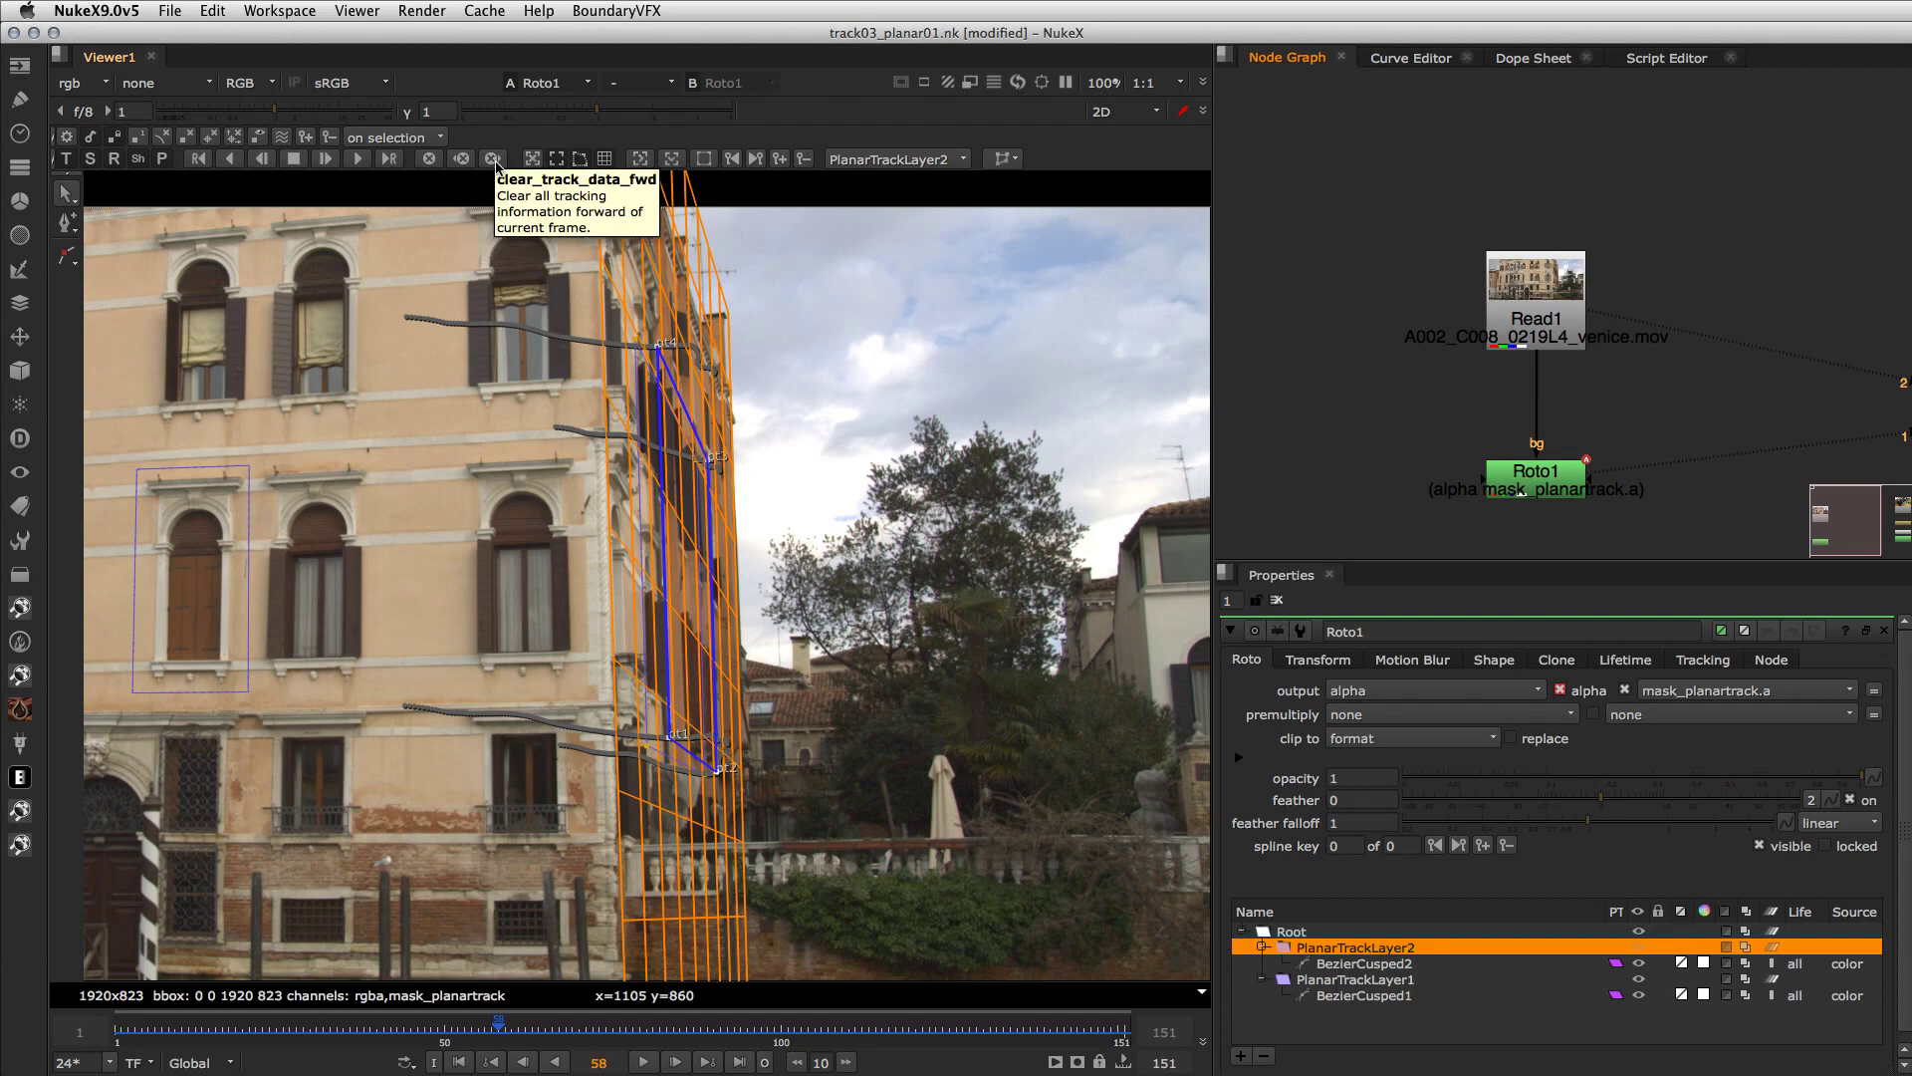
- Scrub around frame 48 and play the clip backward from frame 151 to check the side facade's planar surface
{"action": "left_click_drag", "start_coordinate": [501, 1043], "coordinate": [435, 1042]}
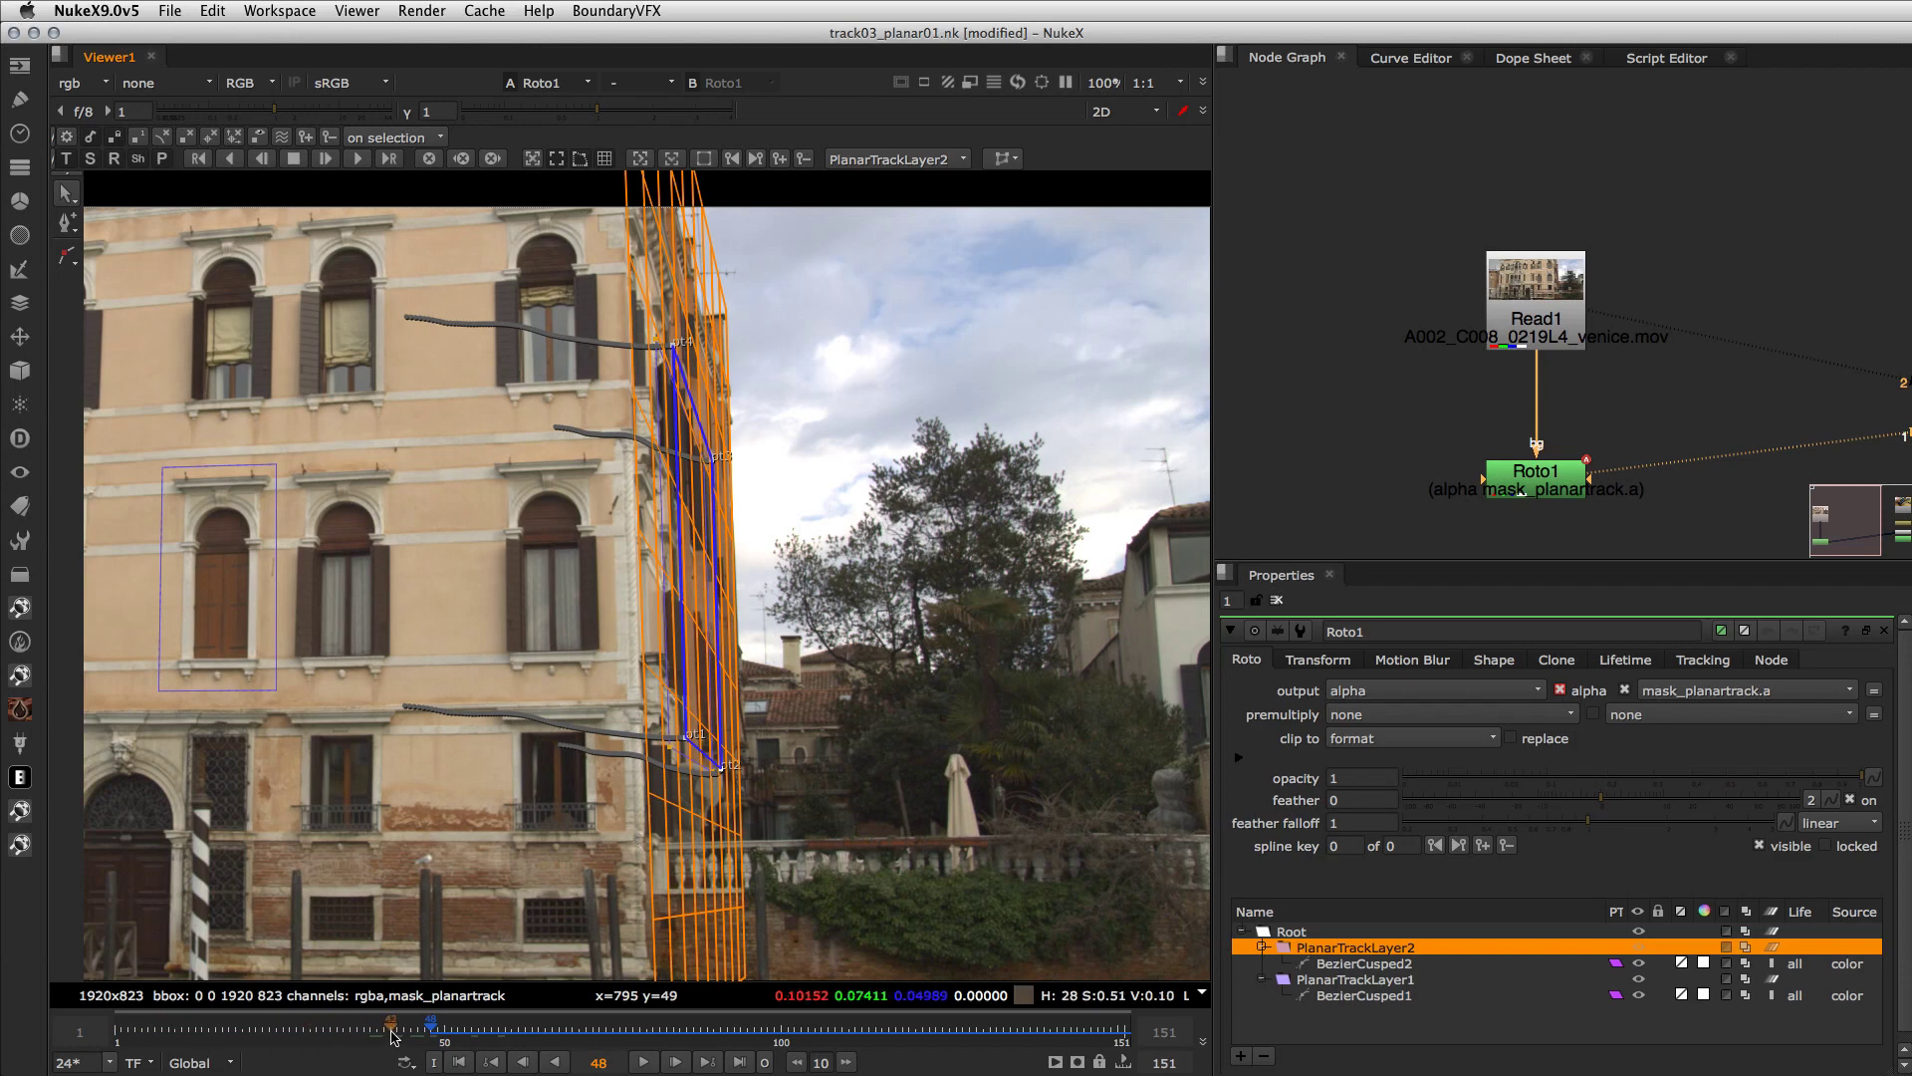
{"action": "left_click_drag", "start_coordinate": [390, 1031], "coordinate": [439, 1063]}
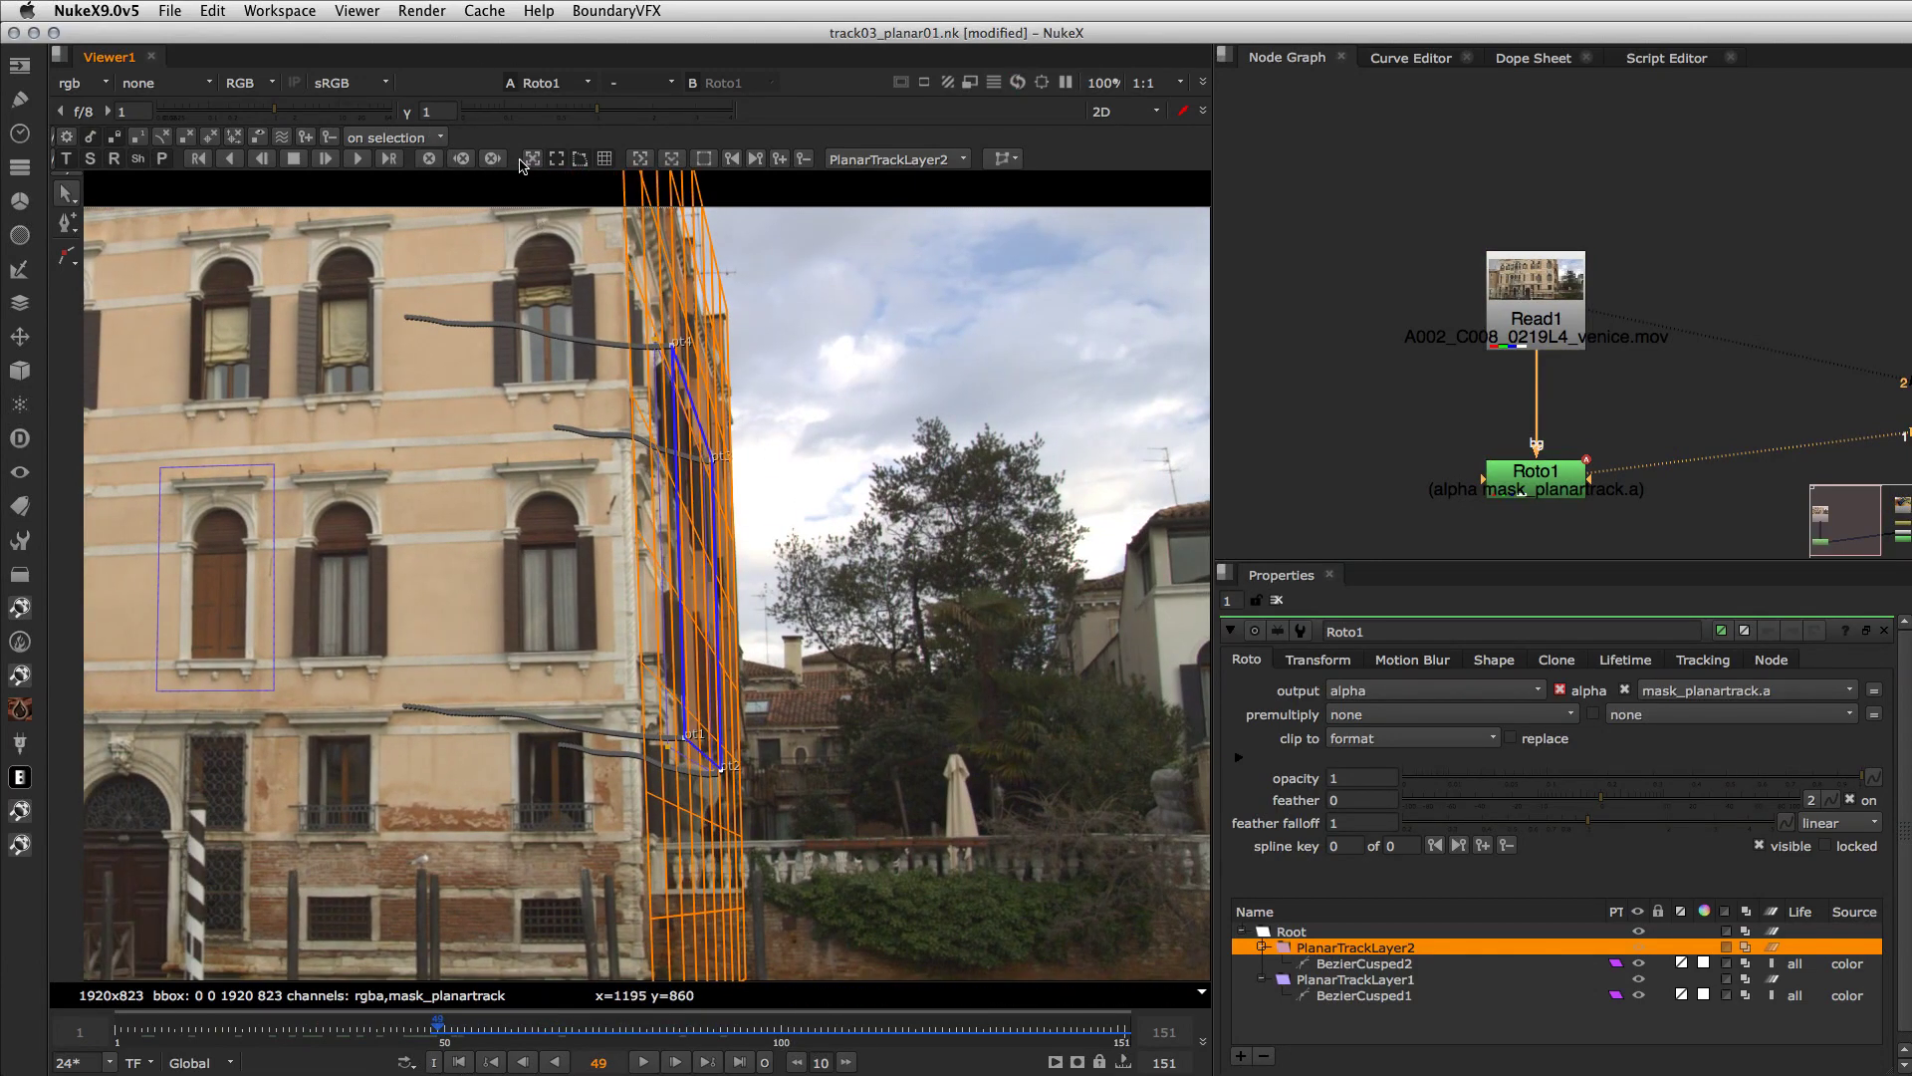
{"action": "left_click", "coordinate": [1127, 1034]}
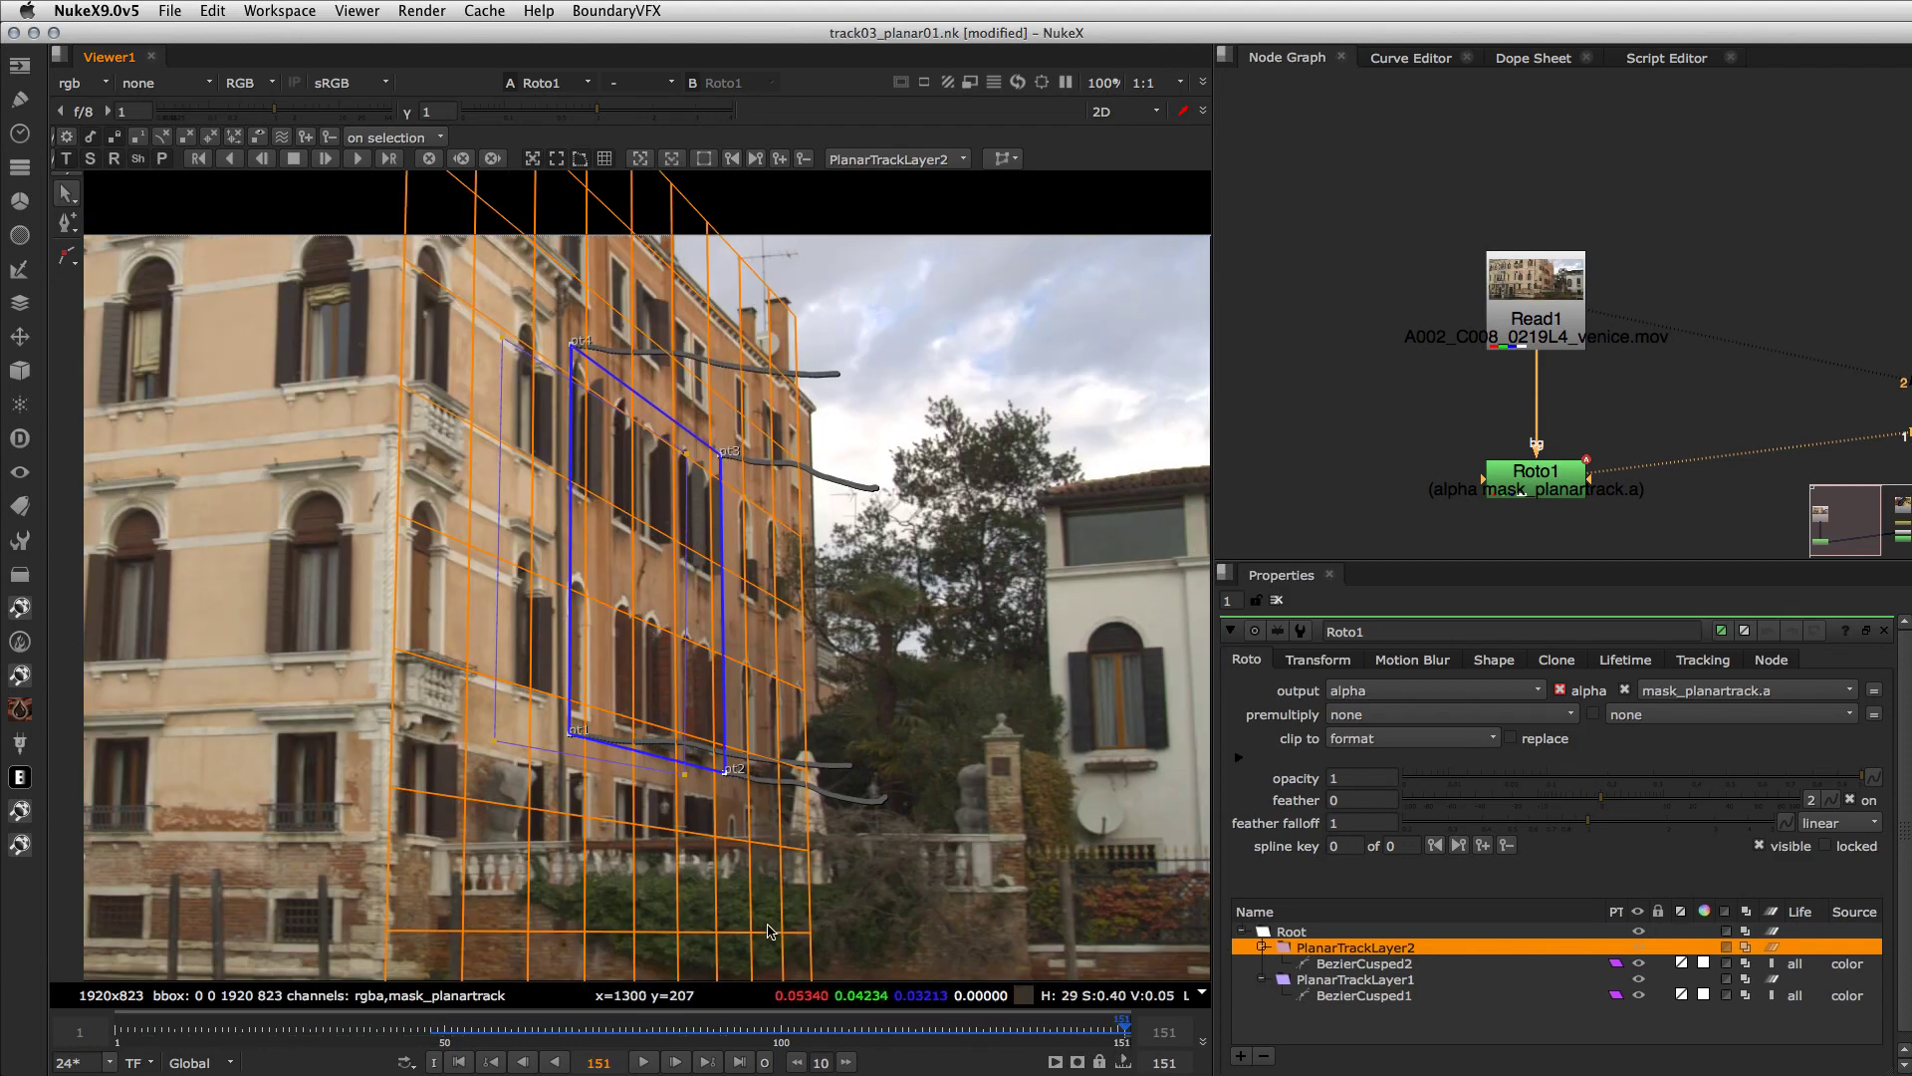
{"action": "left_click", "coordinate": [557, 1063]}
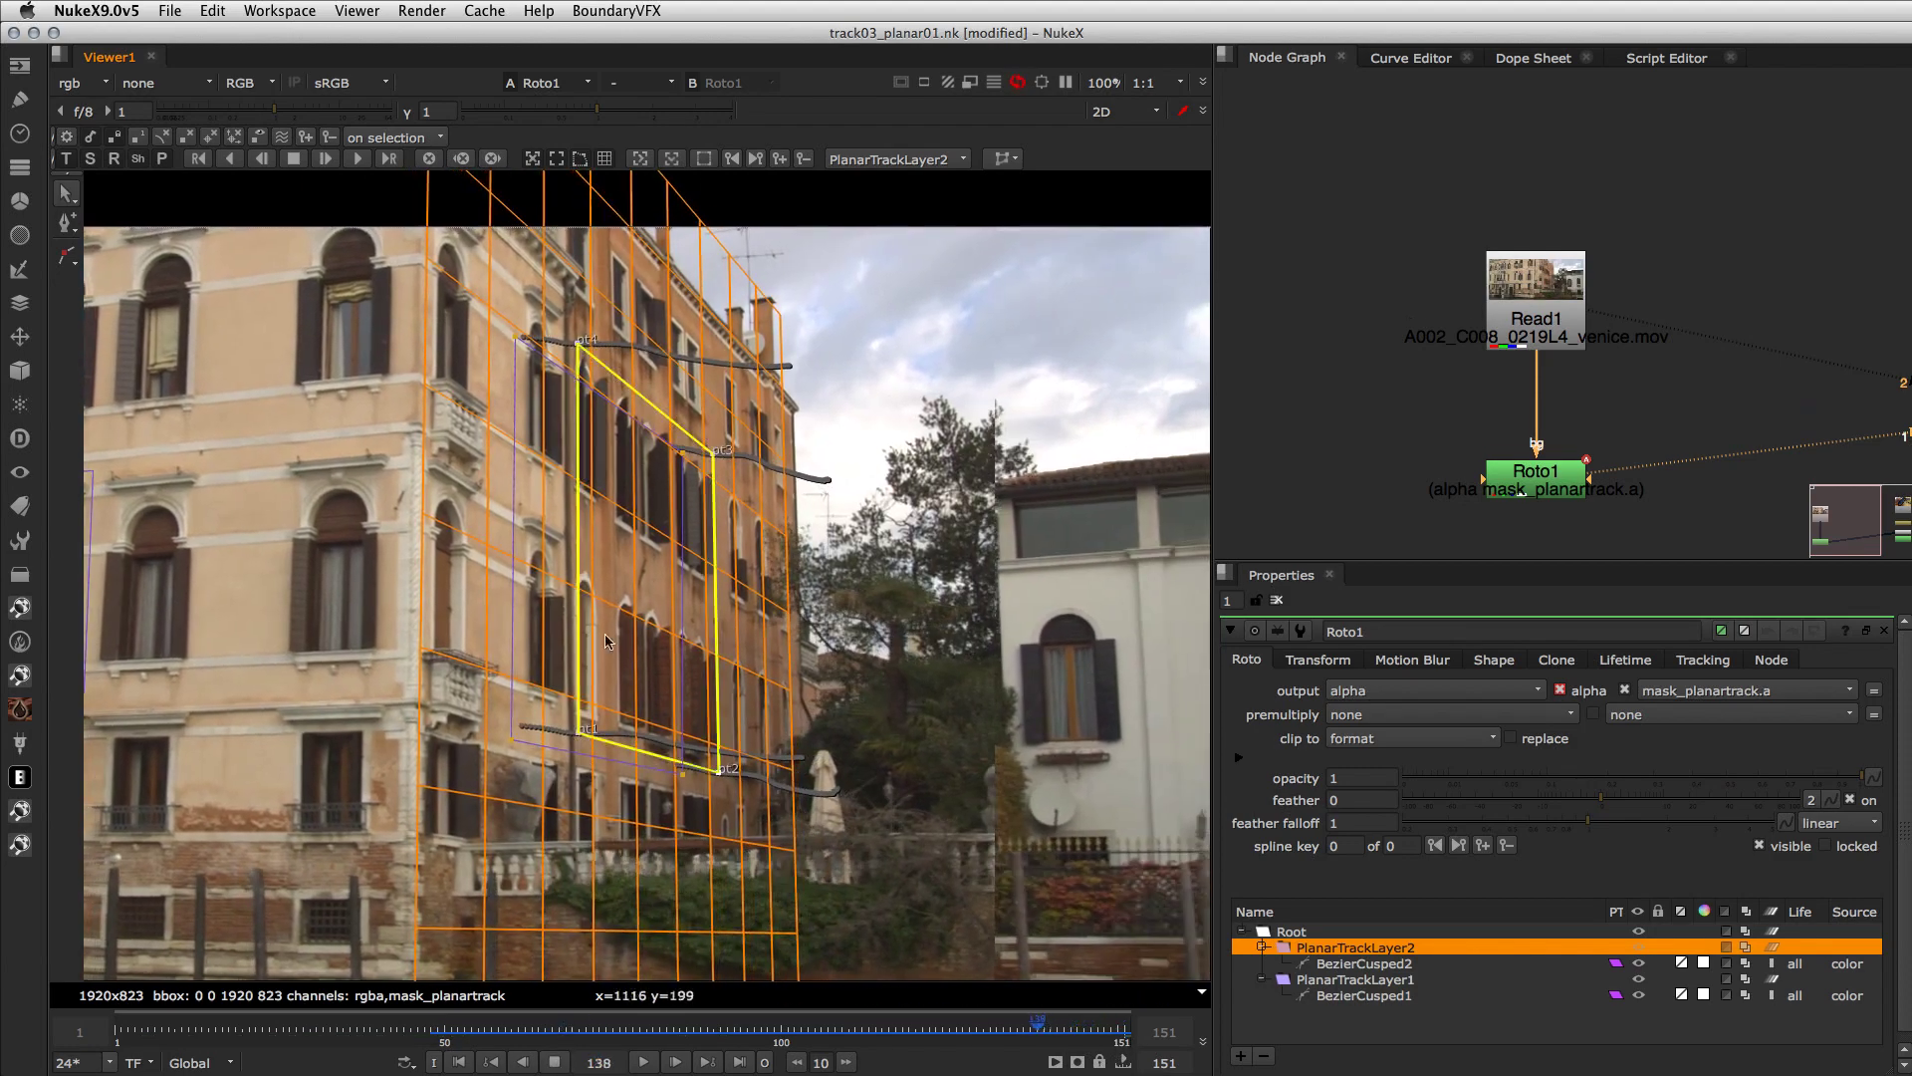
{"action": "left_click", "coordinate": [557, 1062]}
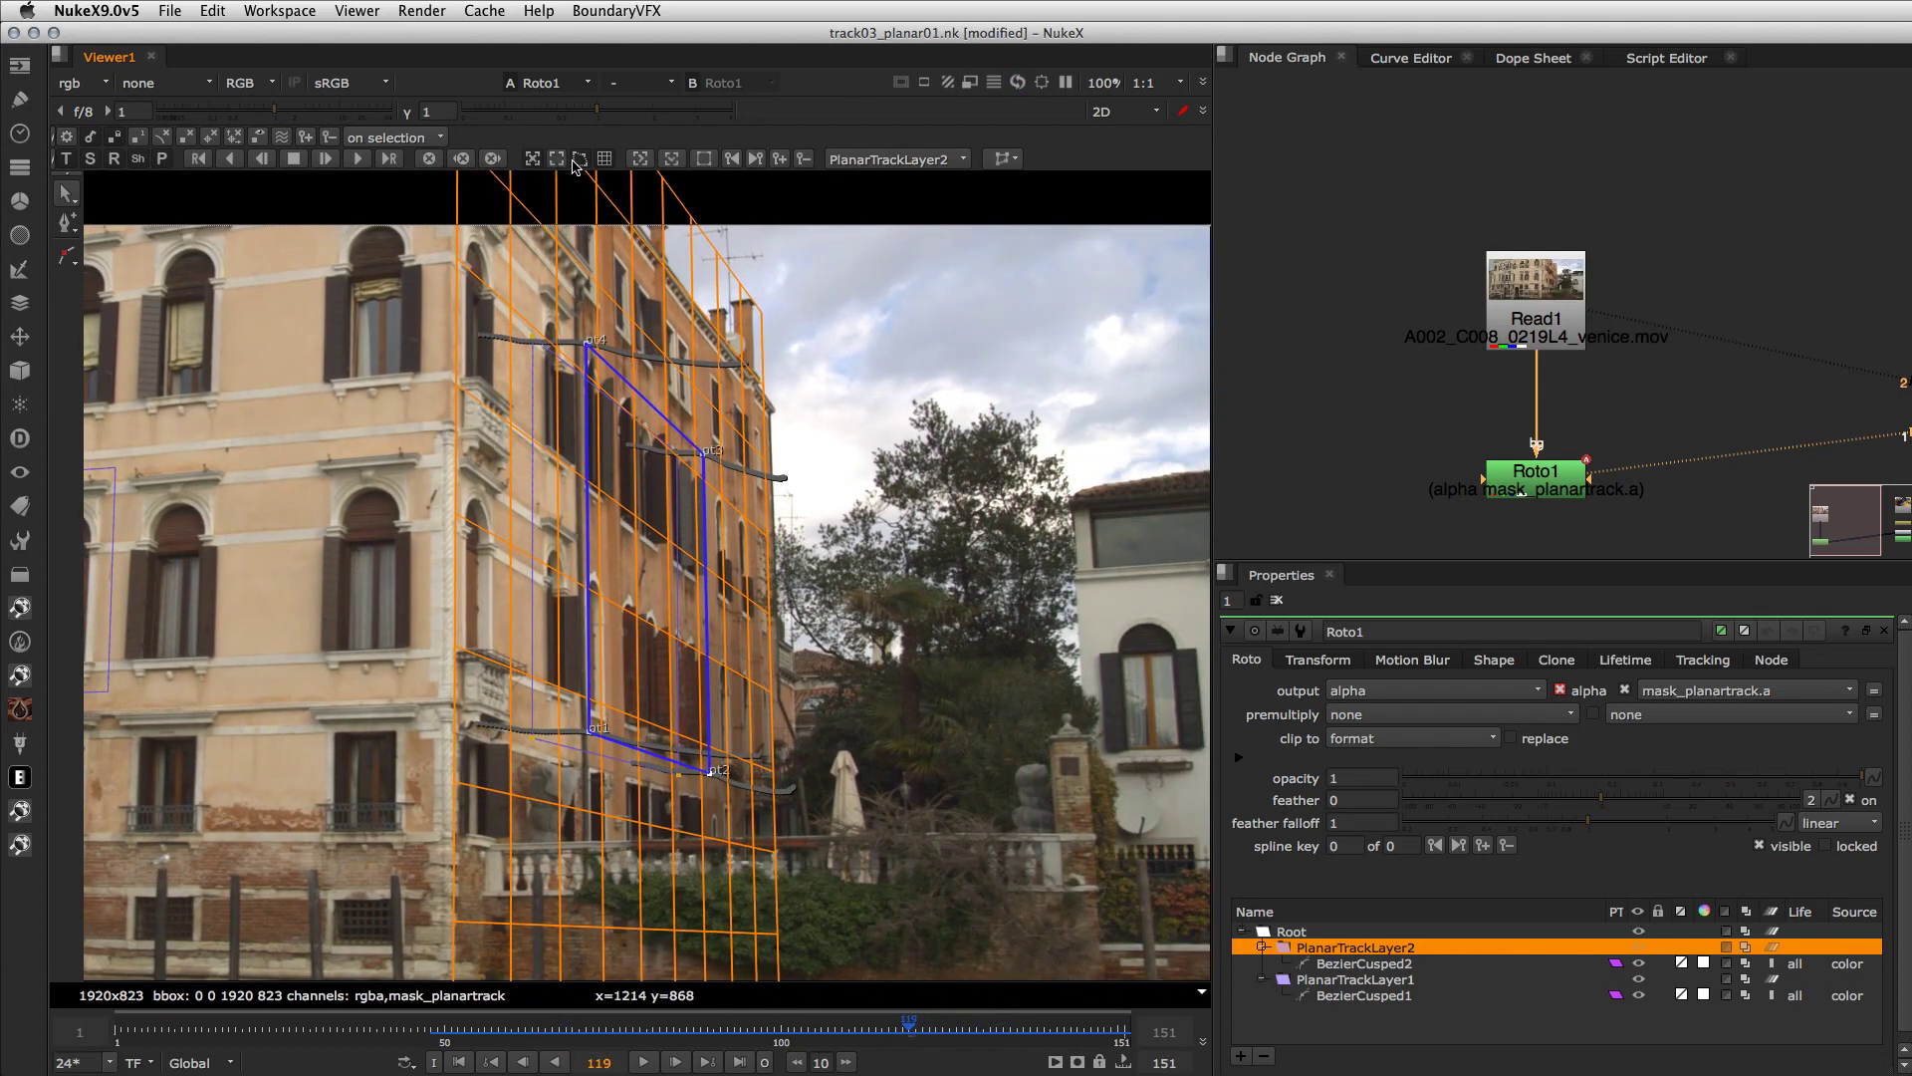
- Hide the planar surface and its correction lines so only the grid overlay is displayed, and save the script
{"action": "left_click", "coordinate": [581, 160]}
{"action": "left_click", "coordinate": [604, 160]}
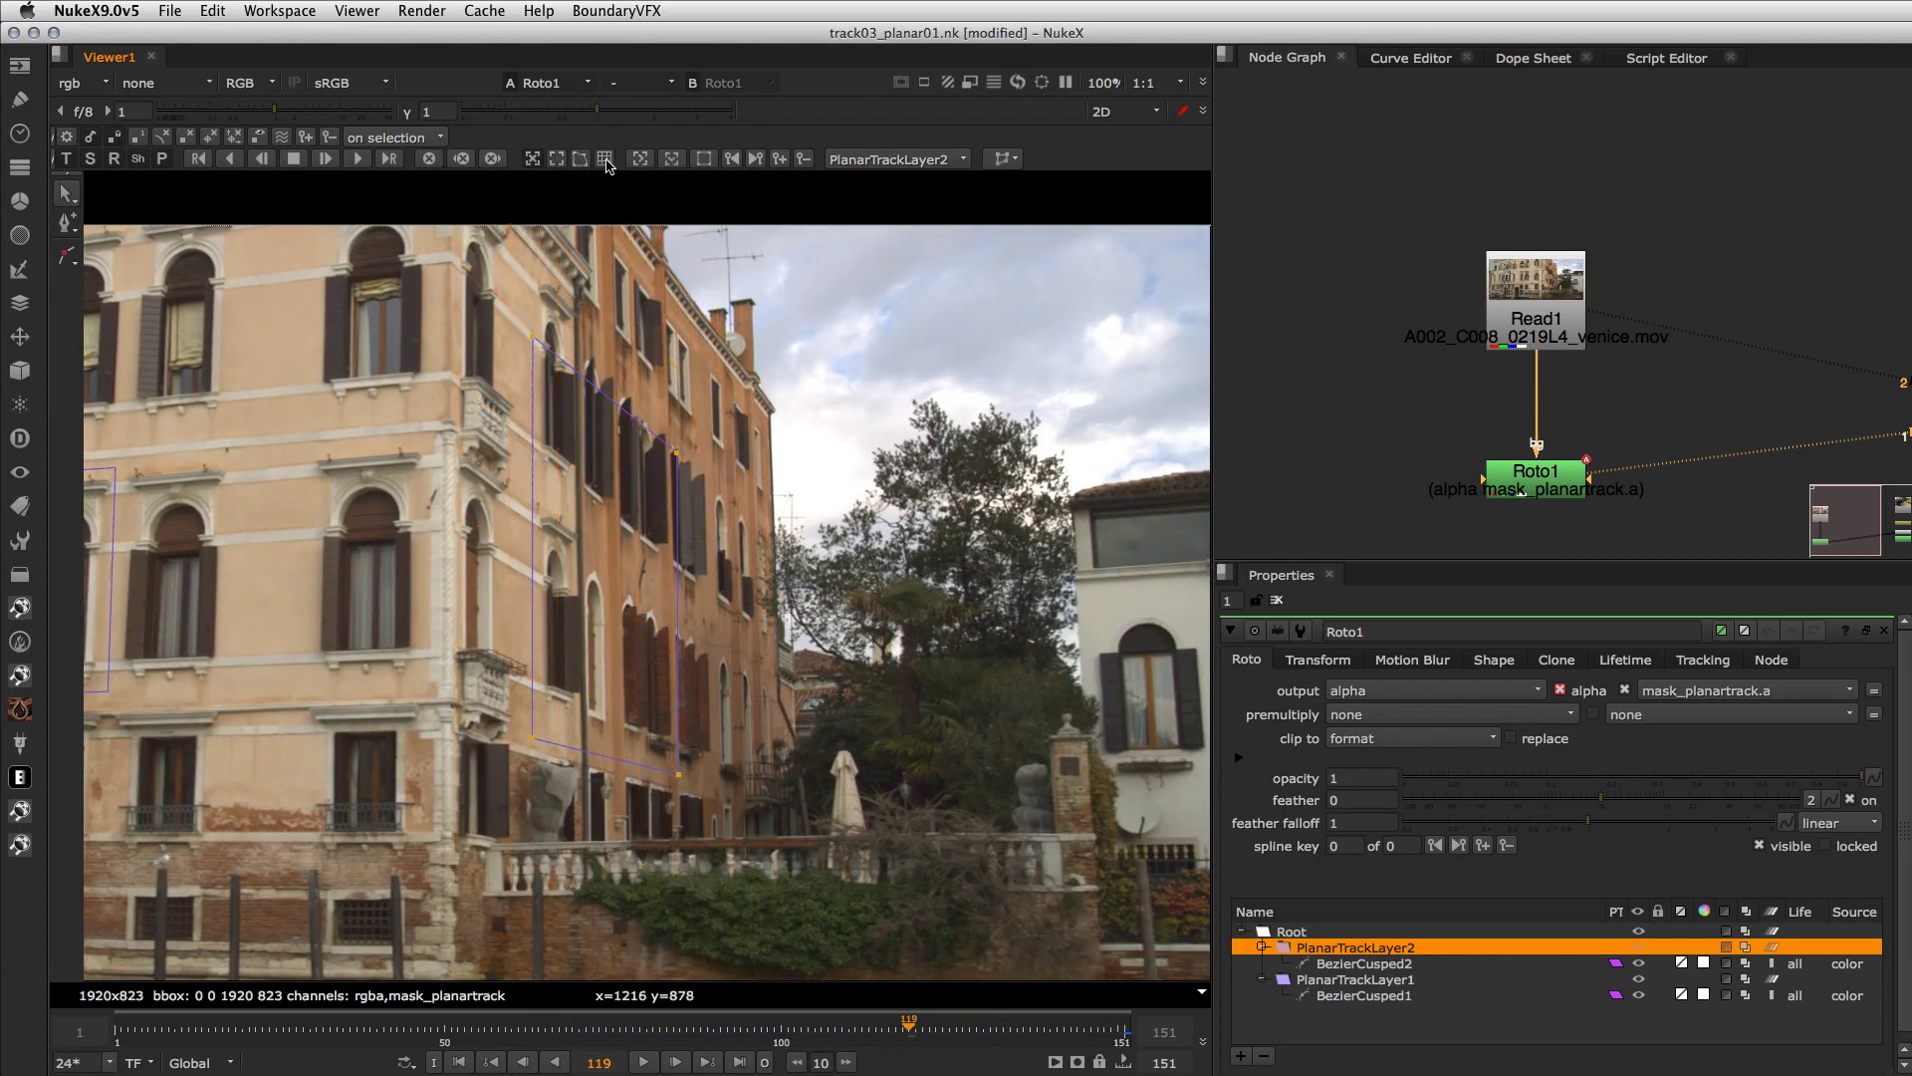
{"action": "left_click", "coordinate": [605, 160]}
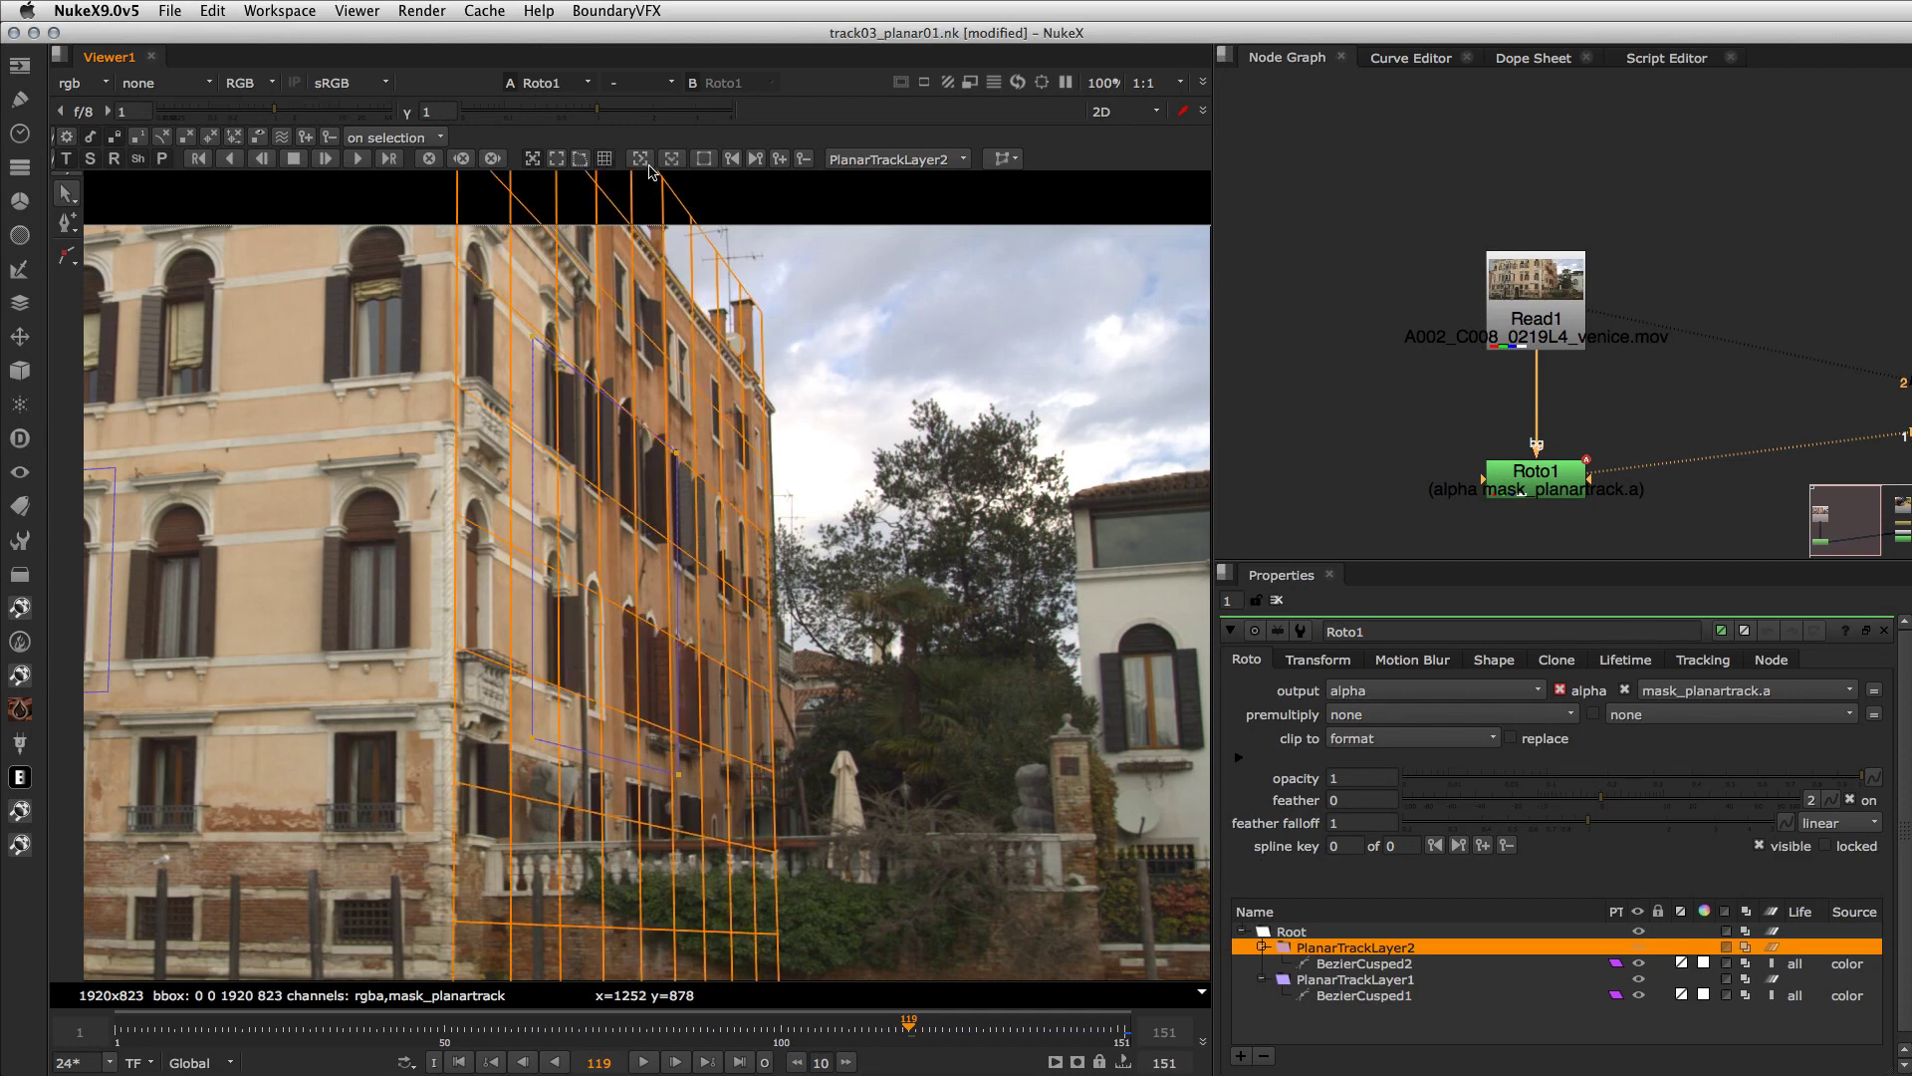
{"action": "left_click", "coordinate": [640, 161]}
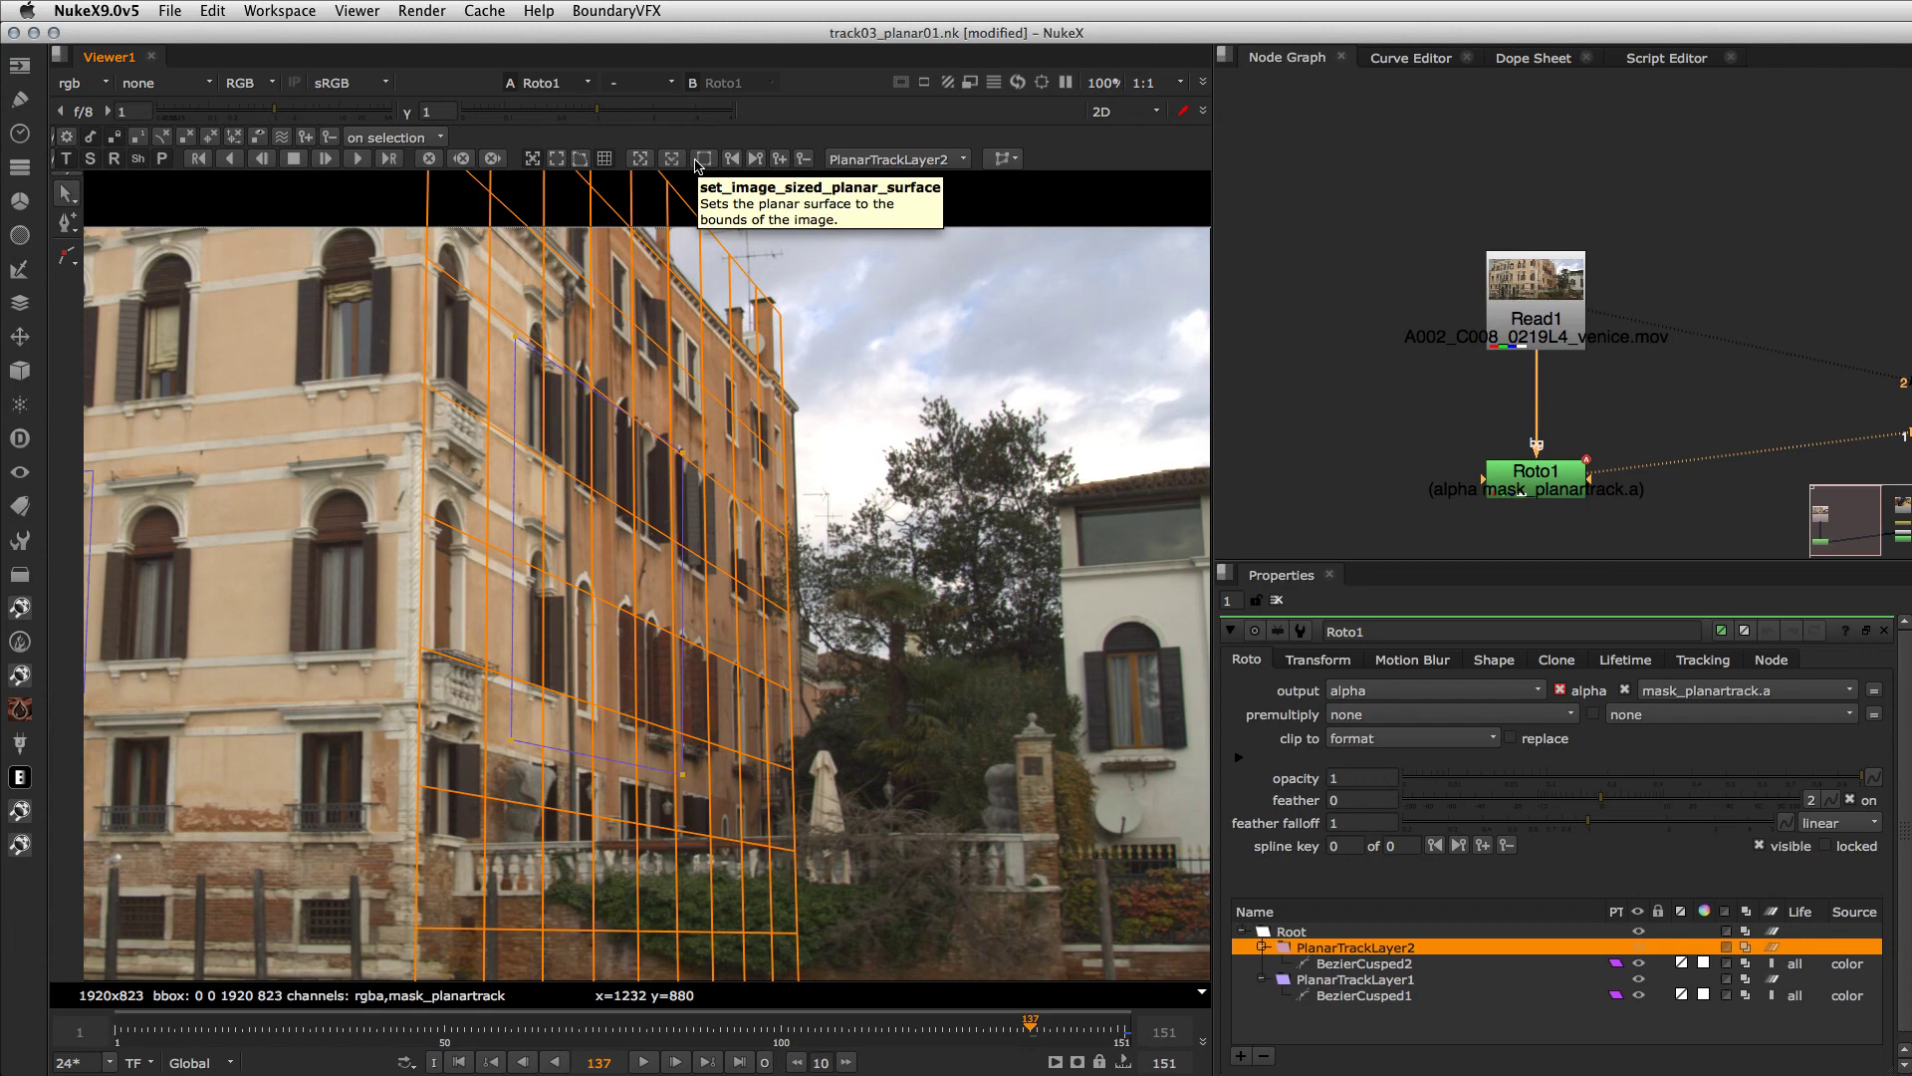
{"action": "key", "text": "ctrl+s"}
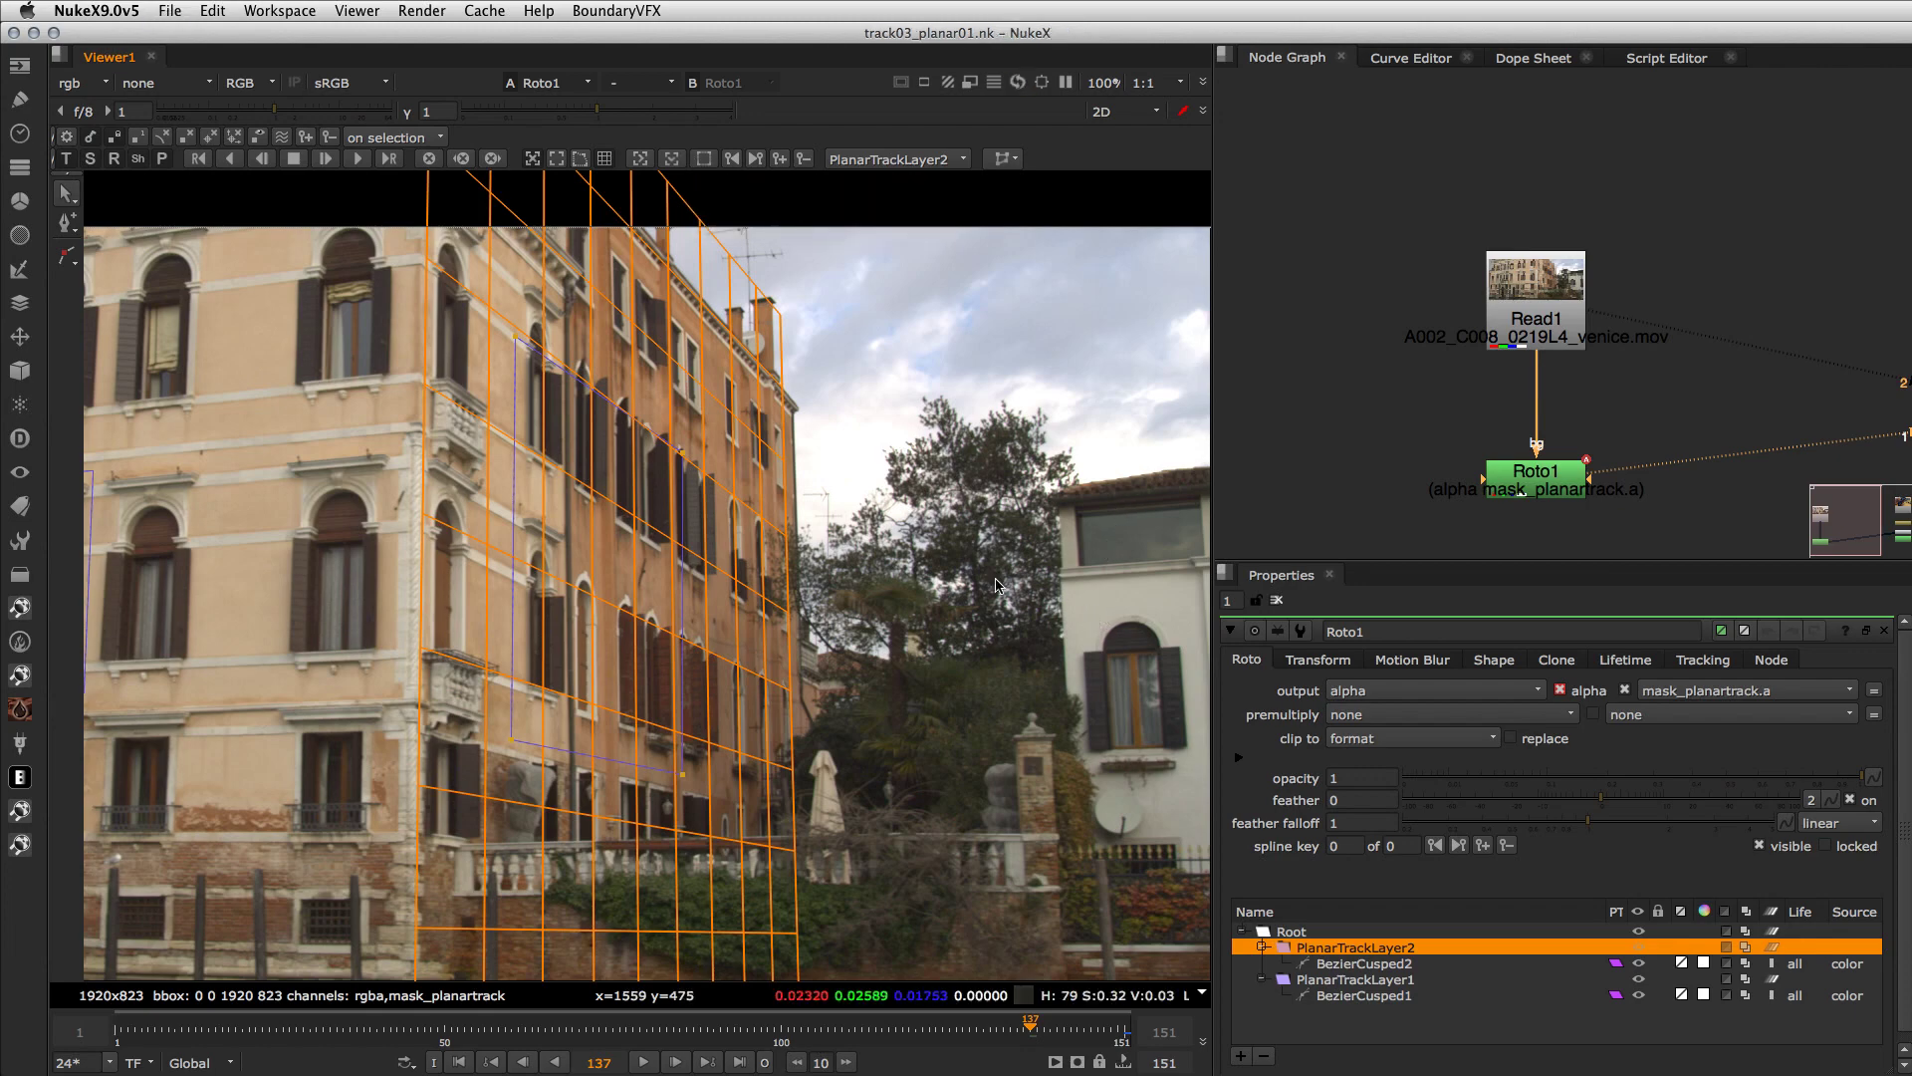
- Review the available track layers, keep PlanarTrackLayer2 selected, and look at its export options
{"action": "key", "text": "minus"}
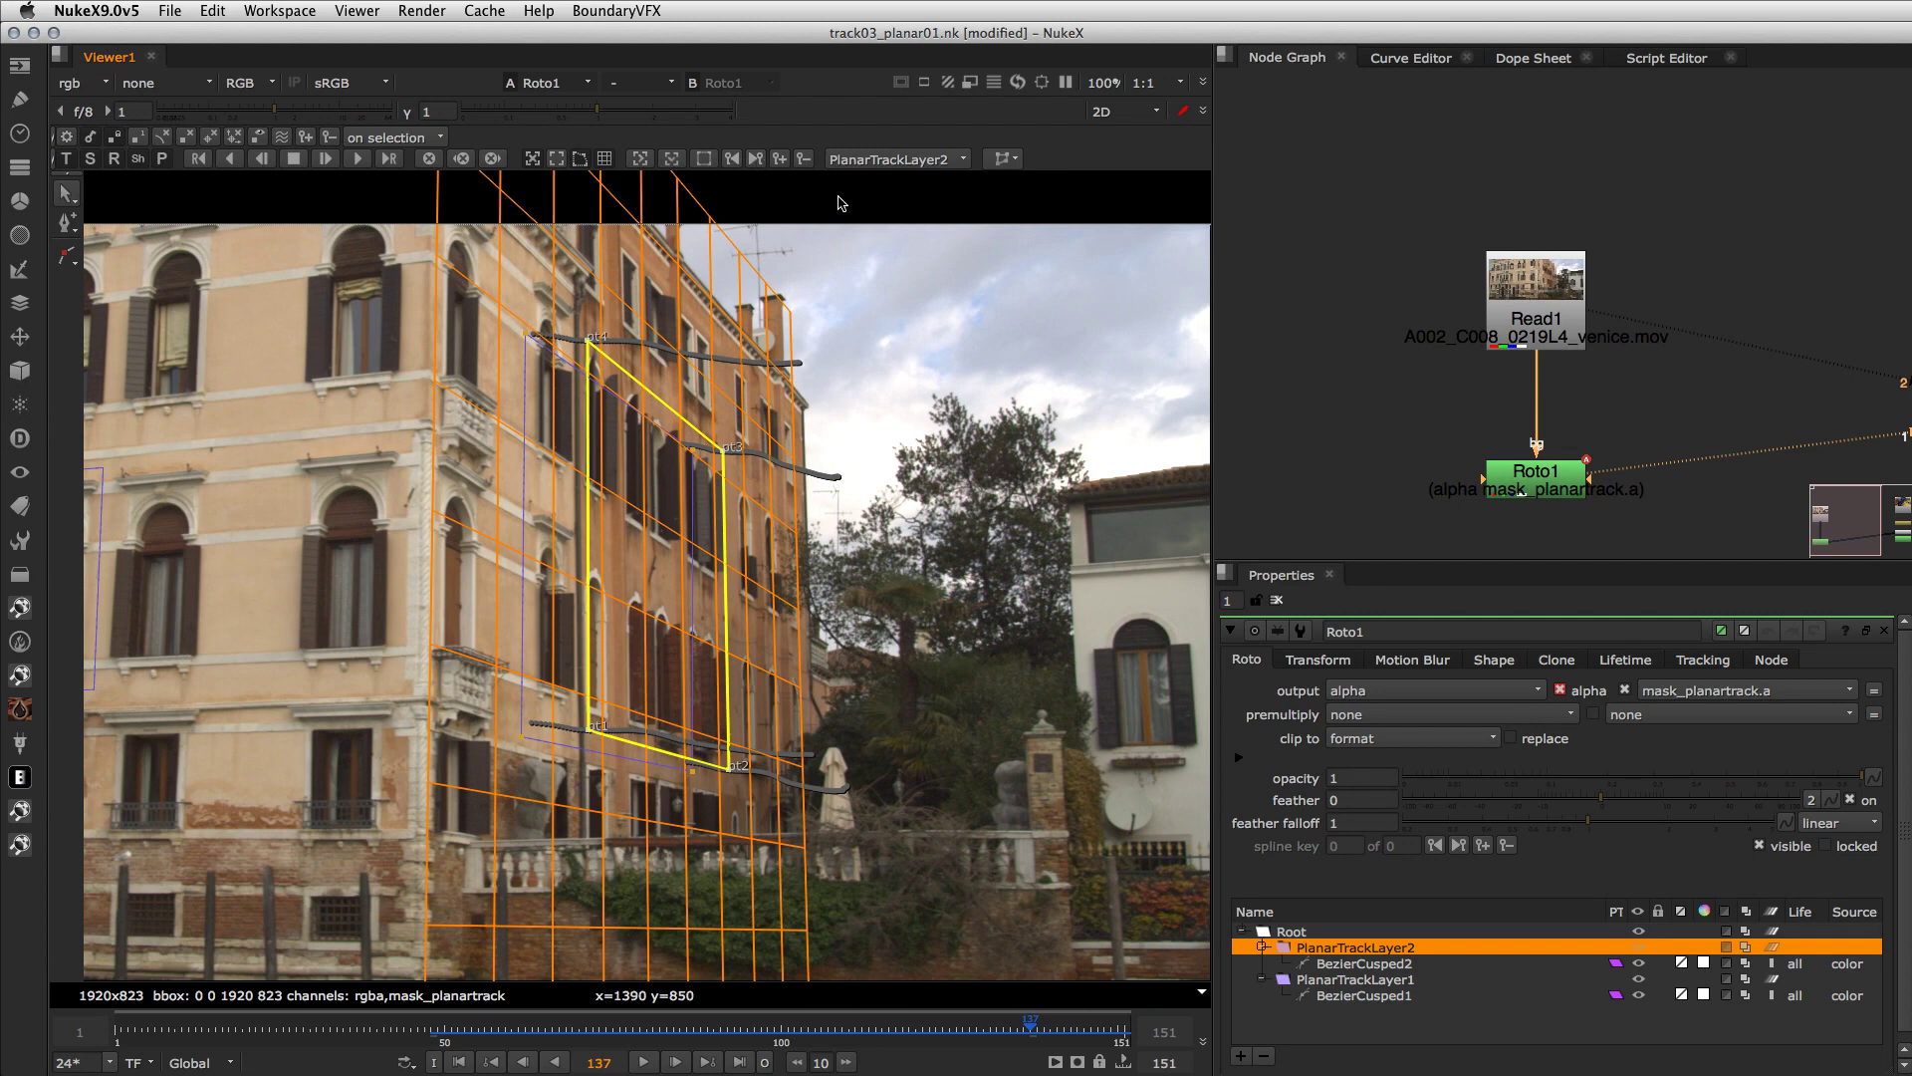
{"action": "left_click", "coordinate": [943, 160]}
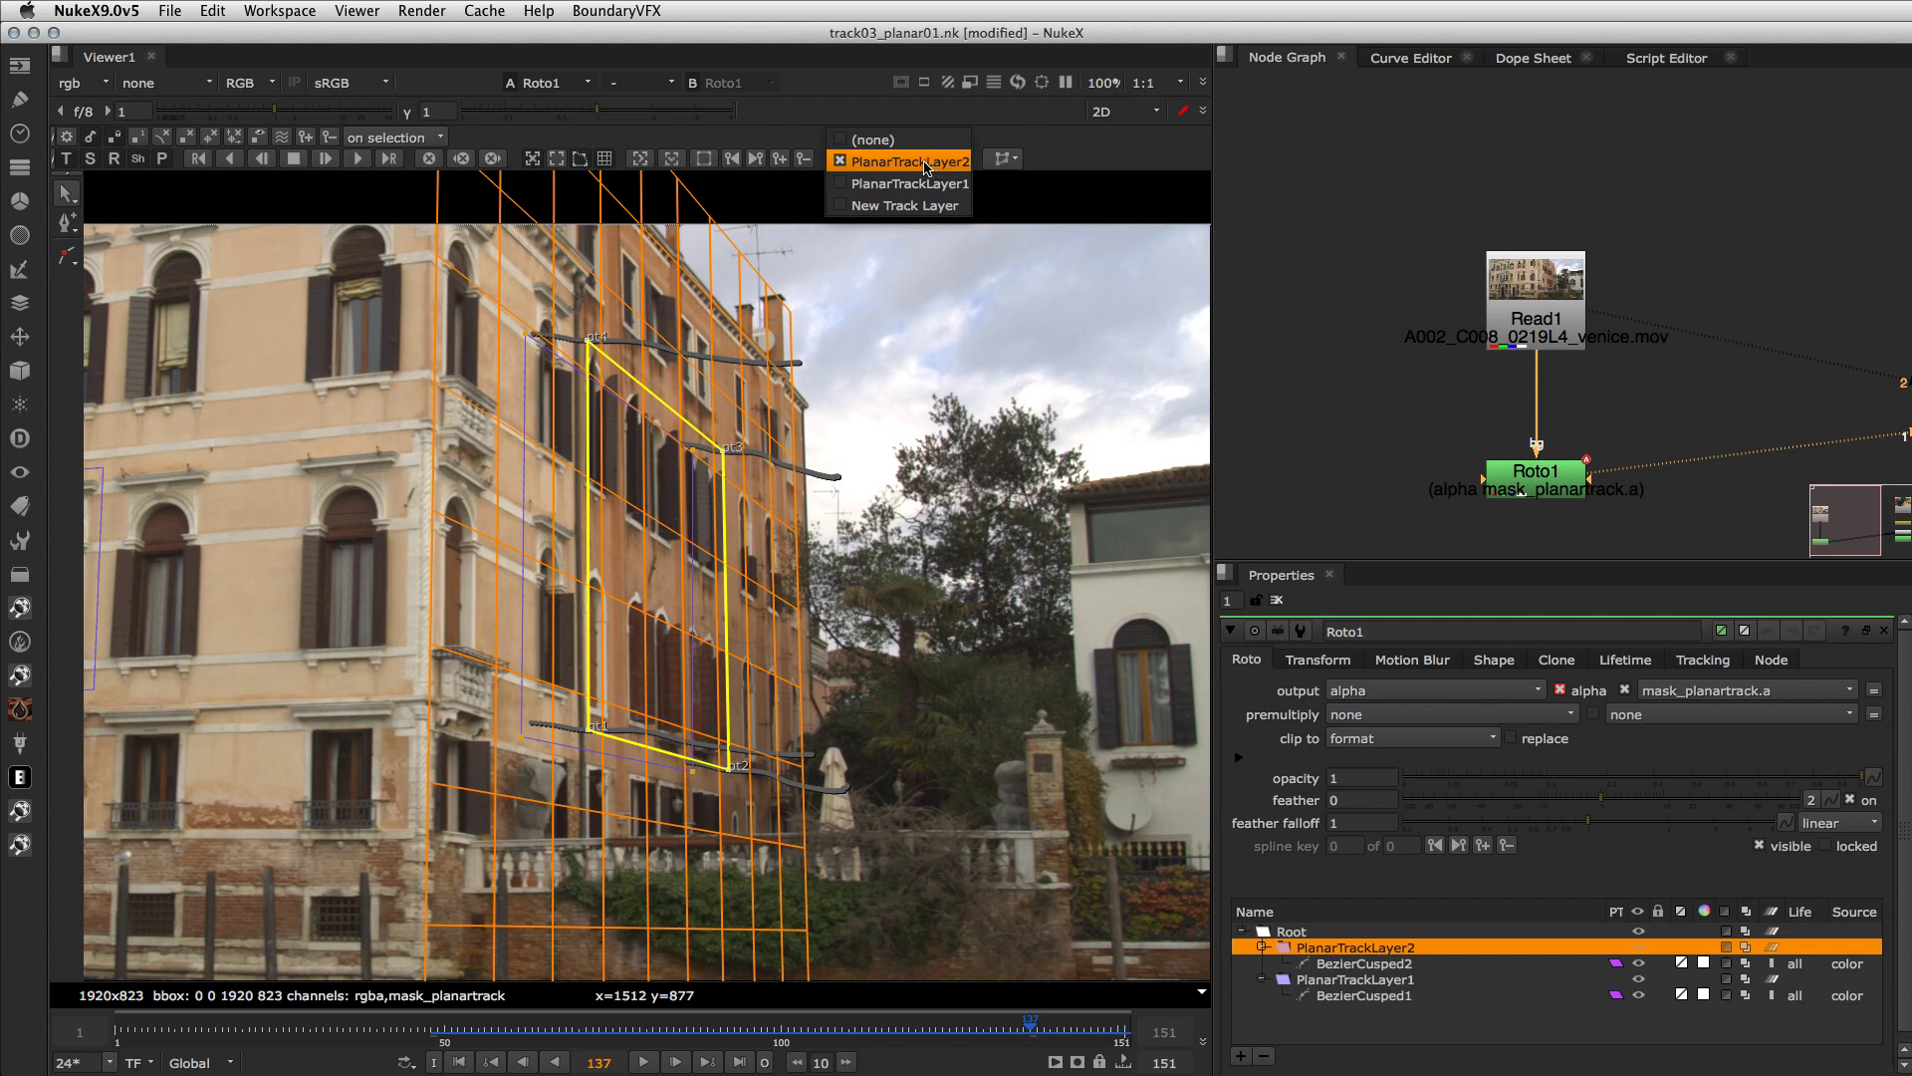
{"action": "left_click", "coordinate": [923, 163]}
{"action": "left_click", "coordinate": [1002, 159]}
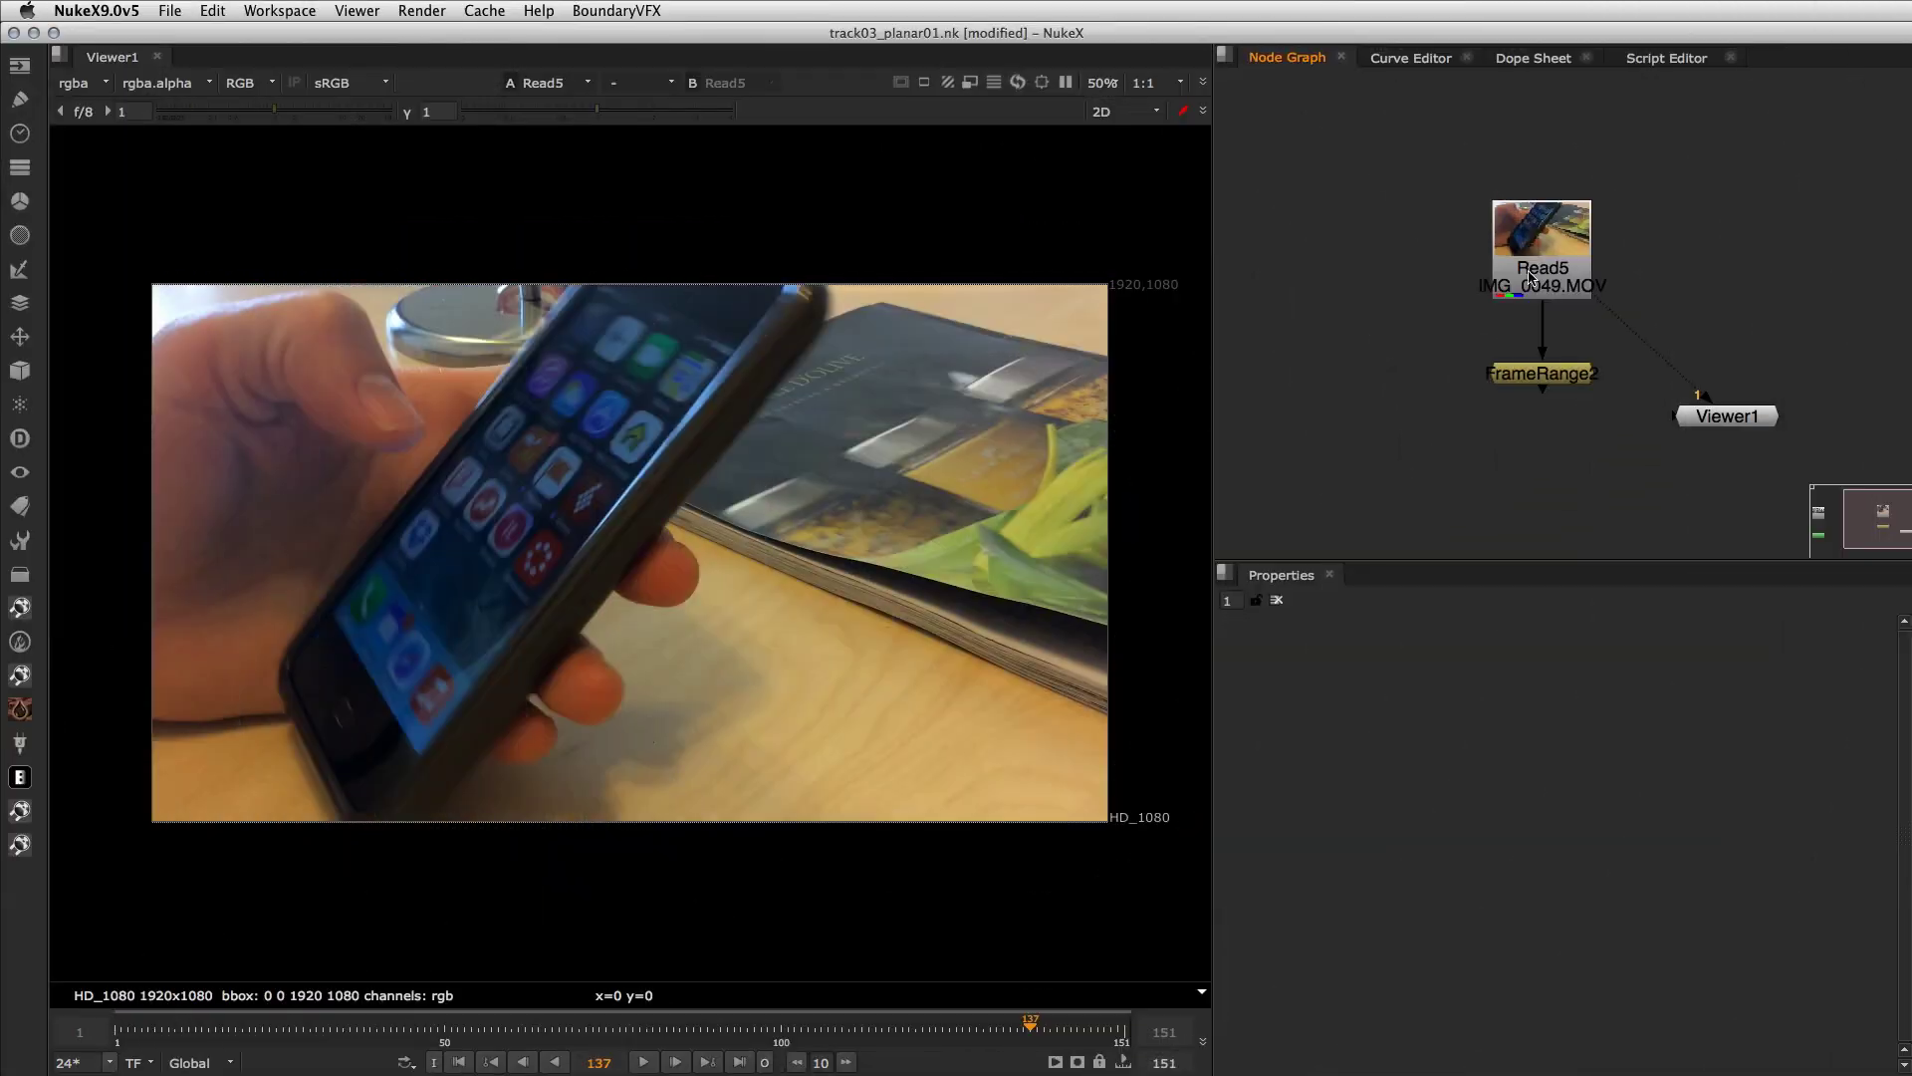
- Inspect the settings of the IMG_0049.MOV read node and the start and end frames of FrameRange2
{"action": "double_click", "coordinate": [1534, 275]}
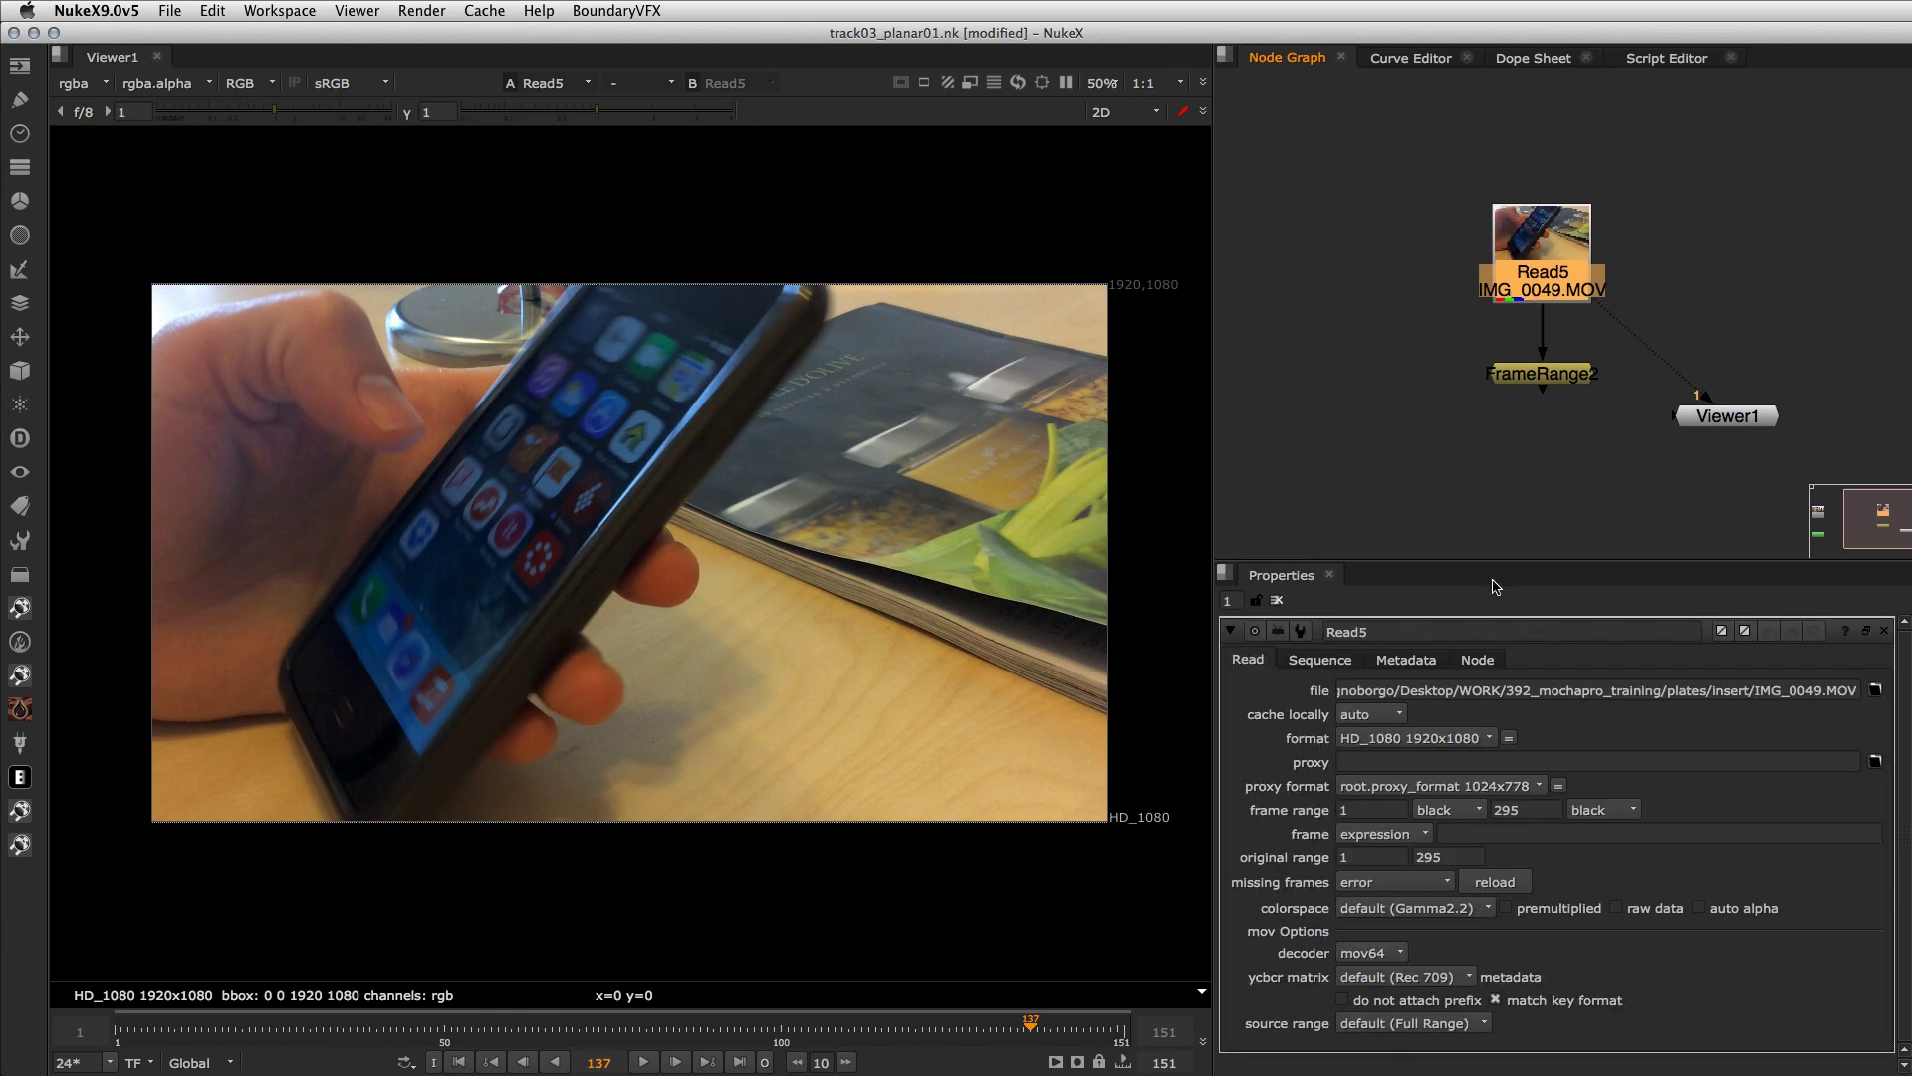
{"action": "left_click", "coordinate": [1449, 390]}
{"action": "double_click", "coordinate": [1542, 375]}
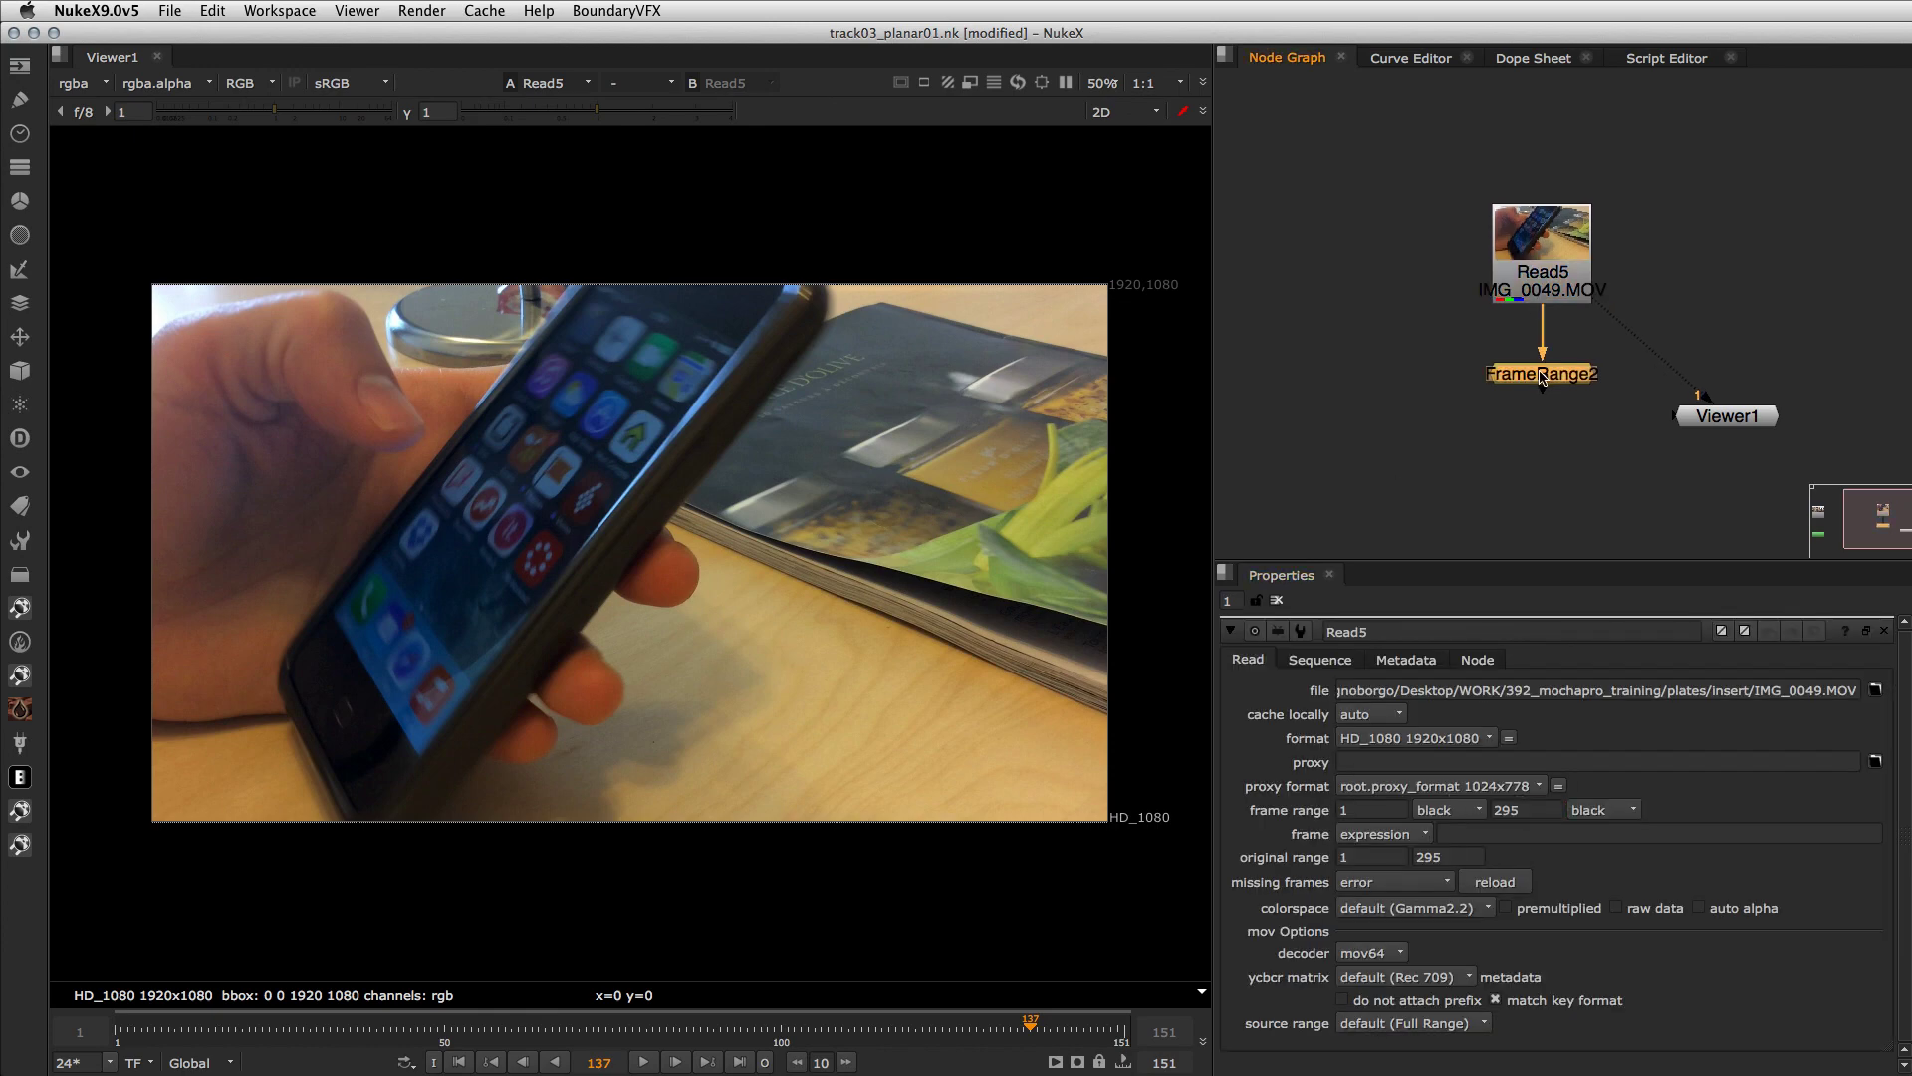
{"action": "left_click", "coordinate": [1360, 694]}
{"action": "key", "text": "Tab"}
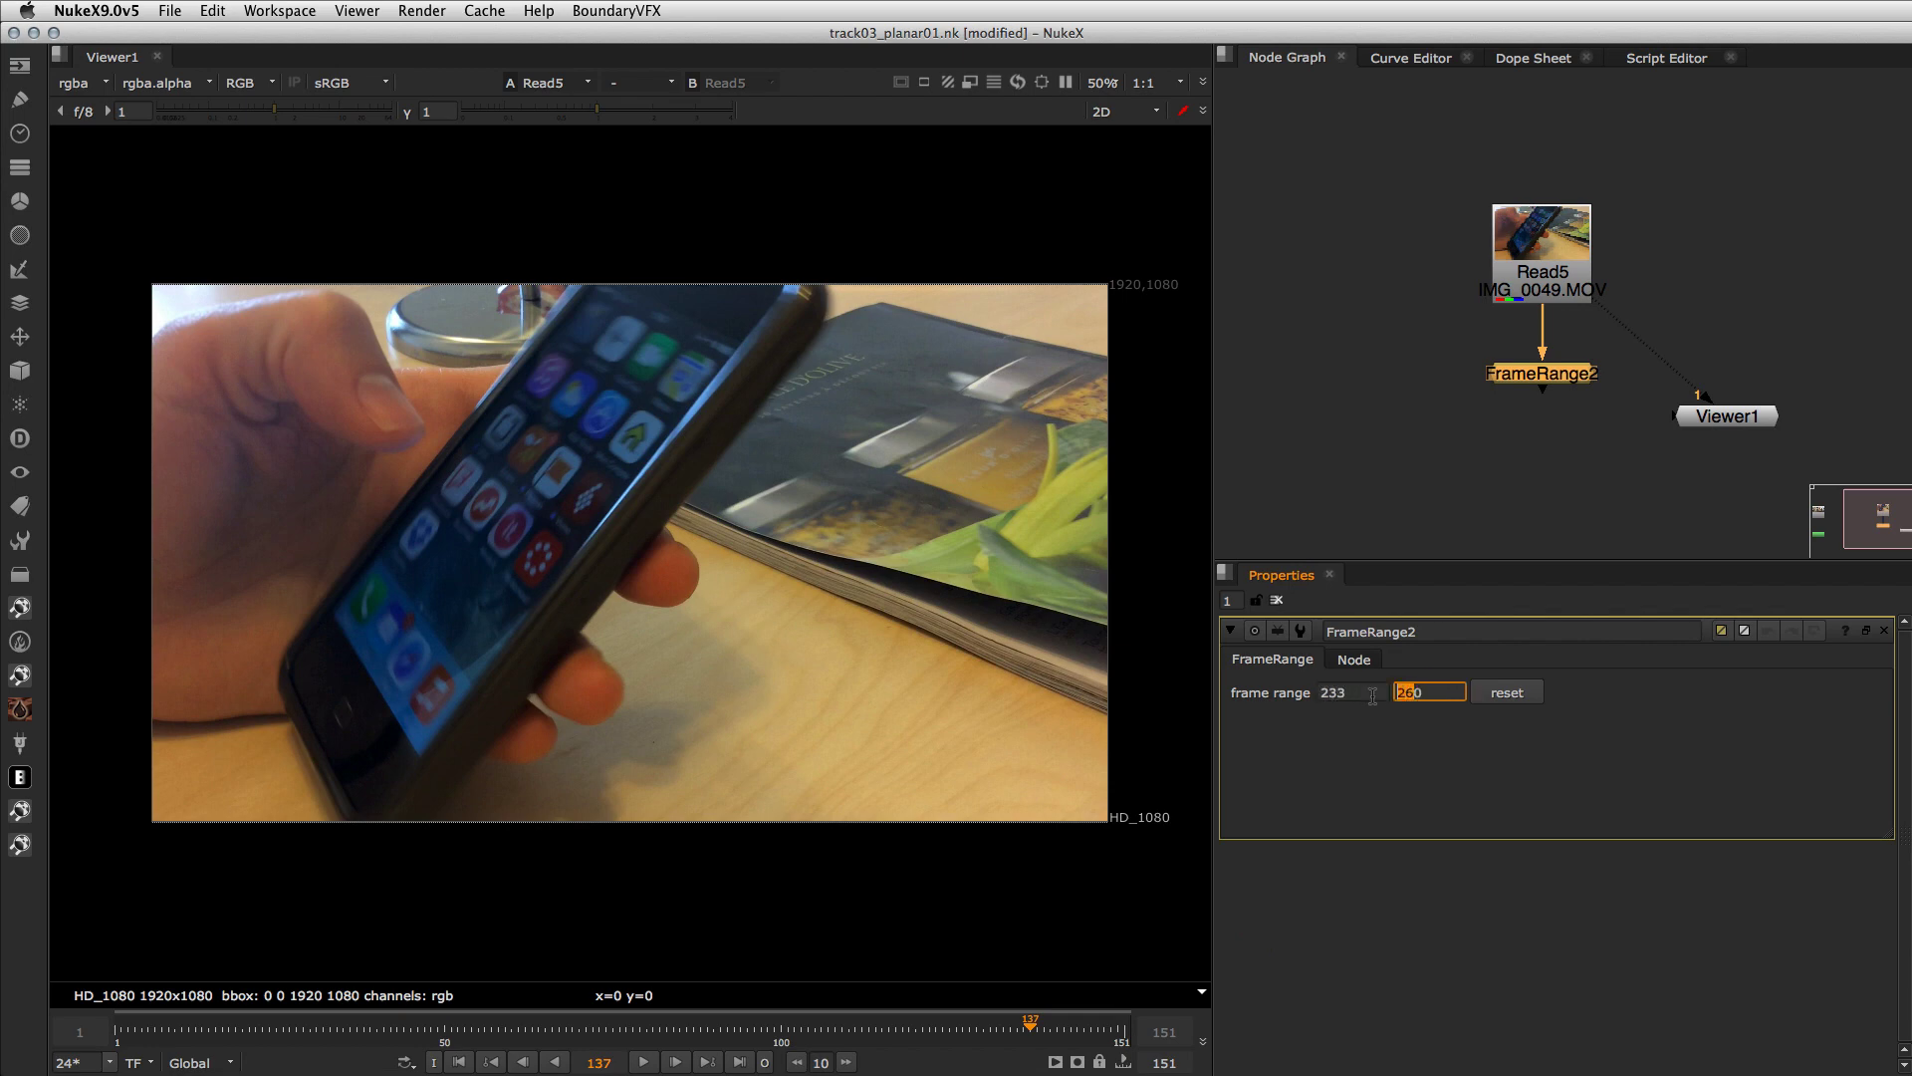
{"action": "mouse_move", "coordinate": [1426, 691]}
{"action": "left_mouse_down"}
{"action": "mouse_move", "coordinate": [1316, 700]}
{"action": "mouse_move", "coordinate": [1431, 695]}
{"action": "mouse_move", "coordinate": [1394, 687]}
{"action": "left_mouse_up"}
{"action": "left_click", "coordinate": [1390, 507]}
- Set the project's frame range to 233–260 in the project settings
{"action": "key", "text": "s"}
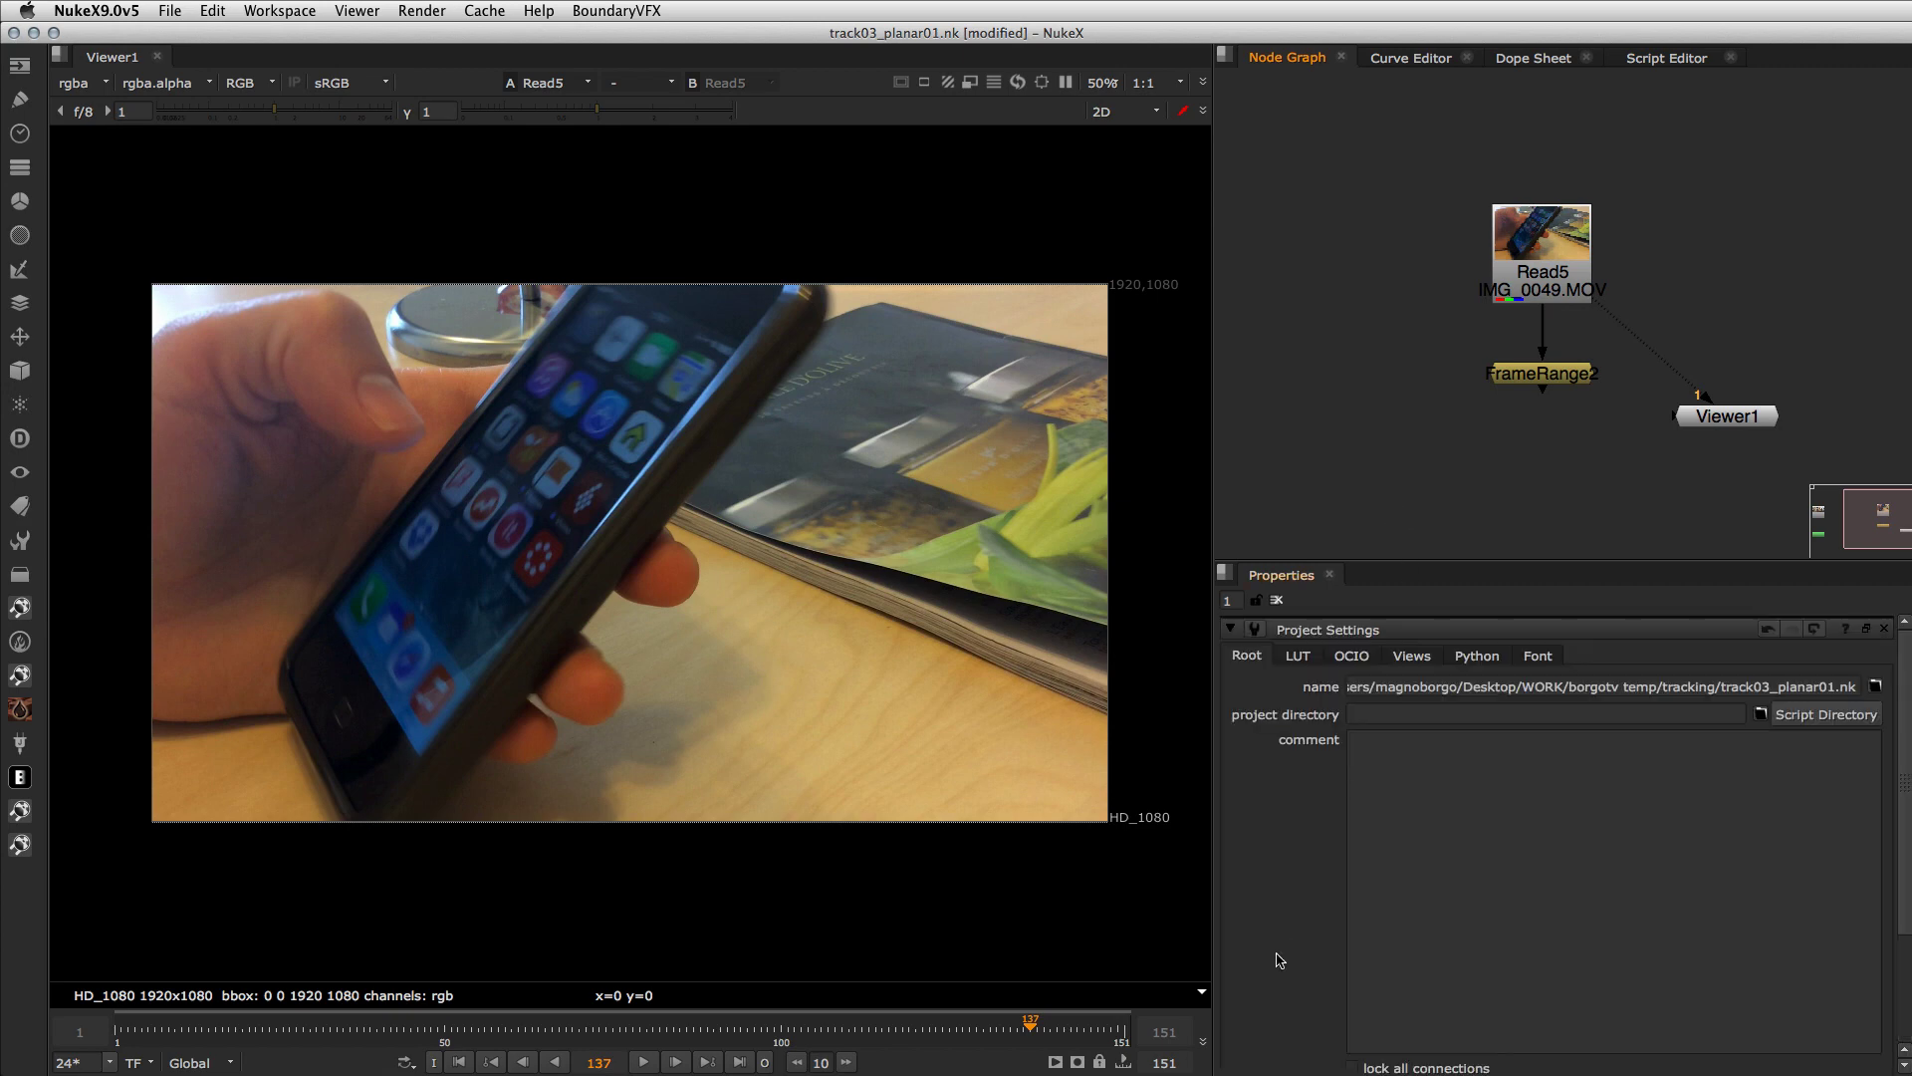
{"action": "left_click_drag", "start_coordinate": [1902, 832], "coordinate": [1902, 916]}
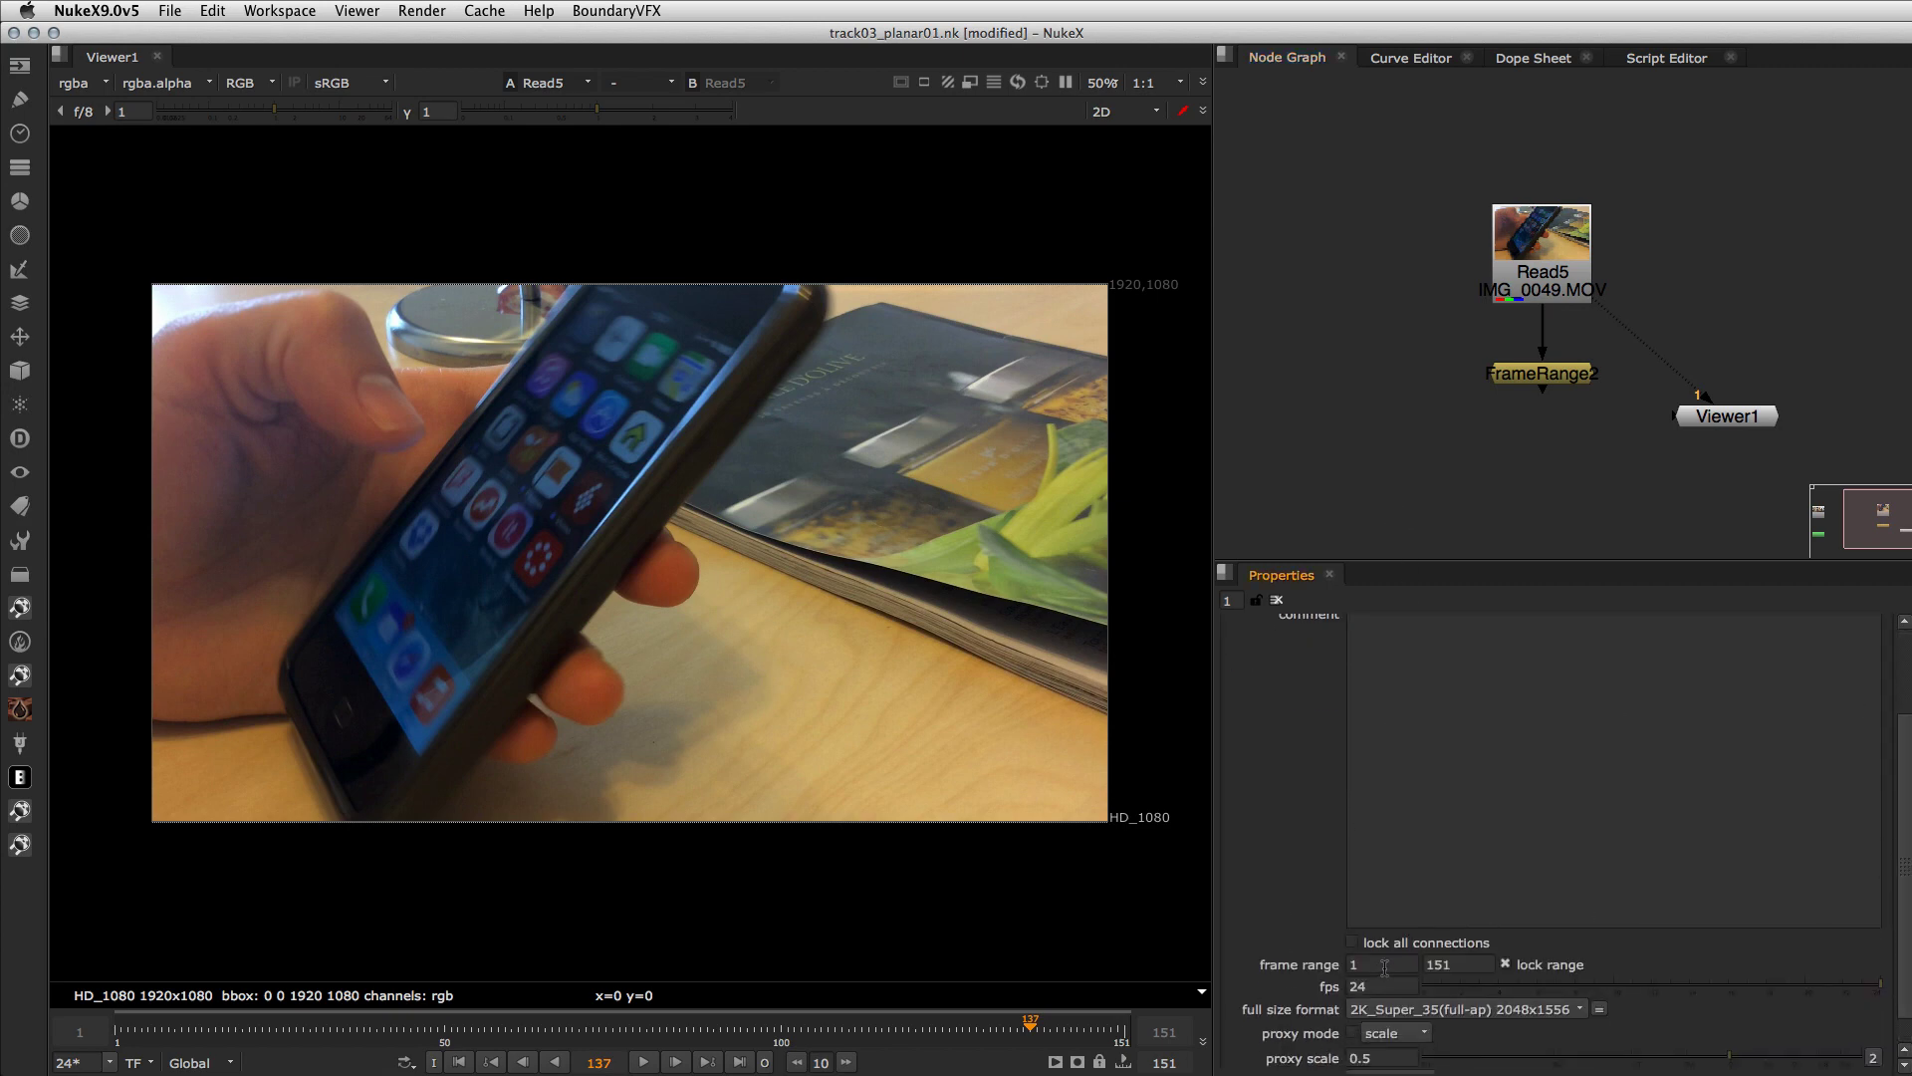
{"action": "left_click_drag", "start_coordinate": [1366, 965], "coordinate": [1330, 967]}
{"action": "type", "text": "233"}
{"action": "double_click", "coordinate": [1468, 964]}
{"action": "type", "text": "260"}
{"action": "key", "text": "Return"}
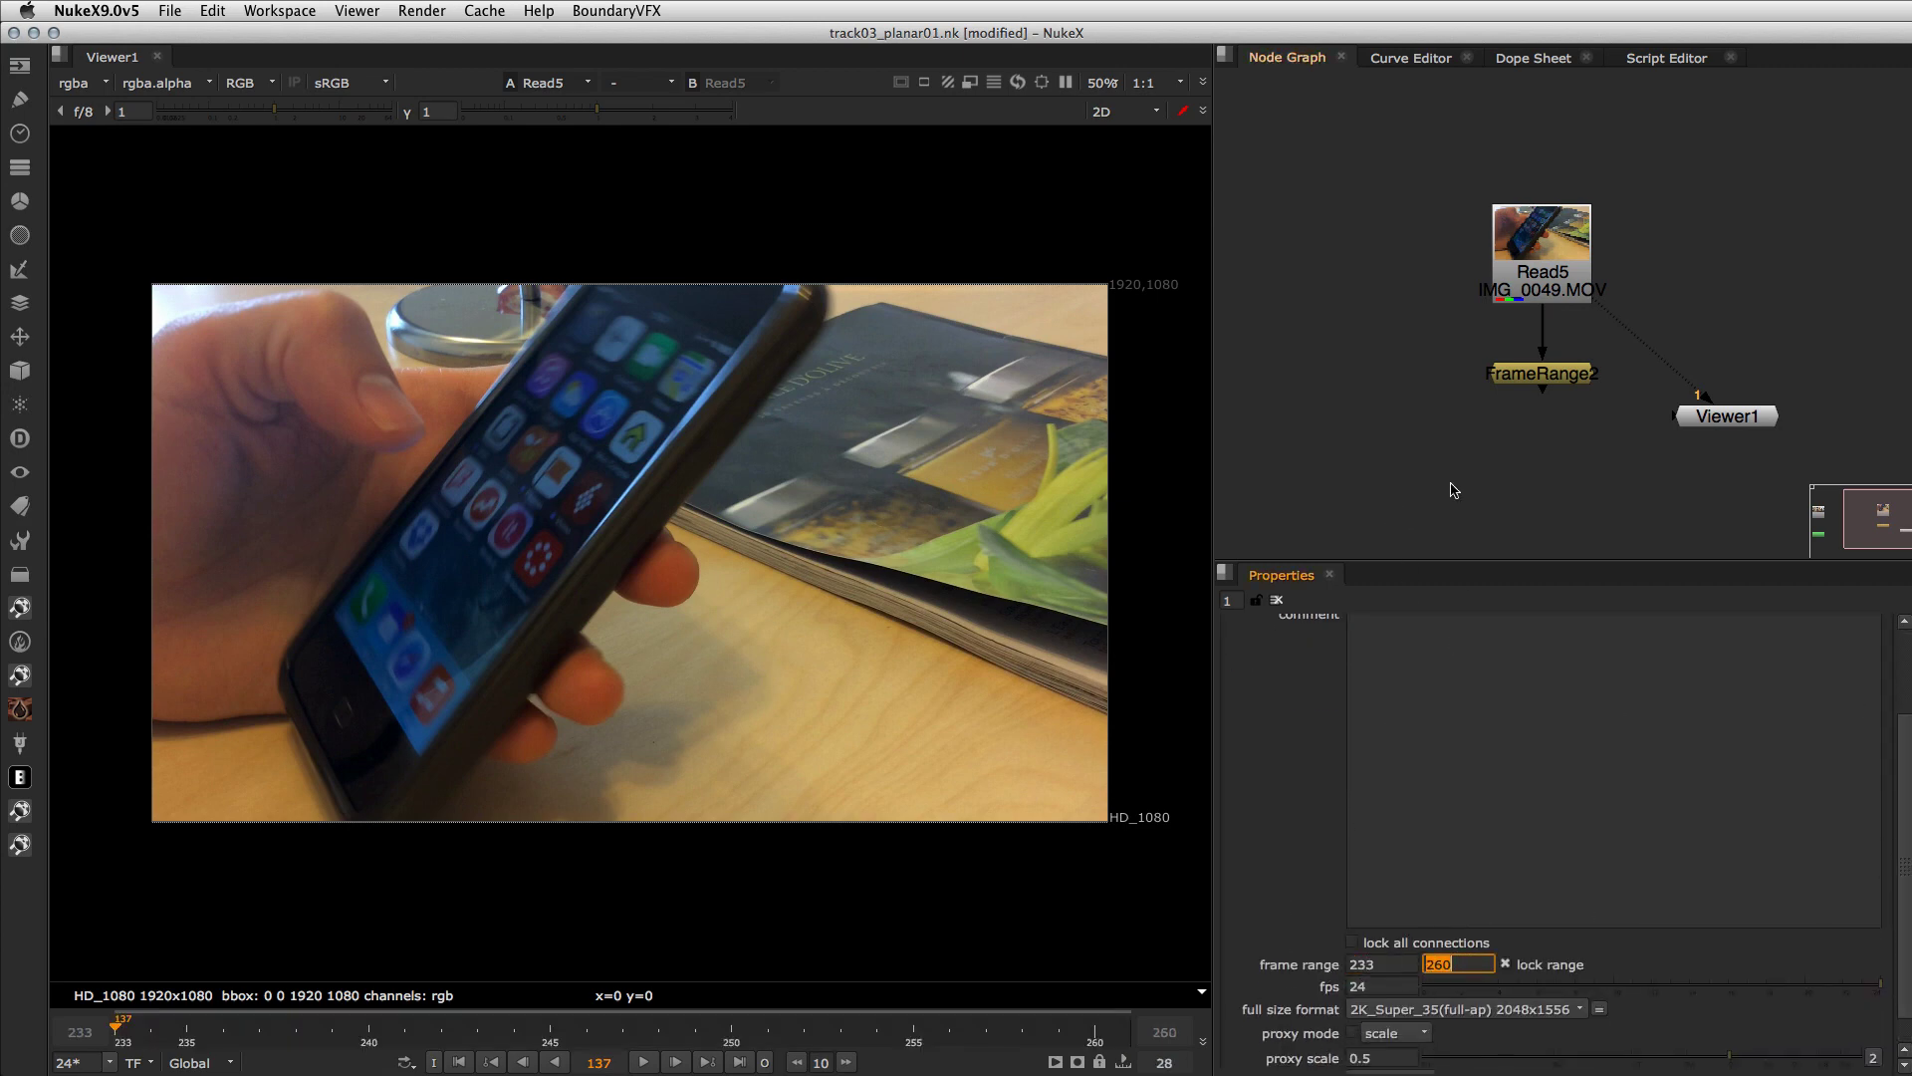
- Set the viewer's timeline range to Input and view FrameRange2 through the viewer's second input
{"action": "left_click", "coordinate": [1546, 384]}
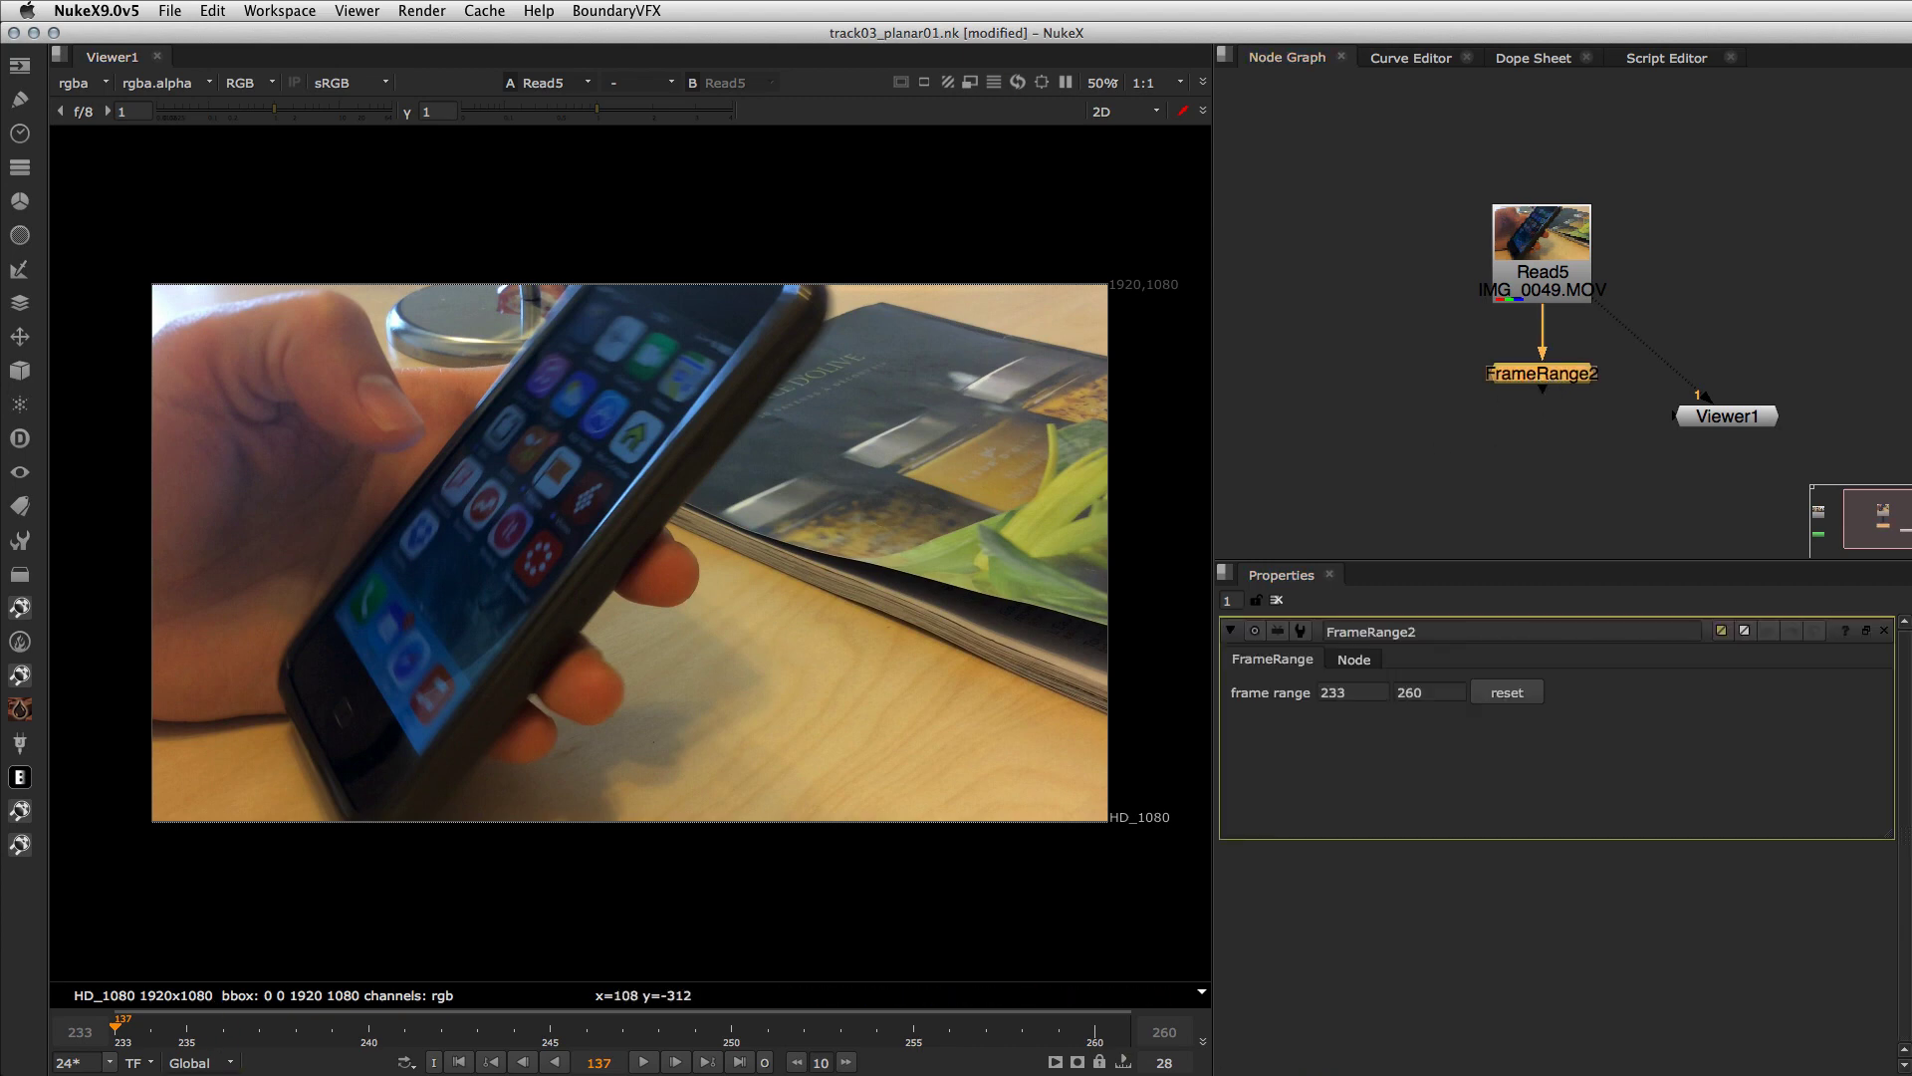
{"action": "left_click", "coordinate": [199, 1063]}
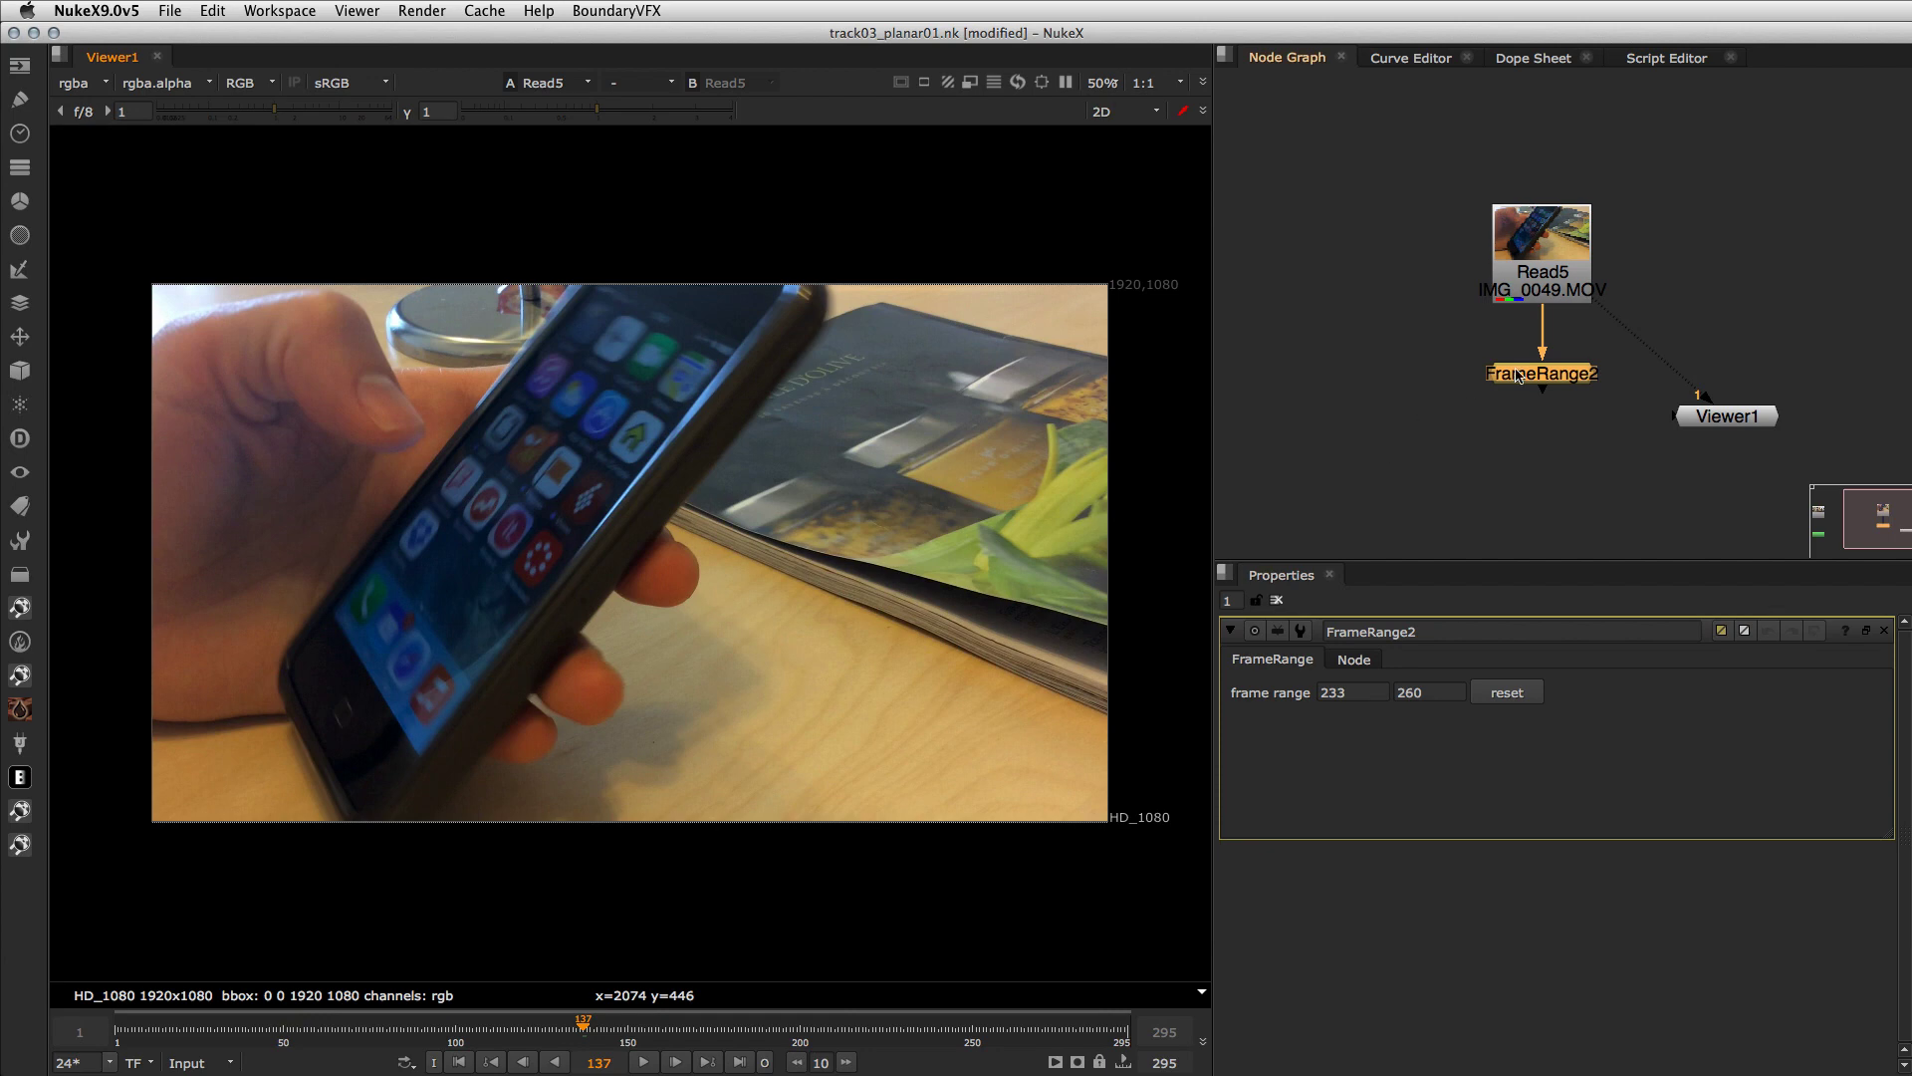
{"action": "key", "text": "2"}
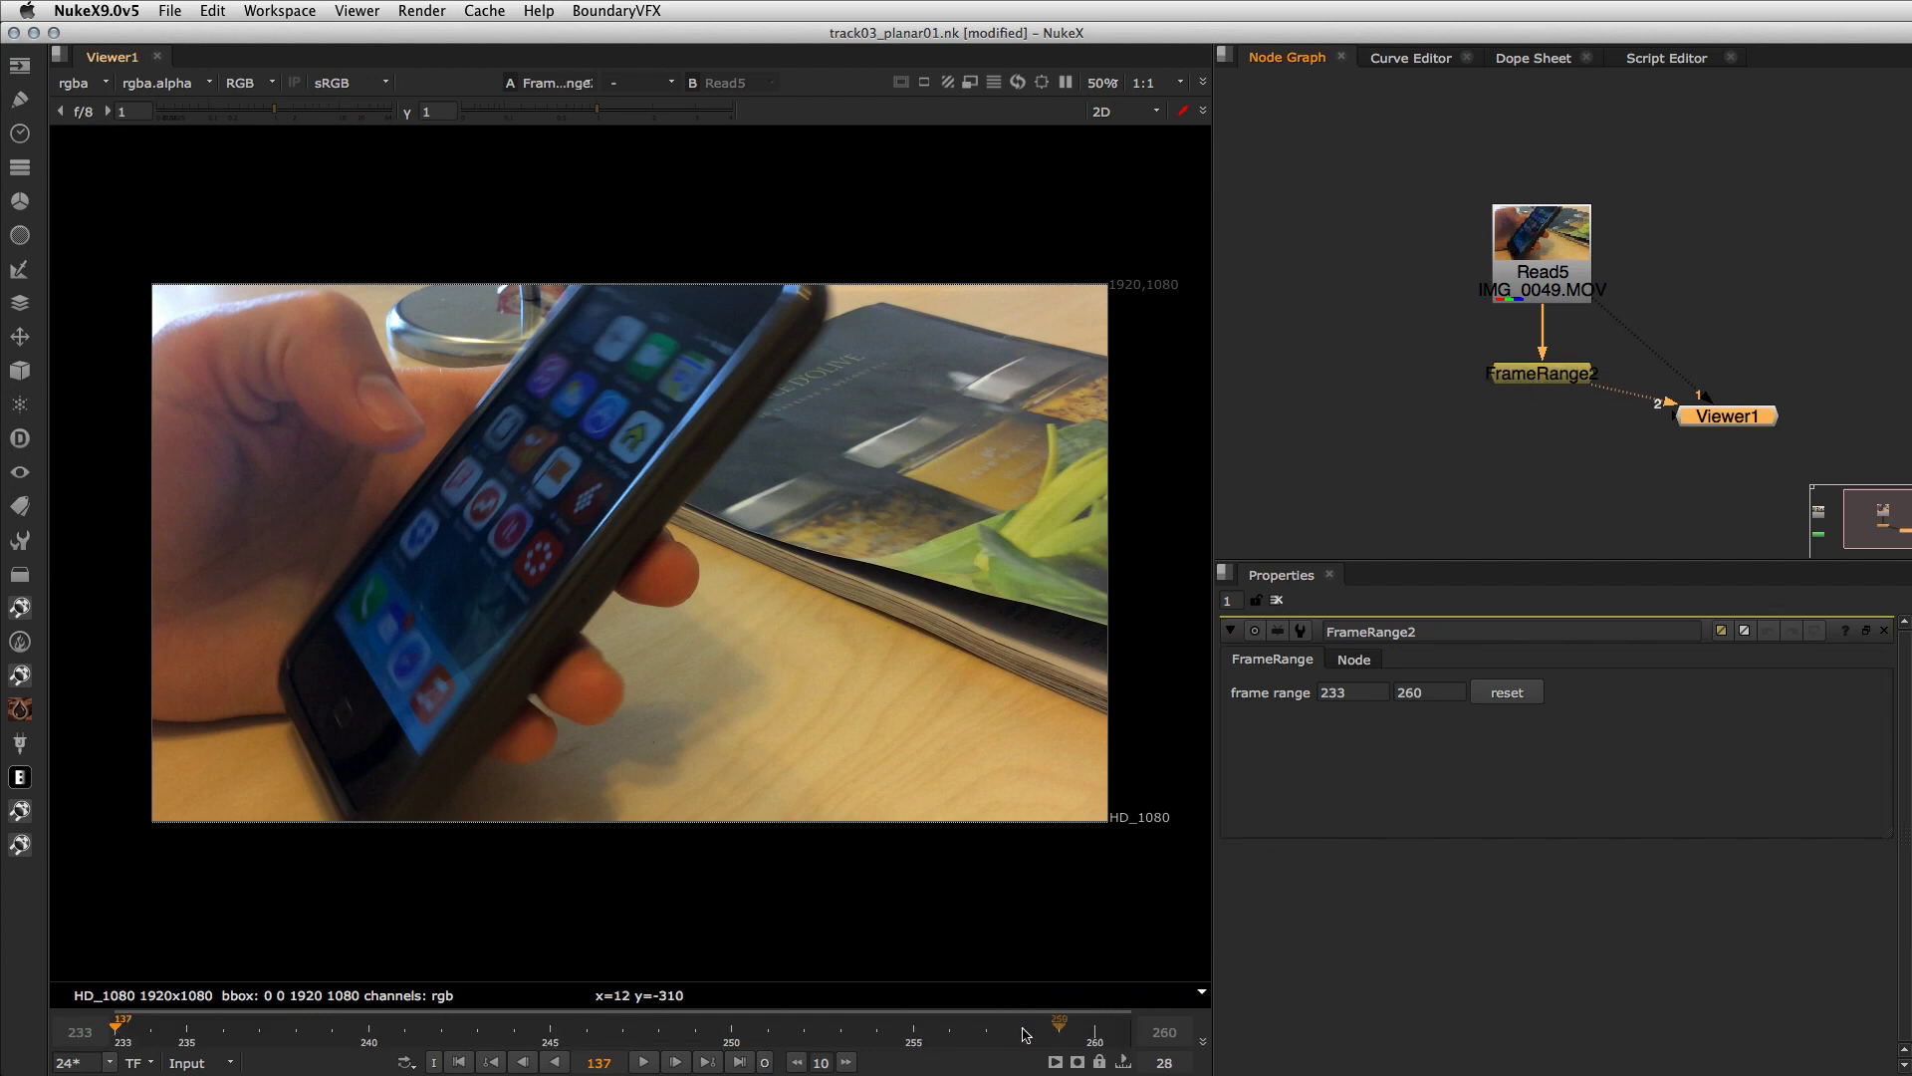
- Play the trimmed phone clip to review its motion, and stop playback
{"action": "left_click", "coordinate": [1366, 392]}
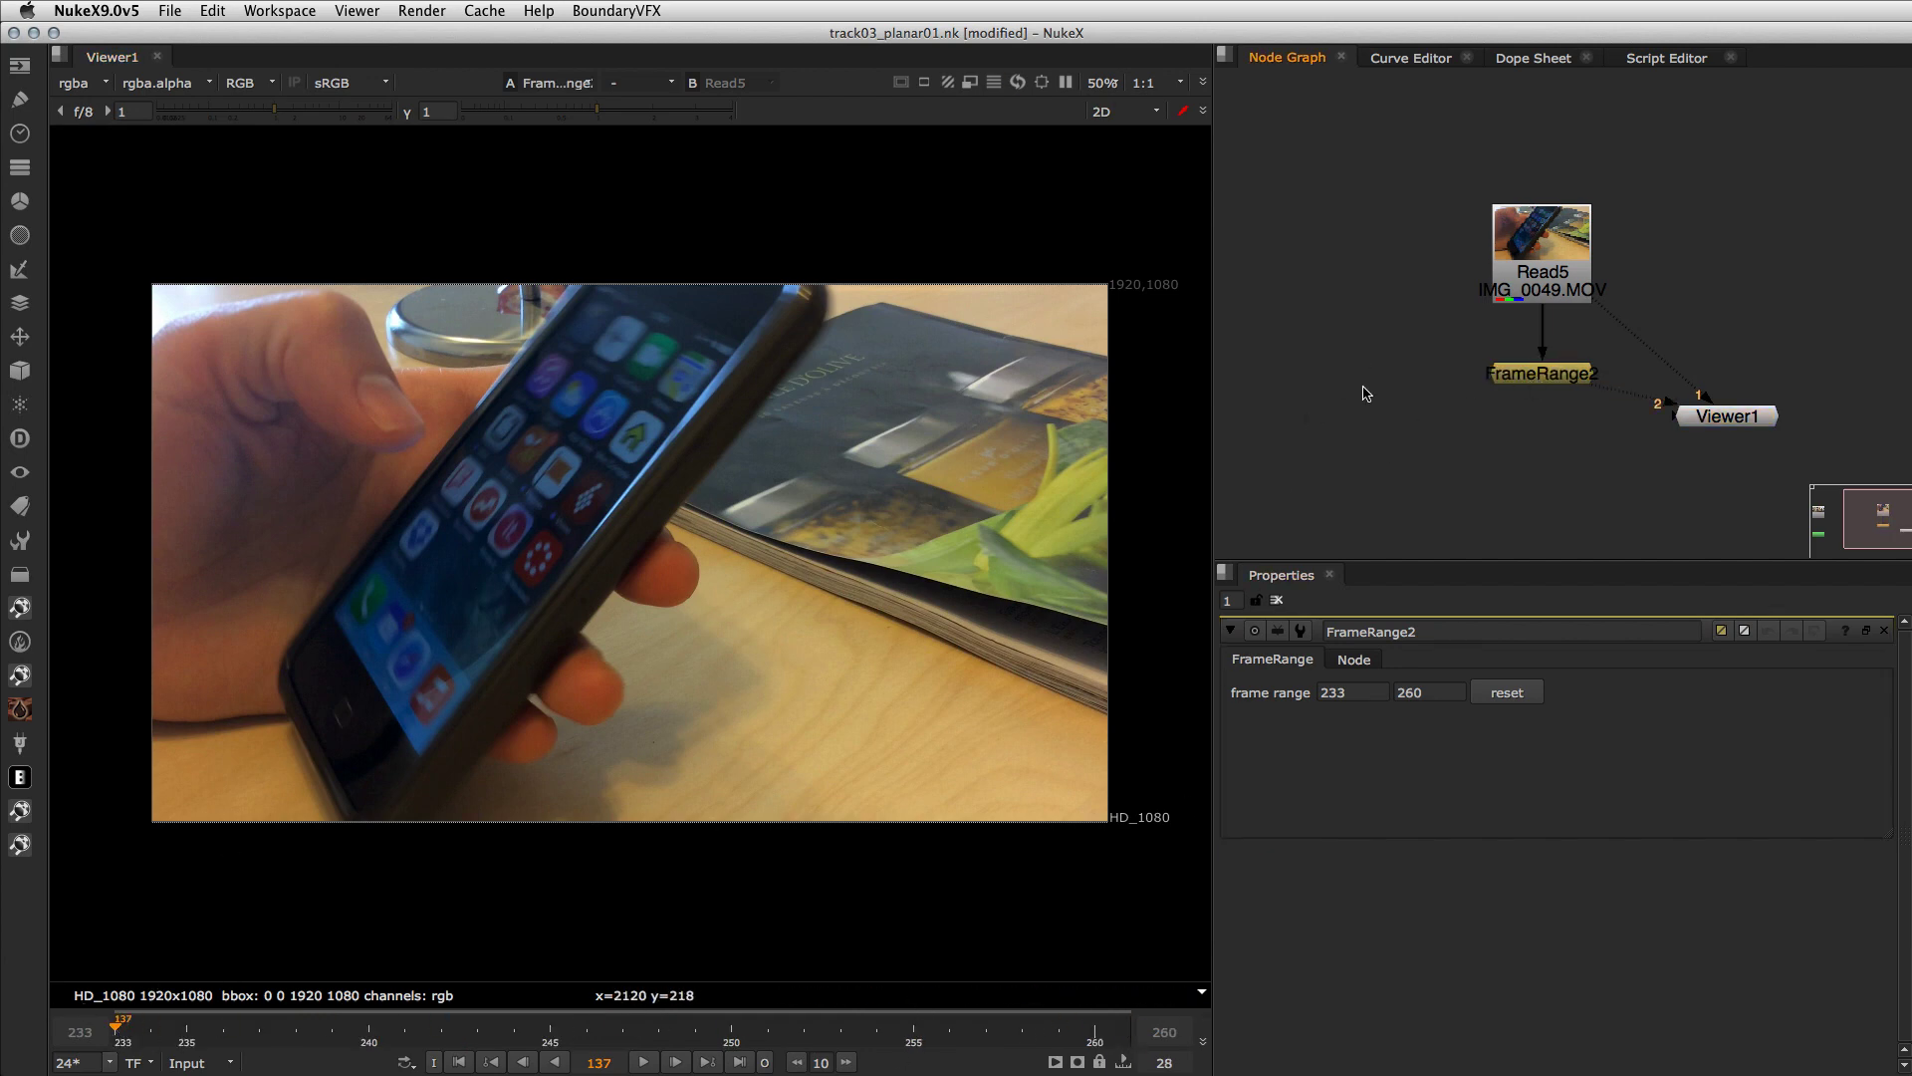
{"action": "key", "text": "l"}
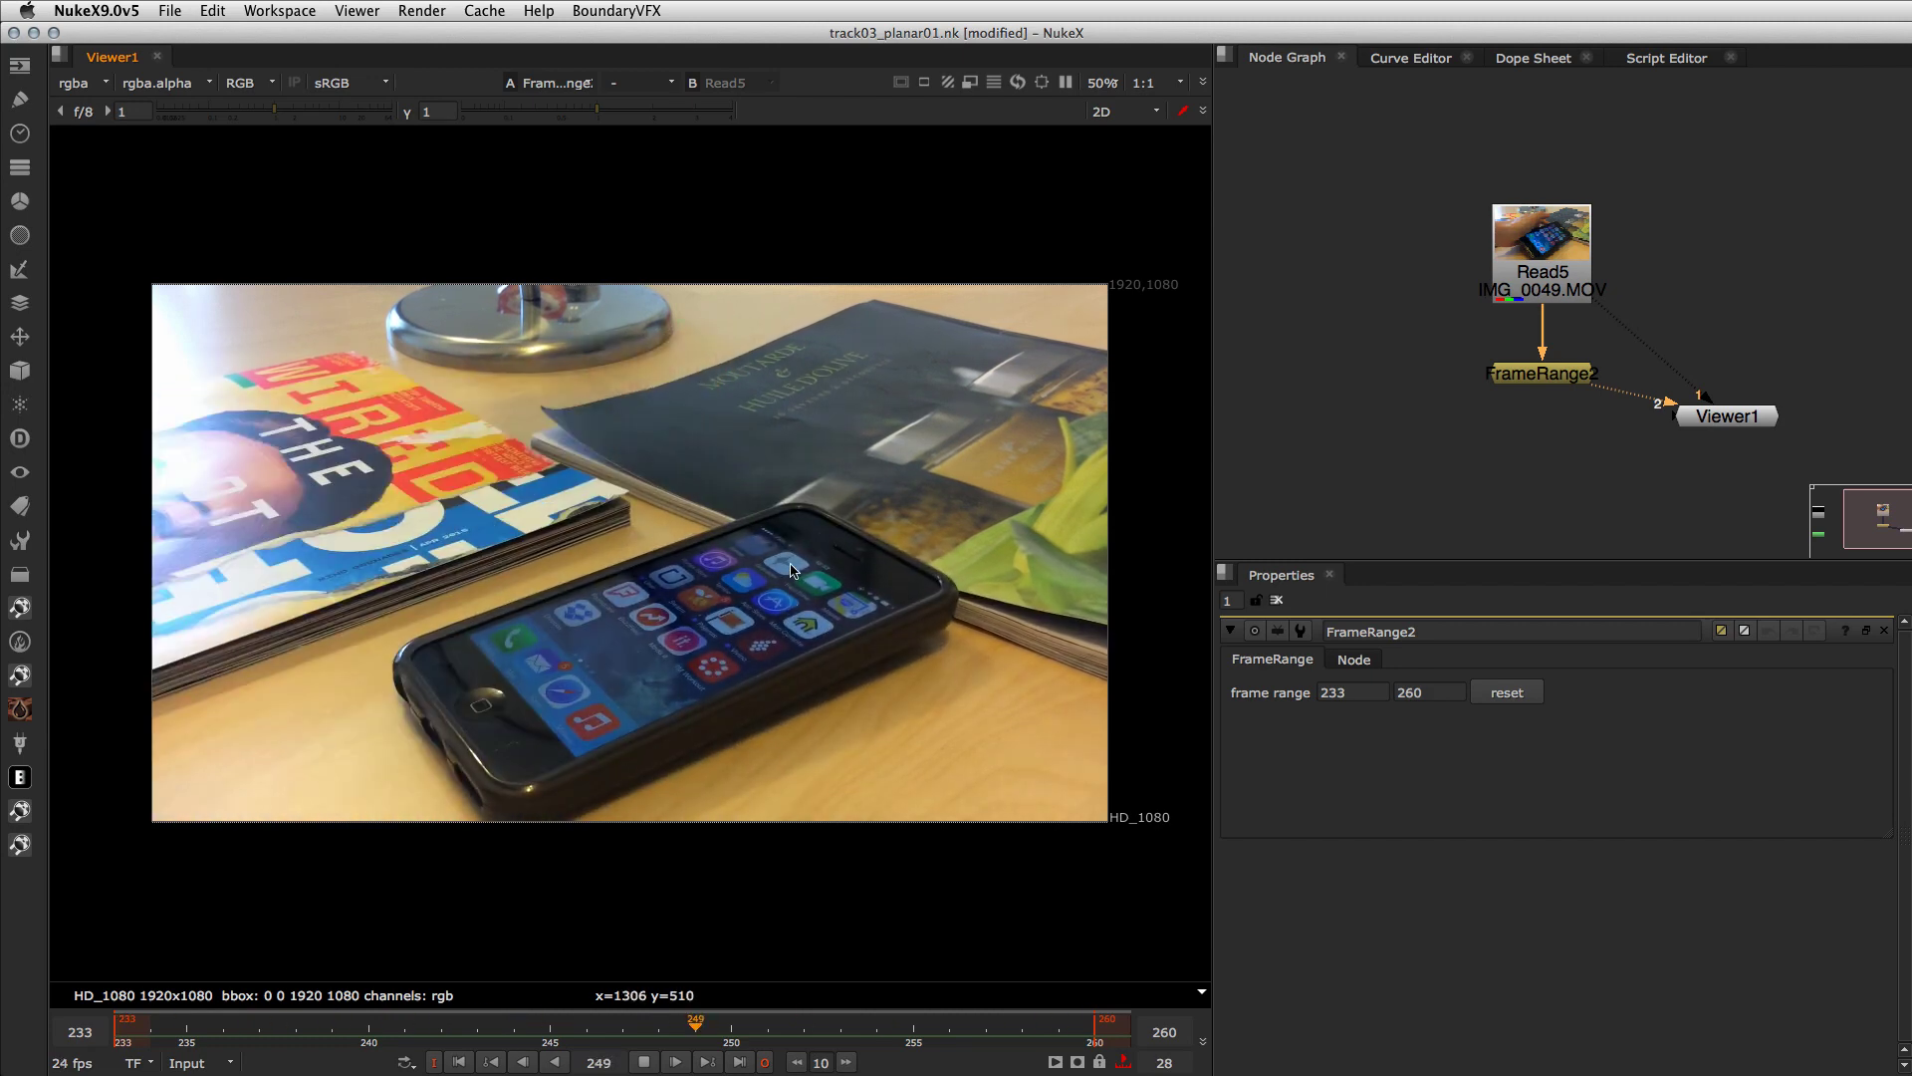
{"action": "left_click", "coordinate": [647, 1063]}
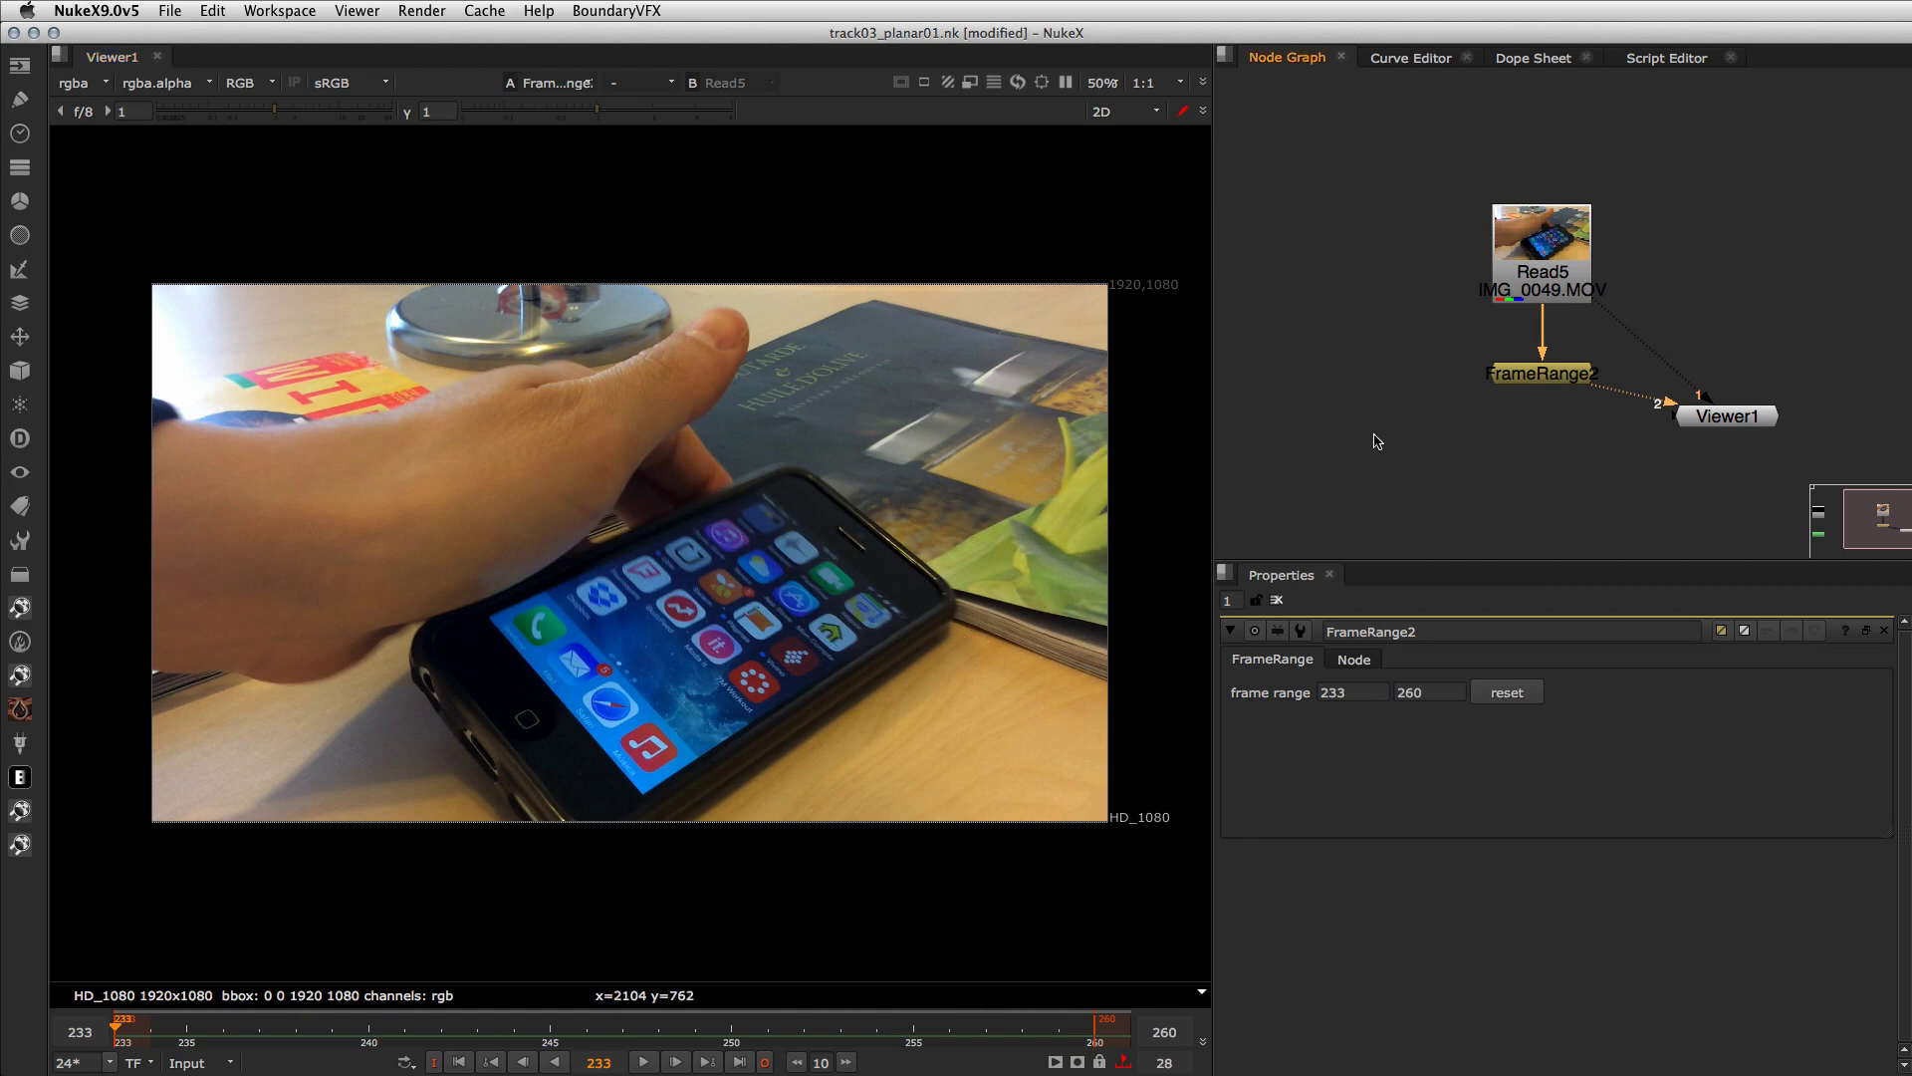
- Add a Roto node, connect its background input to FrameRange2, and place it directly below that node
{"action": "key", "text": "o"}
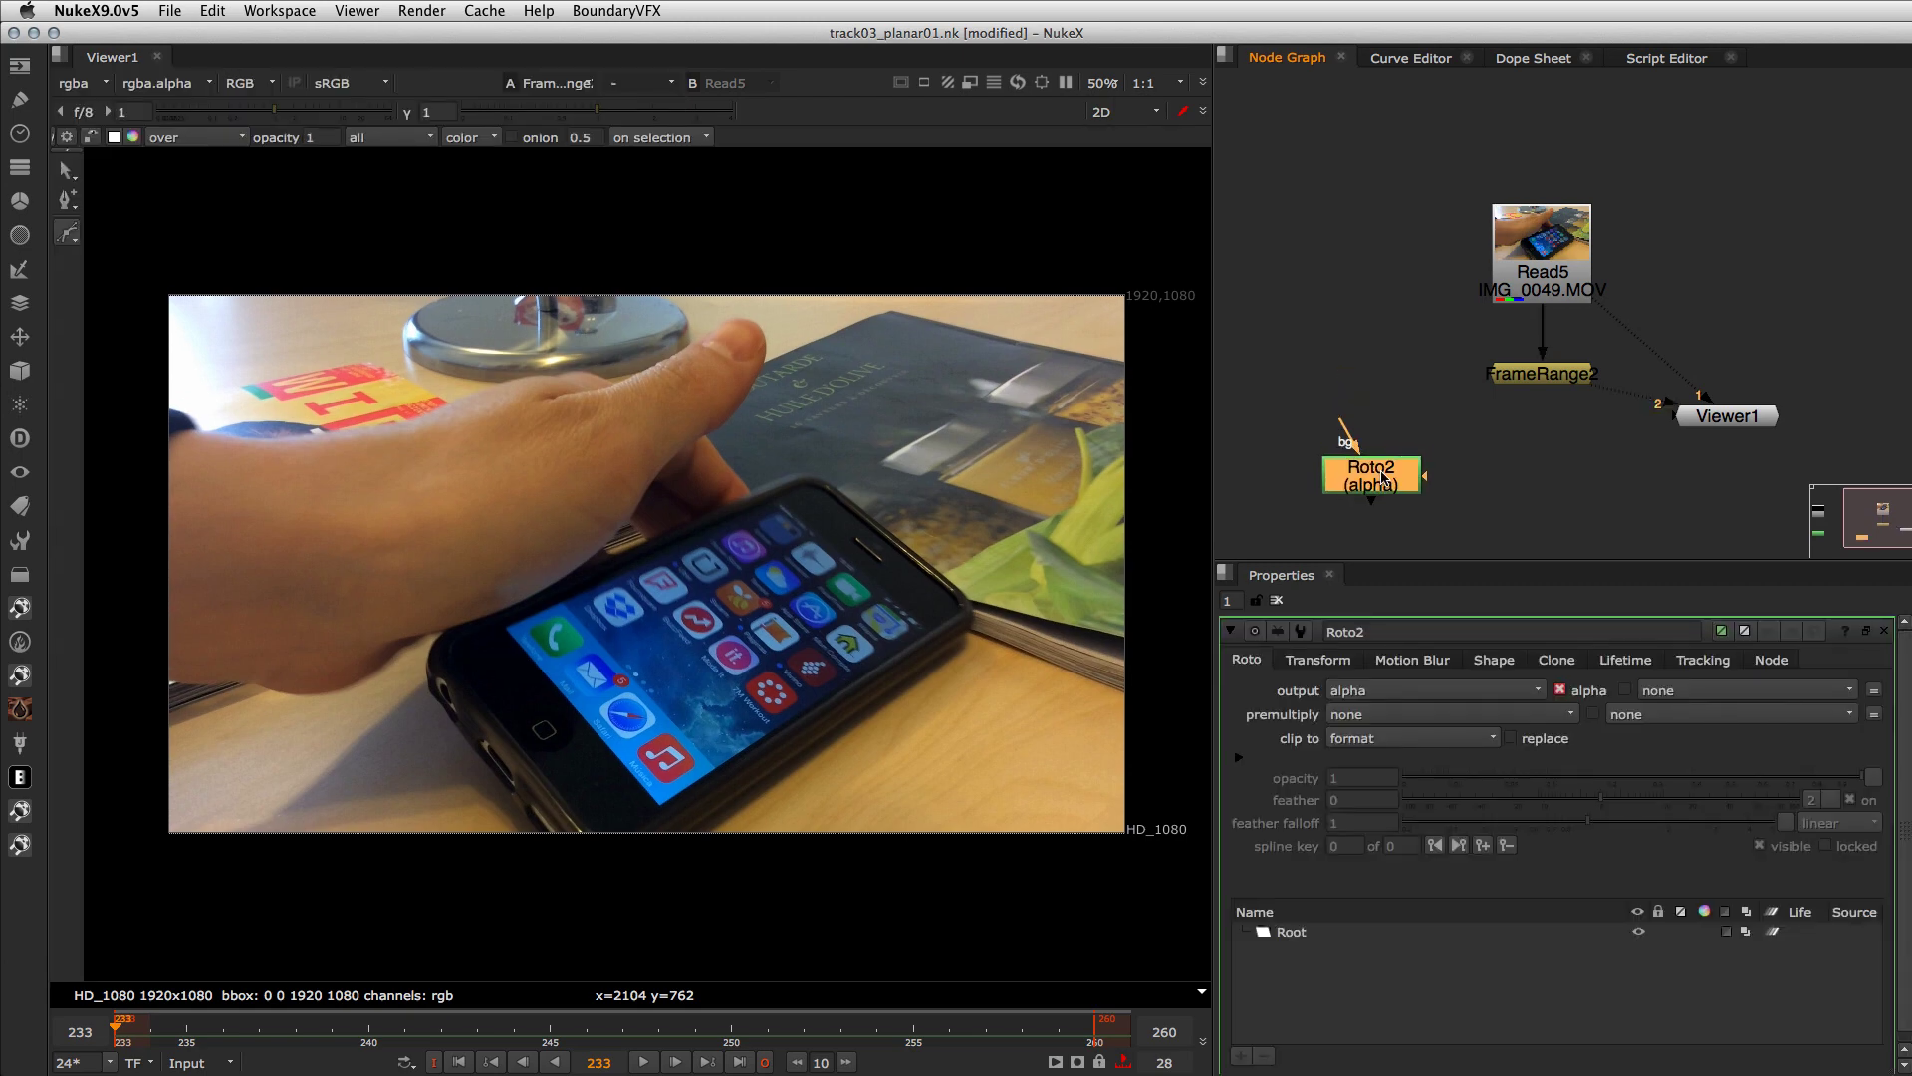
{"action": "left_click_drag", "start_coordinate": [1373, 439], "coordinate": [1541, 376]}
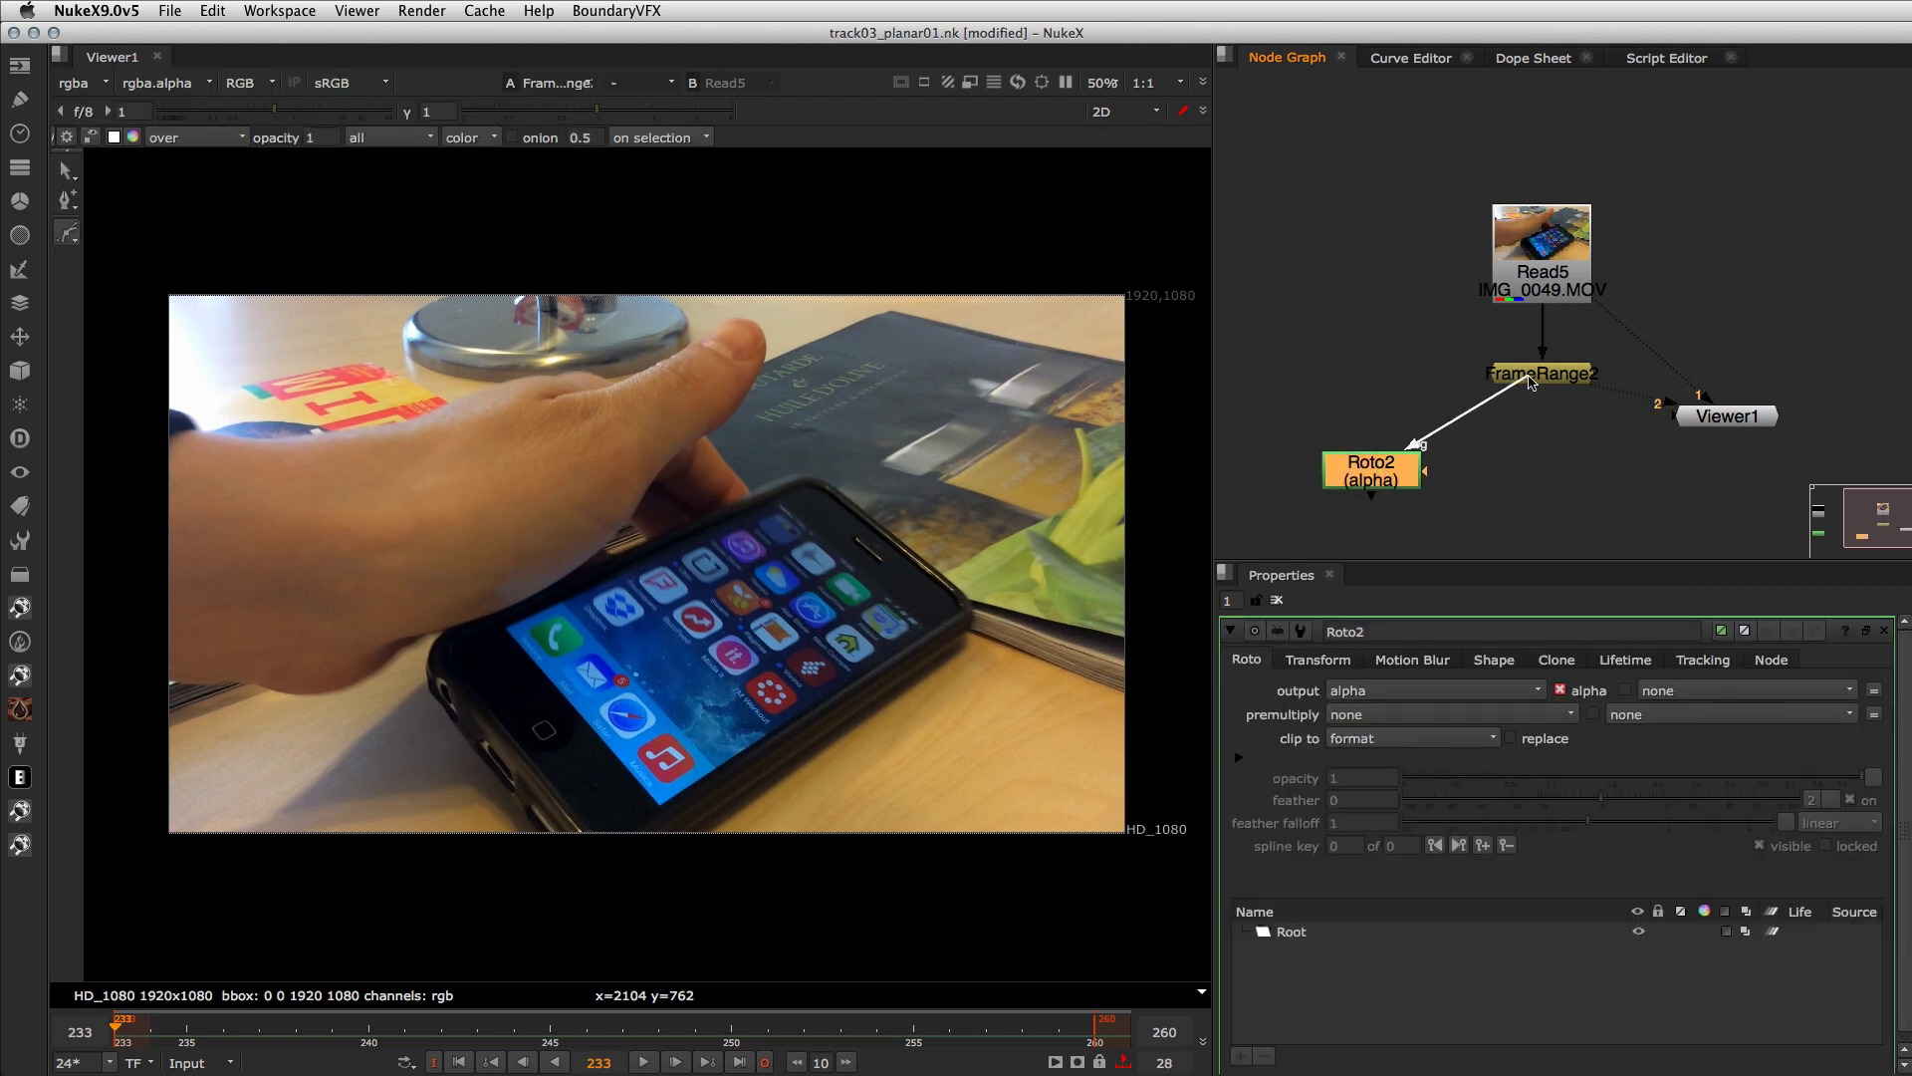
{"action": "left_click_drag", "start_coordinate": [1381, 478], "coordinate": [1552, 480]}
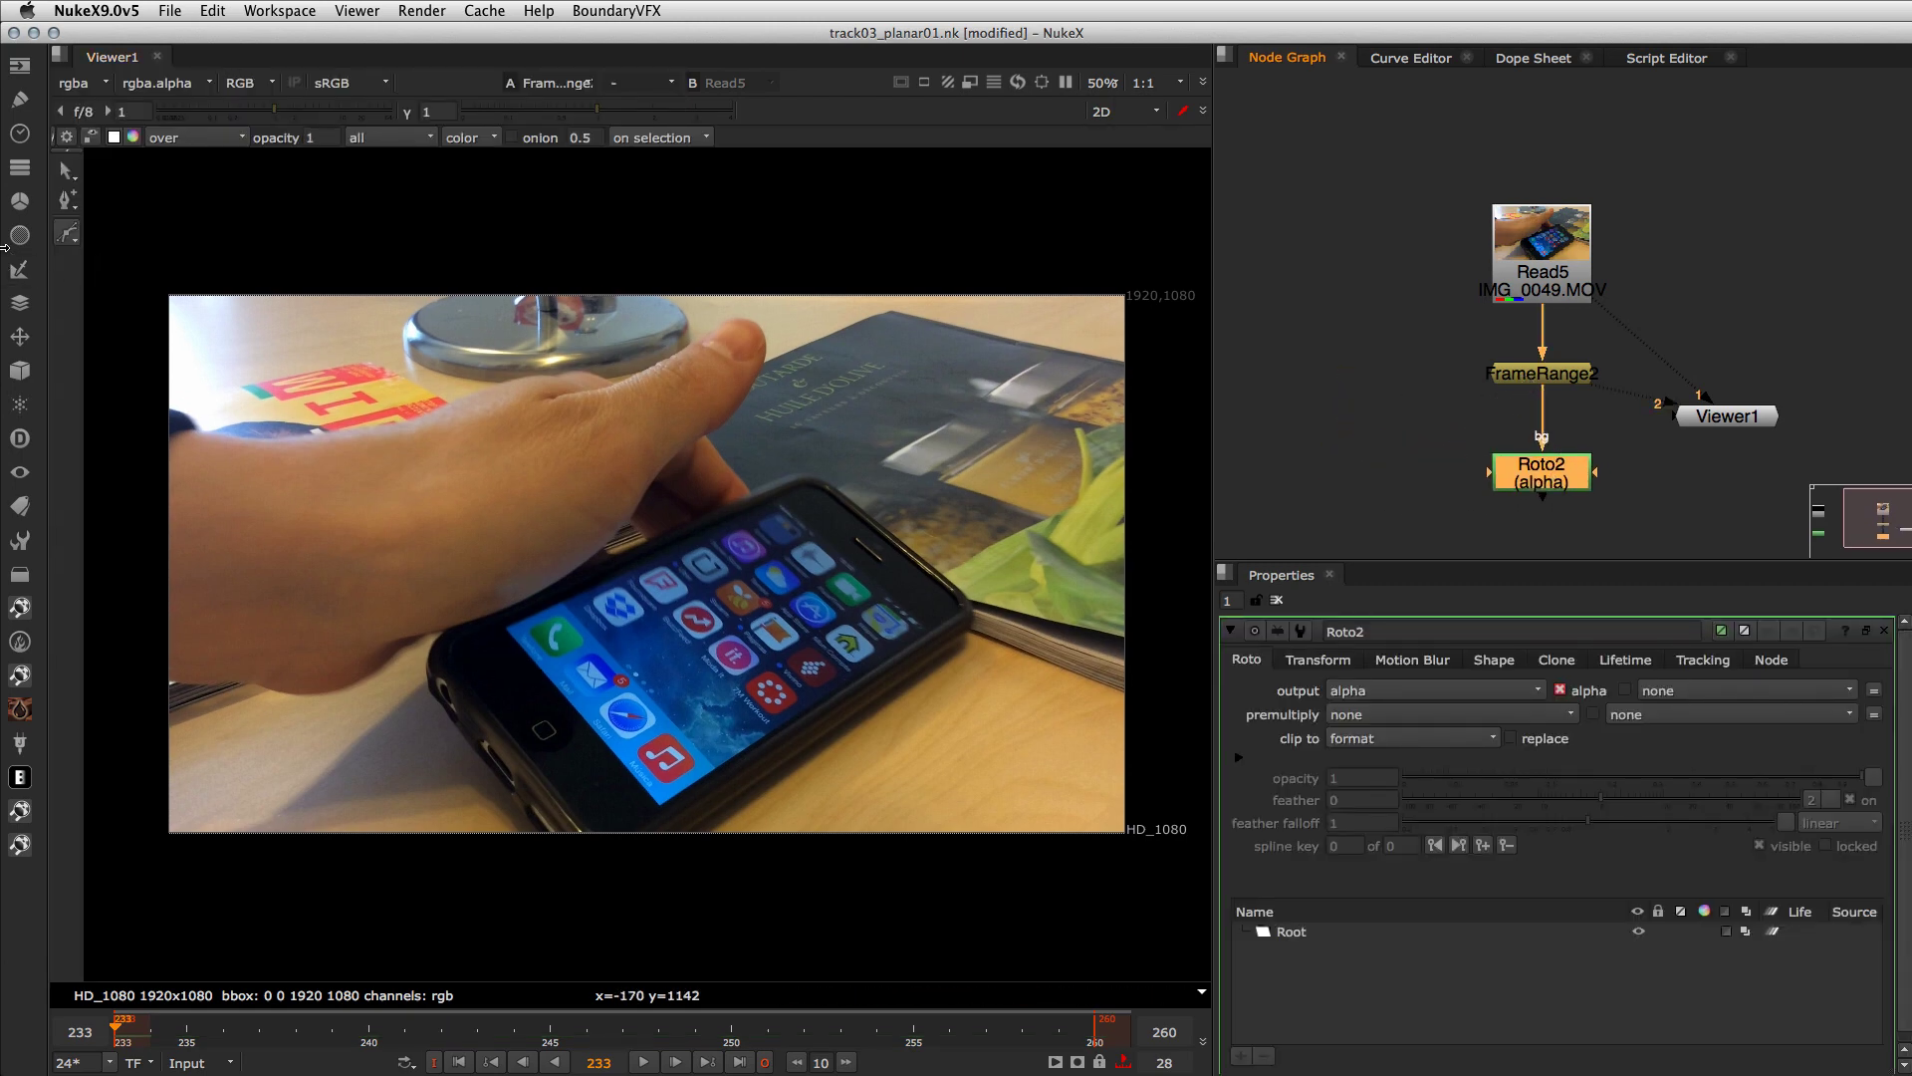
- Draw a closed three-point cusped Bezier shape around the screen corner near the phone's home button at frame 233
{"action": "right_click", "coordinate": [67, 233]}
{"action": "left_click", "coordinate": [112, 261]}
{"action": "left_click", "coordinate": [552, 692]}
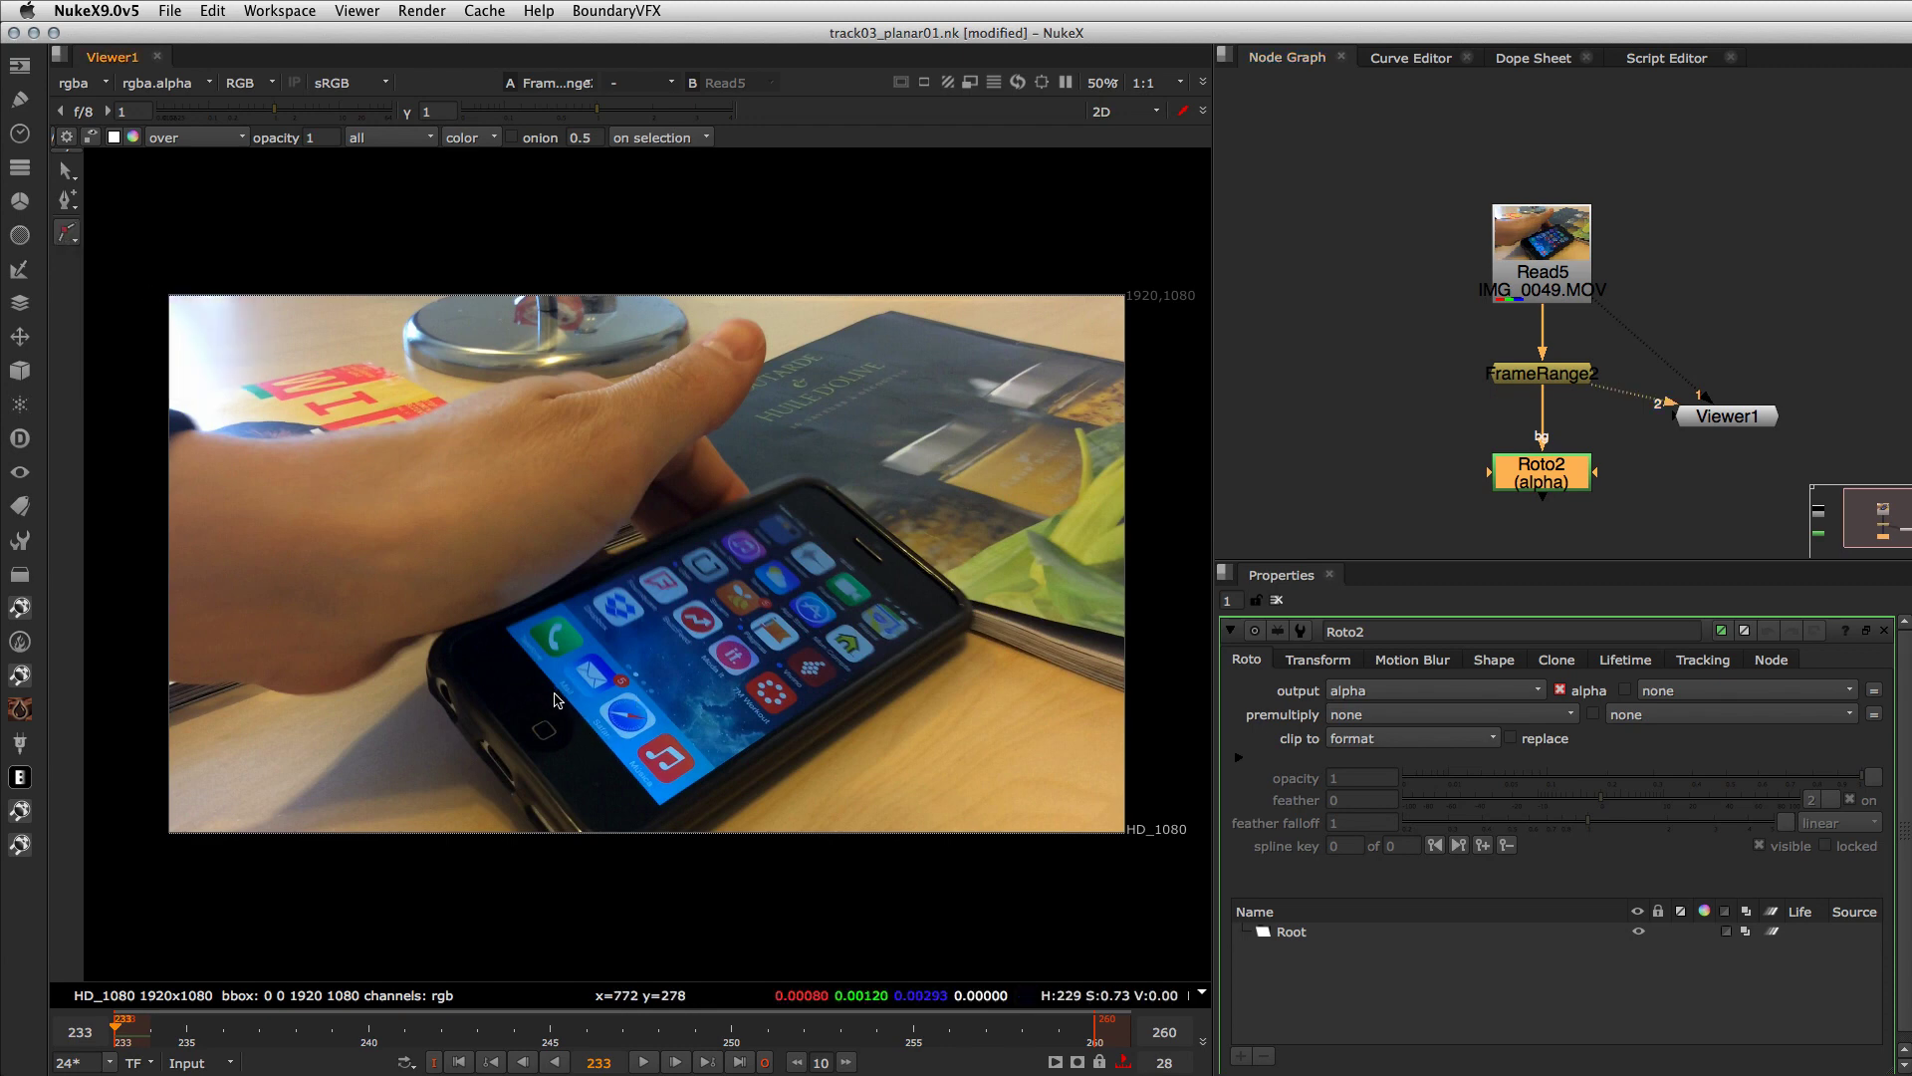
{"action": "left_click", "coordinate": [655, 822]}
{"action": "left_click", "coordinate": [771, 749]}
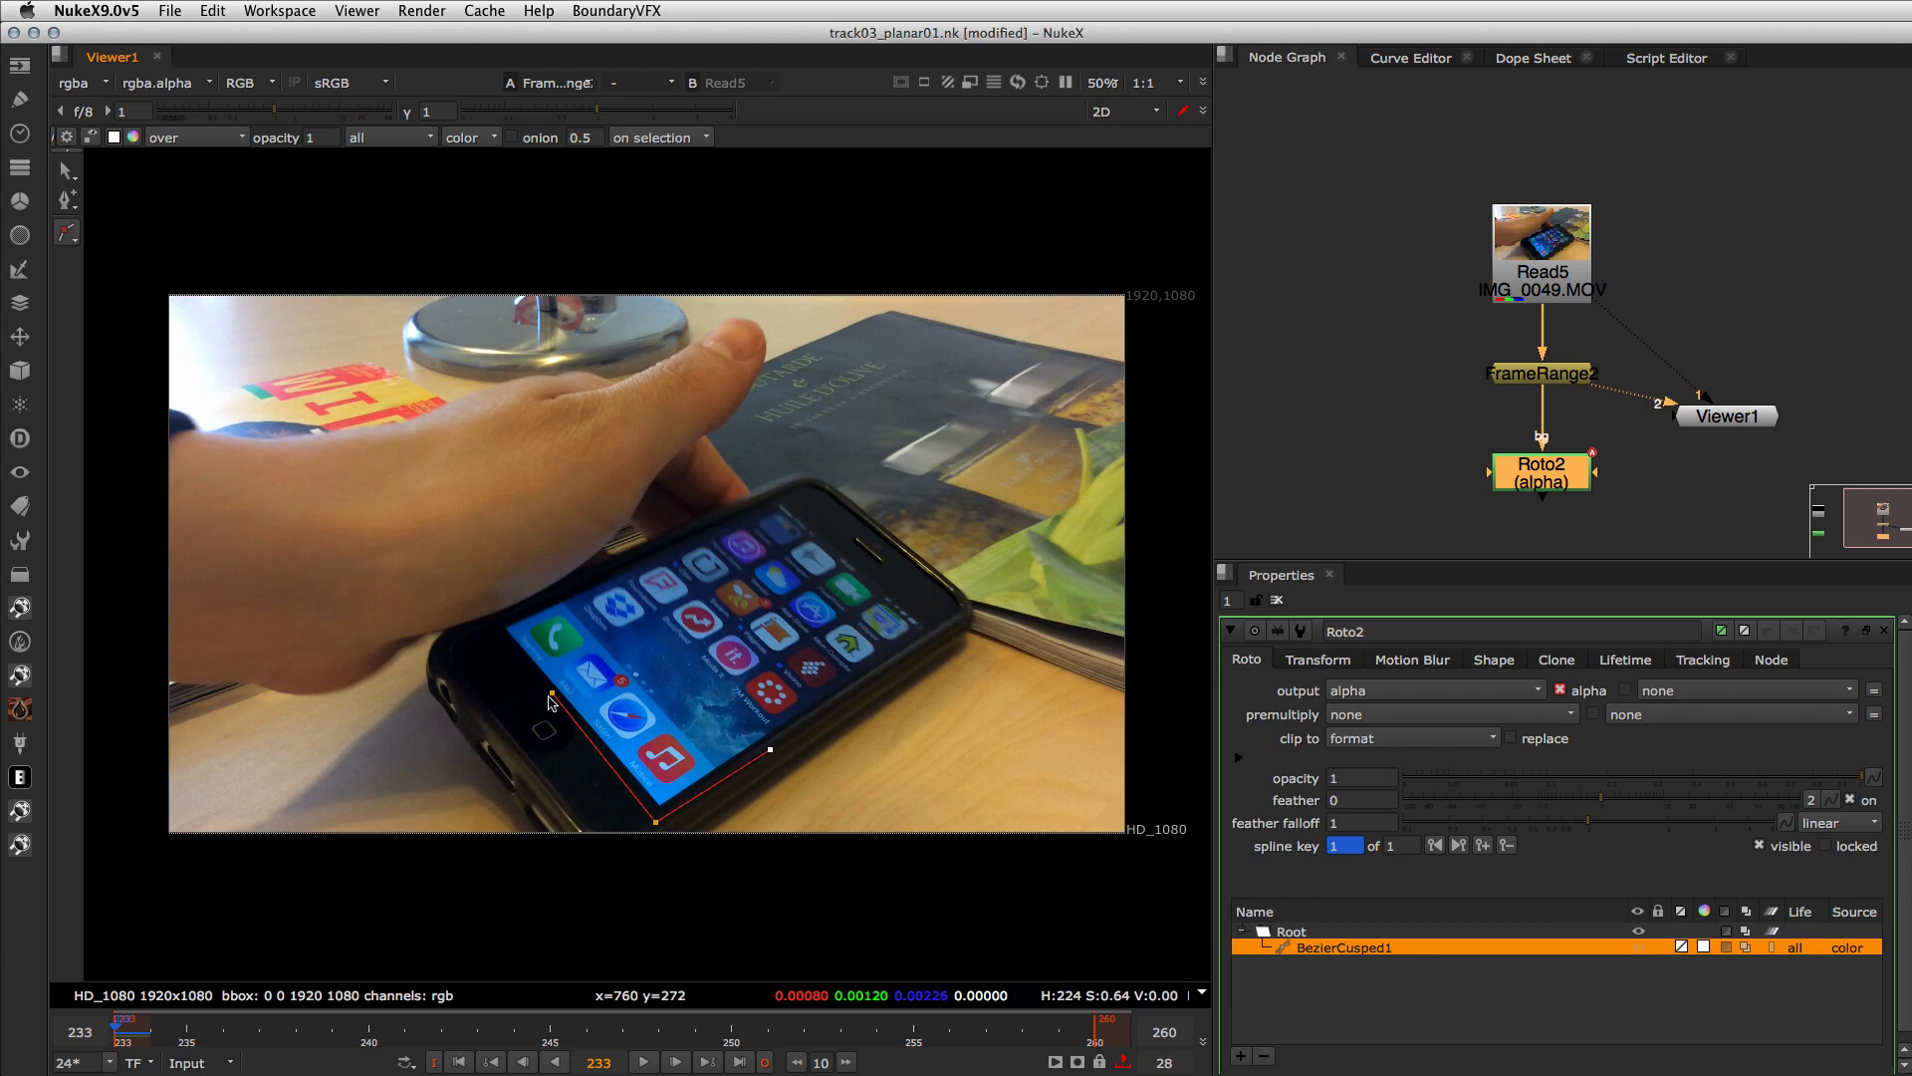
{"action": "key", "text": "Return"}
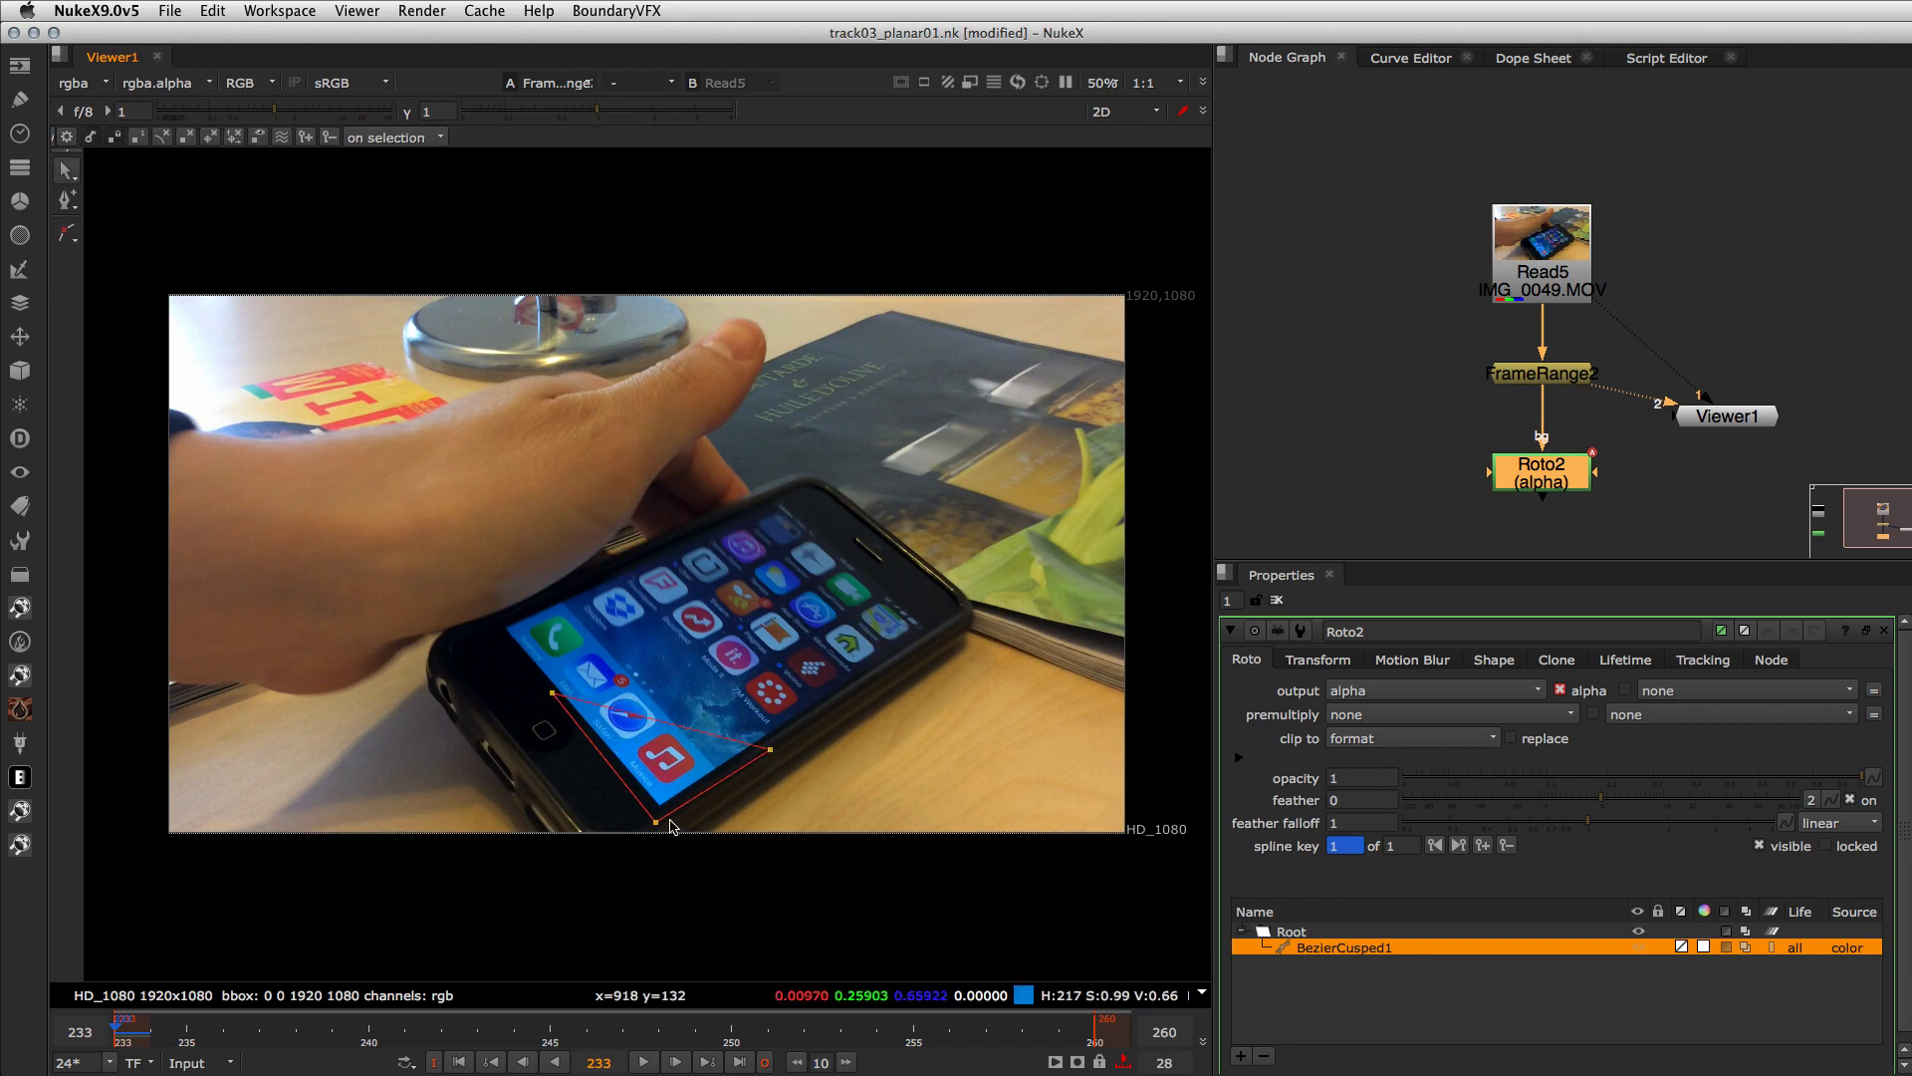
{"action": "right_click", "coordinate": [632, 718]}
{"action": "left_click", "coordinate": [565, 667]}
{"action": "left_click", "coordinate": [449, 619]}
- Select the BezierCusped1 shape and planar-track it forward from frame 233 through frame 260
{"action": "scroll", "coordinate": [600, 641], "scroll_direction": "up", "scroll_amount": 1}
{"action": "left_click_drag", "start_coordinate": [655, 445], "coordinate": [601, 202]}
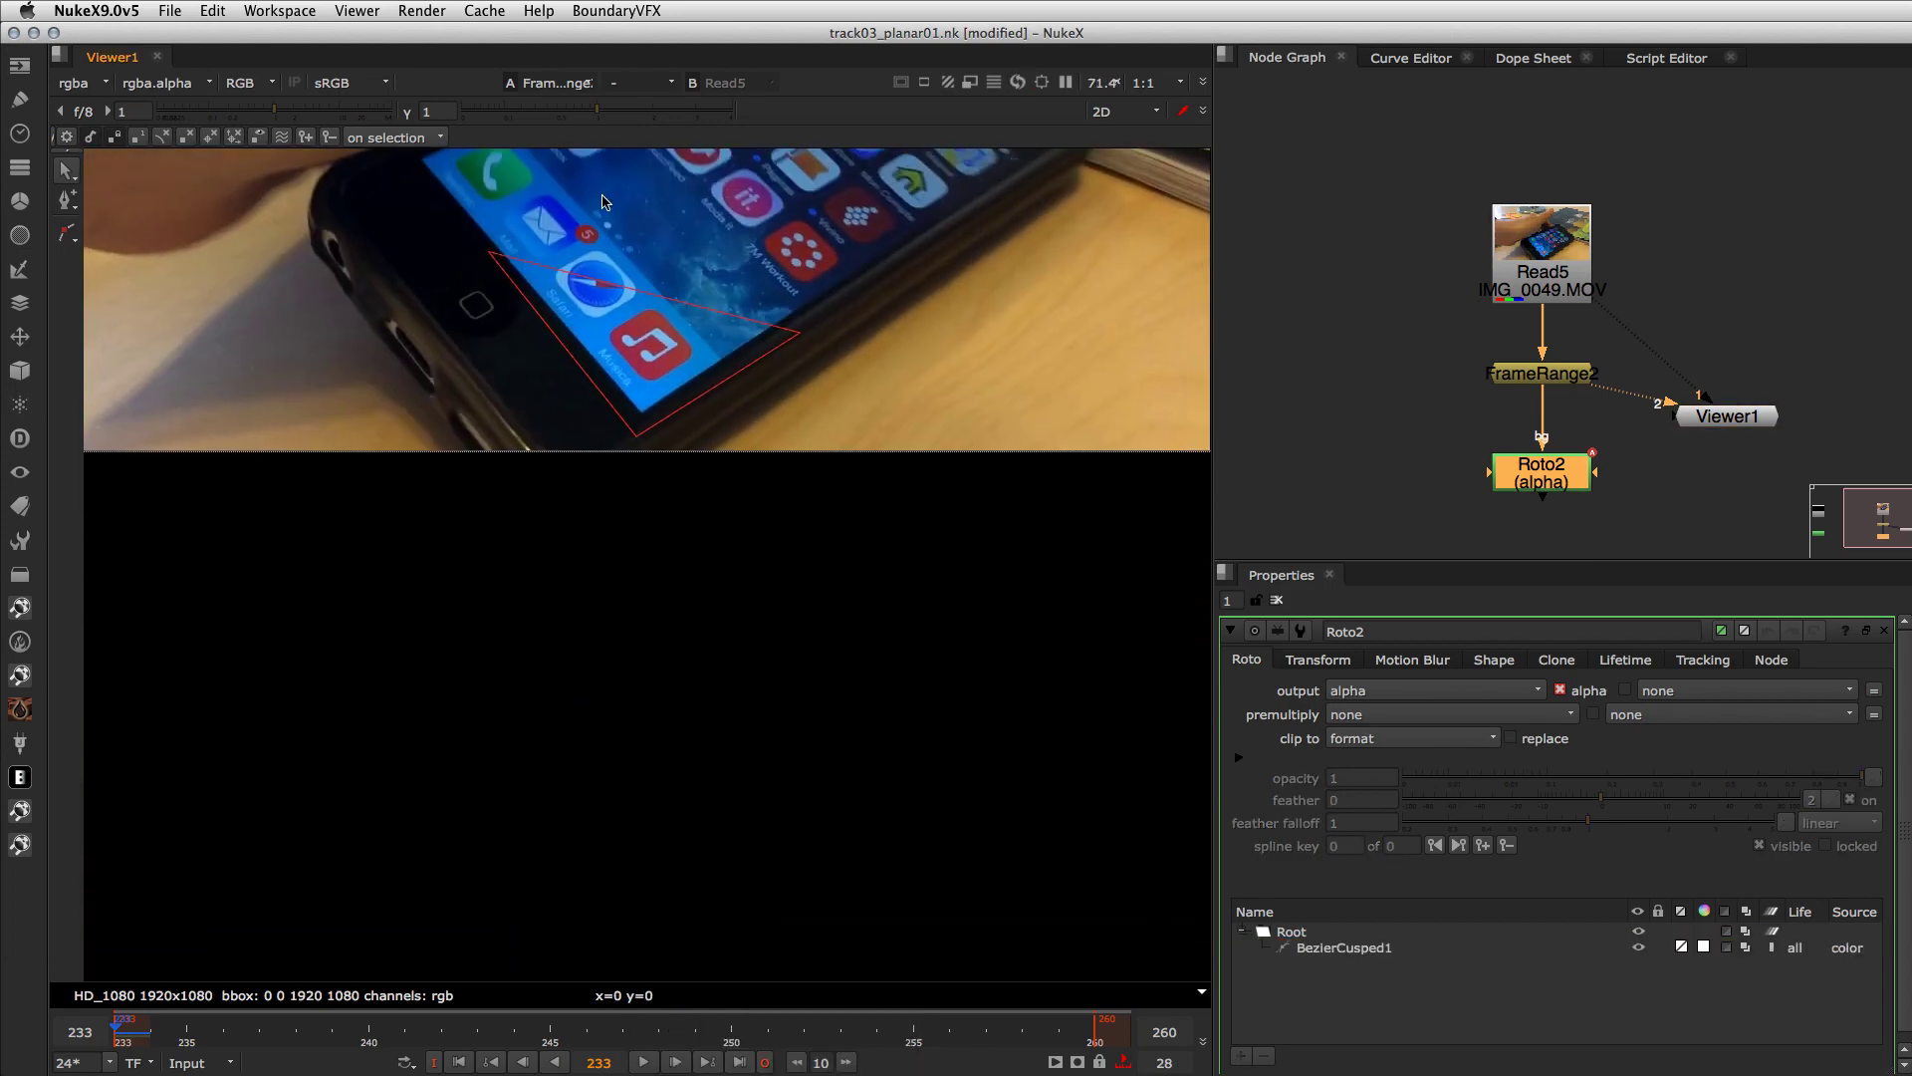
{"action": "right_click", "coordinate": [611, 289]}
{"action": "left_click", "coordinate": [525, 265]}
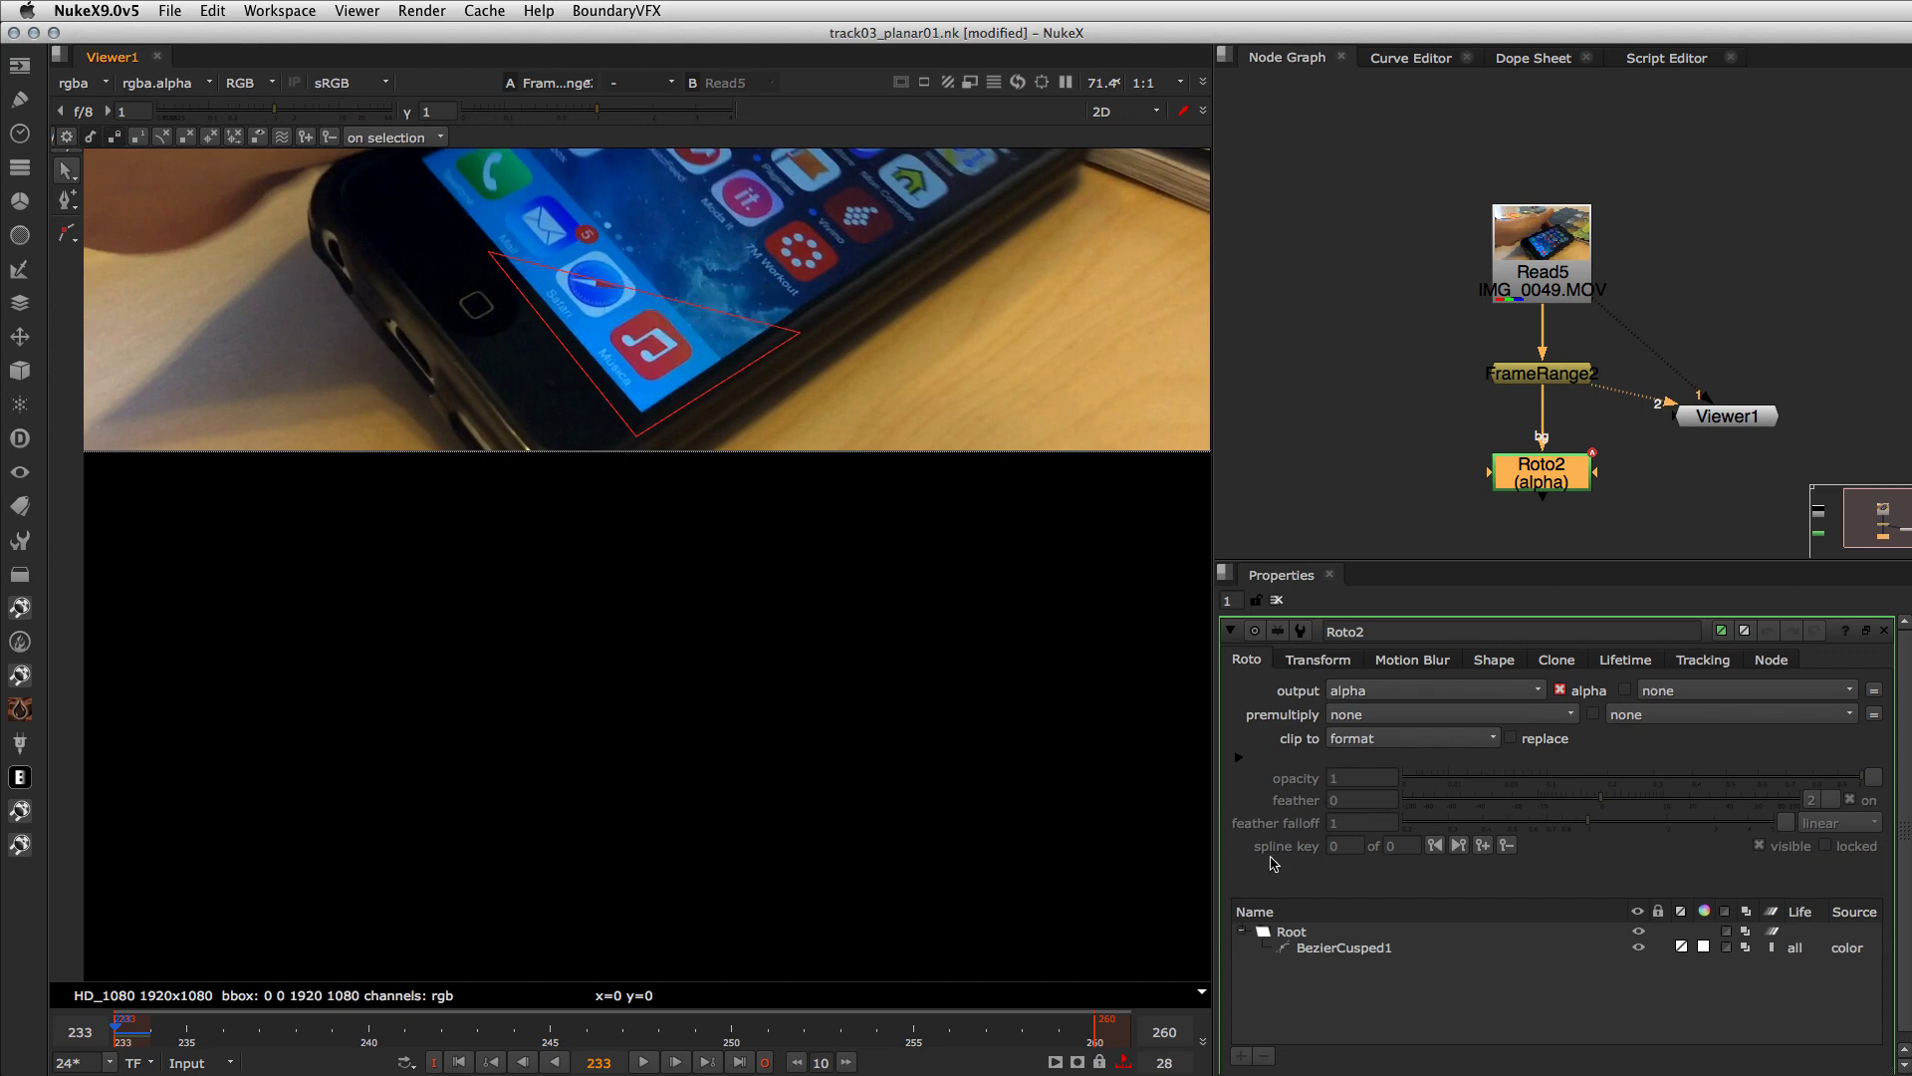
{"action": "left_click", "coordinate": [1332, 950]}
{"action": "right_click", "coordinate": [602, 285]}
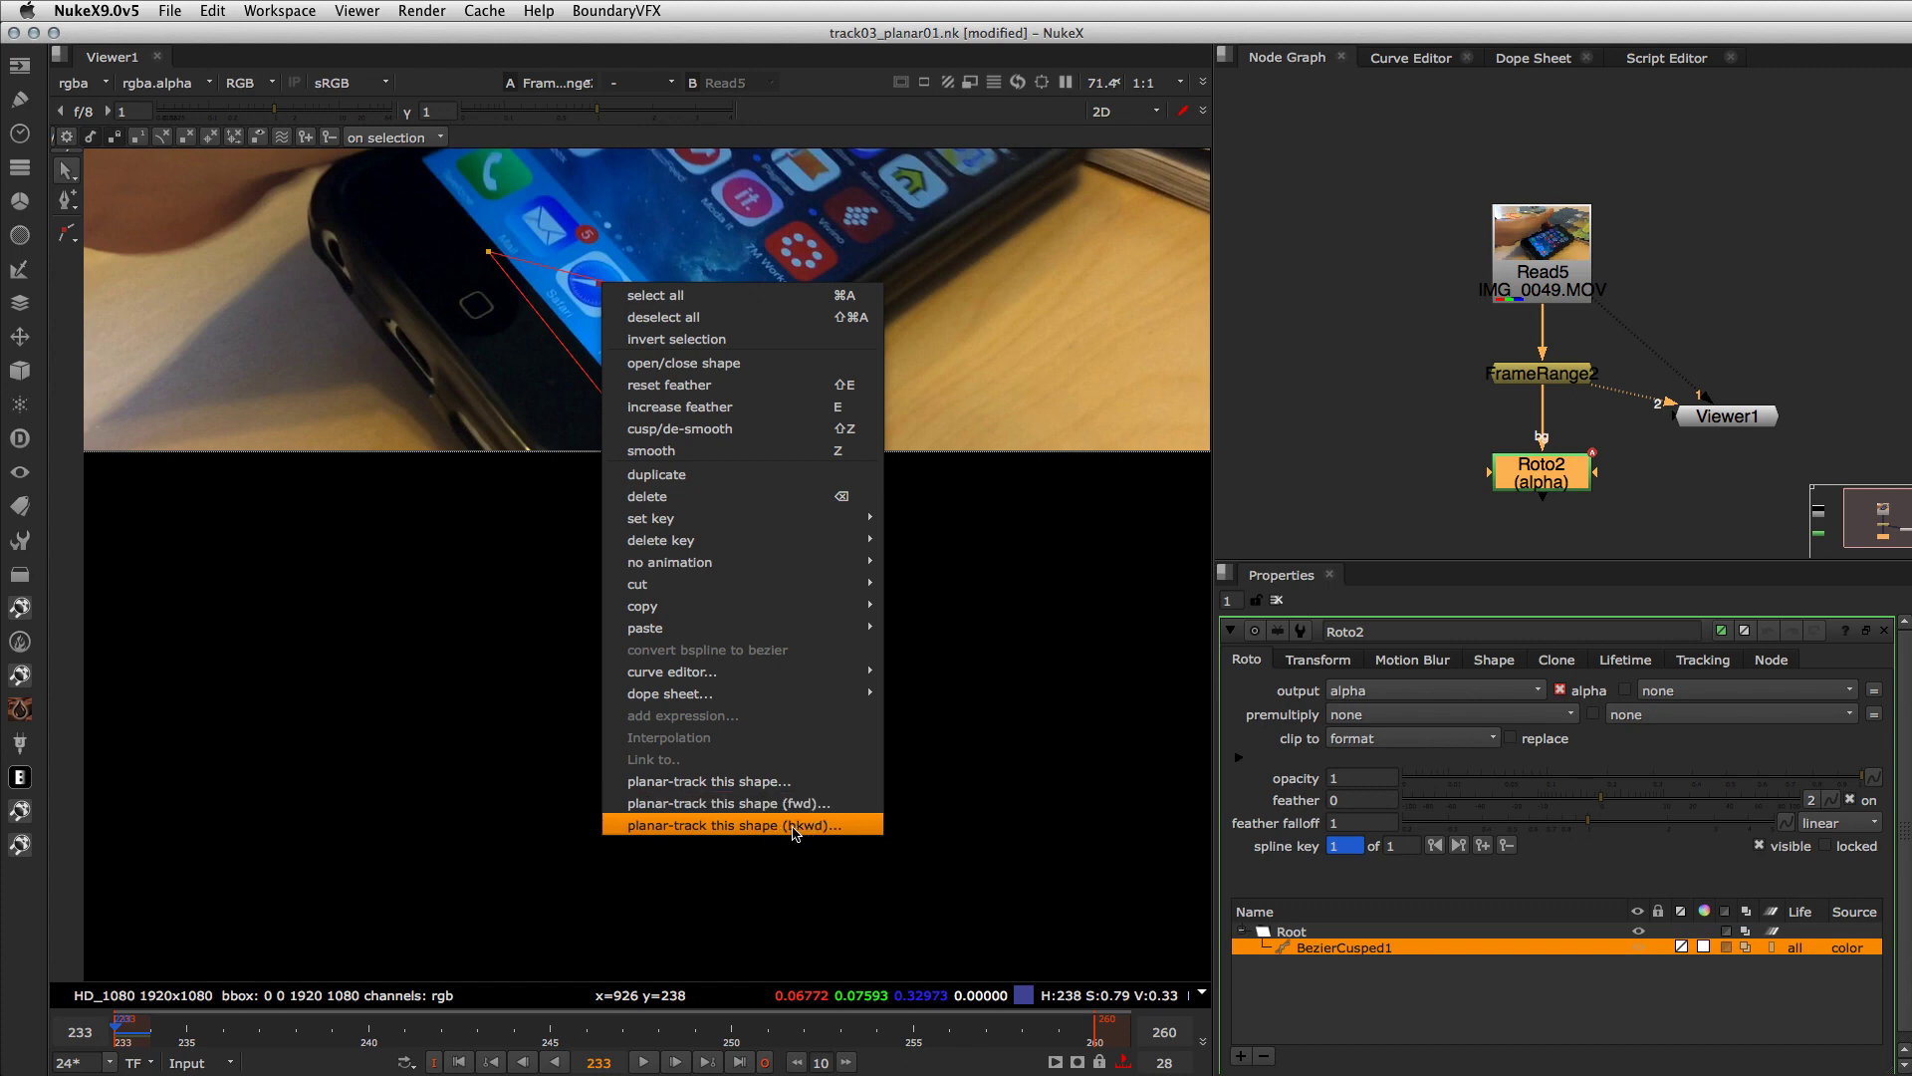
{"action": "left_click", "coordinate": [705, 804]}
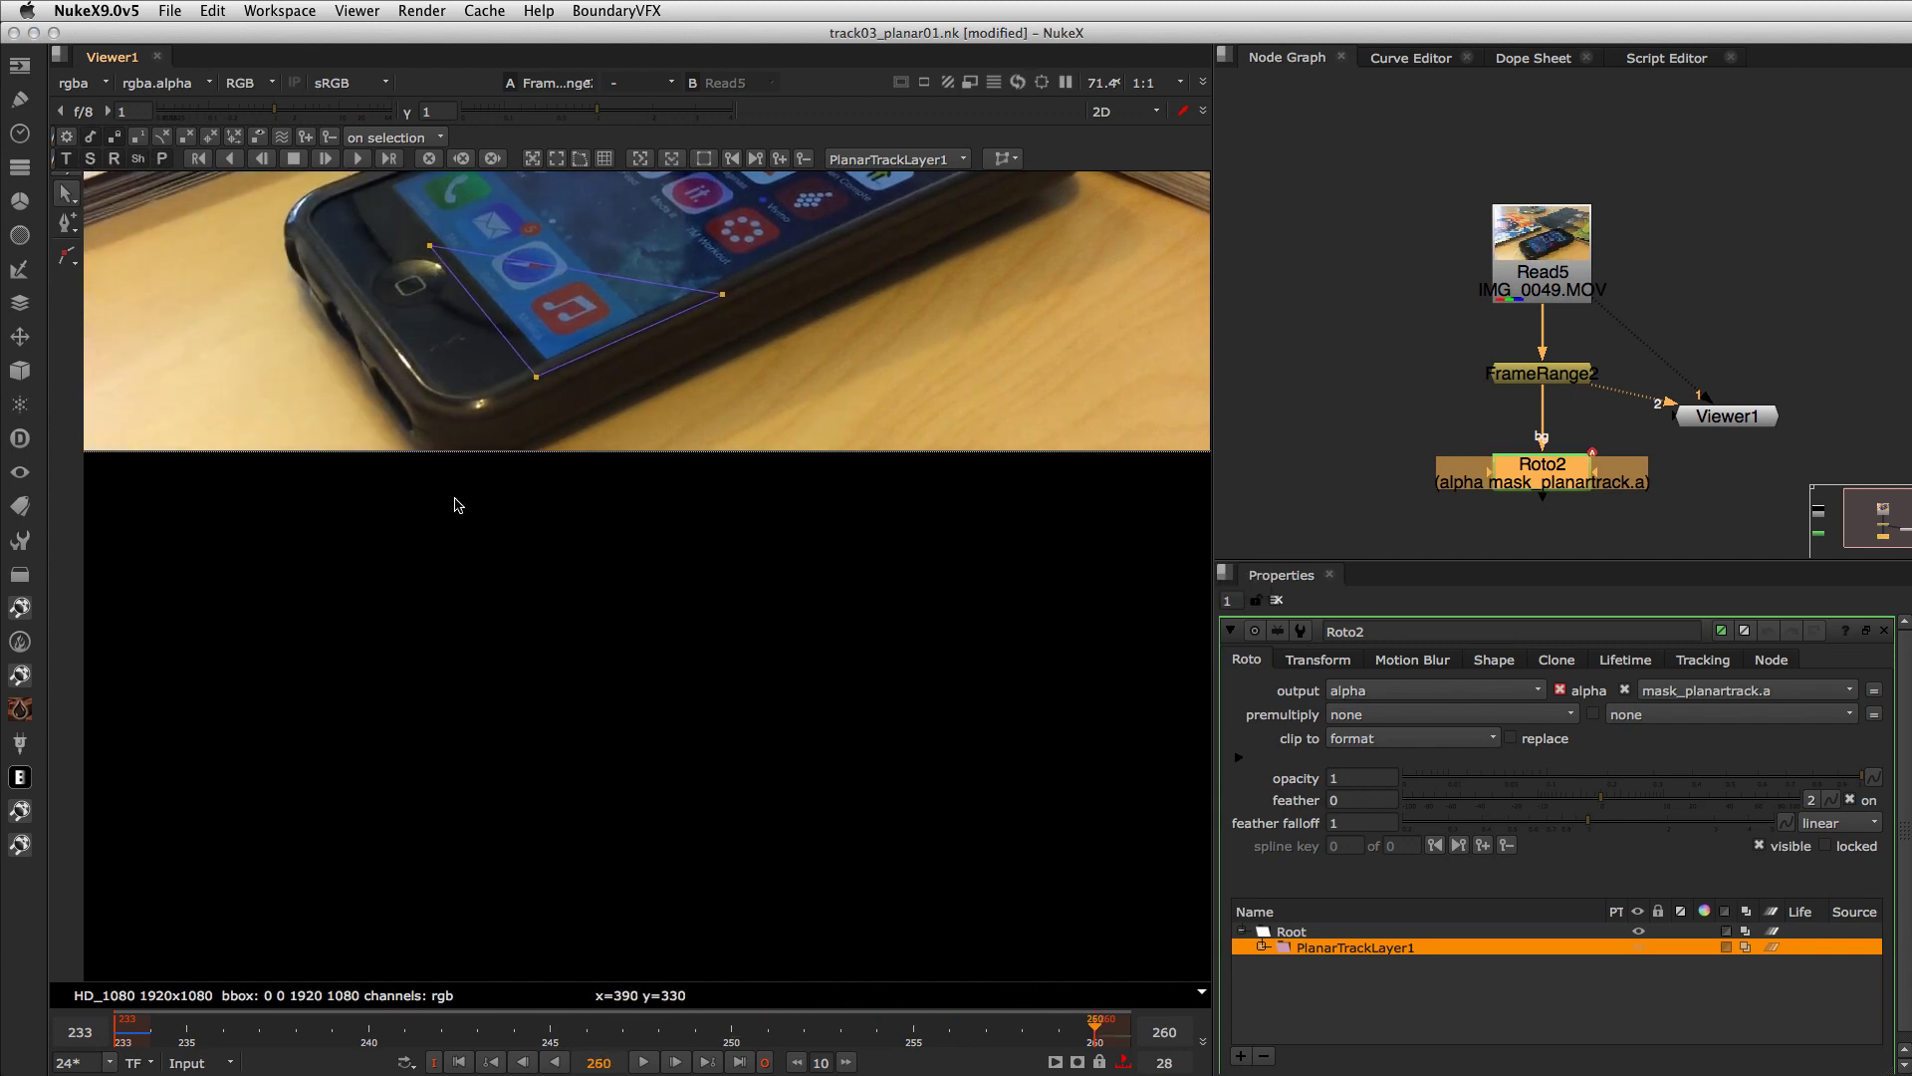
{"action": "left_click_drag", "start_coordinate": [569, 364], "coordinate": [662, 685]}
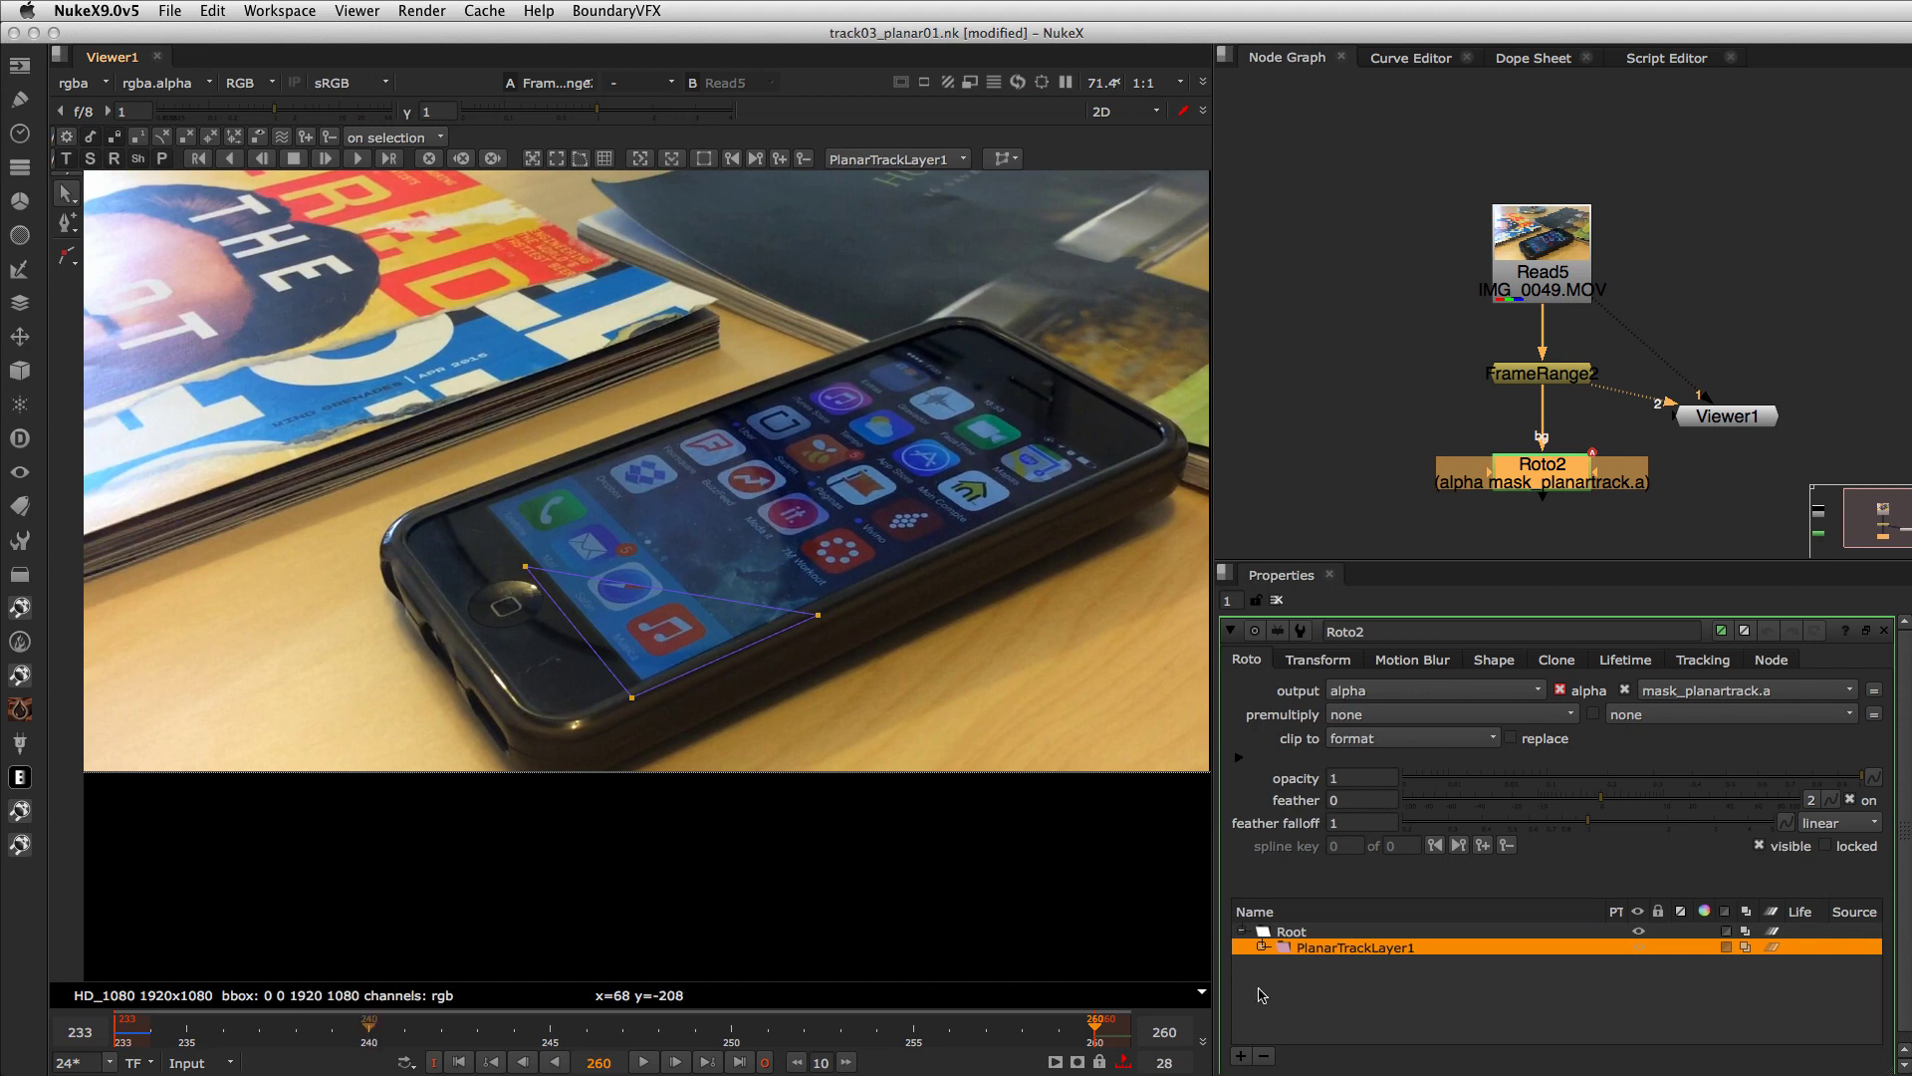
- Expand PlanarTrackLayer1, select BezierCusped1, and display its tracked plane with corner points and motion trails at frame 233
{"action": "left_click", "coordinate": [1261, 948]}
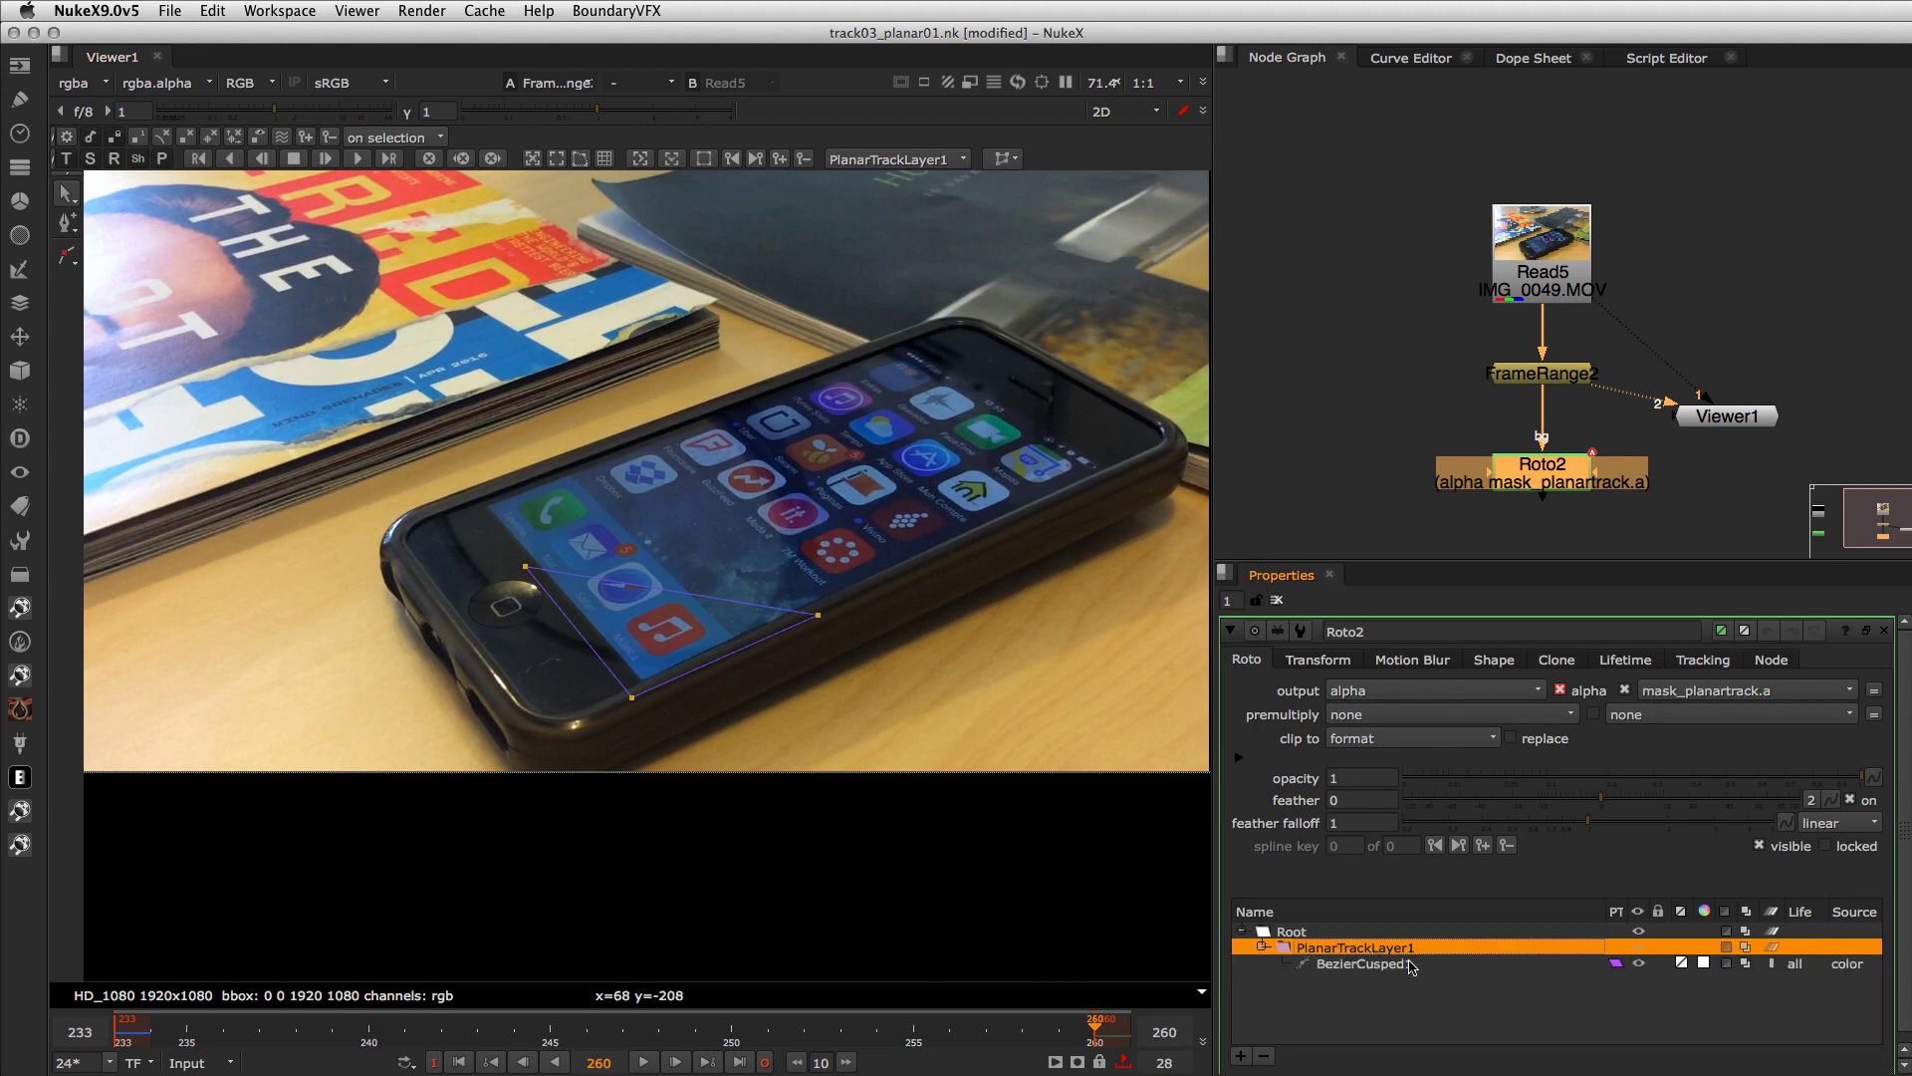
{"action": "left_click", "coordinate": [1377, 966]}
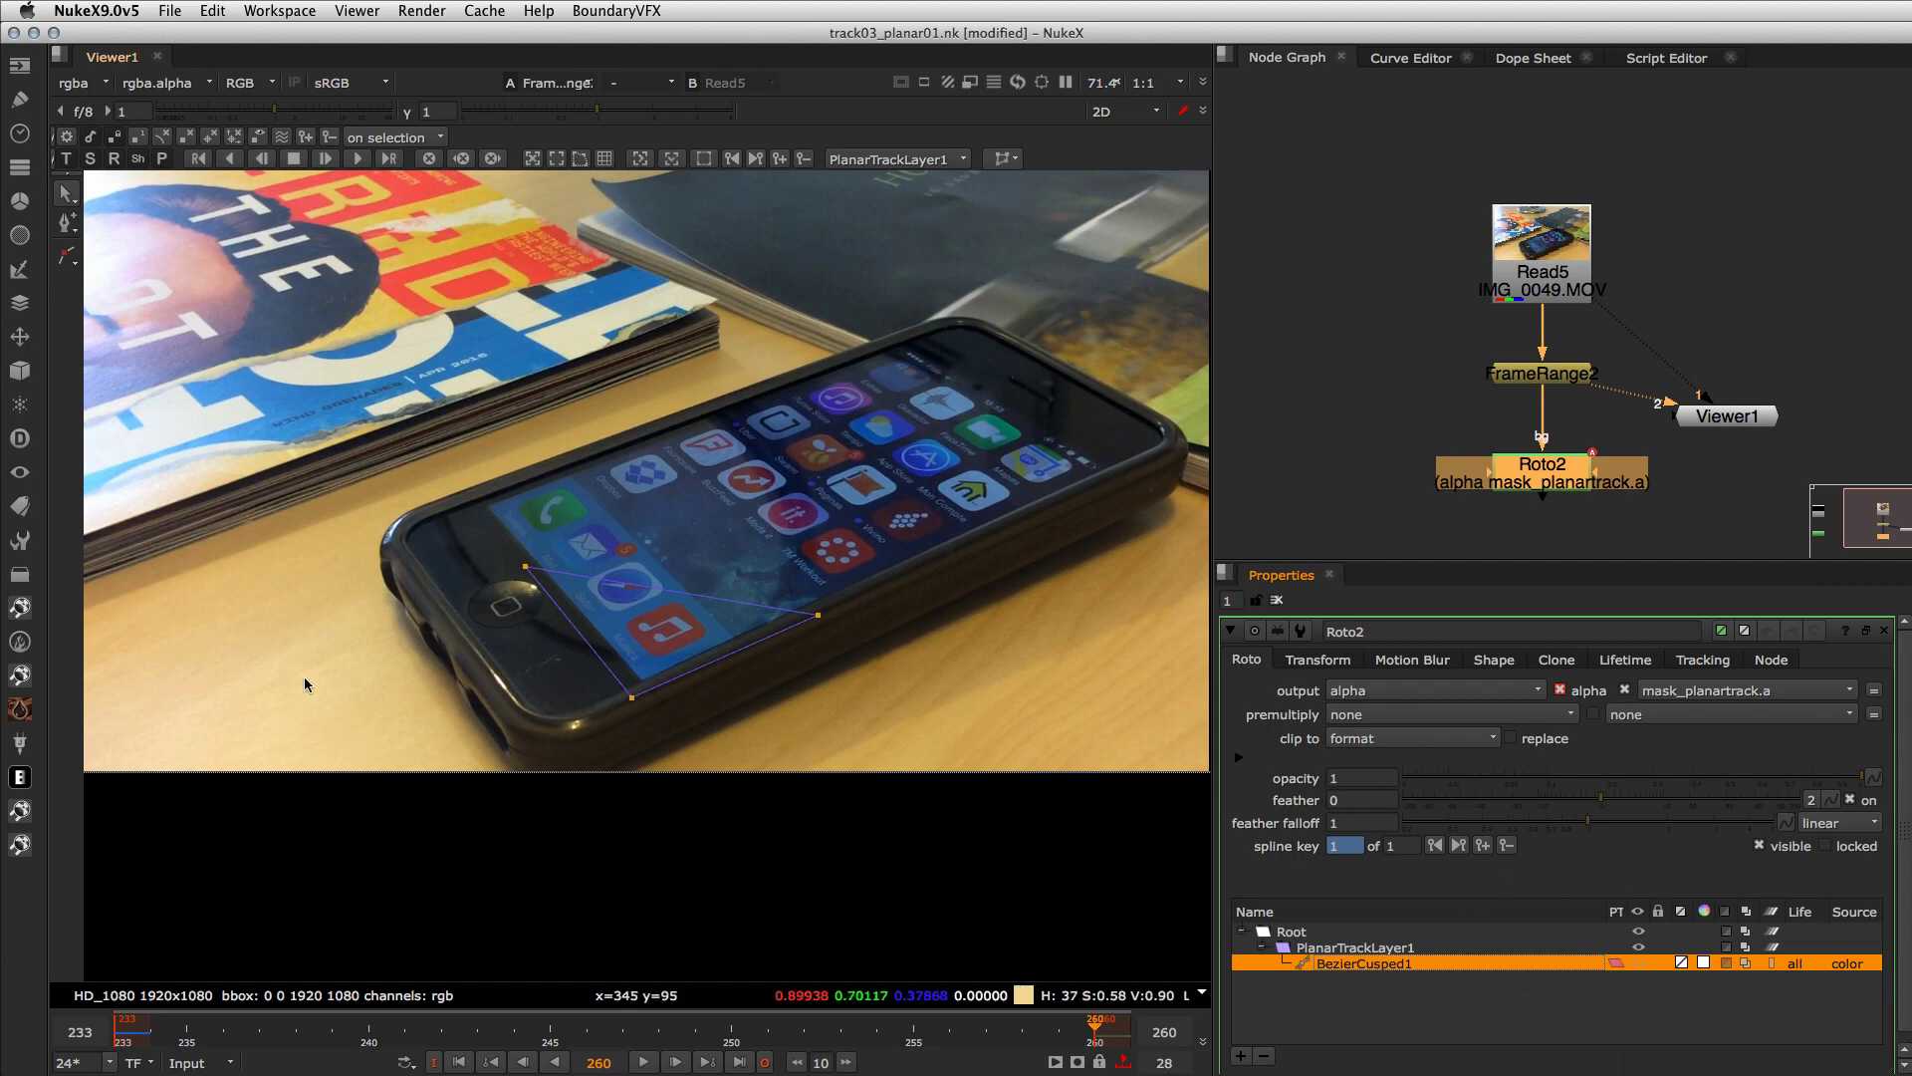
{"action": "left_click", "coordinate": [537, 160]}
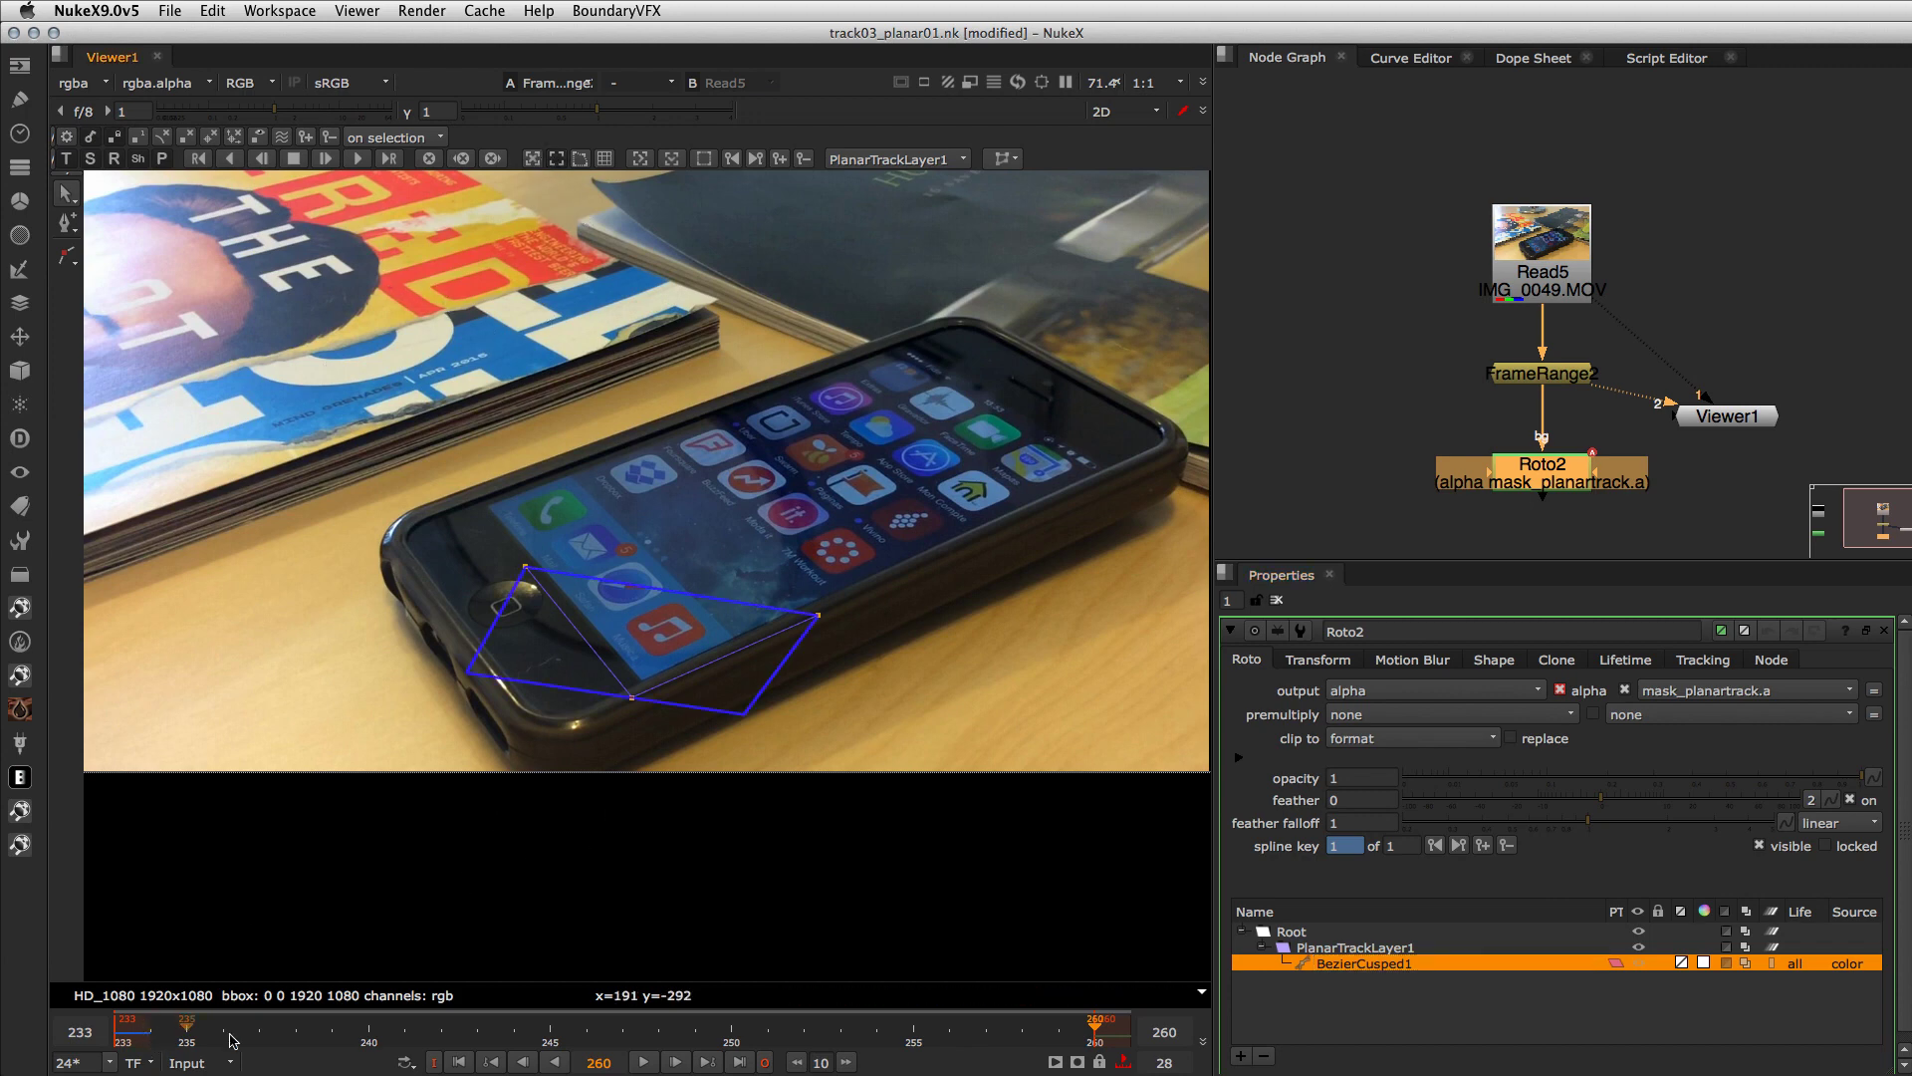
{"action": "left_click", "coordinate": [641, 158]}
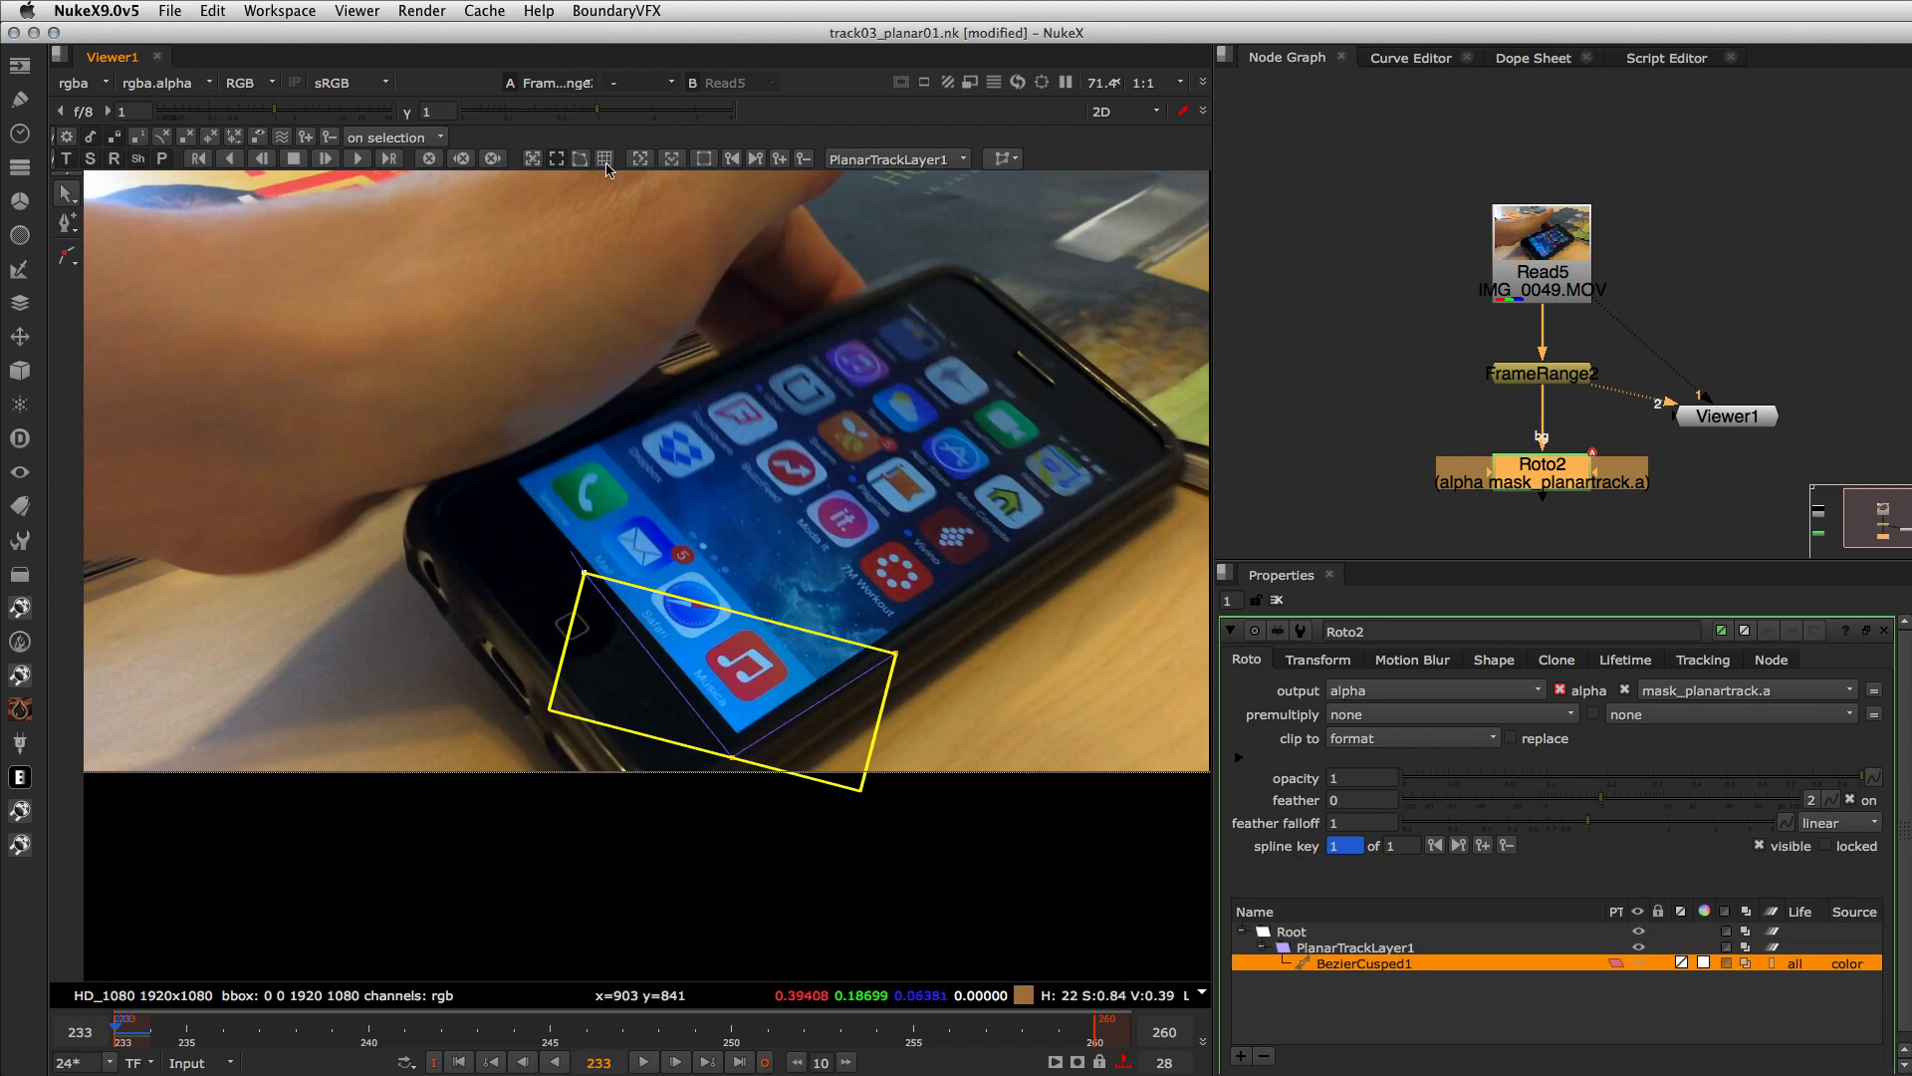
{"action": "left_click", "coordinate": [580, 159]}
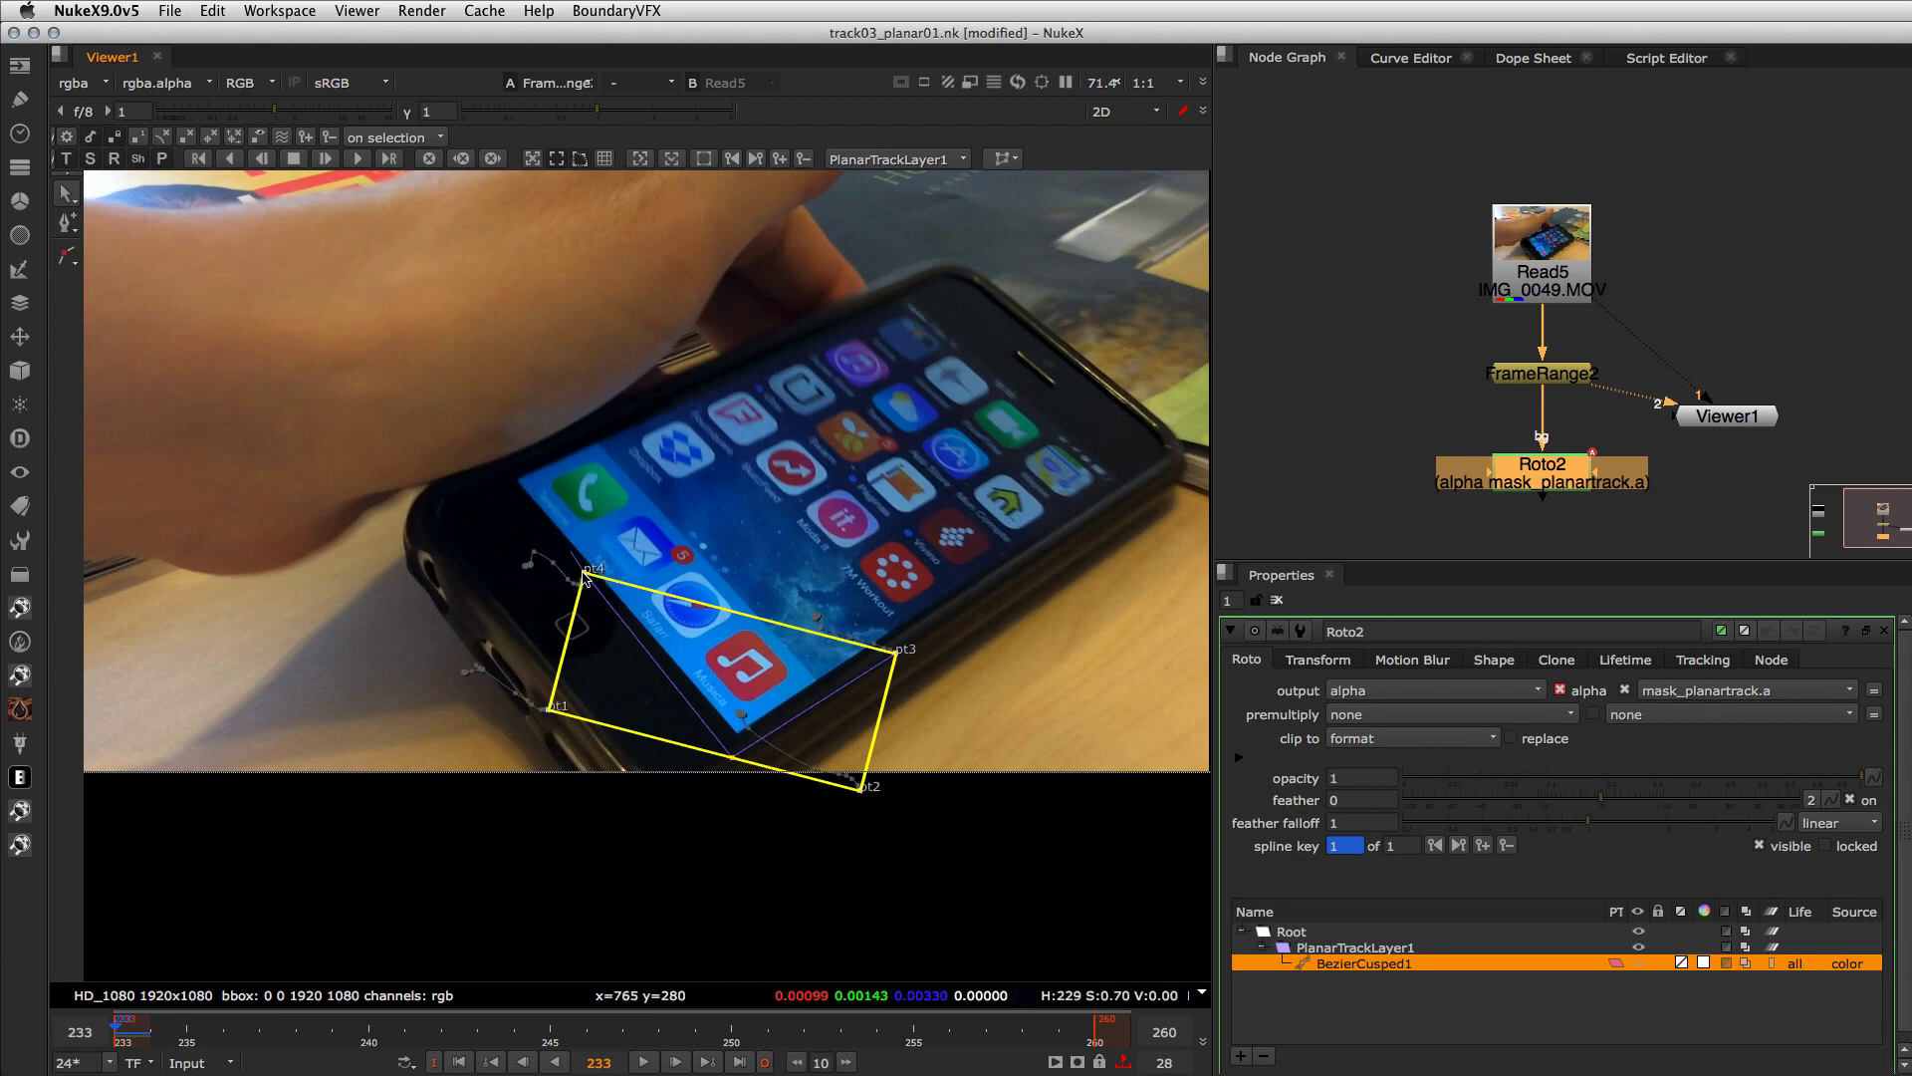
- Fit the tracked plane's four corners to the corners of the phone screen at frame 233, with the perspective grid displayed
{"action": "left_click_drag", "start_coordinate": [584, 574], "coordinate": [914, 299]}
{"action": "left_click_drag", "start_coordinate": [896, 652], "coordinate": [1117, 480]}
{"action": "left_click_drag", "start_coordinate": [550, 709], "coordinate": [516, 477]}
{"action": "left_click_drag", "start_coordinate": [860, 789], "coordinate": [744, 733]}
{"action": "left_click", "coordinate": [604, 159]}
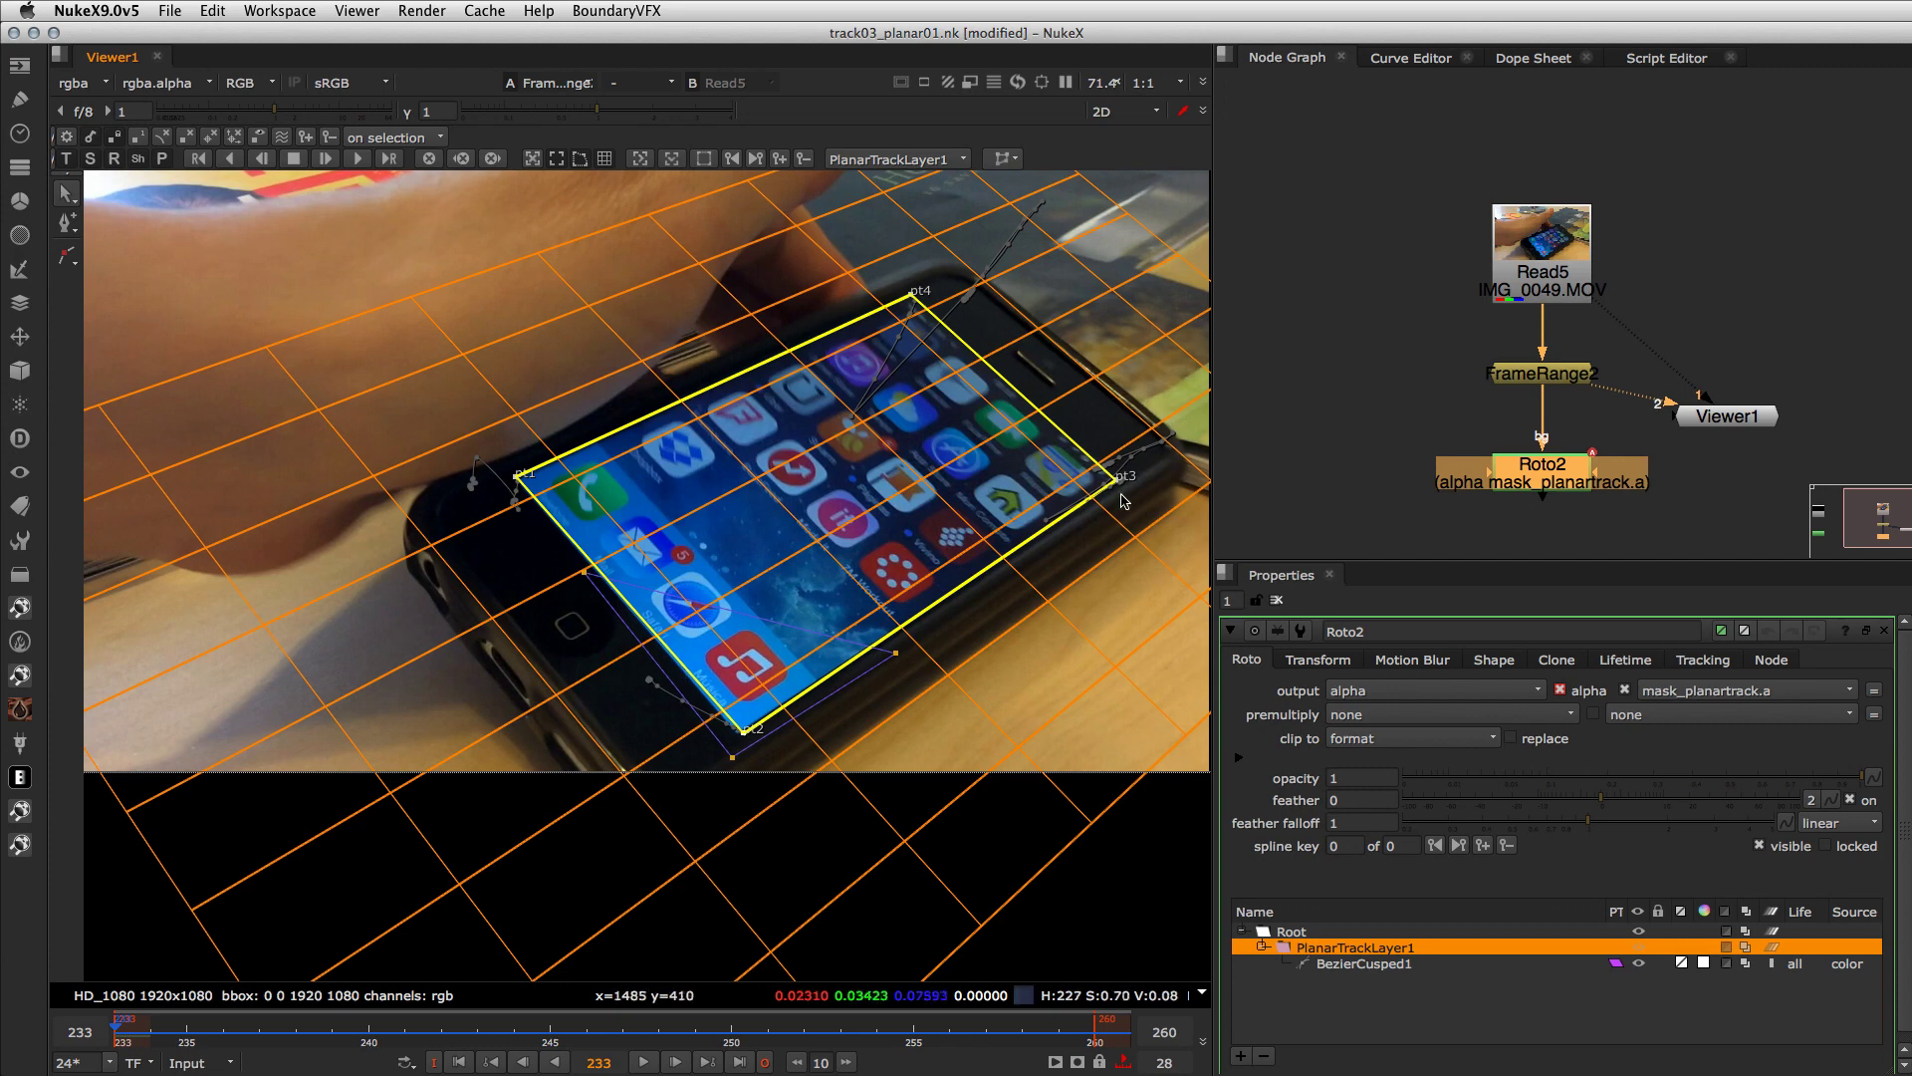
{"action": "left_click_drag", "start_coordinate": [1114, 481], "coordinate": [1112, 486]}
{"action": "left_click_drag", "start_coordinate": [744, 739], "coordinate": [743, 743]}
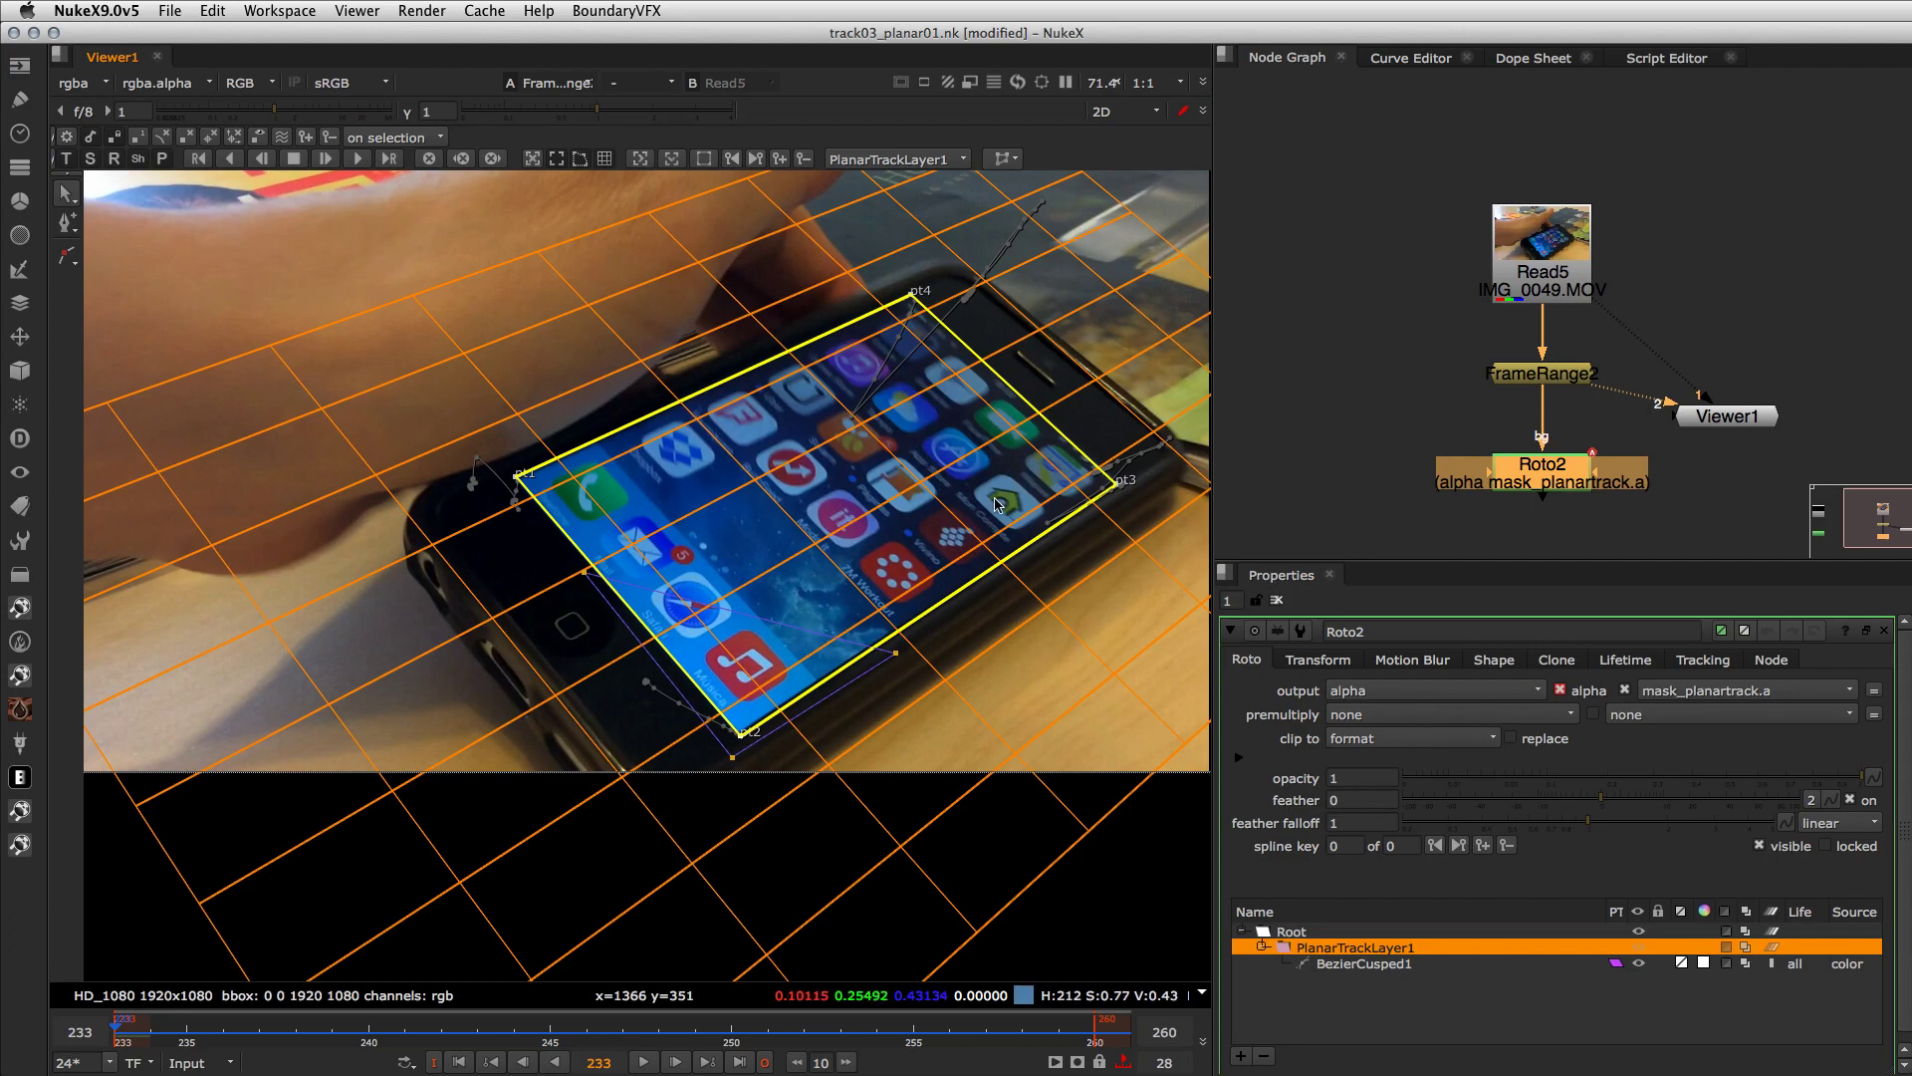
- Play the clip to check the grid against the phone screen, and save the script
{"action": "left_click", "coordinate": [643, 1062]}
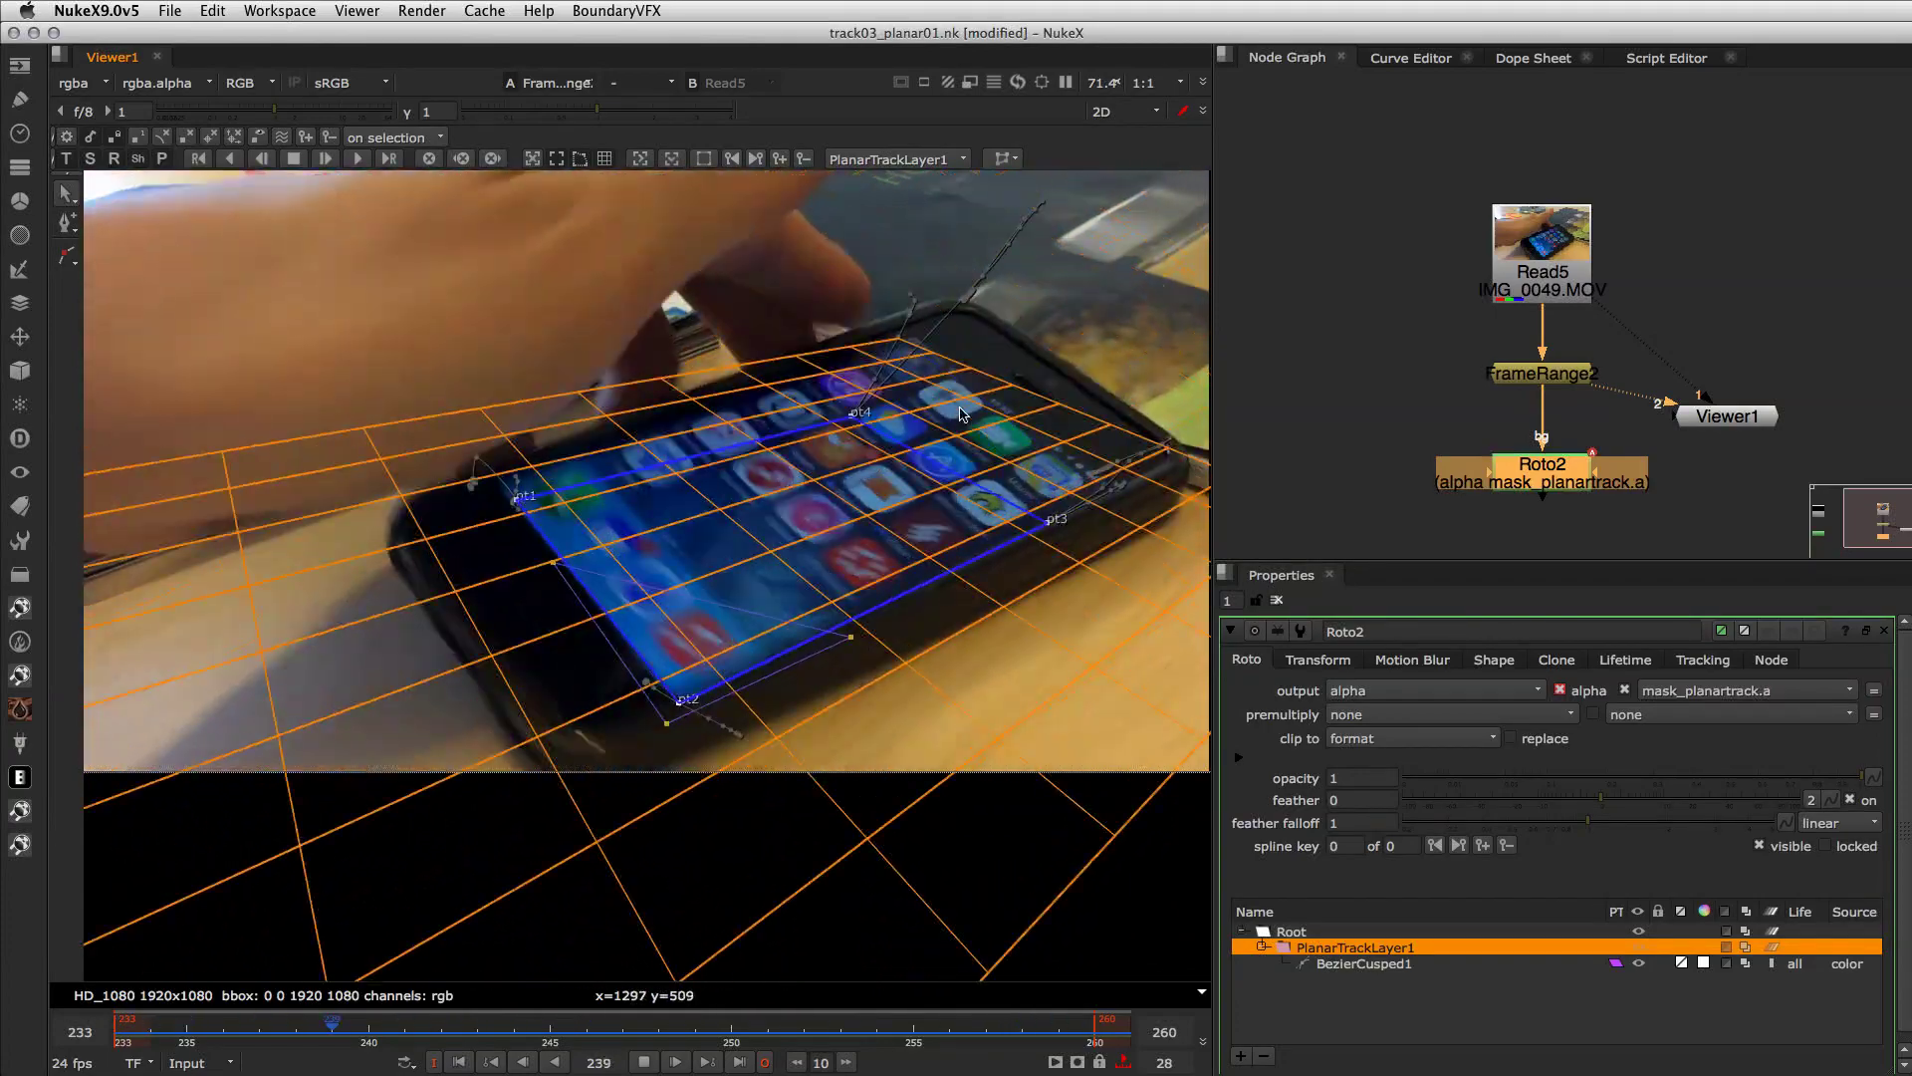
{"action": "key", "text": "ctrl+s"}
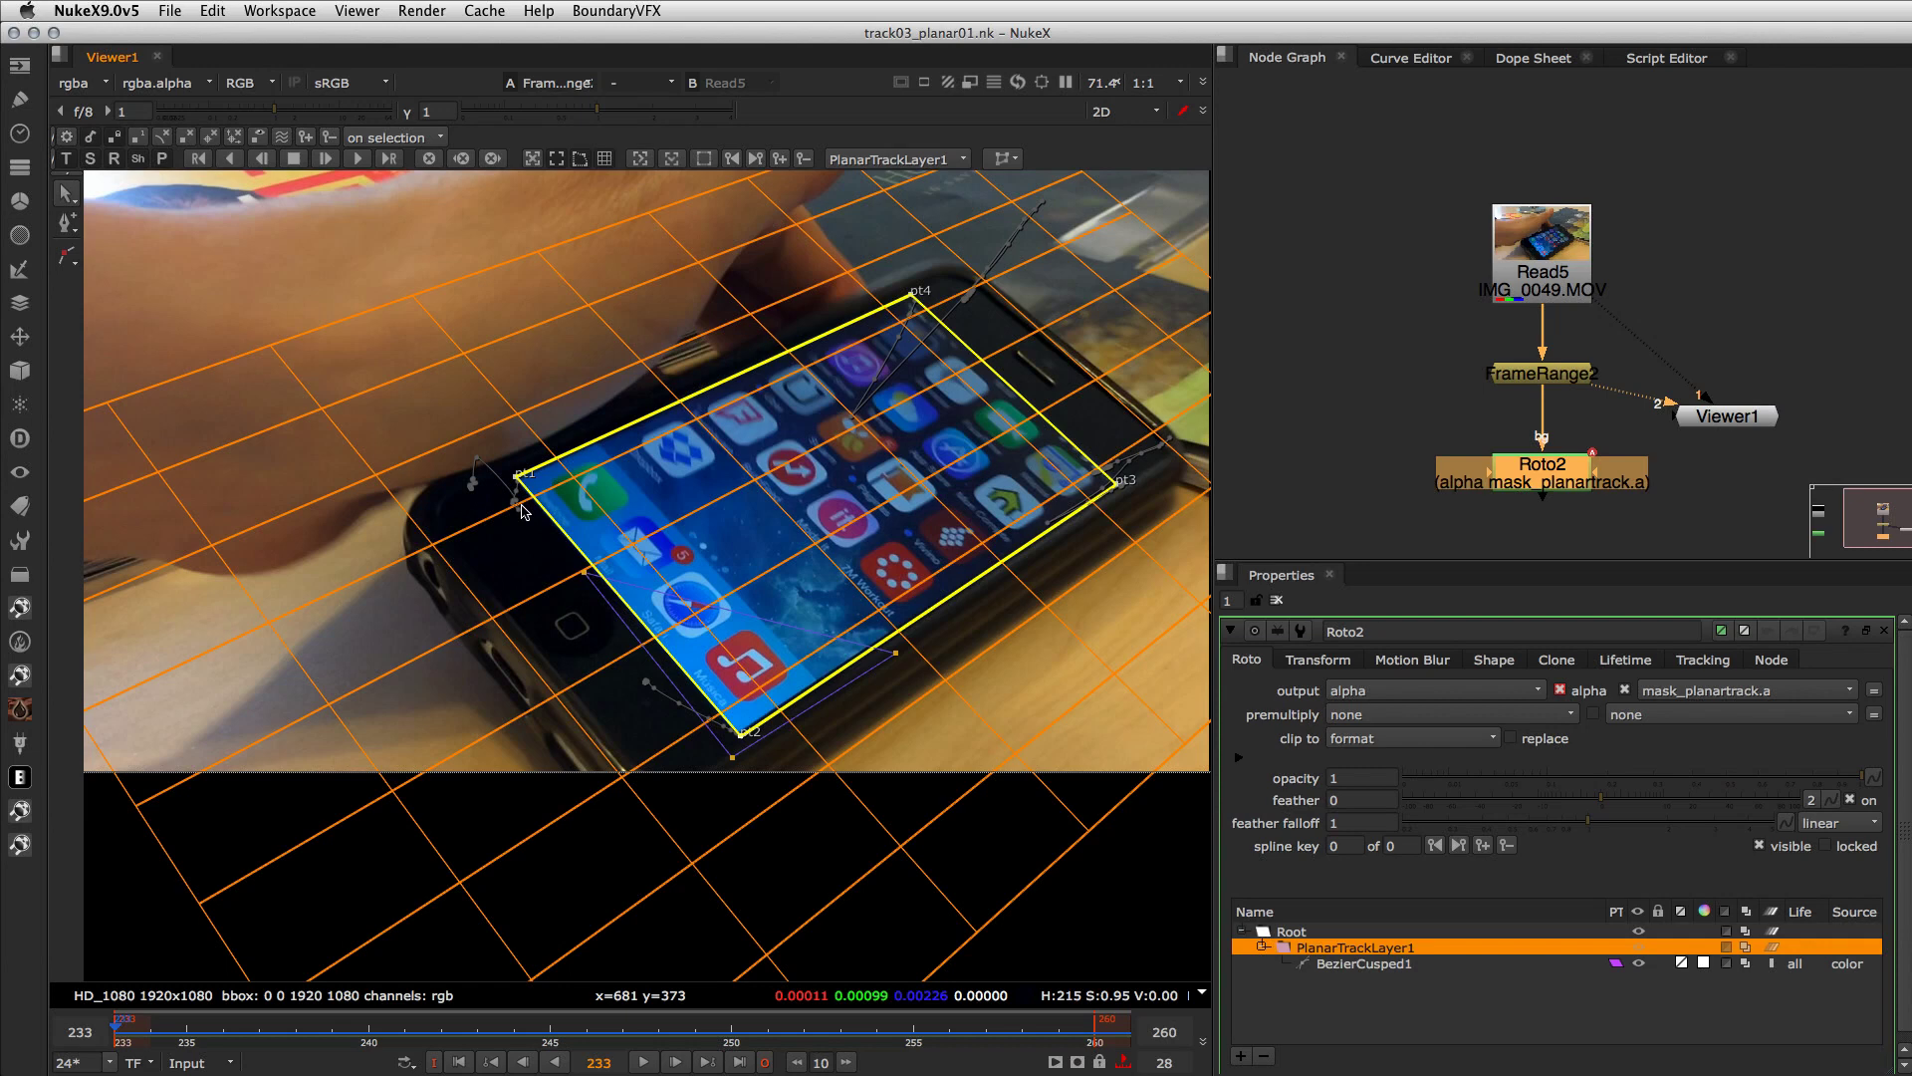
- Hide the grid and plane overlays and draw a closed five-point cusped Bezier shape around the phone's earpiece end at frame 233
{"action": "left_click", "coordinate": [605, 162]}
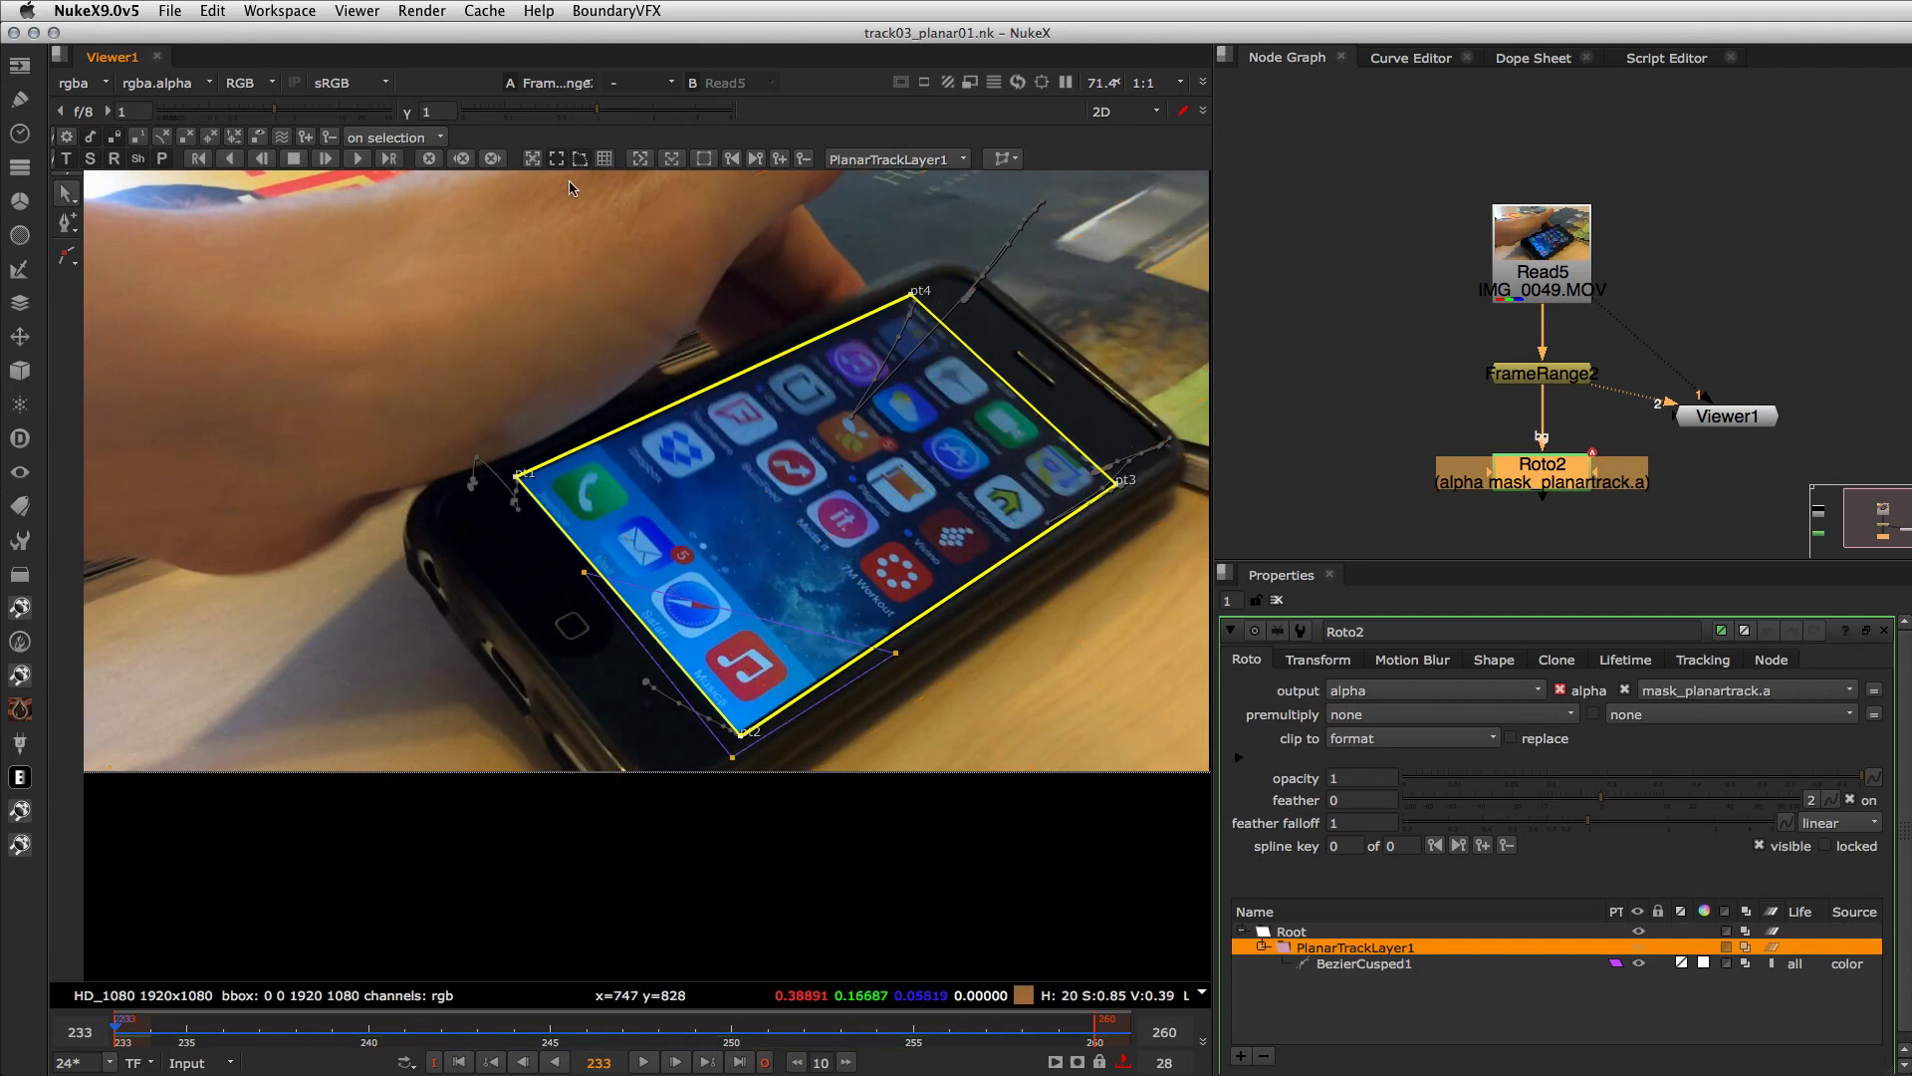
{"action": "left_click", "coordinate": [577, 162]}
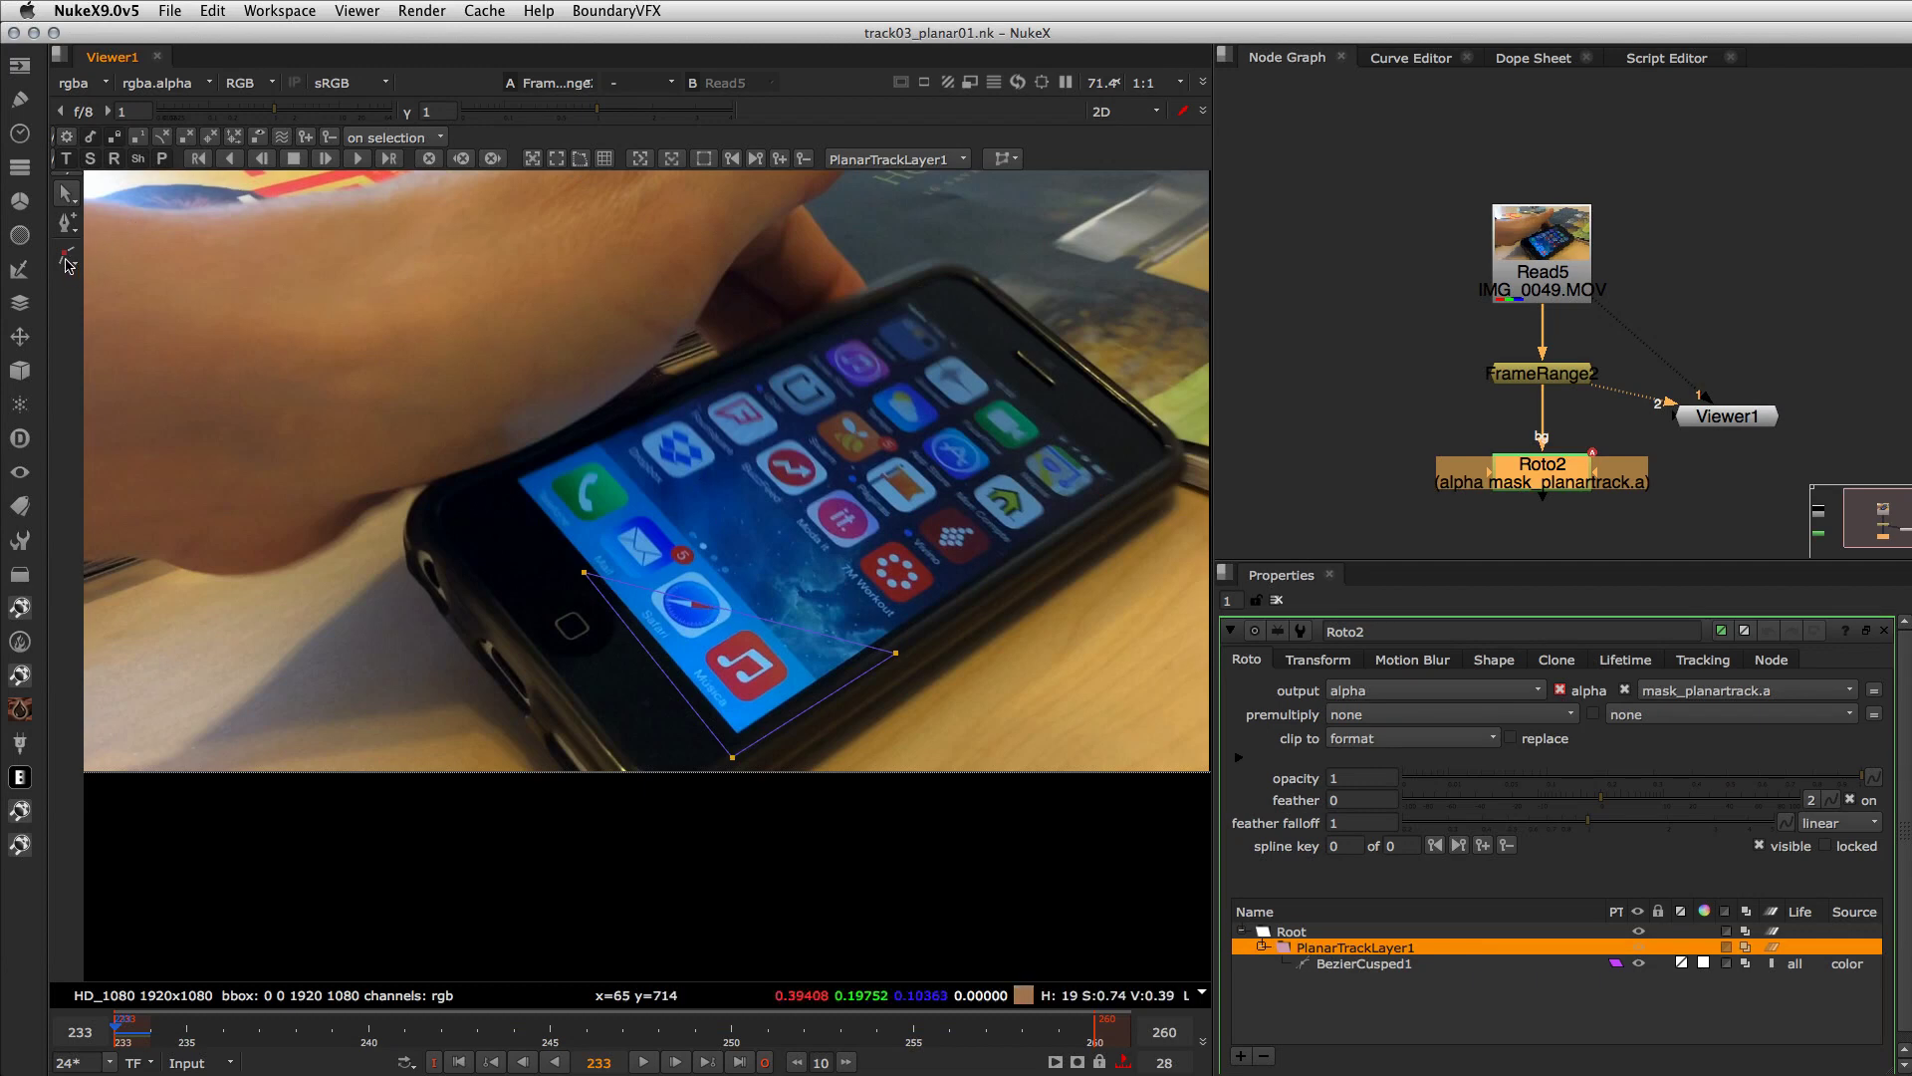
{"action": "left_click", "coordinate": [66, 257]}
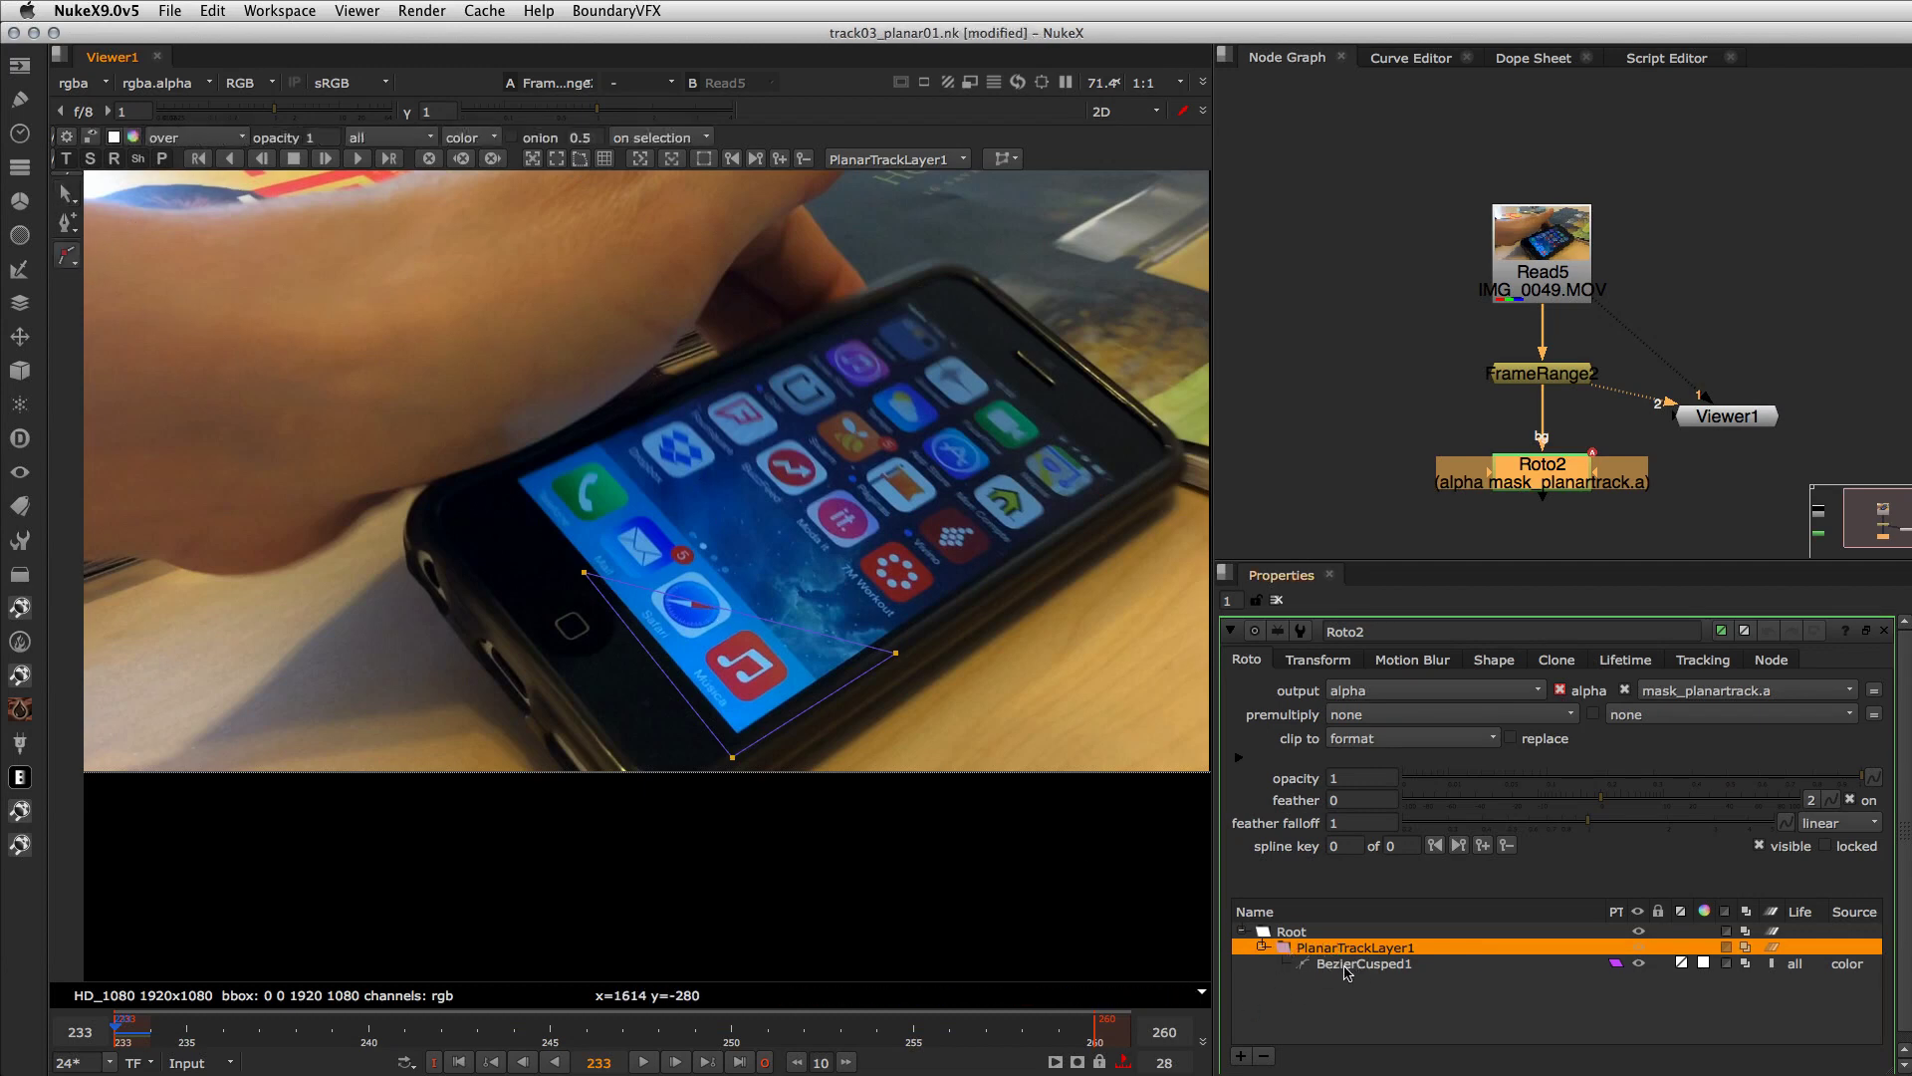
{"action": "left_click", "coordinate": [872, 299]}
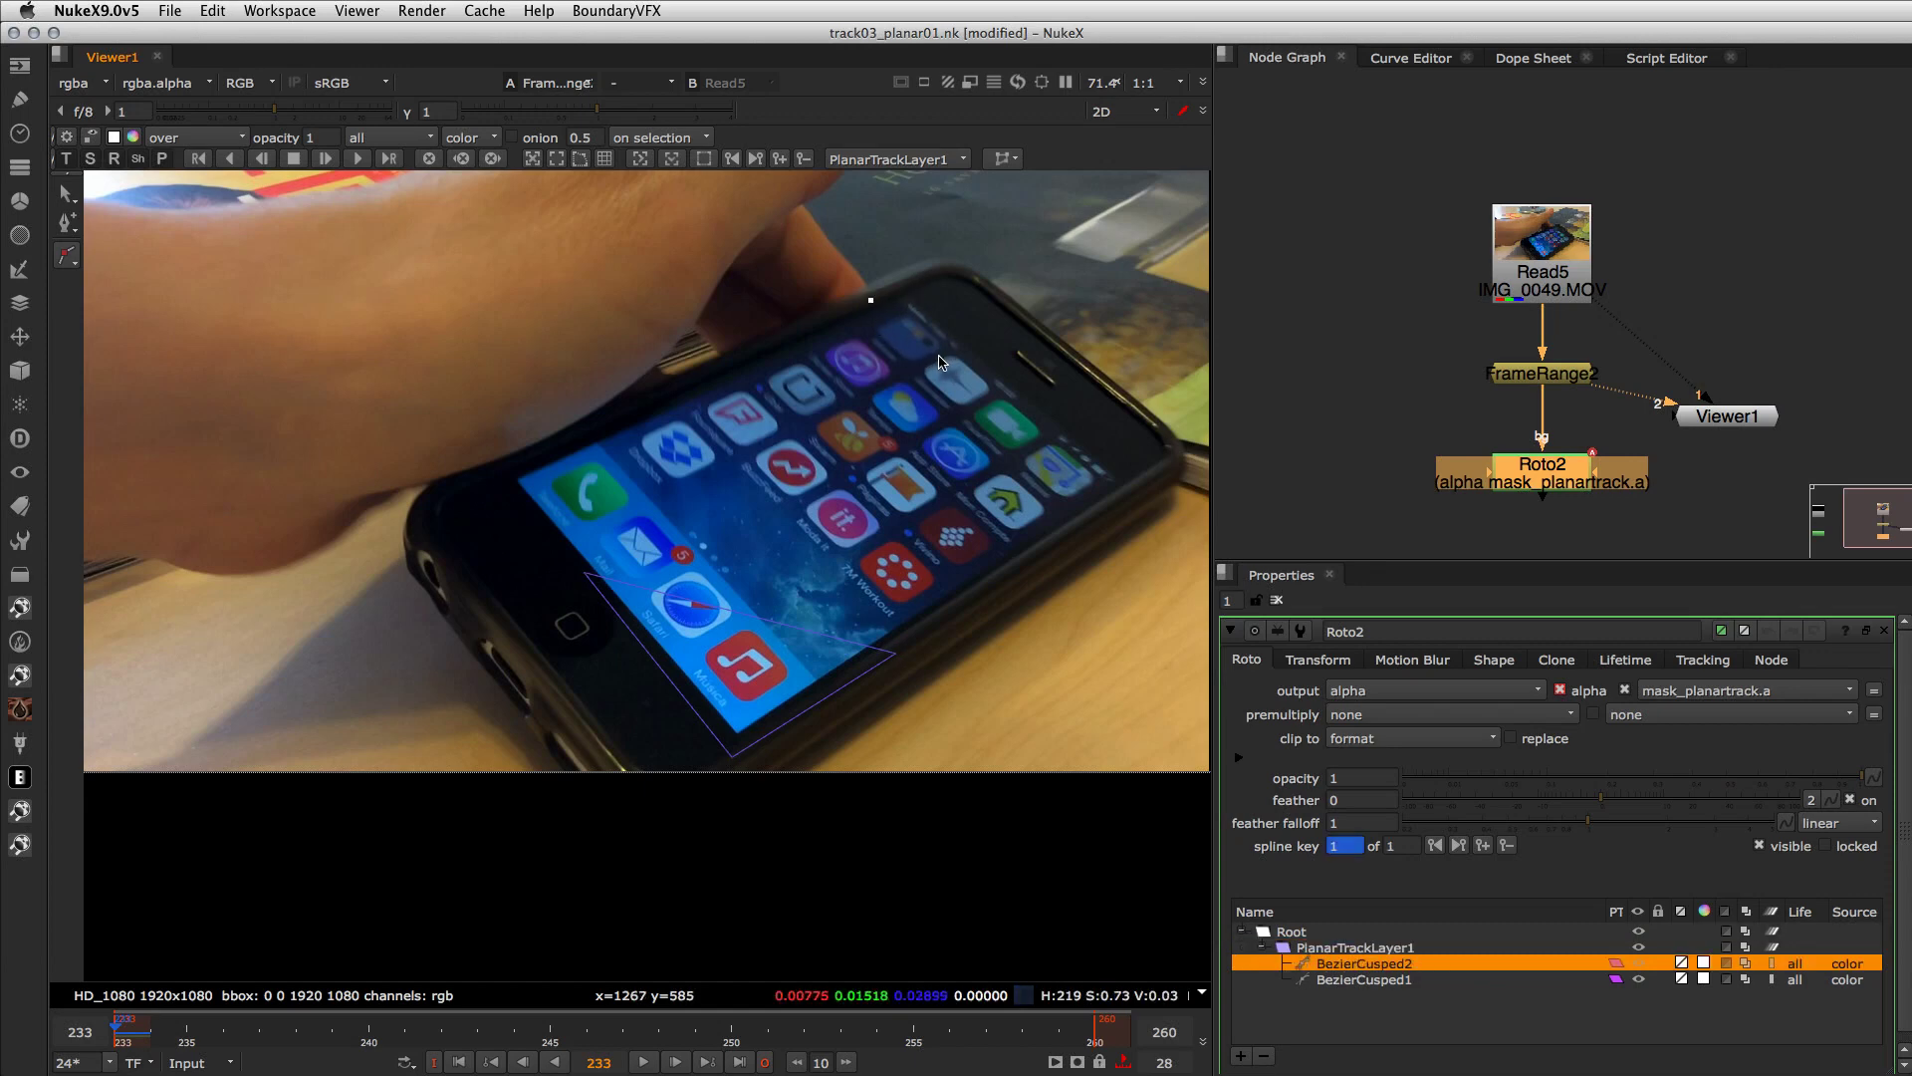
{"action": "left_click", "coordinate": [935, 358]}
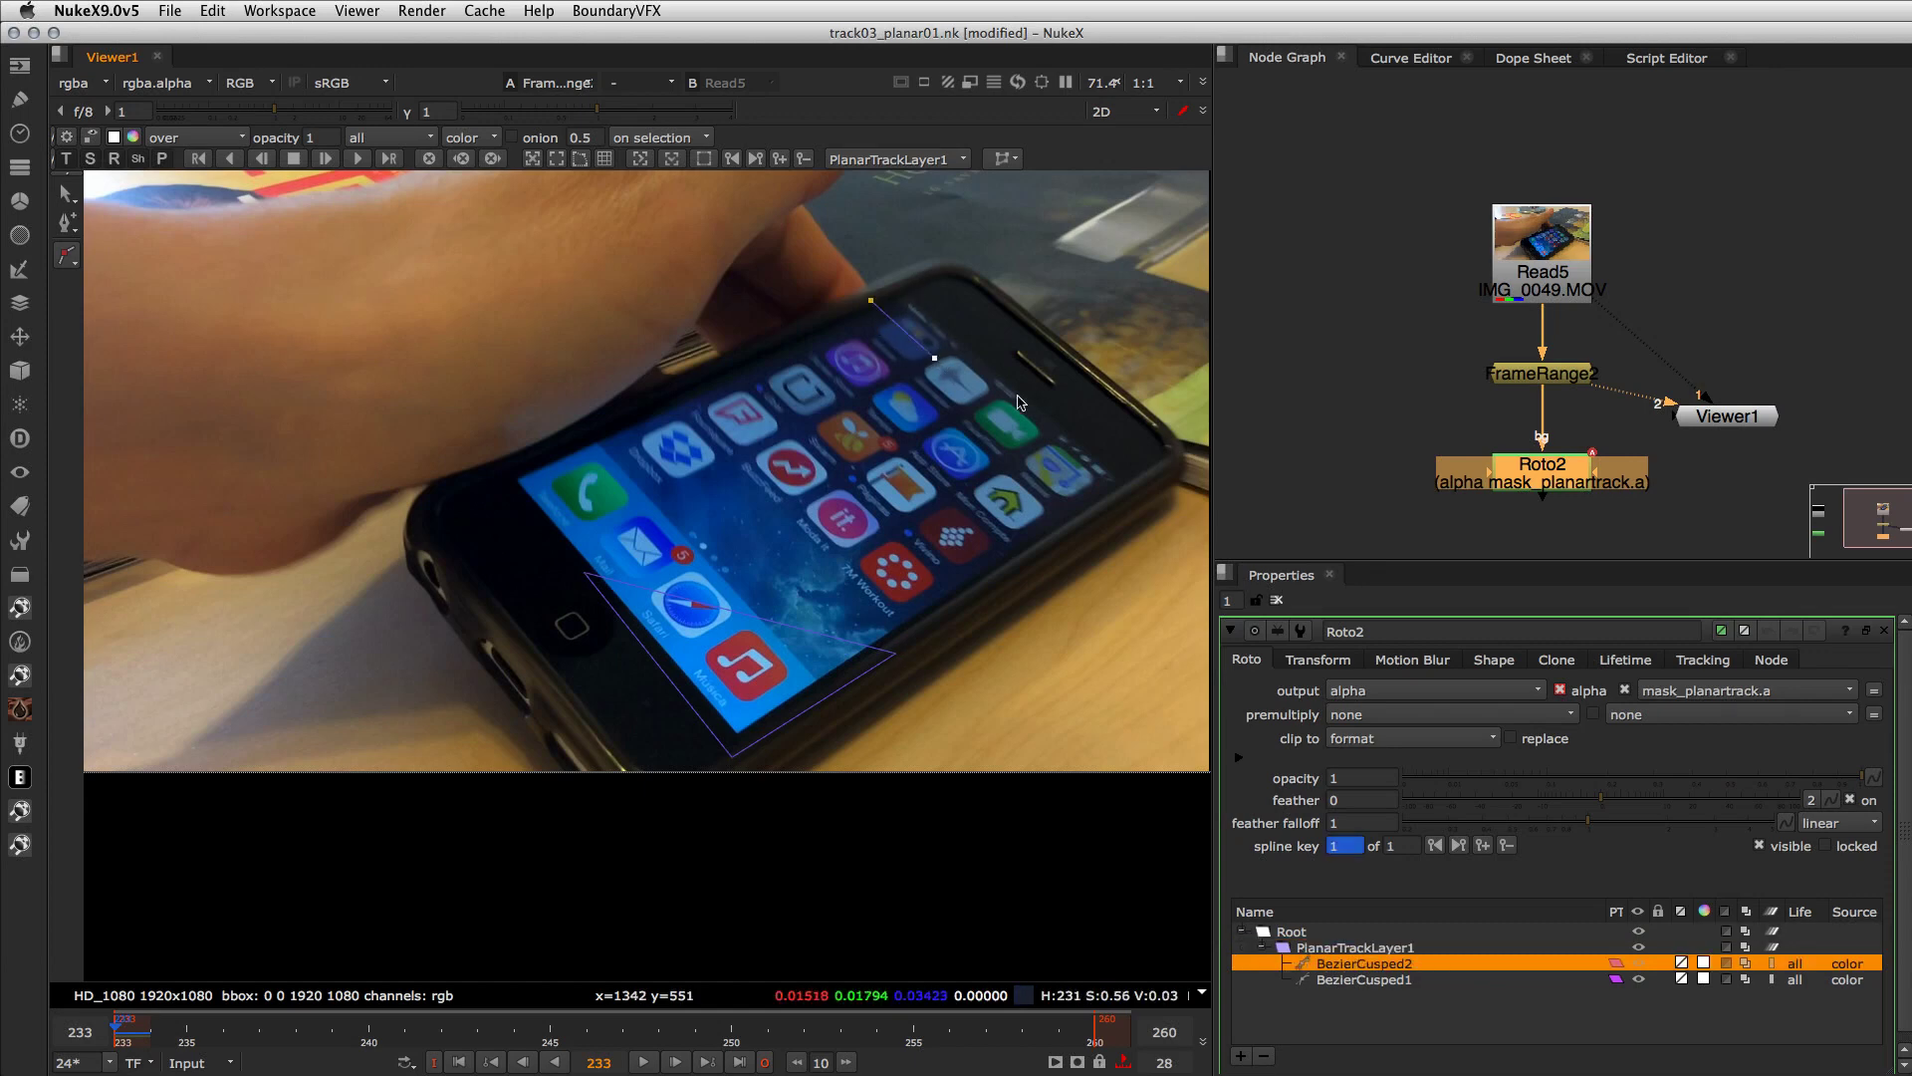
{"action": "left_click", "coordinate": [1099, 375]}
{"action": "left_click", "coordinate": [984, 263]}
{"action": "key", "text": "Return"}
{"action": "left_click_drag", "start_coordinate": [984, 263], "coordinate": [959, 246]}
{"action": "left_click_drag", "start_coordinate": [871, 300], "coordinate": [874, 275]}
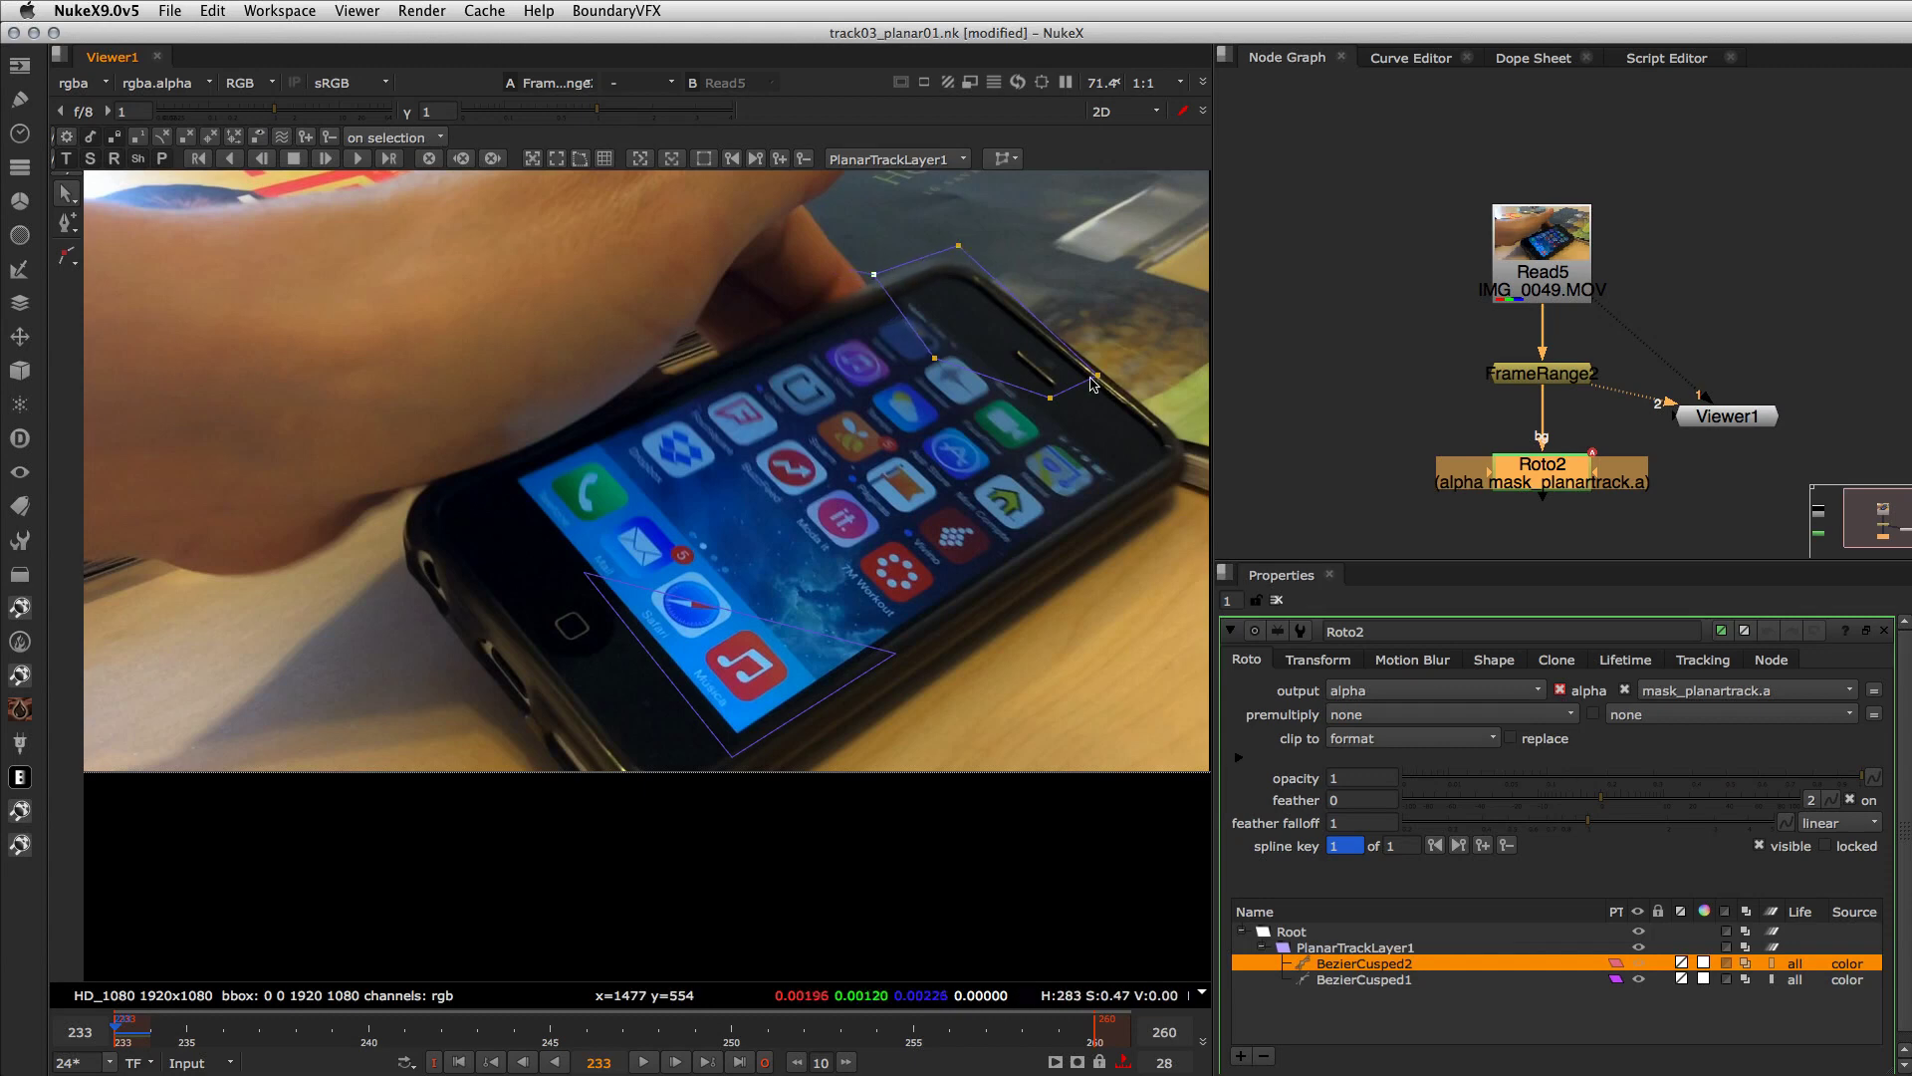
{"action": "left_click_drag", "start_coordinate": [1092, 378], "coordinate": [1116, 362]}
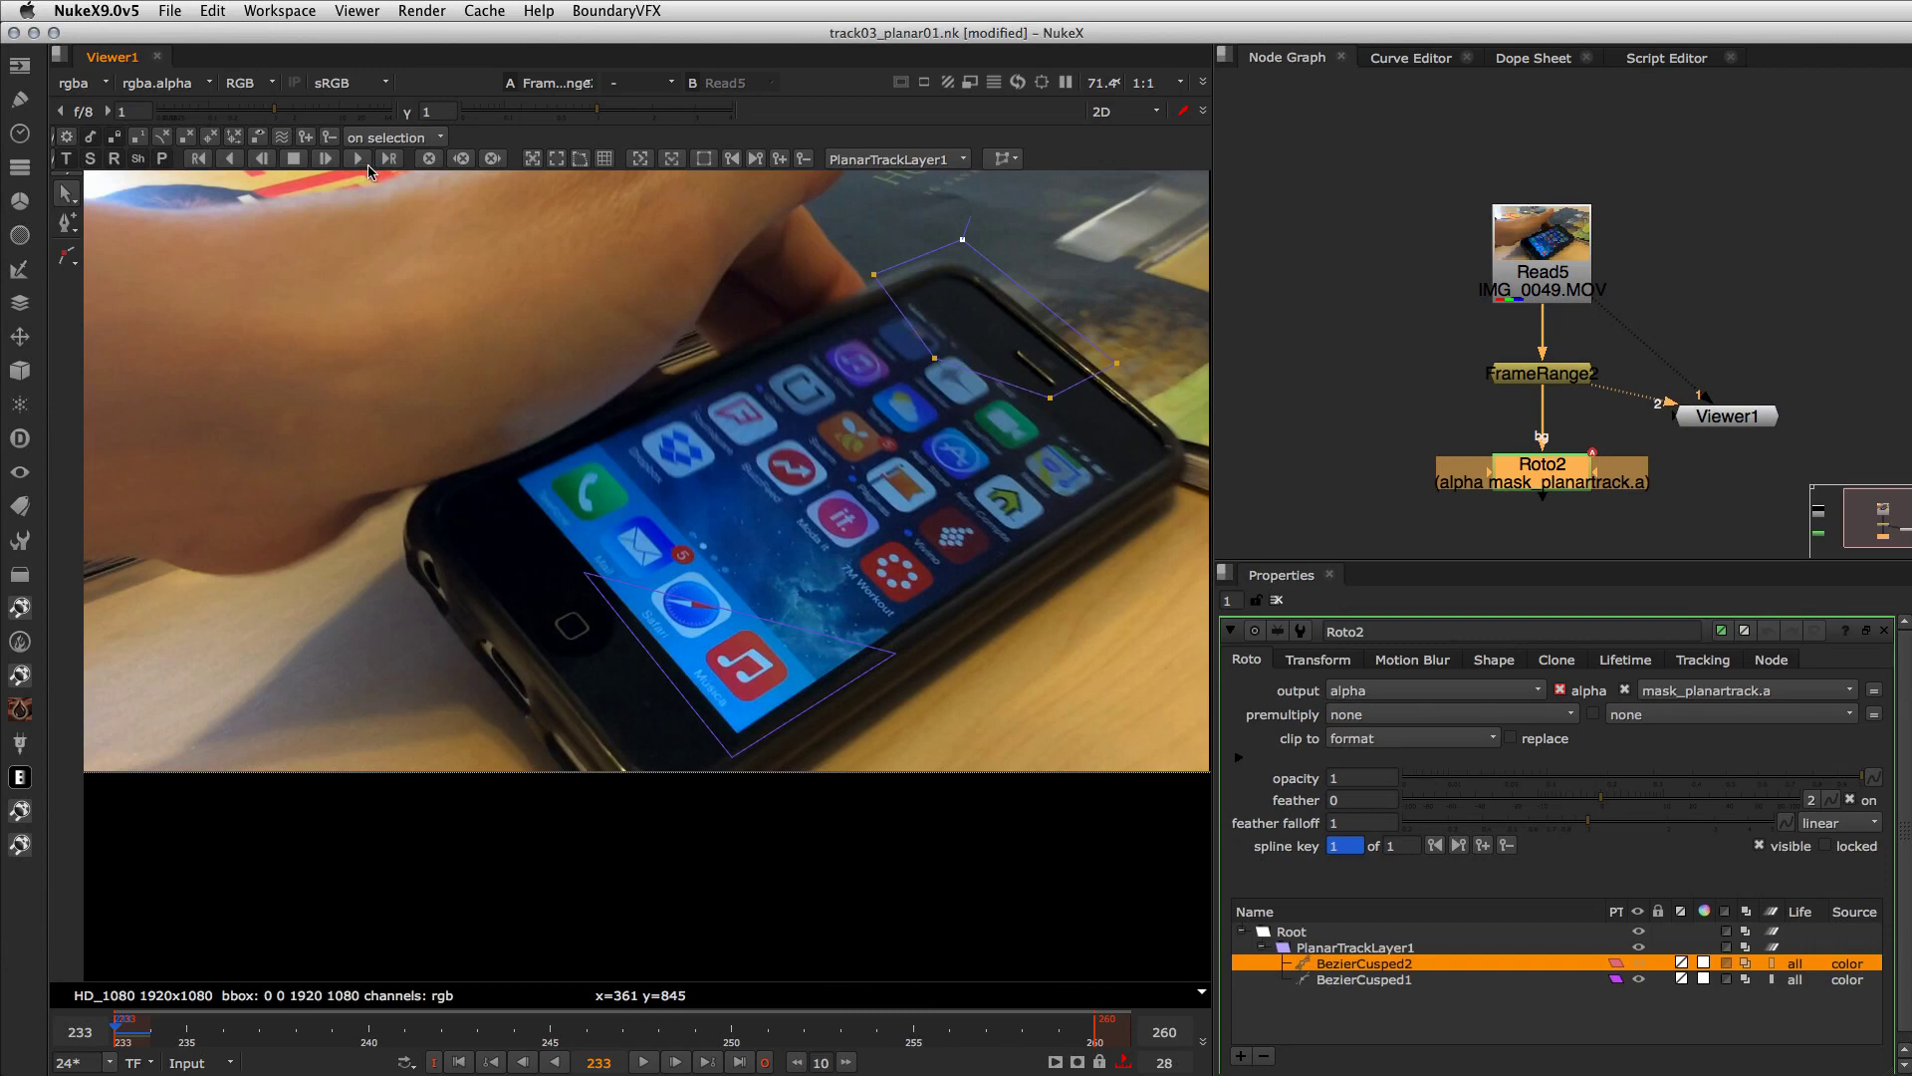
- Display the grid, planar-track PlanarTrackLayer1 with the added BezierCusped2 shape forward from frame 233 through frame 260, and play back the track
{"action": "left_click", "coordinate": [604, 160]}
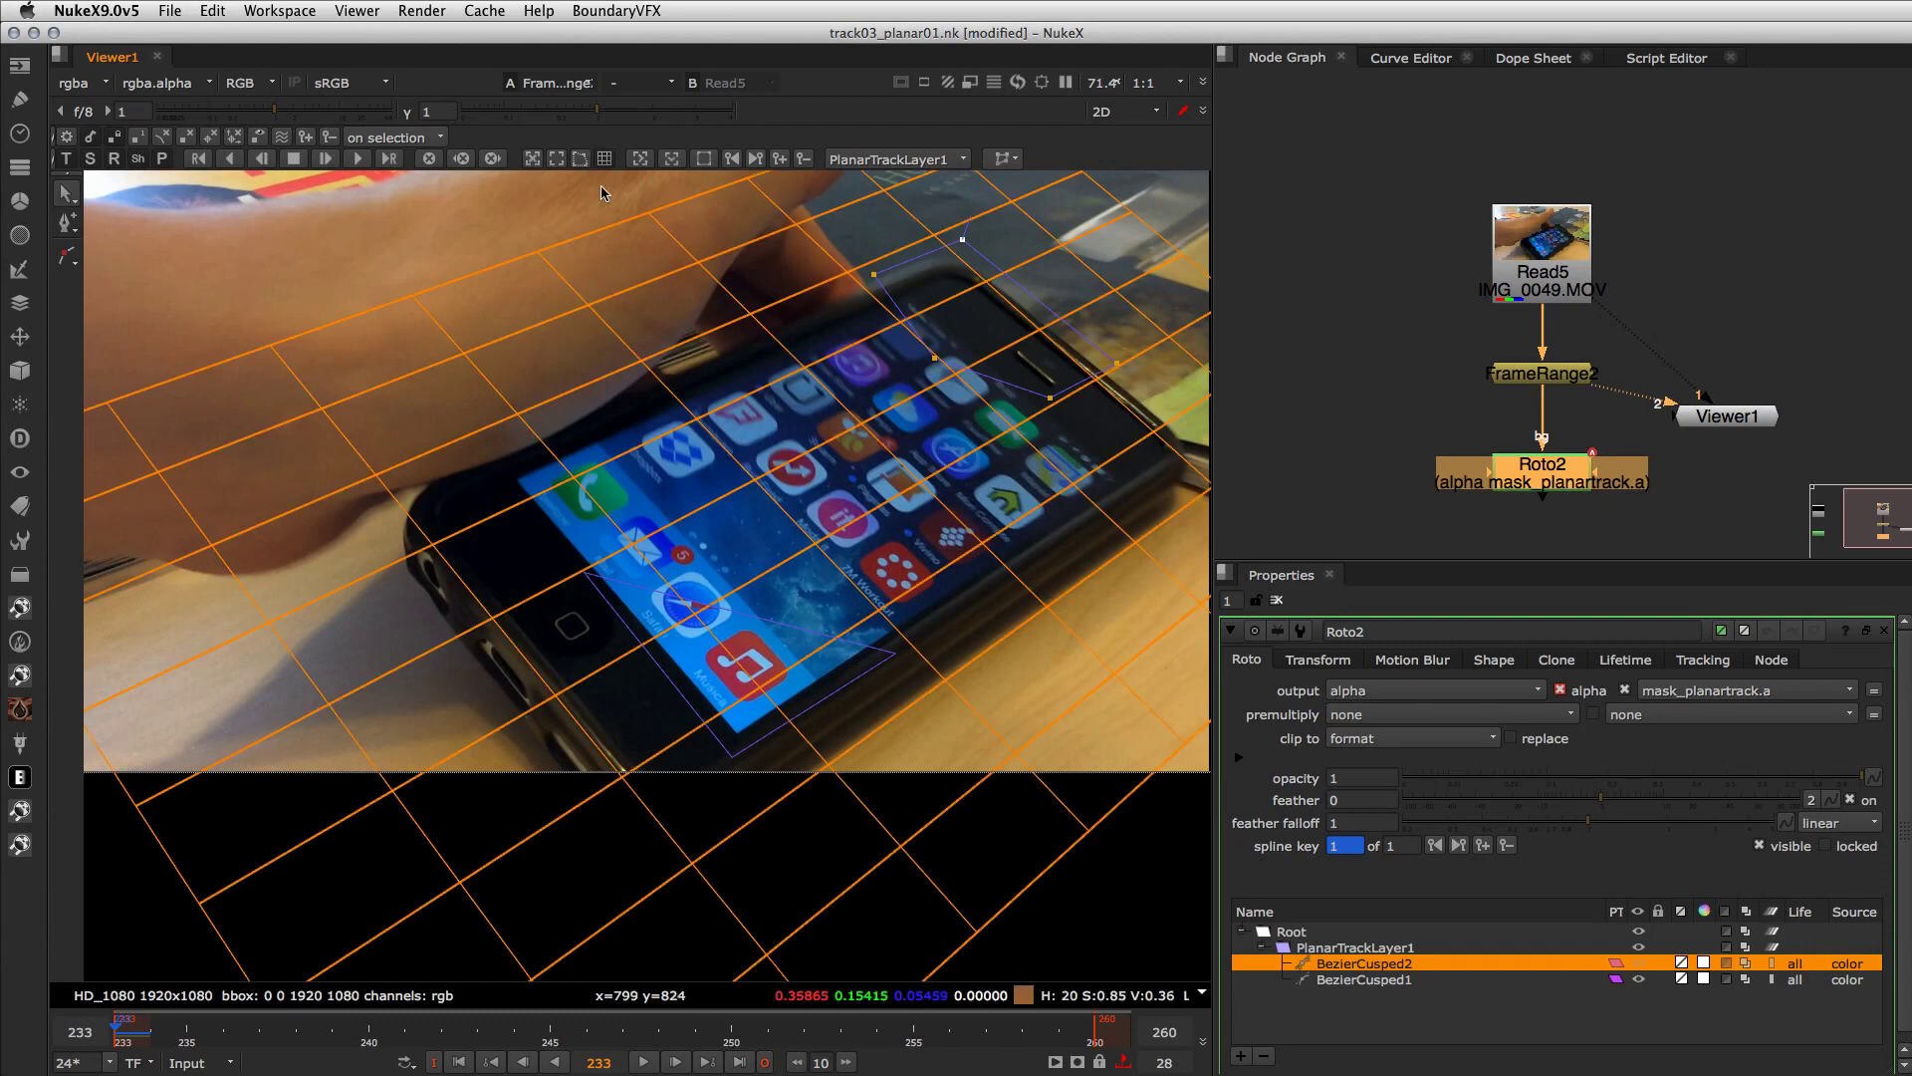
{"action": "left_click", "coordinate": [359, 159]}
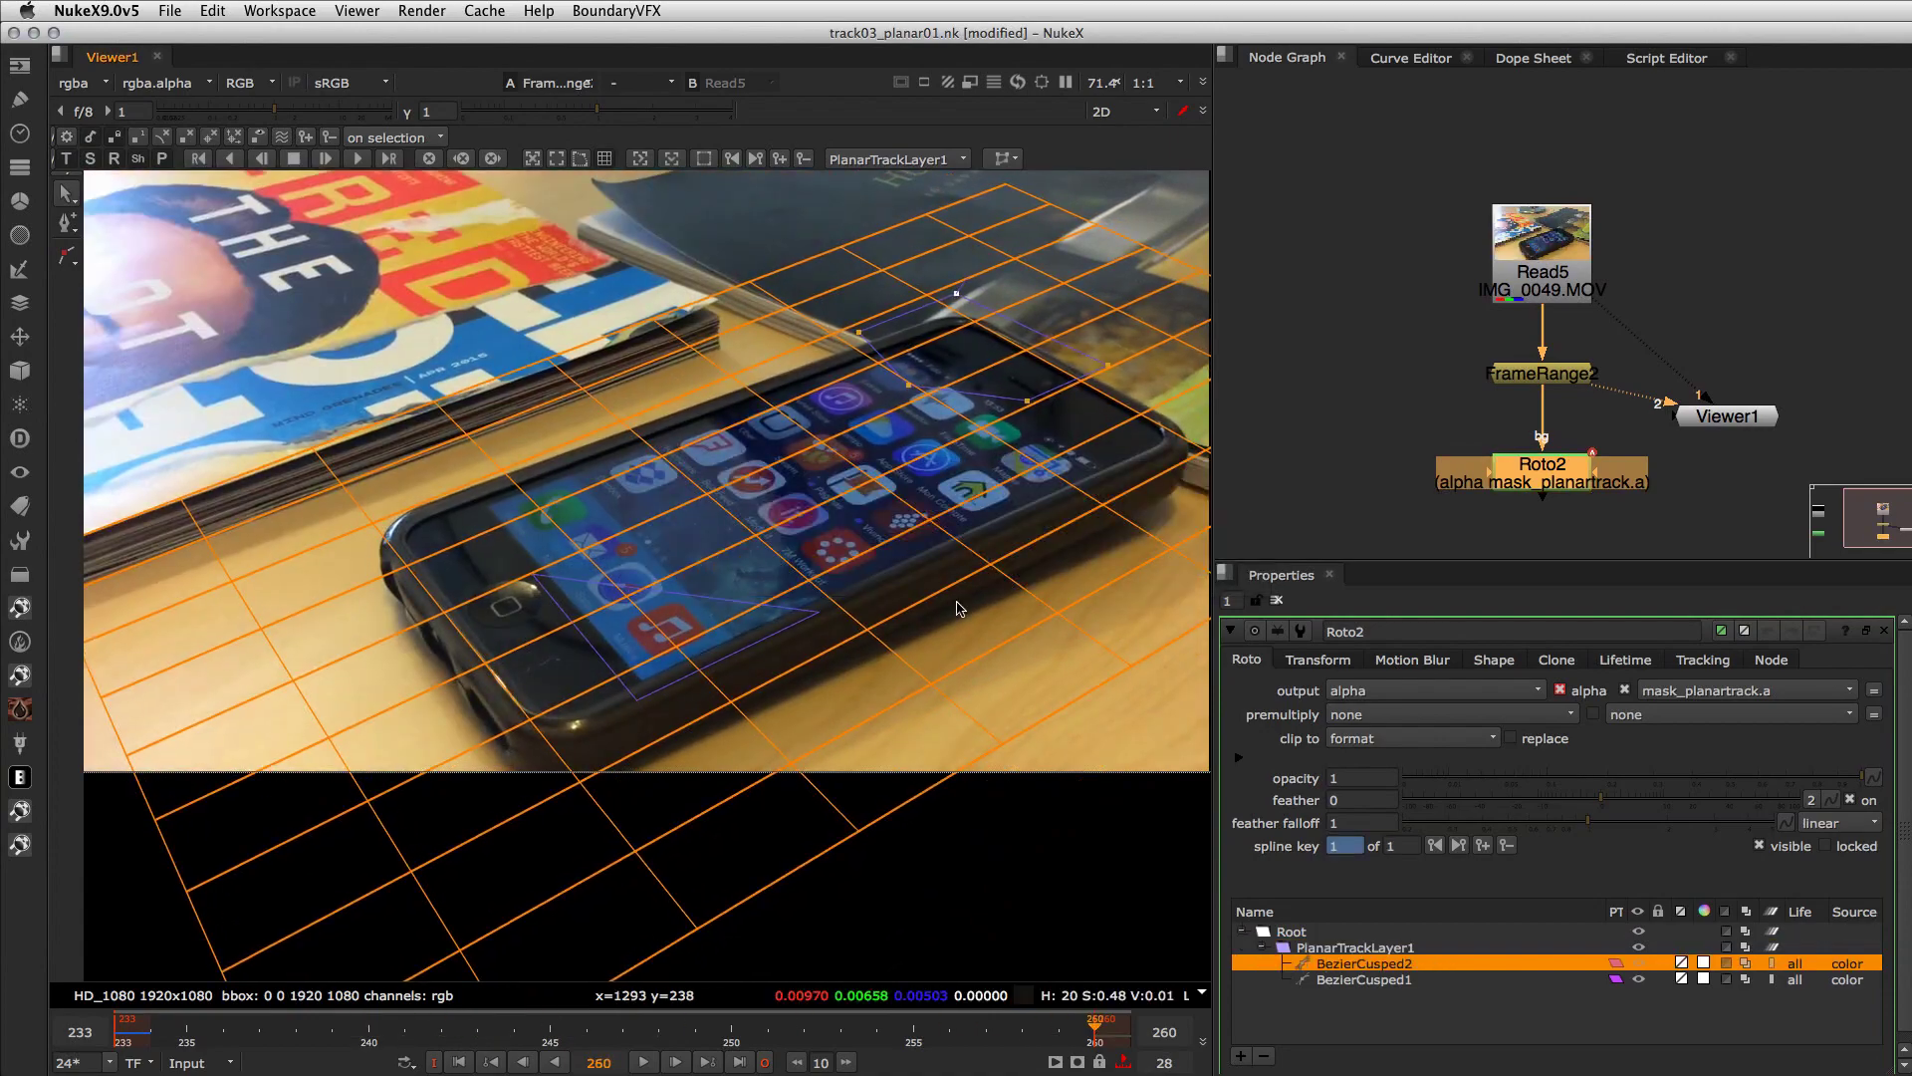
{"action": "left_click", "coordinate": [643, 1061]}
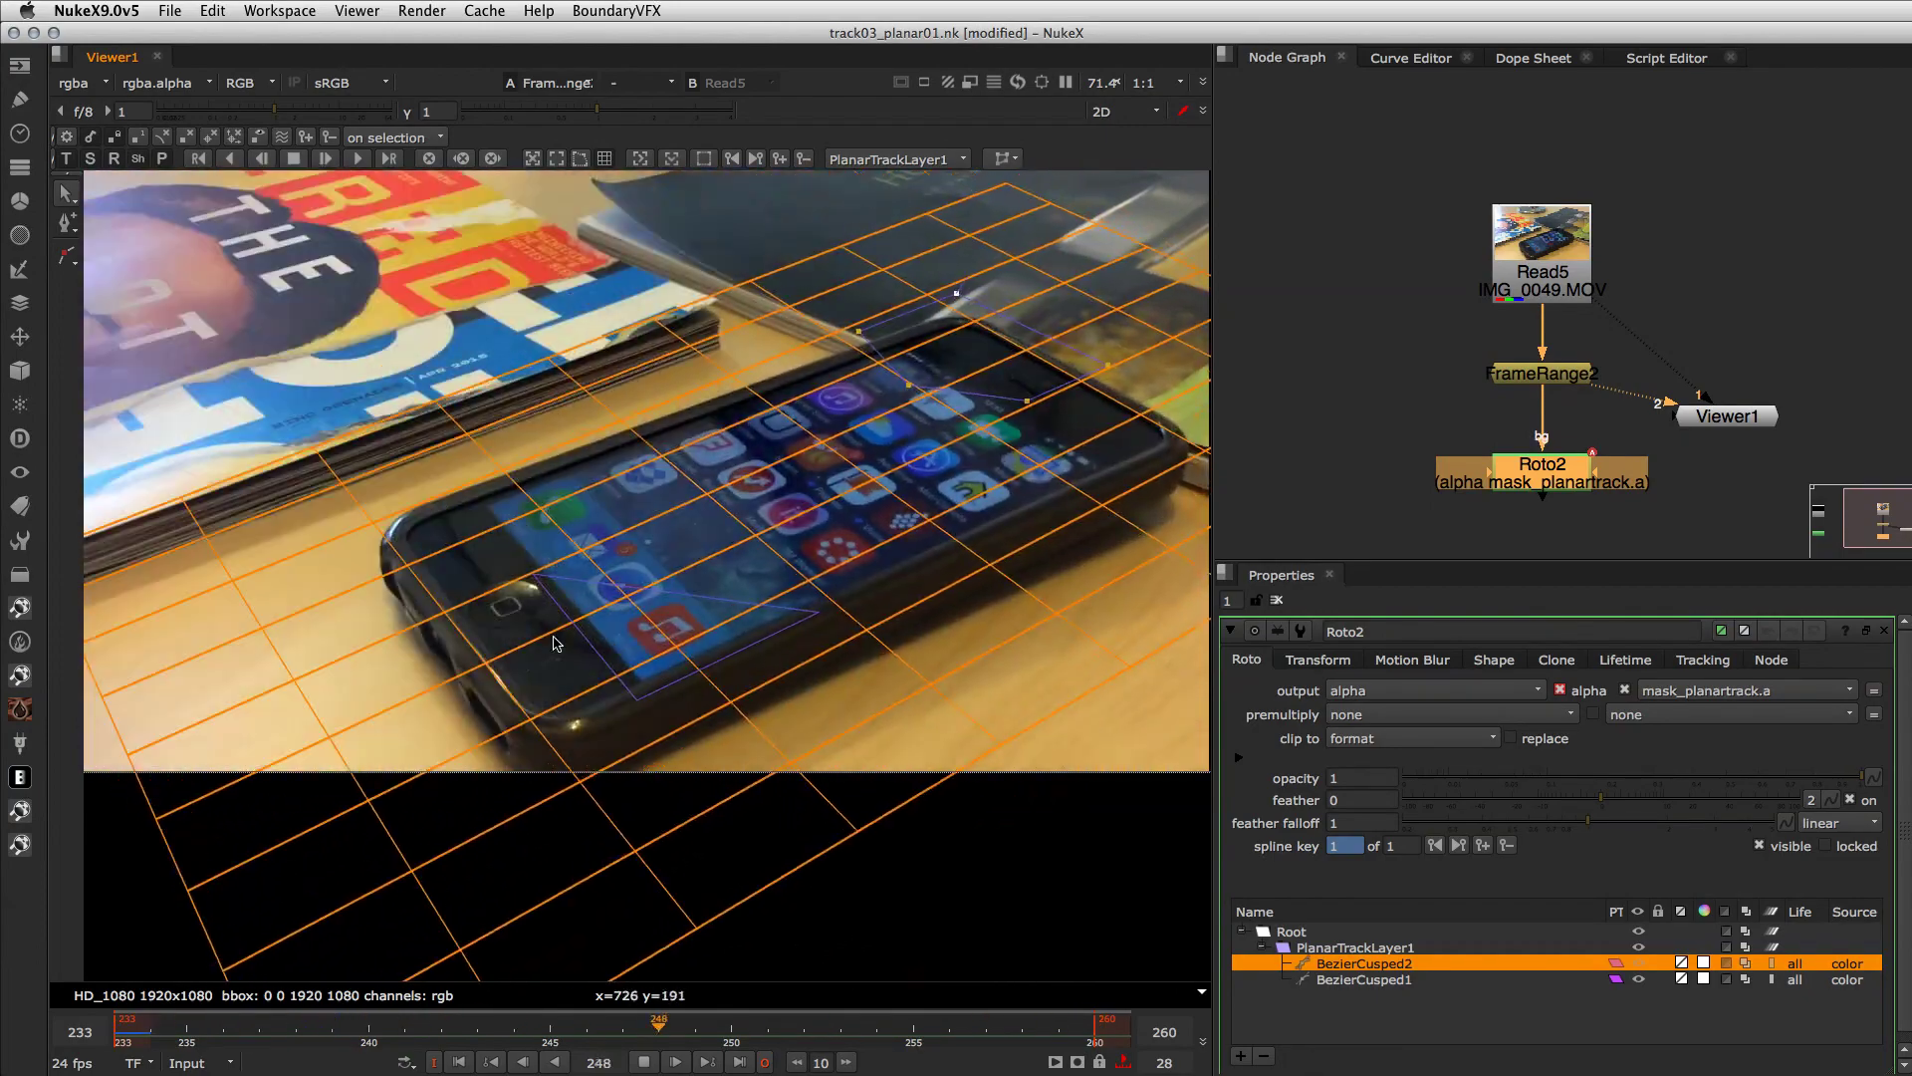
{"action": "left_click", "coordinate": [644, 1062]}
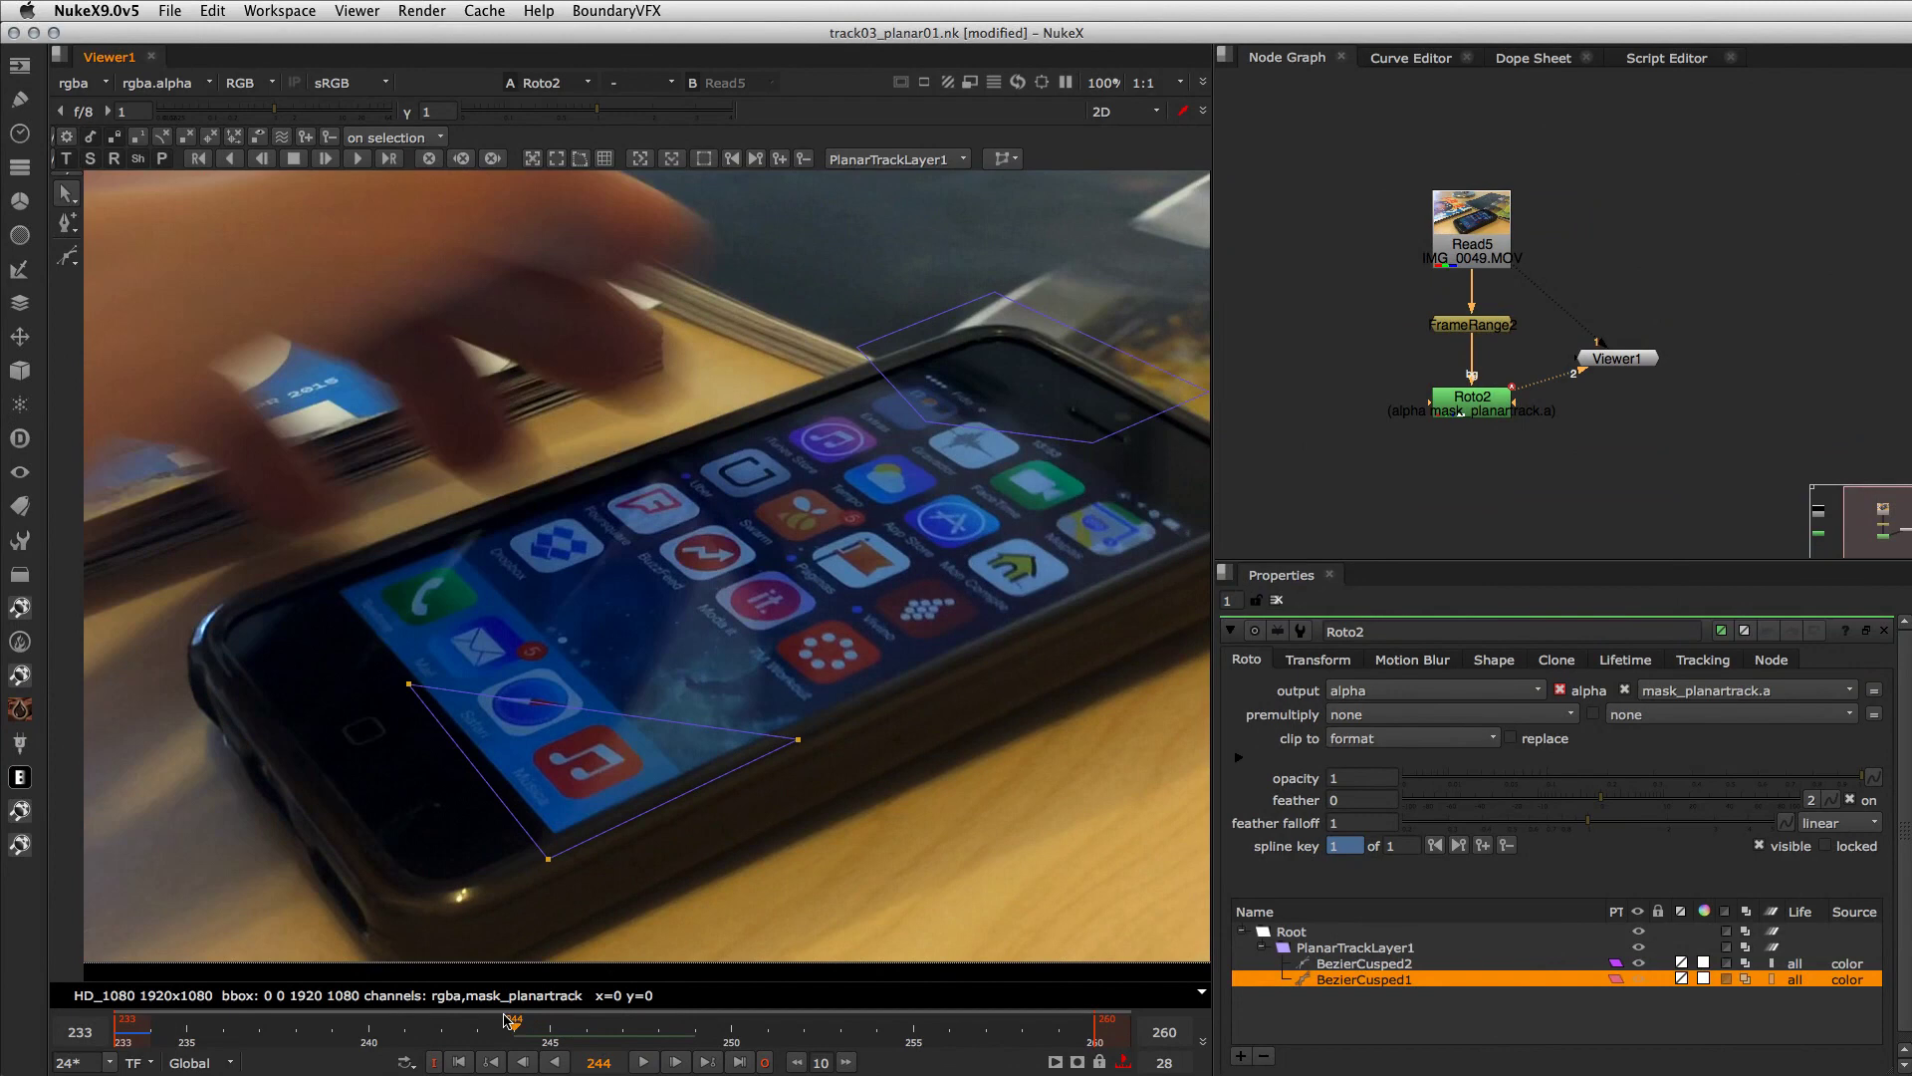
- Reshape BezierCusped1 at frame 245 into a four-point outline around the blue compass app icon, adding a fourth point
{"action": "left_click_drag", "start_coordinate": [504, 1015], "coordinate": [551, 1034]}
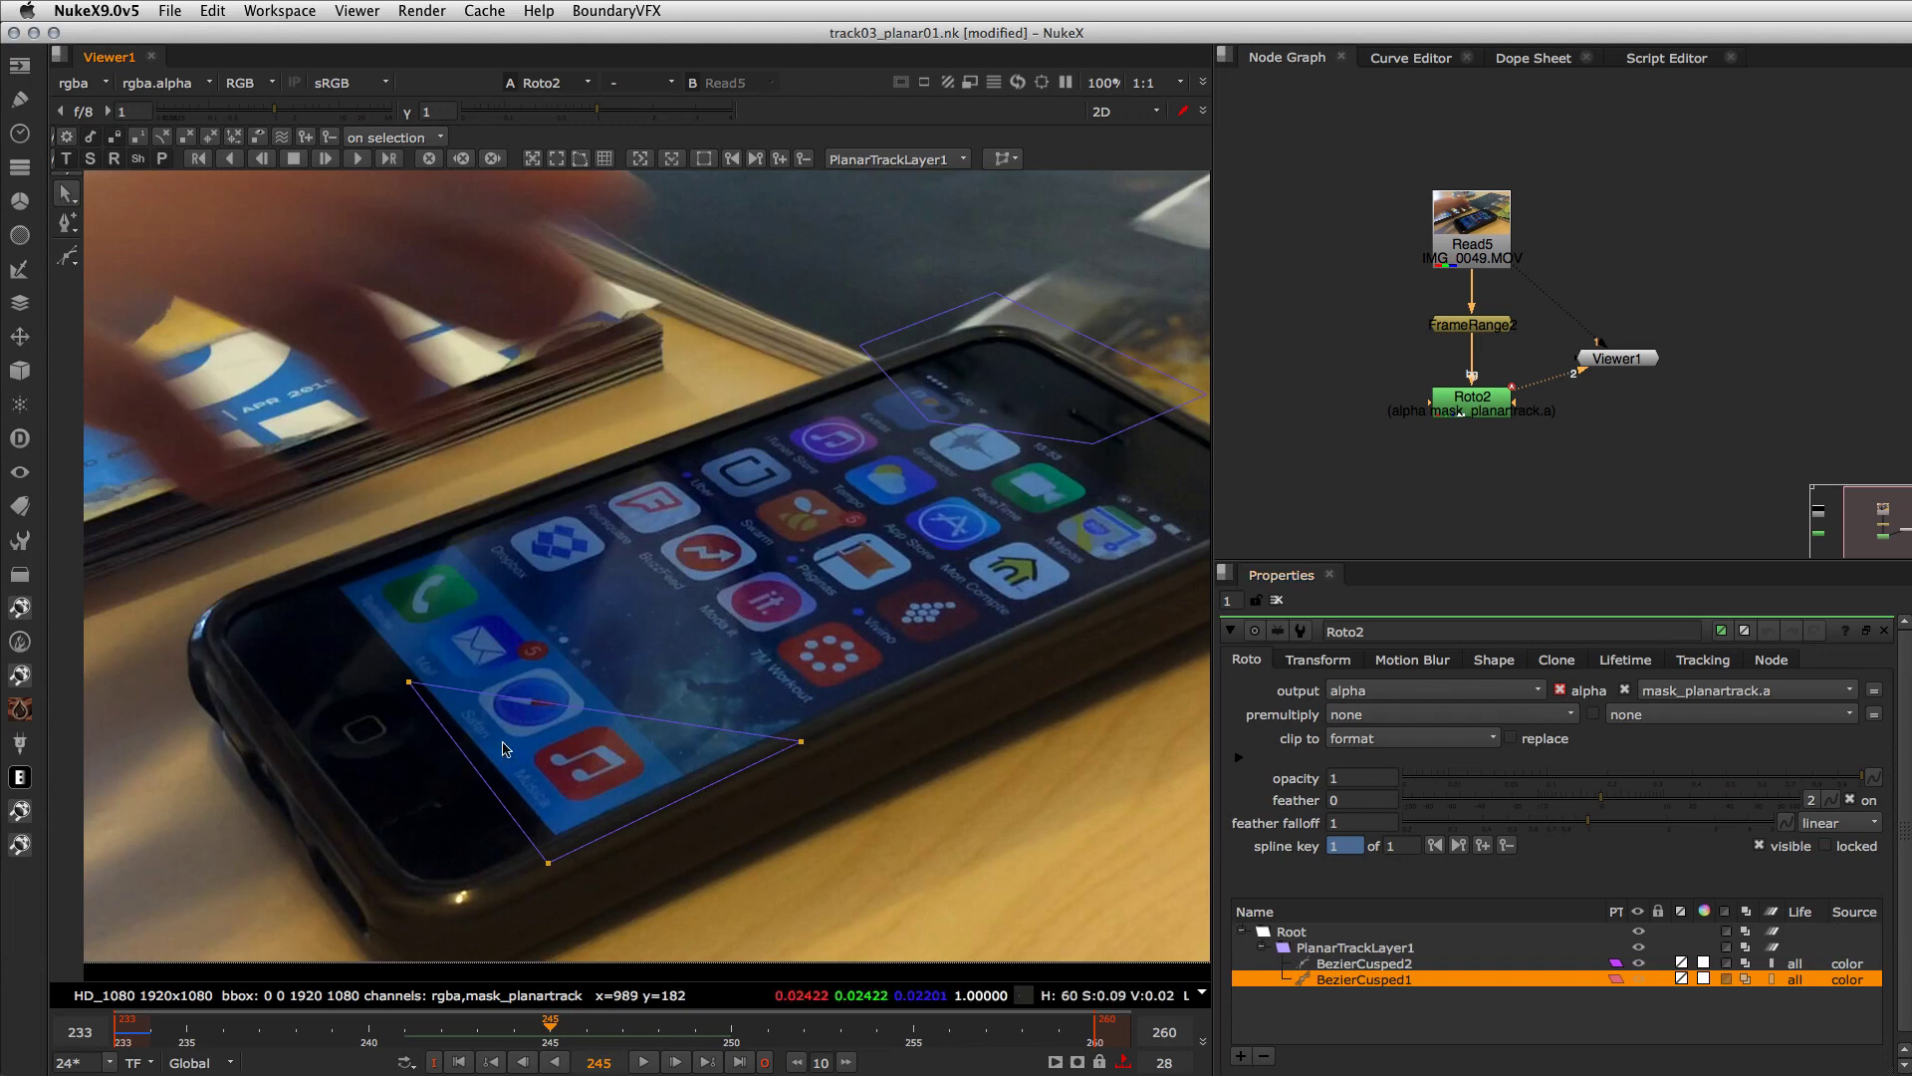
{"action": "left_click_drag", "start_coordinate": [411, 684], "coordinate": [473, 694]}
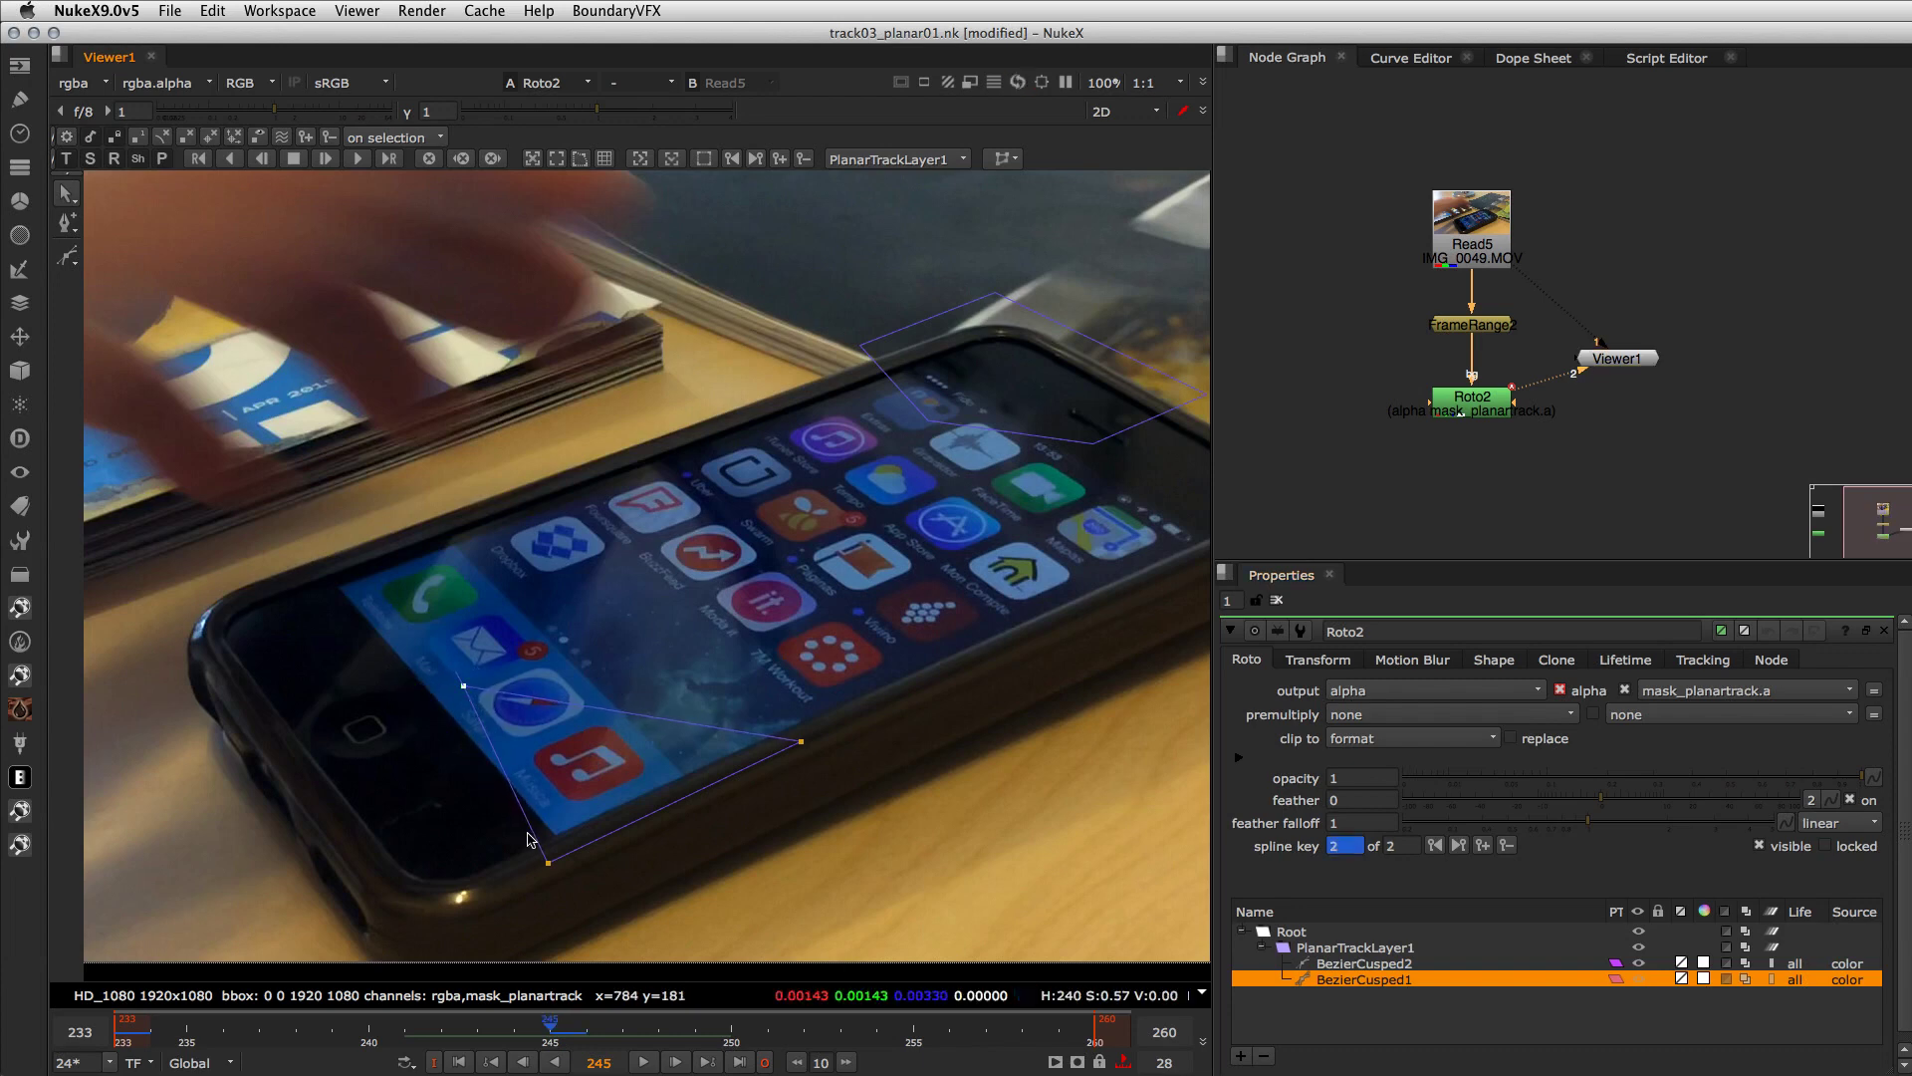
{"action": "left_click_drag", "start_coordinate": [552, 868], "coordinate": [521, 756]}
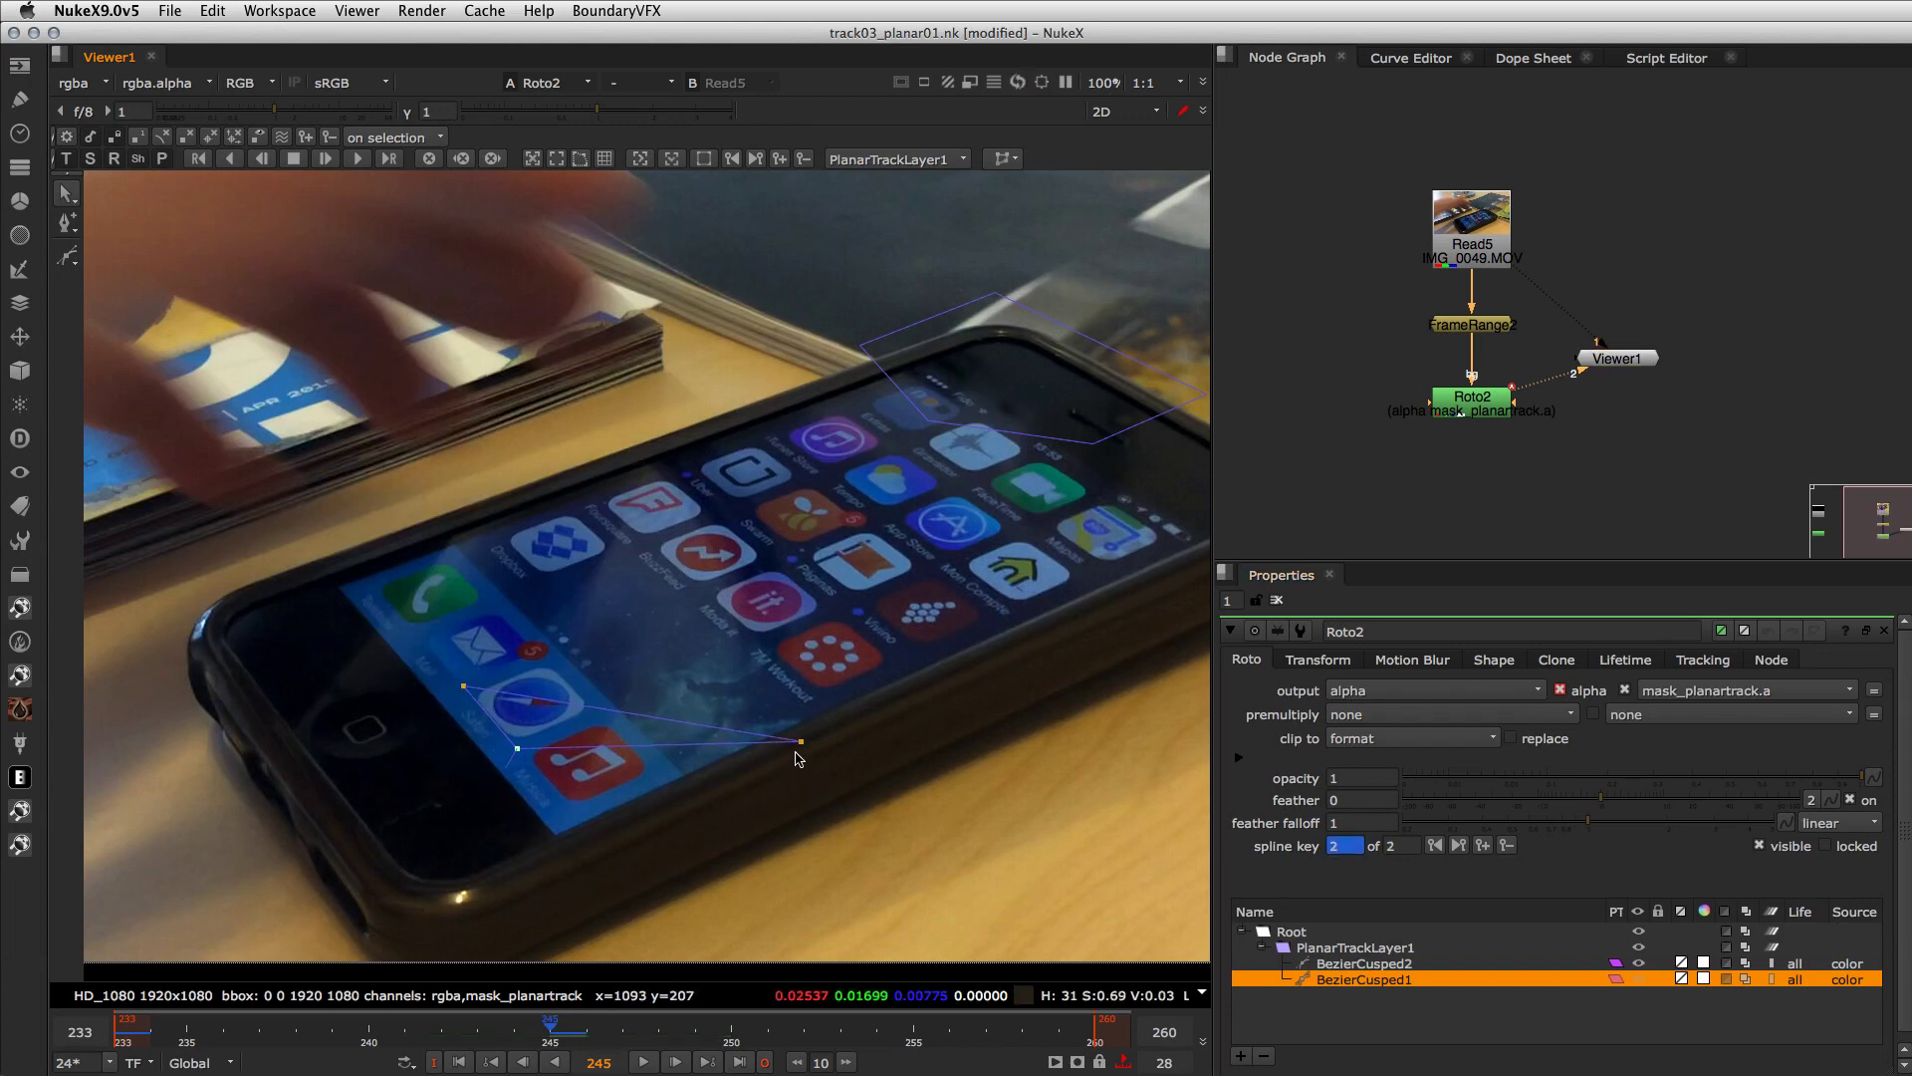
{"action": "left_click_drag", "start_coordinate": [802, 747], "coordinate": [599, 719]}
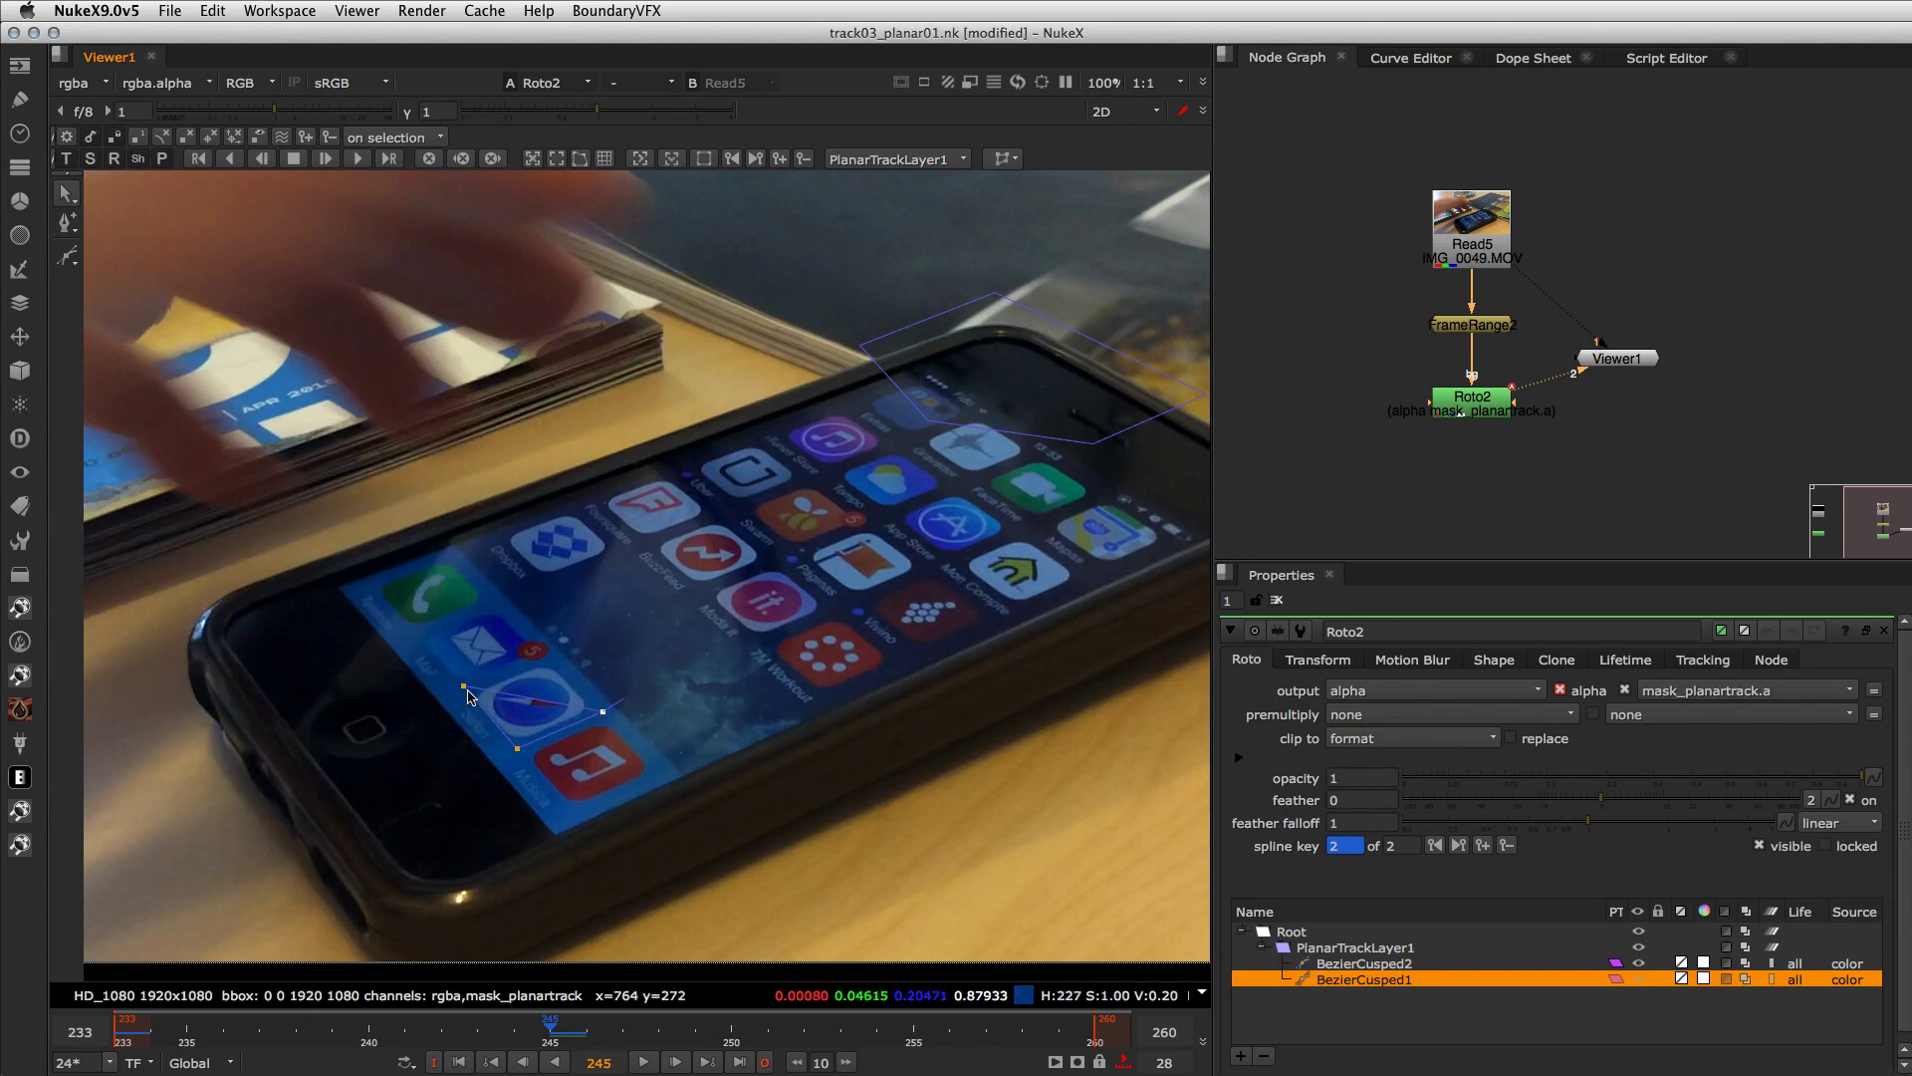
{"action": "key", "text": "z"}
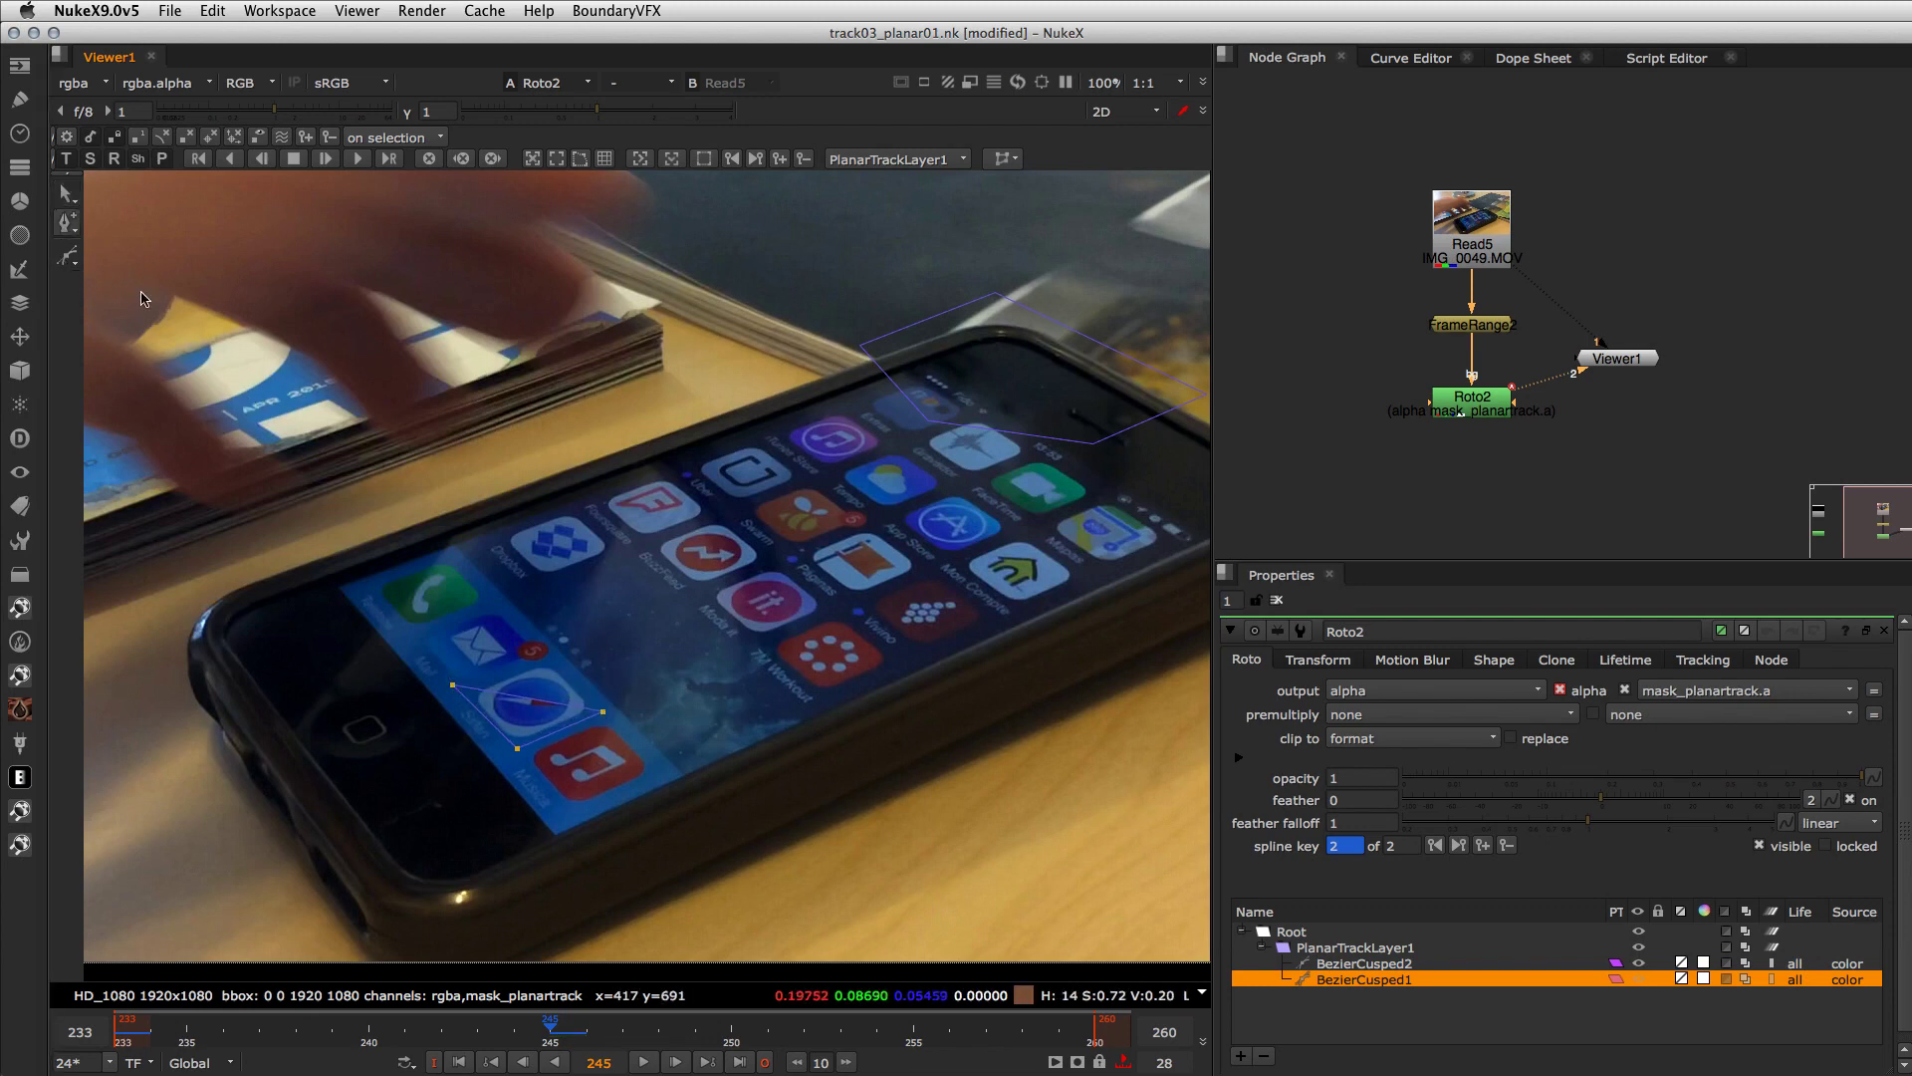
{"action": "left_click_drag", "start_coordinate": [522, 698], "coordinate": [547, 657]}
{"action": "key", "text": "shift+z"}
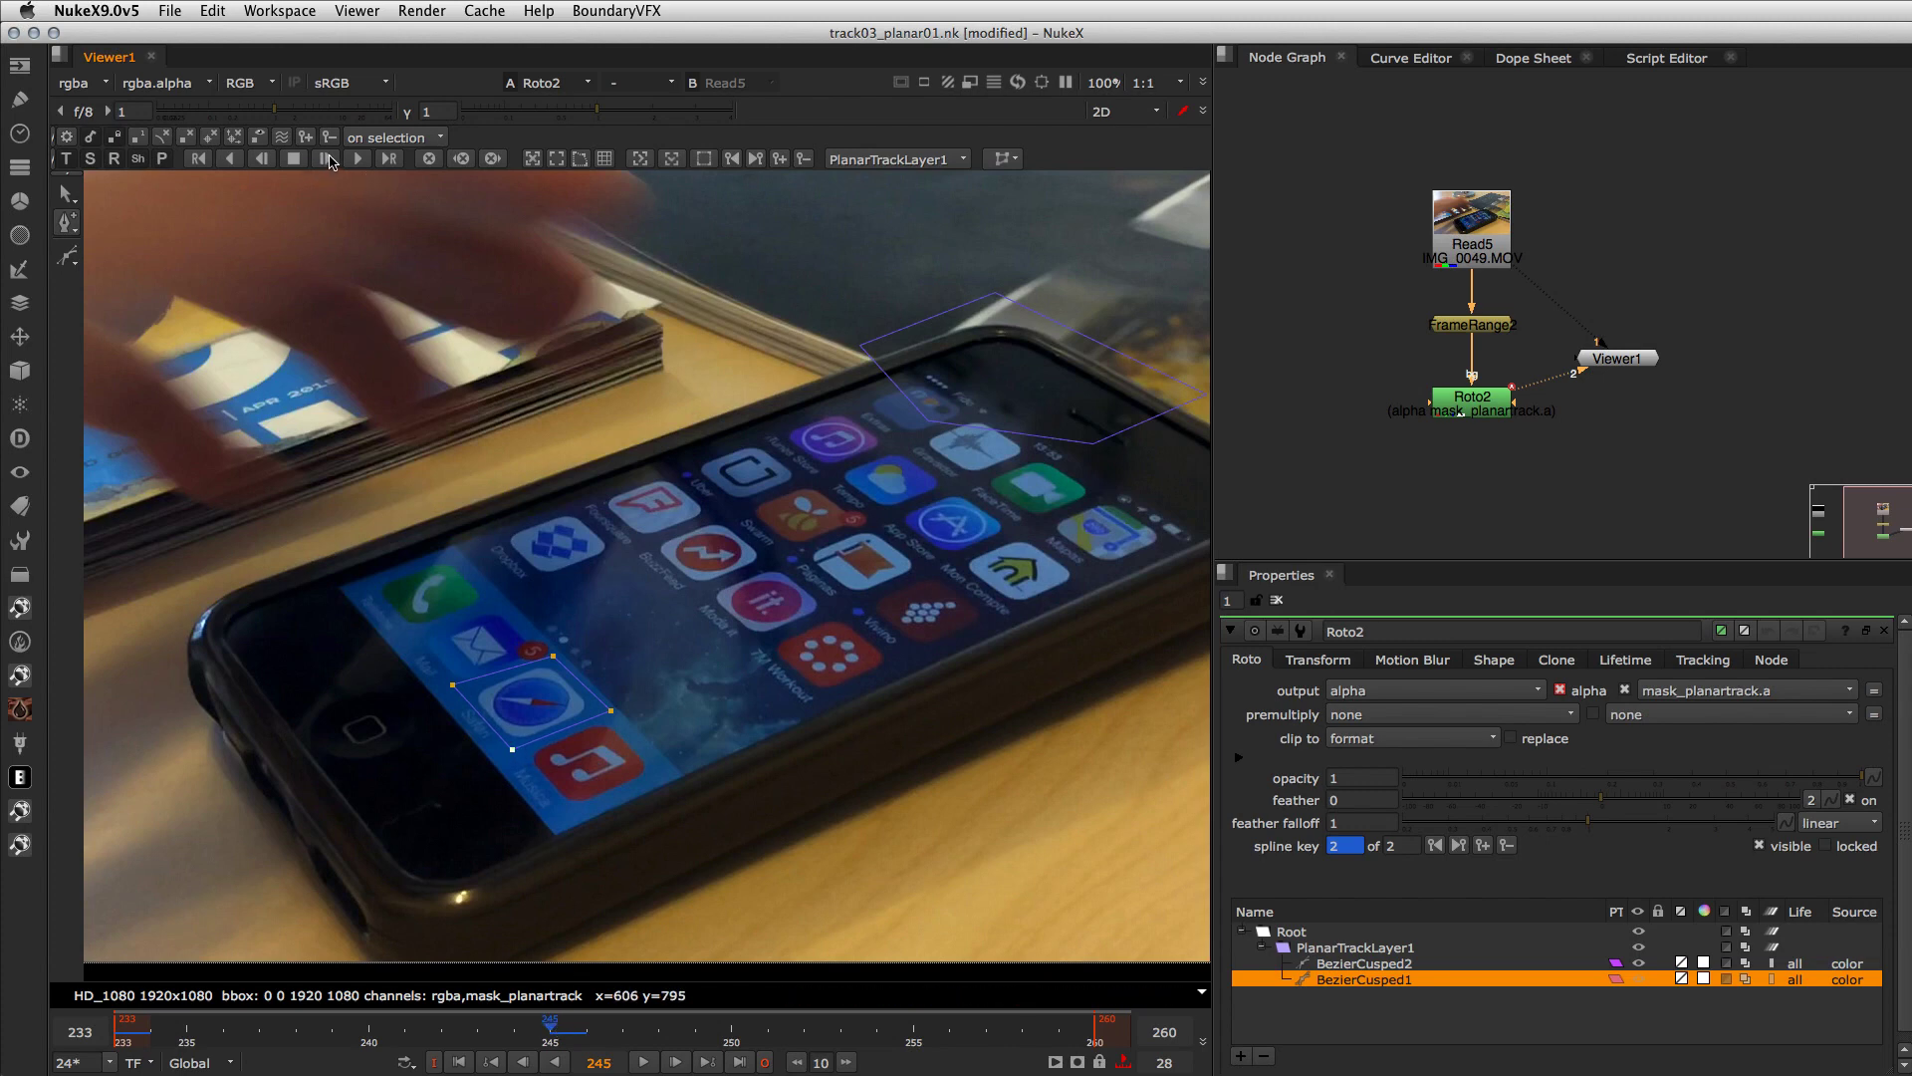
- Display the grid and re-track the layer forward from frame 245, one frame at a time to 247, and continuously through frame 260
{"action": "left_click", "coordinate": [605, 158]}
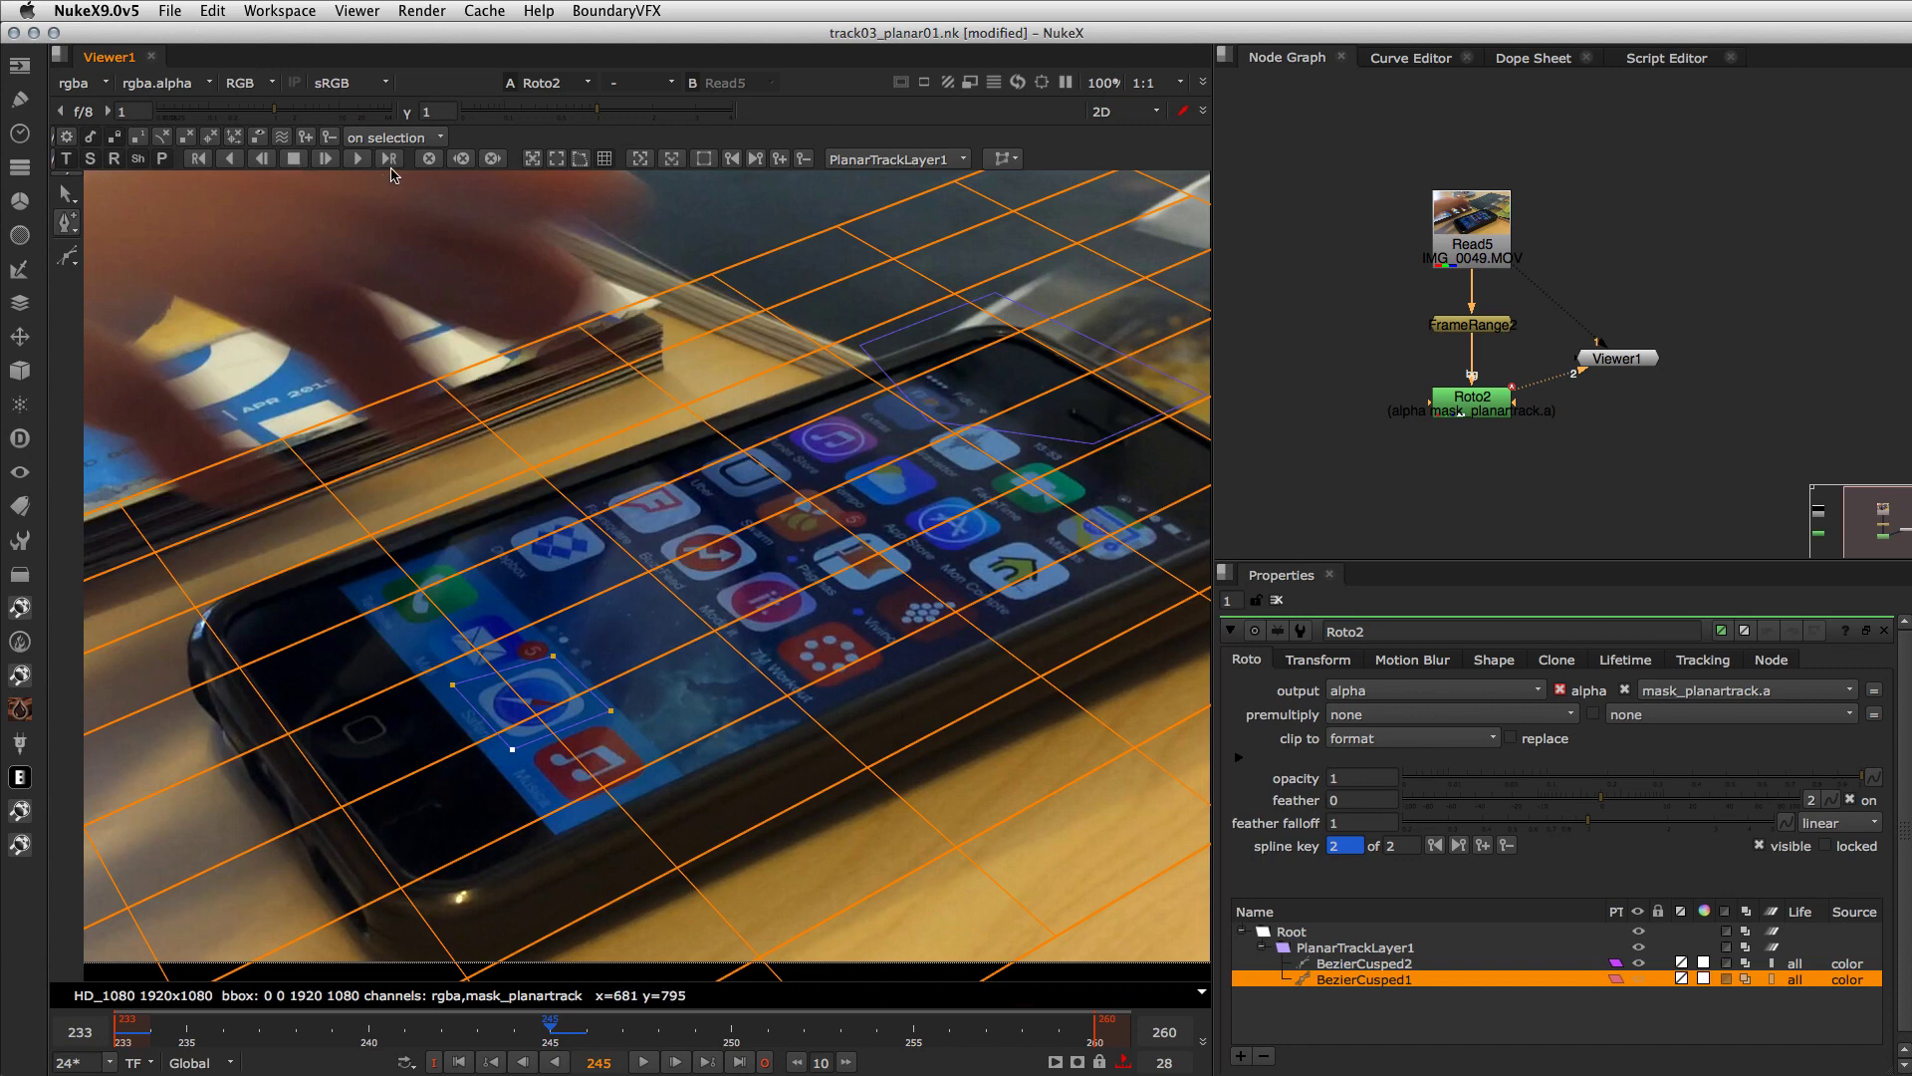
{"action": "left_click", "coordinate": [324, 158]}
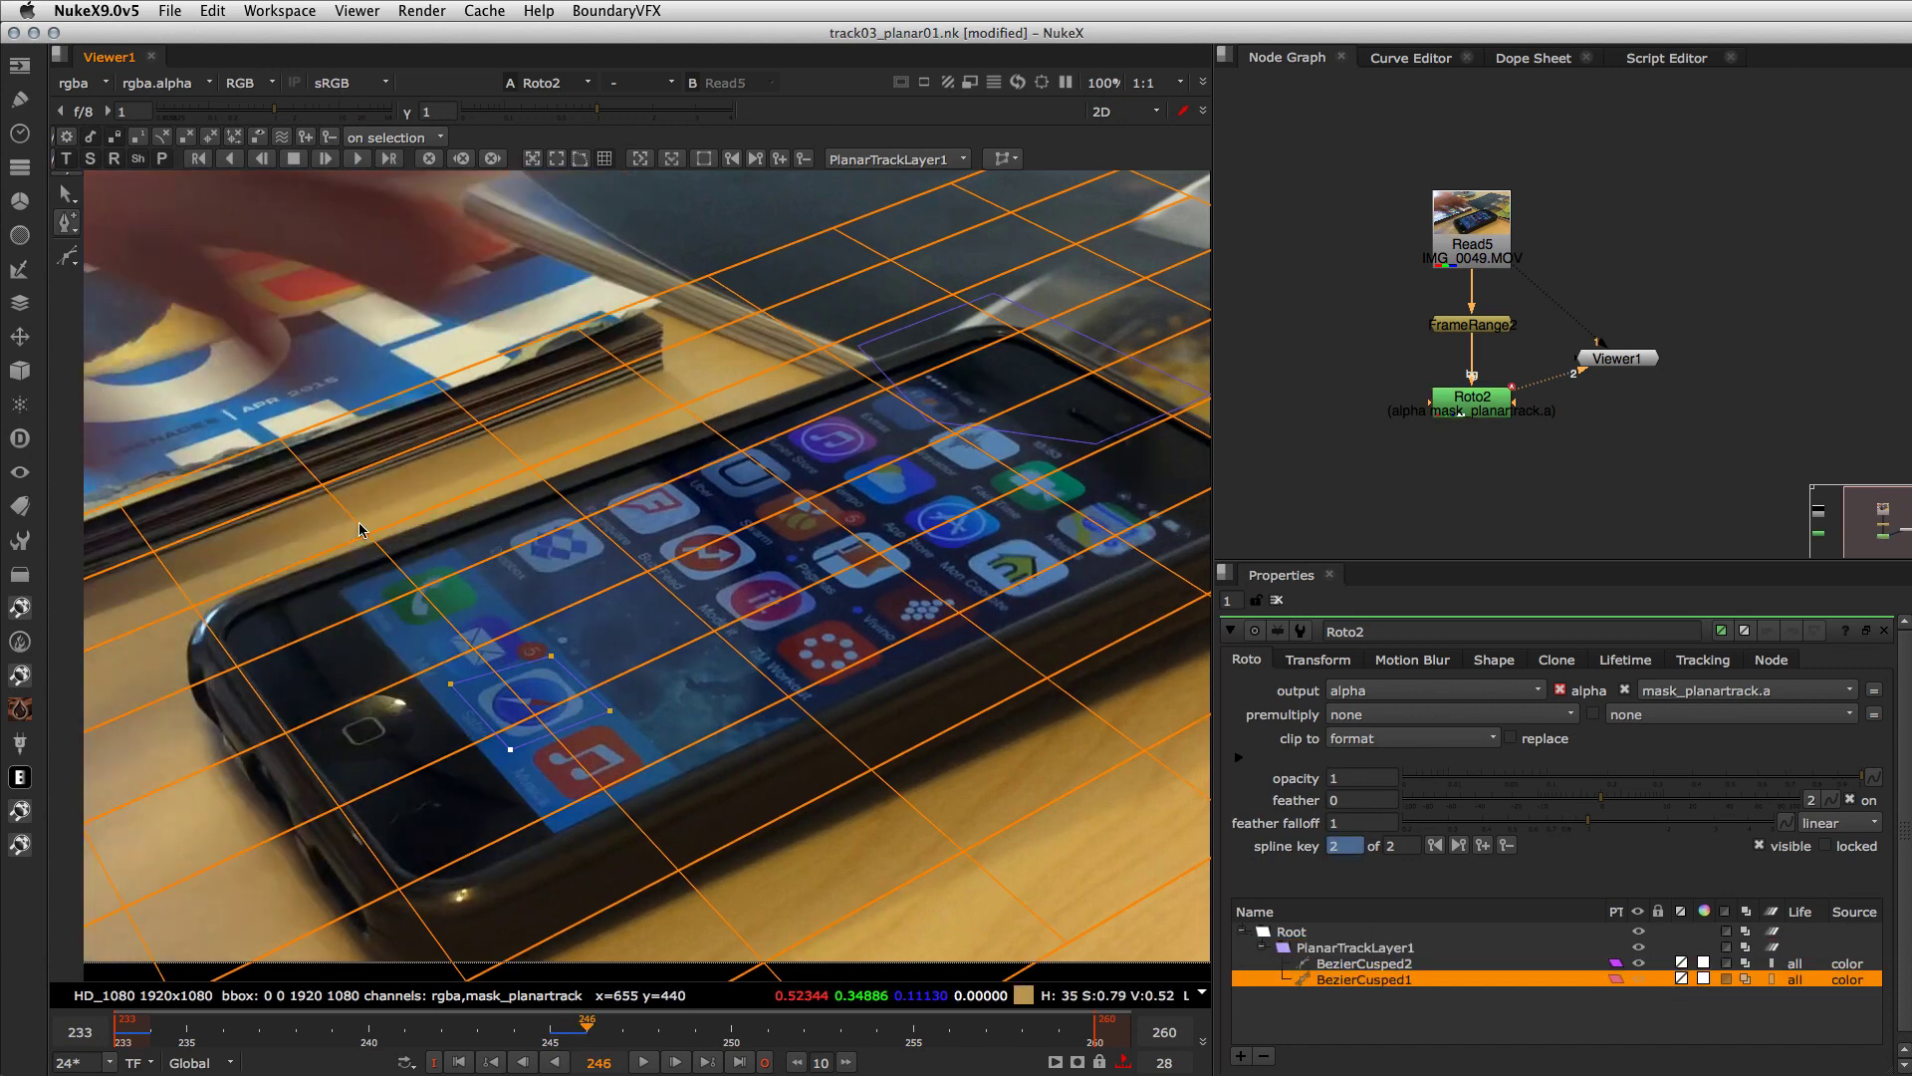
{"action": "left_click", "coordinate": [325, 158]}
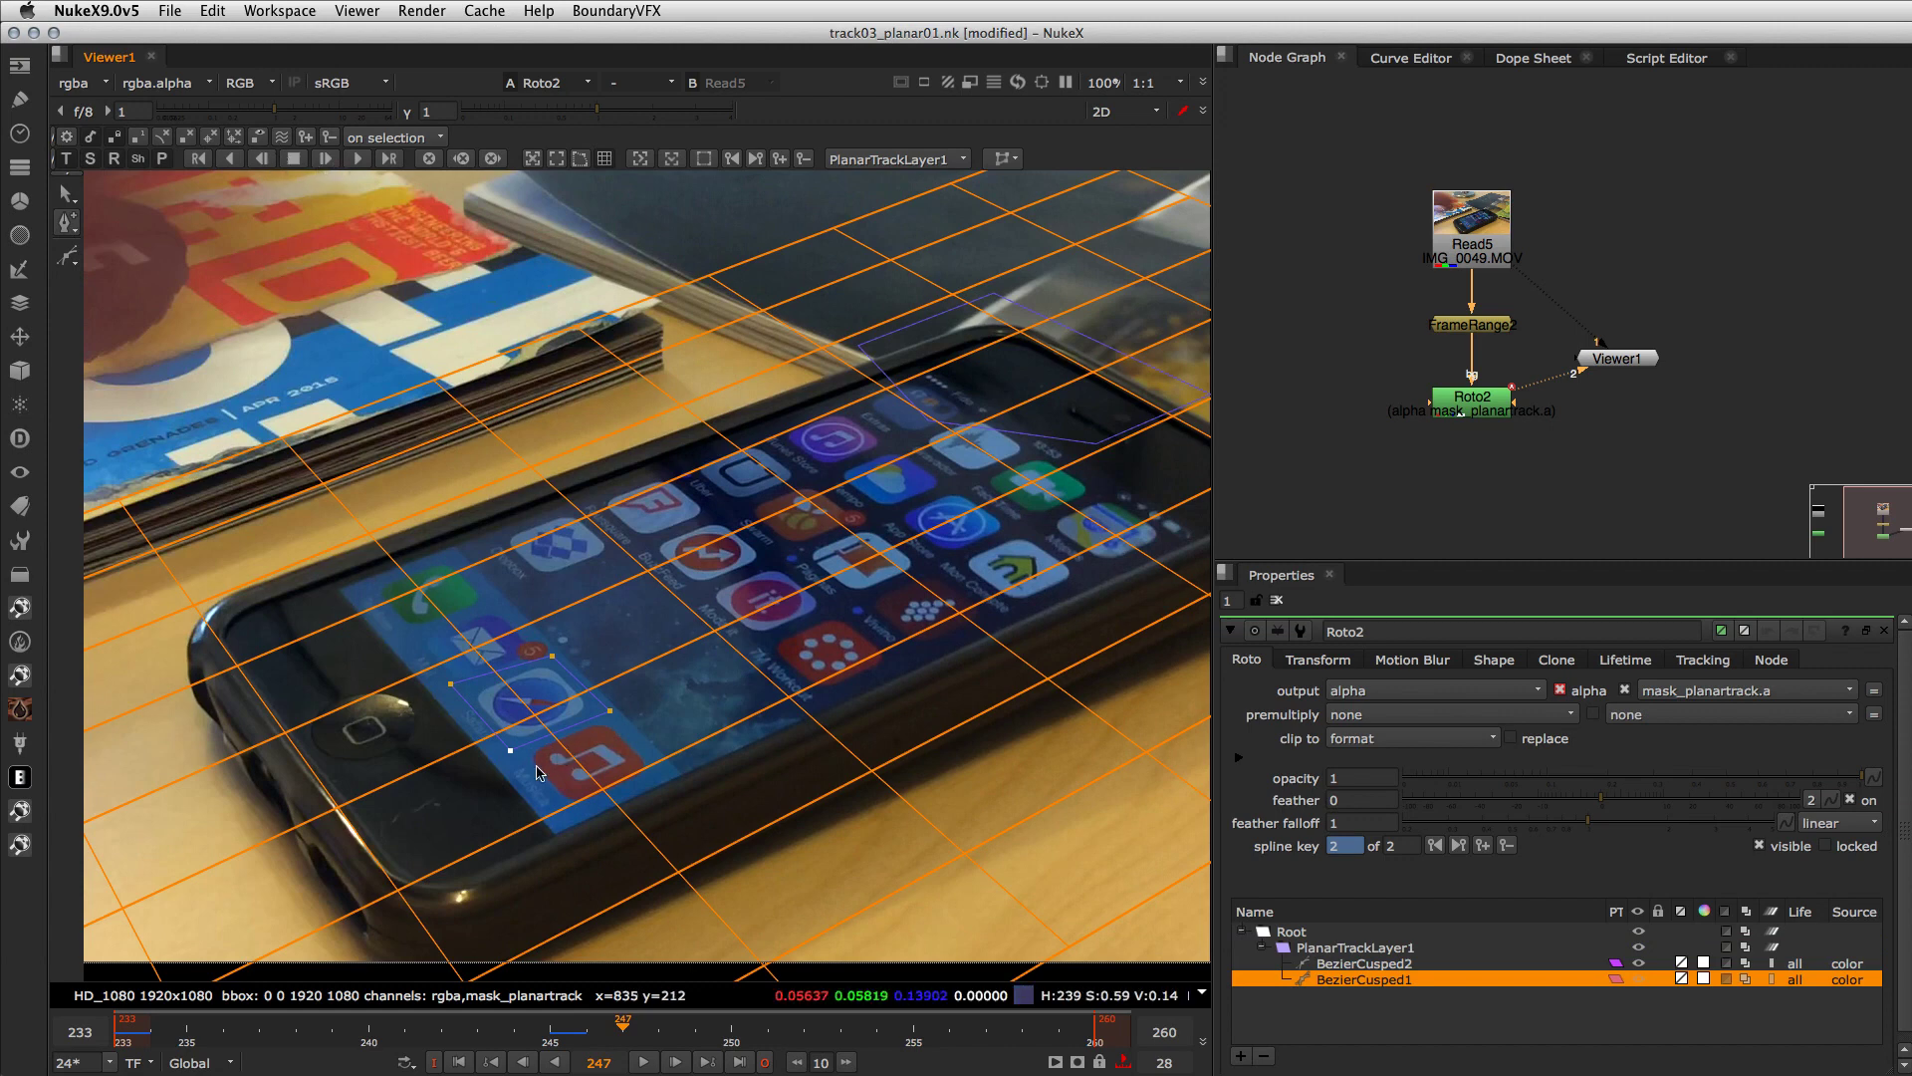
{"action": "left_click", "coordinate": [359, 159]}
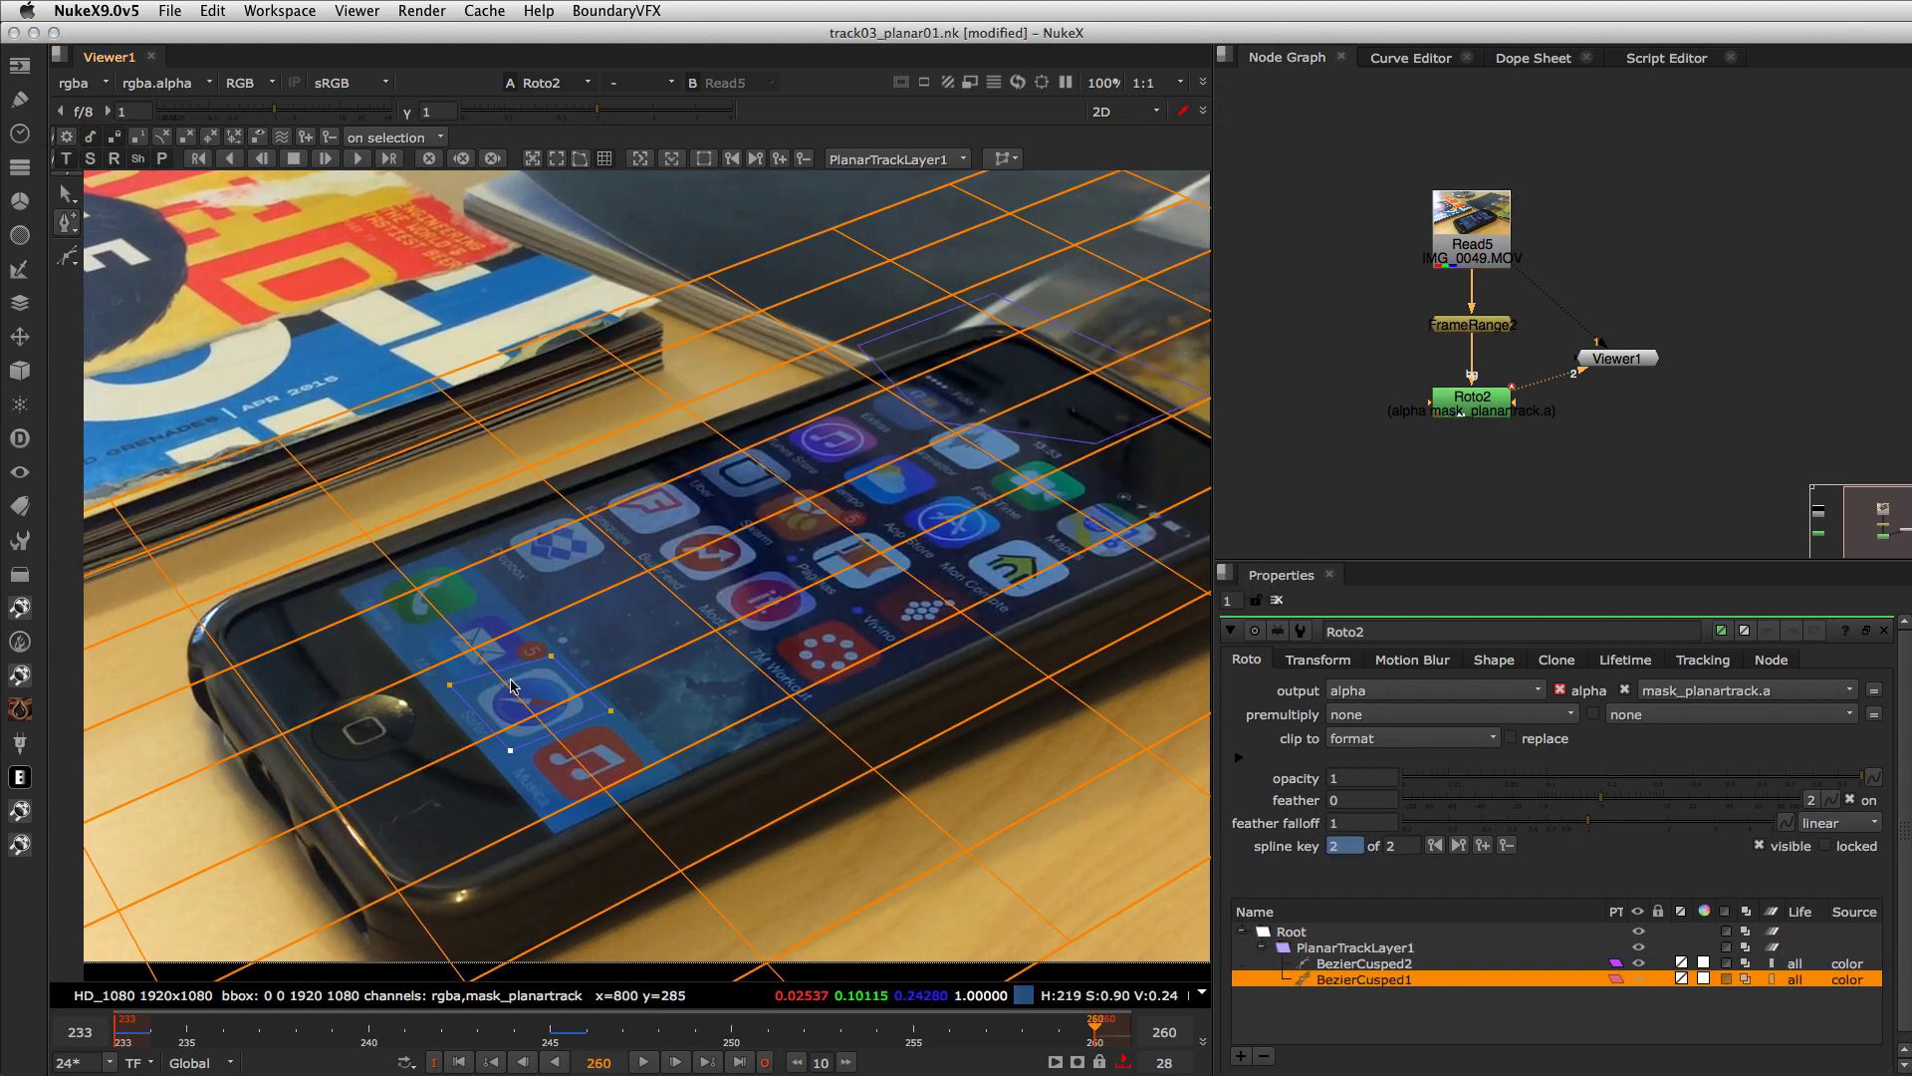
- Play back the refined track to check the grid against the phone screen, and stop playback
{"action": "key", "text": "space"}
{"action": "key", "text": "space"}
{"action": "key", "text": "l"}
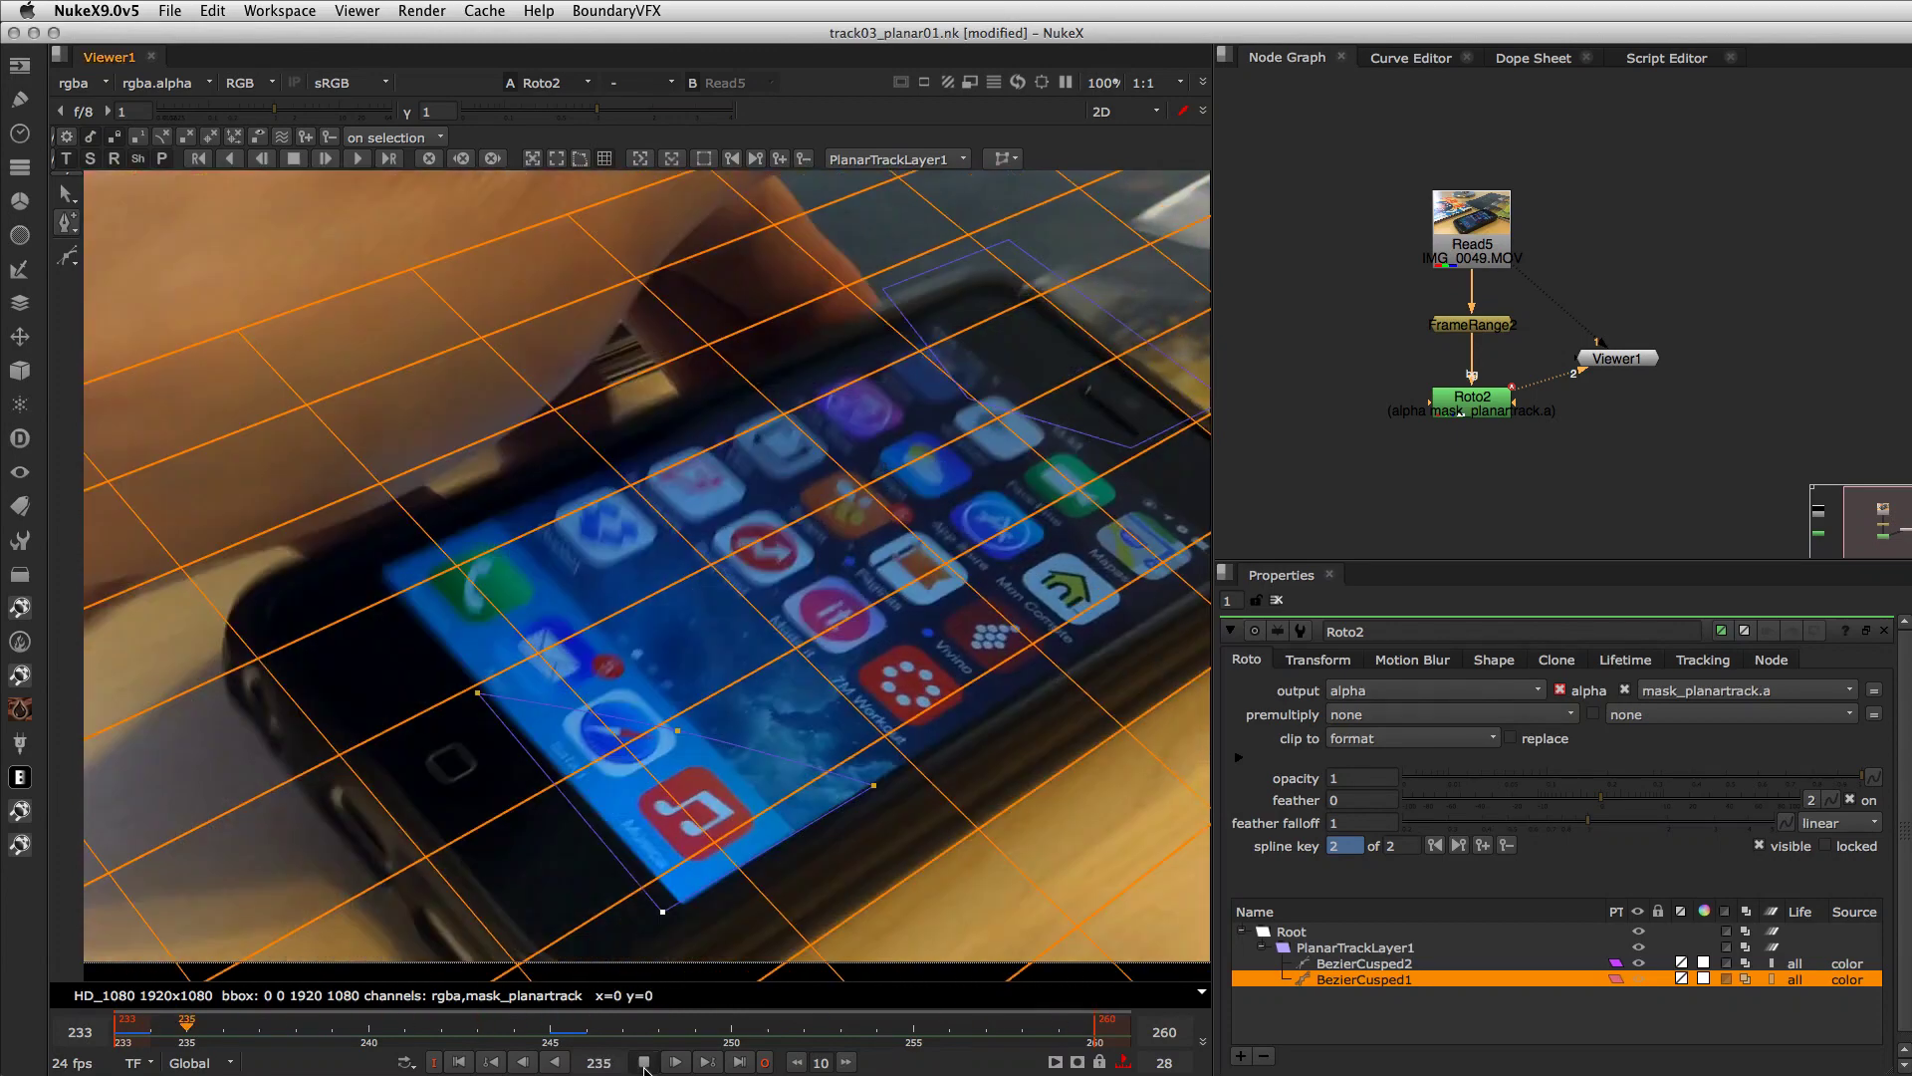
{"action": "left_click", "coordinate": [644, 1062]}
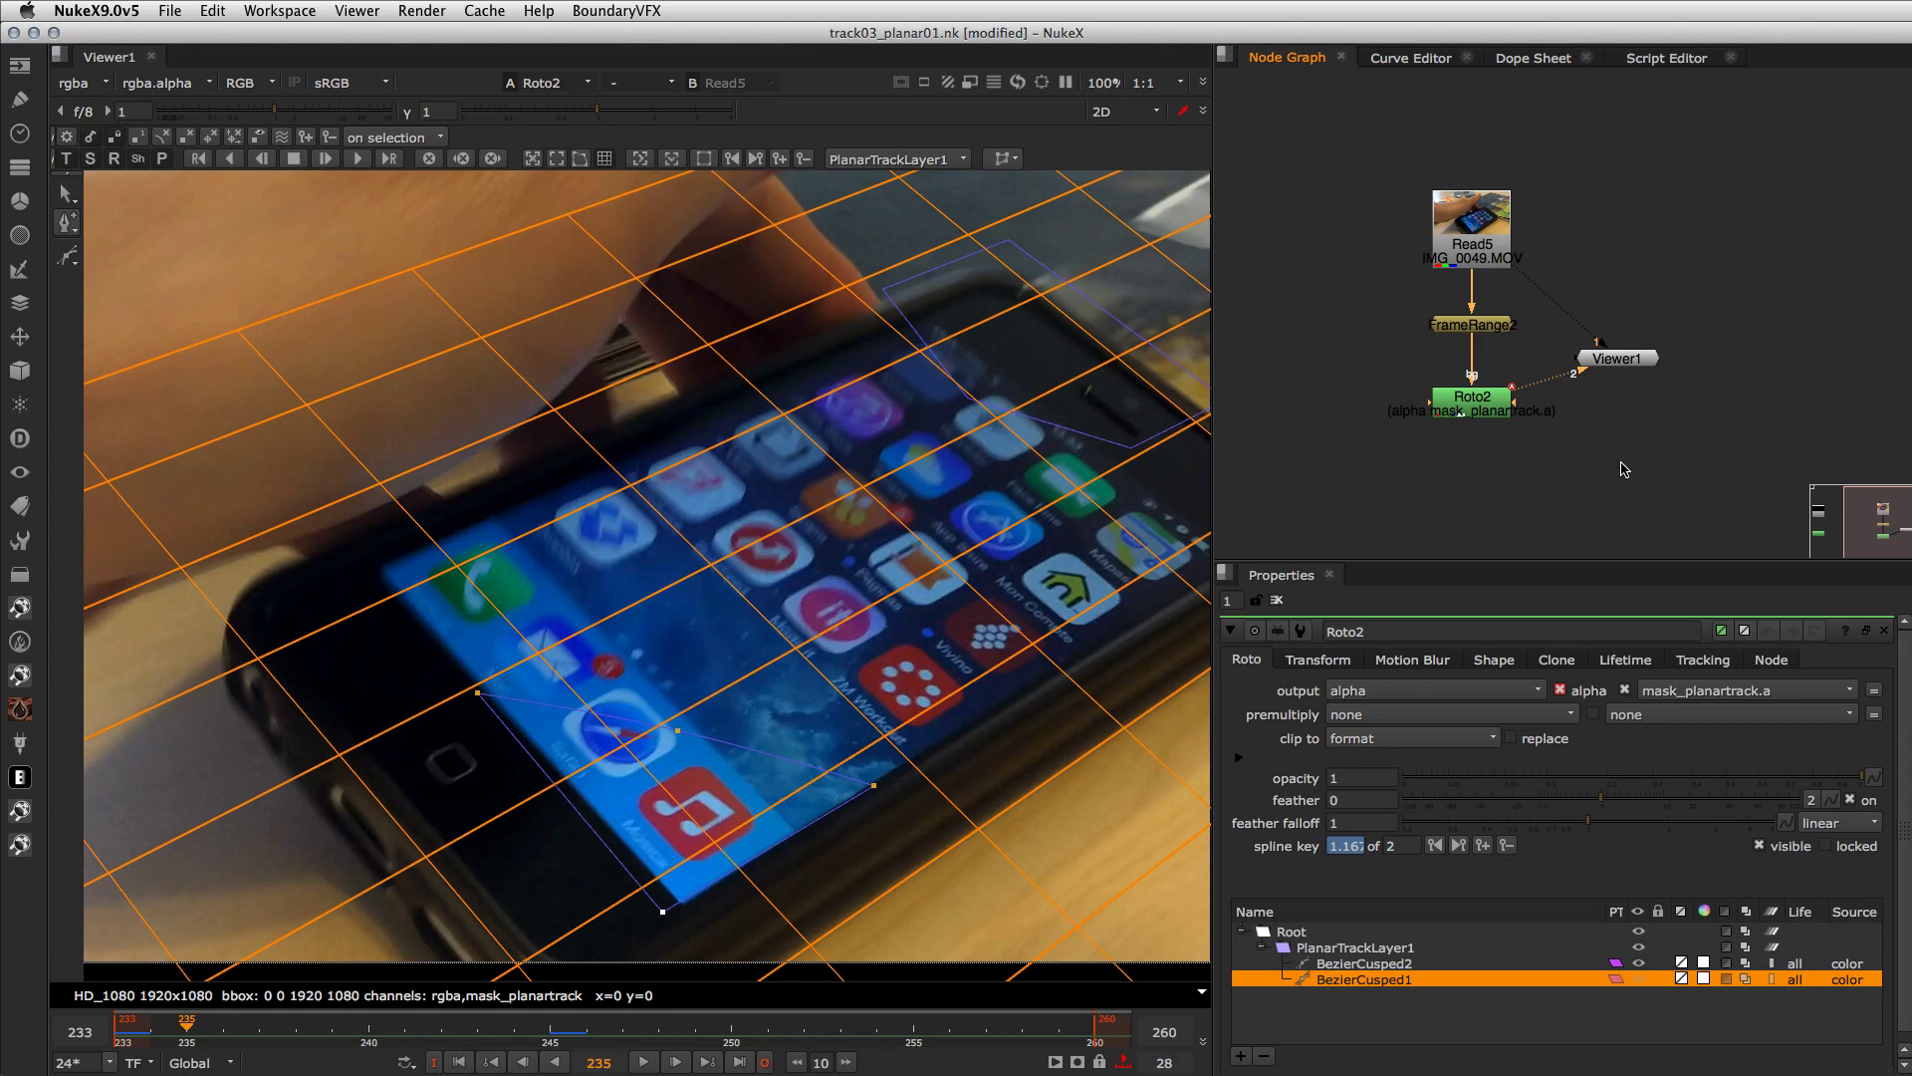
- Move the Viewer1 node to the left of Roto2 and make room beside the Roto2 node in the graph
{"action": "left_click_drag", "start_coordinate": [1626, 368], "coordinate": [1335, 413]}
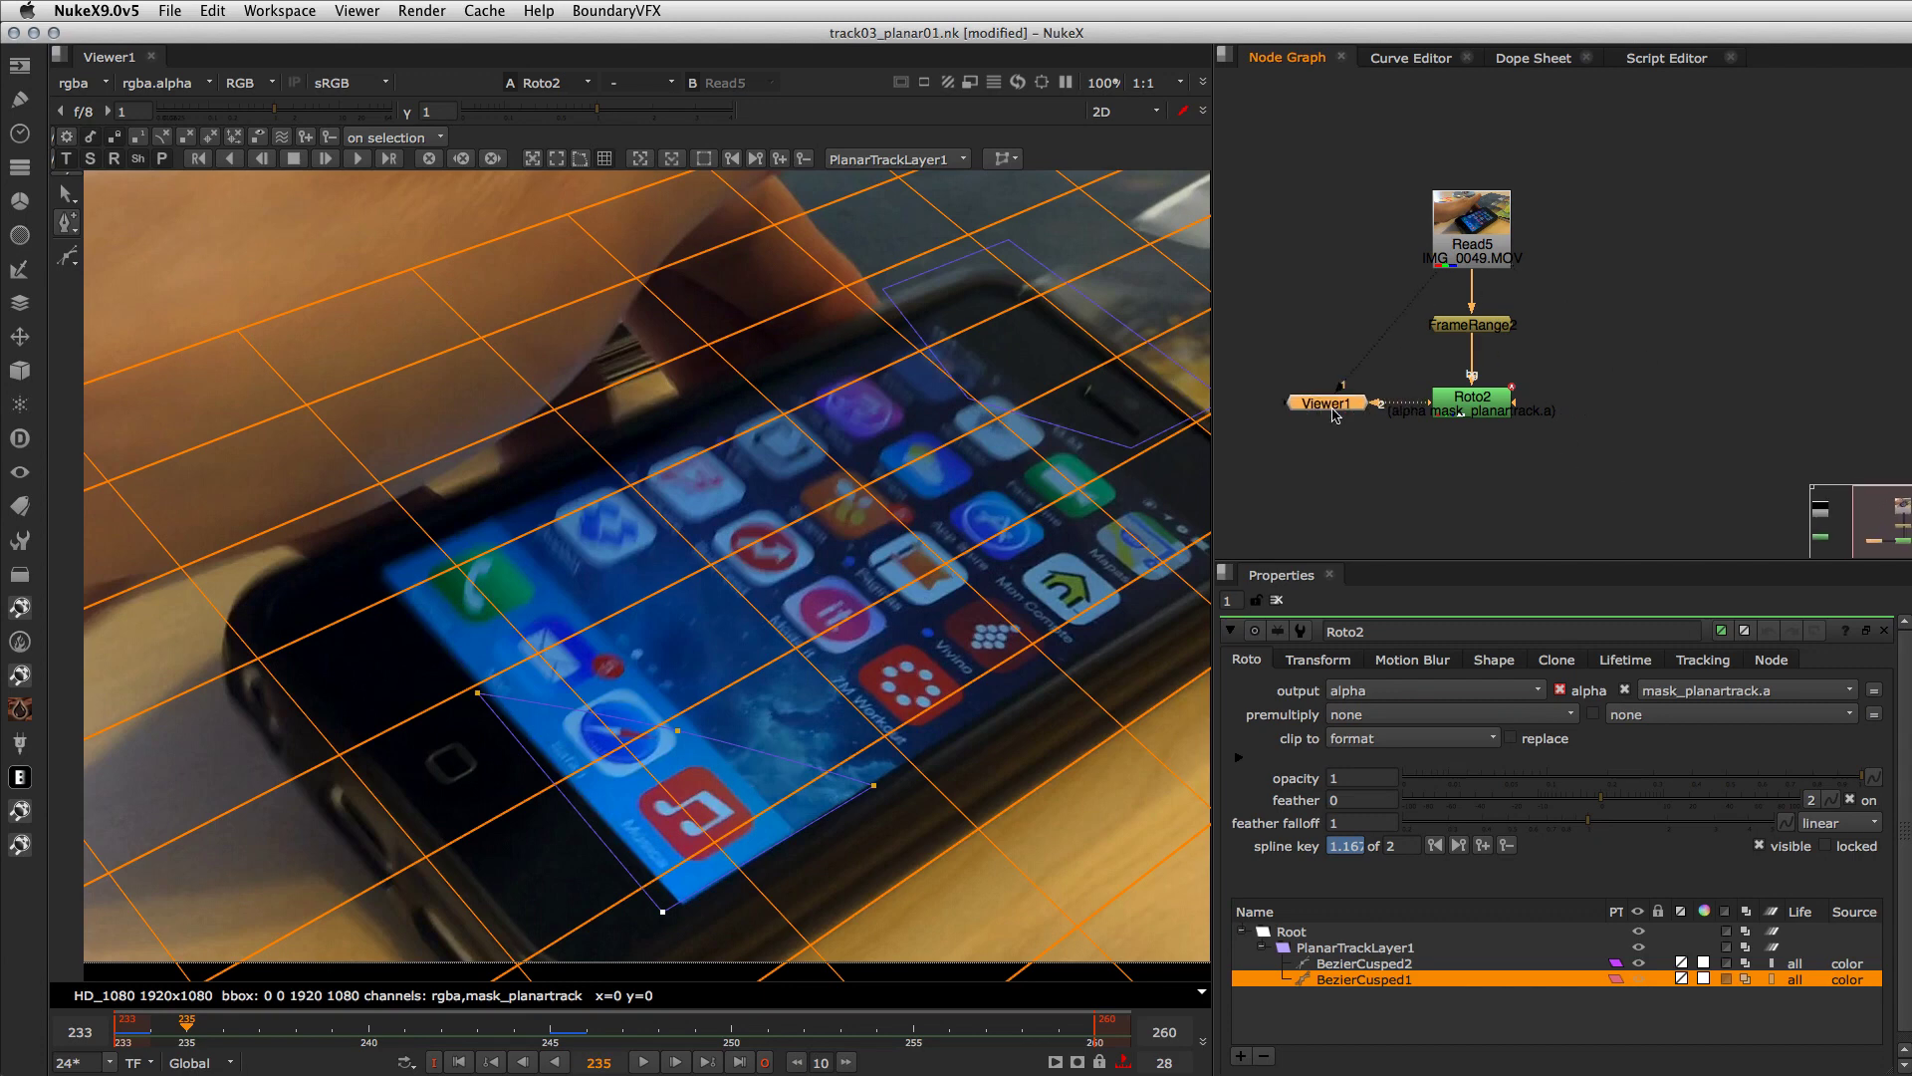
{"action": "left_click_drag", "start_coordinate": [1531, 401], "coordinate": [1427, 388]}
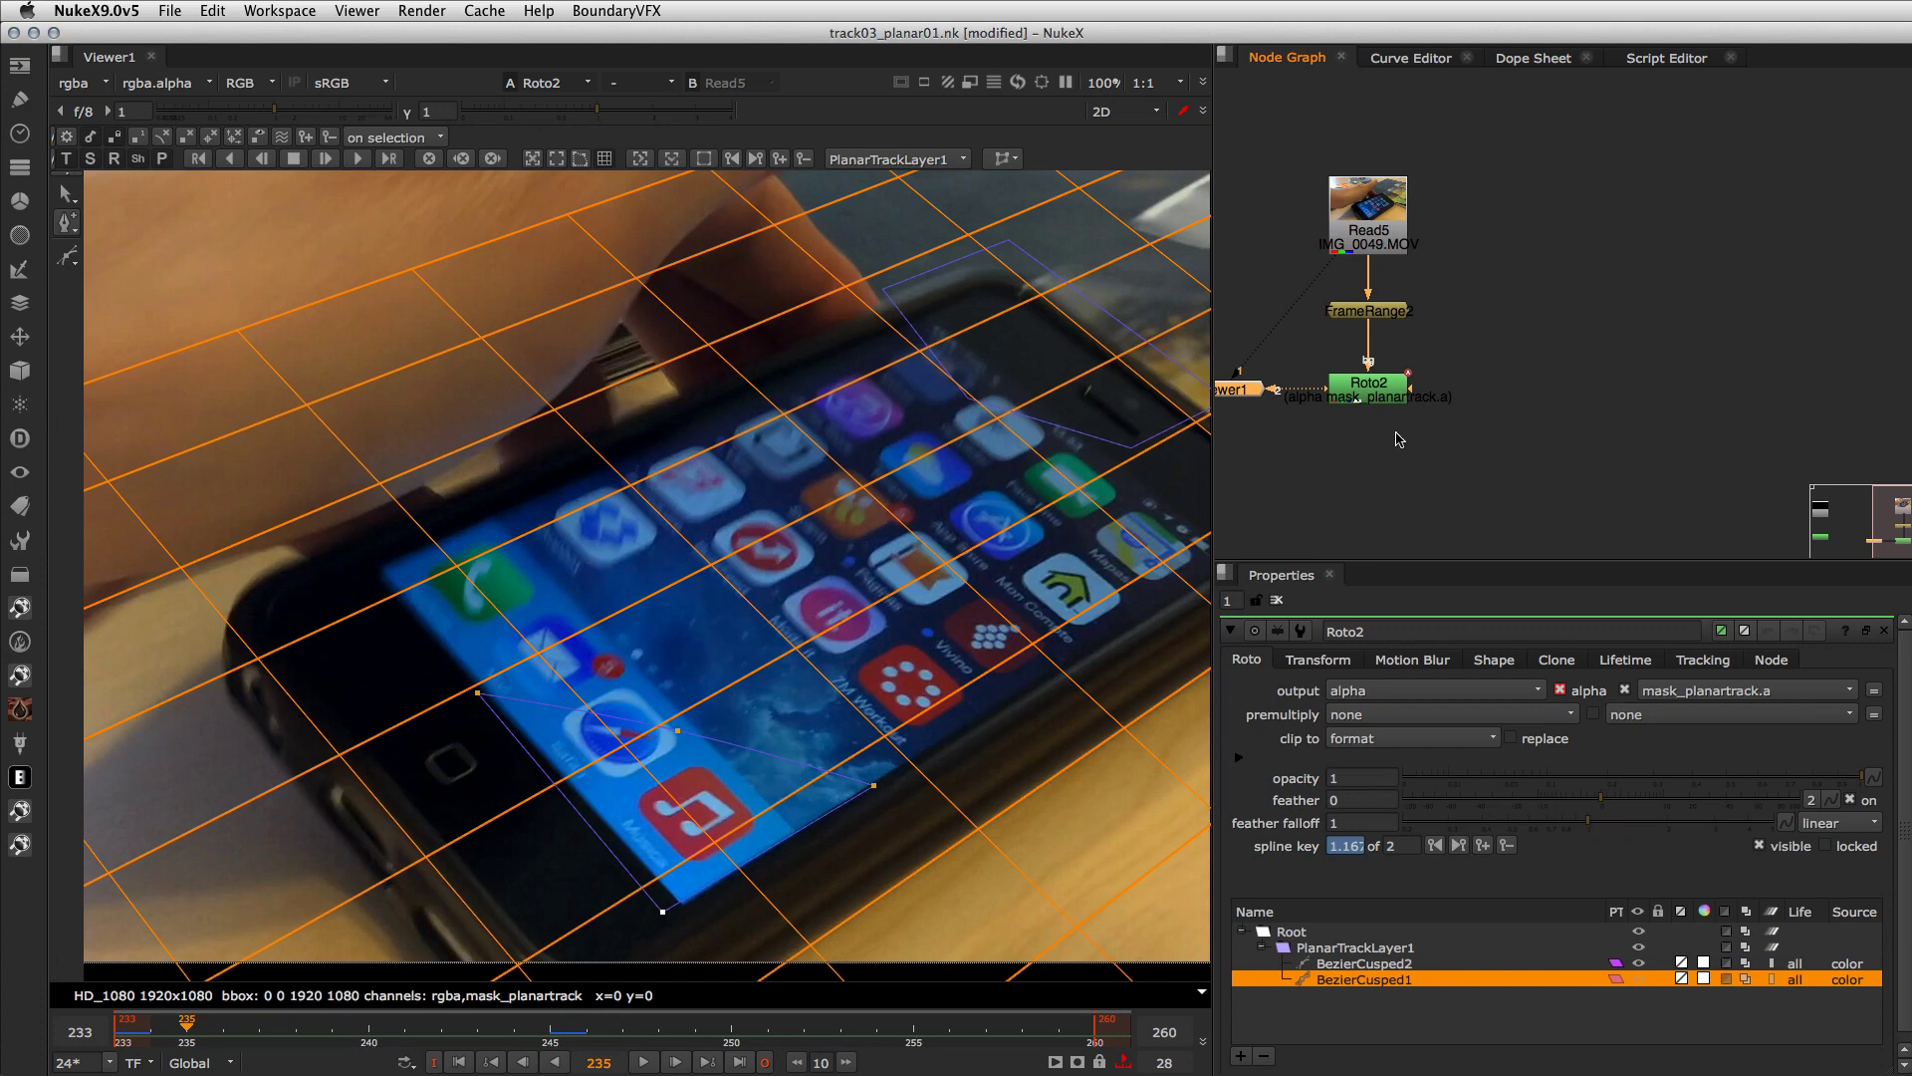
{"action": "left_click", "coordinate": [1531, 403]}
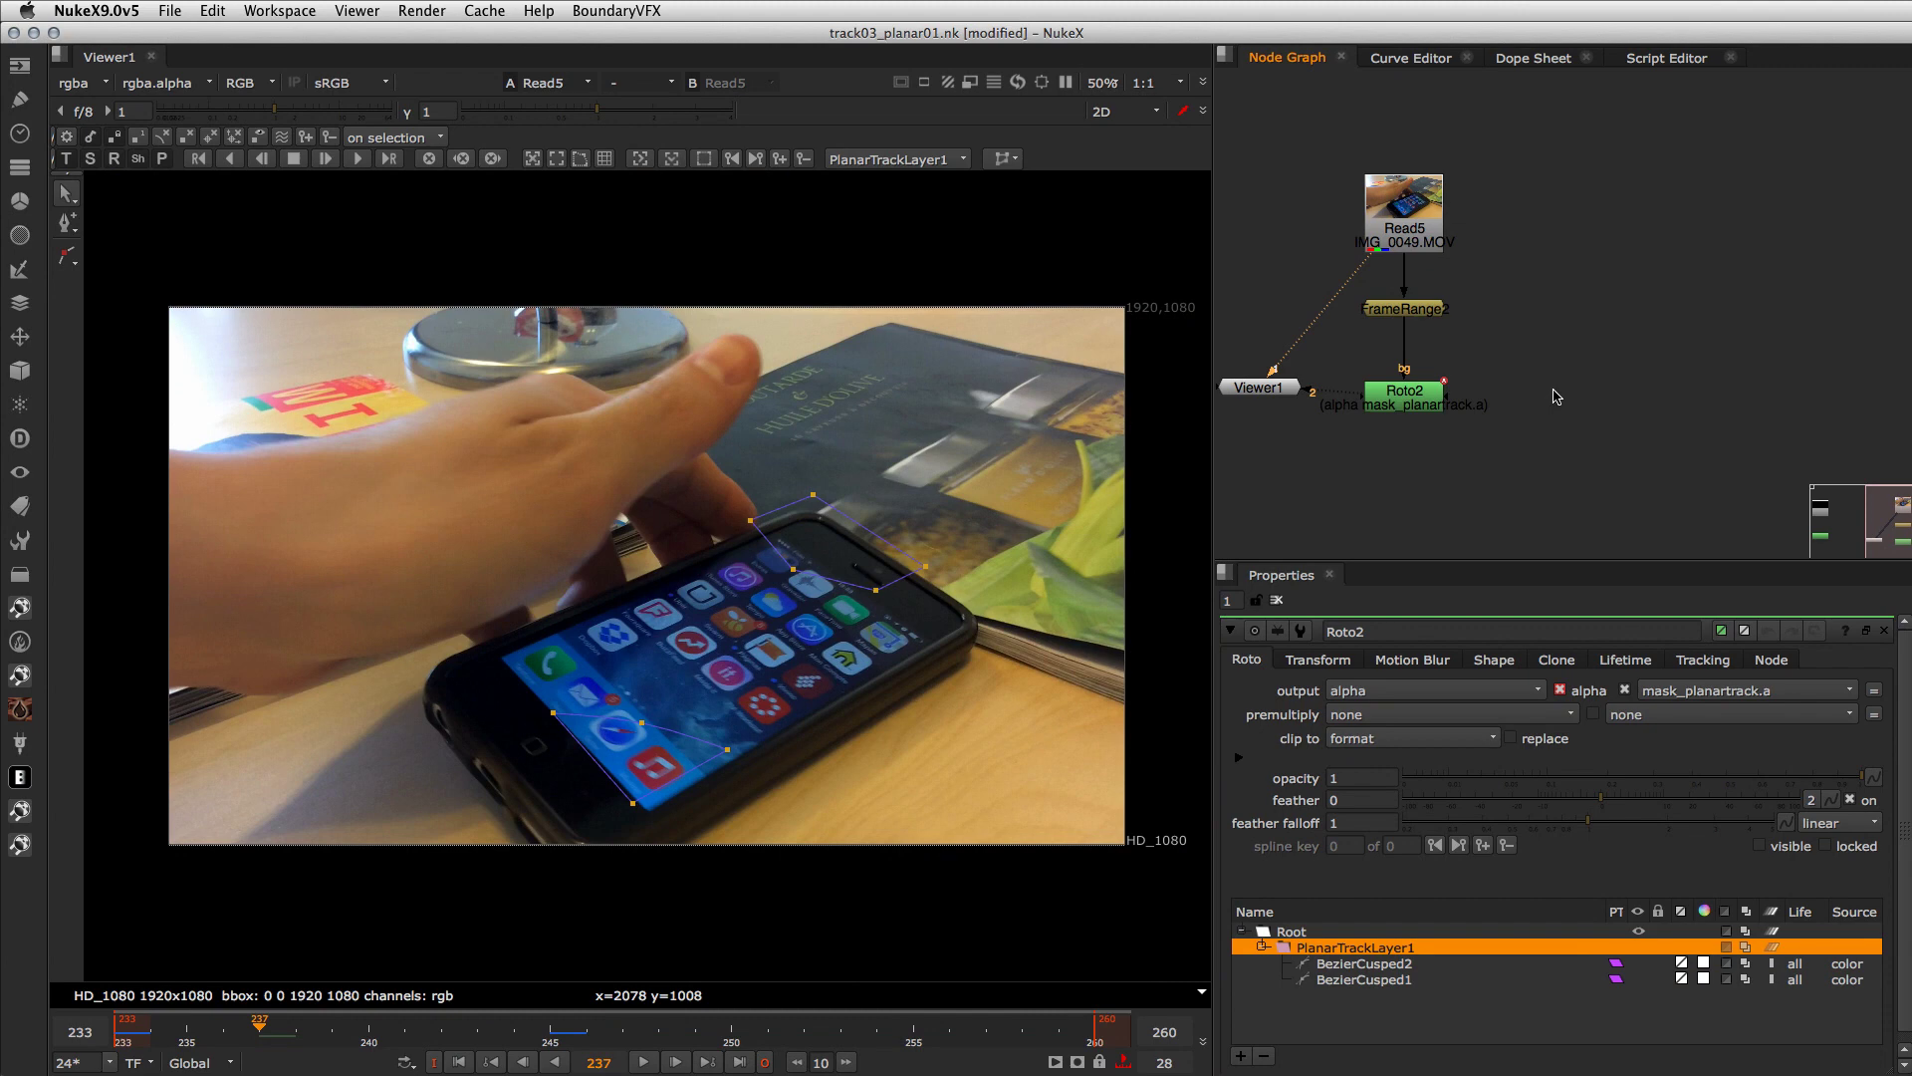
- Add a PlanarTracker node beside Roto2 and connect its bg input to FrameRange2
{"action": "key", "text": "Tab"}
{"action": "type", "text": "plan"}
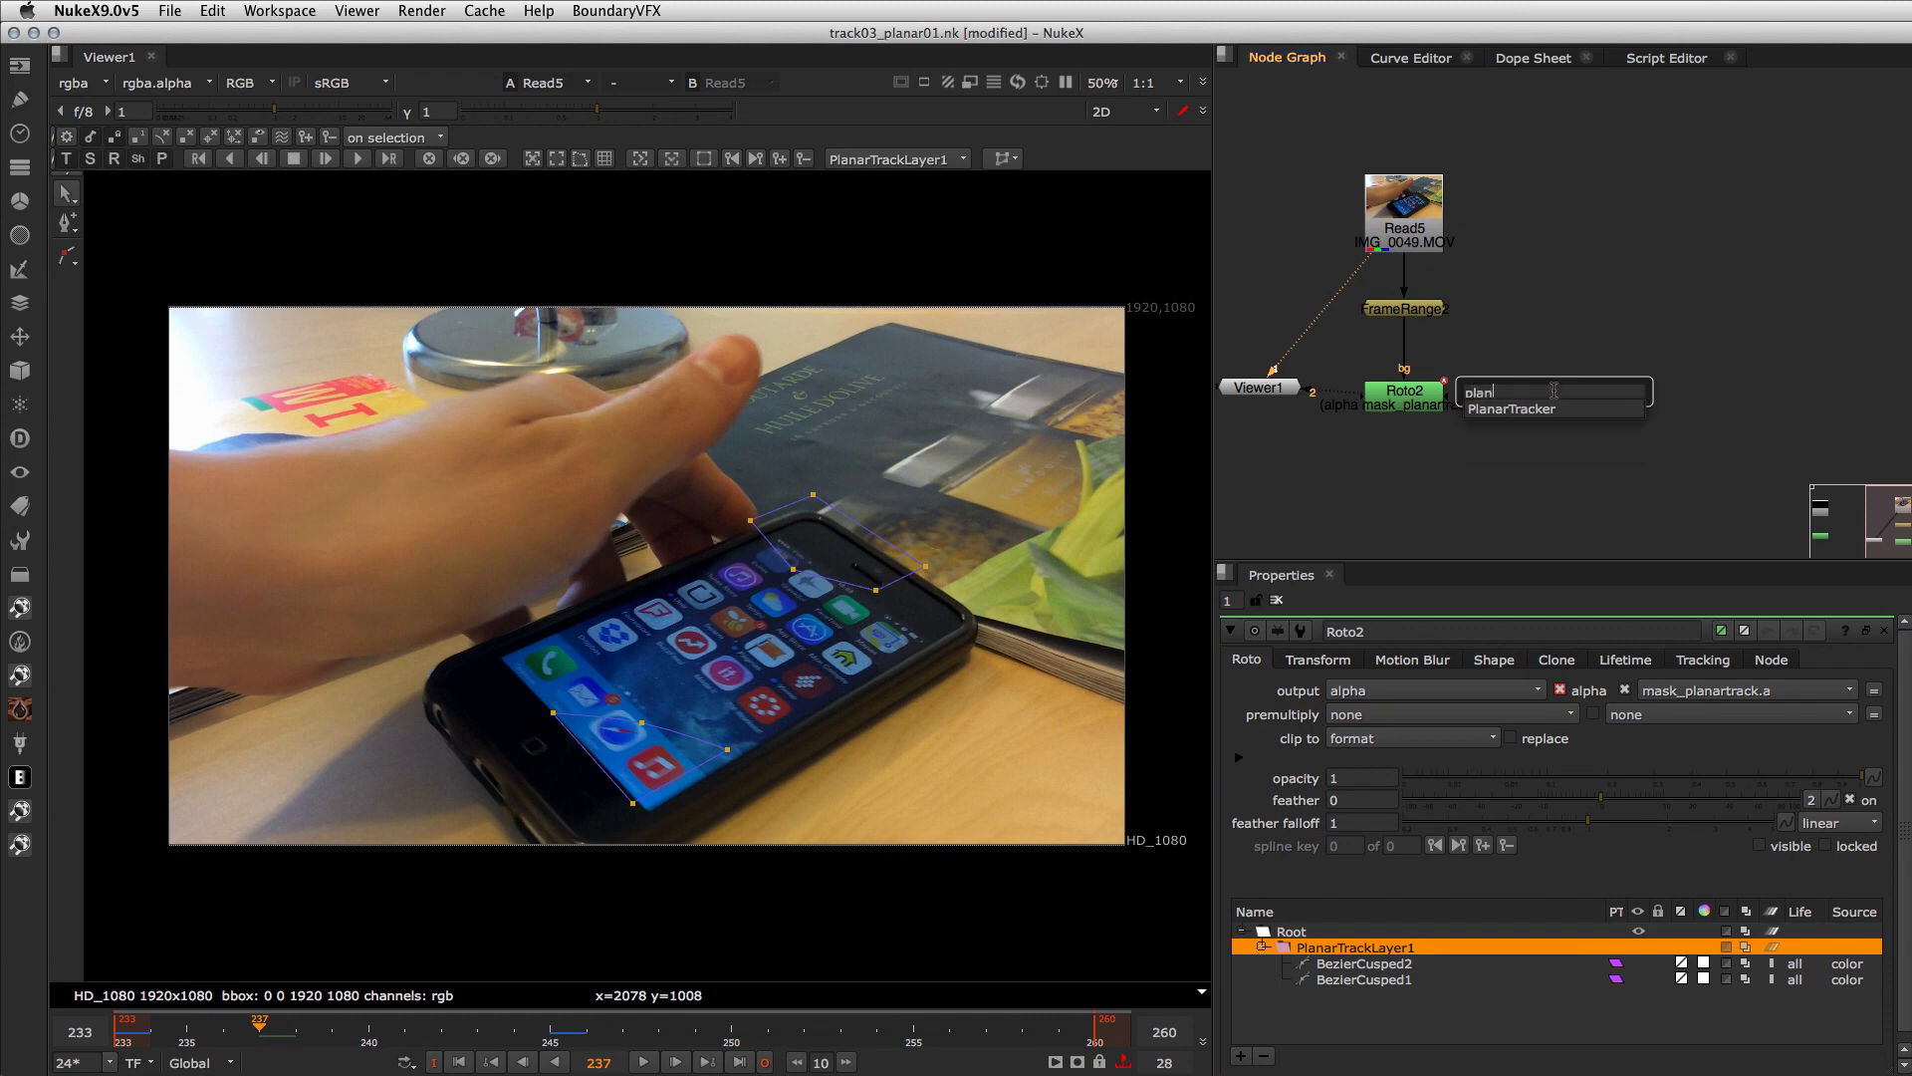
{"action": "key", "text": "Return"}
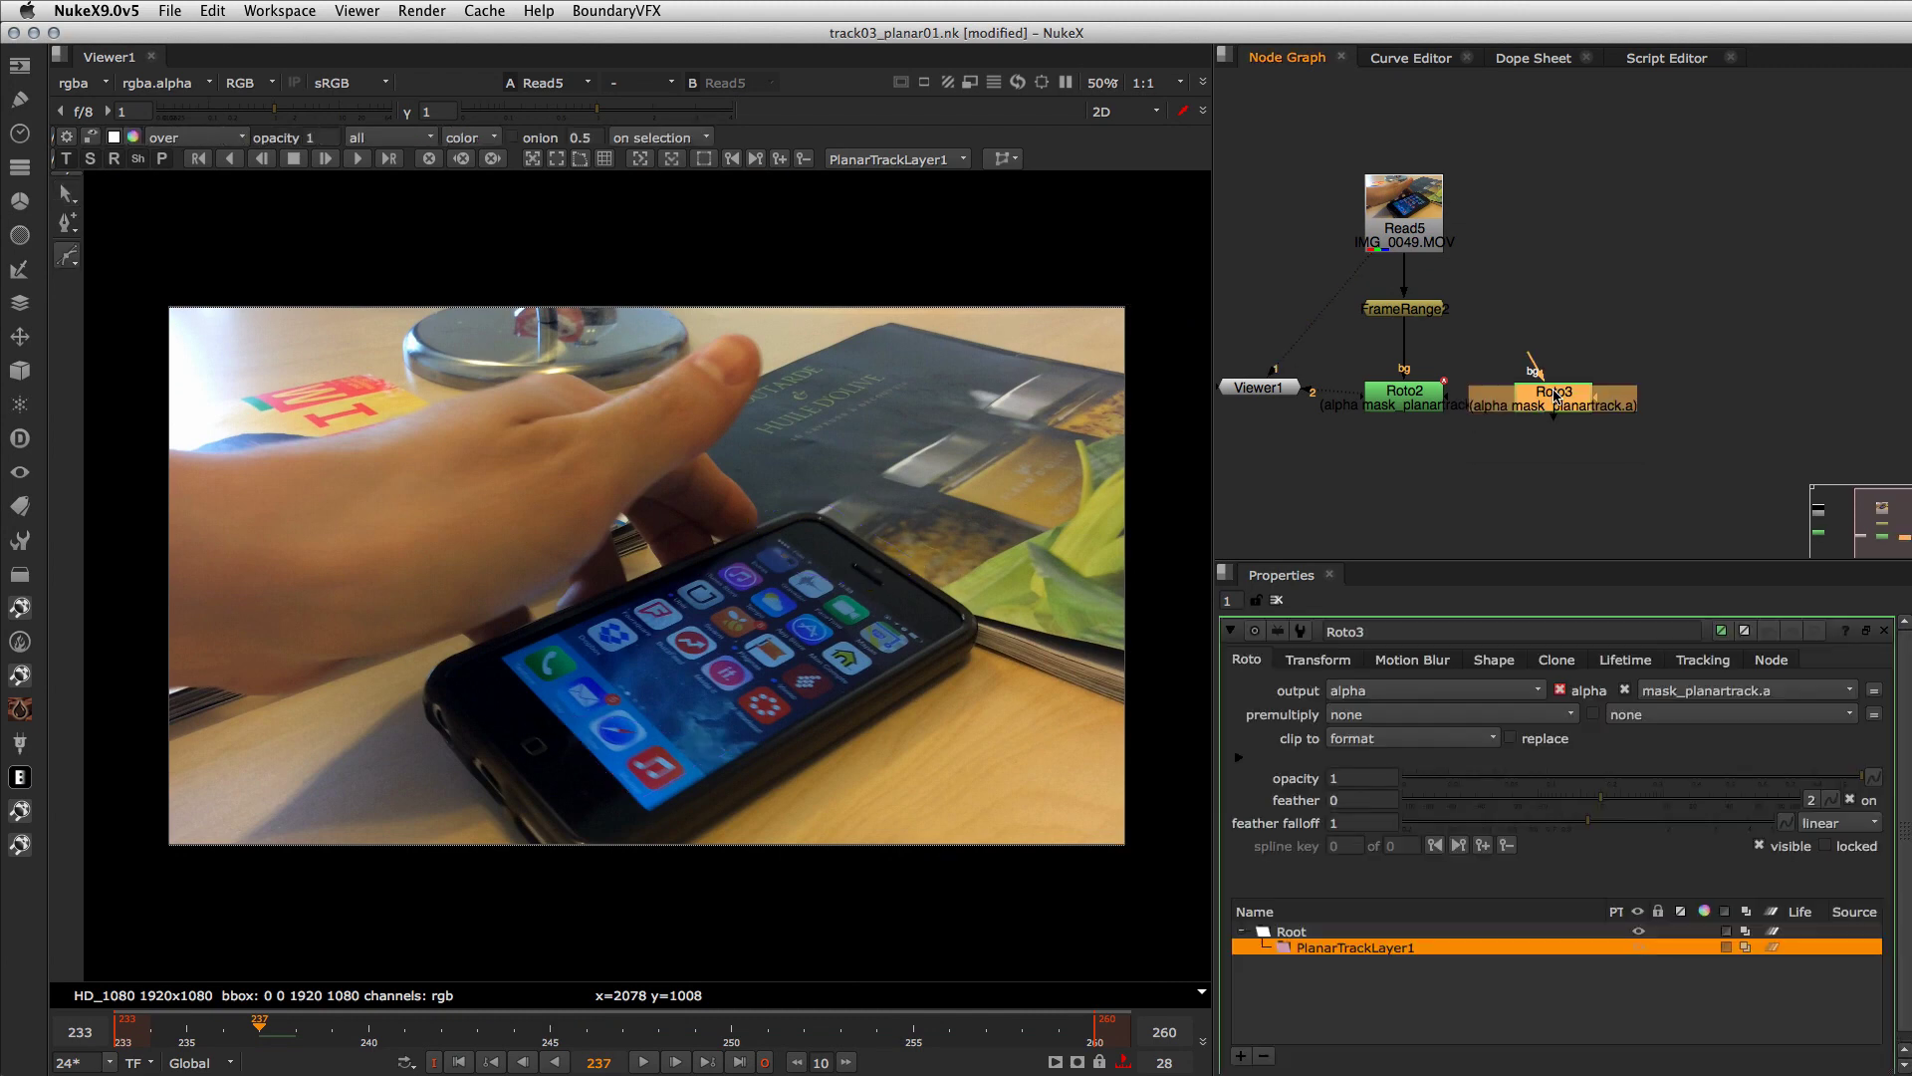
{"action": "left_click_drag", "start_coordinate": [1567, 419], "coordinate": [1602, 416]}
{"action": "left_click", "coordinate": [1572, 475]}
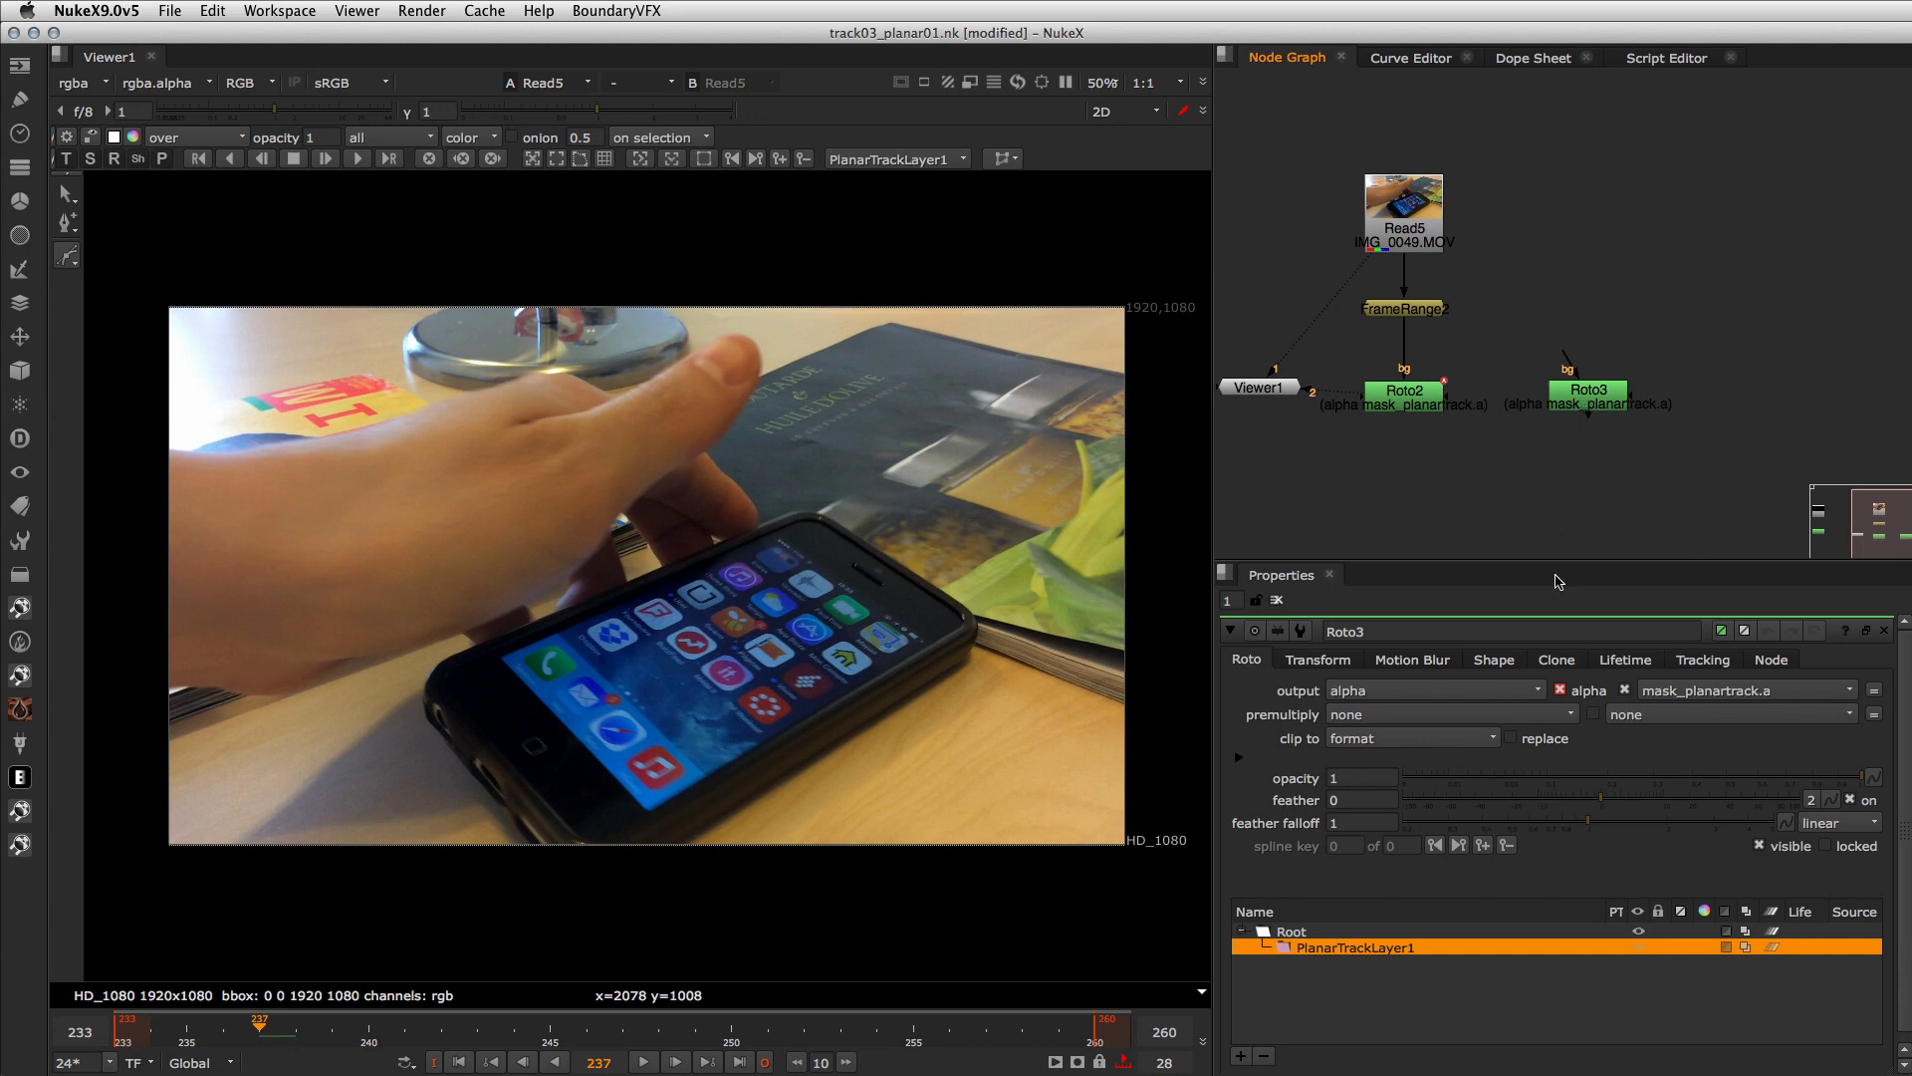
{"action": "left_click_drag", "start_coordinate": [1579, 407], "coordinate": [1546, 408]}
{"action": "left_click", "coordinate": [1546, 468]}
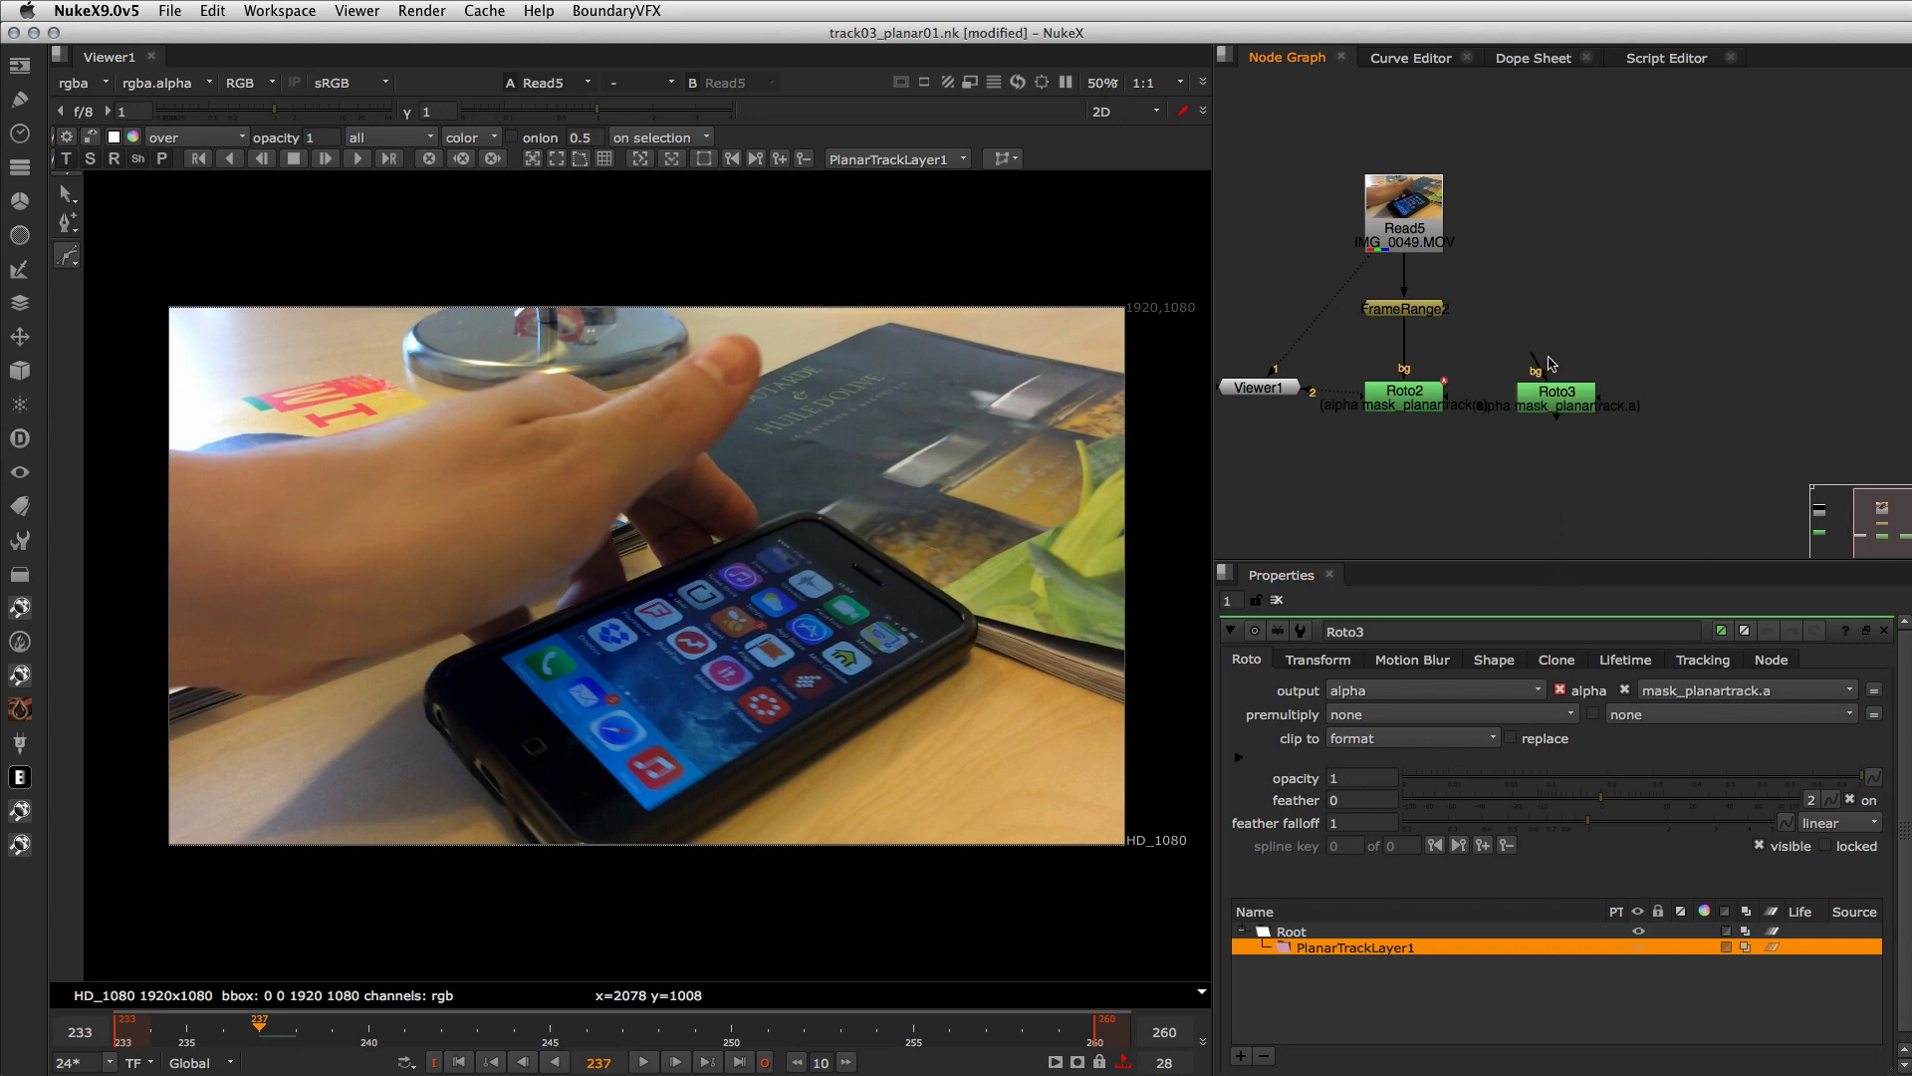
{"action": "left_click_drag", "start_coordinate": [1501, 340], "coordinate": [1410, 307]}
{"action": "left_click_drag", "start_coordinate": [1546, 408], "coordinate": [1572, 411]}
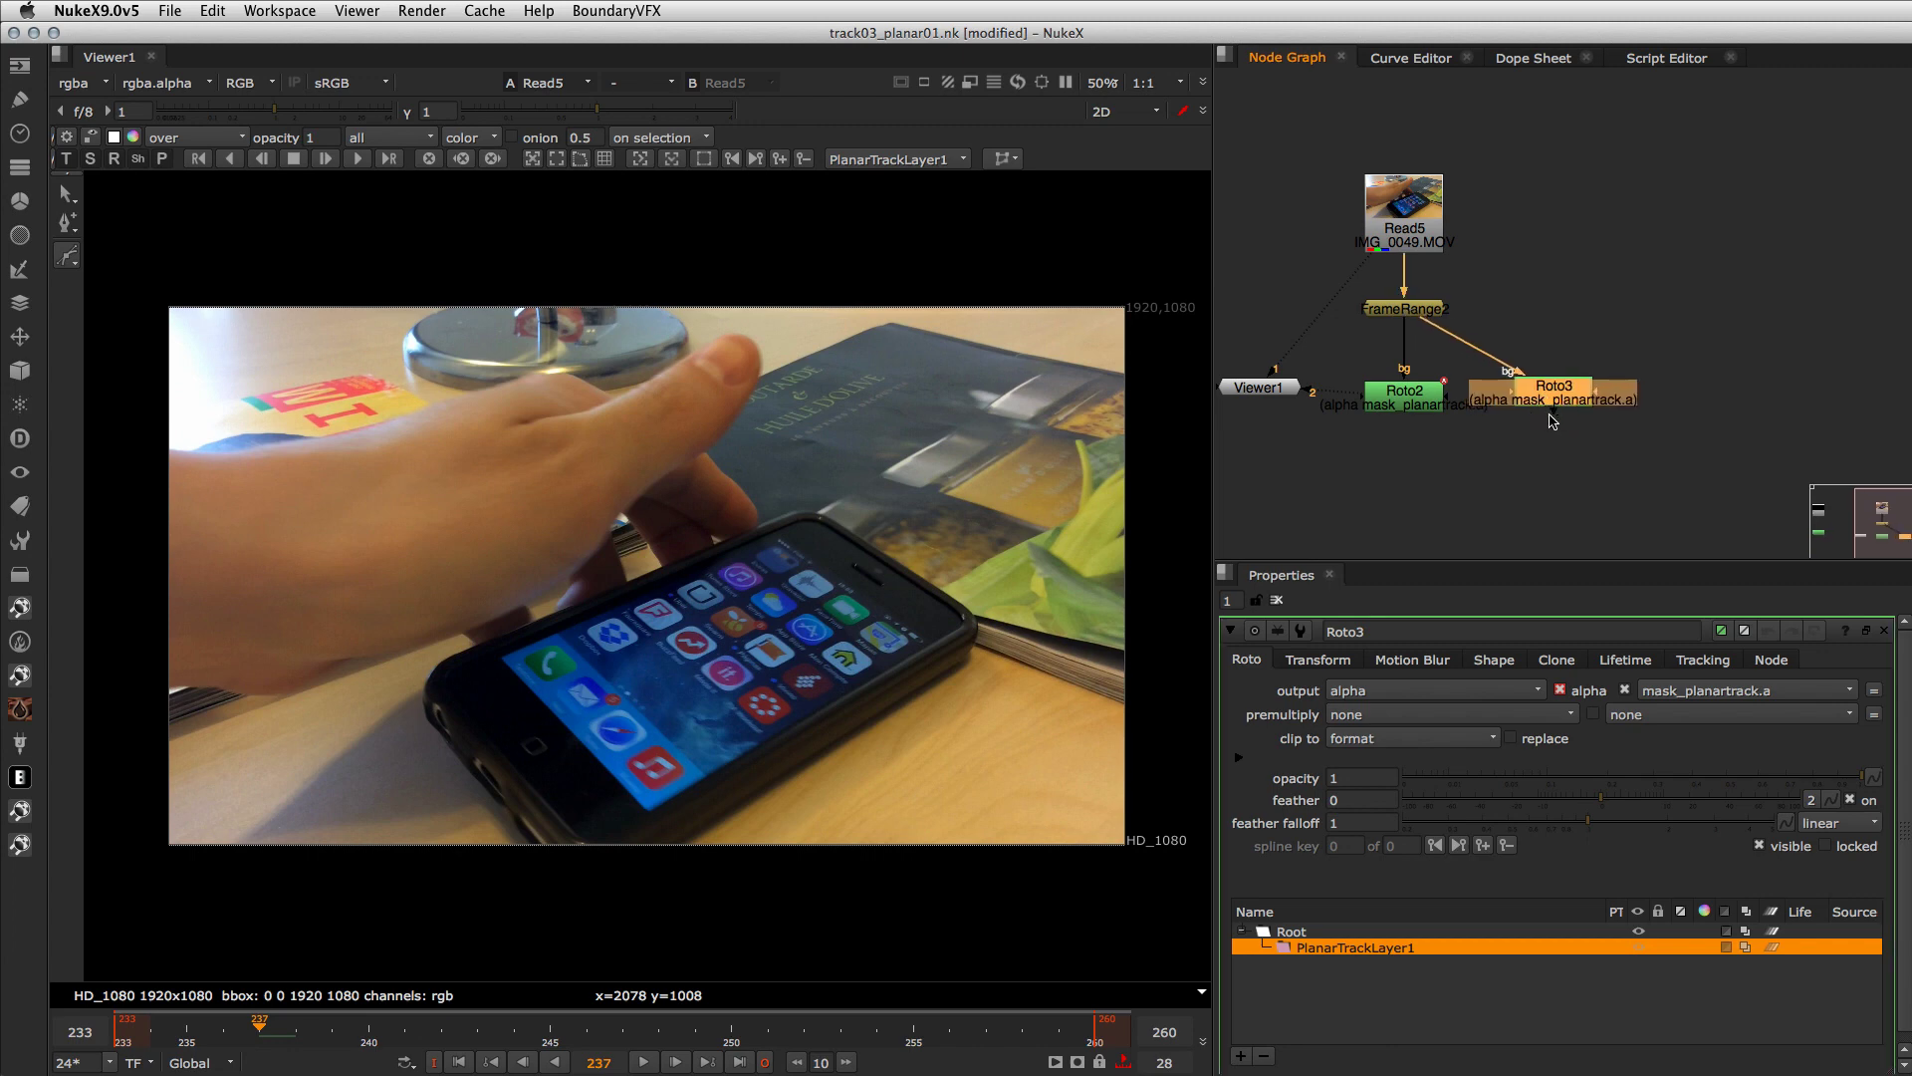
- Rename PlanarTrackLayer1 of the new Roto3 node to "teste"
{"action": "double_click", "coordinate": [1336, 947]}
{"action": "type", "text": "test"}
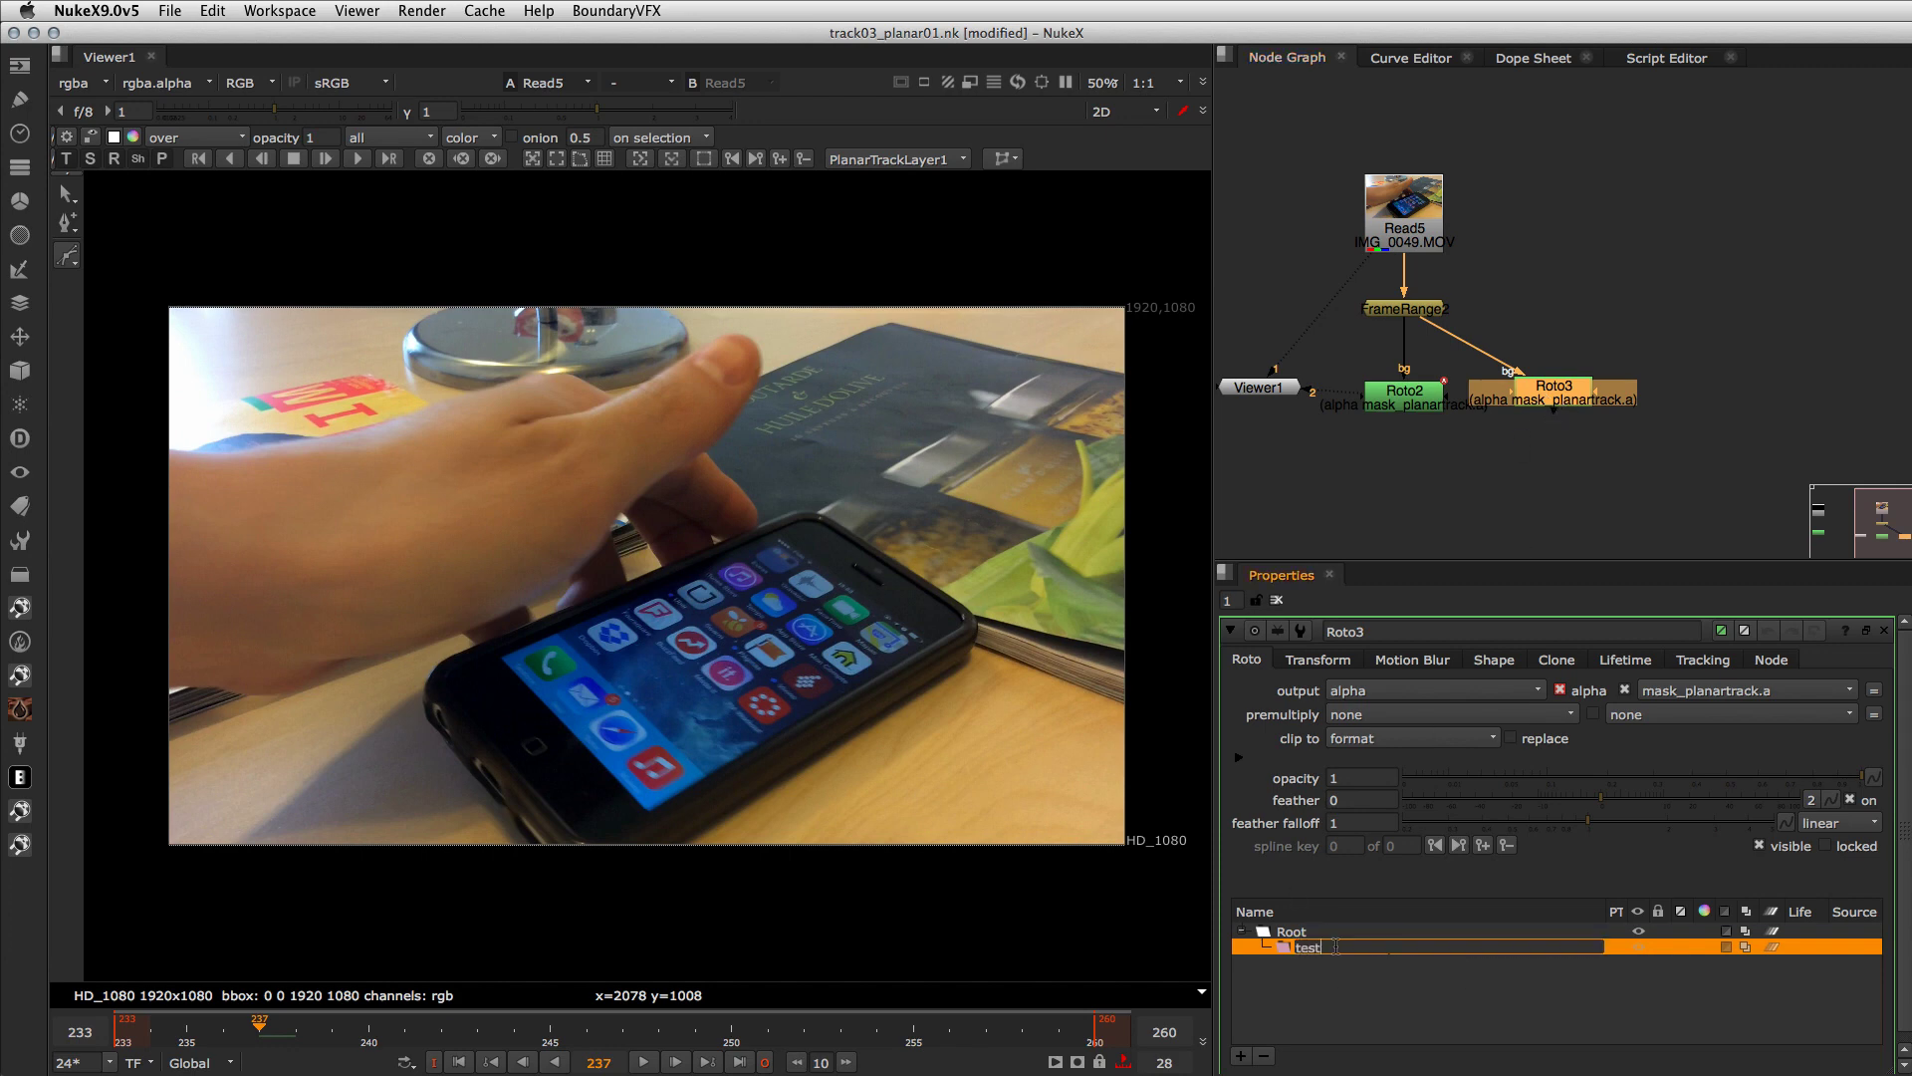
{"action": "type", "text": "e"}
{"action": "key", "text": "Return"}
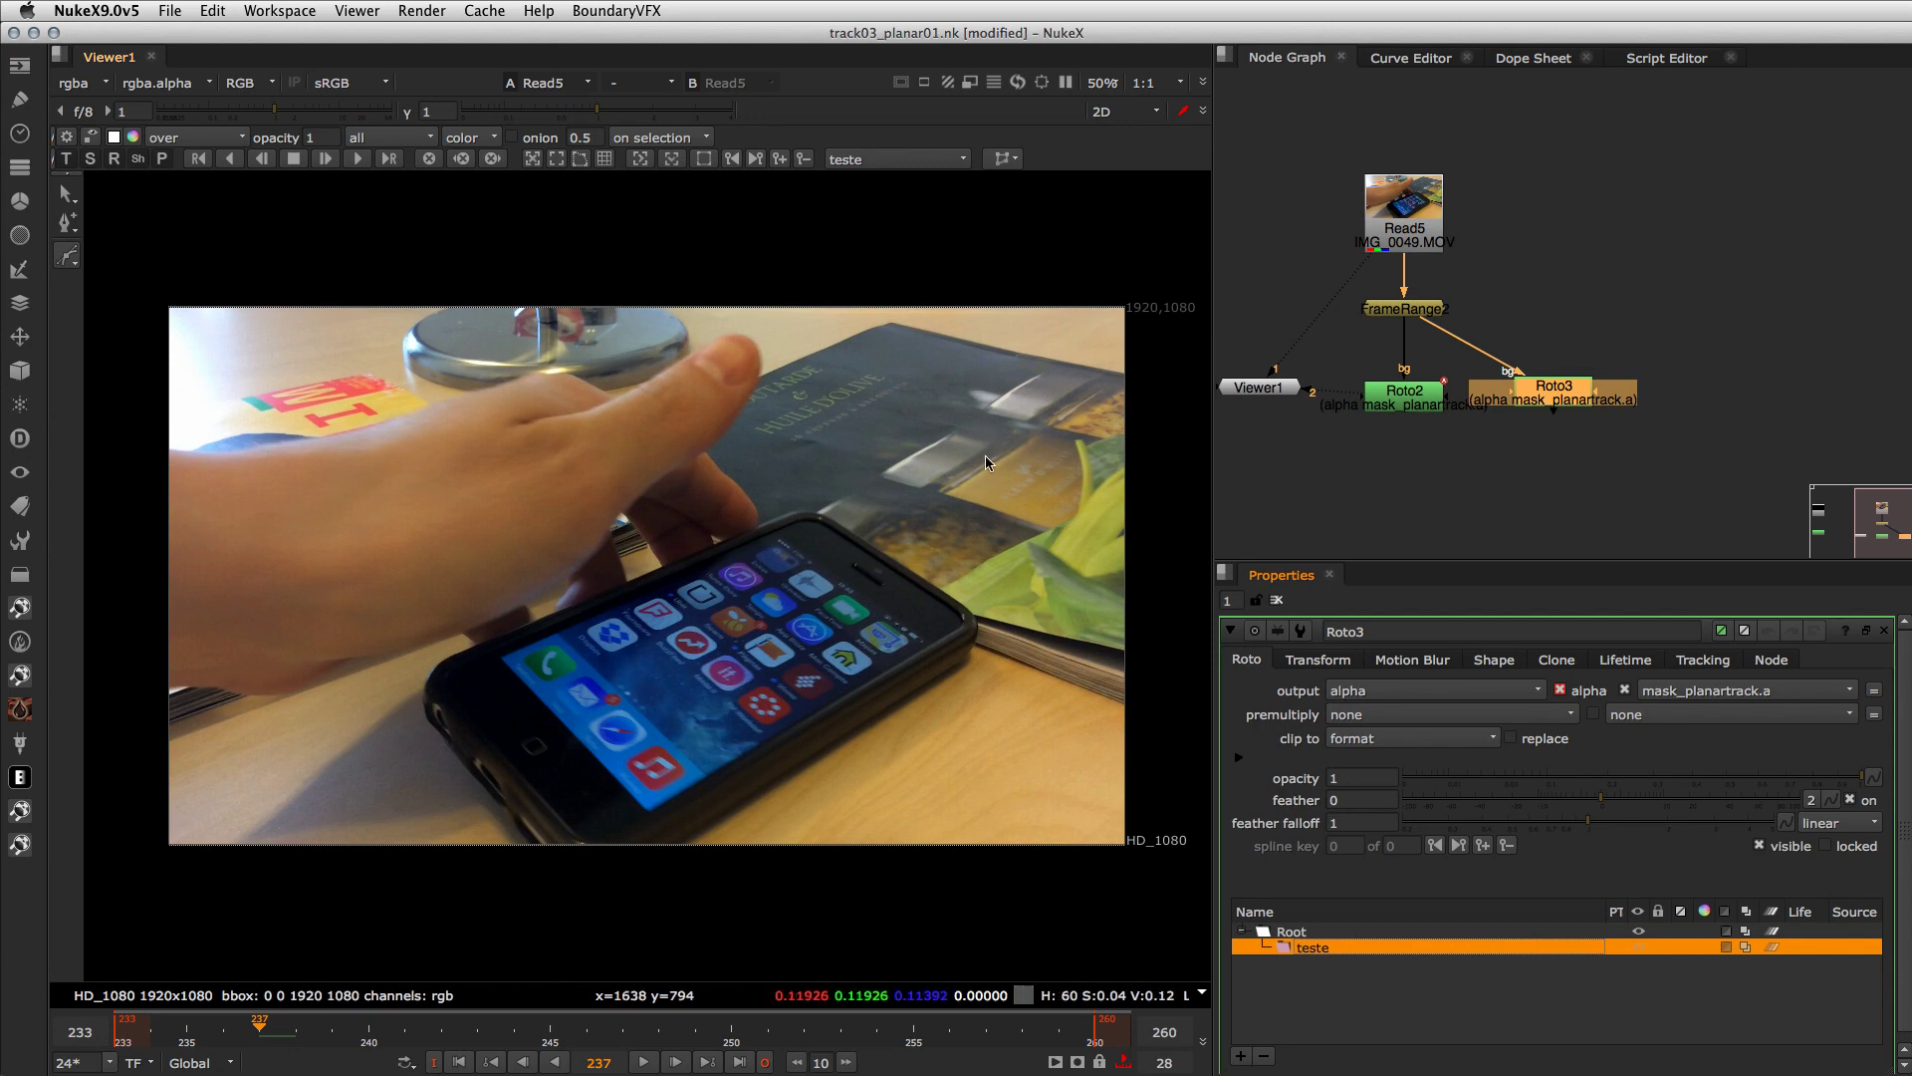
- At frame 233, draw a closed four-point cusped Bezier around the phone's front face and nudge its corner near the green phone icon outward
{"action": "left_click", "coordinate": [458, 1061]}
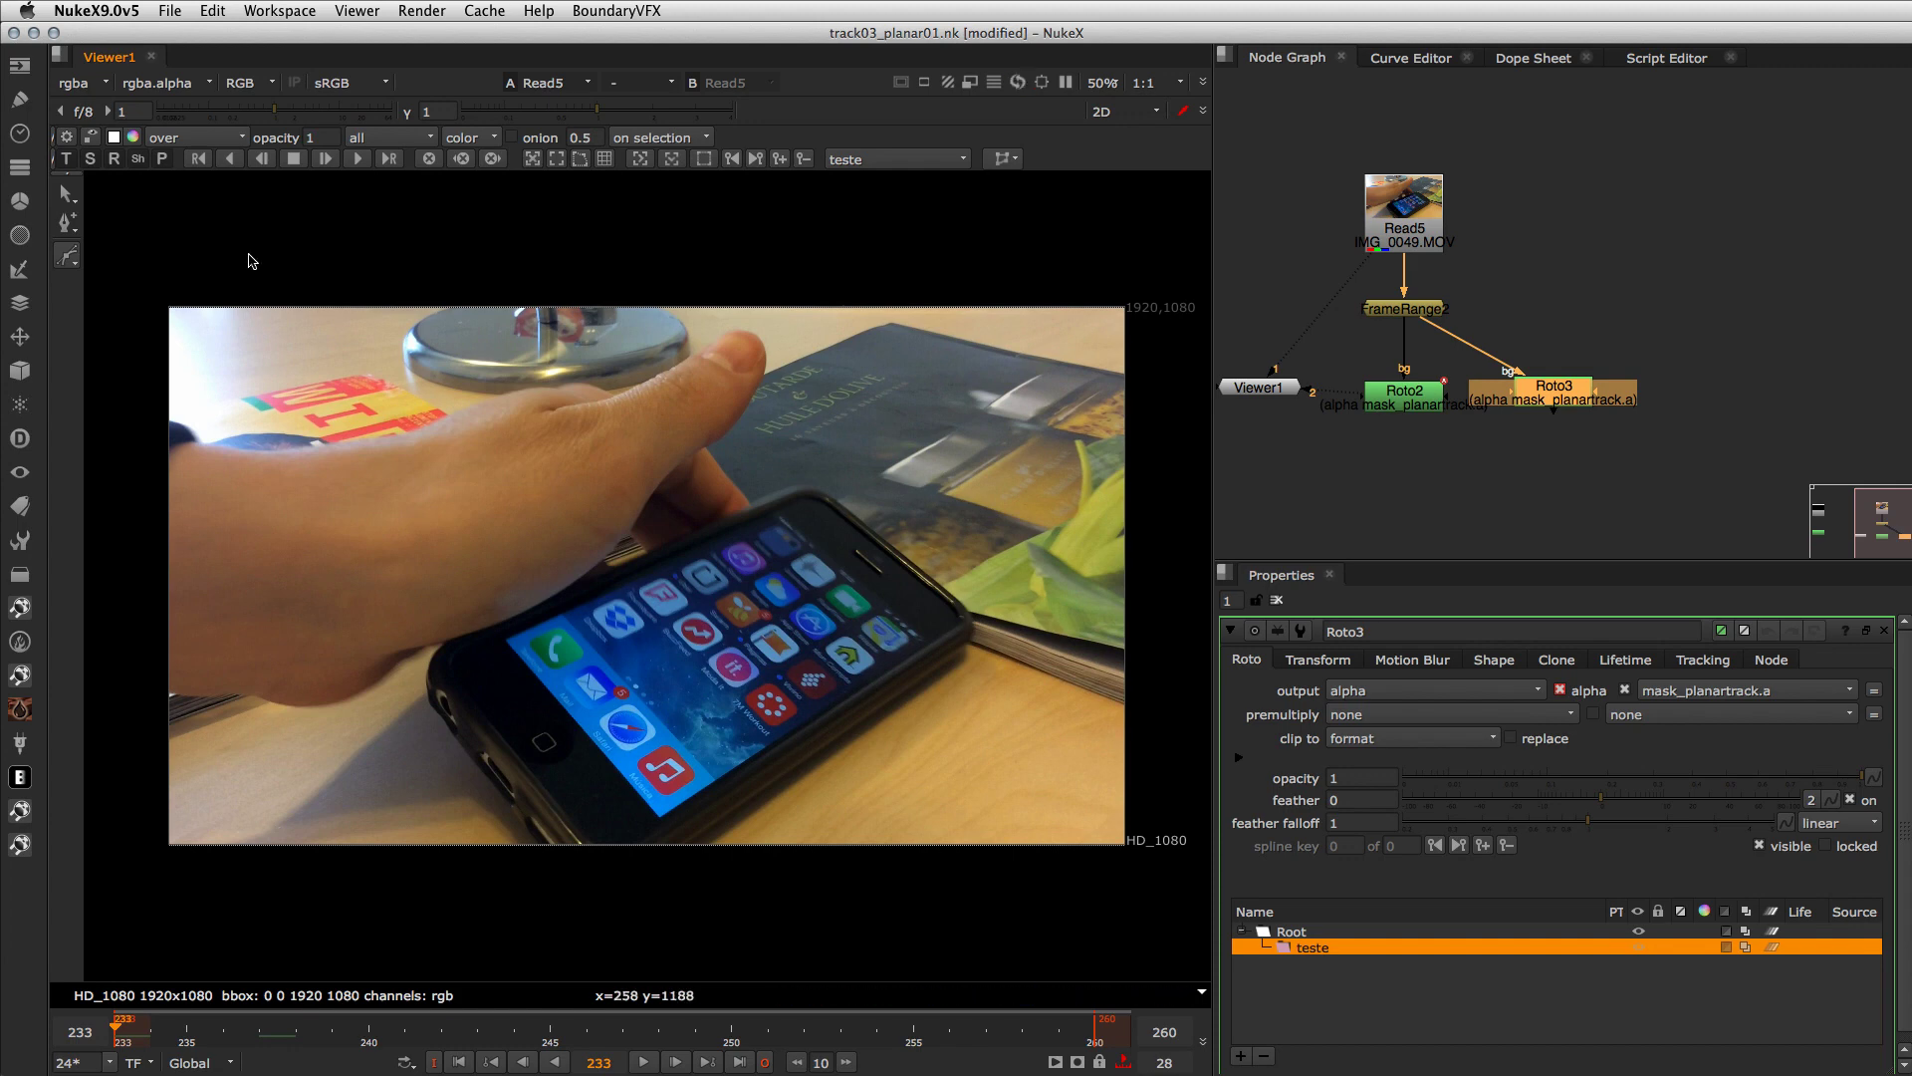
{"action": "right_click", "coordinate": [76, 265]}
{"action": "left_click", "coordinate": [110, 280]}
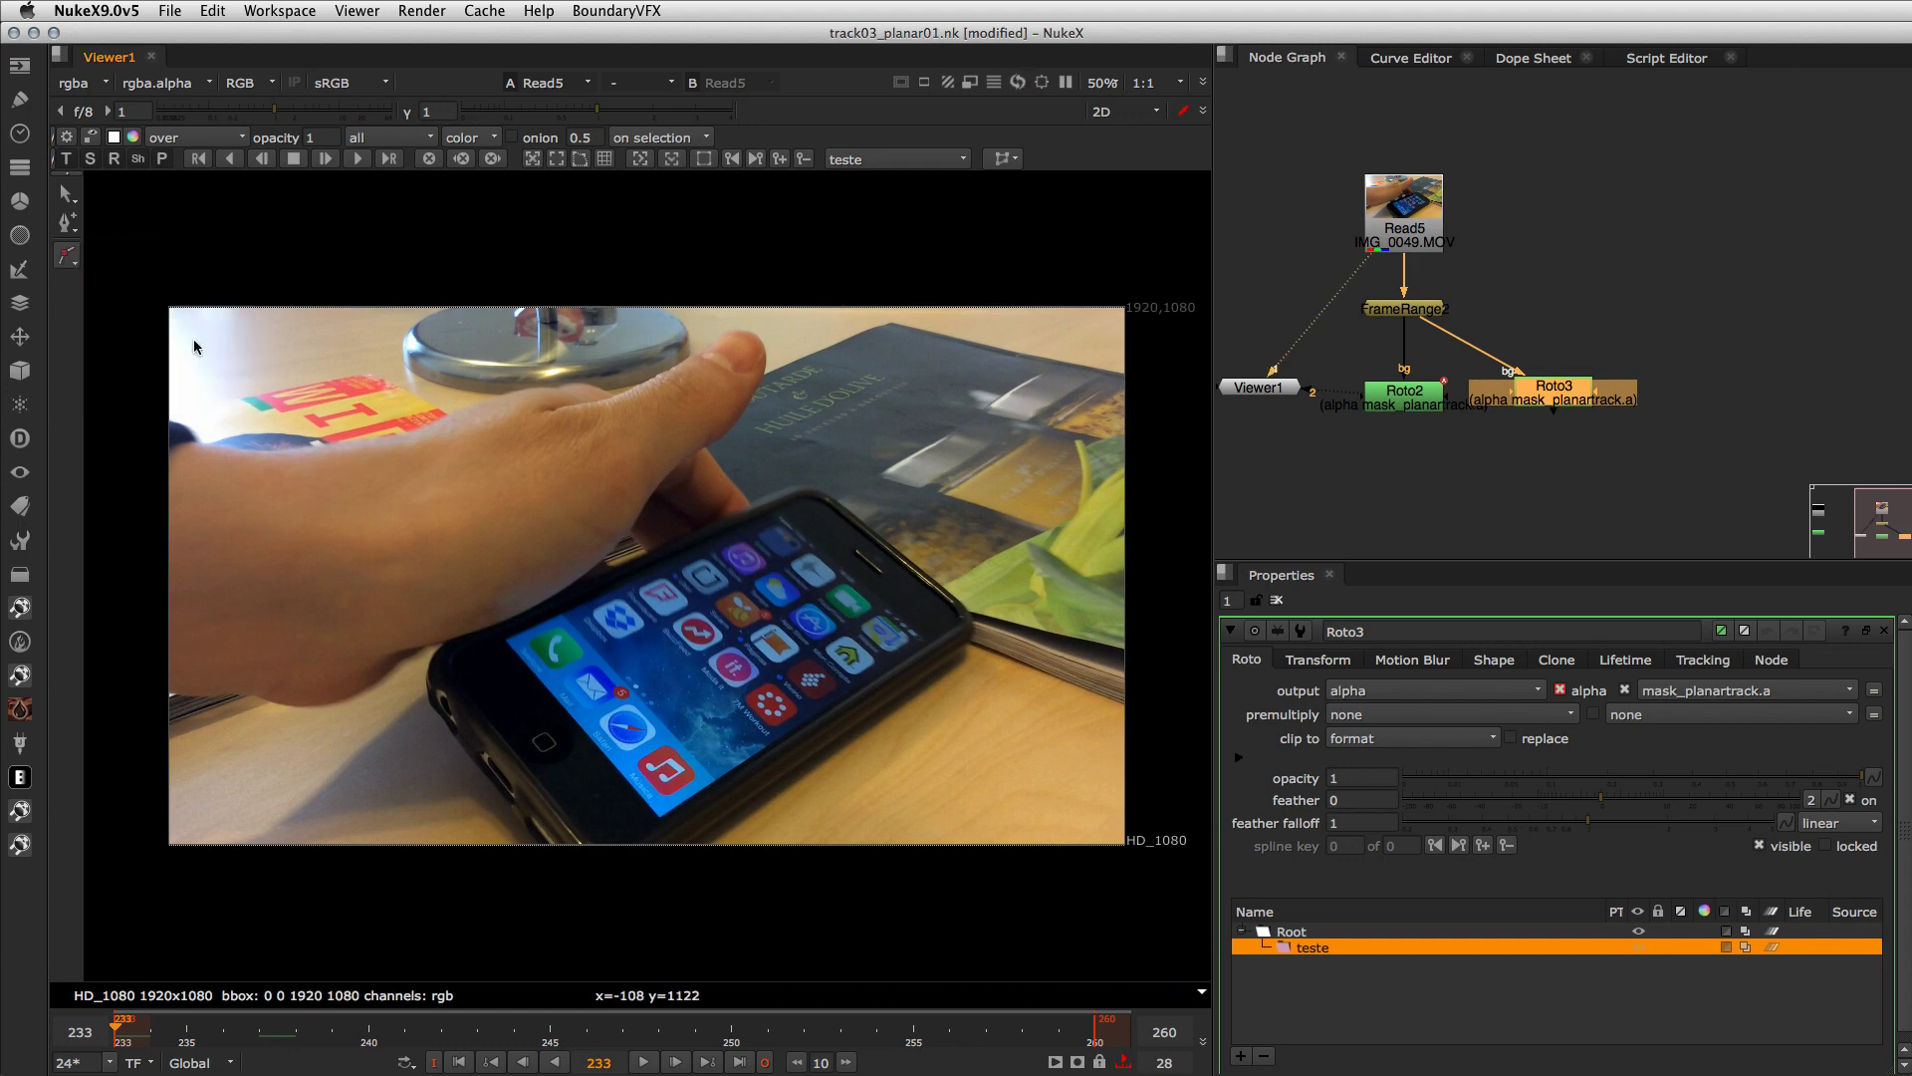
{"action": "left_click", "coordinate": [492, 645]}
{"action": "left_click", "coordinate": [653, 831]}
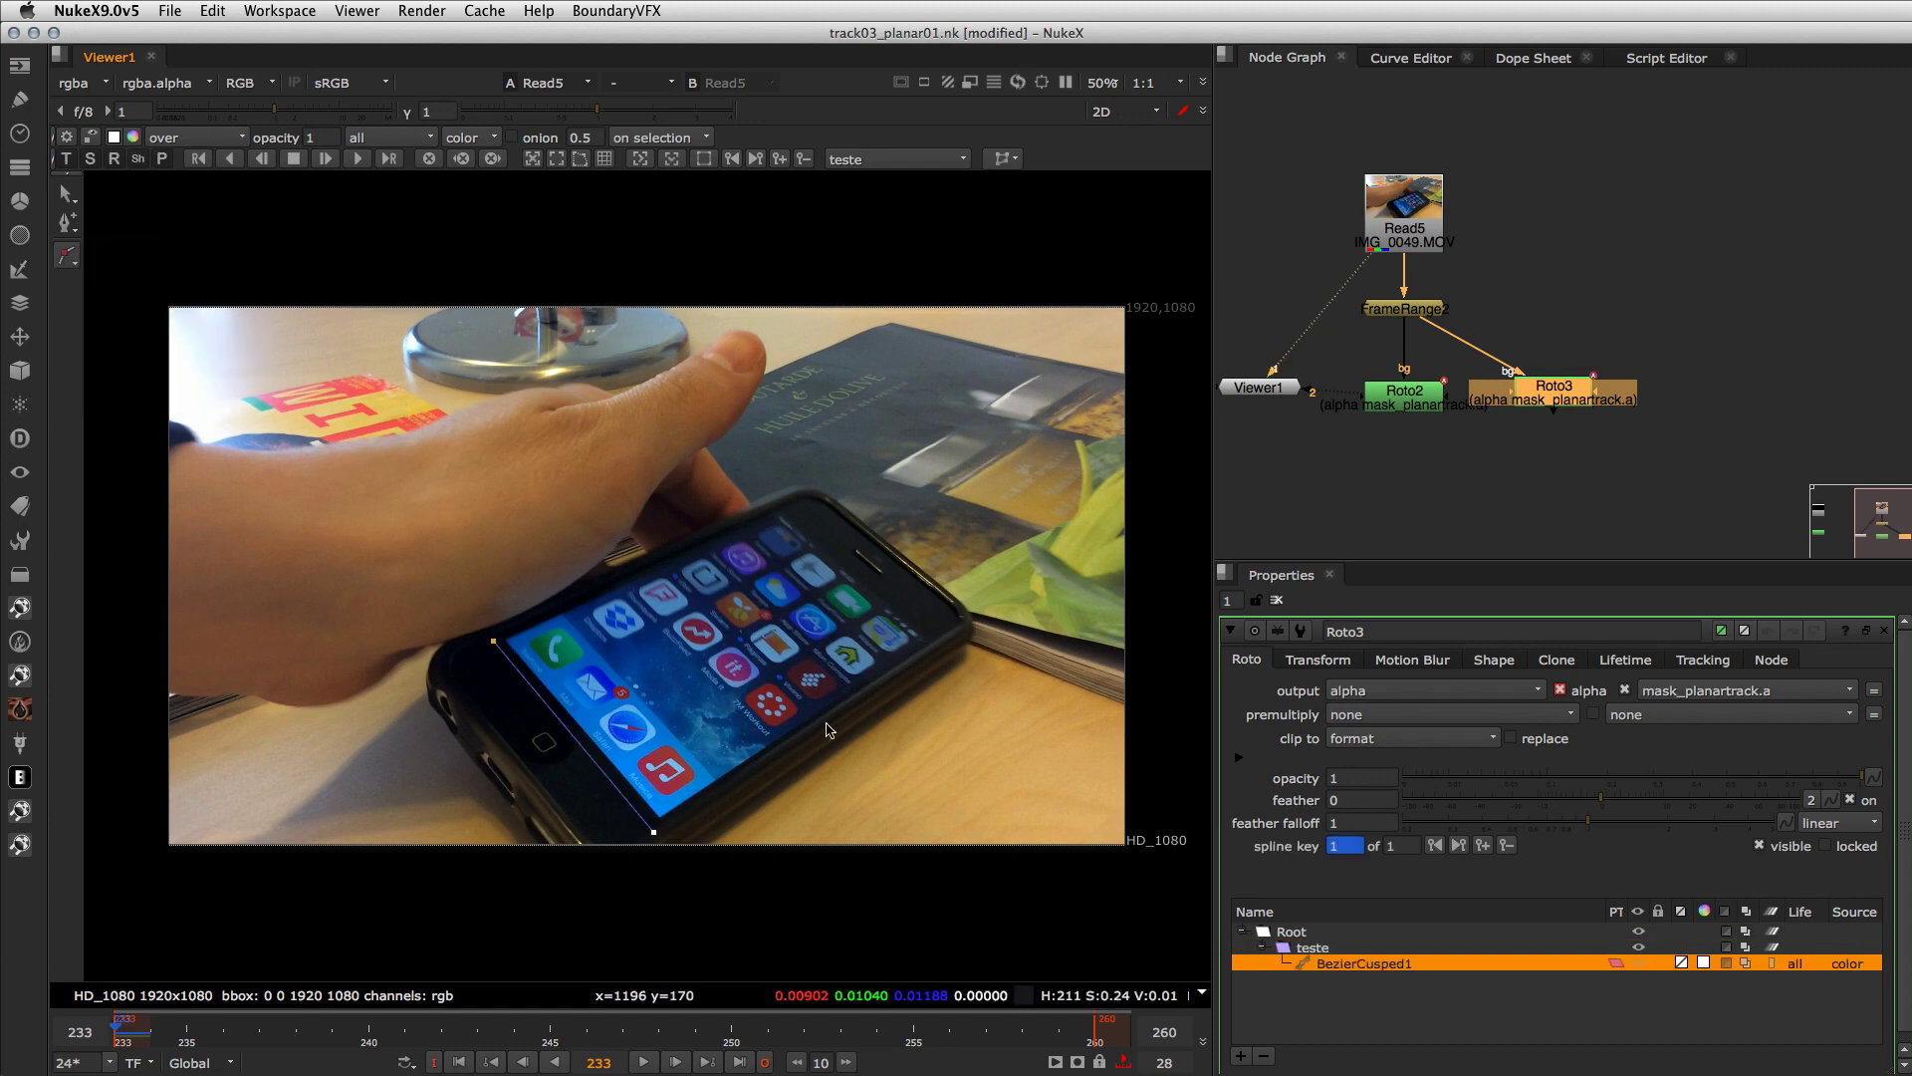
{"action": "left_click", "coordinate": [977, 624]}
{"action": "left_click", "coordinate": [822, 488]}
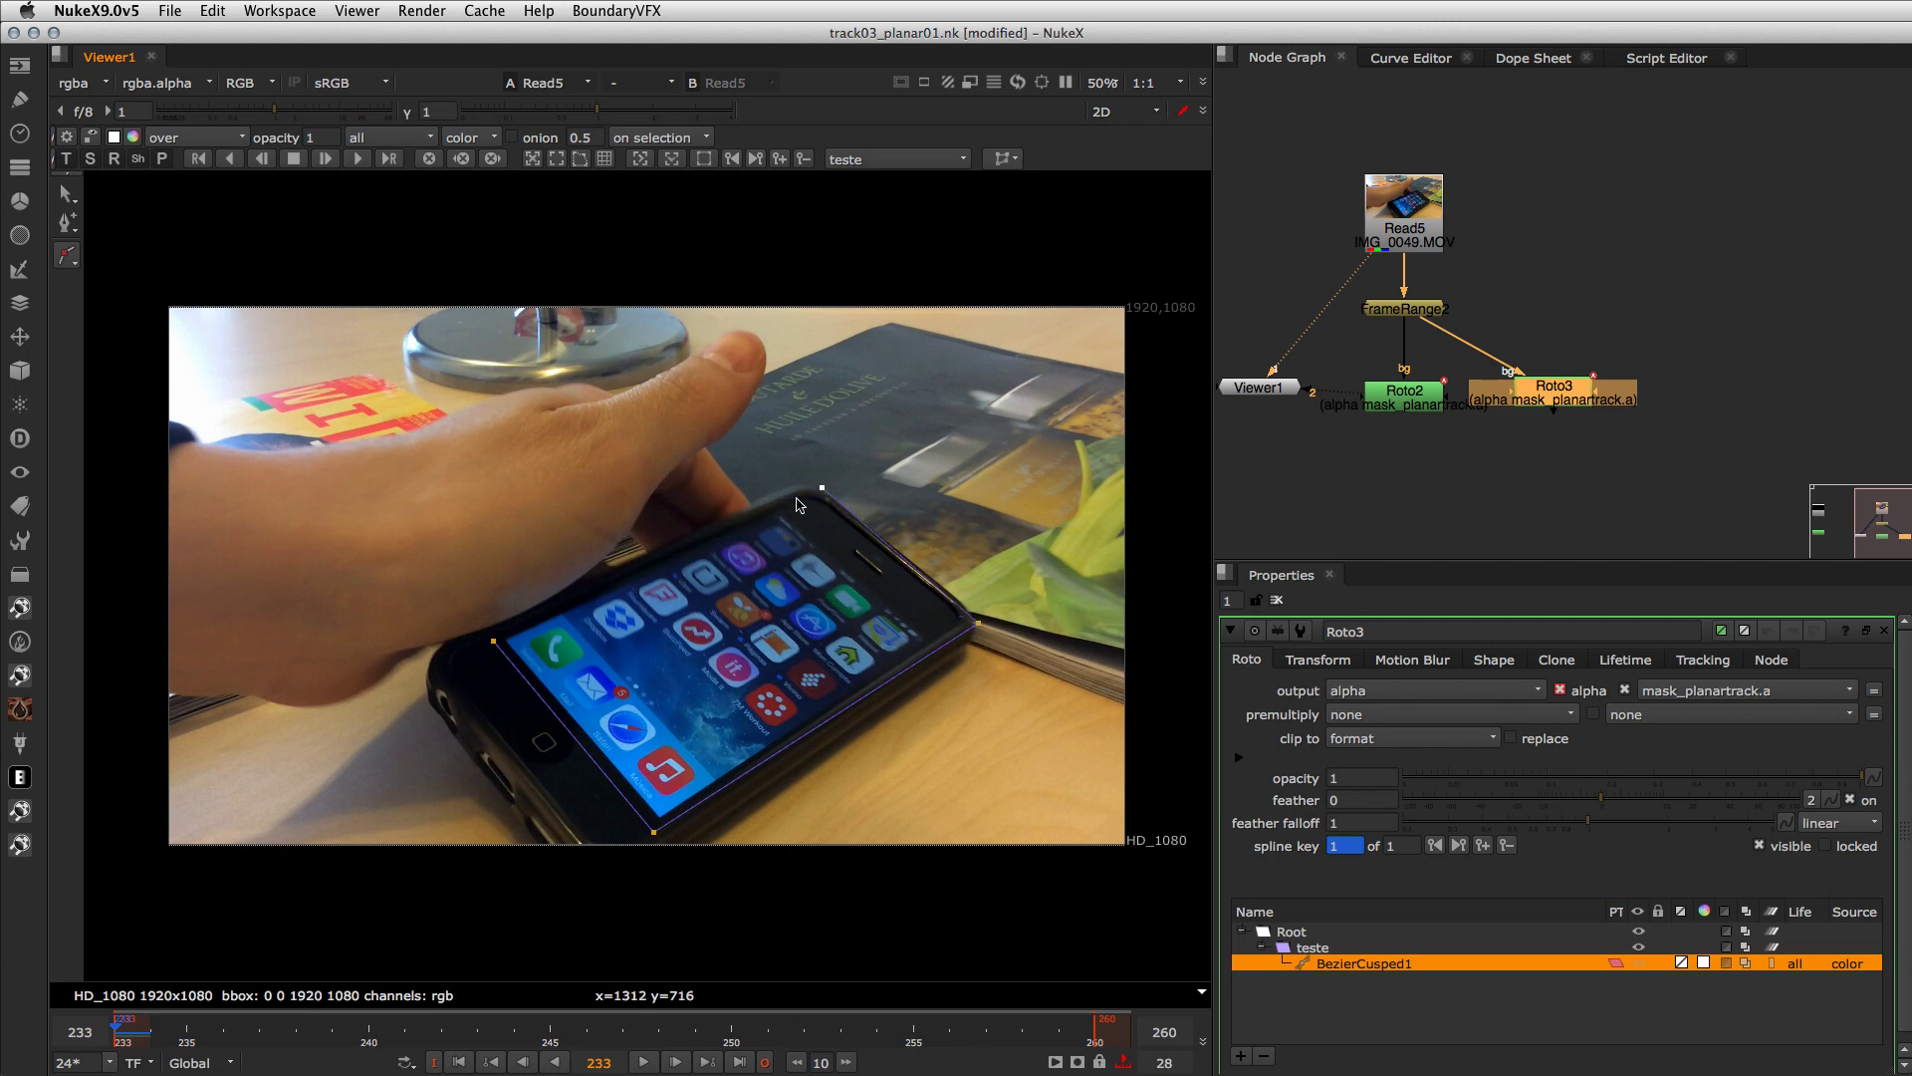
{"action": "left_click", "coordinate": [494, 641]}
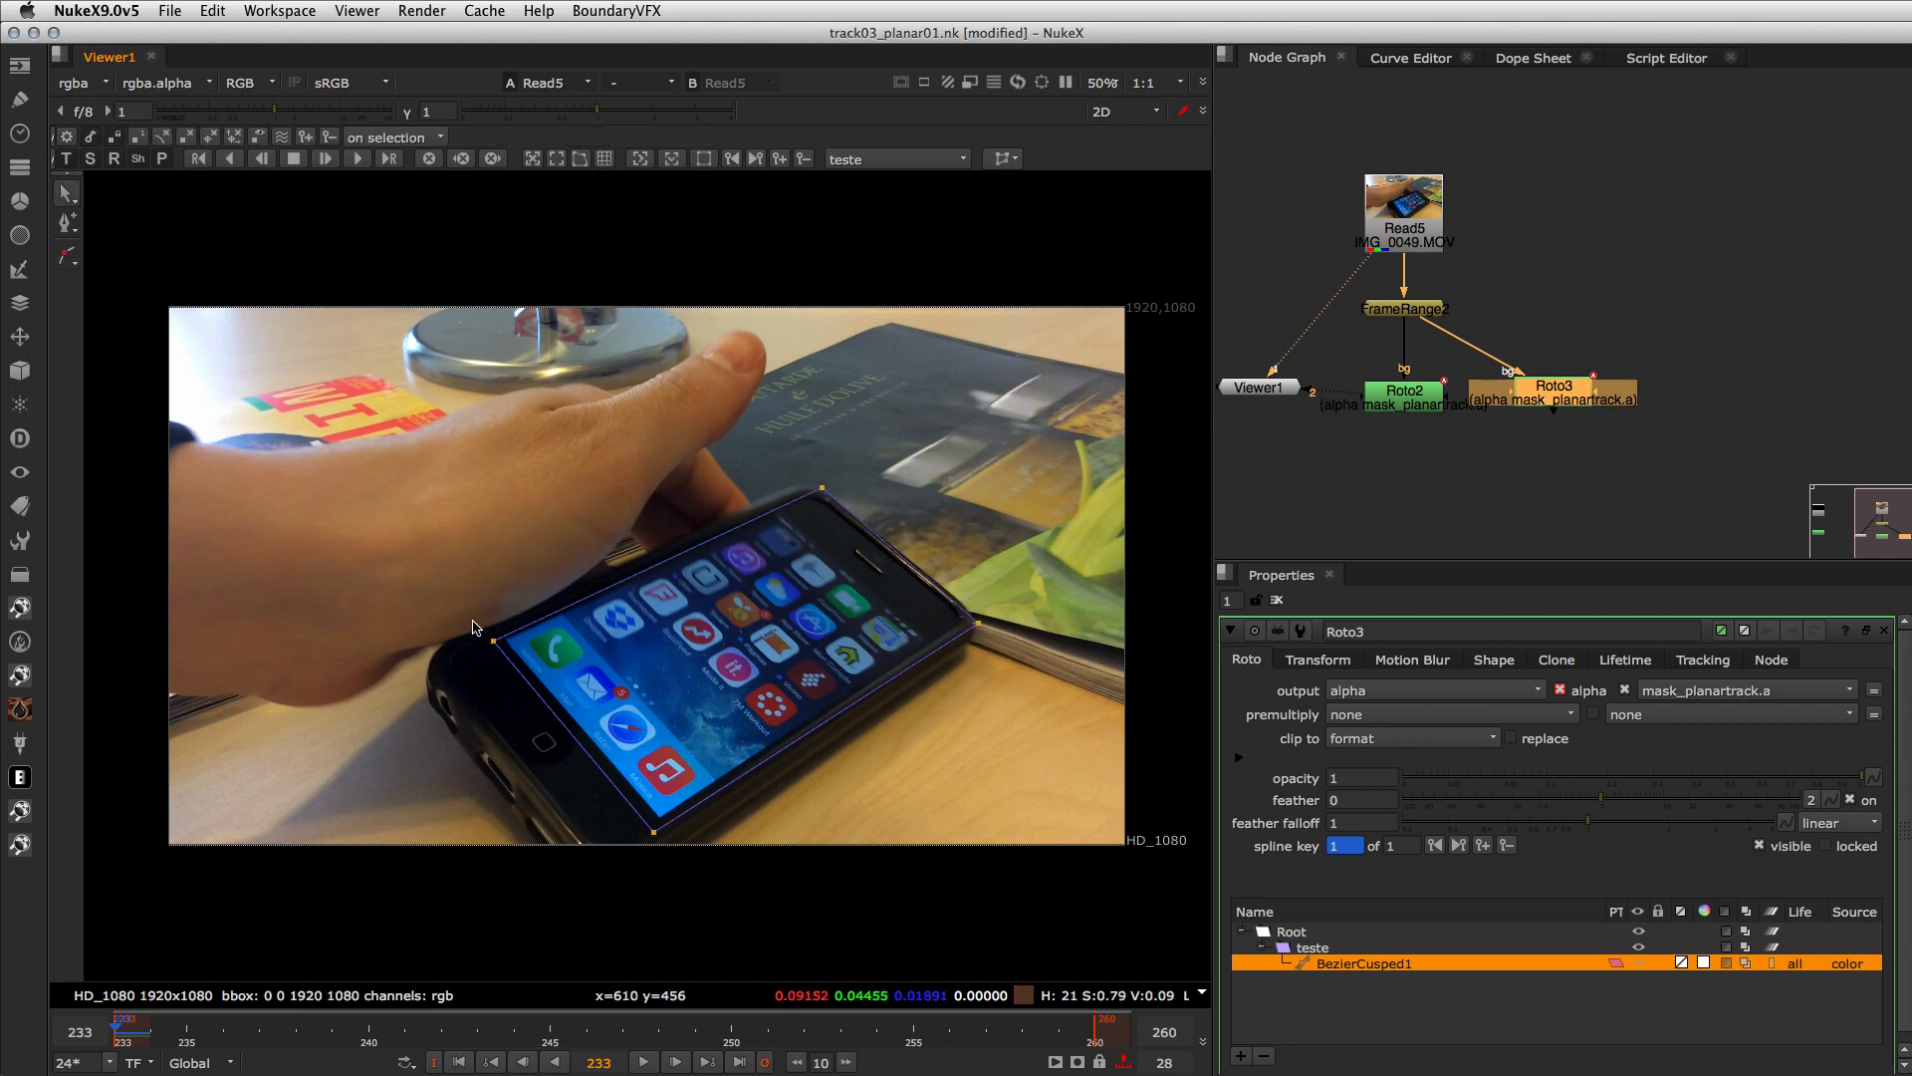
{"action": "left_click_drag", "start_coordinate": [493, 642], "coordinate": [486, 641]}
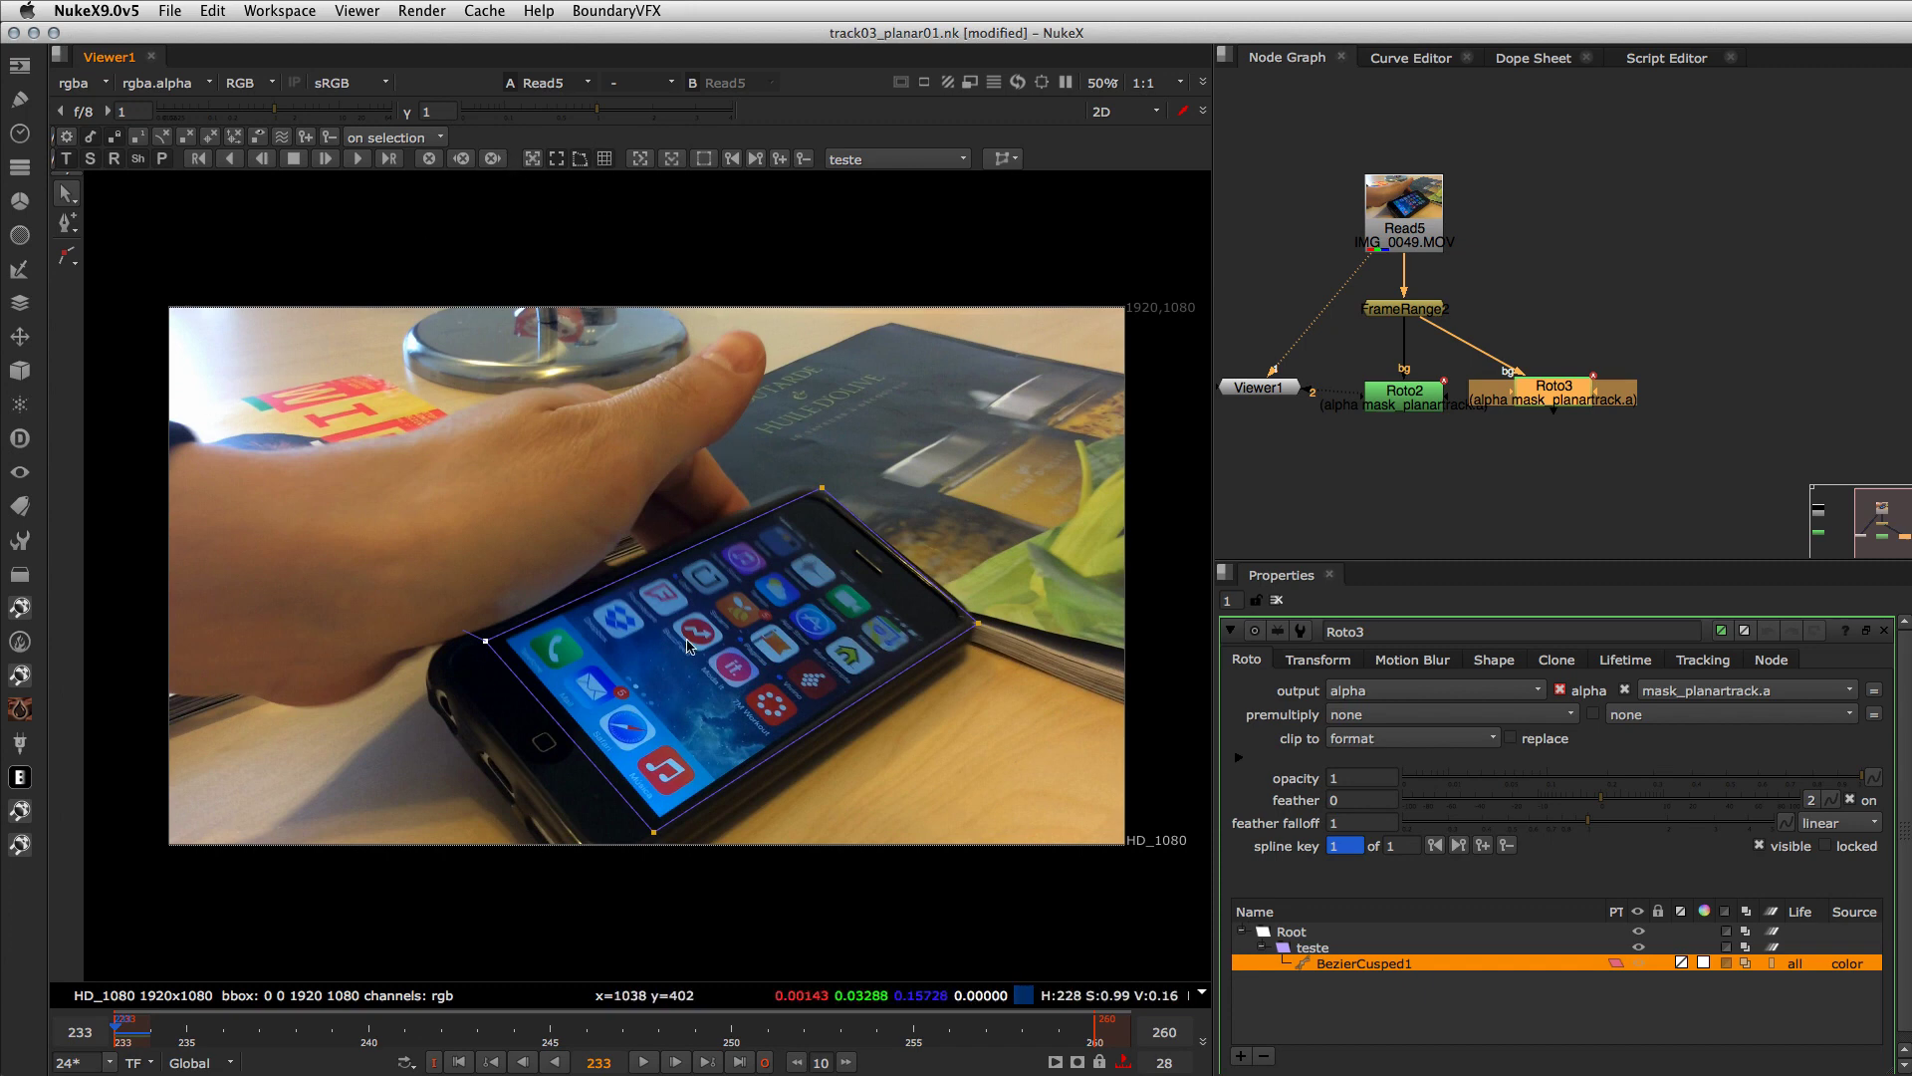
- Track the shape forward one frame, return to frame 233, and fit the plane's corner points to the phone display's corners
{"action": "left_click", "coordinate": [323, 158]}
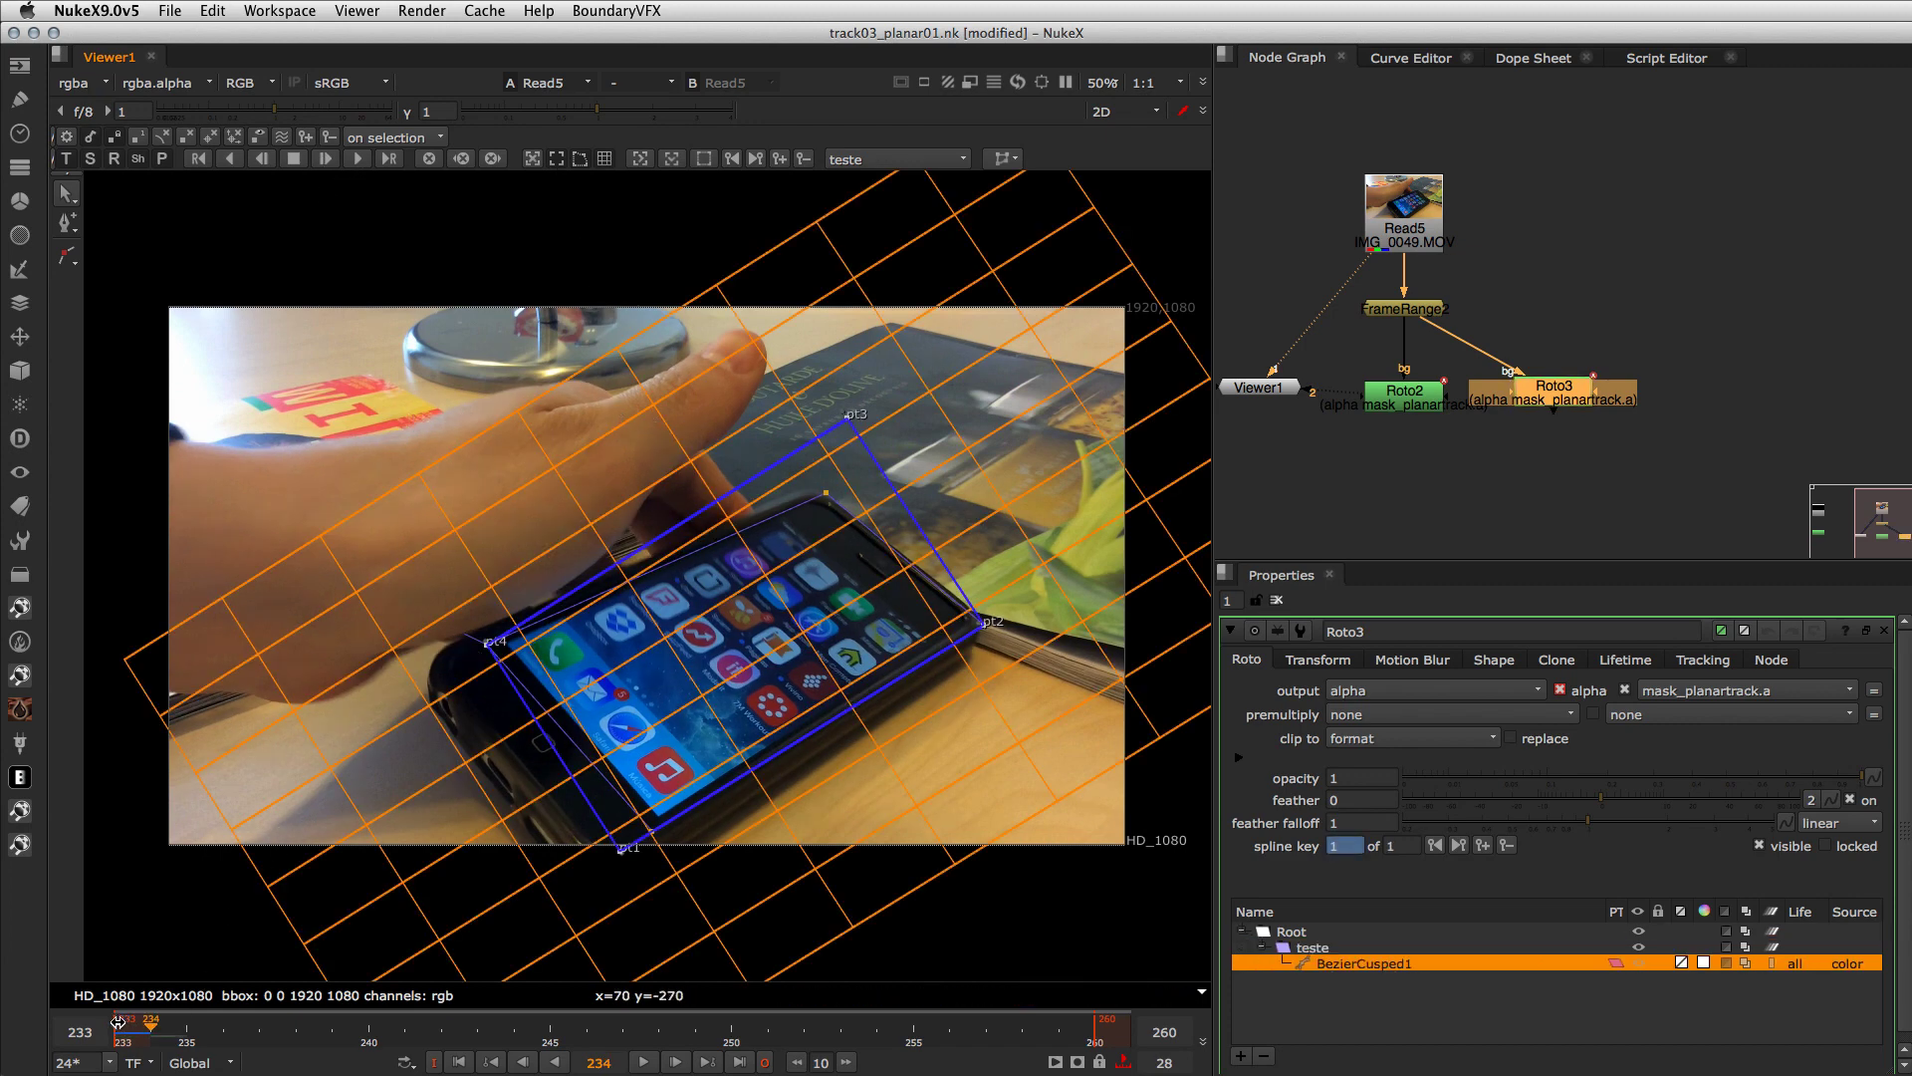
{"action": "left_click_drag", "start_coordinate": [151, 1028], "coordinate": [122, 1028]}
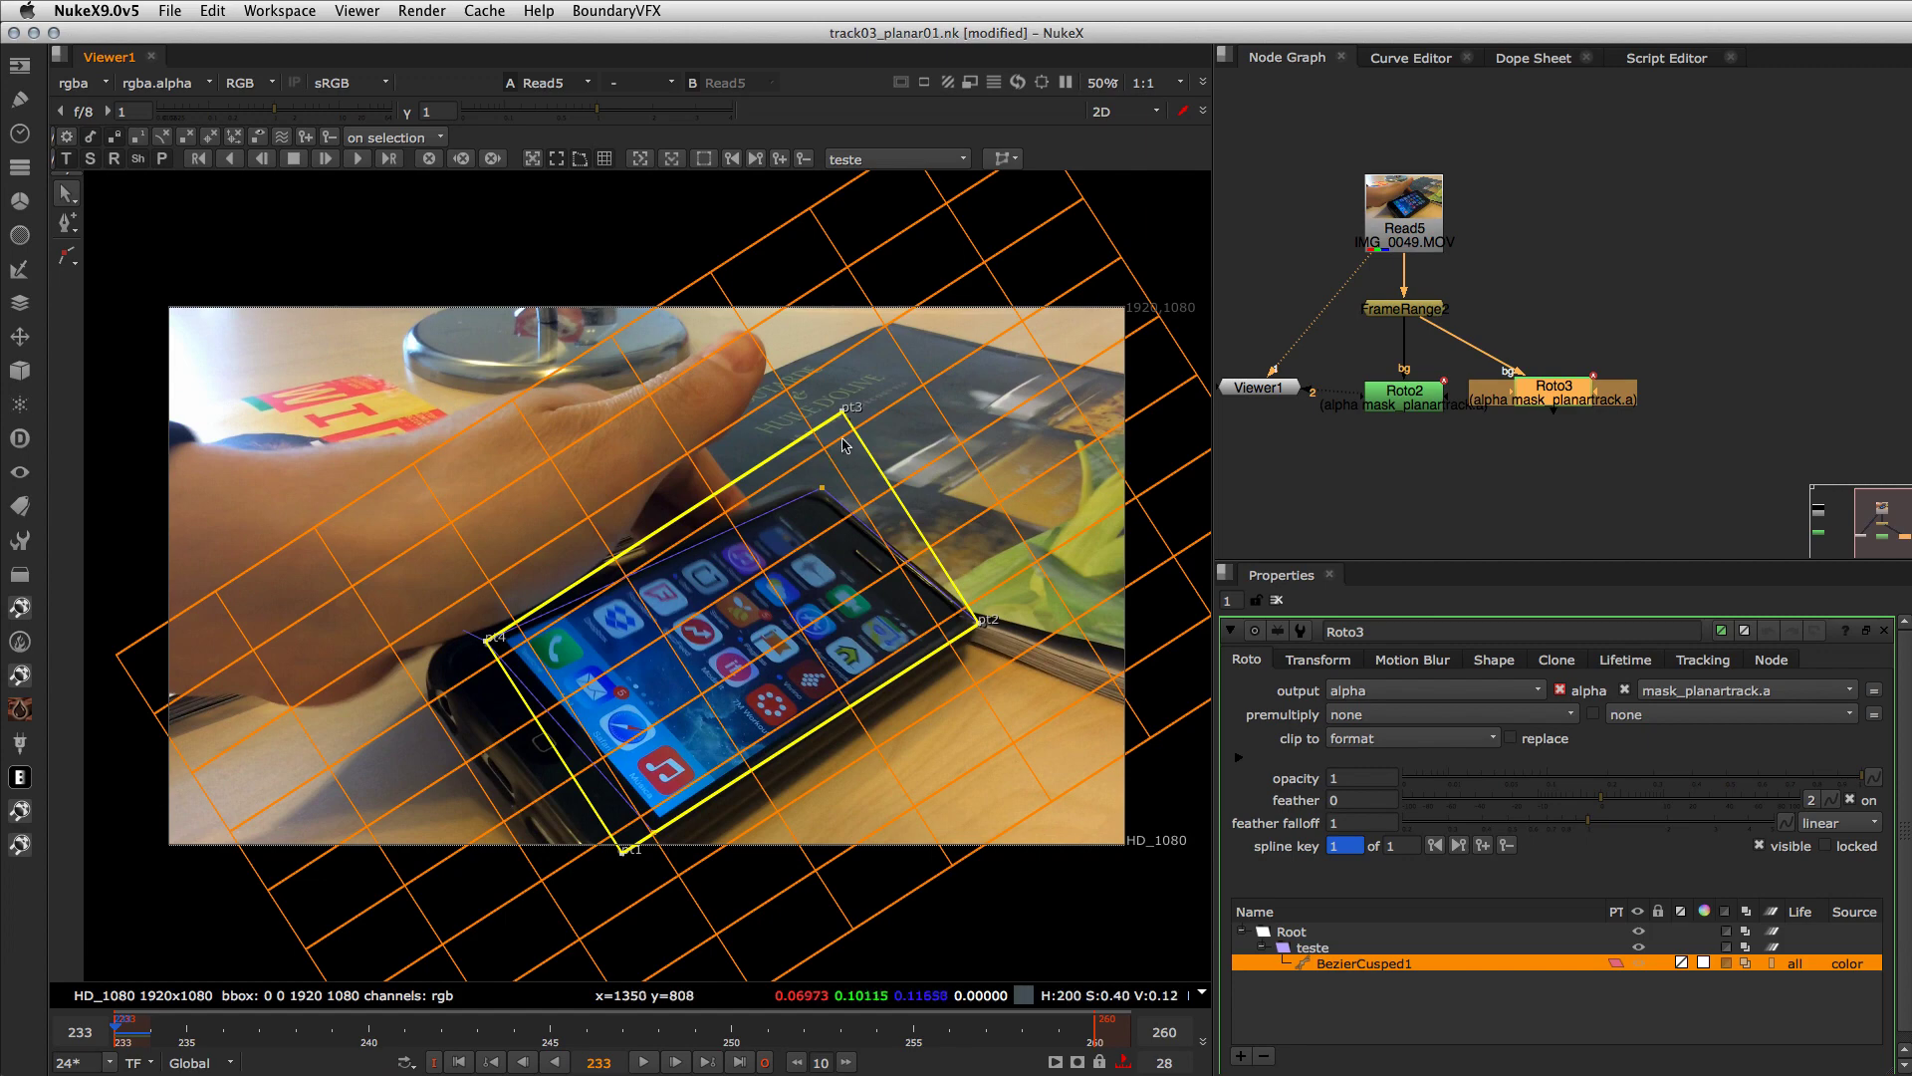
{"action": "scroll", "coordinate": [733, 625], "scroll_direction": "up", "scroll_amount": 3}
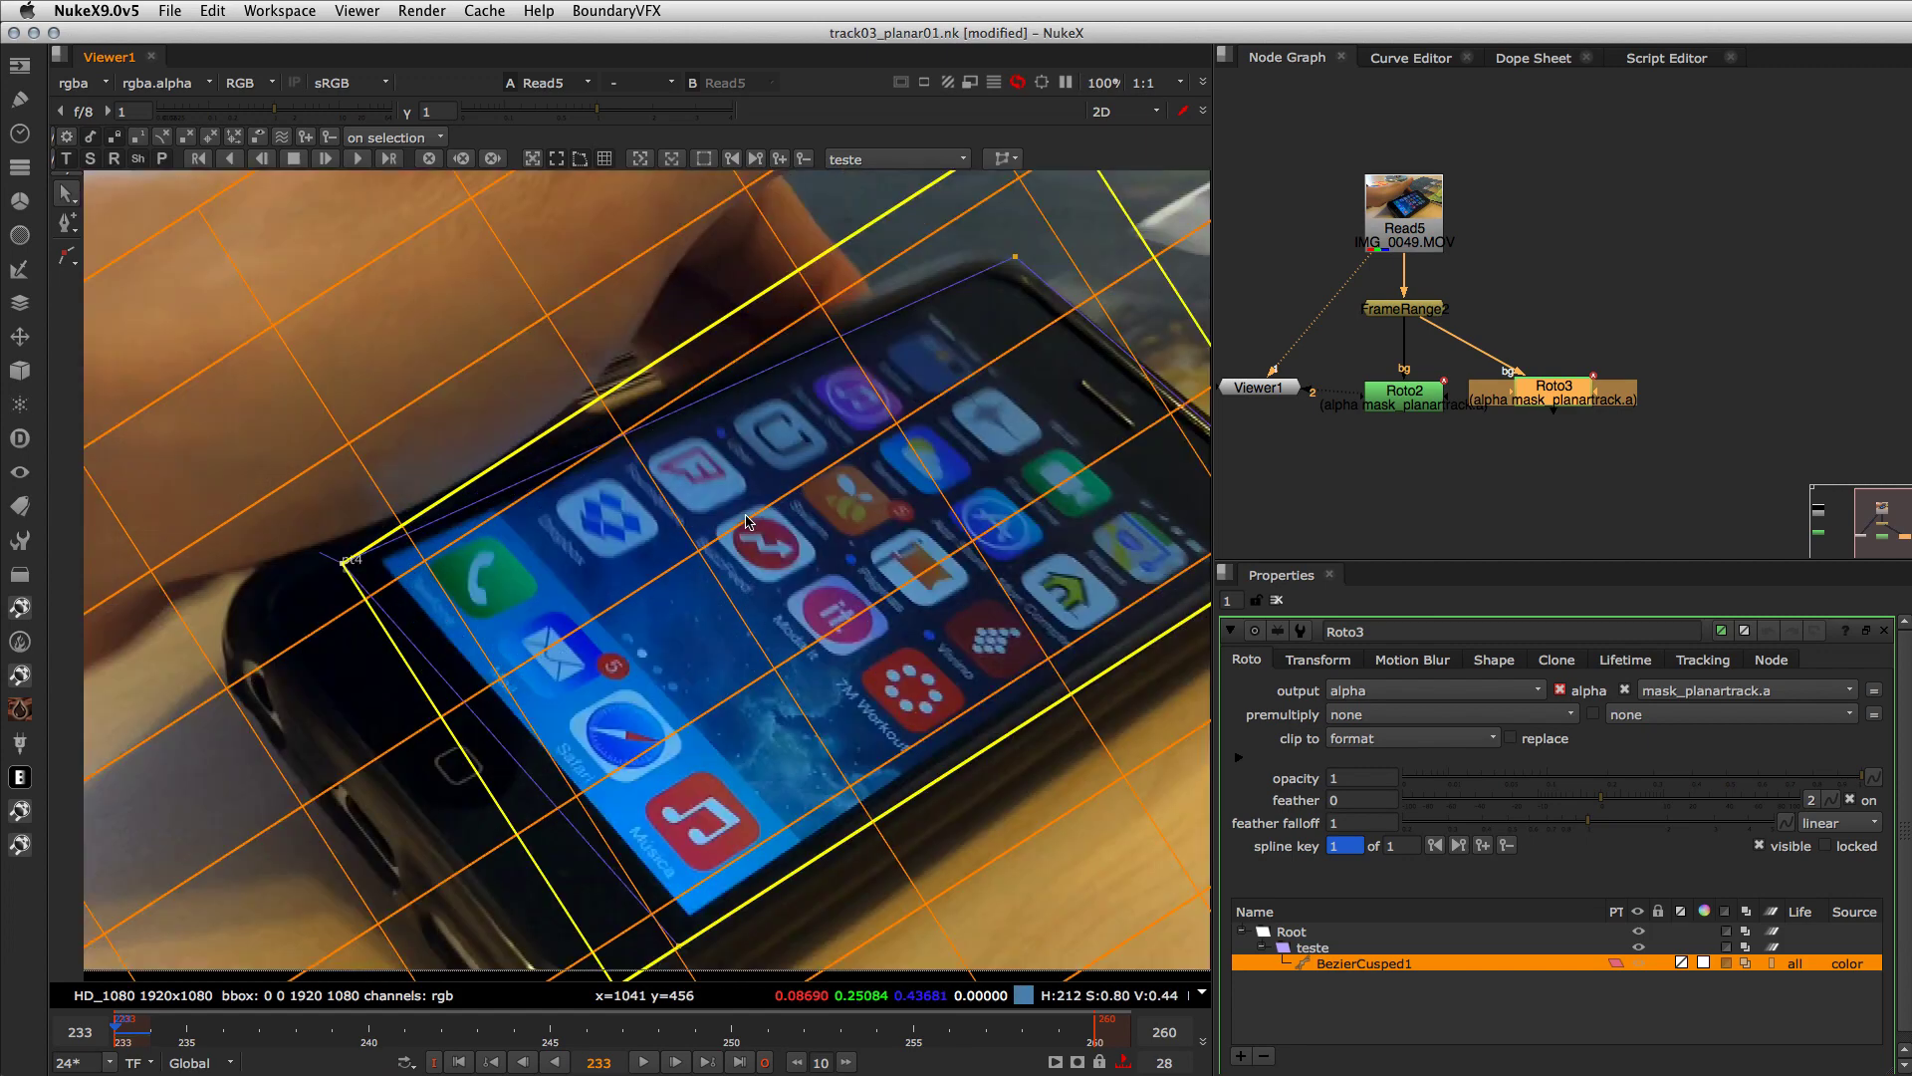
{"action": "left_click_drag", "start_coordinate": [525, 898], "coordinate": [514, 768]}
{"action": "left_click_drag", "start_coordinate": [603, 858], "coordinate": [679, 783]}
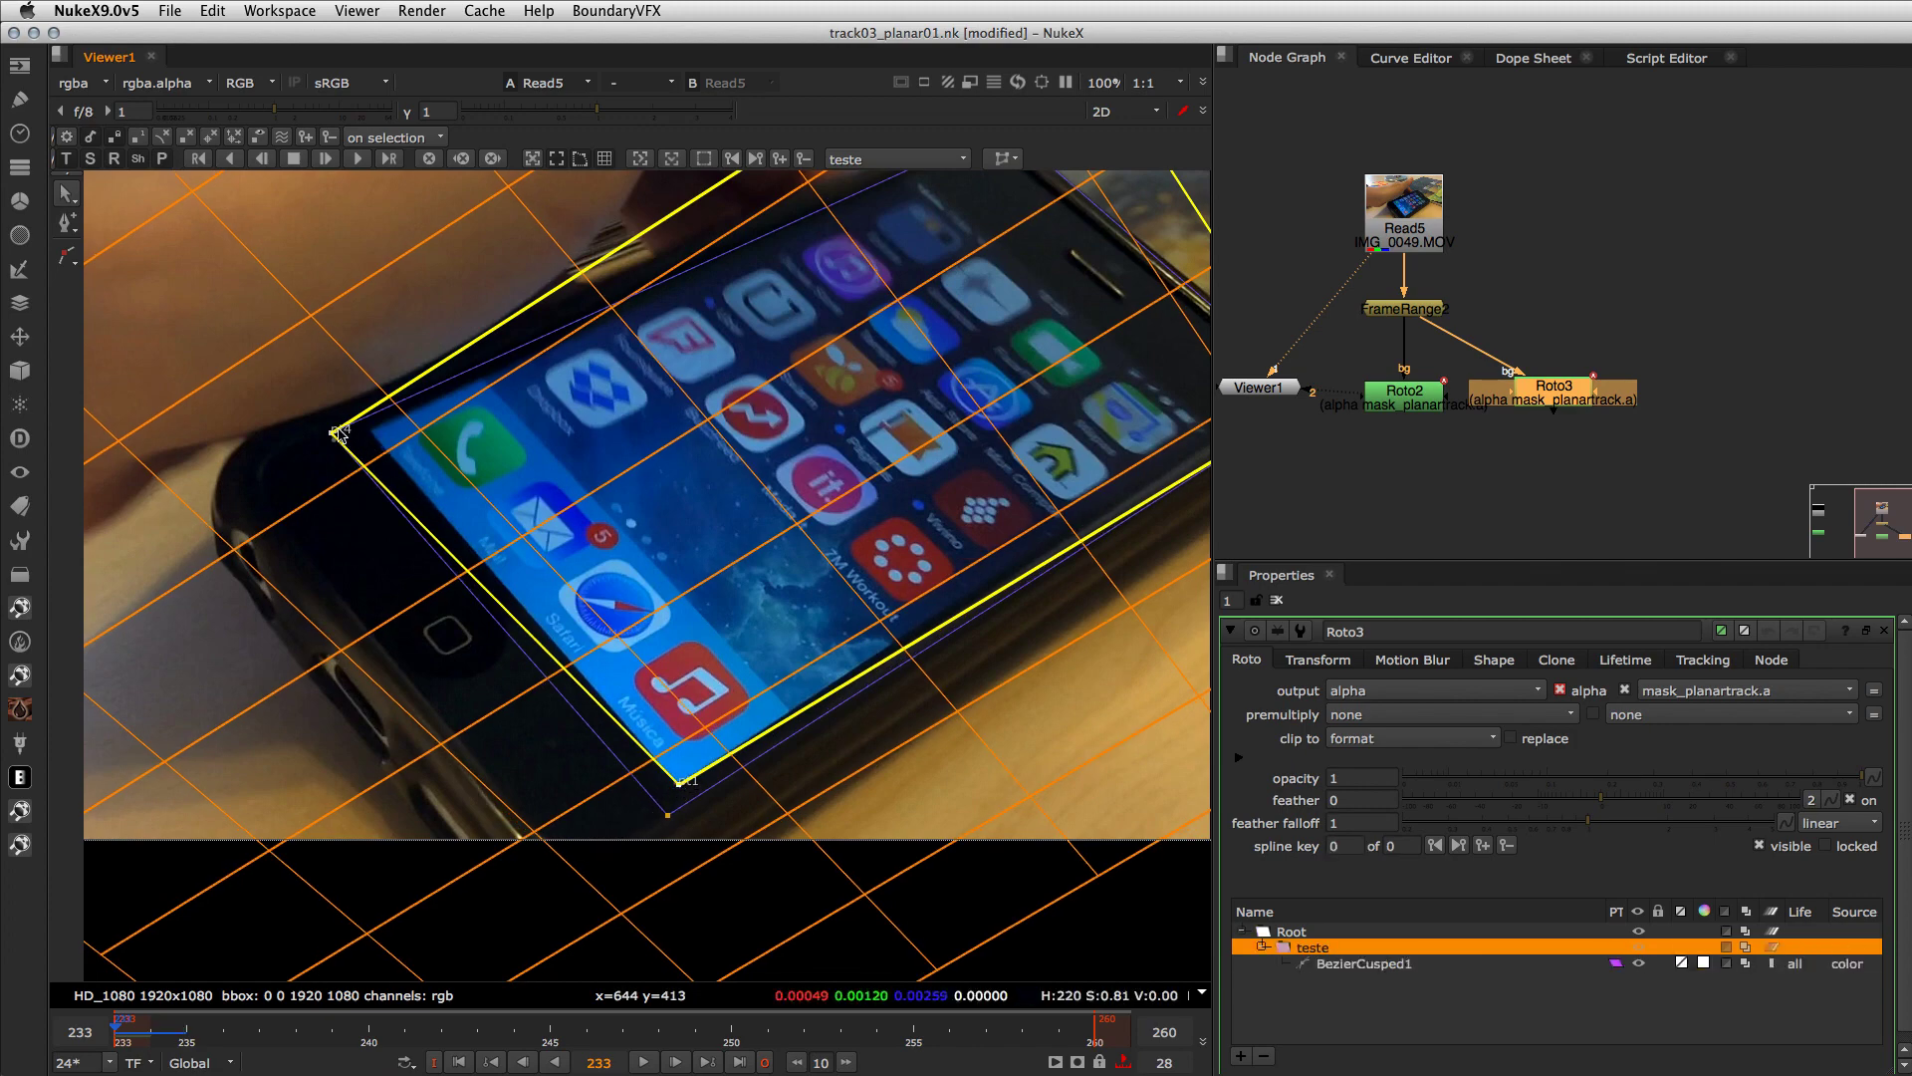
{"action": "scroll", "coordinate": [845, 498], "scroll_direction": "down", "scroll_amount": 4}
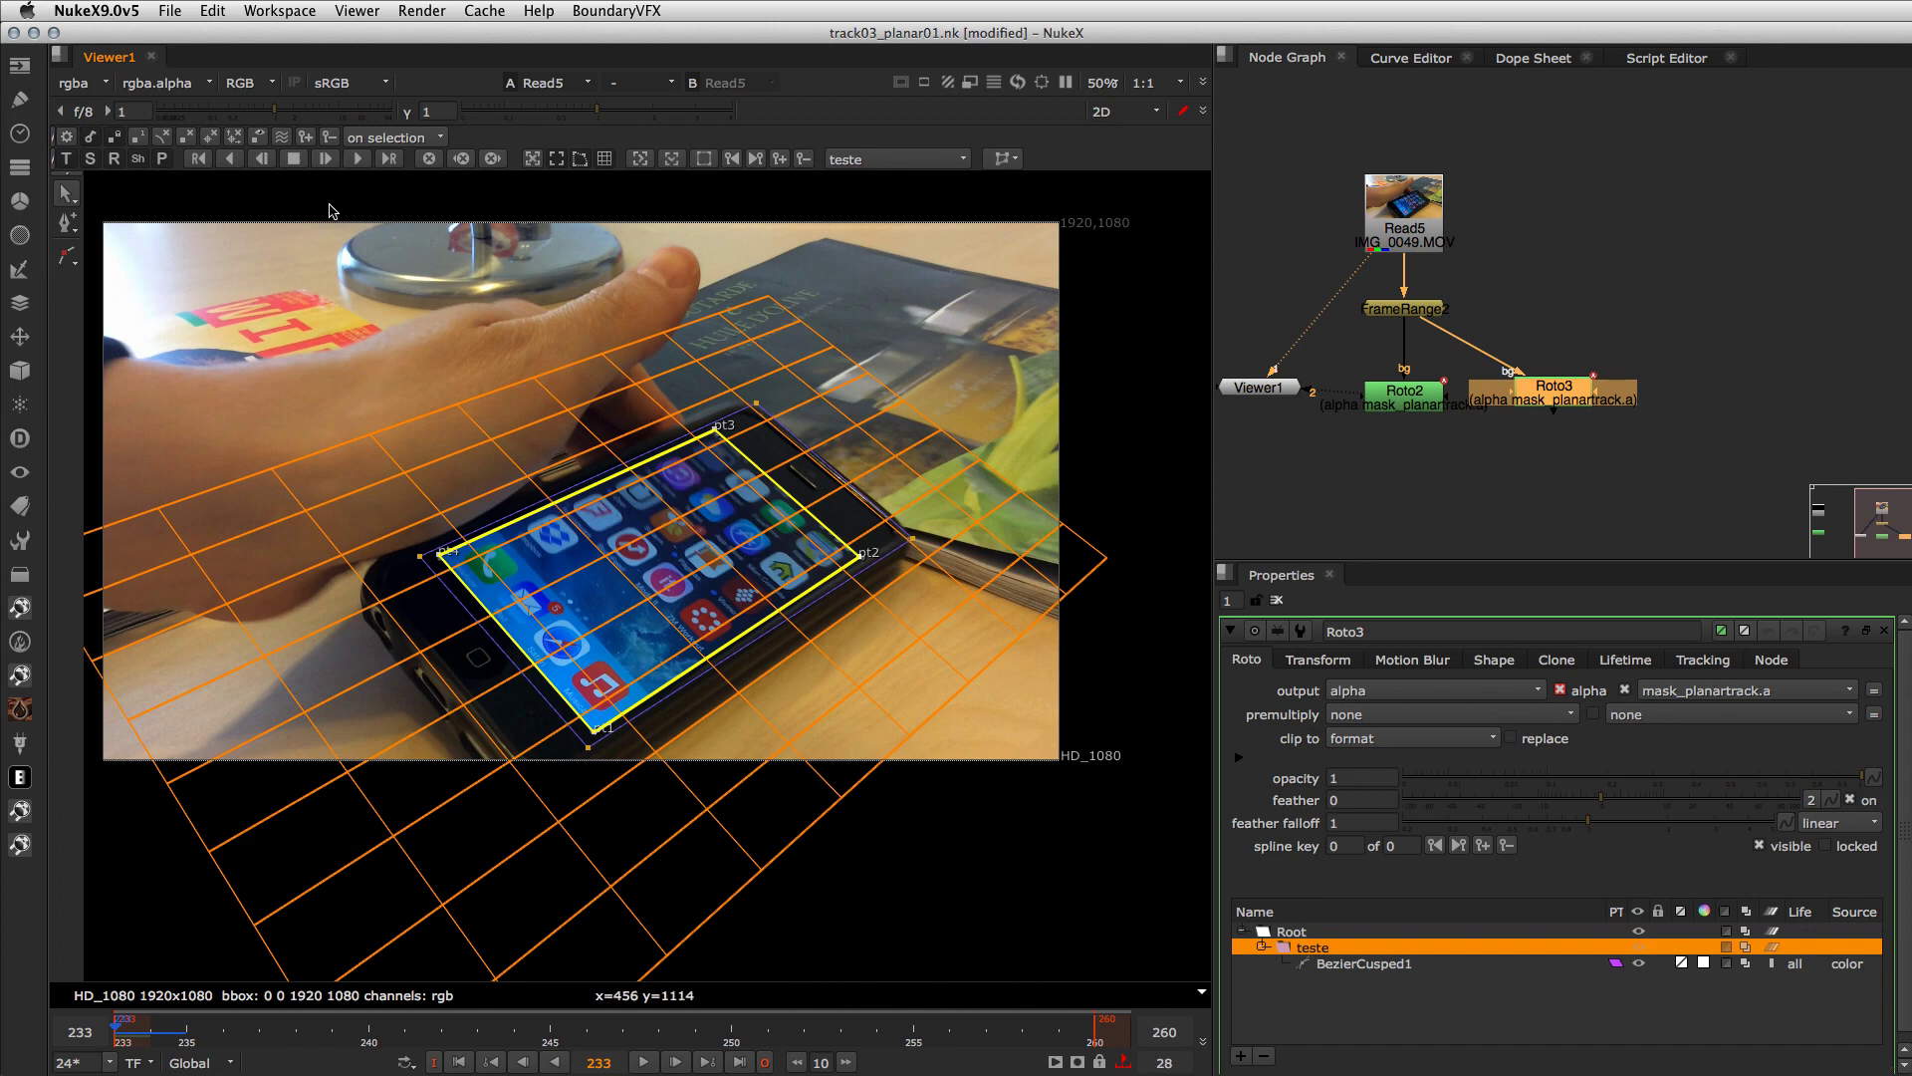
- Track the teste layer forward from frame 233 to 260 and play back the track
{"action": "left_click", "coordinate": [357, 162]}
{"action": "left_click_drag", "start_coordinate": [934, 460], "coordinate": [996, 760]}
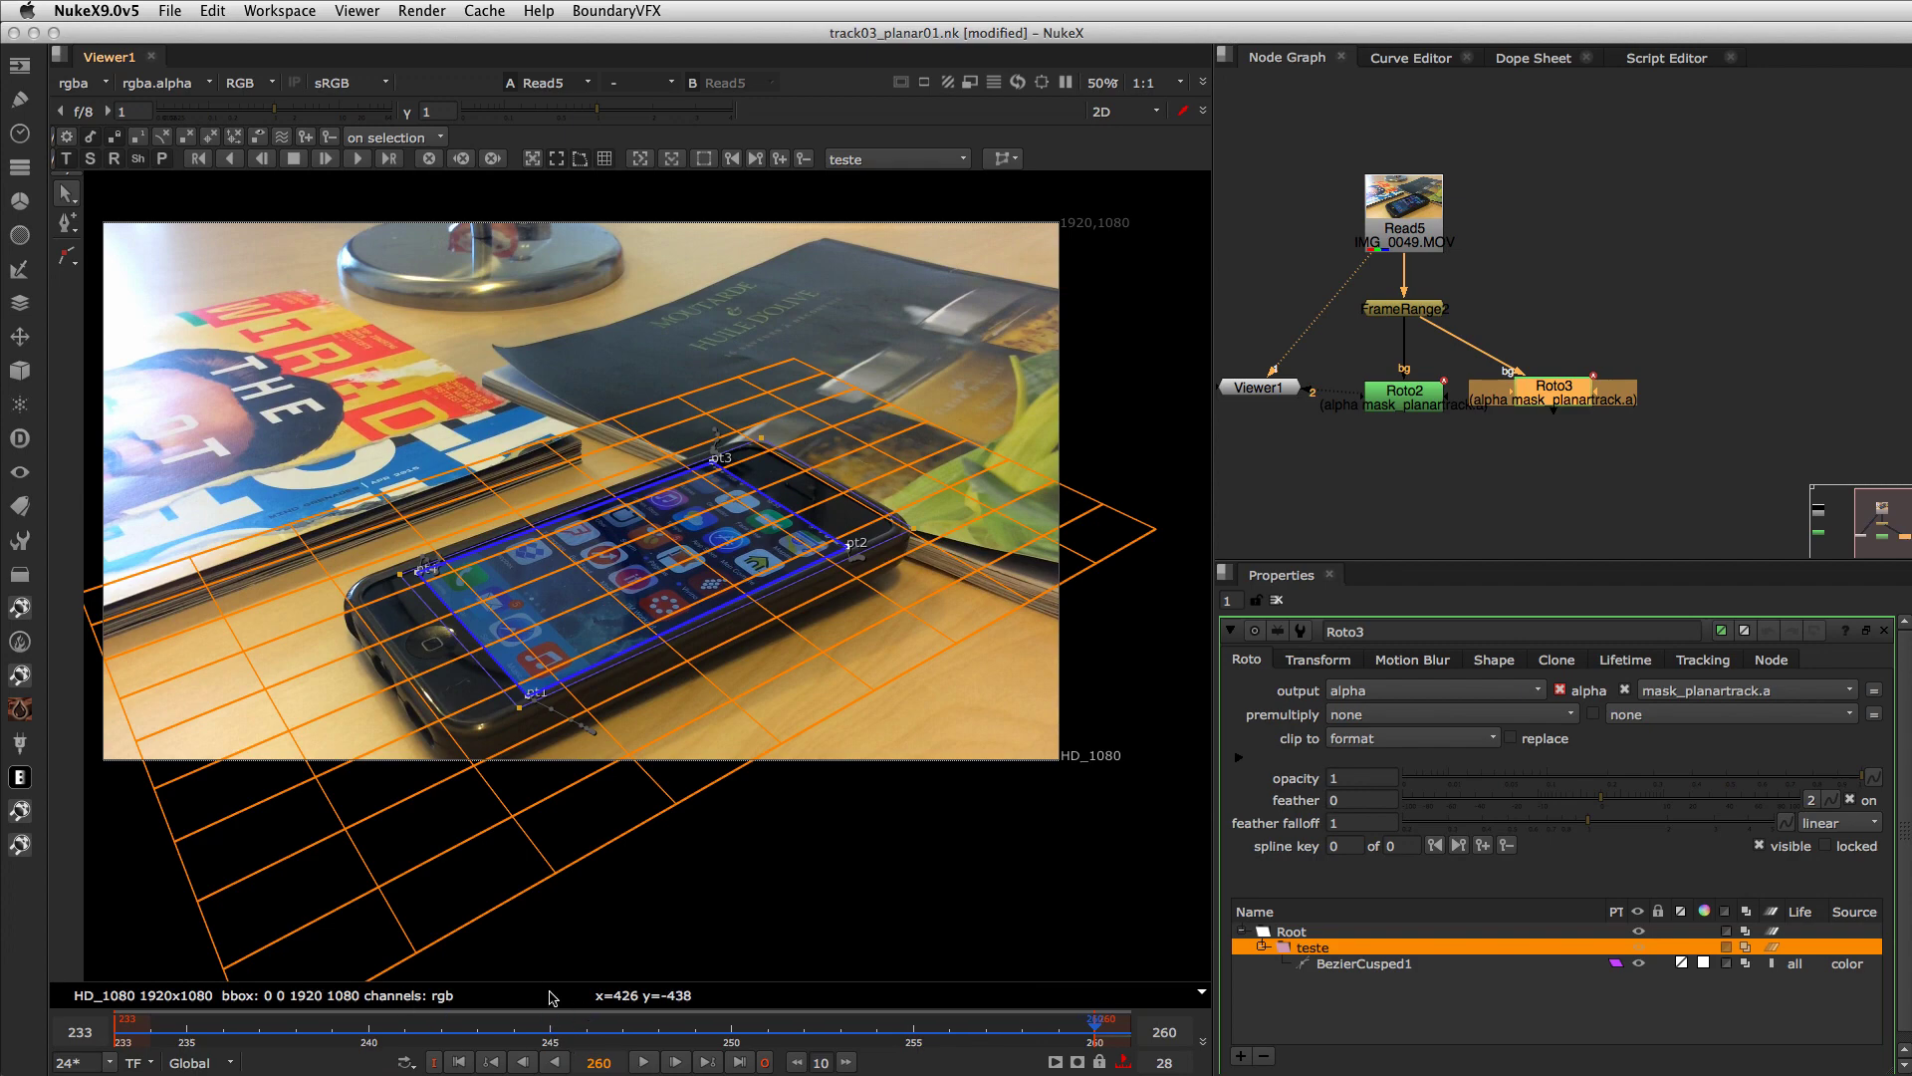
{"action": "key", "text": "space"}
{"action": "key", "text": "space"}
{"action": "left_click", "coordinate": [644, 1061]}
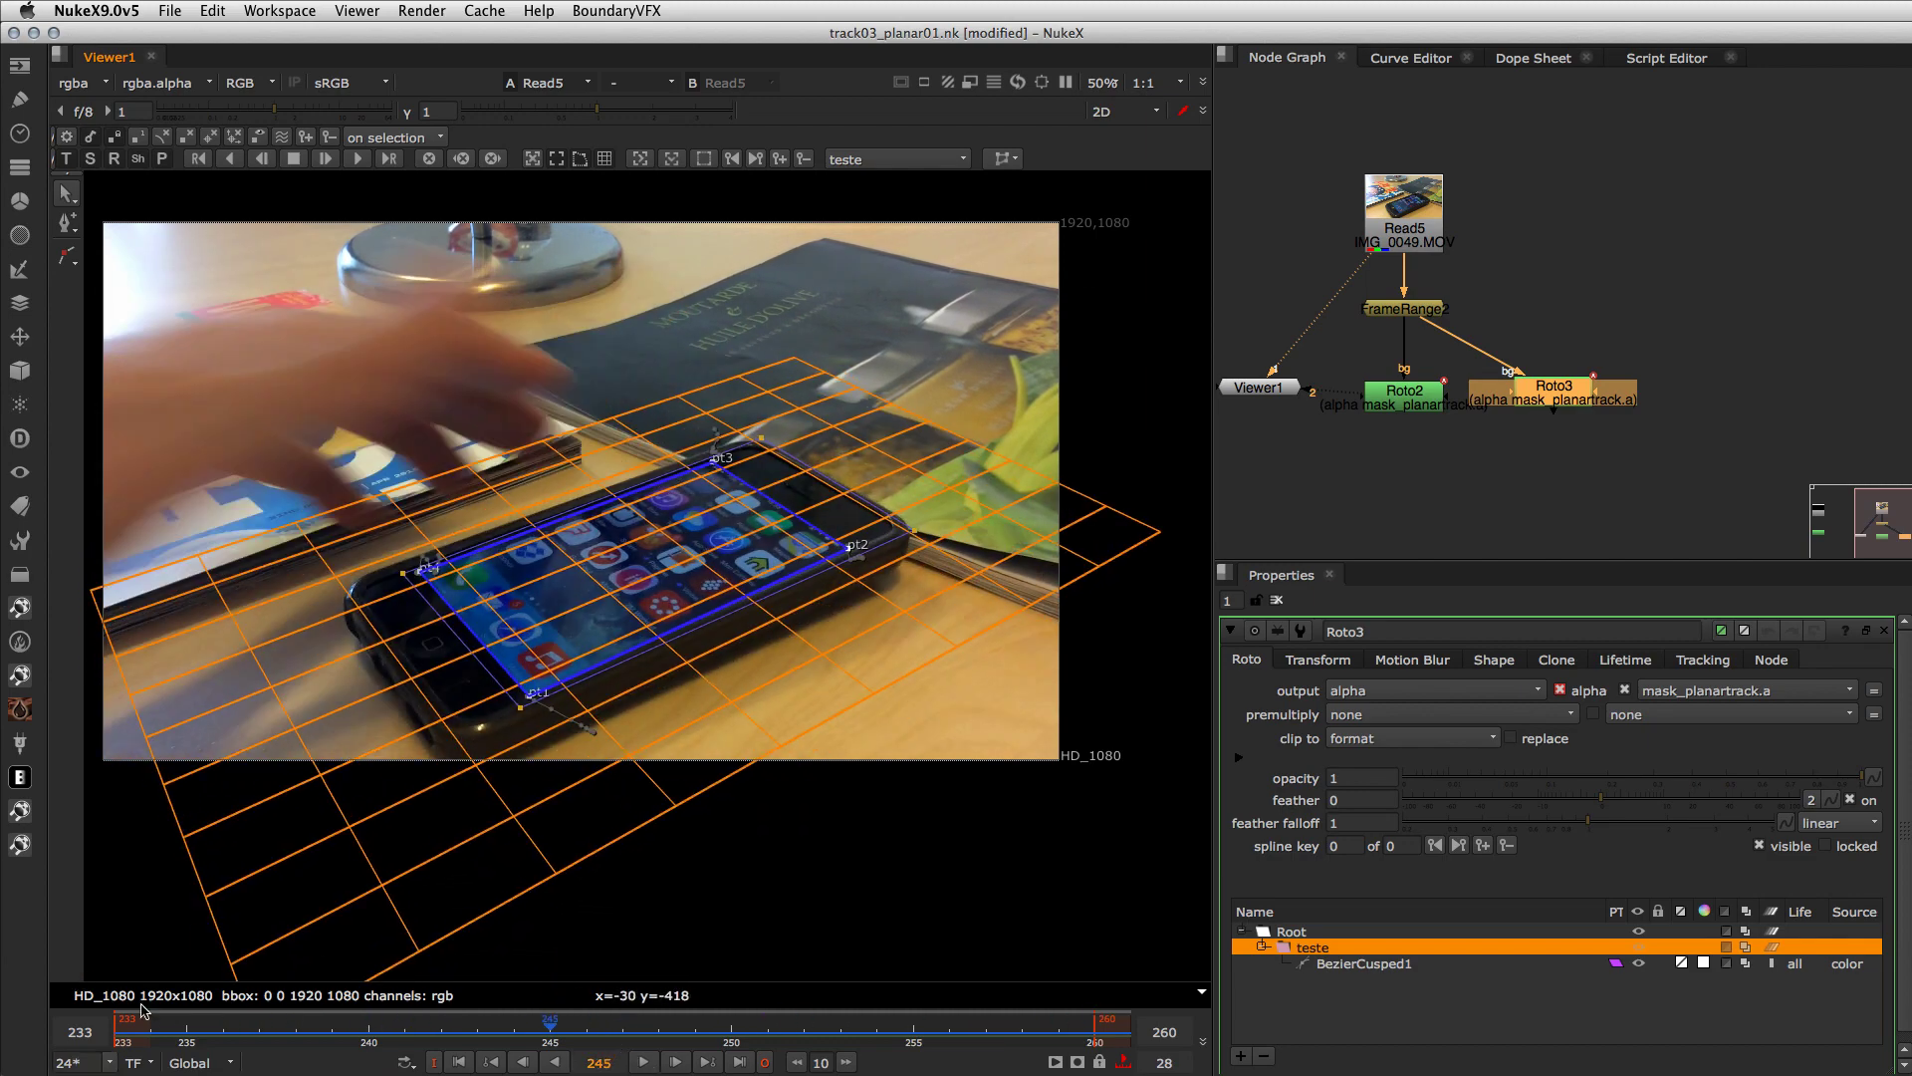
{"action": "left_click", "coordinate": [132, 1029]}
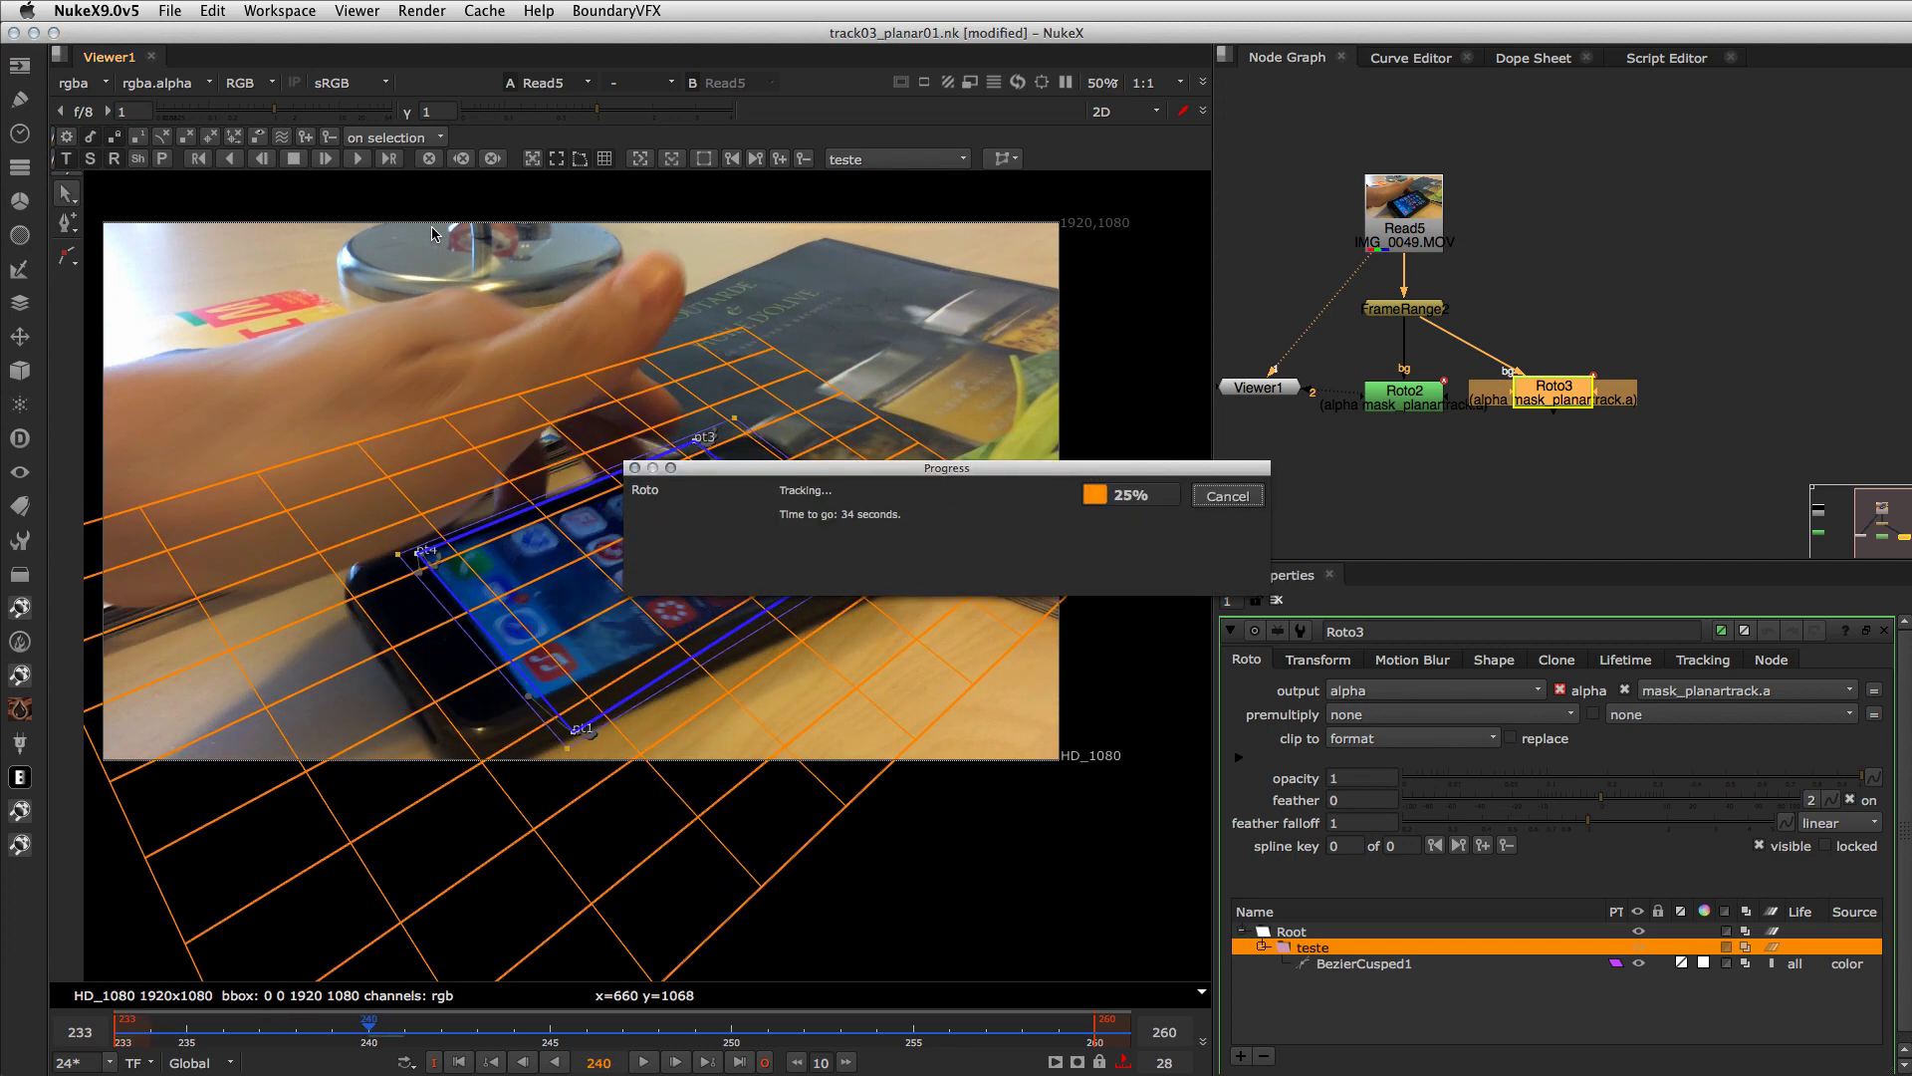
{"action": "left_click_drag", "start_coordinate": [888, 474], "coordinate": [988, 243]}
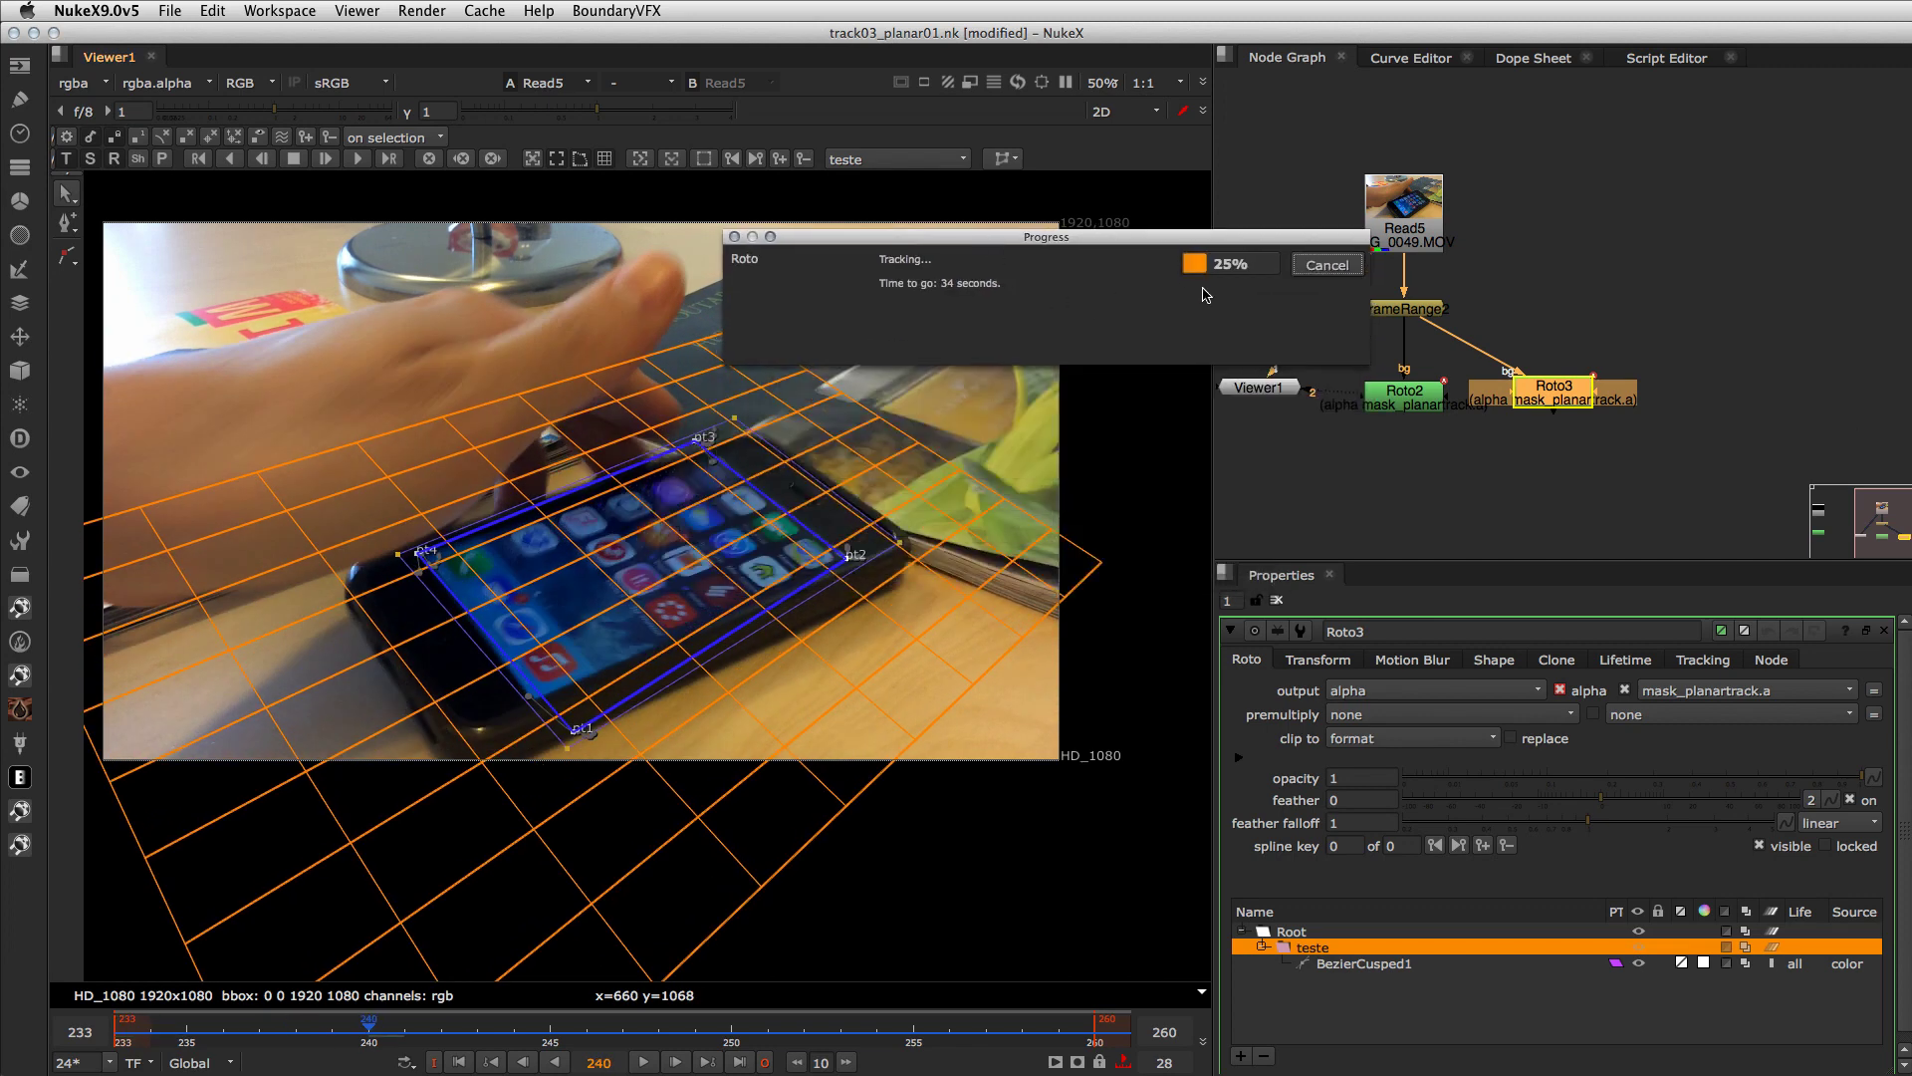
{"action": "left_click", "coordinate": [1324, 259]}
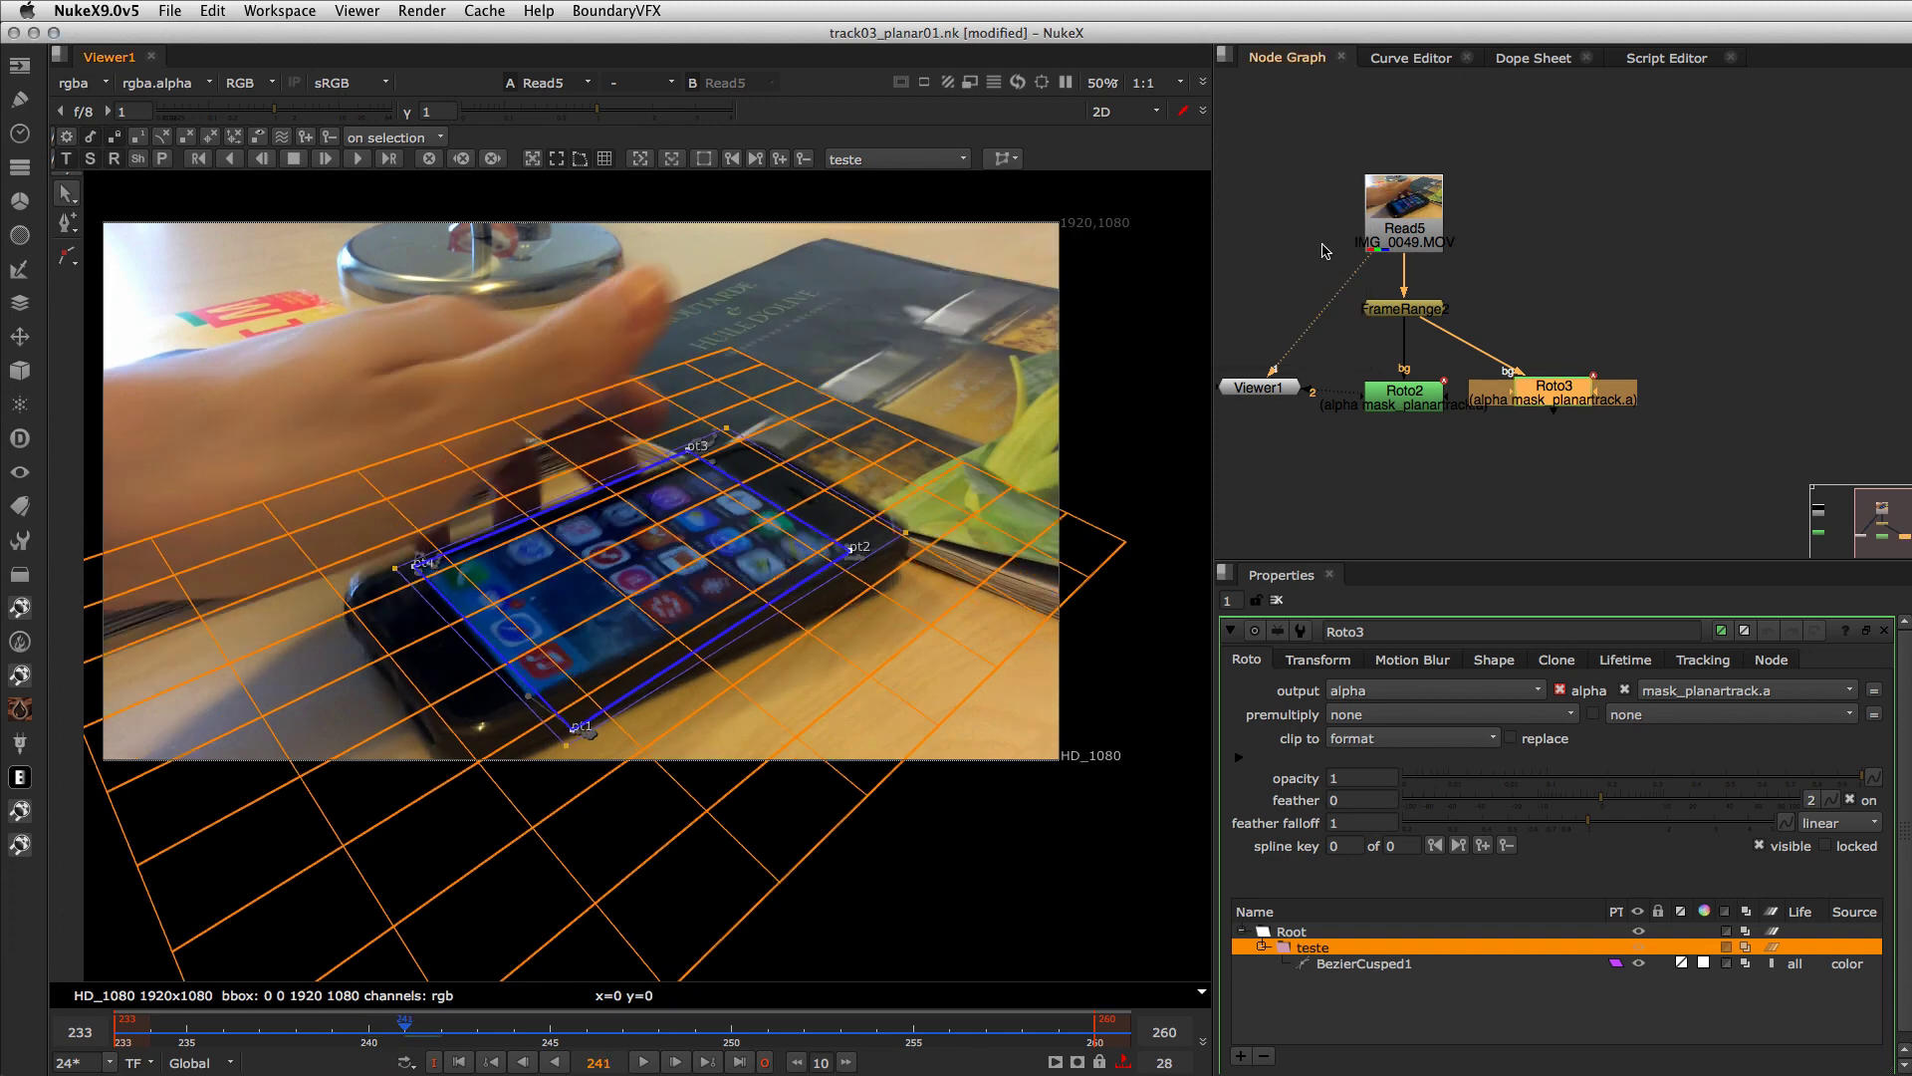
- Save the script and re-track the teste layer forward from frame 233 to 260
{"action": "key", "text": "super+s"}
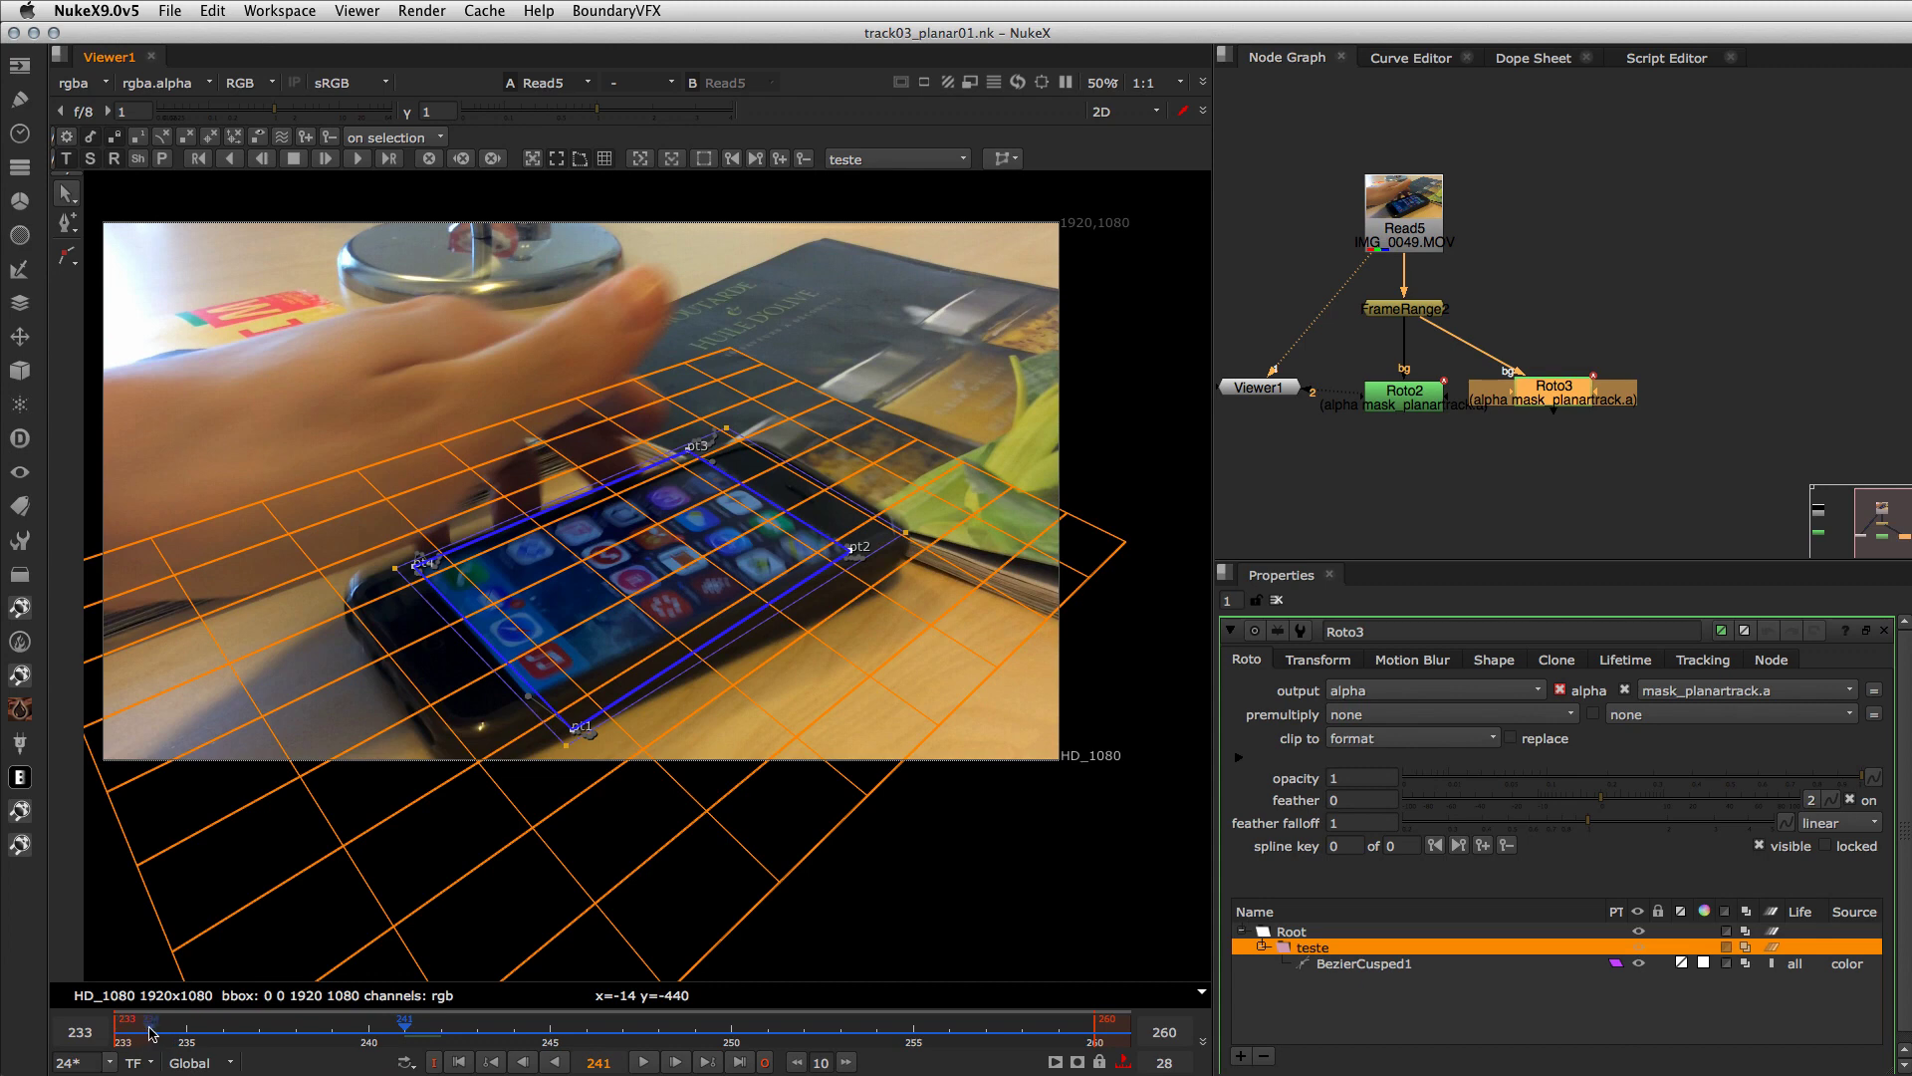
{"action": "left_click", "coordinate": [151, 1032]}
{"action": "left_click", "coordinate": [114, 1029]}
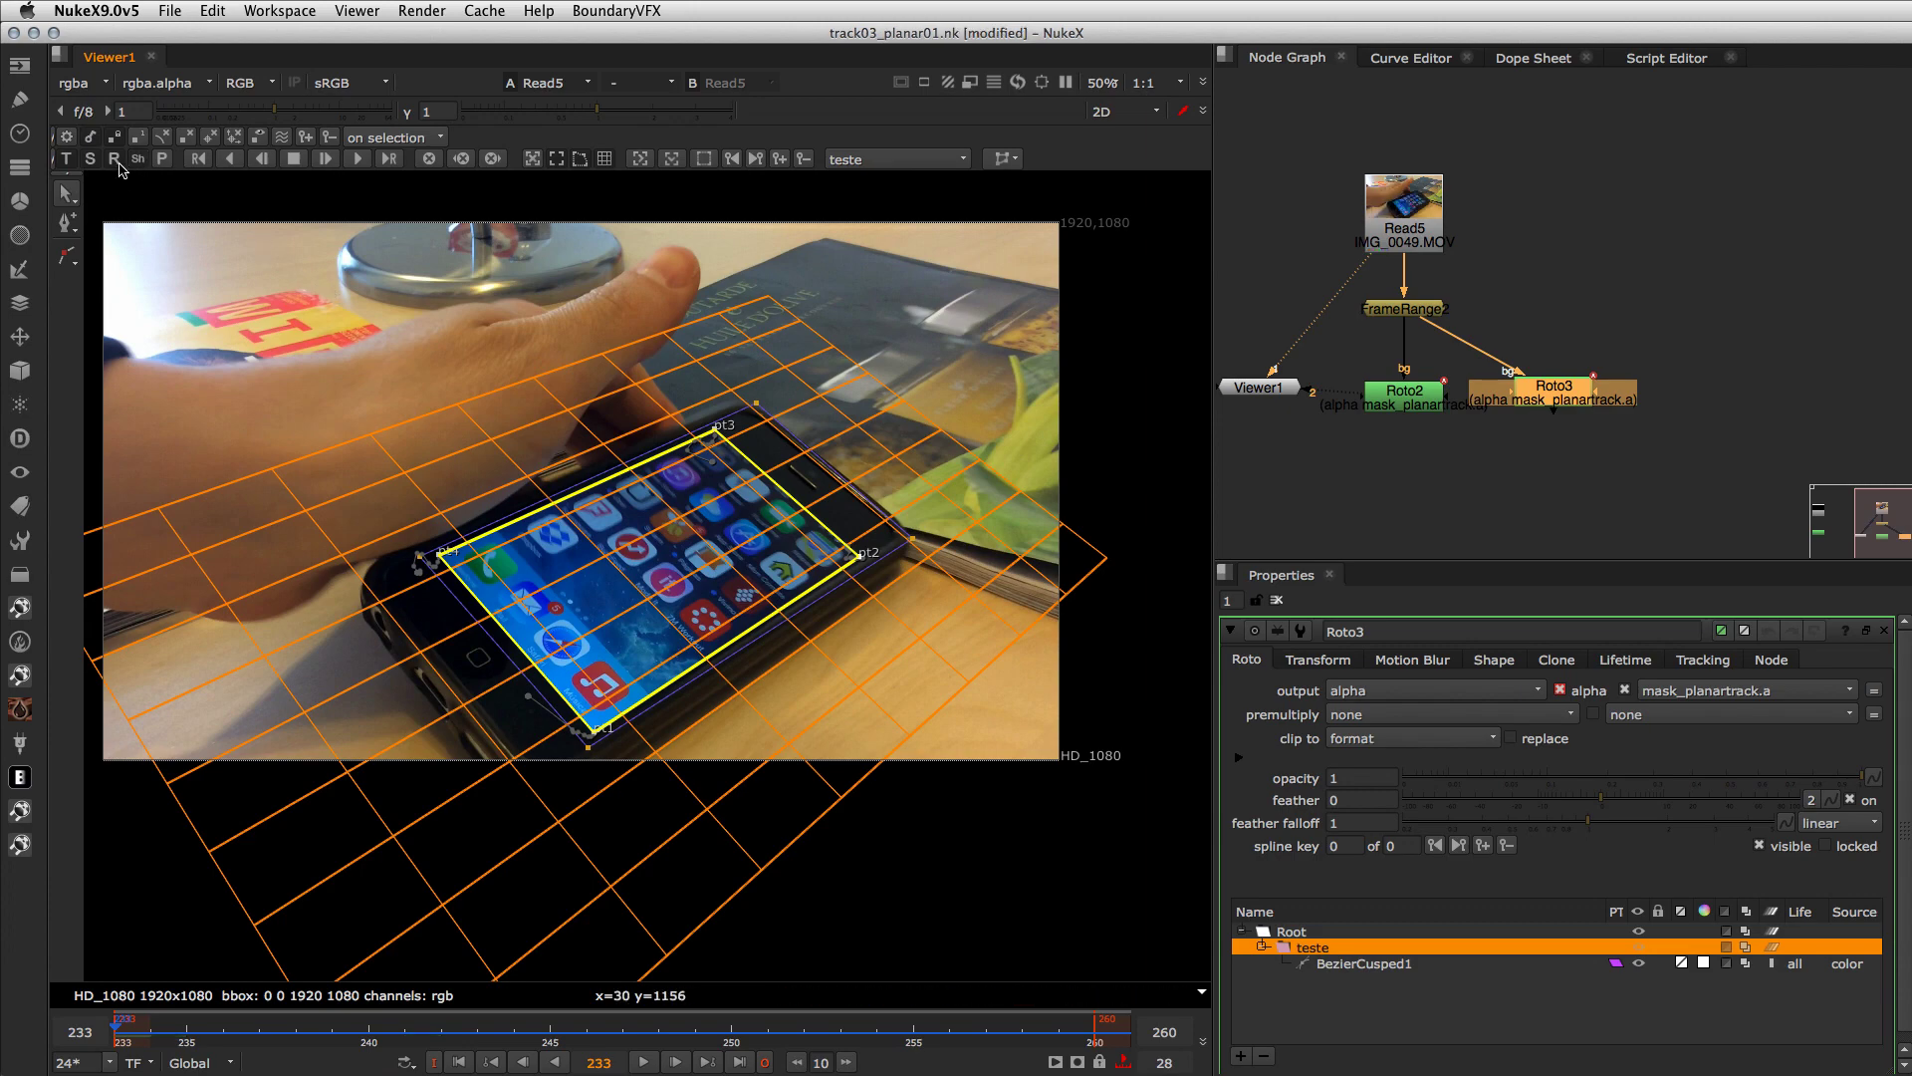
{"action": "left_click", "coordinate": [355, 161]}
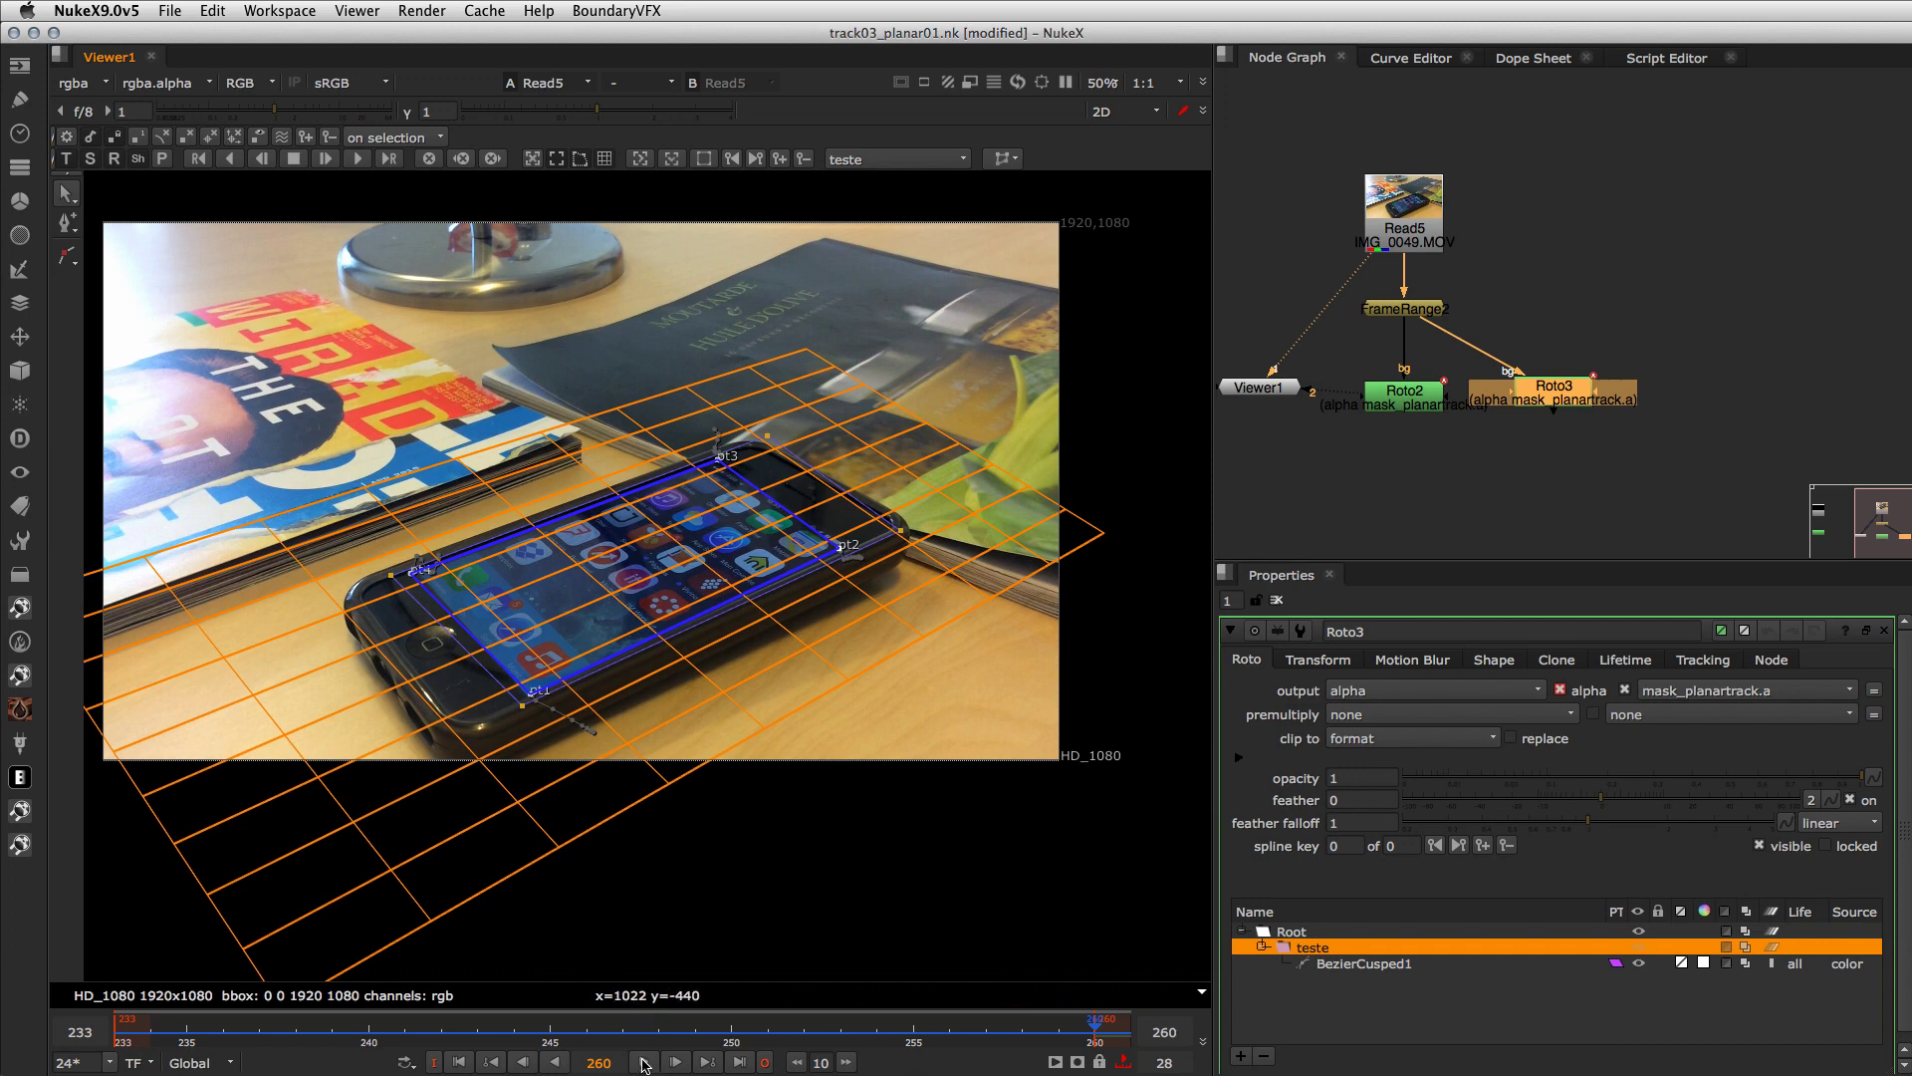
- Maximize the viewer with the image fitted, play back the new track against the phone screen, and return to frame 233
{"action": "key", "text": "space"}
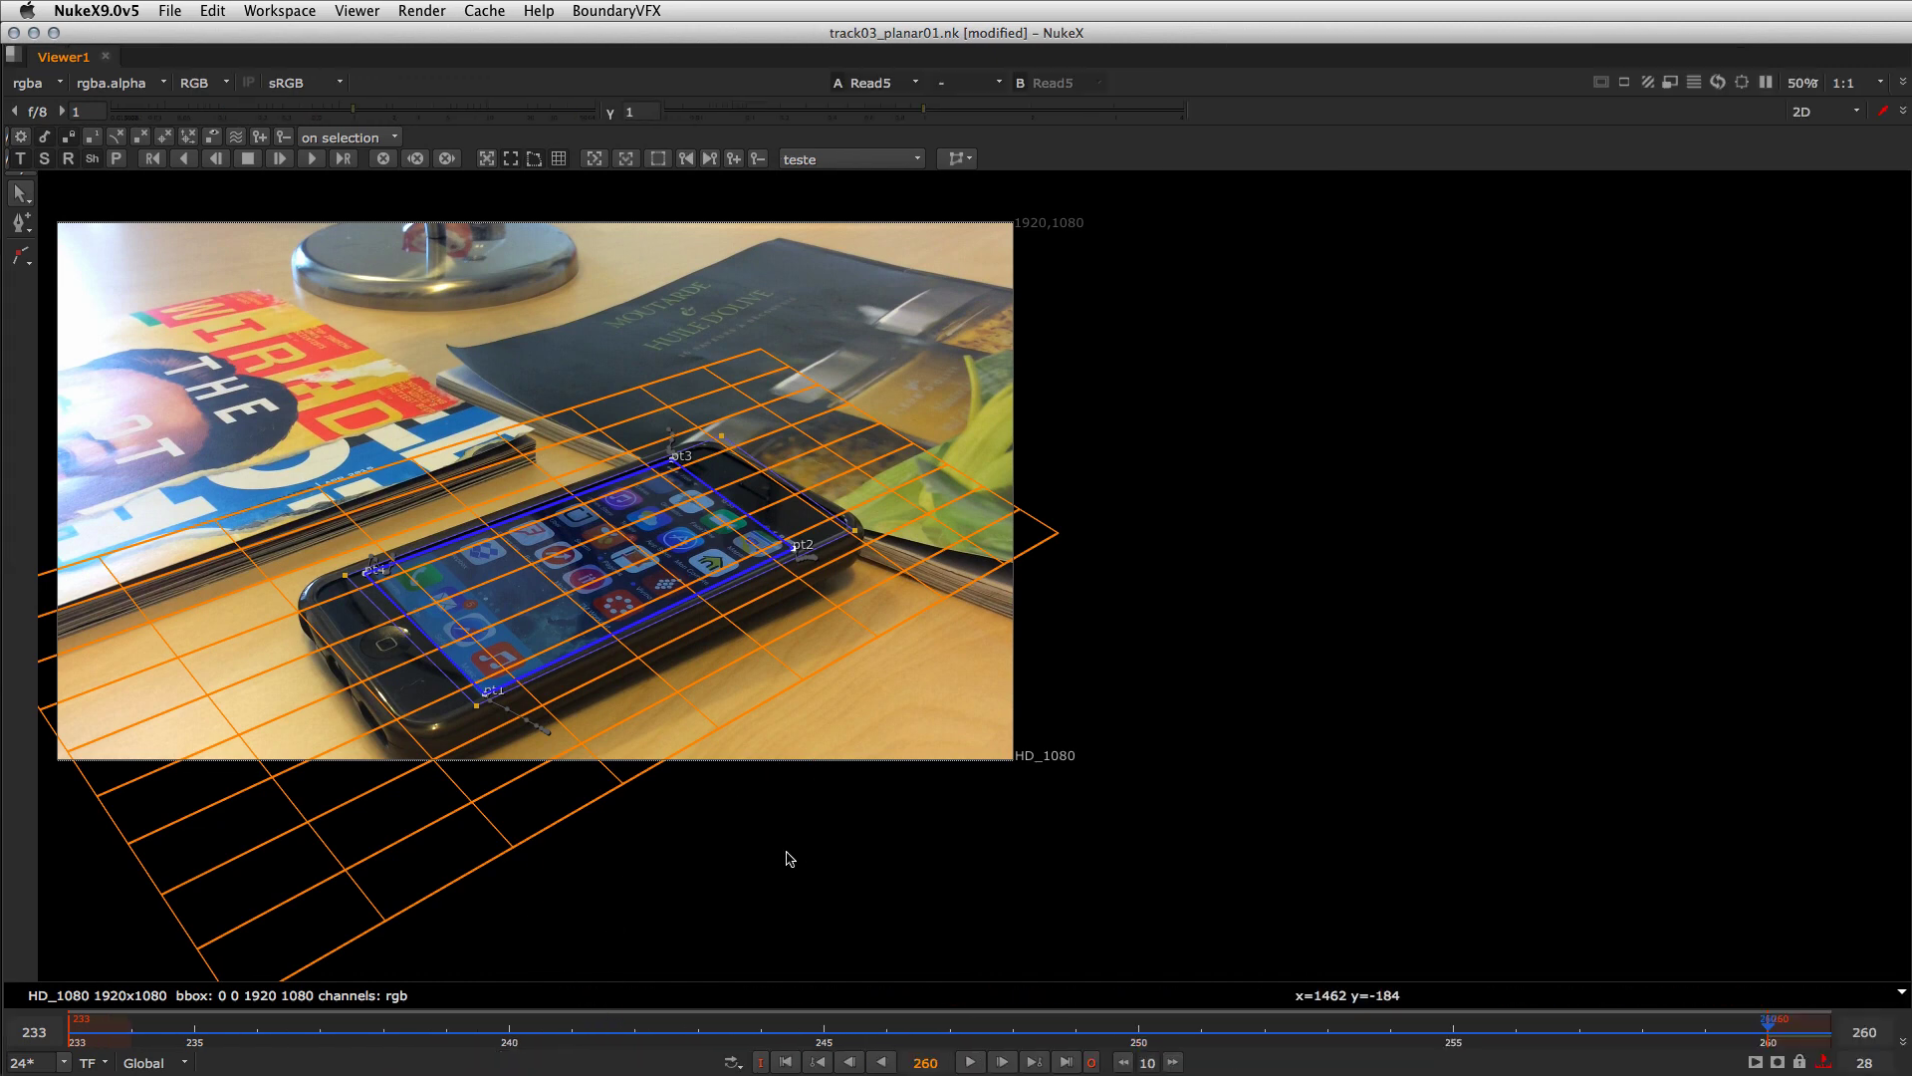
{"action": "key", "text": "f"}
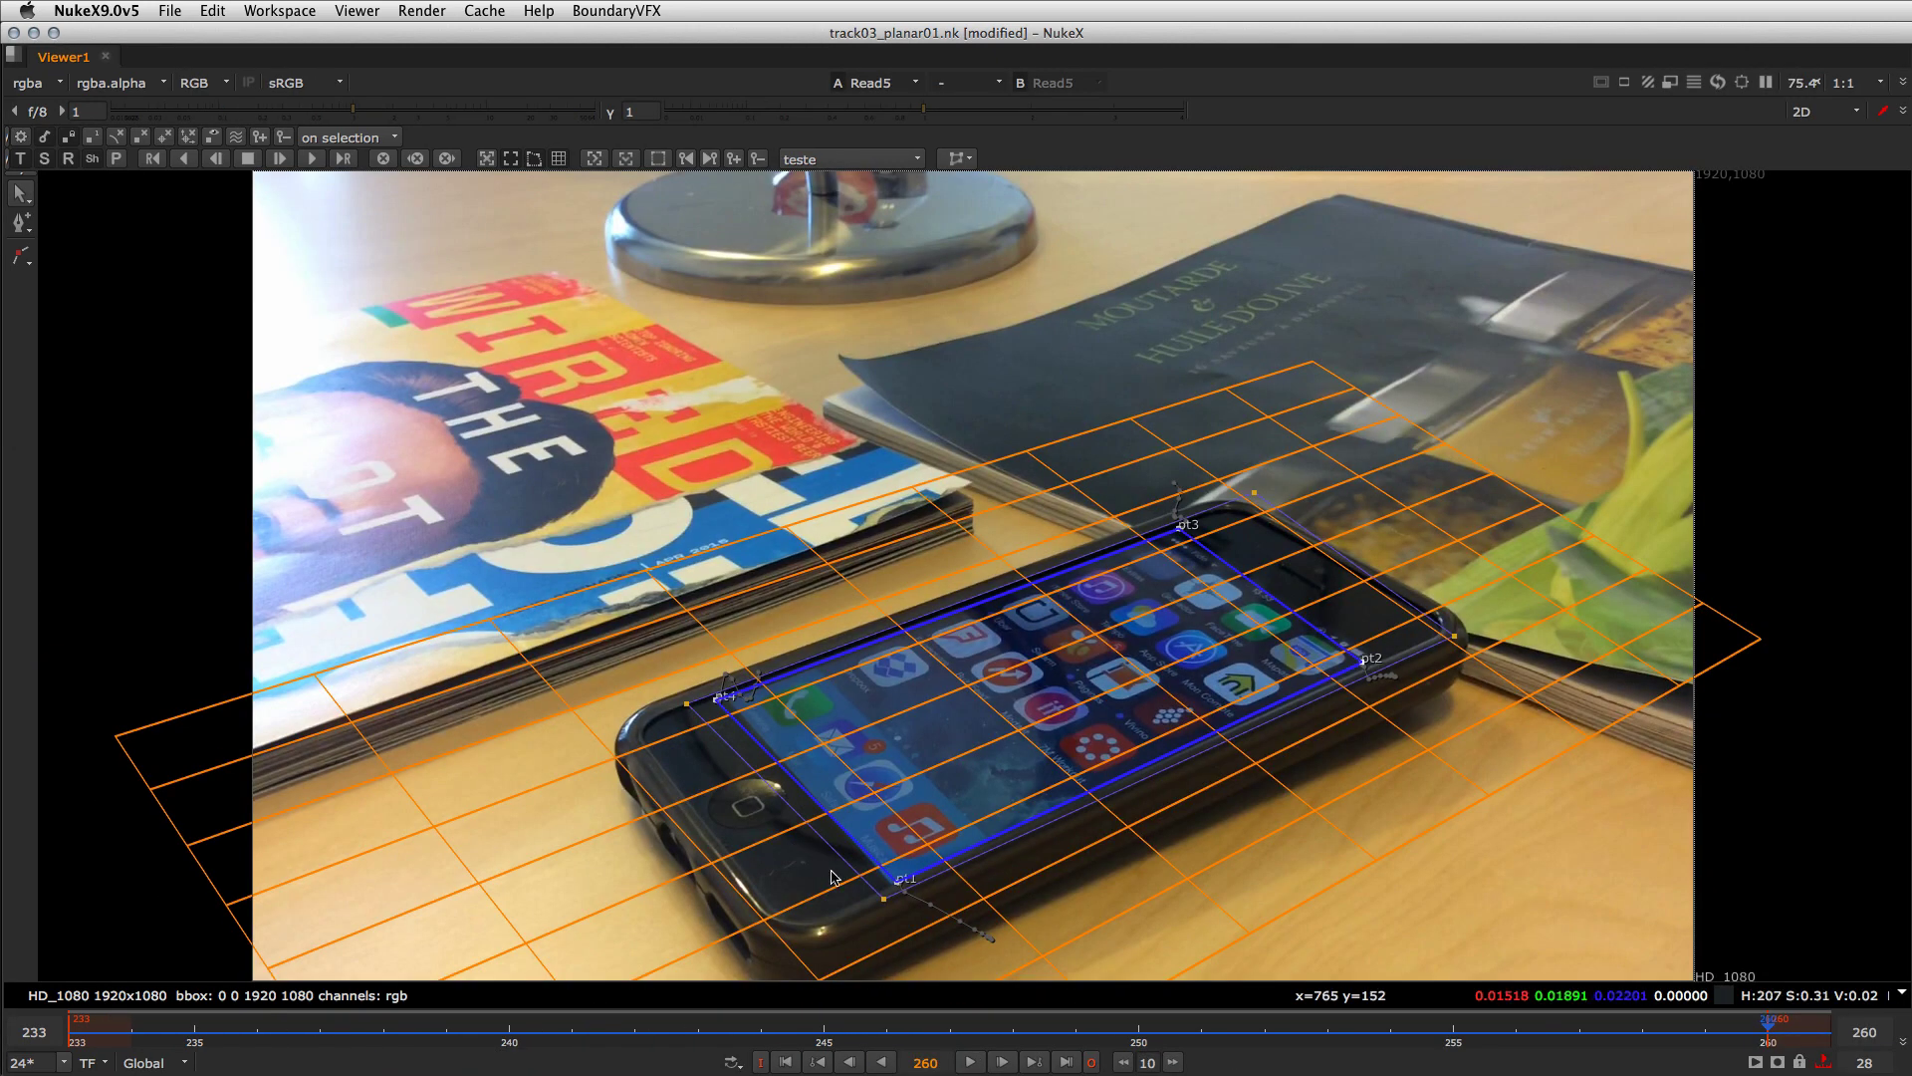
{"action": "left_click", "coordinate": [973, 1068]}
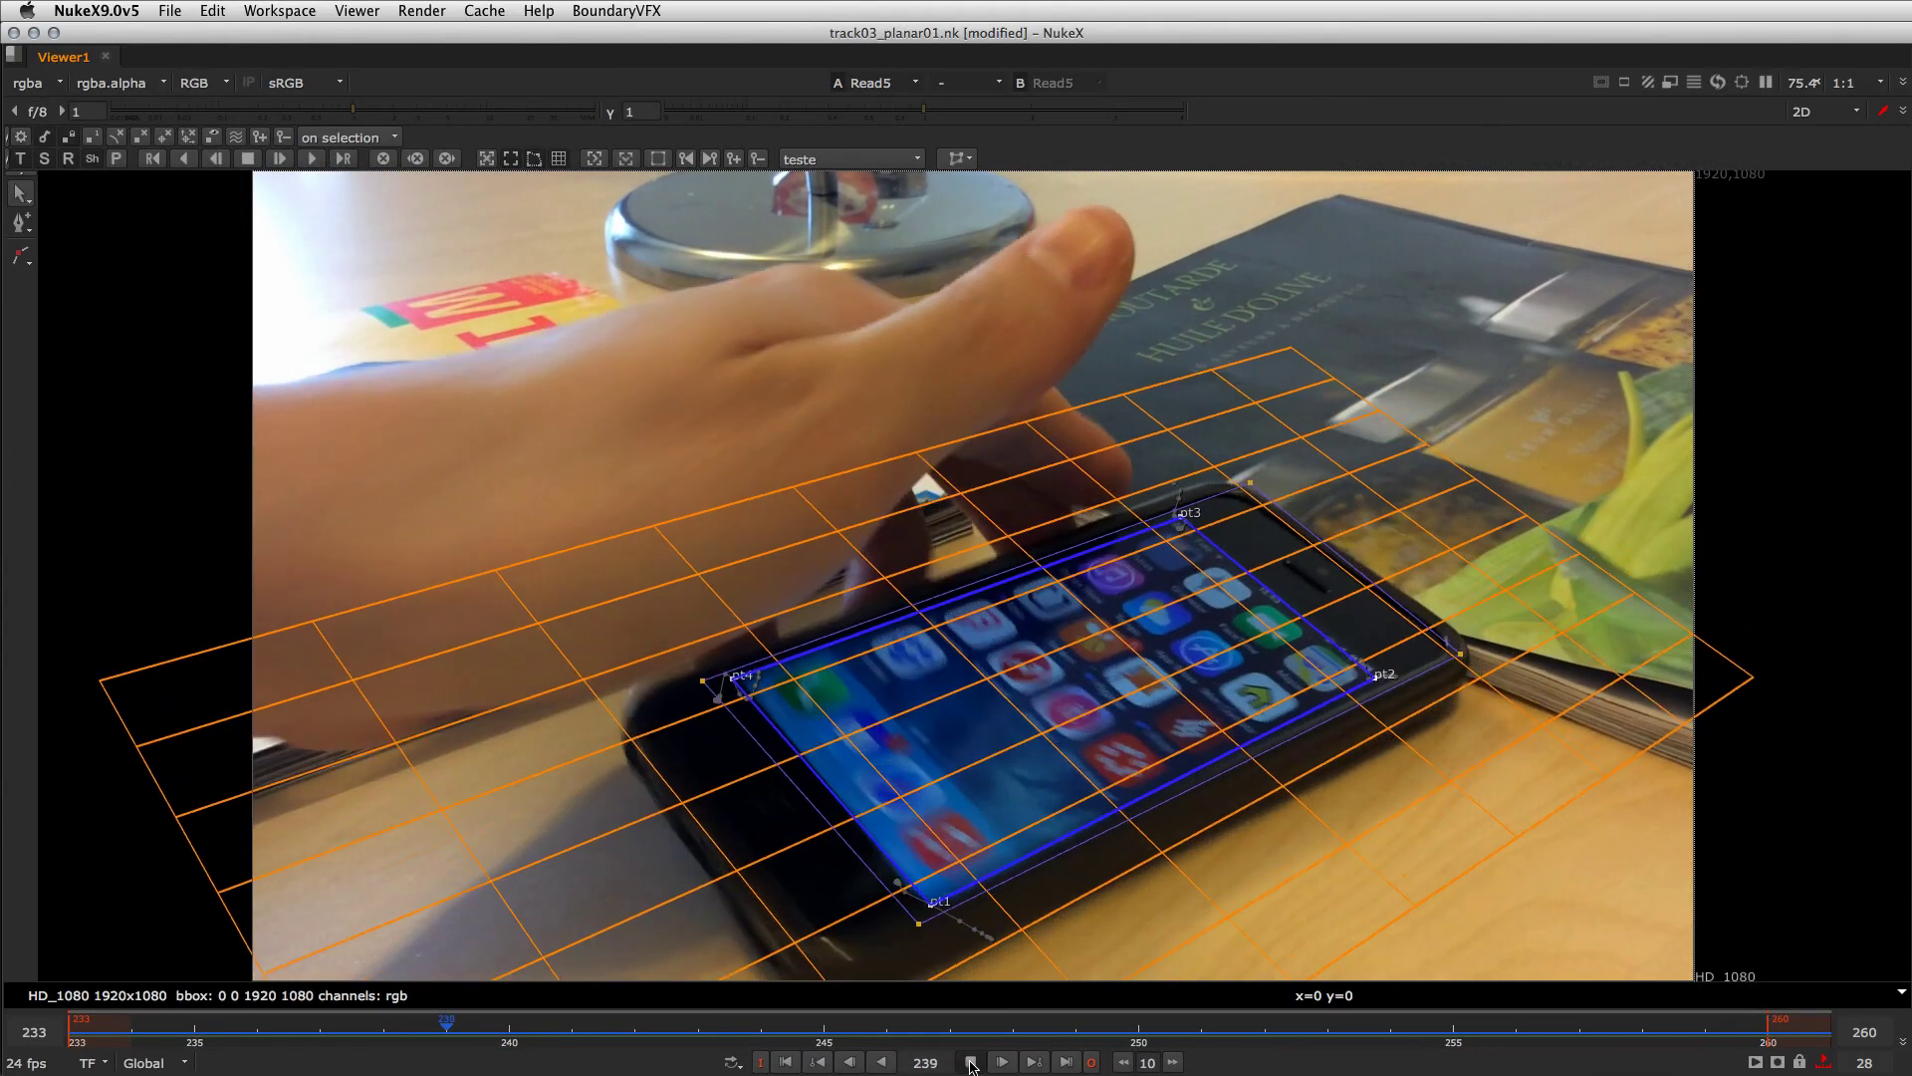
{"action": "left_click", "coordinate": [971, 1064]}
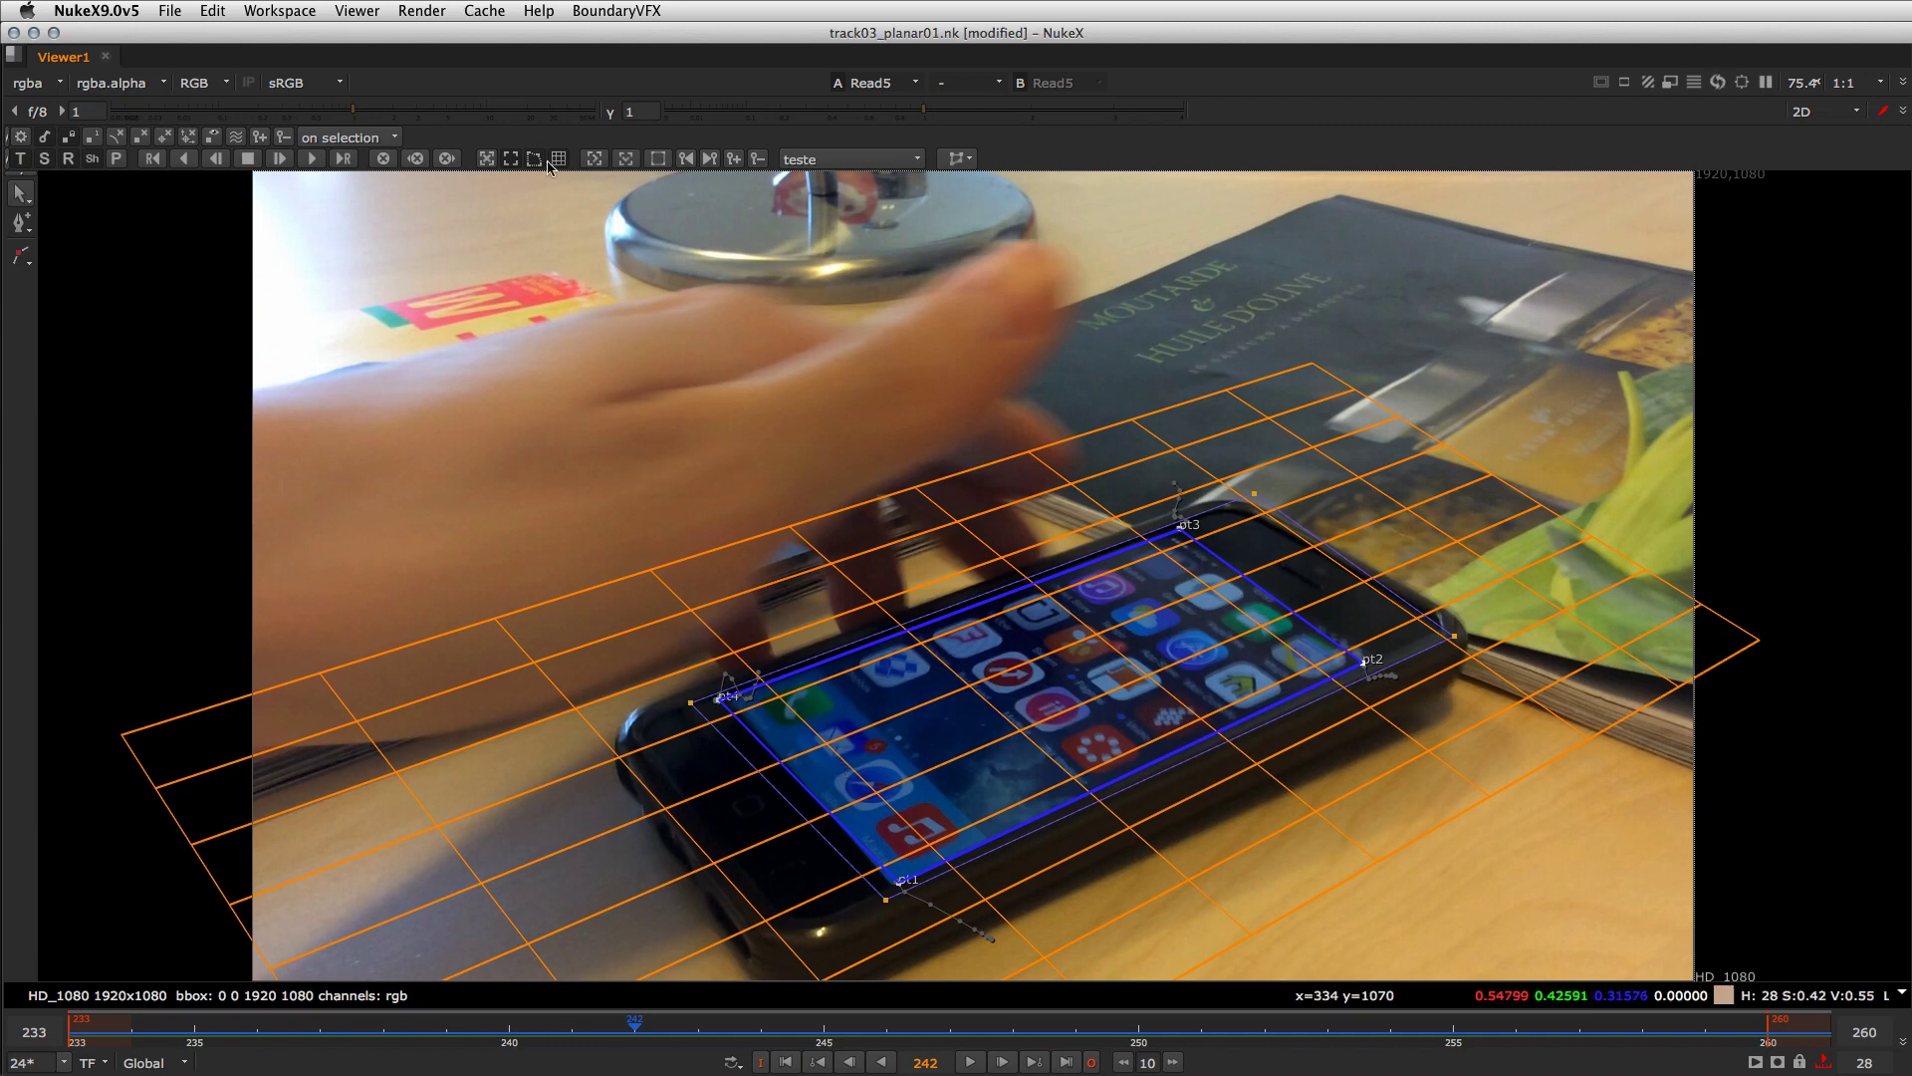
{"action": "left_click_drag", "start_coordinate": [821, 828], "coordinate": [836, 660]}
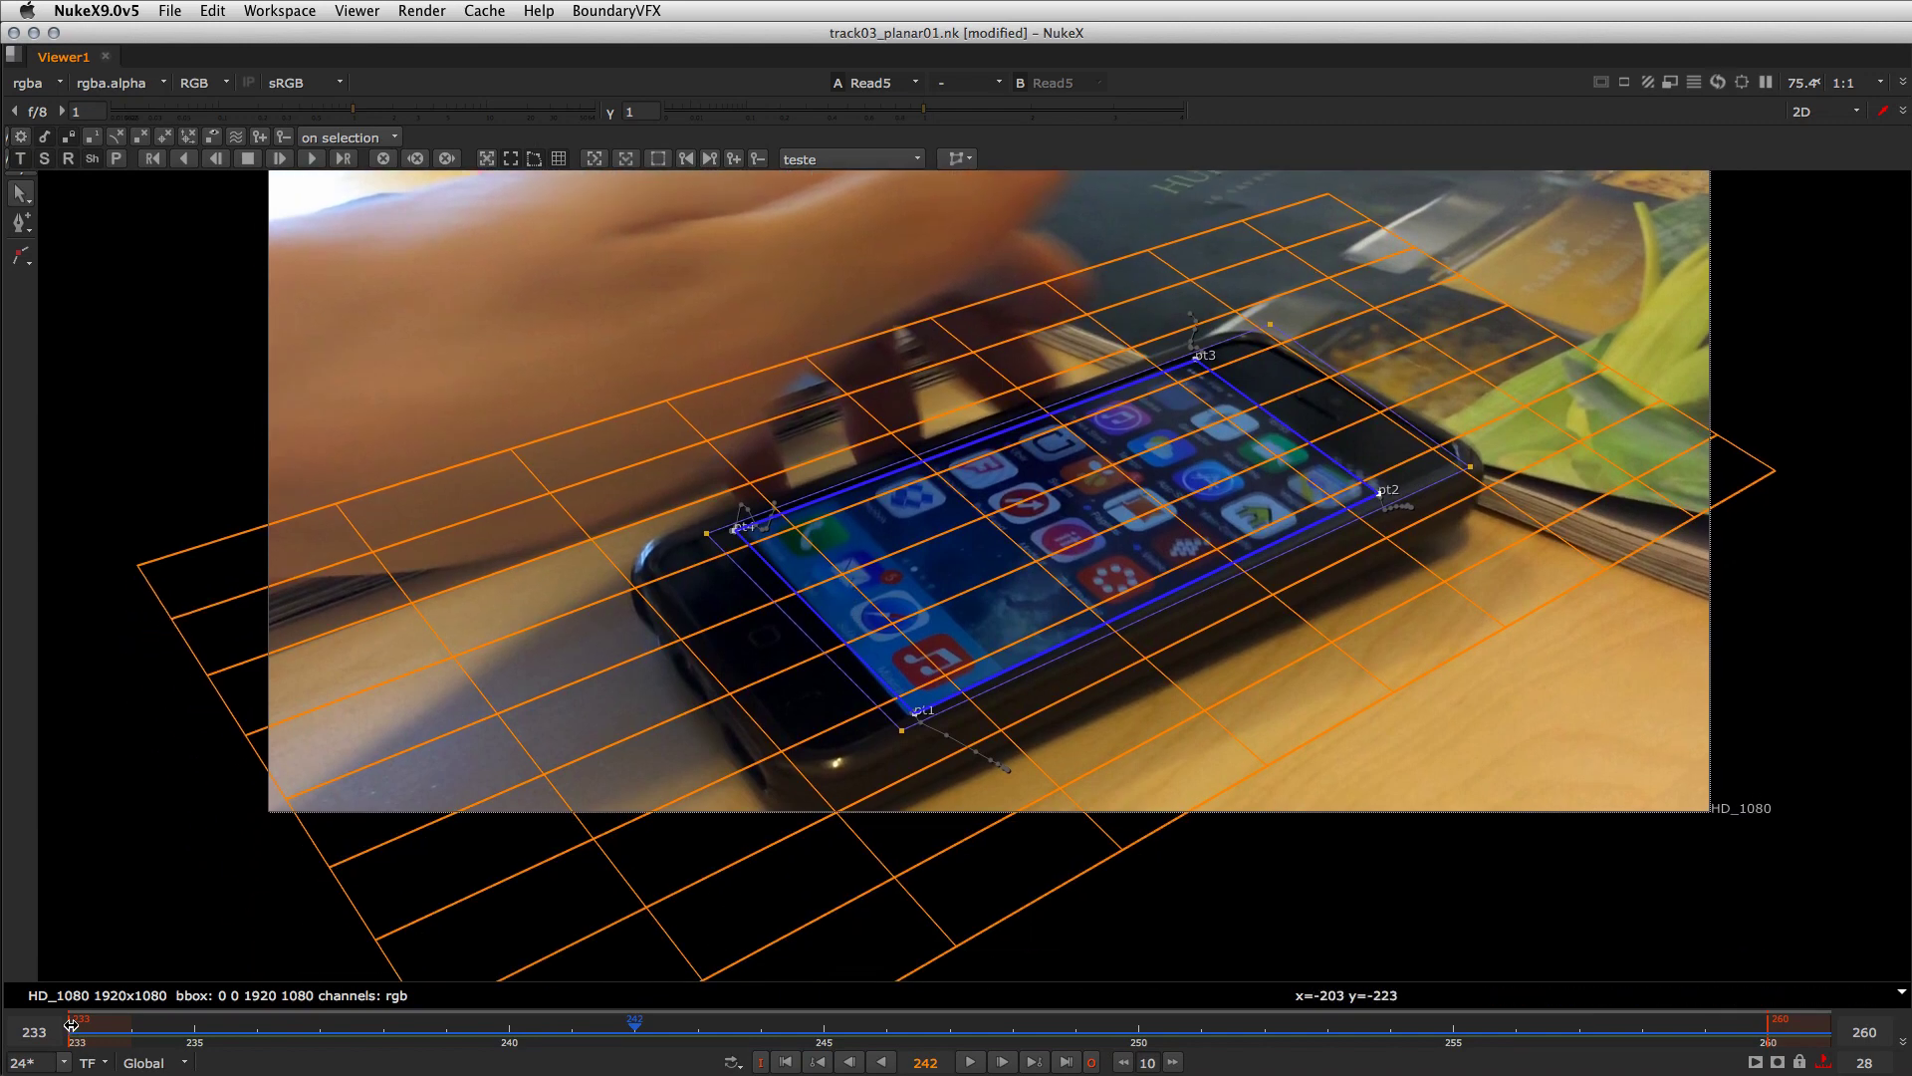
{"action": "left_click", "coordinate": [787, 1063]}
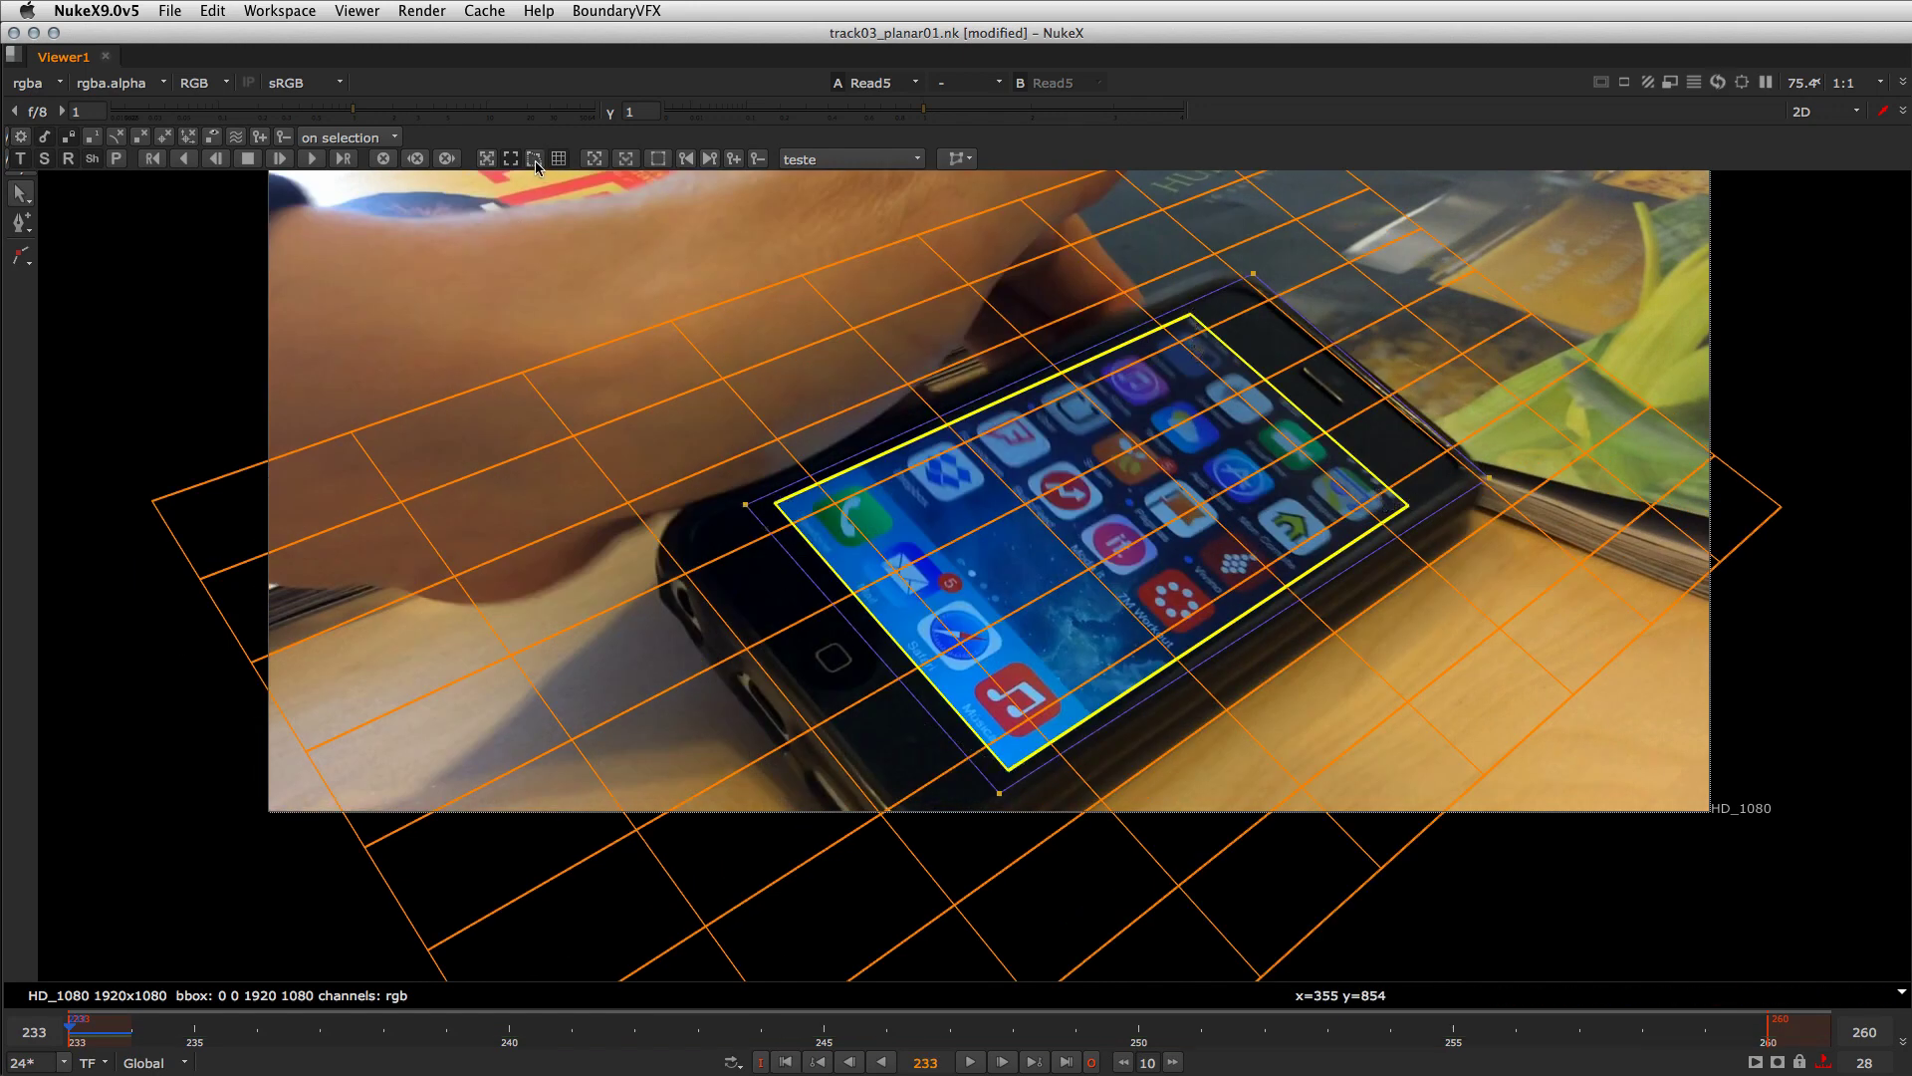
- Examine plane corner pt1 up close beside the Música icon, stepping forward frame by frame to 239
{"action": "key", "text": "super+1"}
{"action": "scroll", "coordinate": [962, 773], "scroll_direction": "up", "scroll_amount": 6}
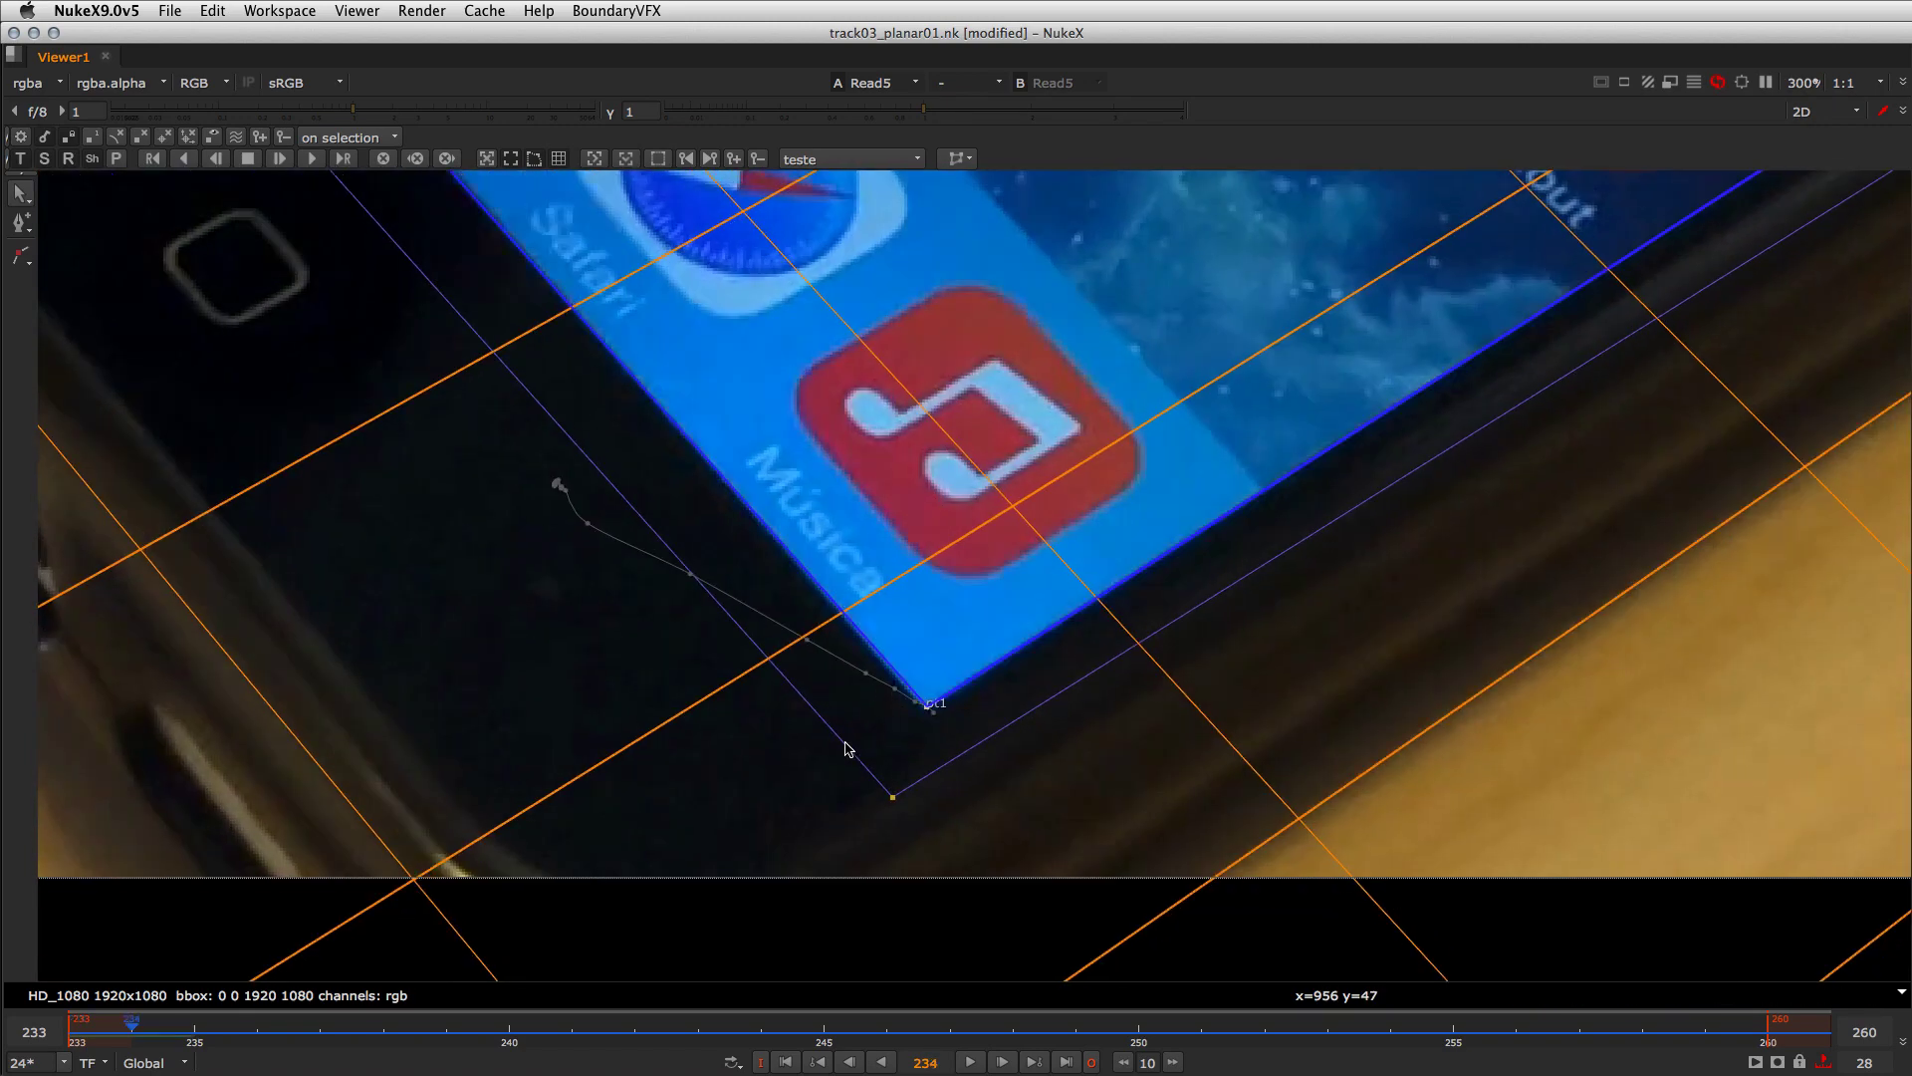
{"action": "key", "text": "super+4"}
{"action": "key", "text": "Right"}
{"action": "key", "text": "Right"}
{"action": "key", "text": "Right"}
{"action": "key", "text": "Right"}
{"action": "key", "text": "Right"}
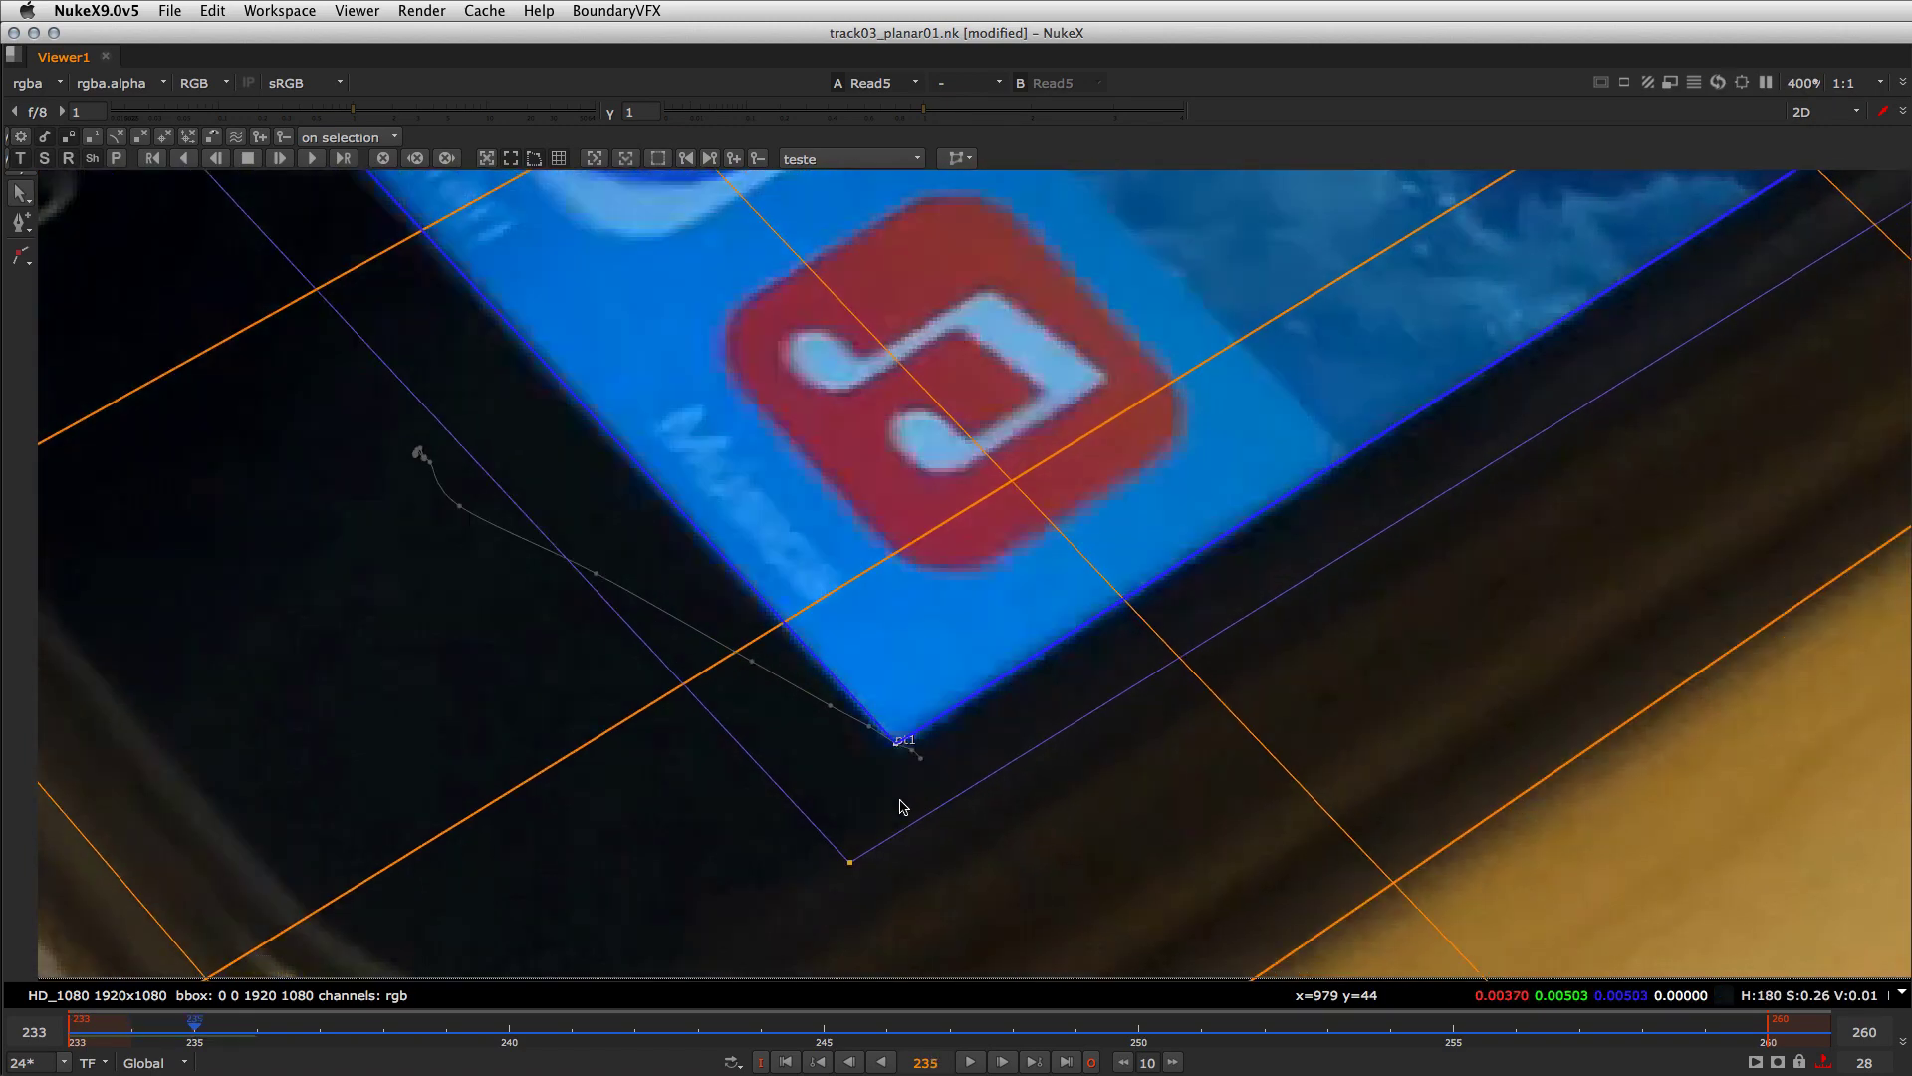
{"action": "key", "text": "Right"}
{"action": "left_click_drag", "start_coordinate": [613, 633], "coordinate": [829, 780]}
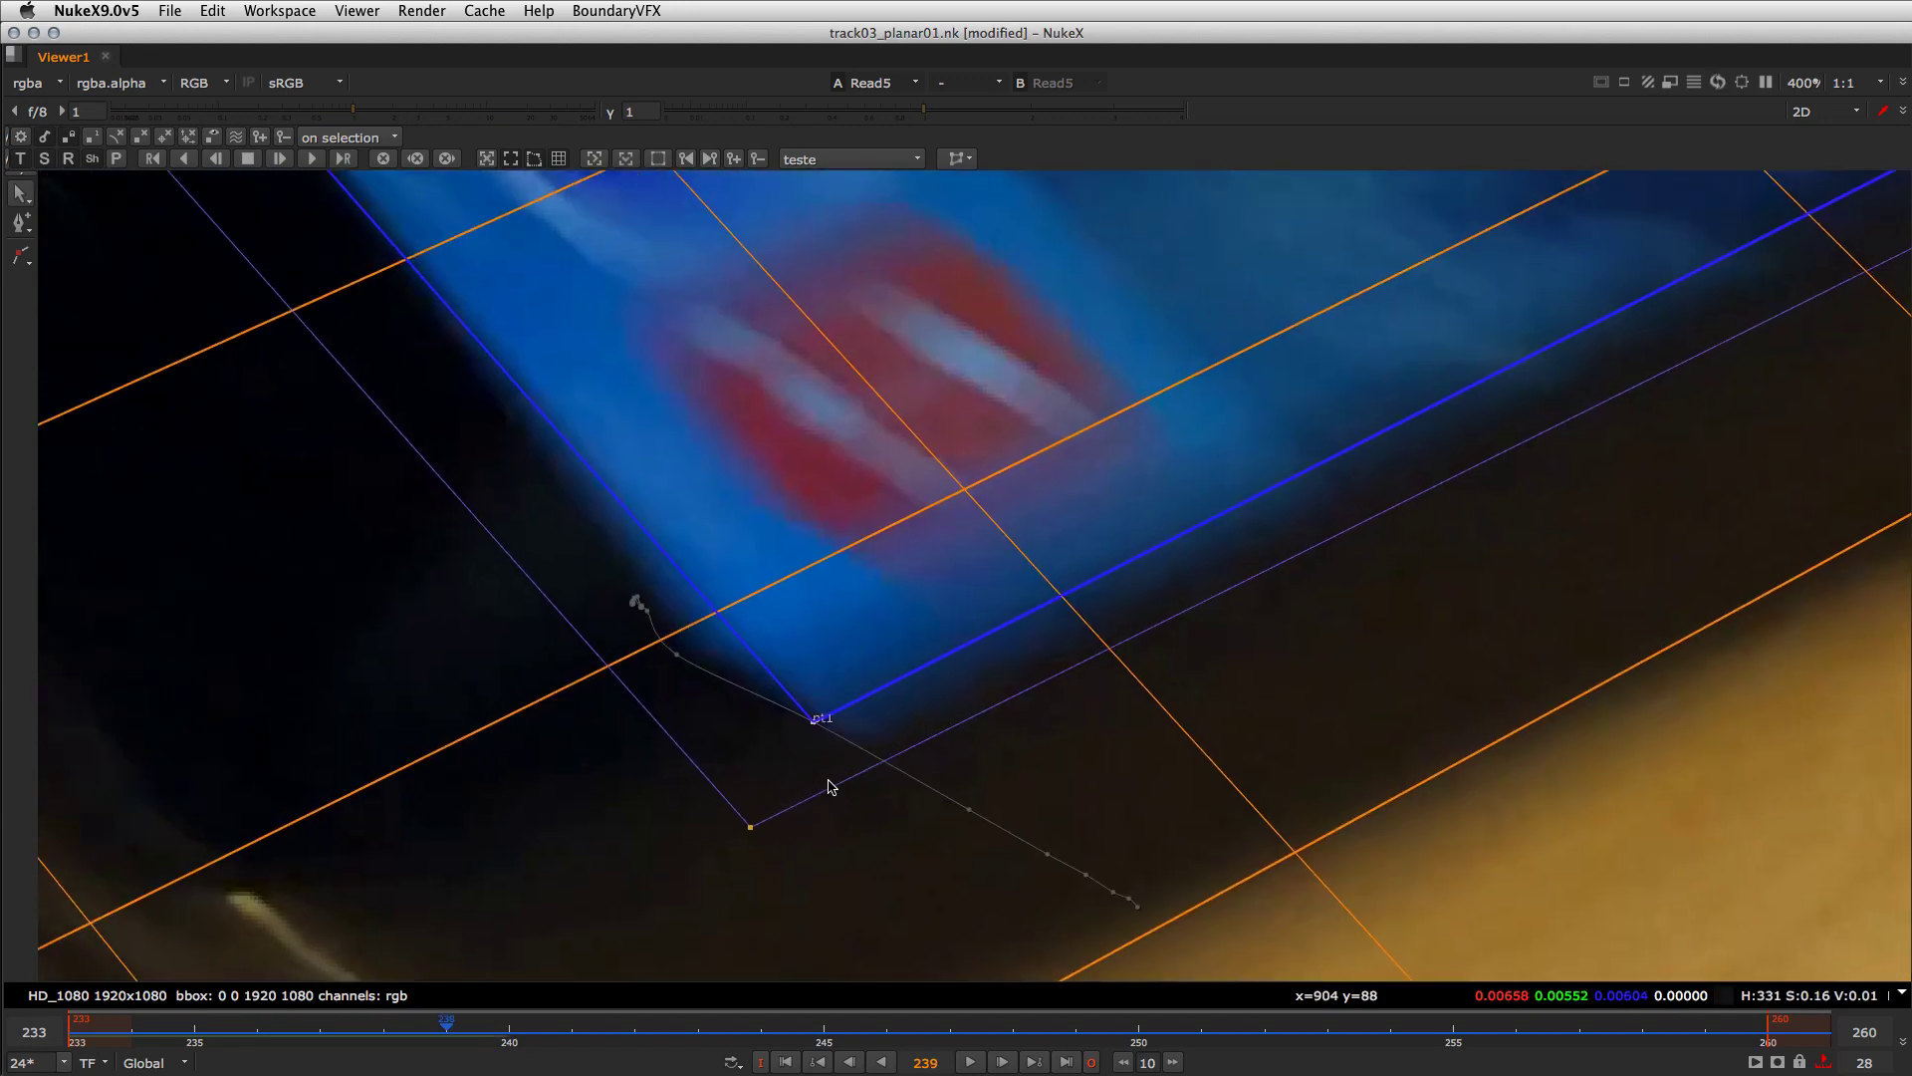
- Examine plane corner pt1 against the screen corner beside the Música icon, stepping back and forth between frames 236 and 243
{"action": "key", "text": "minus"}
{"action": "key", "text": "Right"}
{"action": "key", "text": "Right"}
{"action": "key", "text": "Right"}
{"action": "key", "text": "Right"}
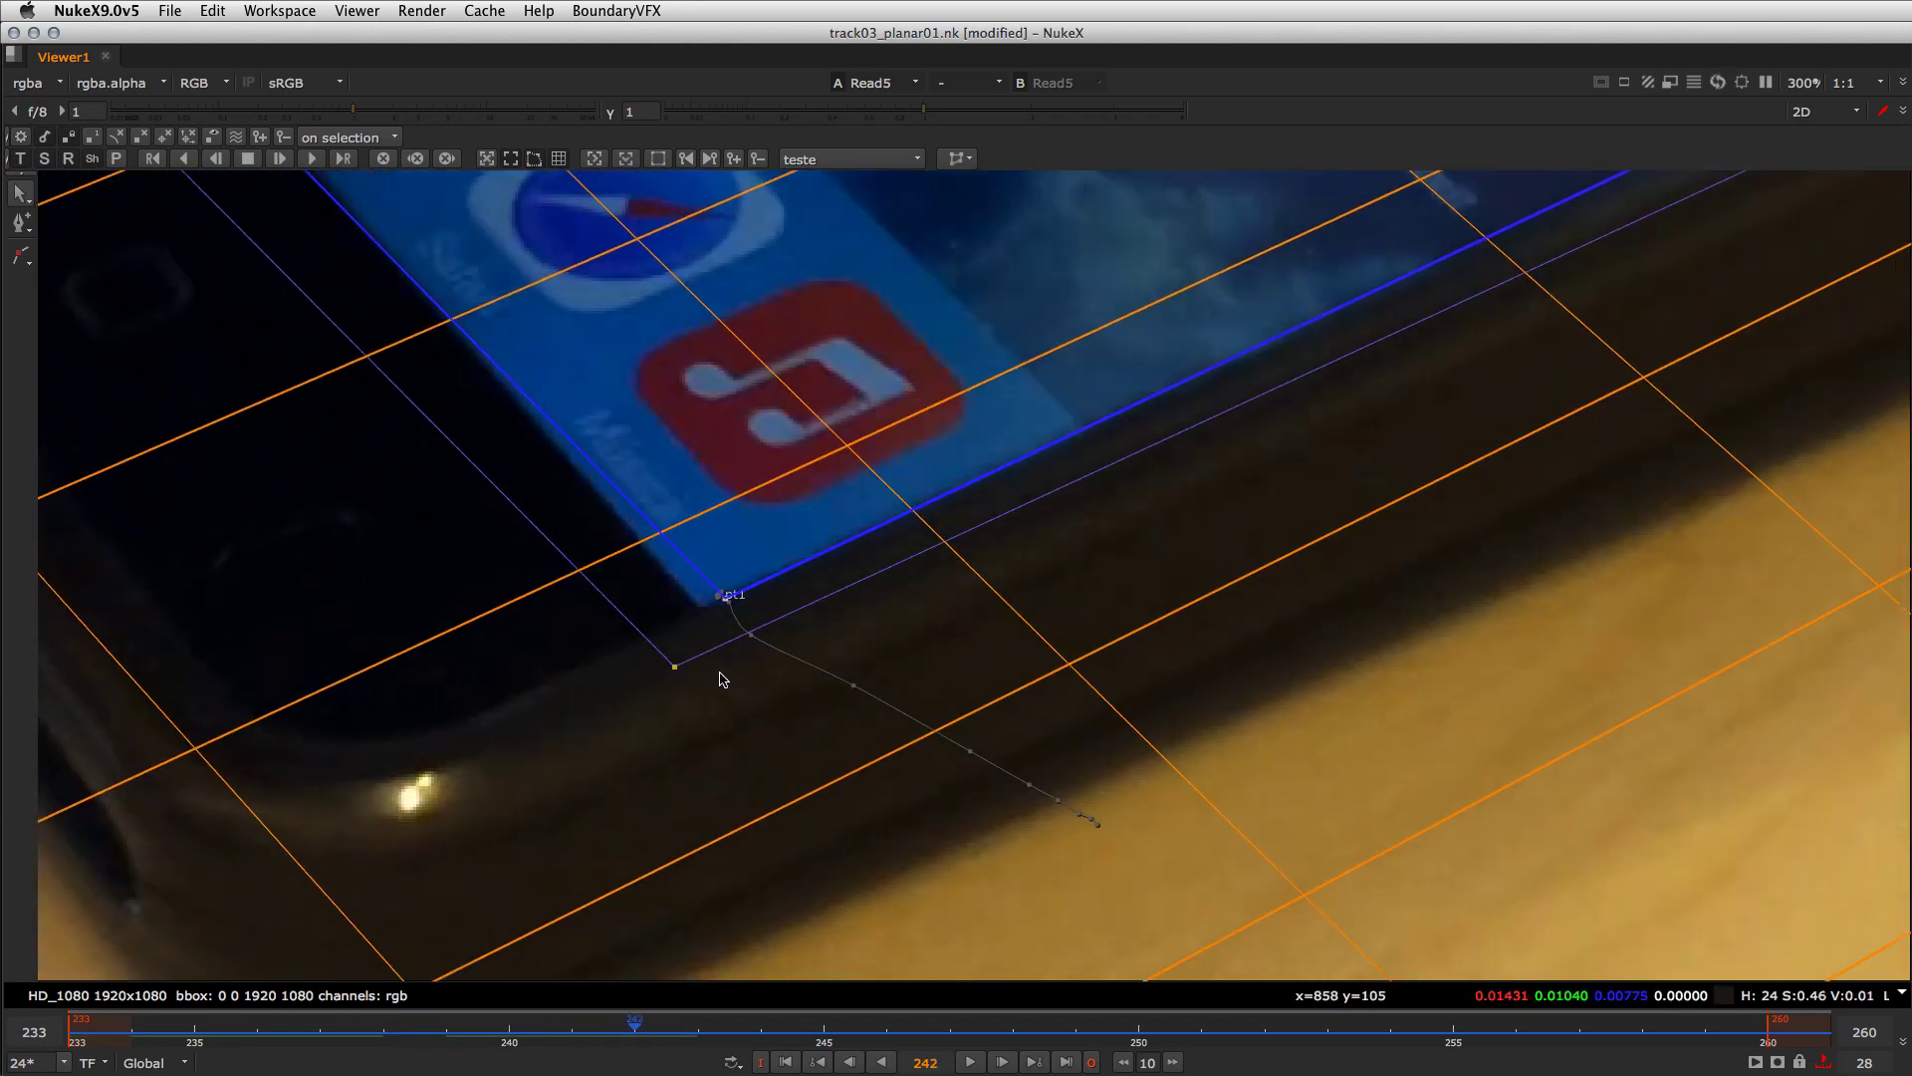
{"action": "key", "text": "Left"}
{"action": "key", "text": "Left"}
{"action": "key", "text": "Left"}
{"action": "key", "text": "Left"}
{"action": "key", "text": "Left"}
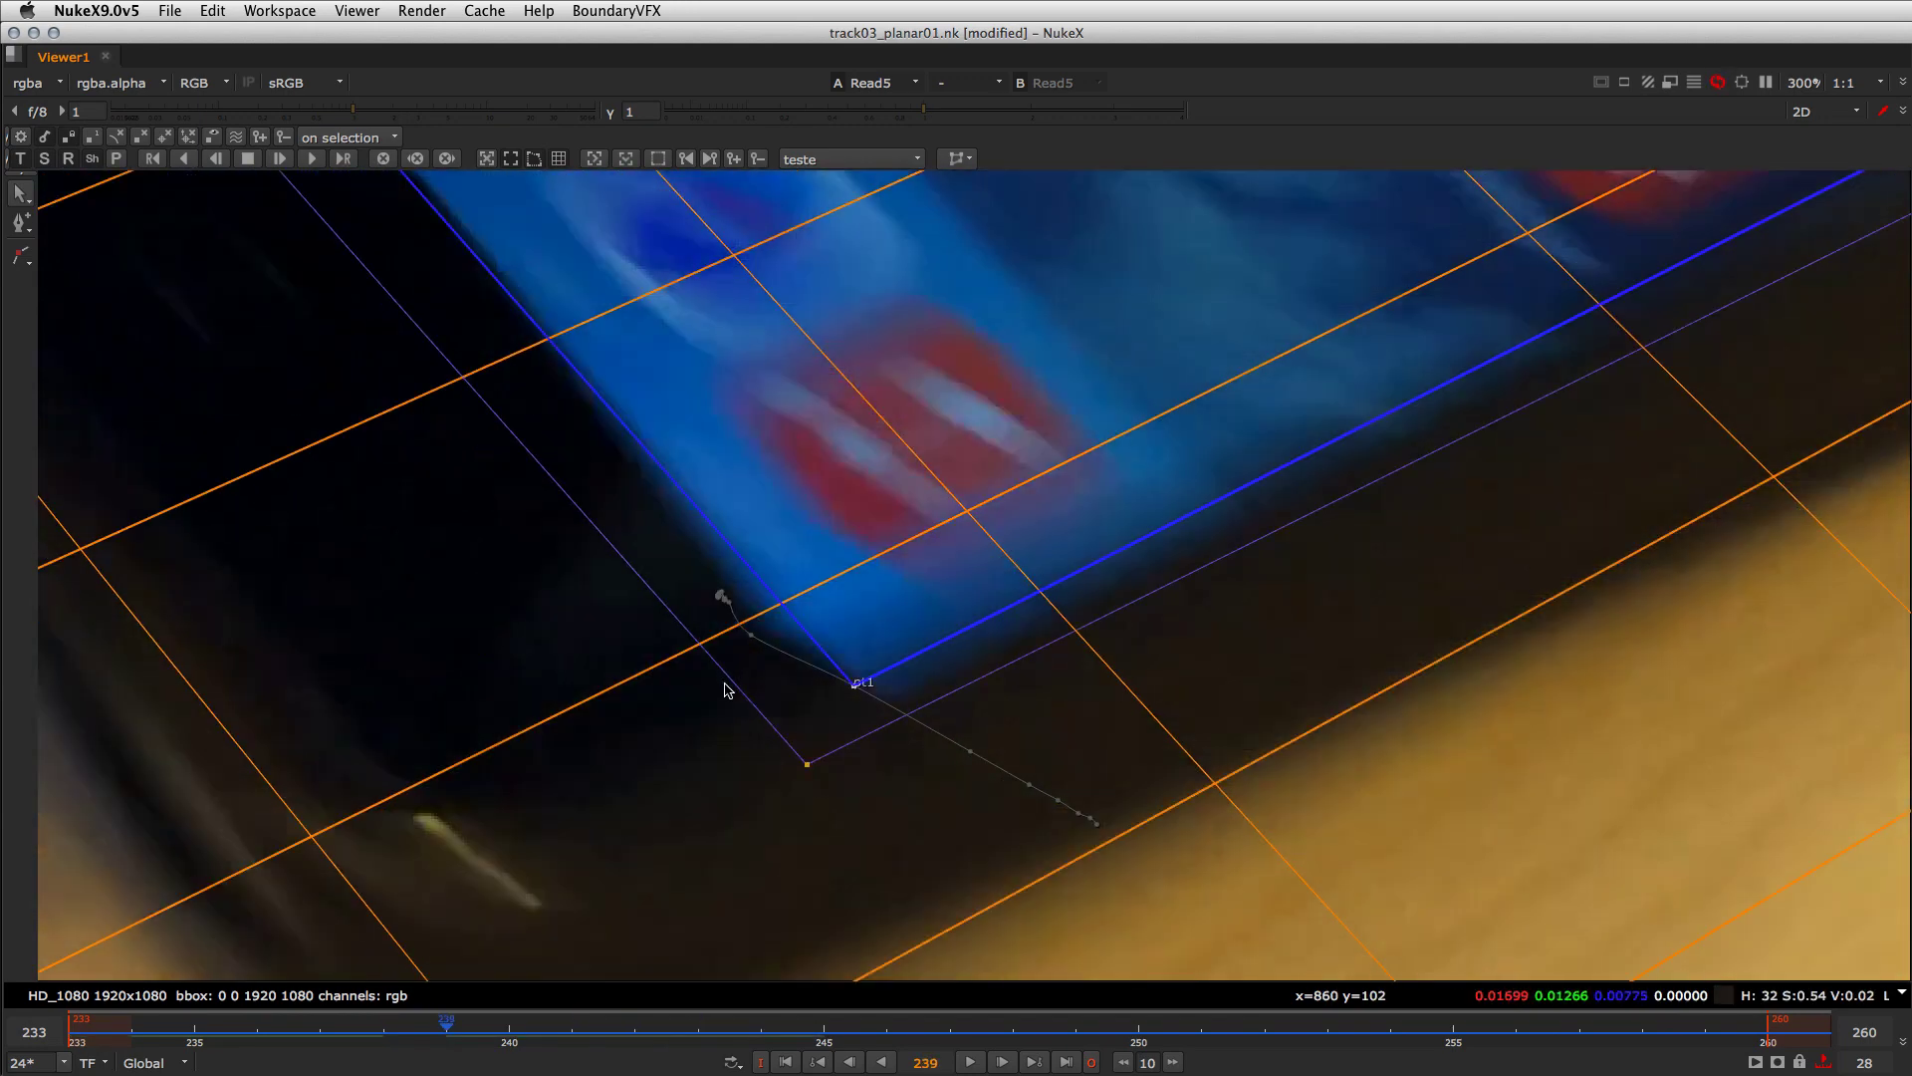
{"action": "key", "text": "Left"}
{"action": "key", "text": "Left"}
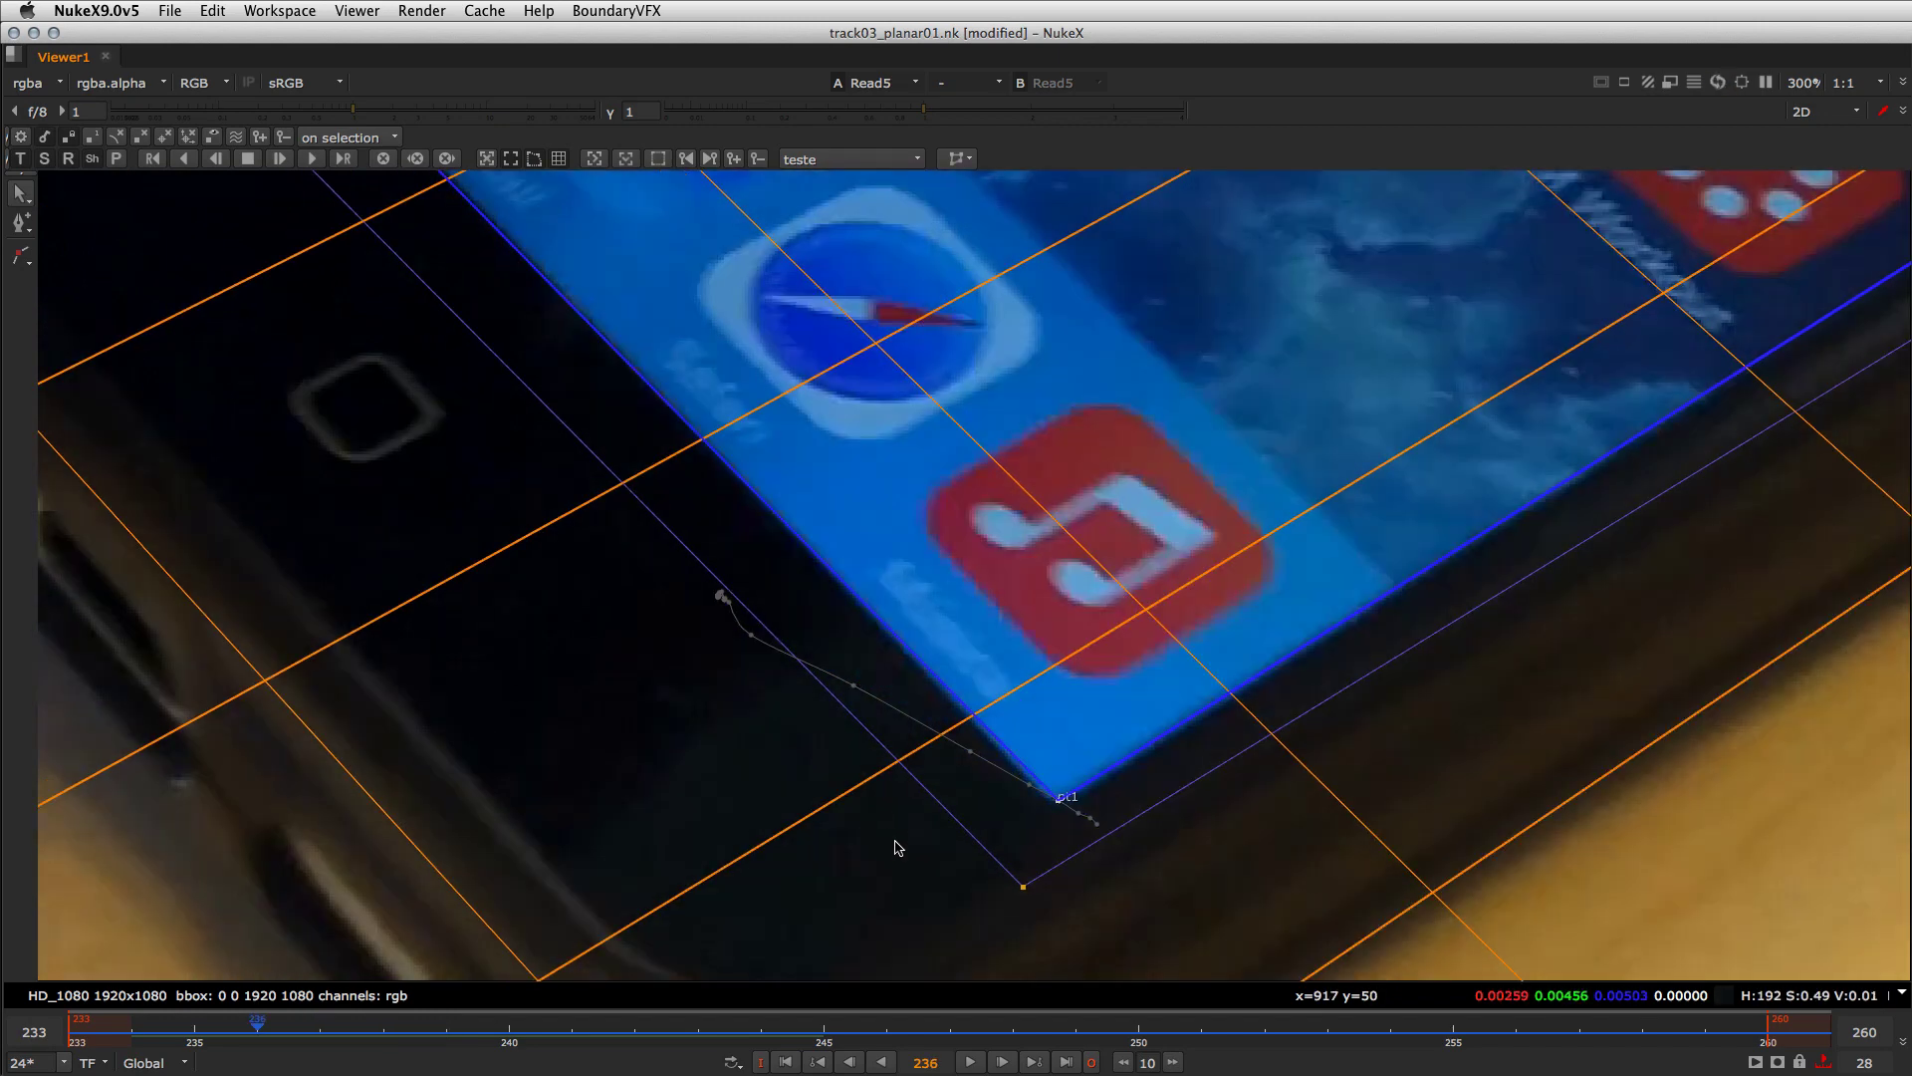
{"action": "key", "text": "Right"}
{"action": "key", "text": "Right"}
{"action": "key", "text": "Right"}
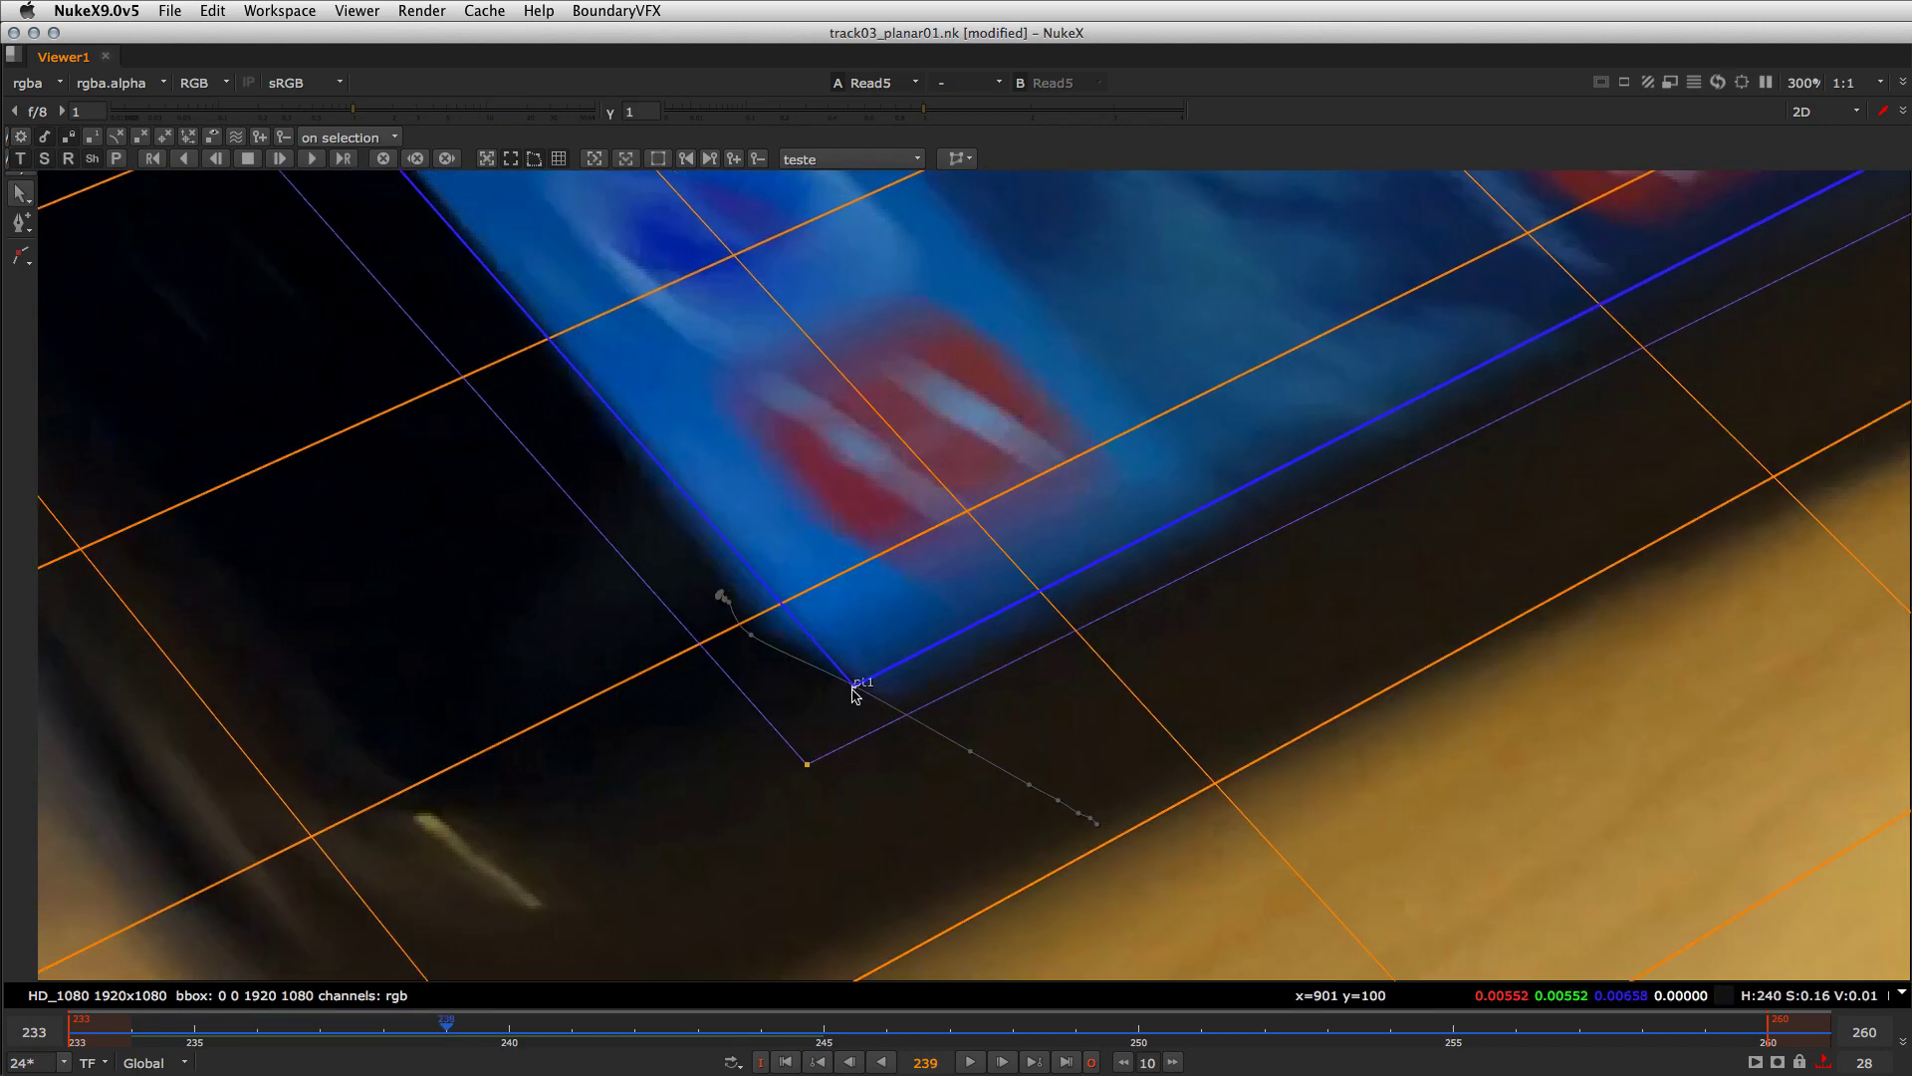
{"action": "key", "text": "Left"}
{"action": "key", "text": "Right"}
{"action": "key", "text": "Right"}
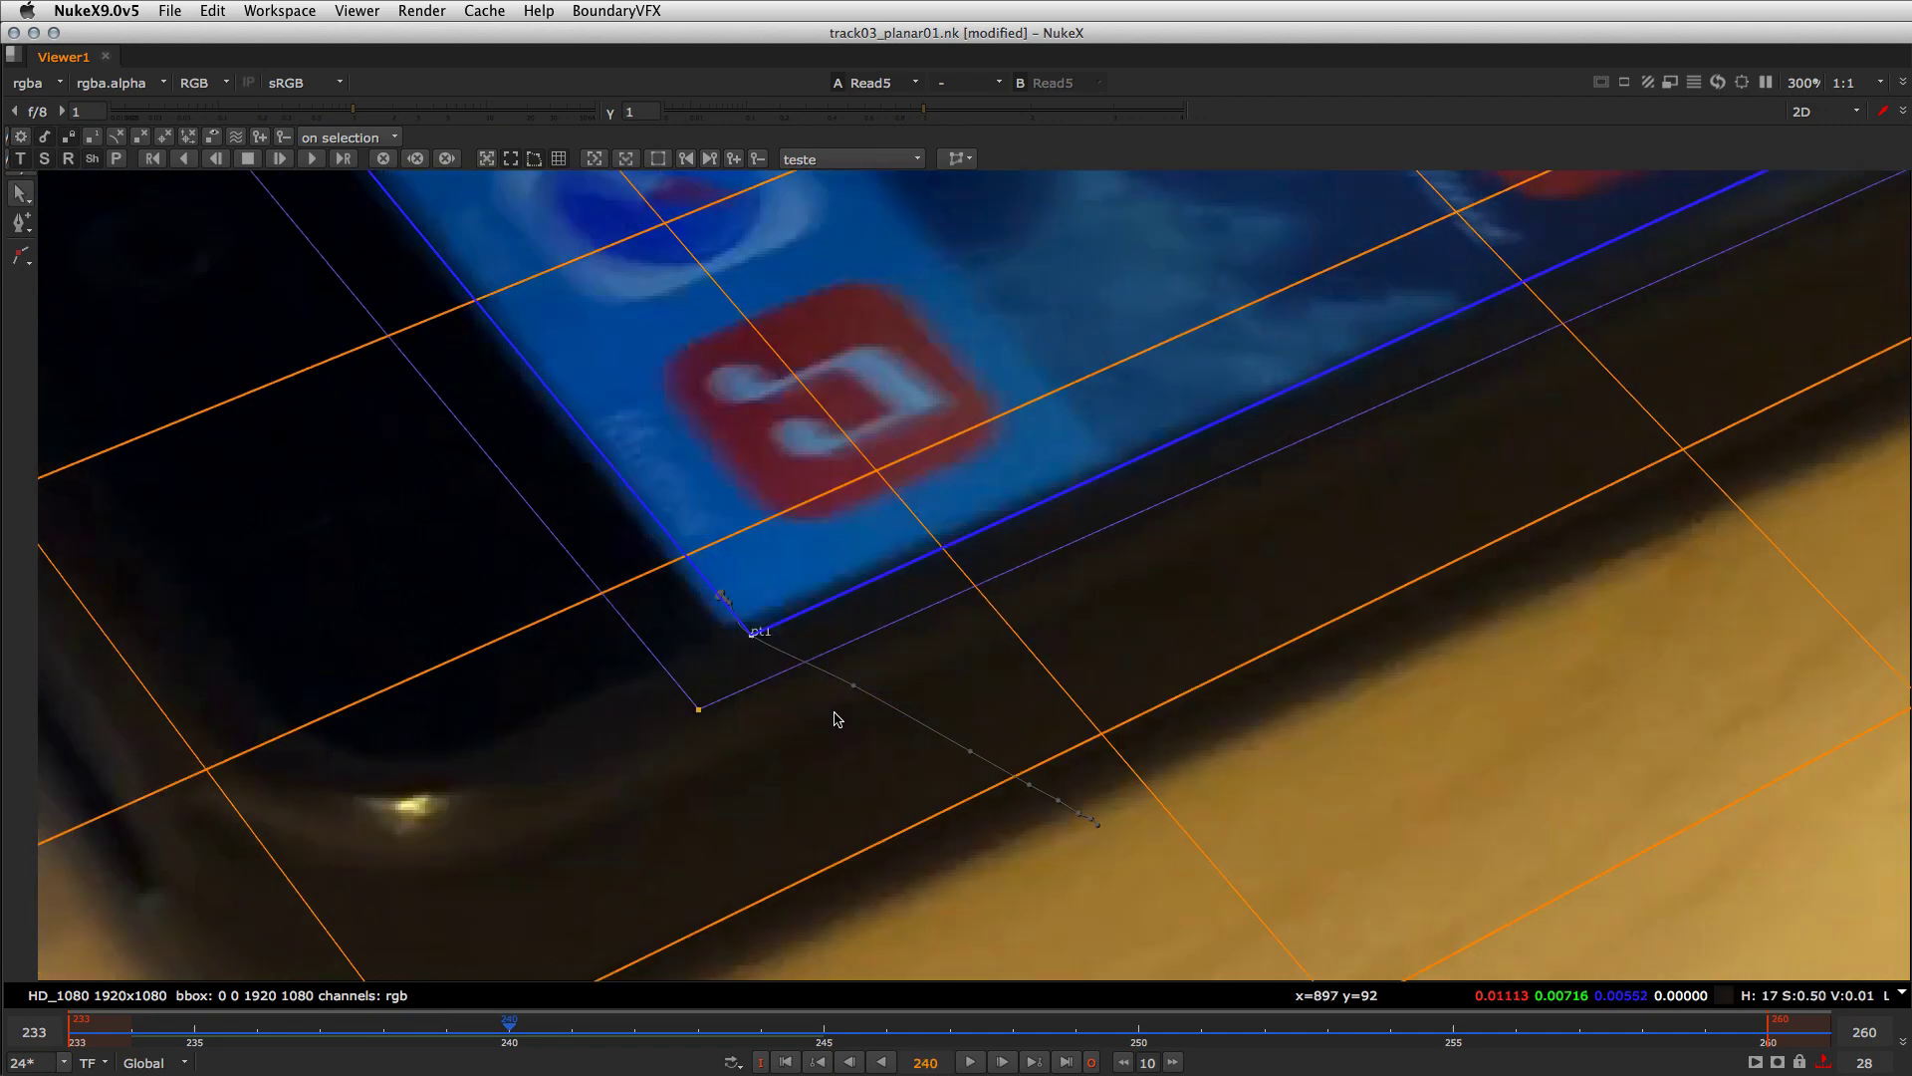
- Step through frames 234 to 240 to judge where pt1 leaves the screen corner, and return to frame 239
{"action": "key", "text": "Left"}
{"action": "key", "text": "Left"}
{"action": "key", "text": "Left"}
{"action": "key", "text": "Left"}
{"action": "key", "text": "Left"}
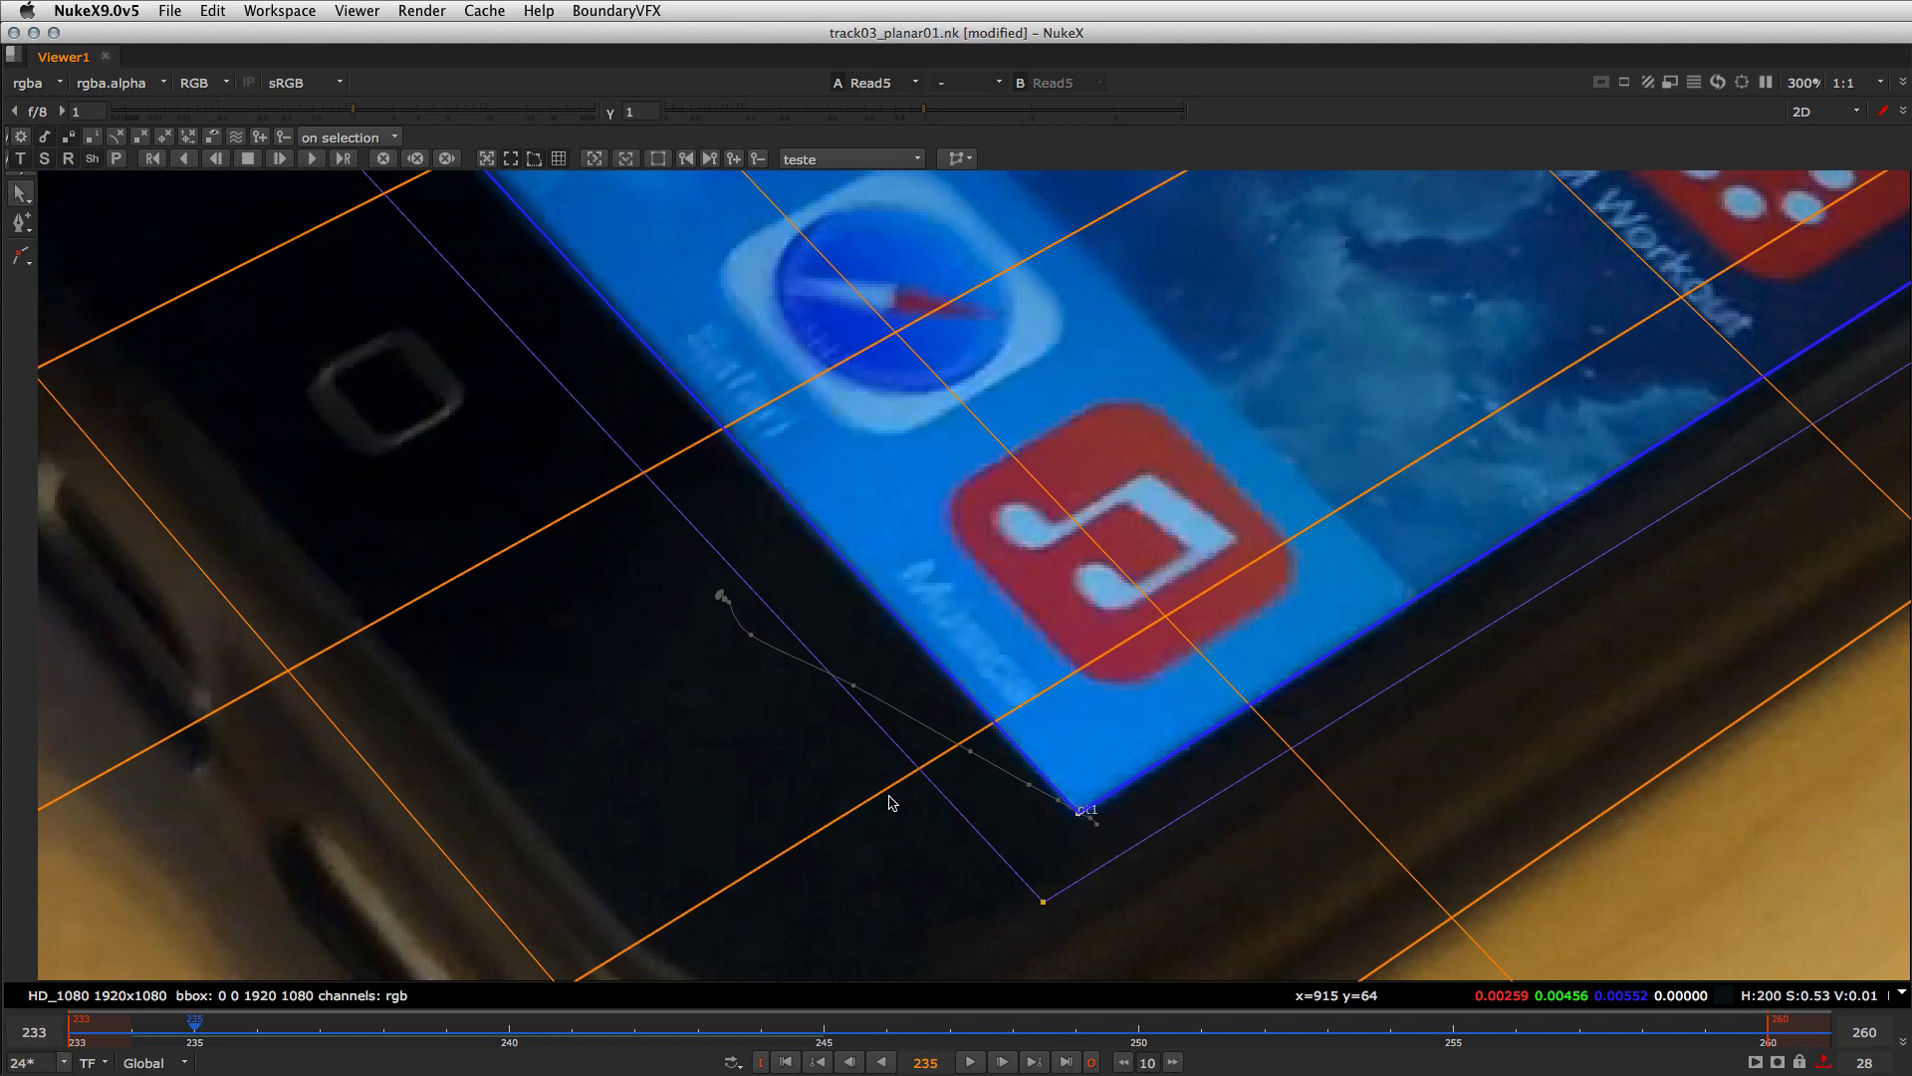
{"action": "key", "text": "Left"}
{"action": "key", "text": "Left"}
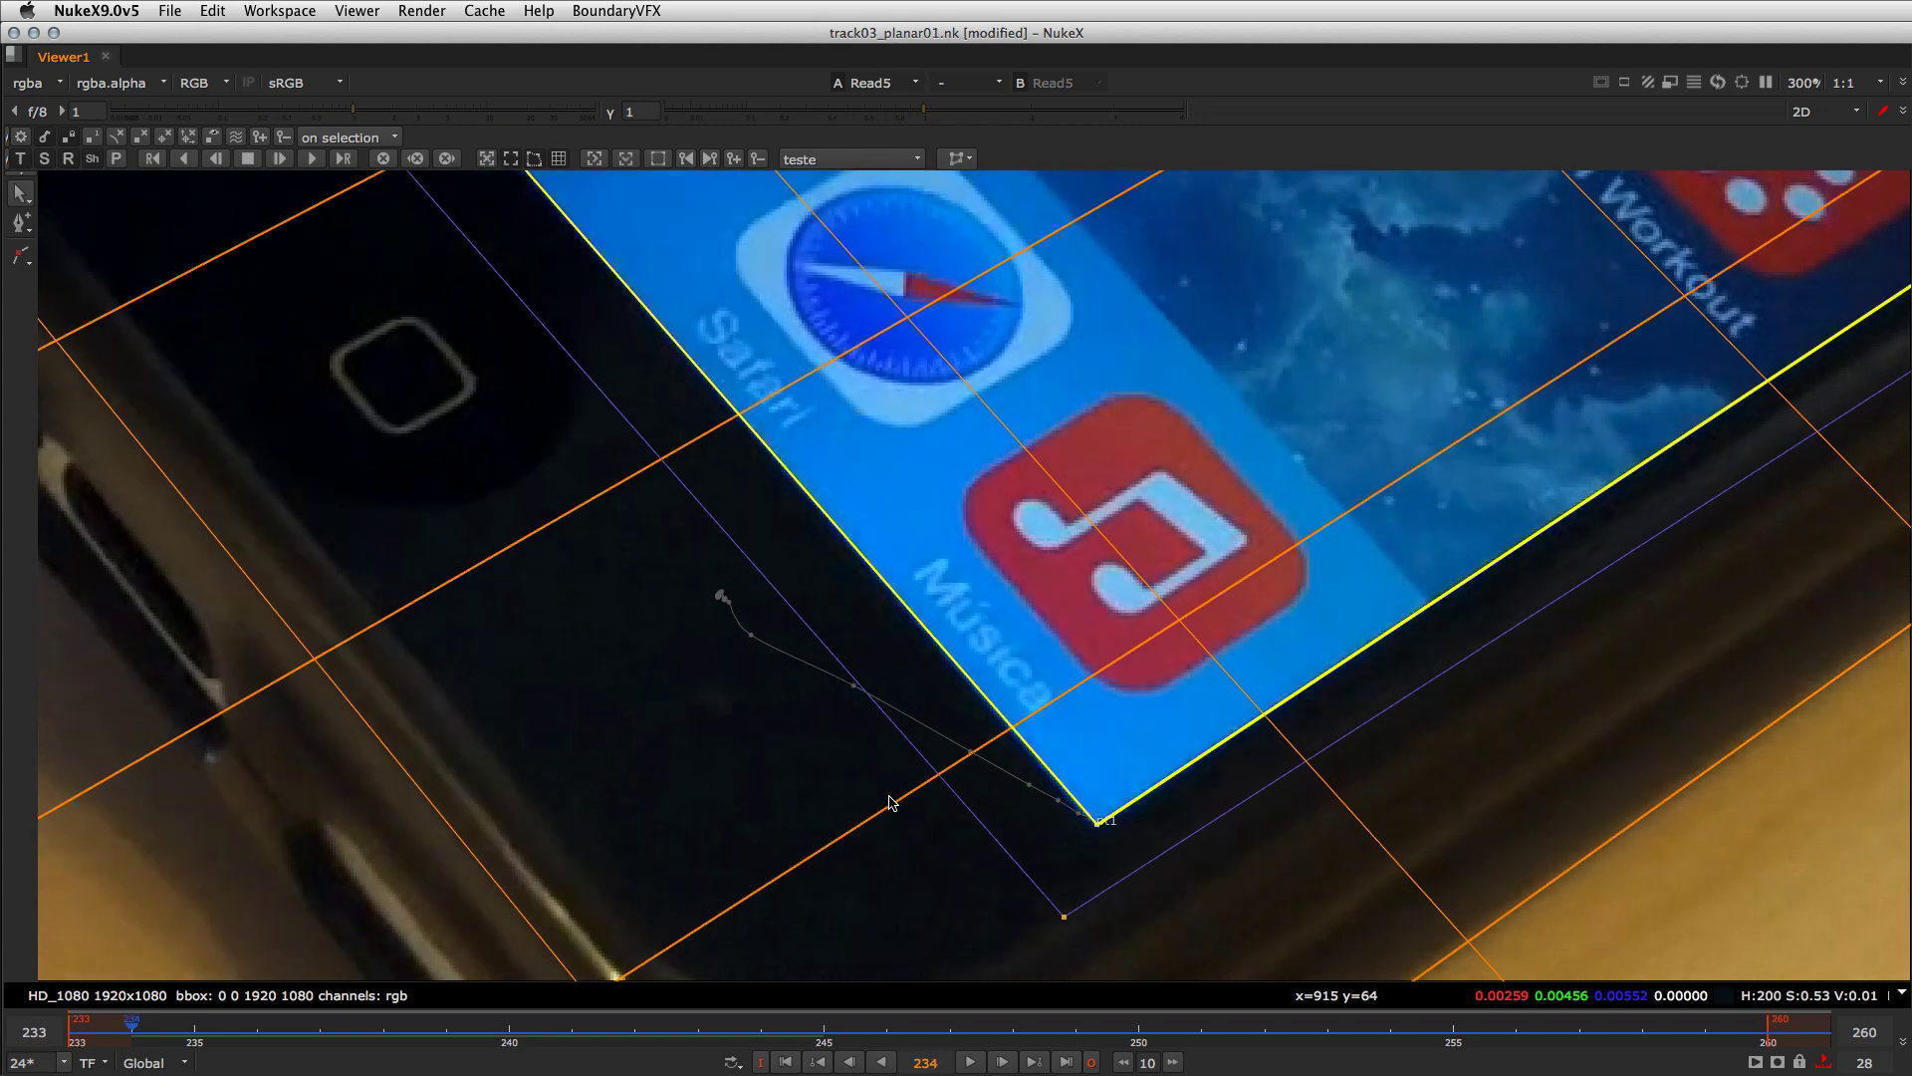
{"action": "key", "text": "Right"}
{"action": "key", "text": "Right"}
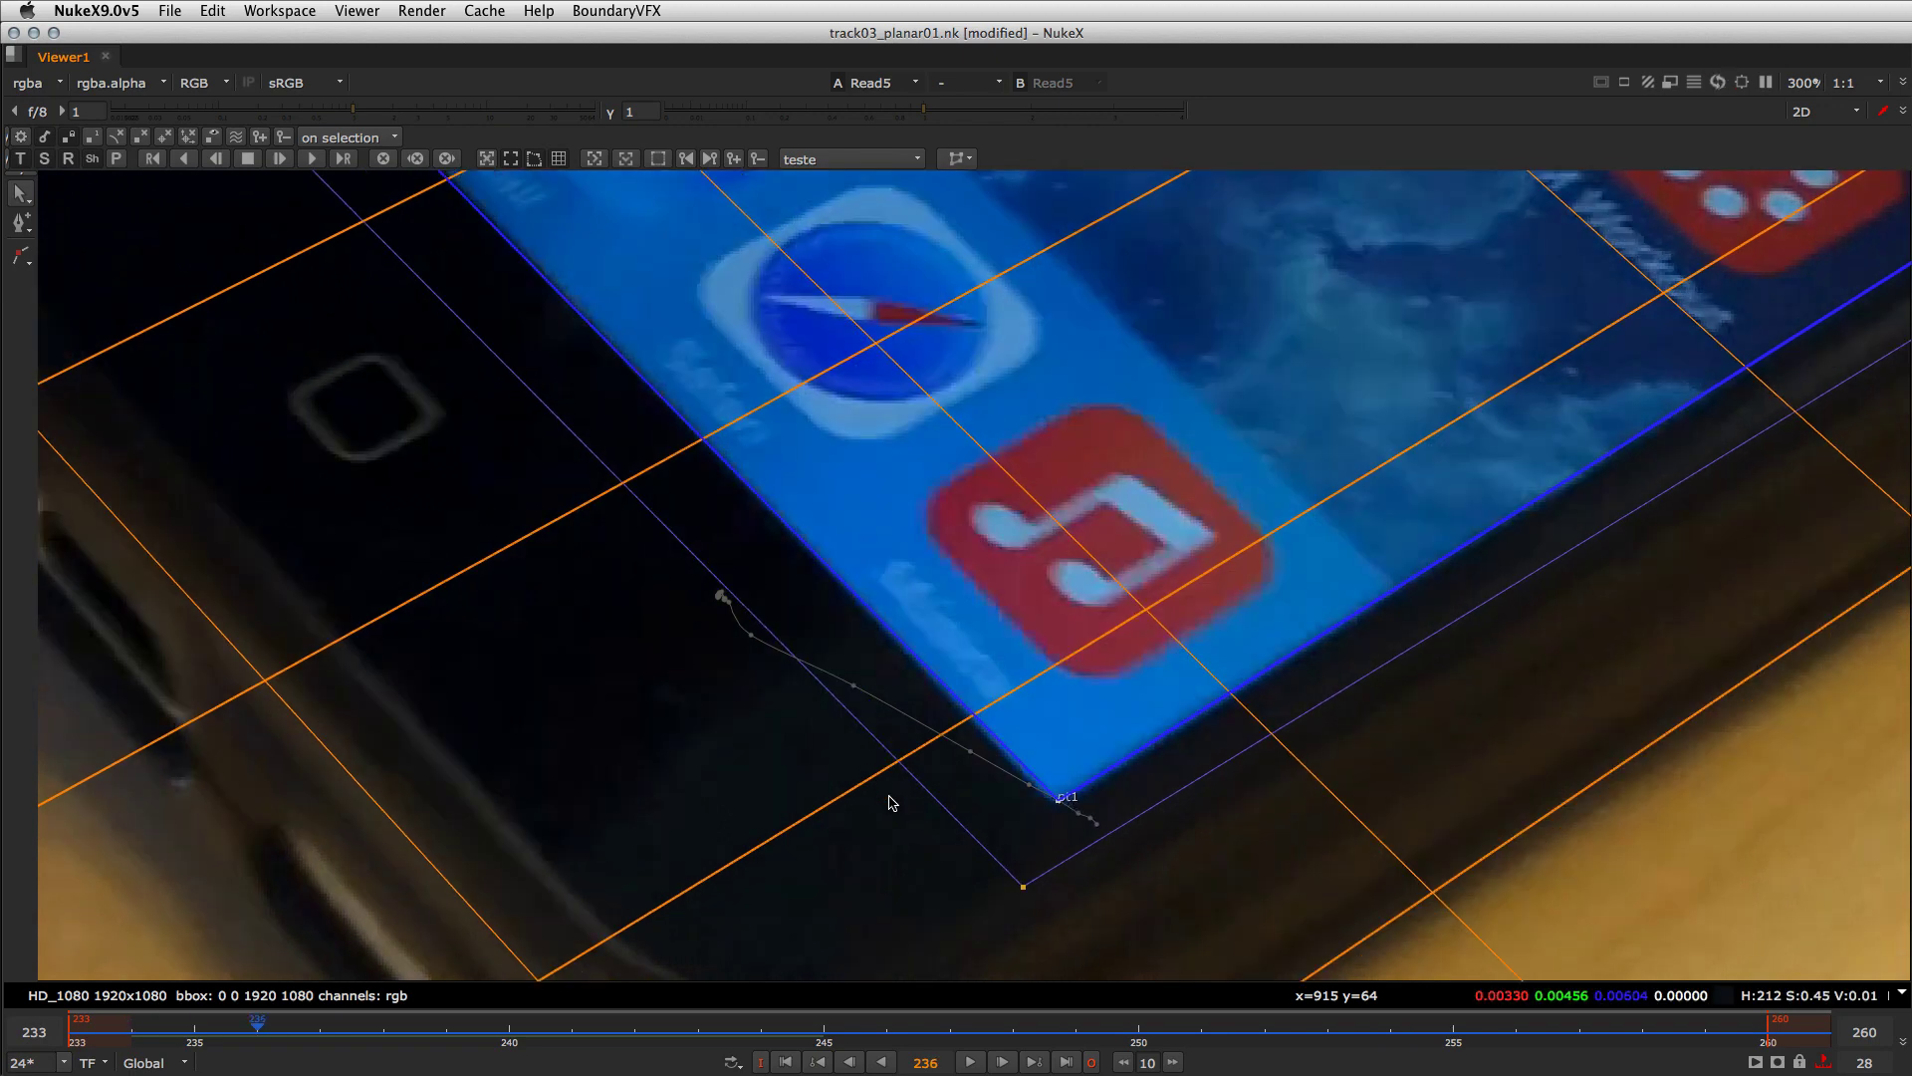
{"action": "key", "text": "Right"}
{"action": "key", "text": "Right"}
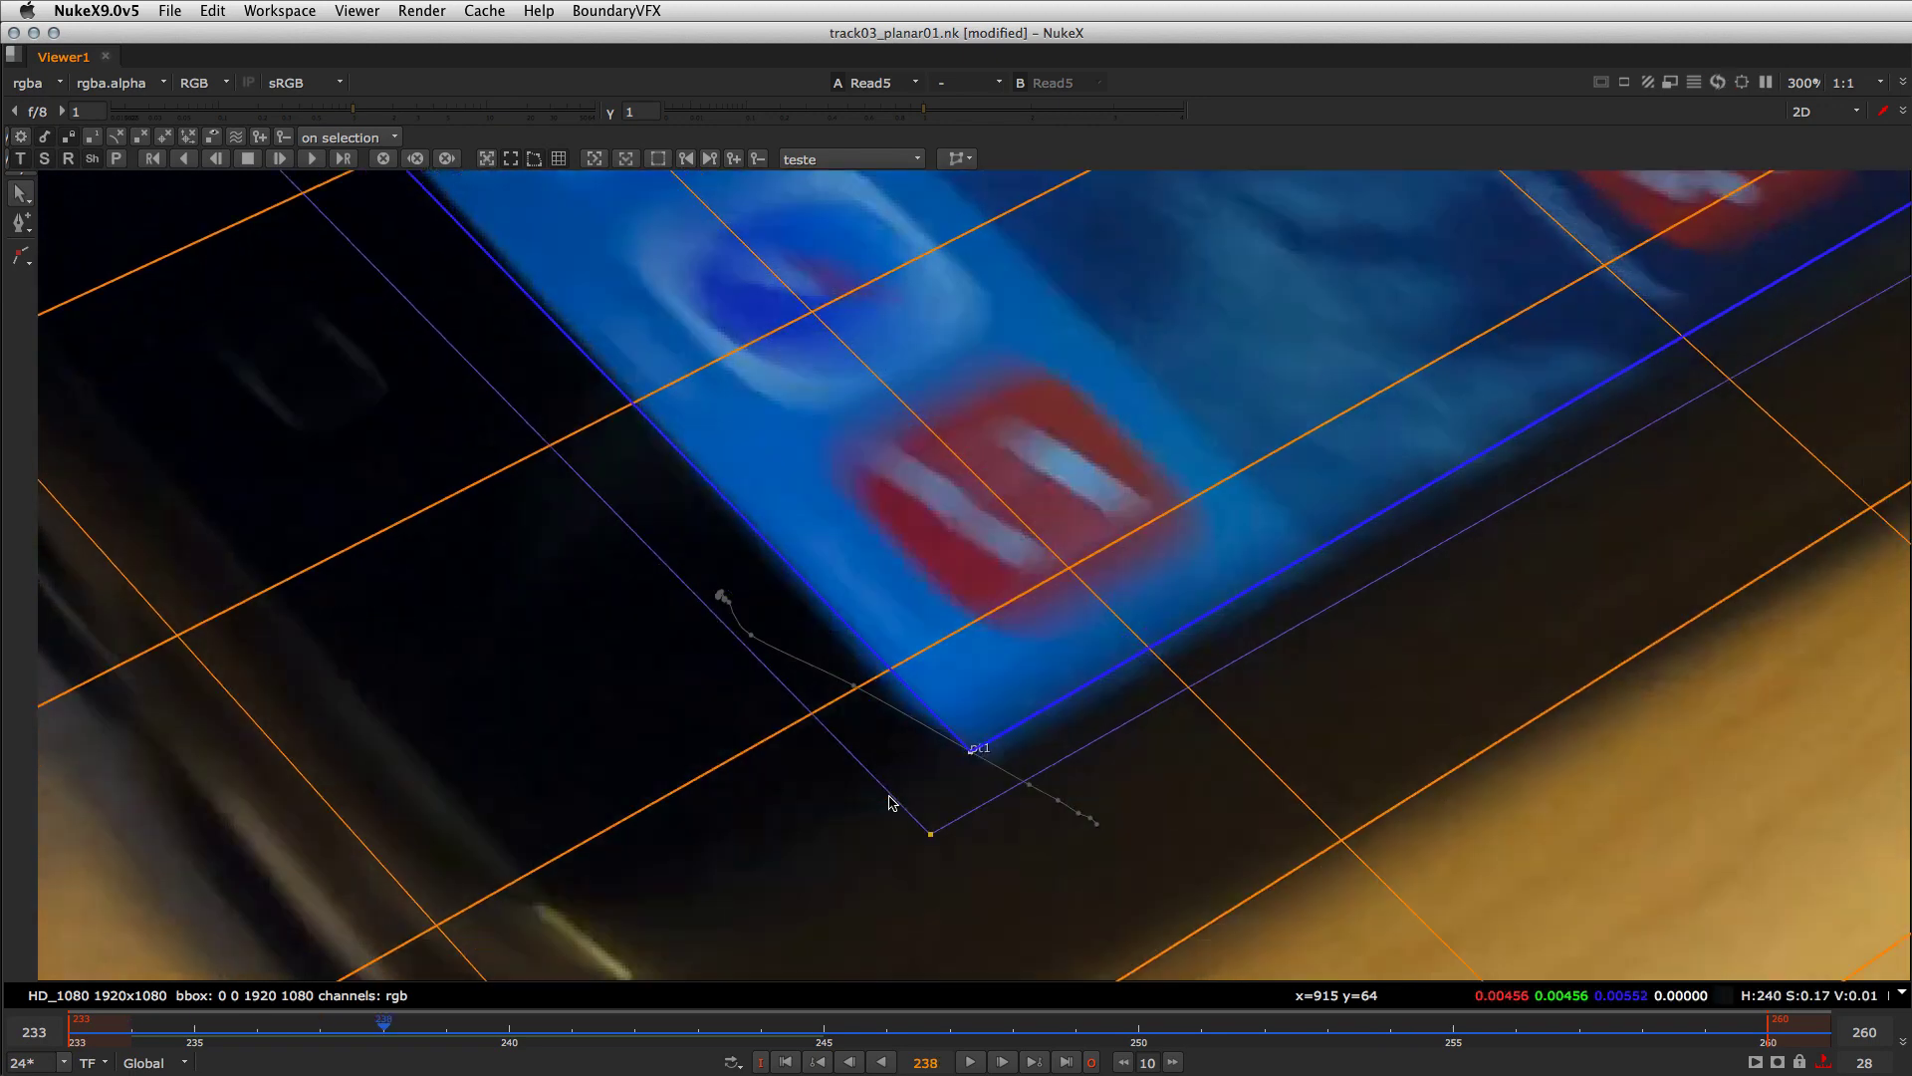
{"action": "key", "text": "Right"}
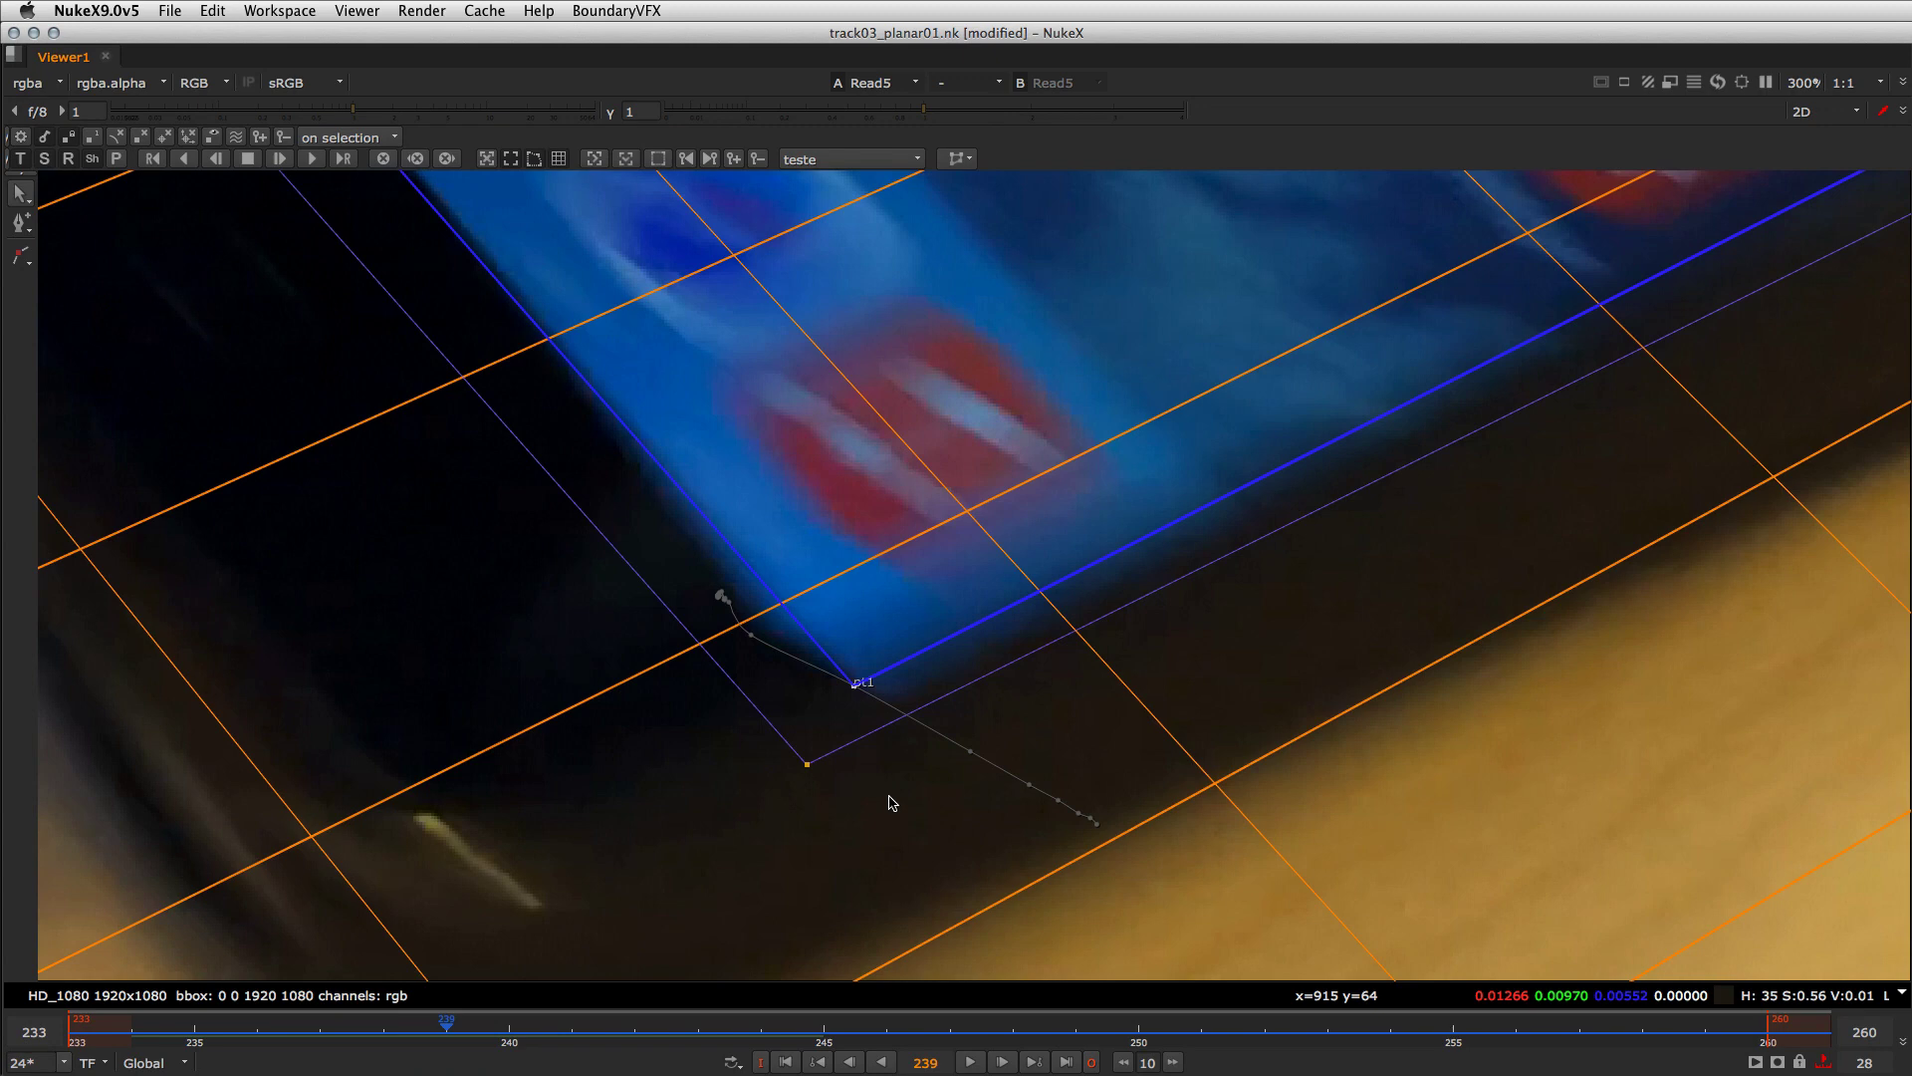
{"action": "key", "text": "Right"}
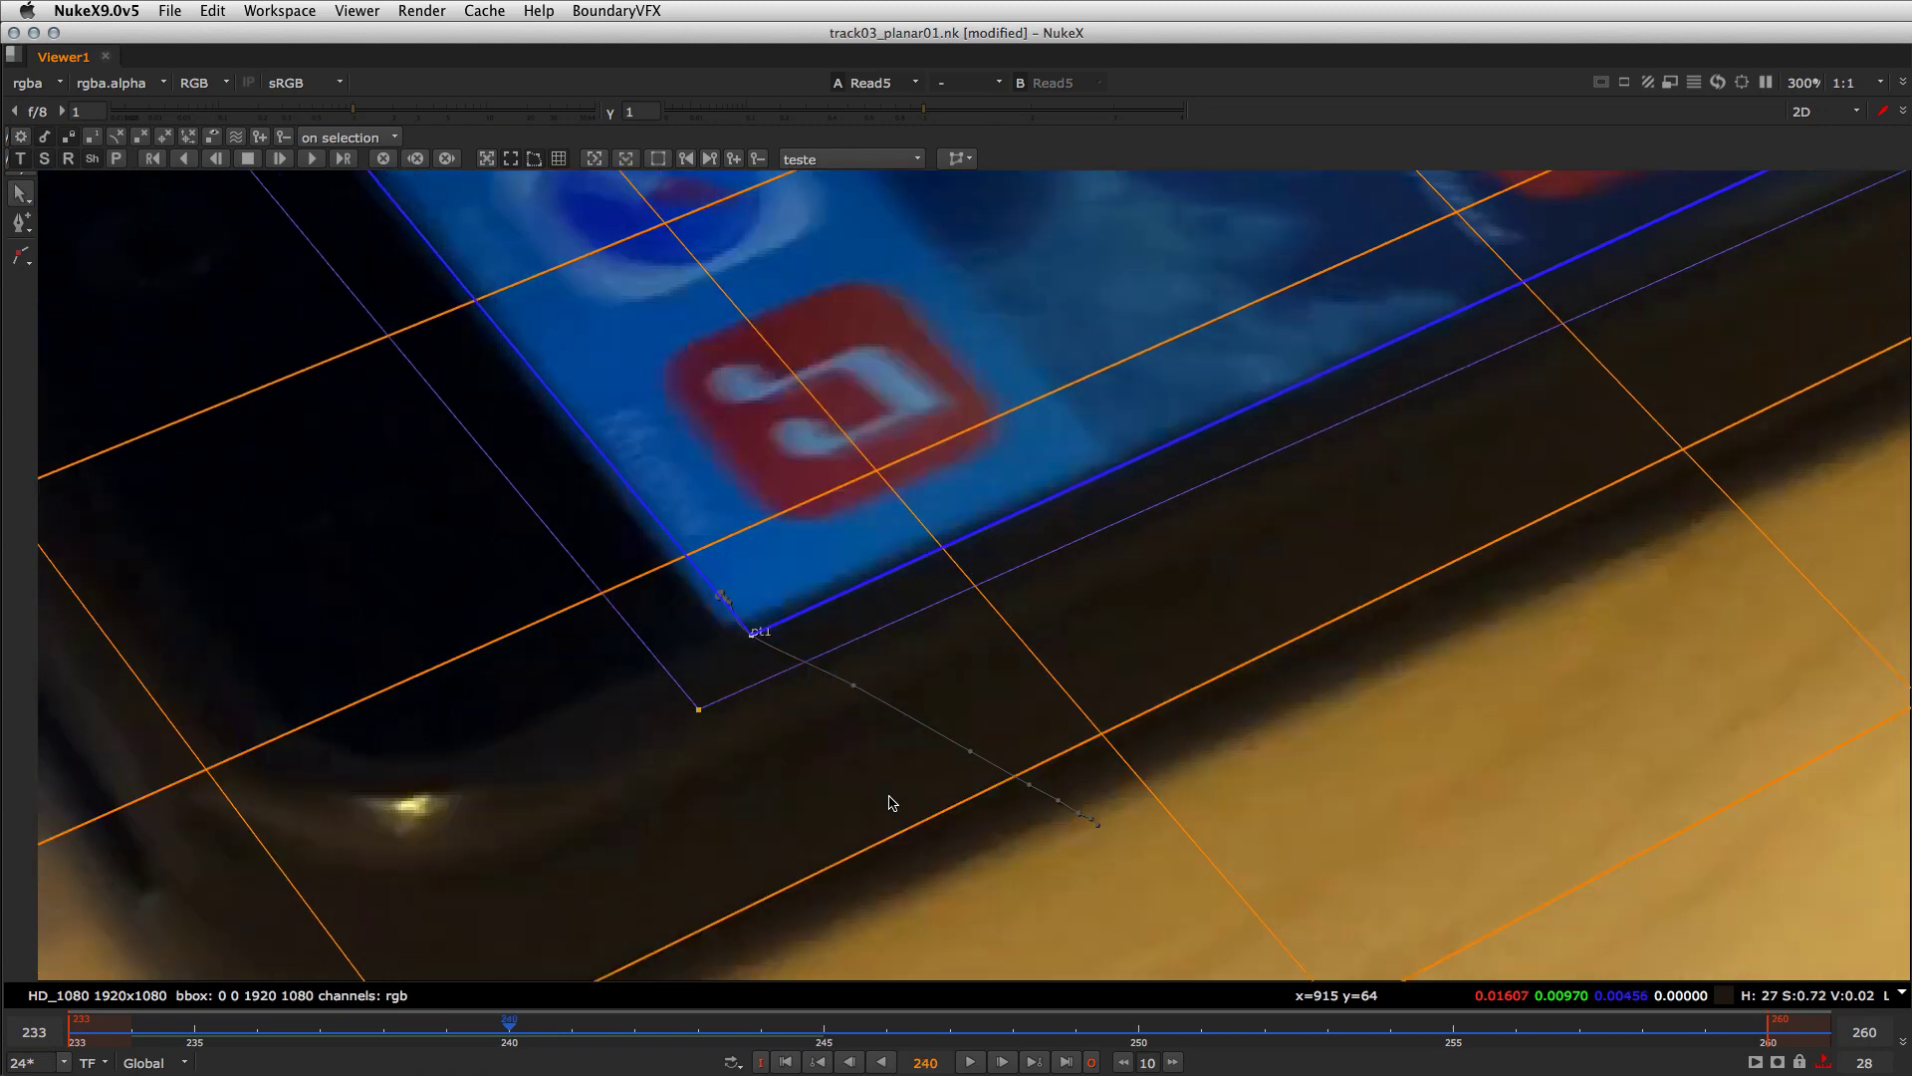
{"action": "key", "text": "Left"}
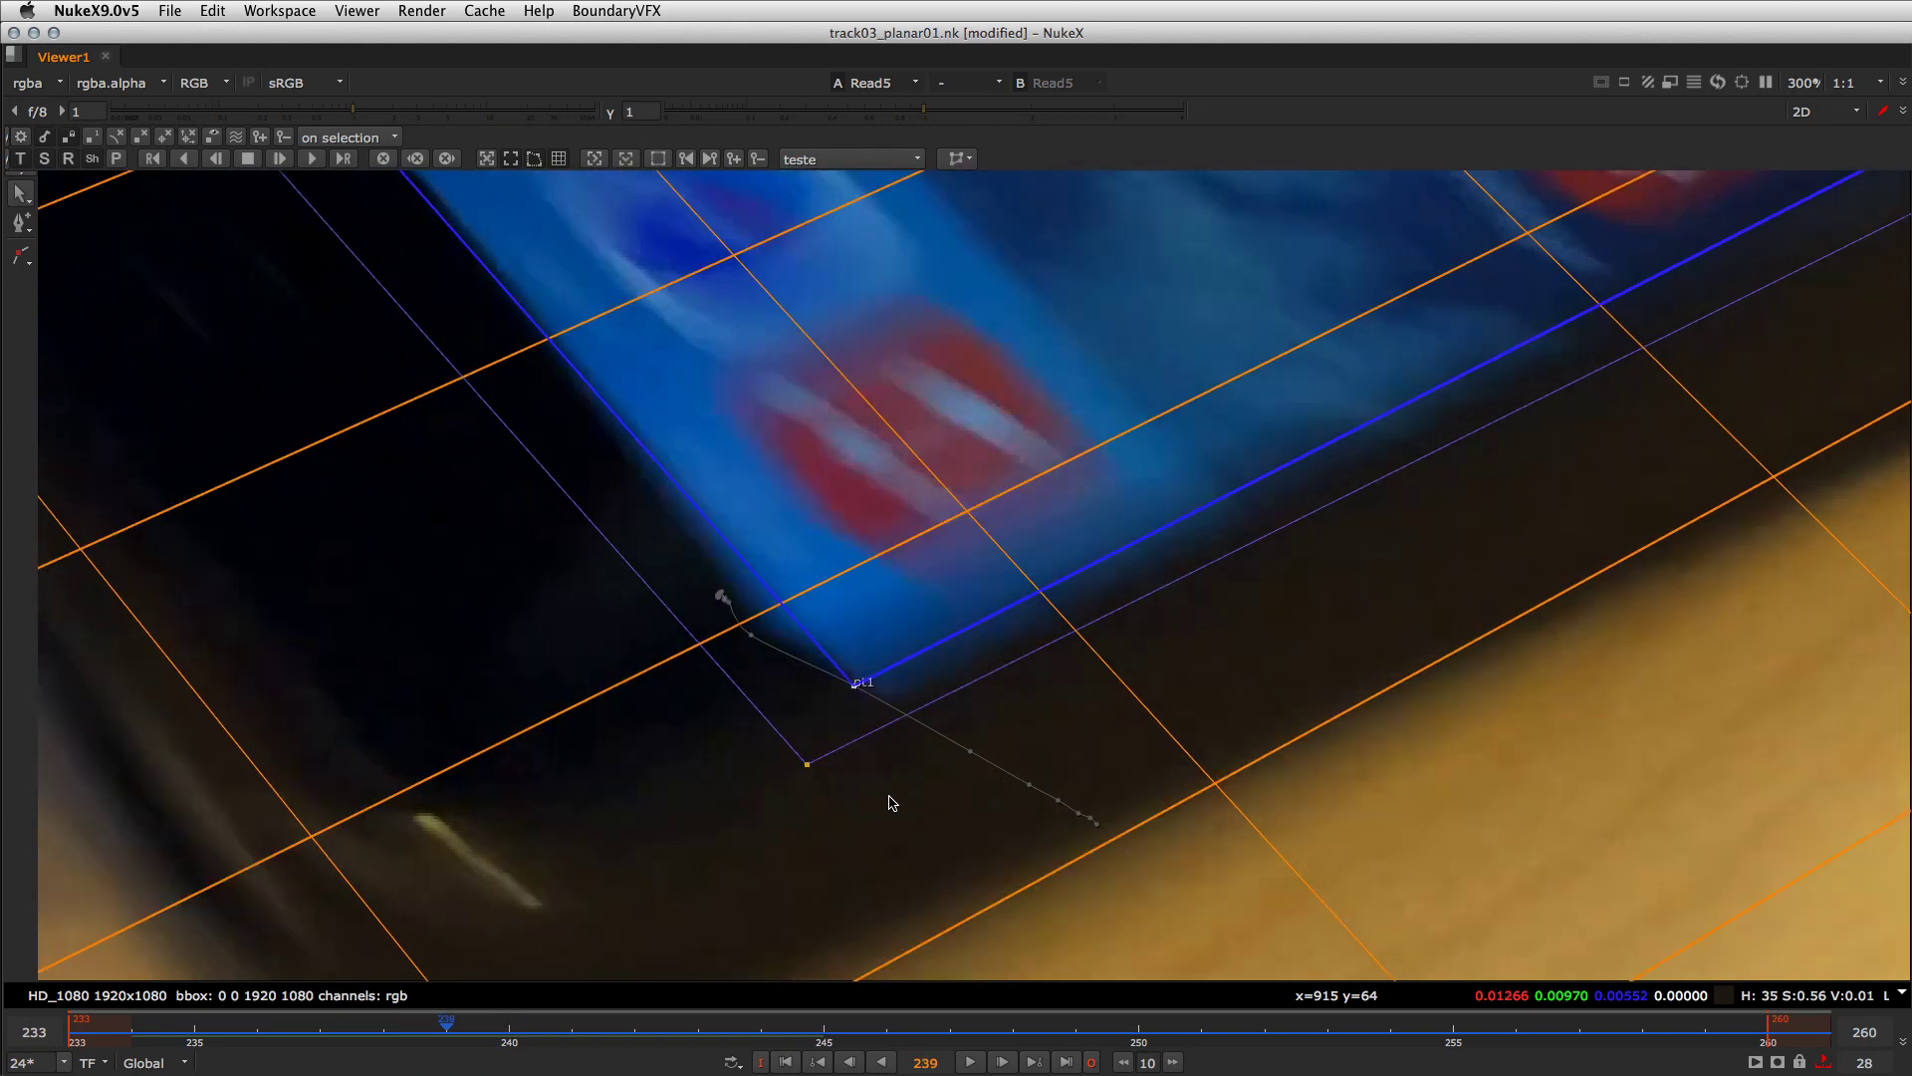
- Add a correction key for the plane at frame 239 and move corner pt1 onto the screen corner at frame 240
{"action": "left_click", "coordinate": [734, 159]}
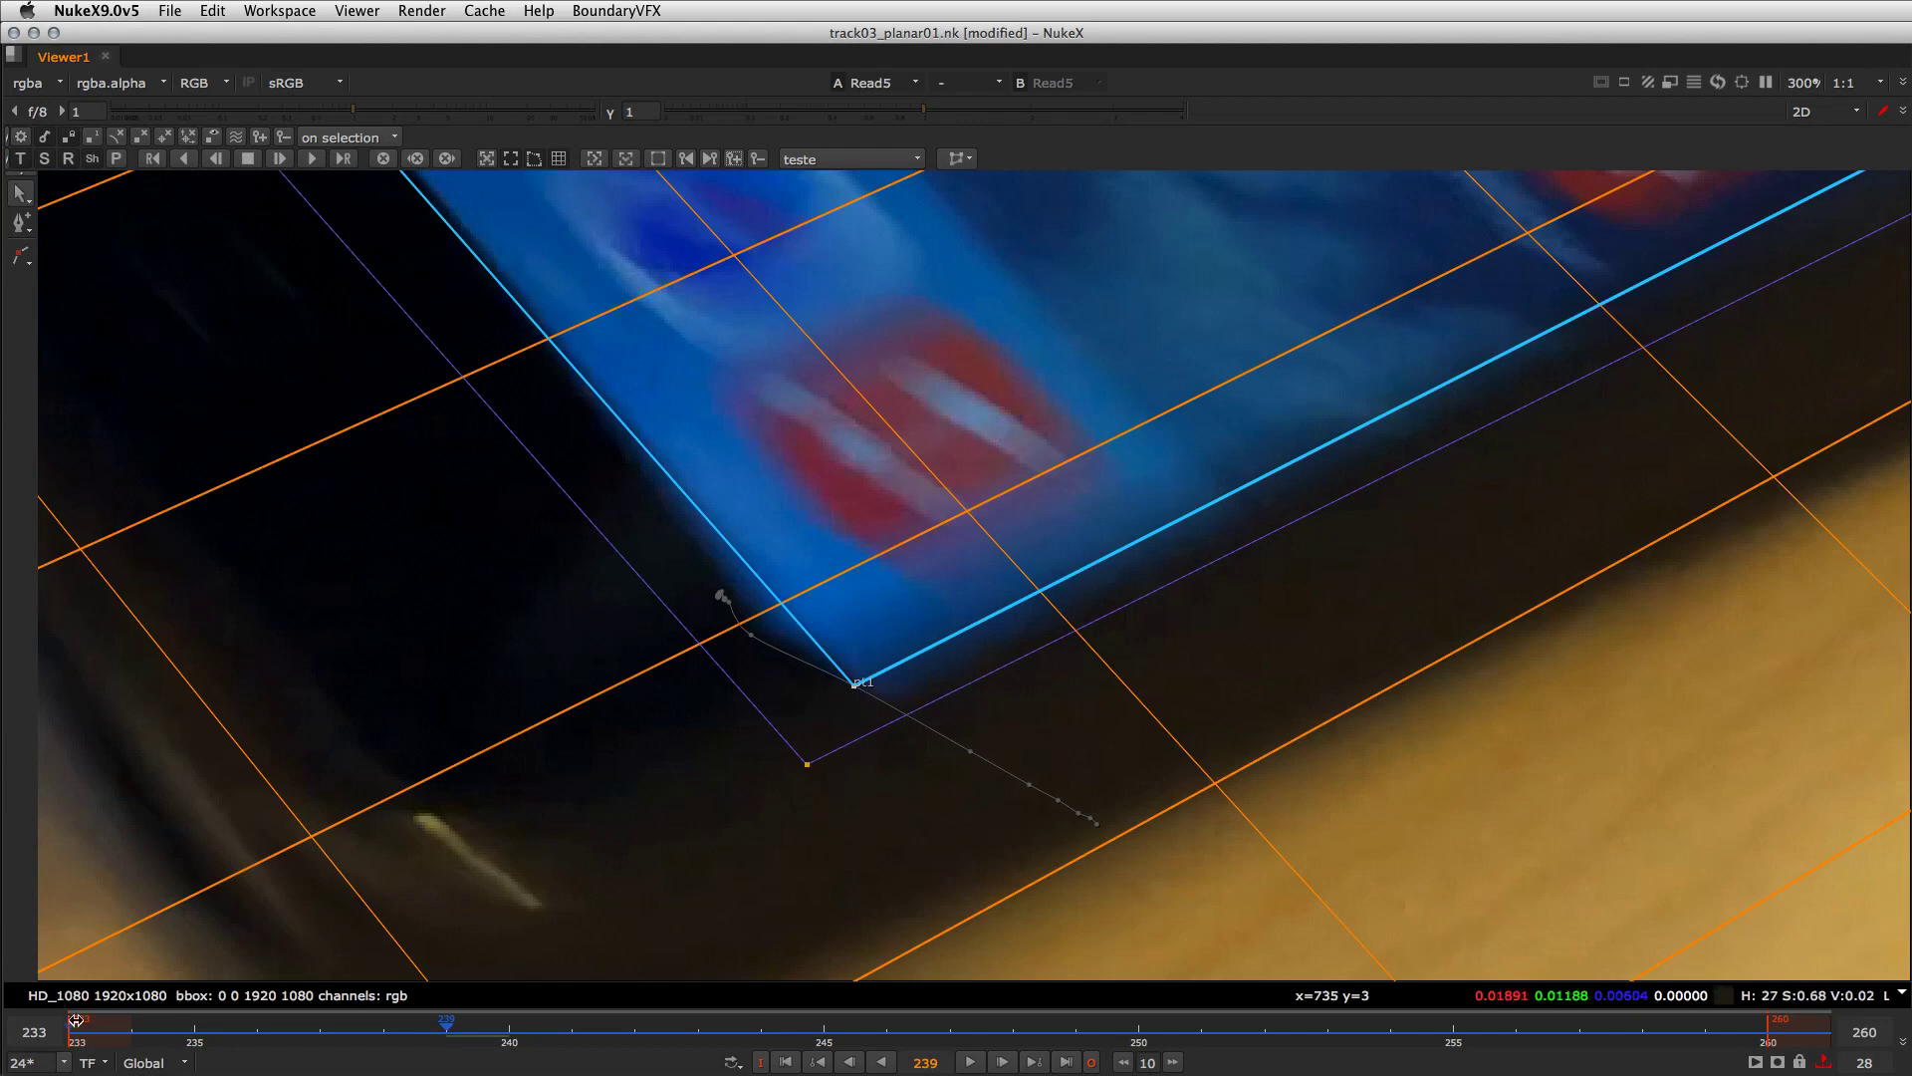
{"action": "key", "text": "Right"}
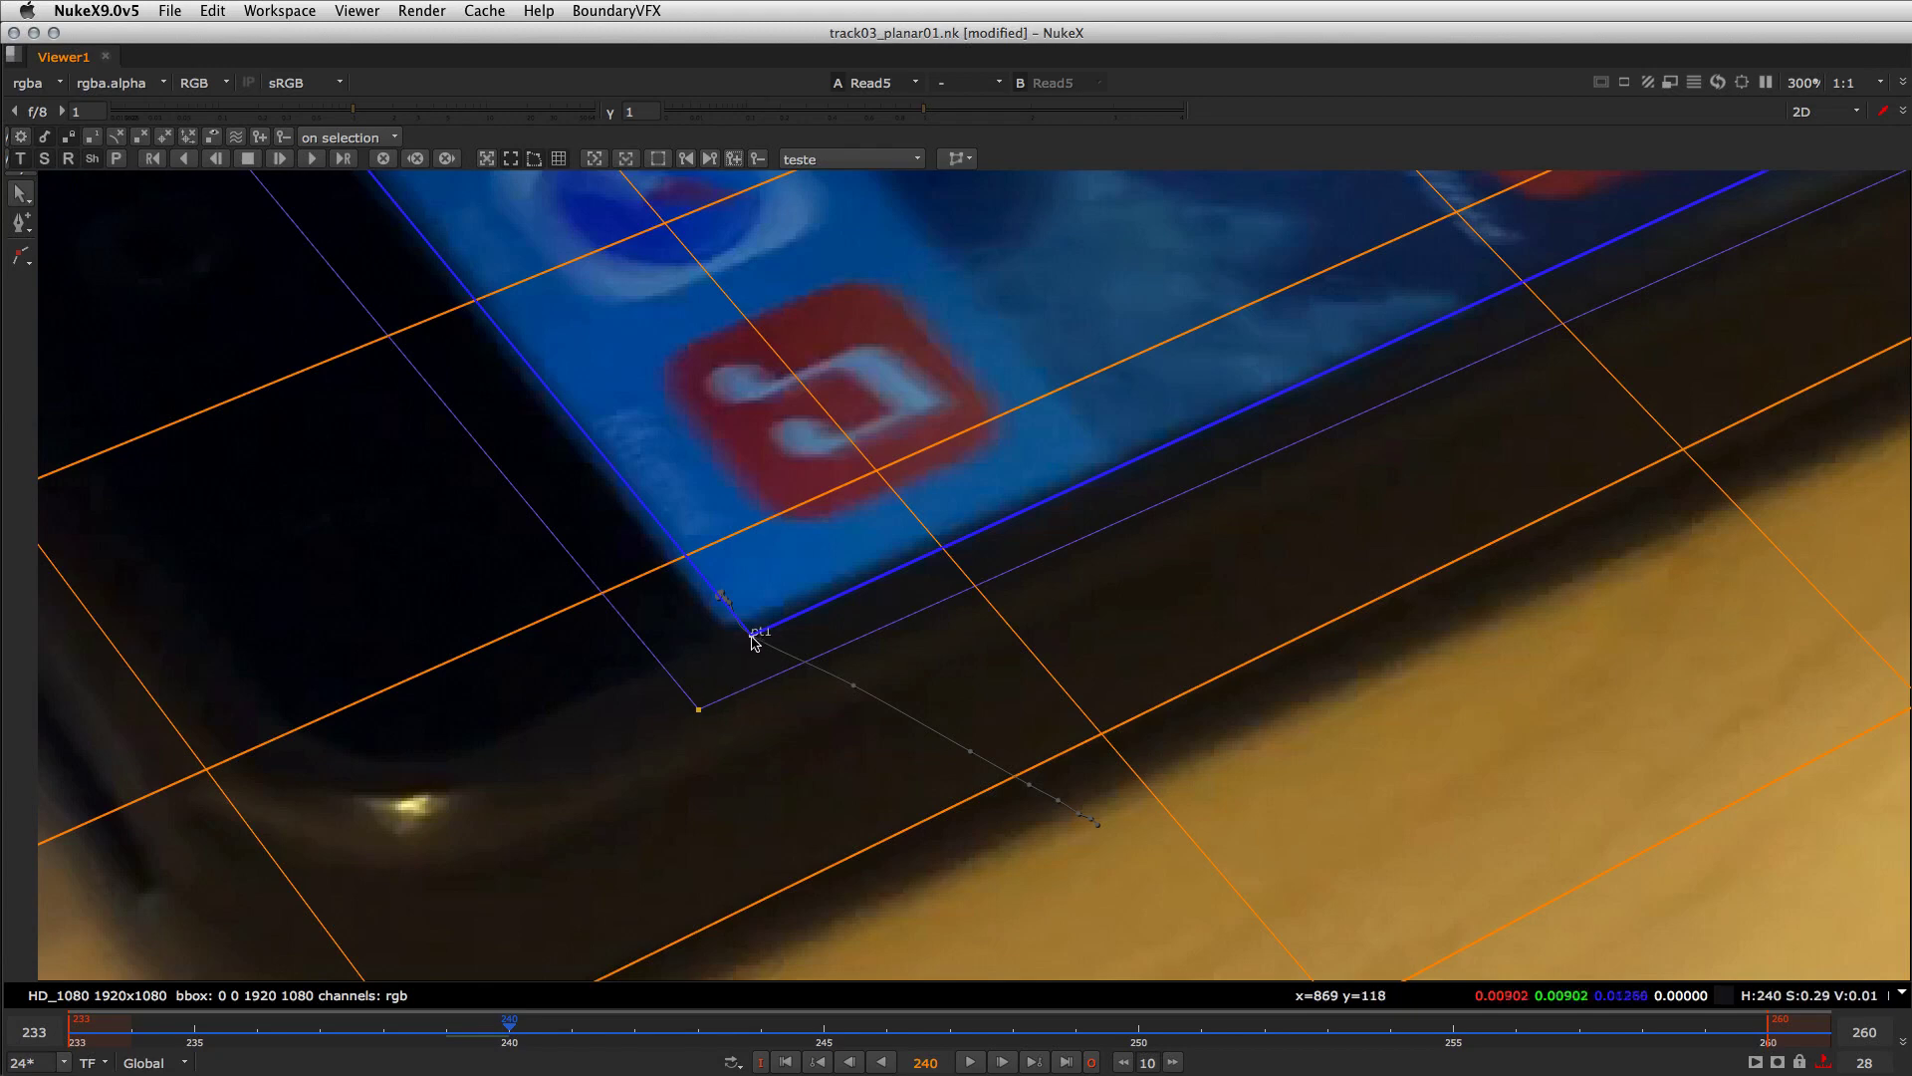
{"action": "left_click_drag", "start_coordinate": [754, 643], "coordinate": [729, 630]}
{"action": "key", "text": "Left"}
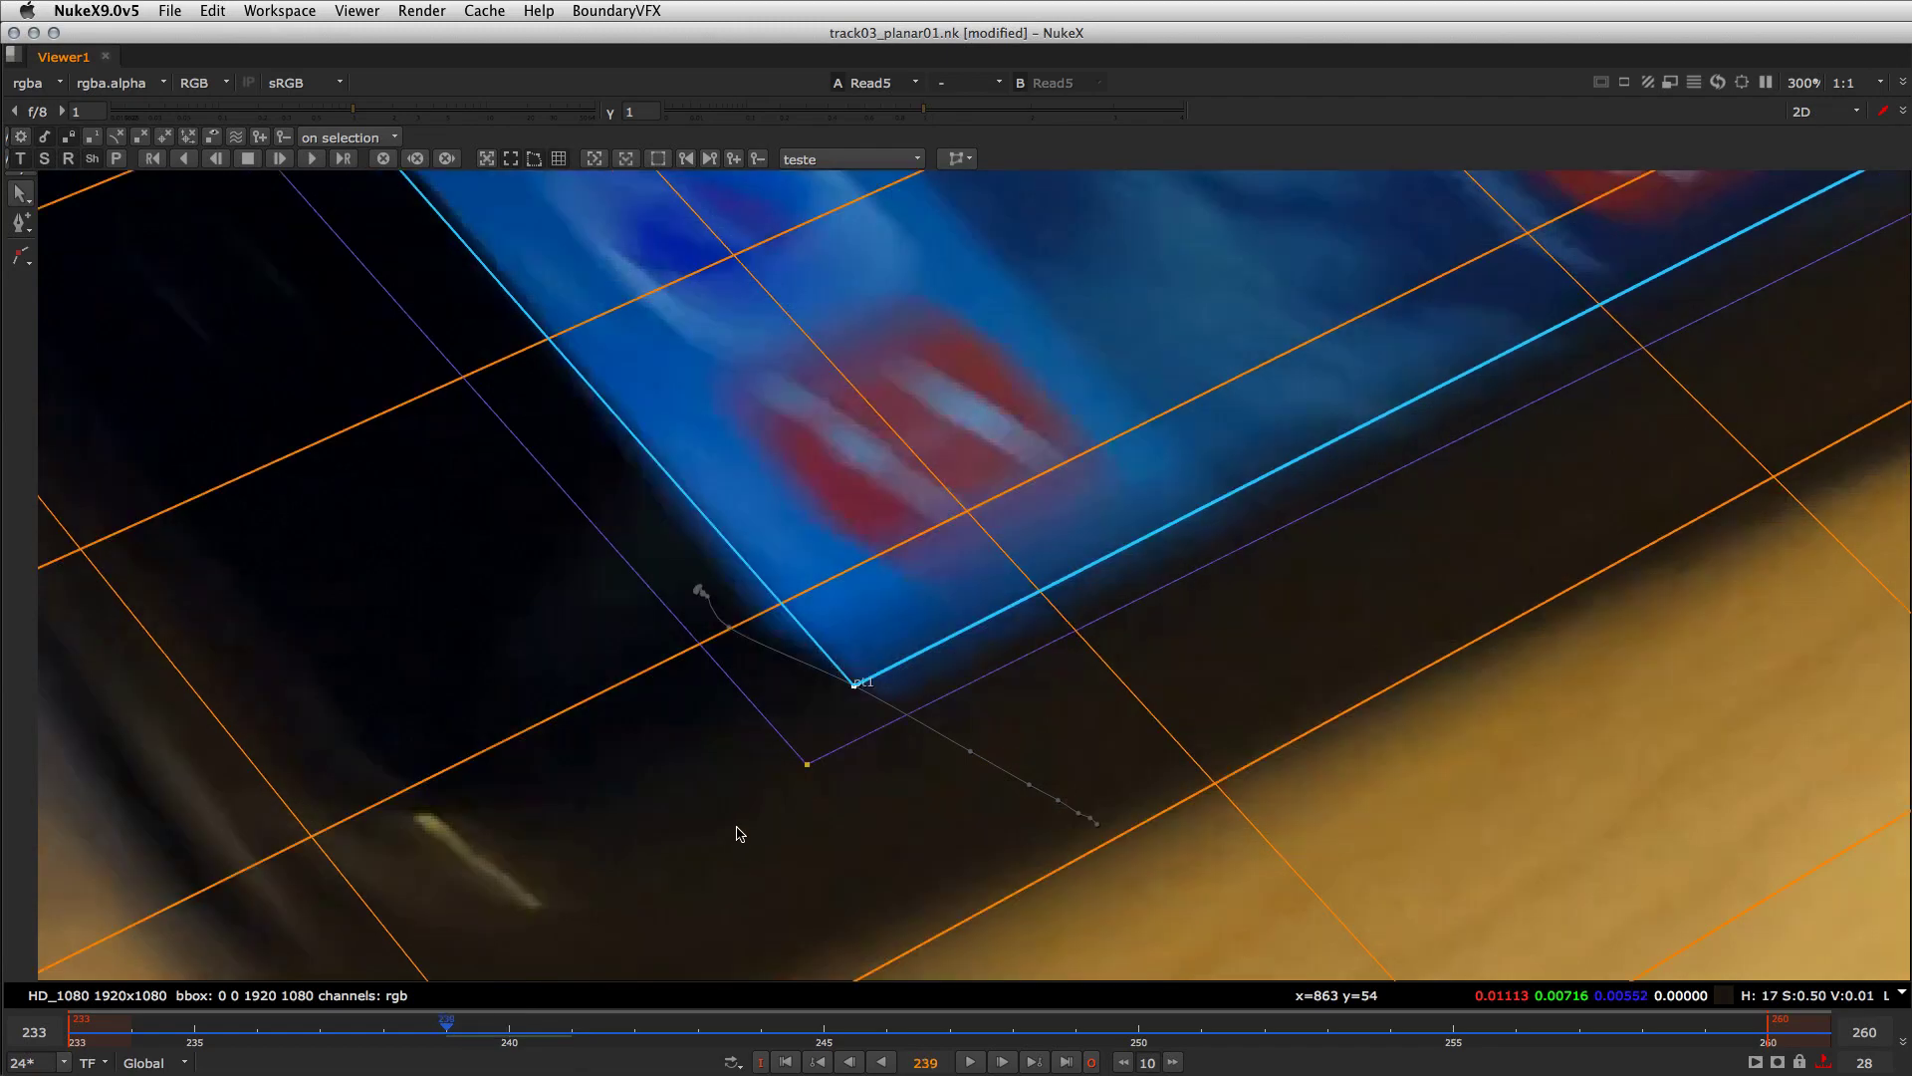
{"action": "key", "text": "Right"}
{"action": "key", "text": "Right"}
{"action": "key", "text": "Right"}
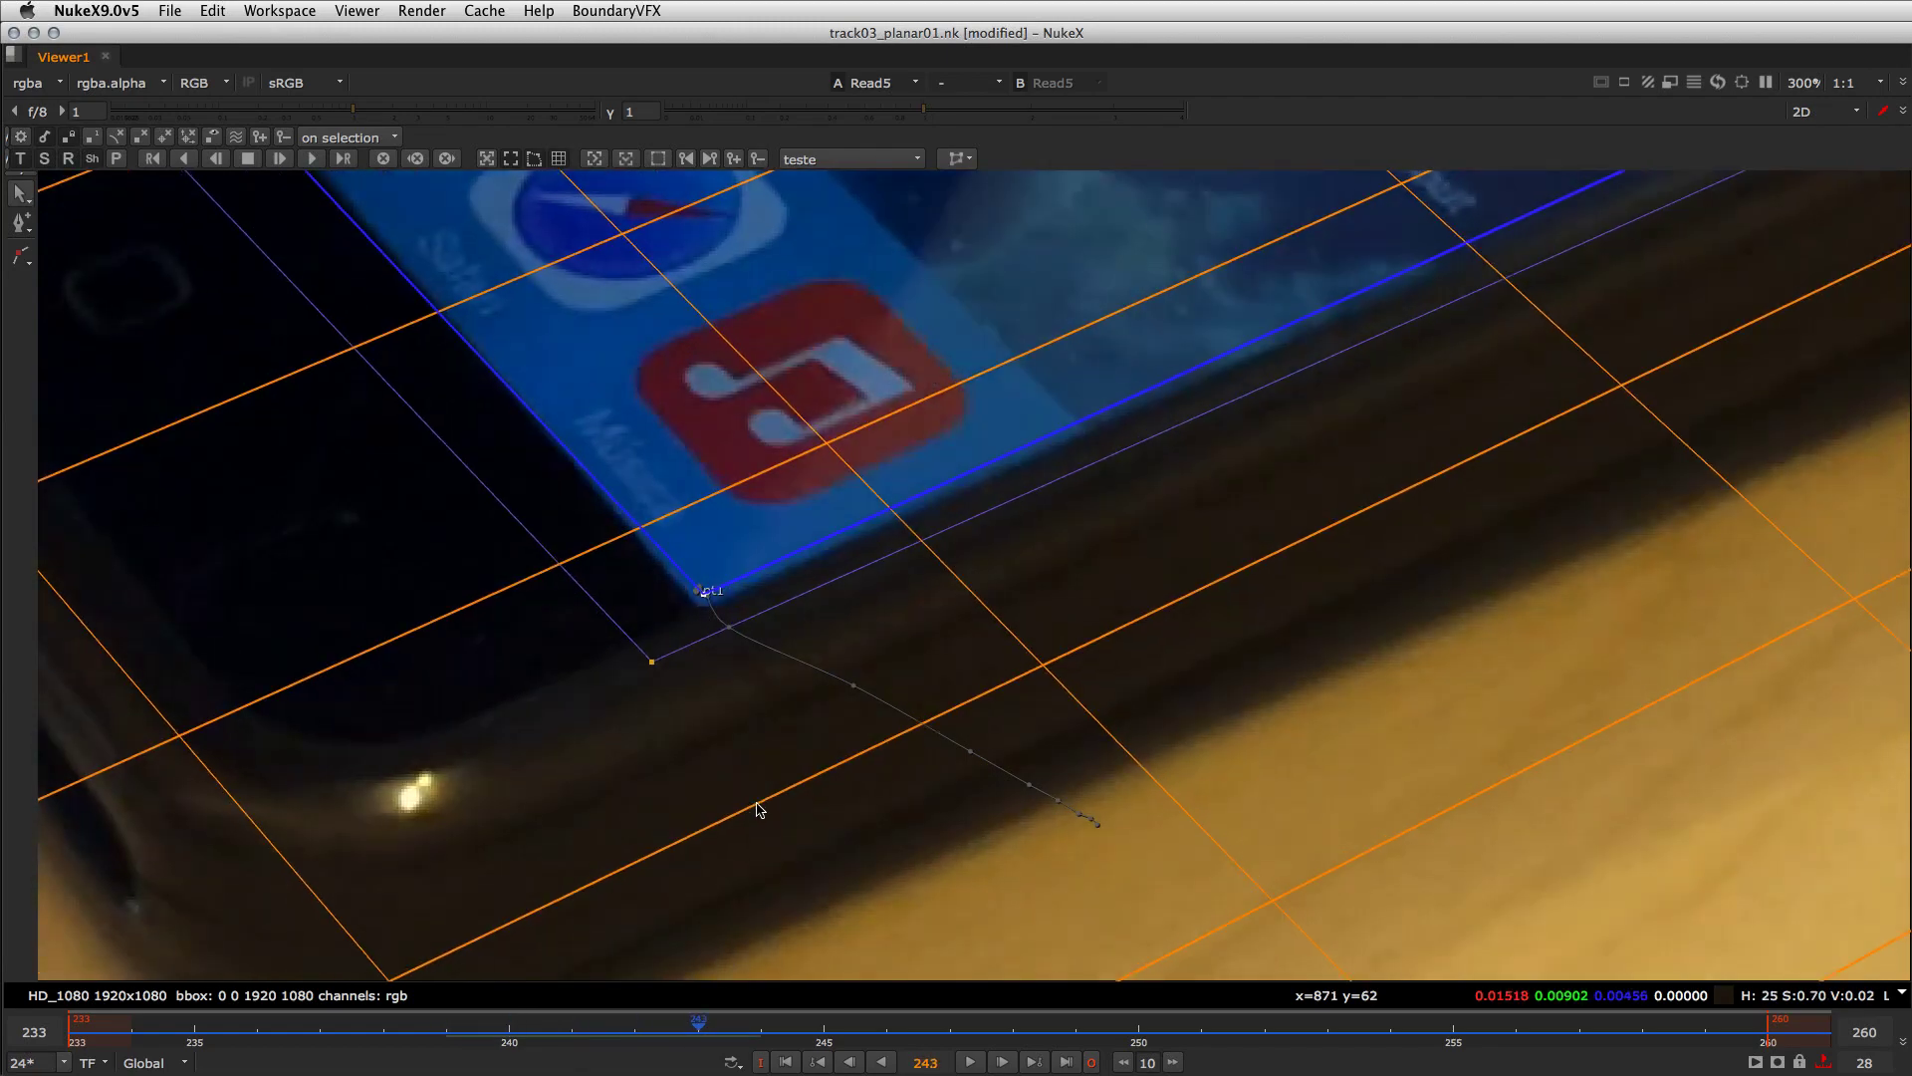
{"action": "key", "text": "Left"}
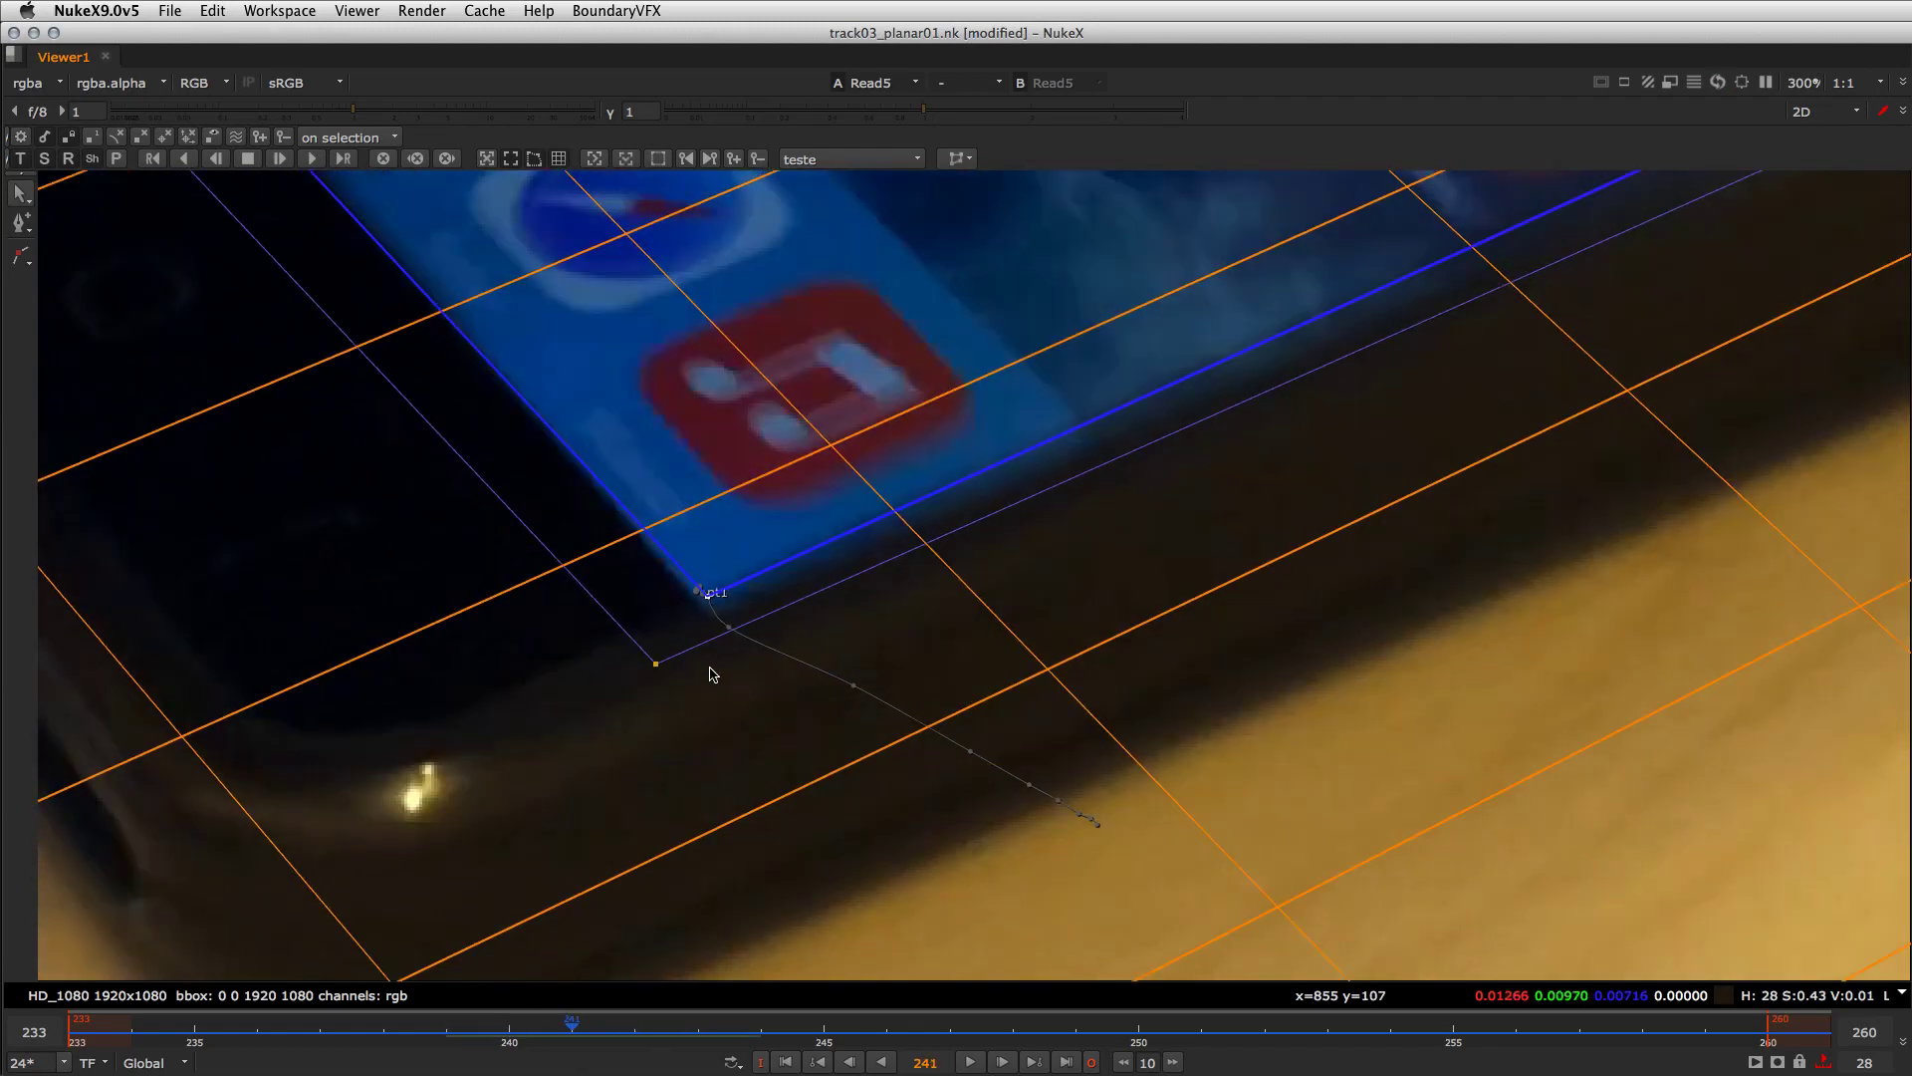
{"action": "key", "text": "Left"}
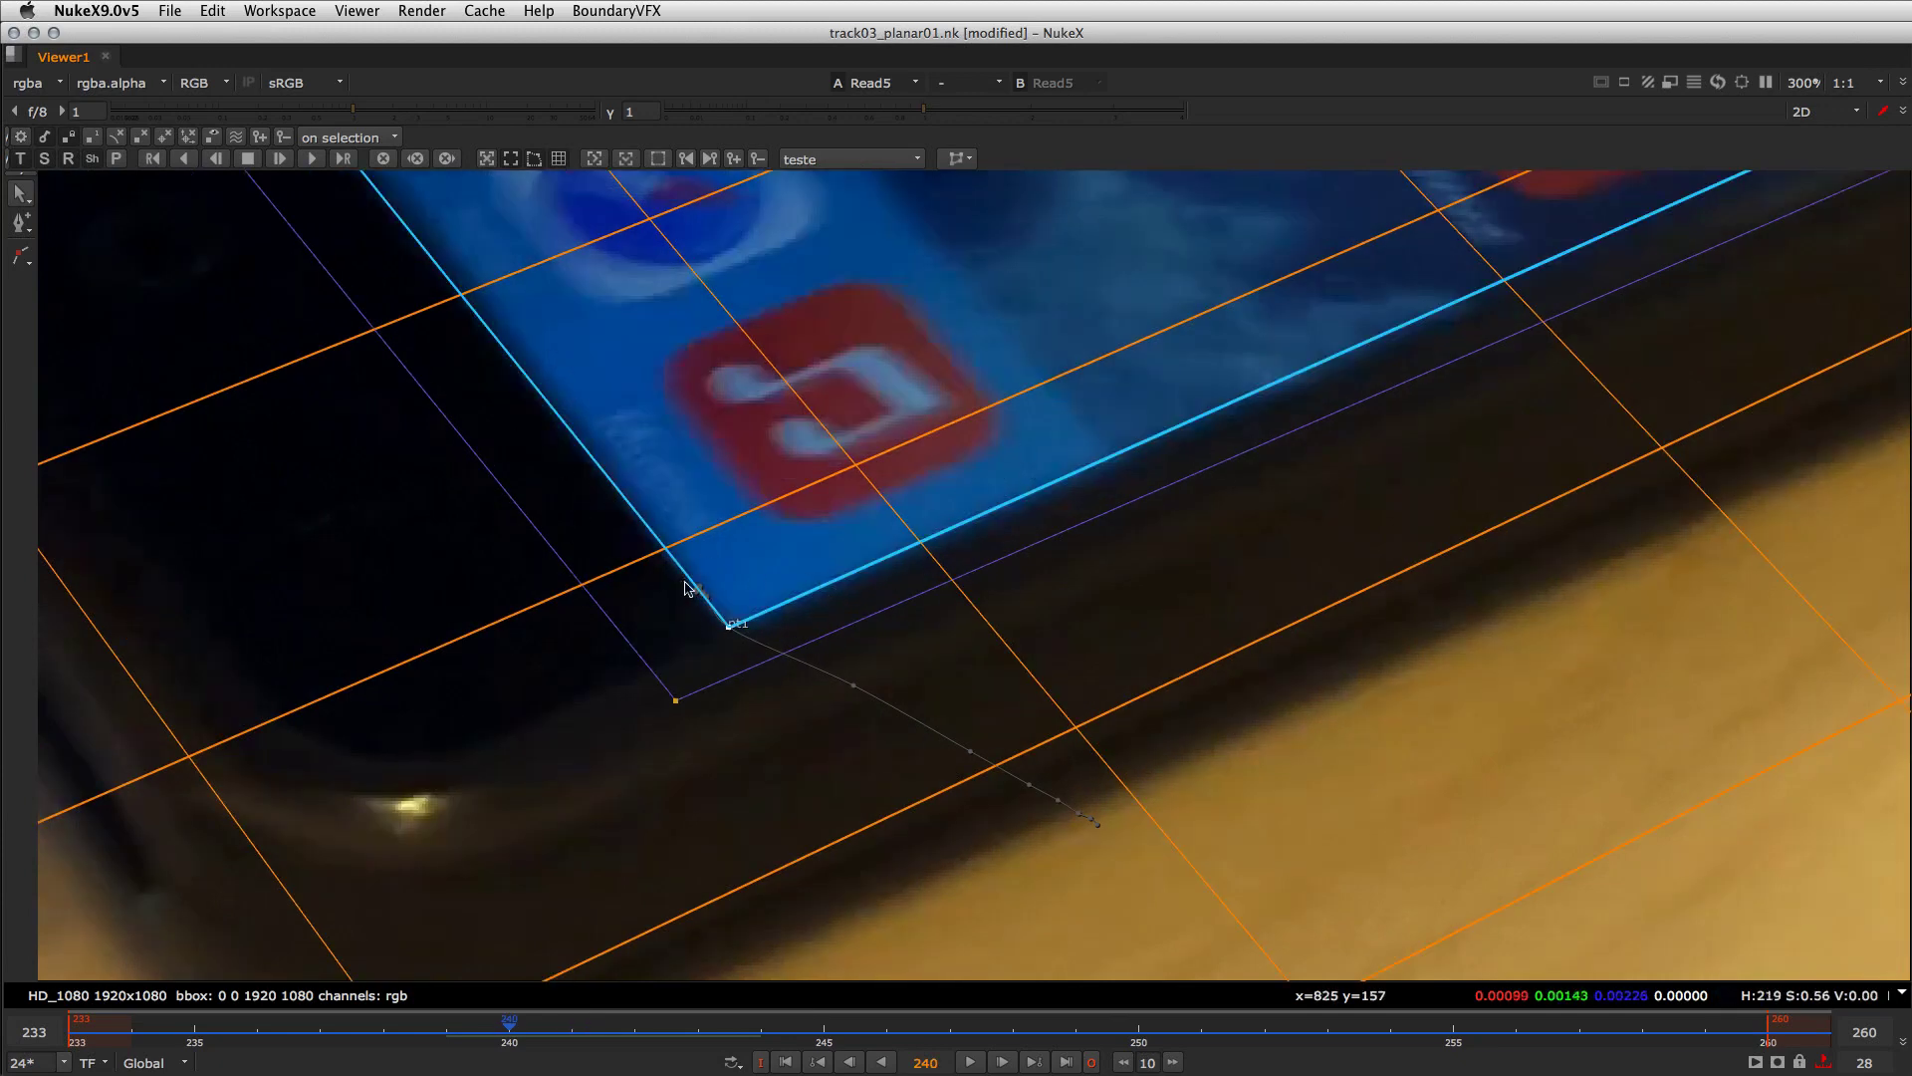
- Compare the neighbouring frames and nudge corner pt1 onto the screen corner at frame 241
{"action": "key", "text": "Right"}
{"action": "key", "text": "Left"}
{"action": "key", "text": "Left"}
{"action": "key", "text": "Right"}
{"action": "key", "text": "Left"}
{"action": "key", "text": "Left"}
{"action": "key", "text": "Right"}
{"action": "key", "text": "Right"}
{"action": "key", "text": "Right"}
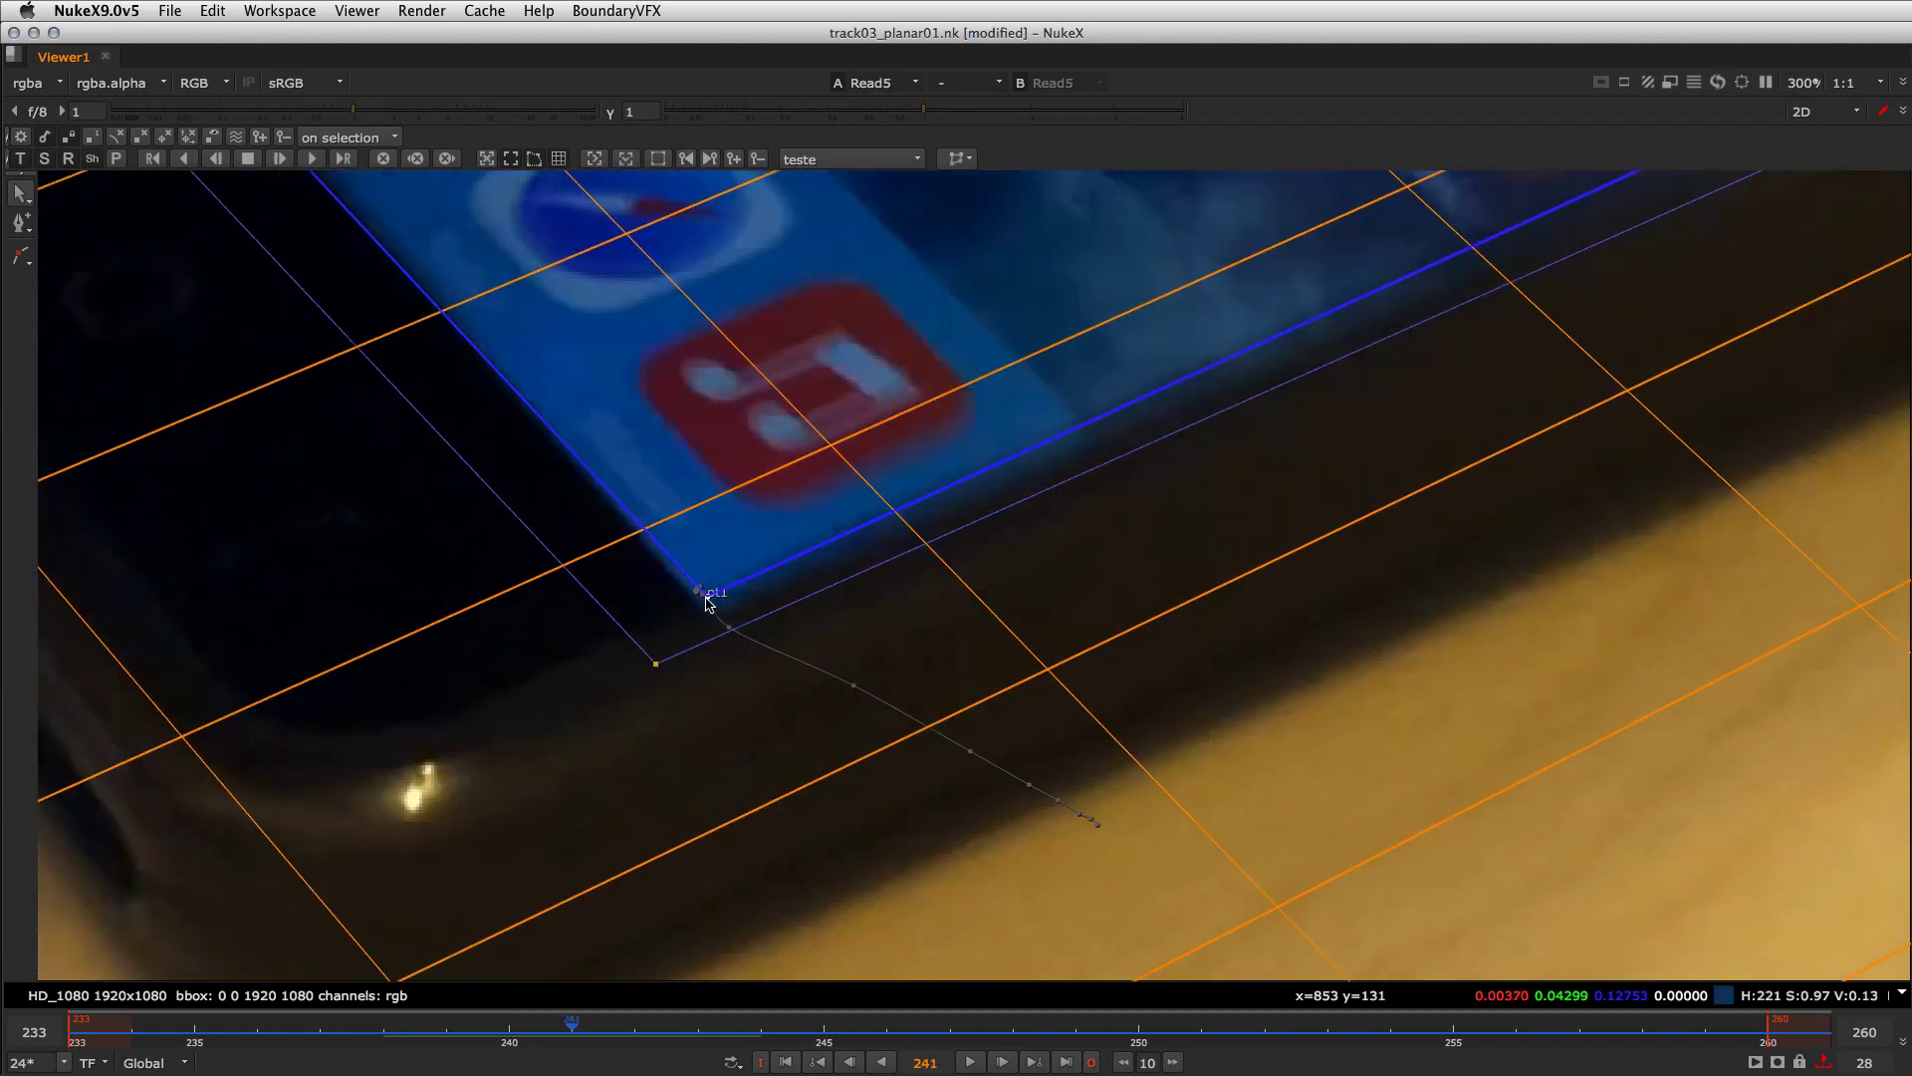
{"action": "left_click_drag", "start_coordinate": [711, 605], "coordinate": [707, 614]}
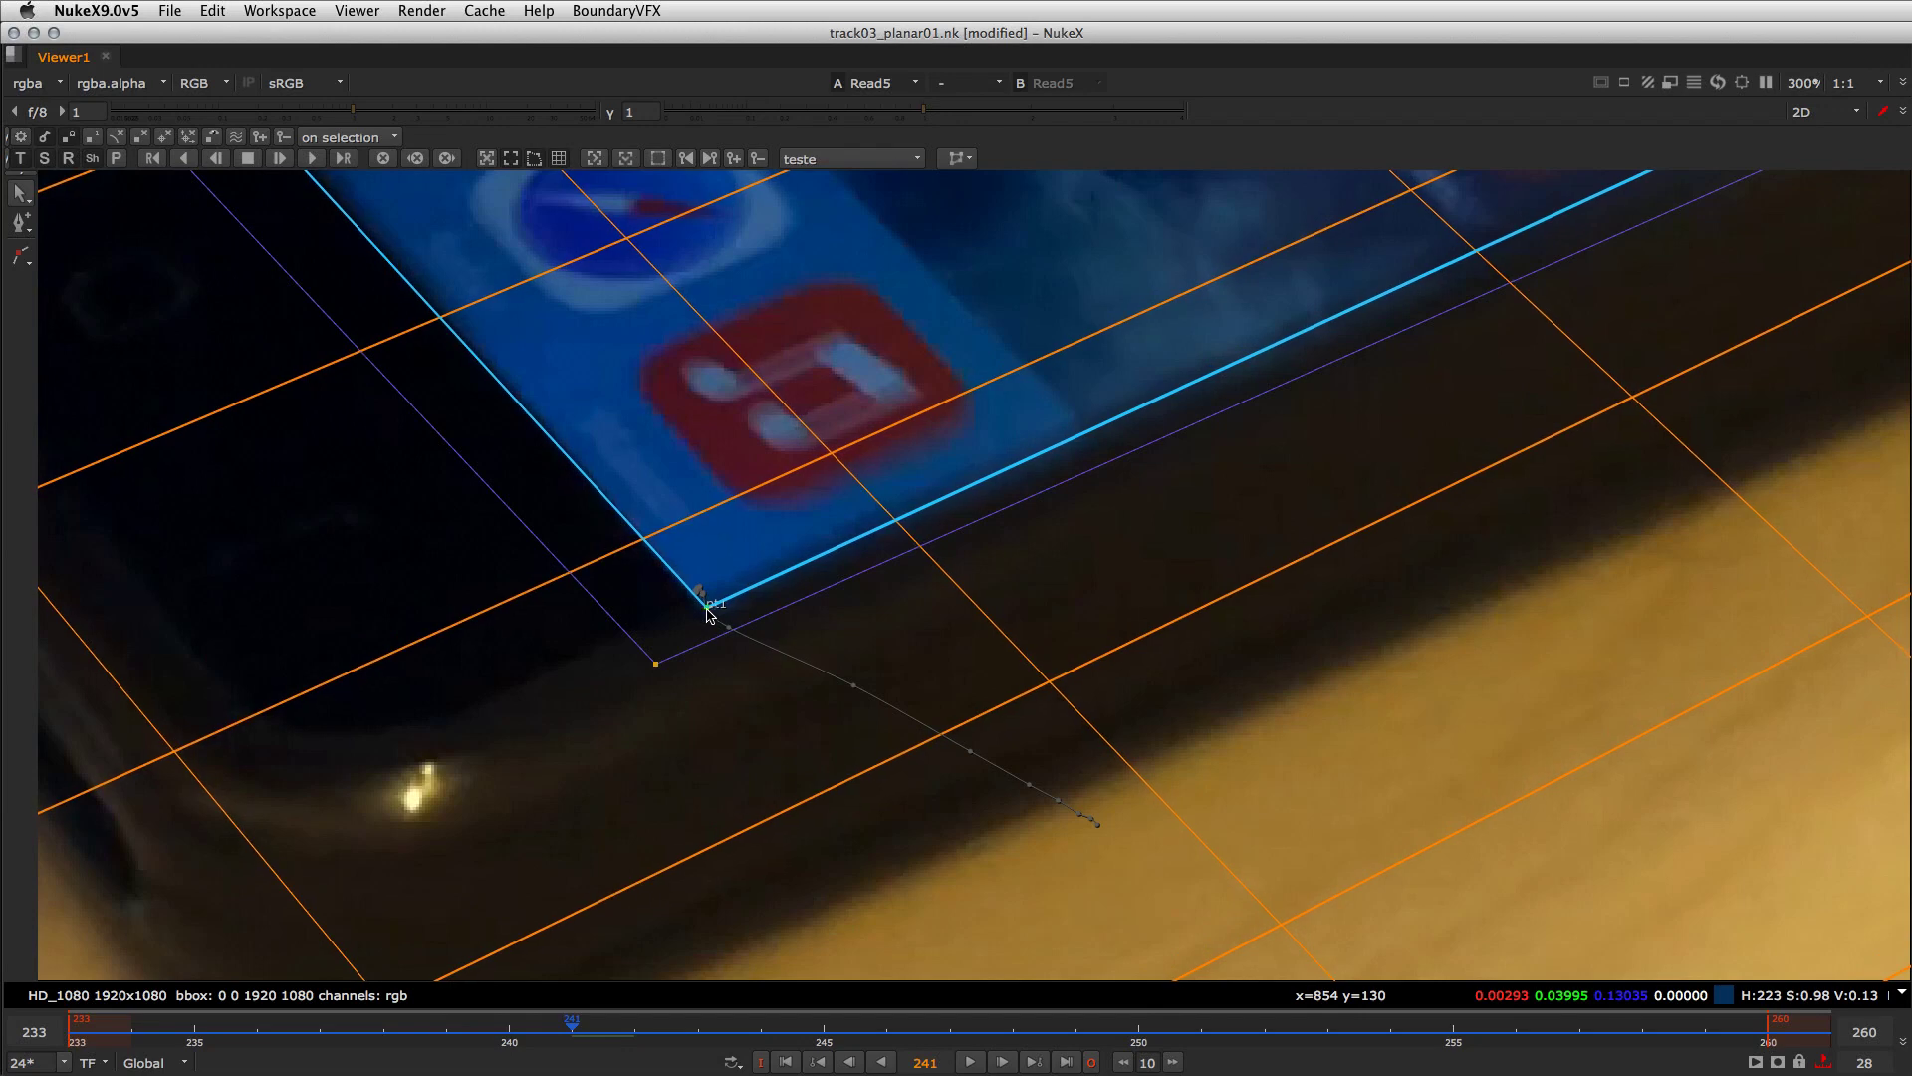
{"action": "key", "text": "Right"}
{"action": "key", "text": "Right"}
{"action": "key", "text": "Right"}
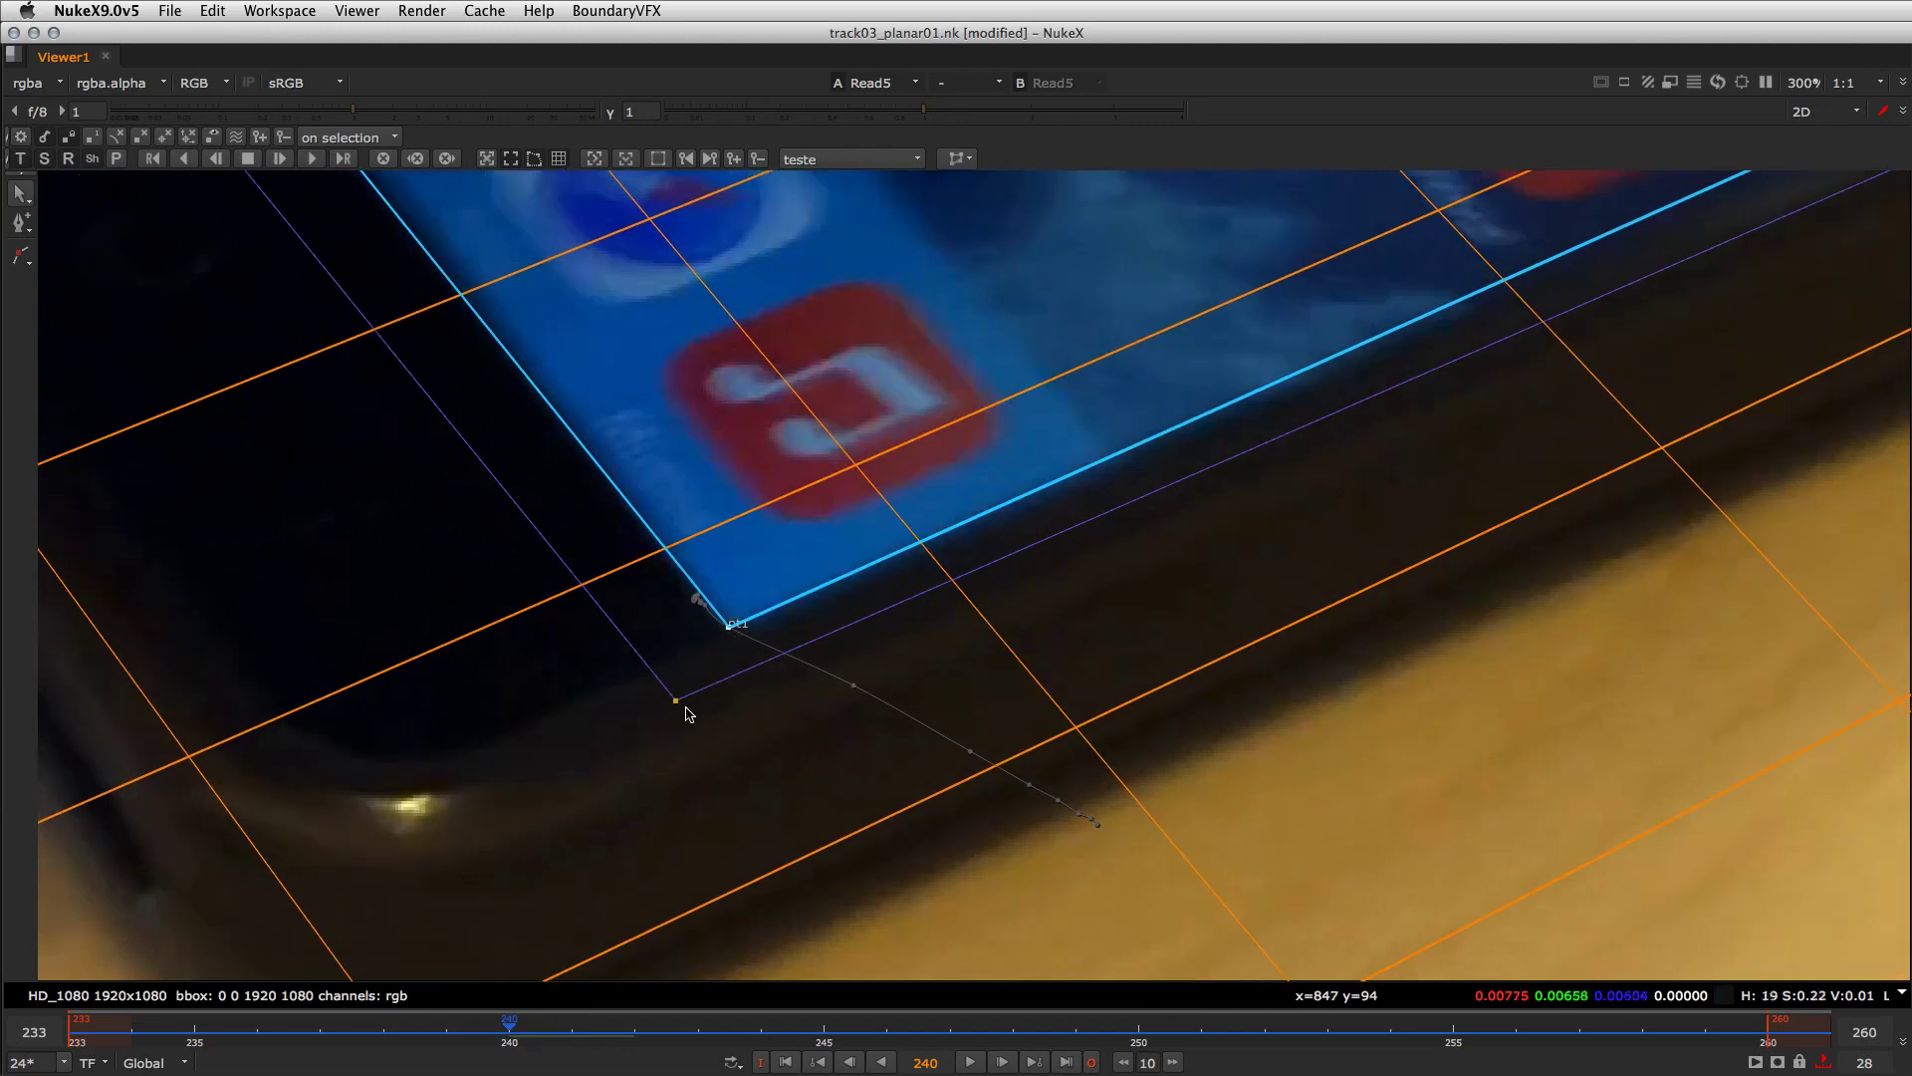
- Check corner pt1 against the screen corner frame by frame from 240 to near the end of the shot
{"action": "key", "text": "Right"}
{"action": "key", "text": "Right"}
{"action": "key", "text": "Right"}
{"action": "key", "text": "Right"}
{"action": "key", "text": "Right"}
{"action": "key", "text": "Right"}
{"action": "key", "text": "Right"}
{"action": "key", "text": "Right"}
{"action": "key", "text": "Right"}
{"action": "key", "text": "Right"}
{"action": "key", "text": "Right"}
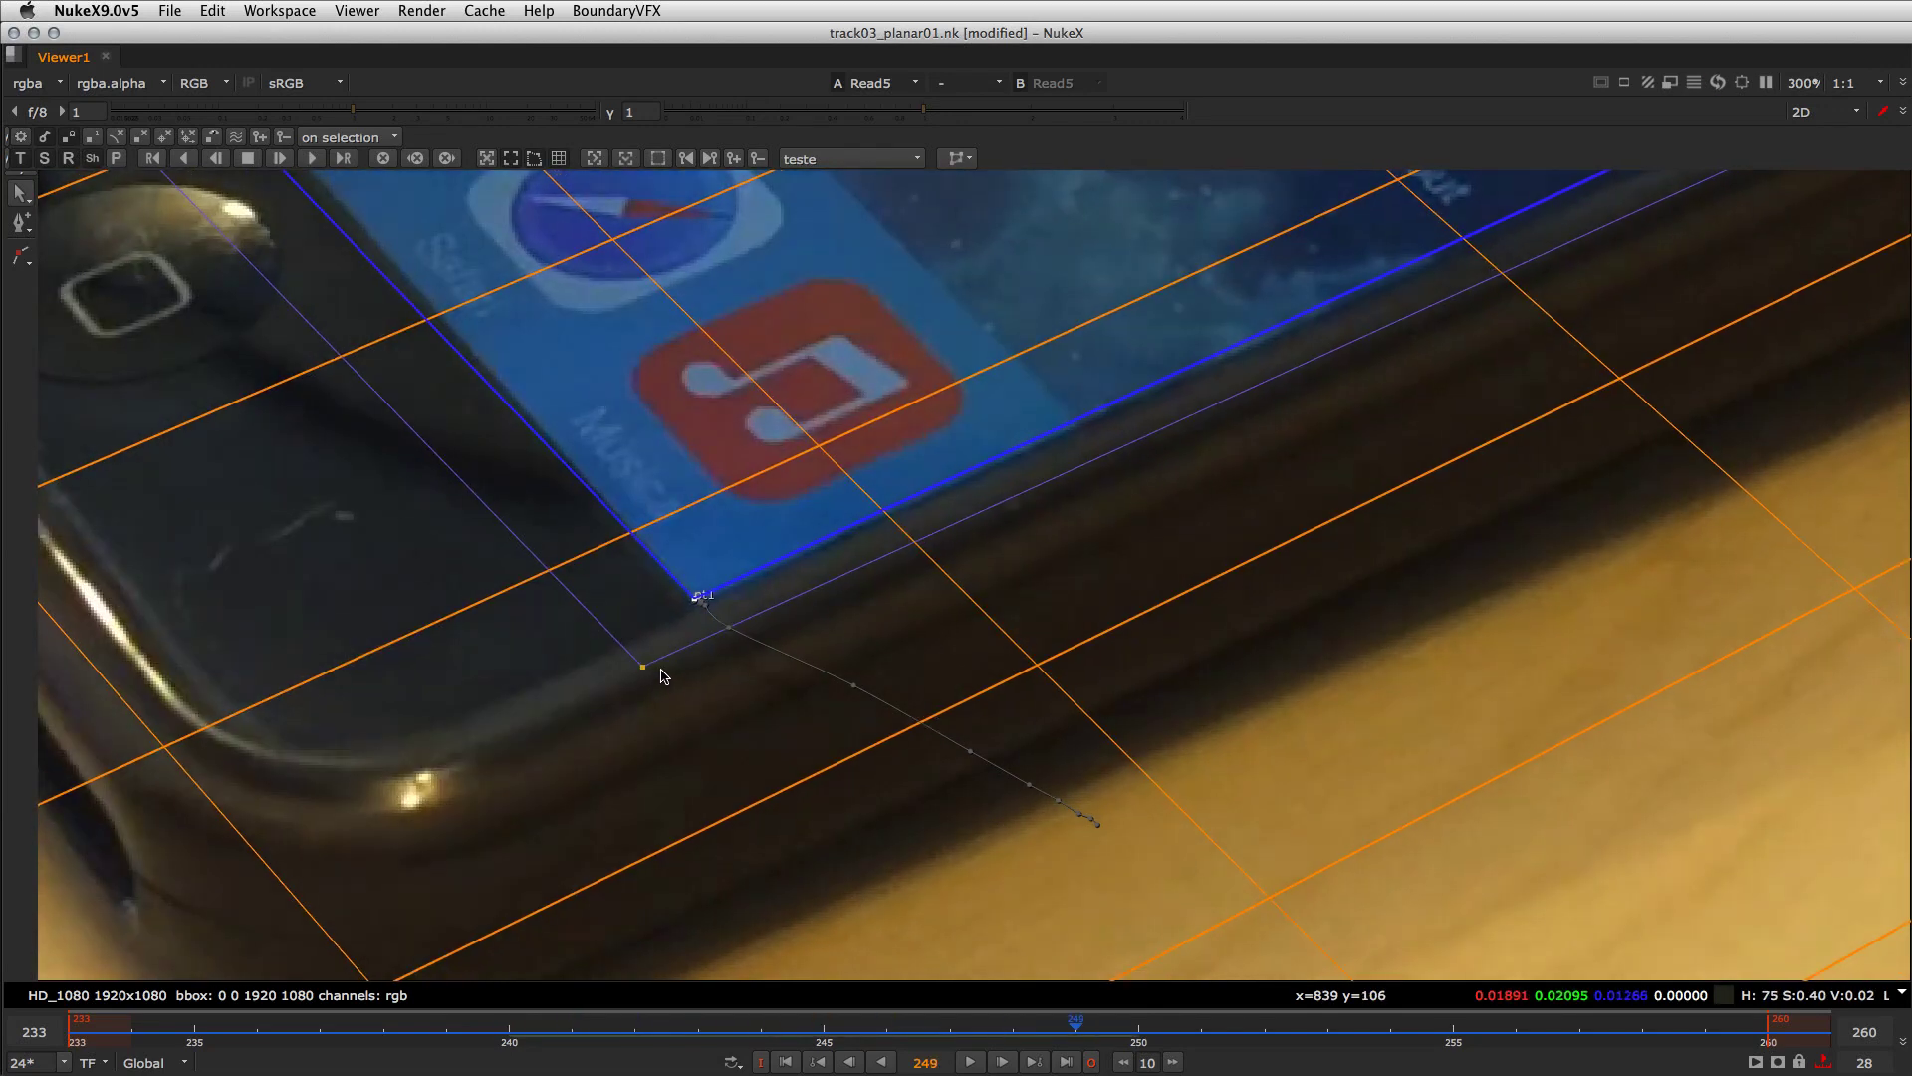
{"action": "key", "text": "Right"}
{"action": "key", "text": "Right"}
{"action": "key", "text": "Right"}
{"action": "key", "text": "Right"}
{"action": "key", "text": "Right"}
{"action": "key", "text": "Right"}
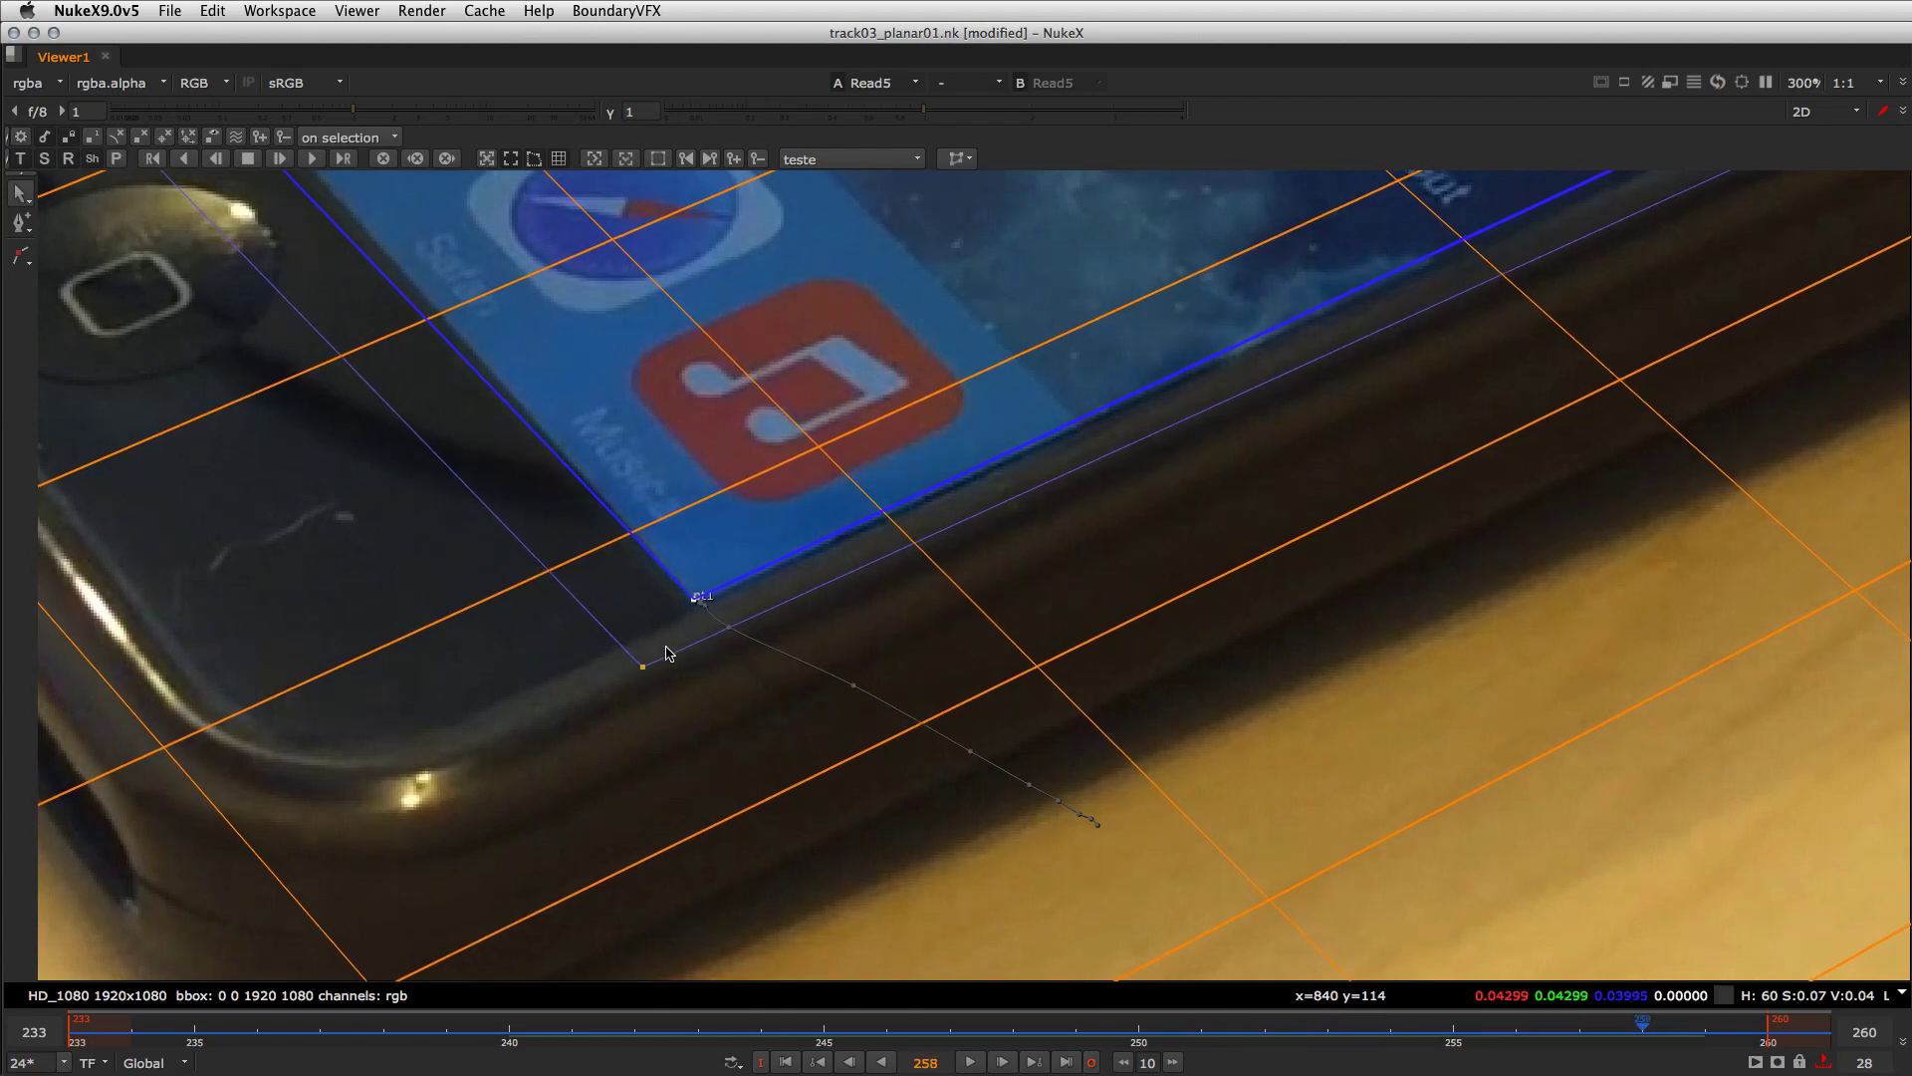
{"action": "key", "text": "Left"}
{"action": "key", "text": "Left"}
{"action": "key", "text": "Left"}
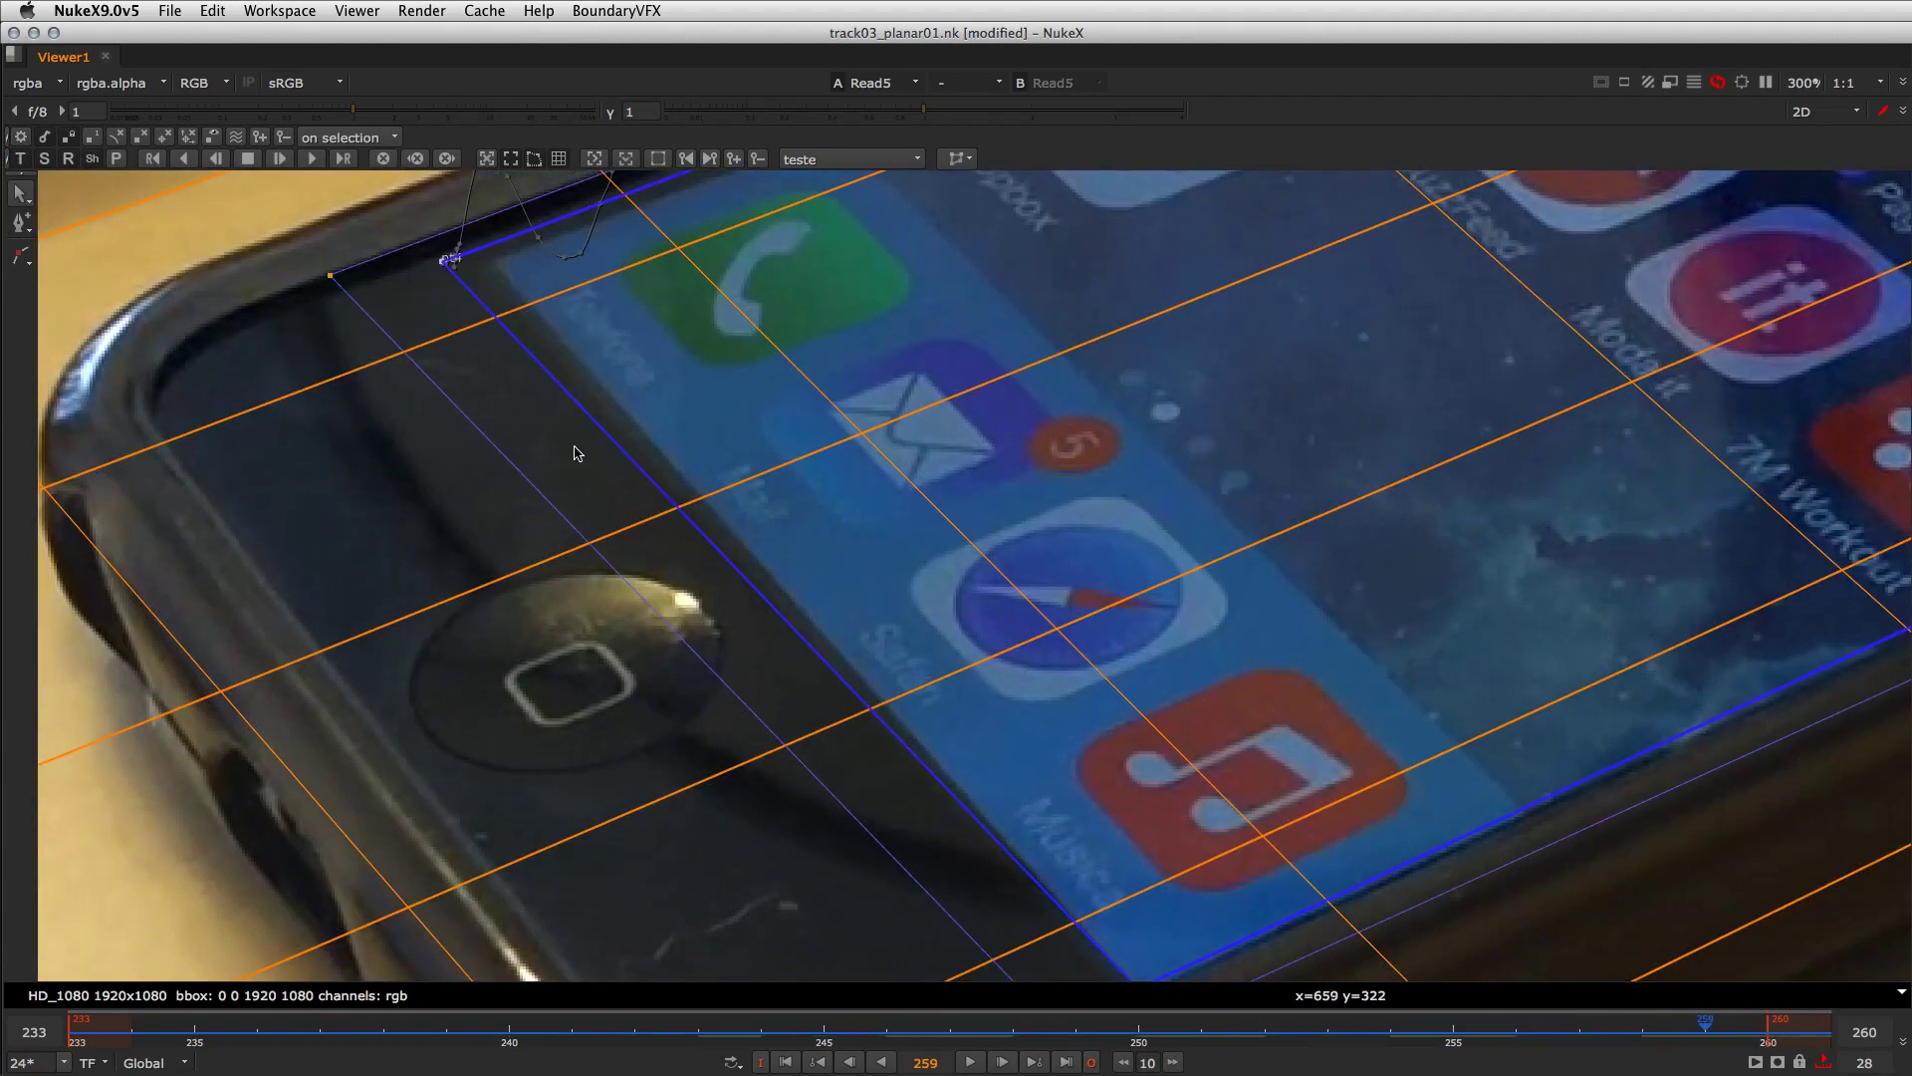
- Realign the plane corner beside the Telefone icon with the screen corner over frames 234 to 237
{"action": "left_click_drag", "start_coordinate": [472, 641], "coordinate": [558, 840]}
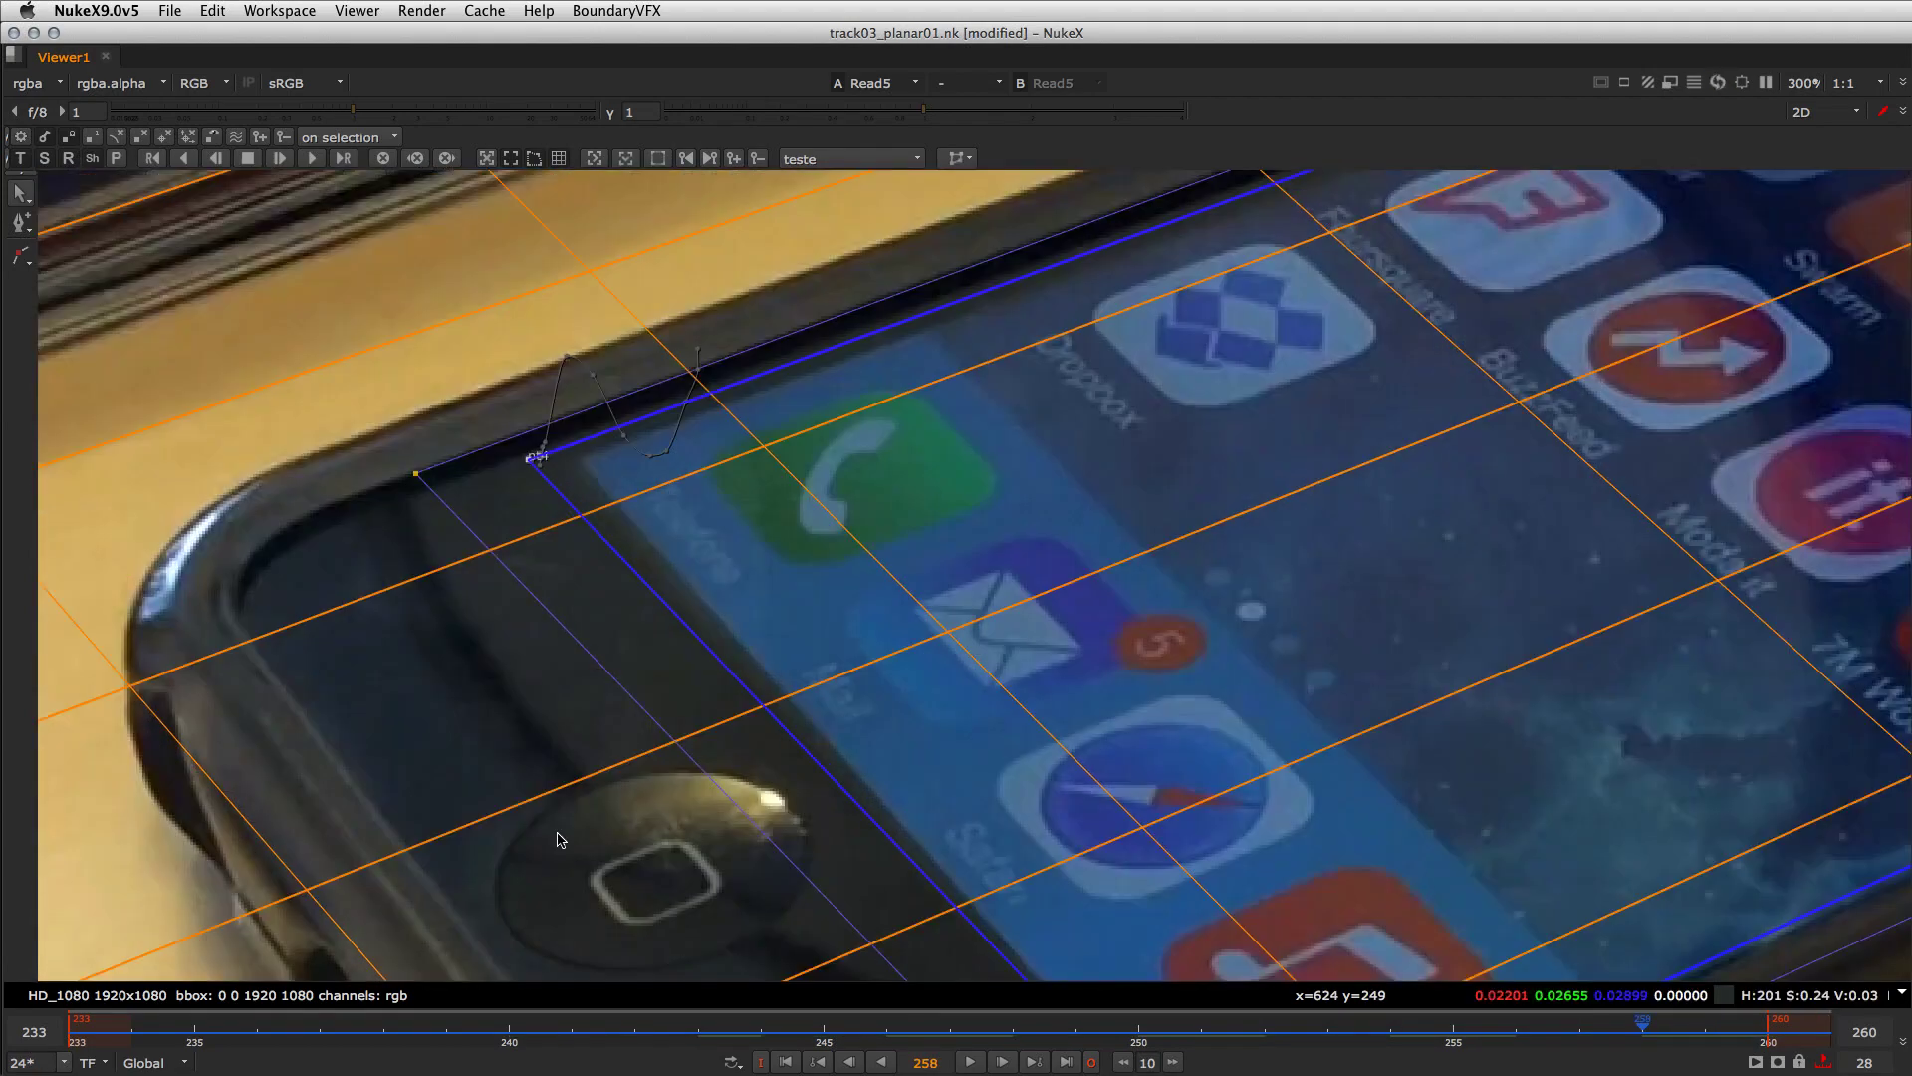
{"action": "left_click", "coordinate": [686, 159]}
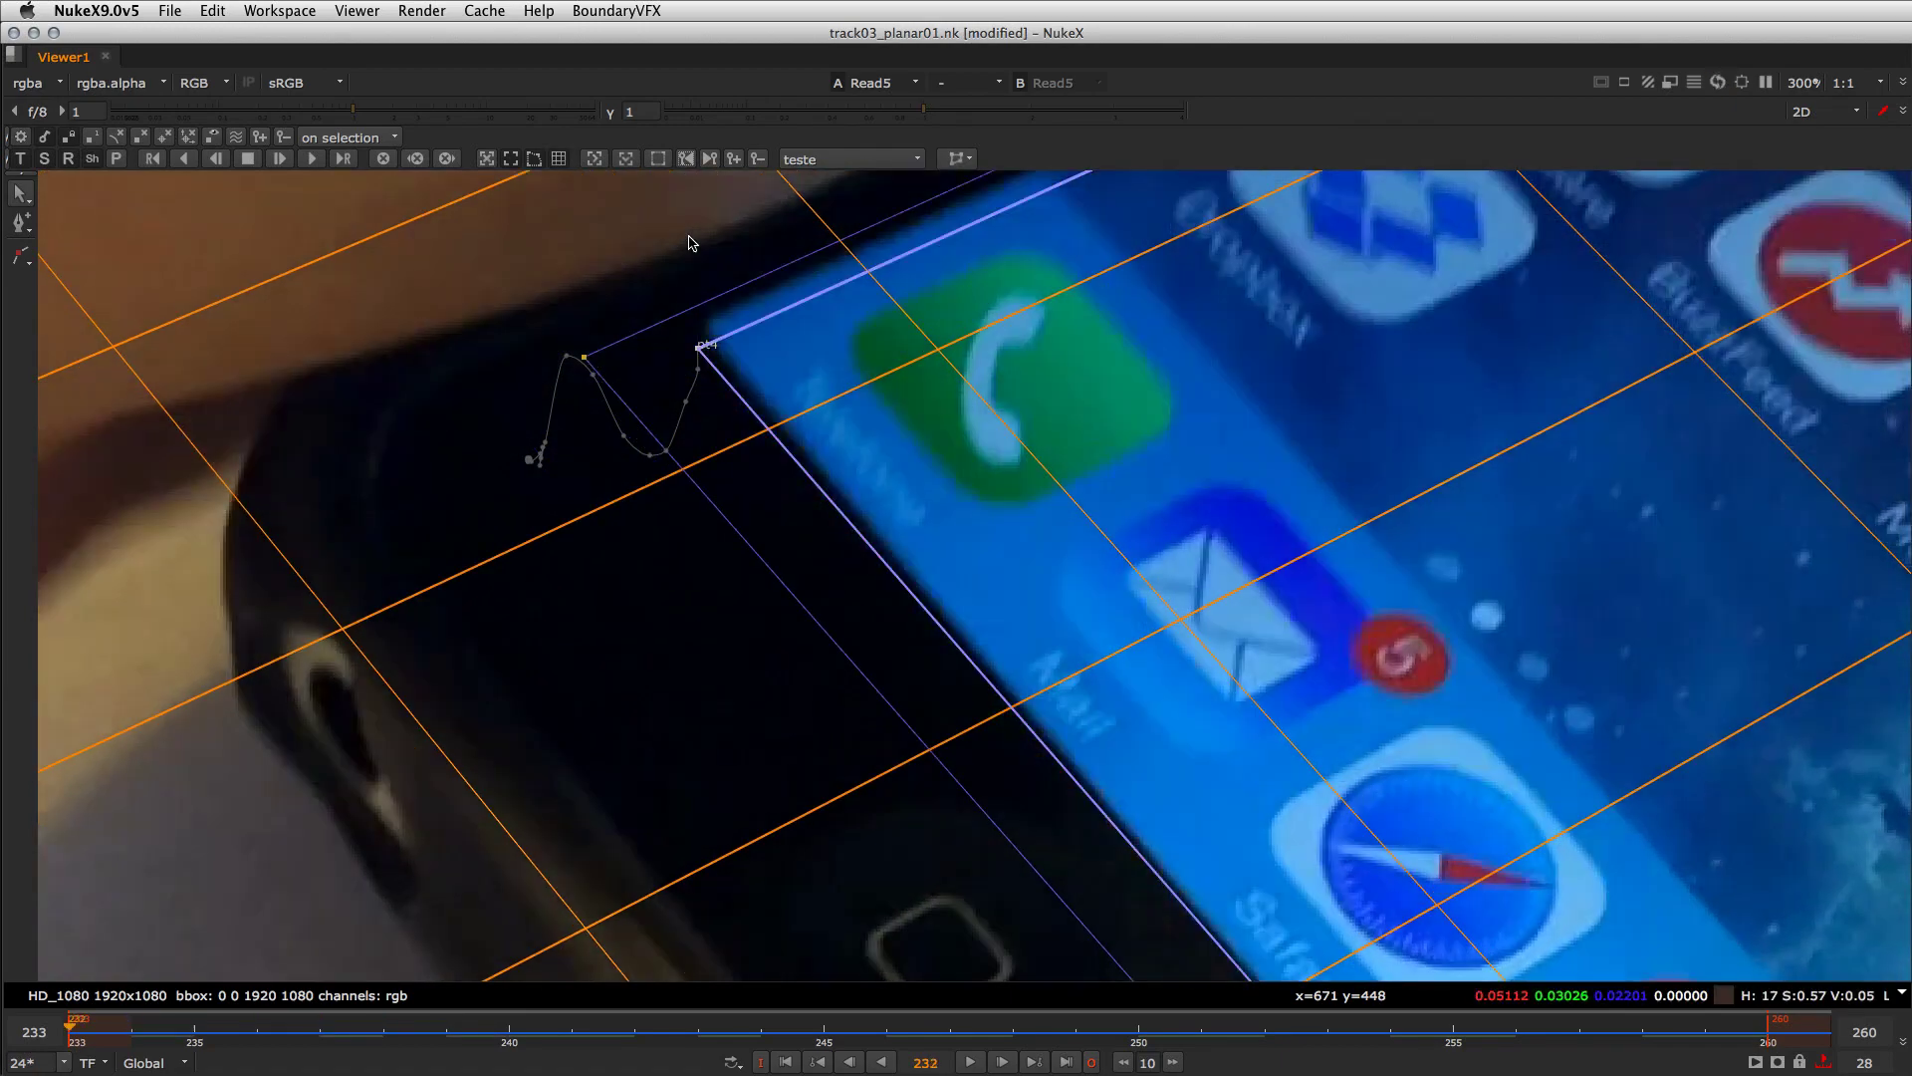
{"action": "key", "text": "Right"}
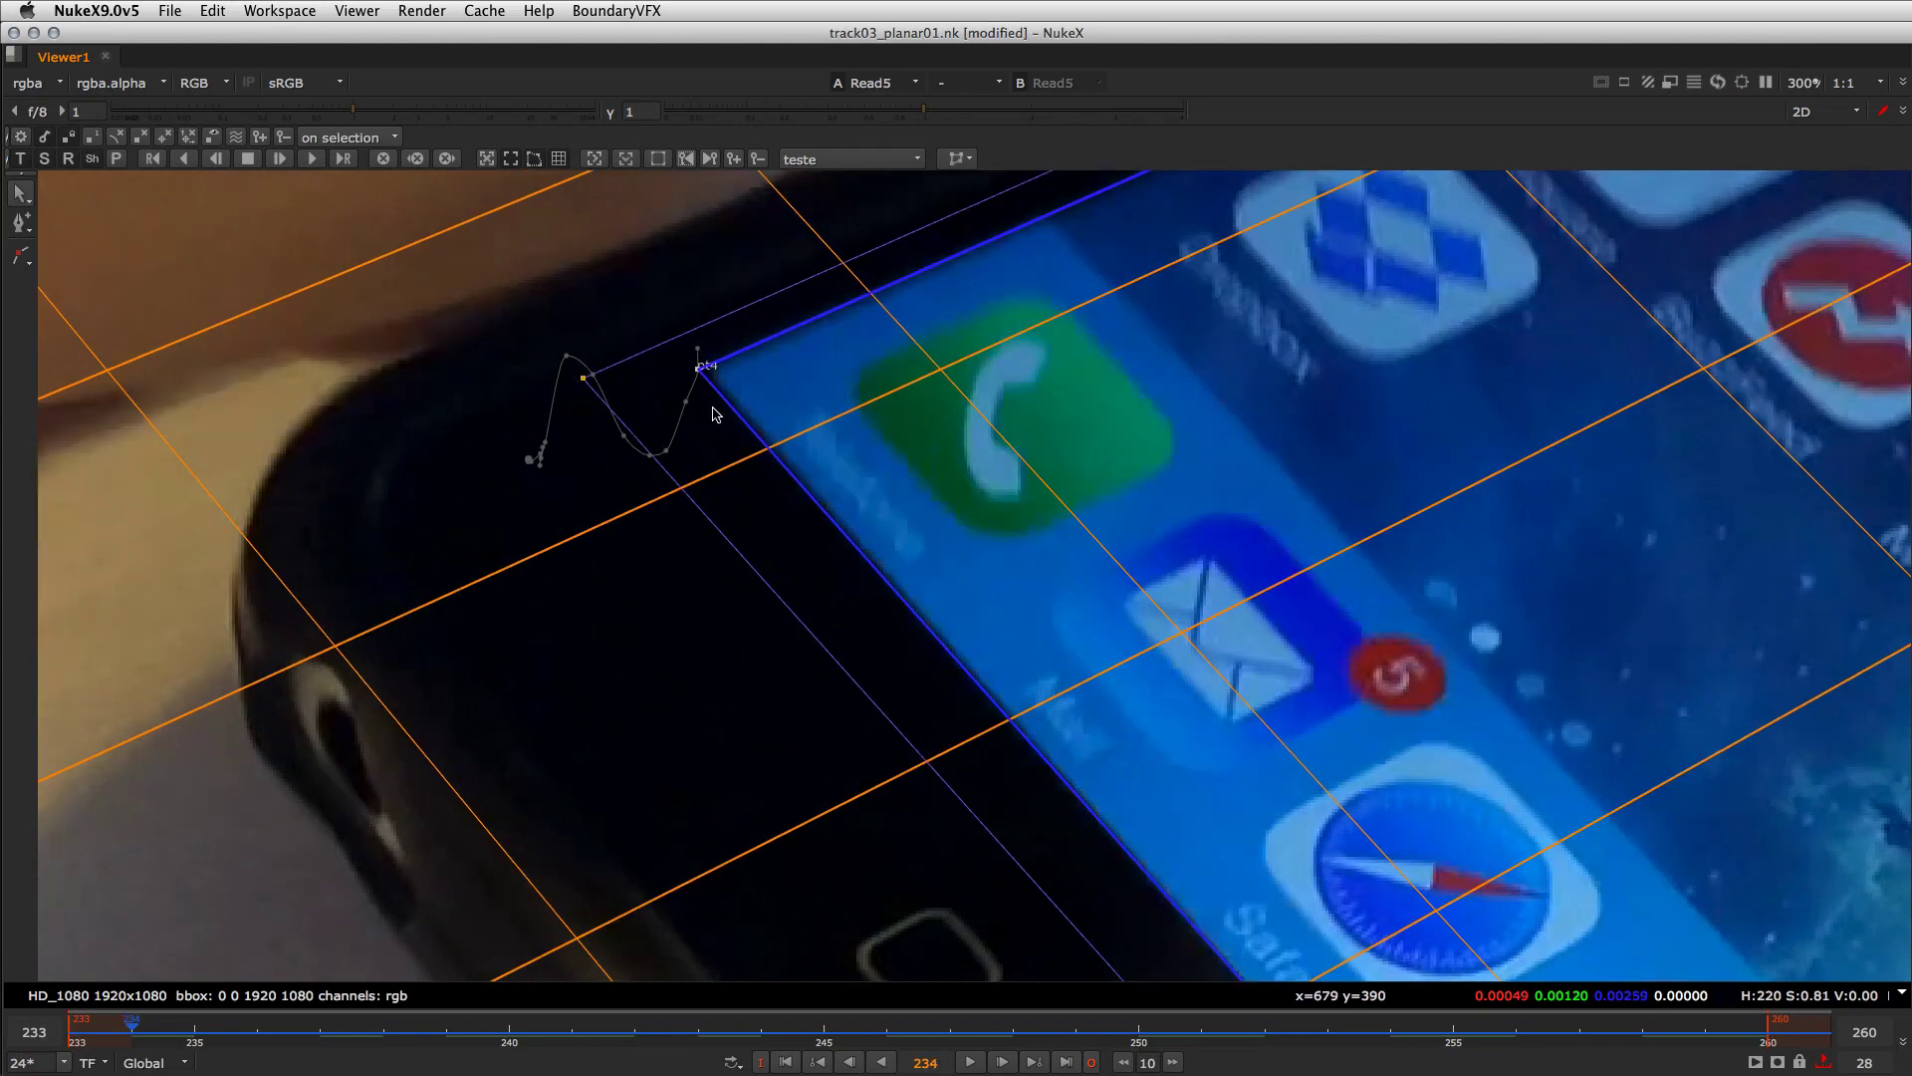
{"action": "key", "text": "Left"}
{"action": "key", "text": "Right"}
{"action": "key", "text": "Left"}
{"action": "left_click_drag", "start_coordinate": [698, 371], "coordinate": [682, 450]}
{"action": "key", "text": "Right"}
{"action": "key", "text": "Right"}
{"action": "key", "text": "Right"}
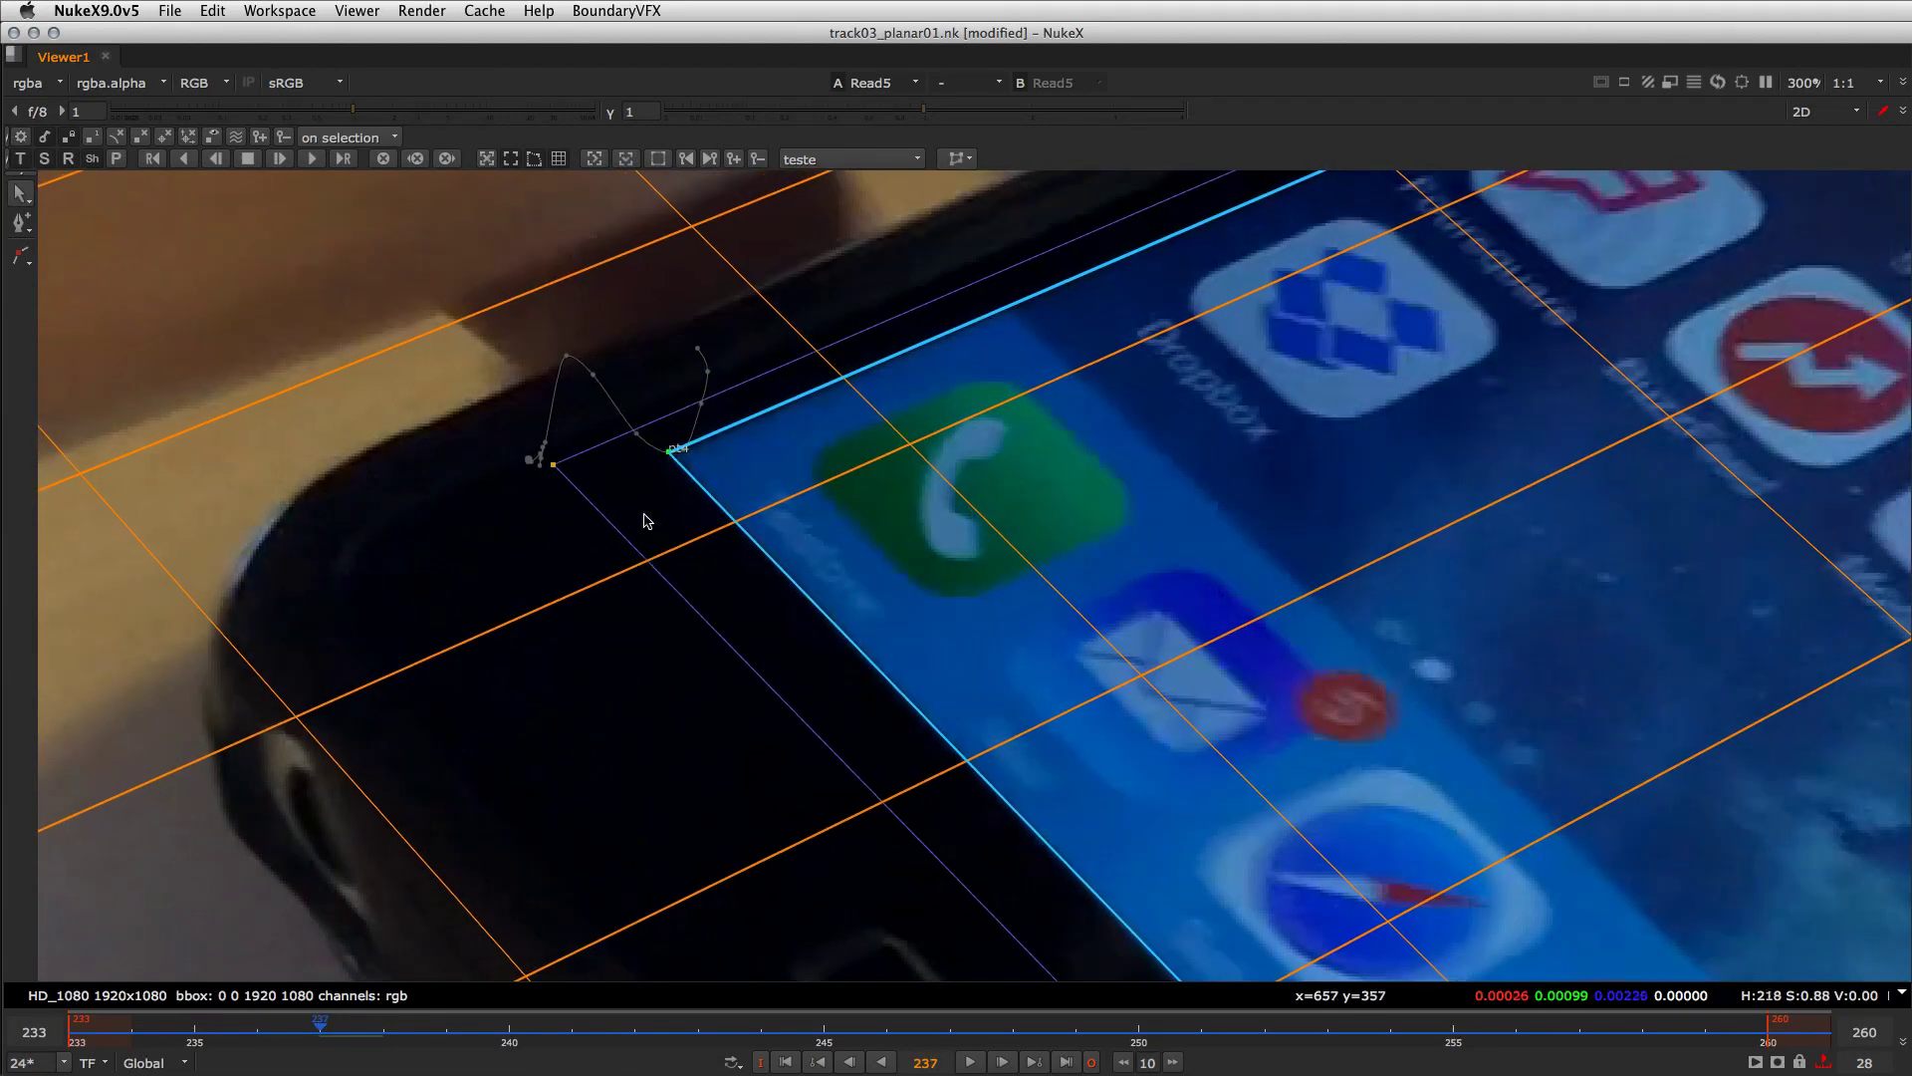
- Move the plane corner beside the Telefone icon onto the blurred screen corner at frames 238 and 239
{"action": "key", "text": "Right"}
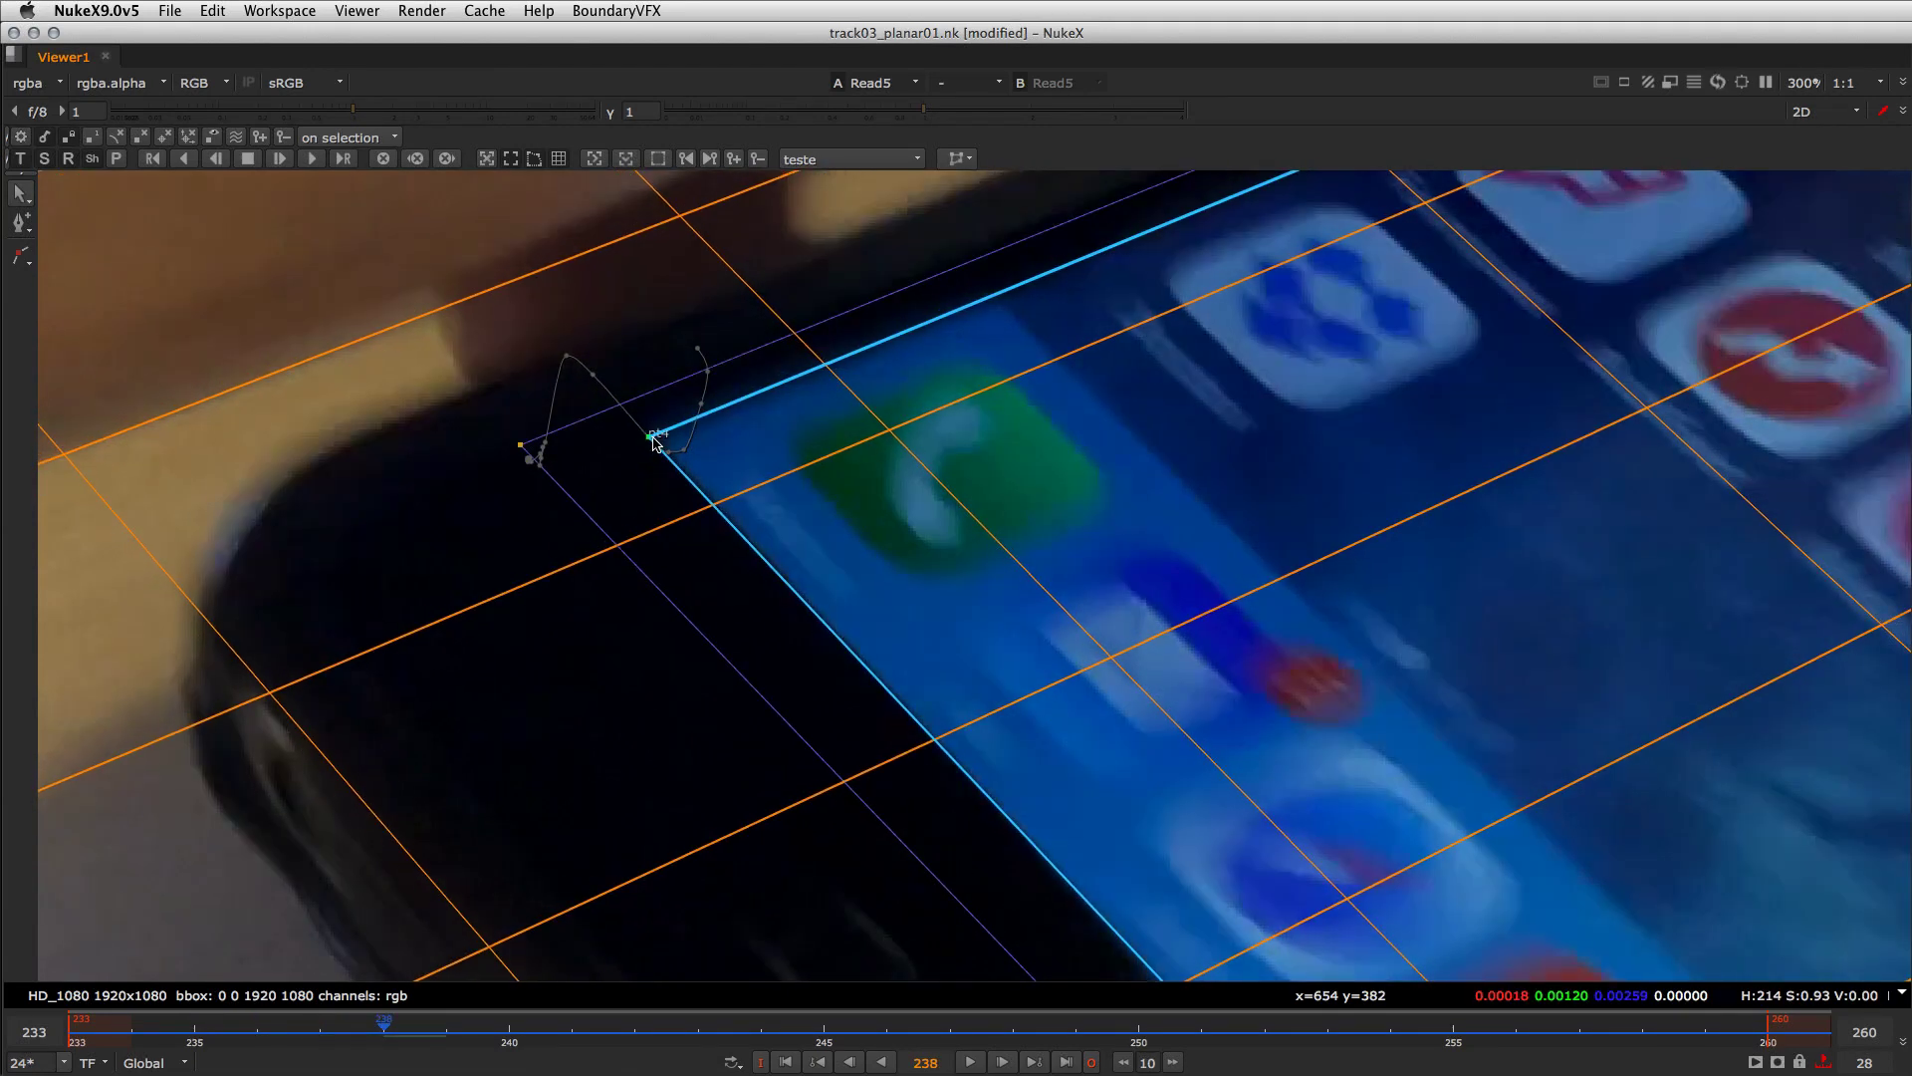
{"action": "key", "text": "Right"}
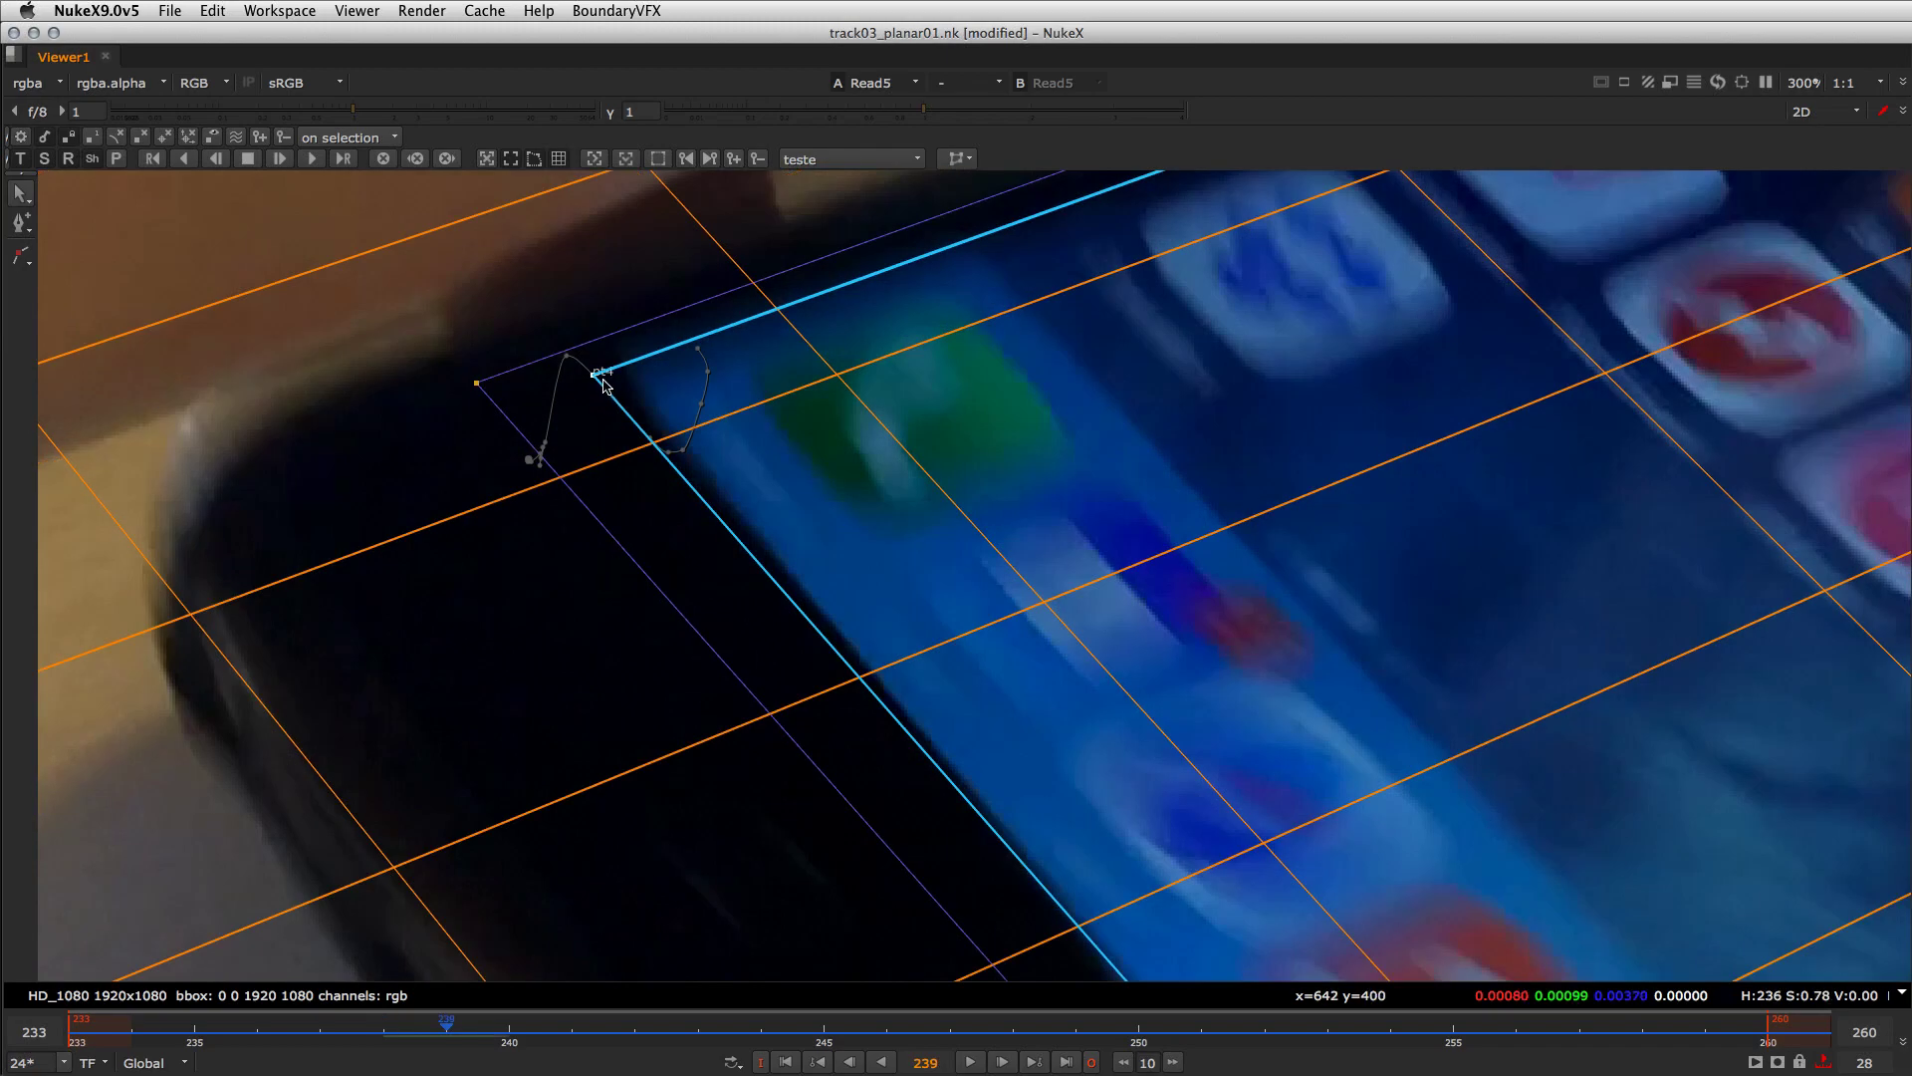
{"action": "left_click_drag", "start_coordinate": [604, 383], "coordinate": [620, 389]}
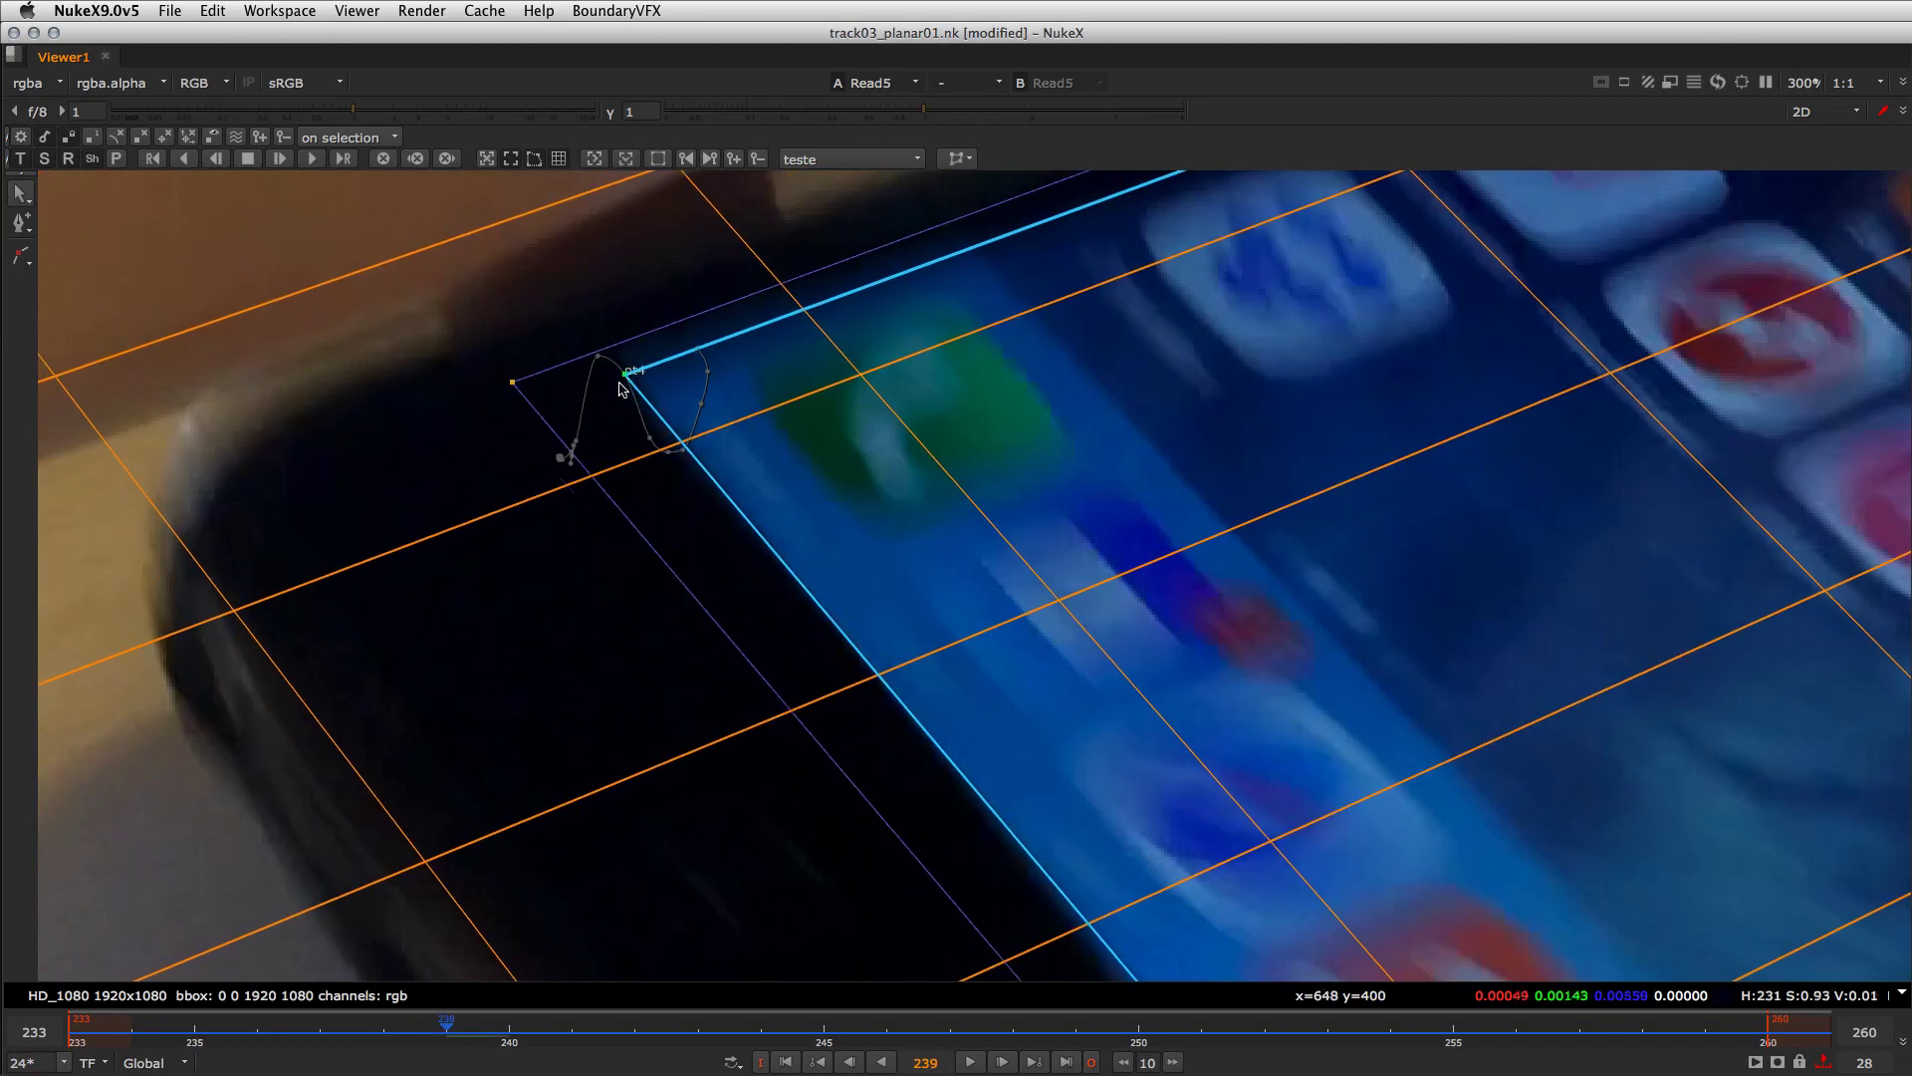
{"action": "key", "text": "Right"}
{"action": "key", "text": "Right"}
{"action": "key", "text": "Right"}
{"action": "key", "text": "Right"}
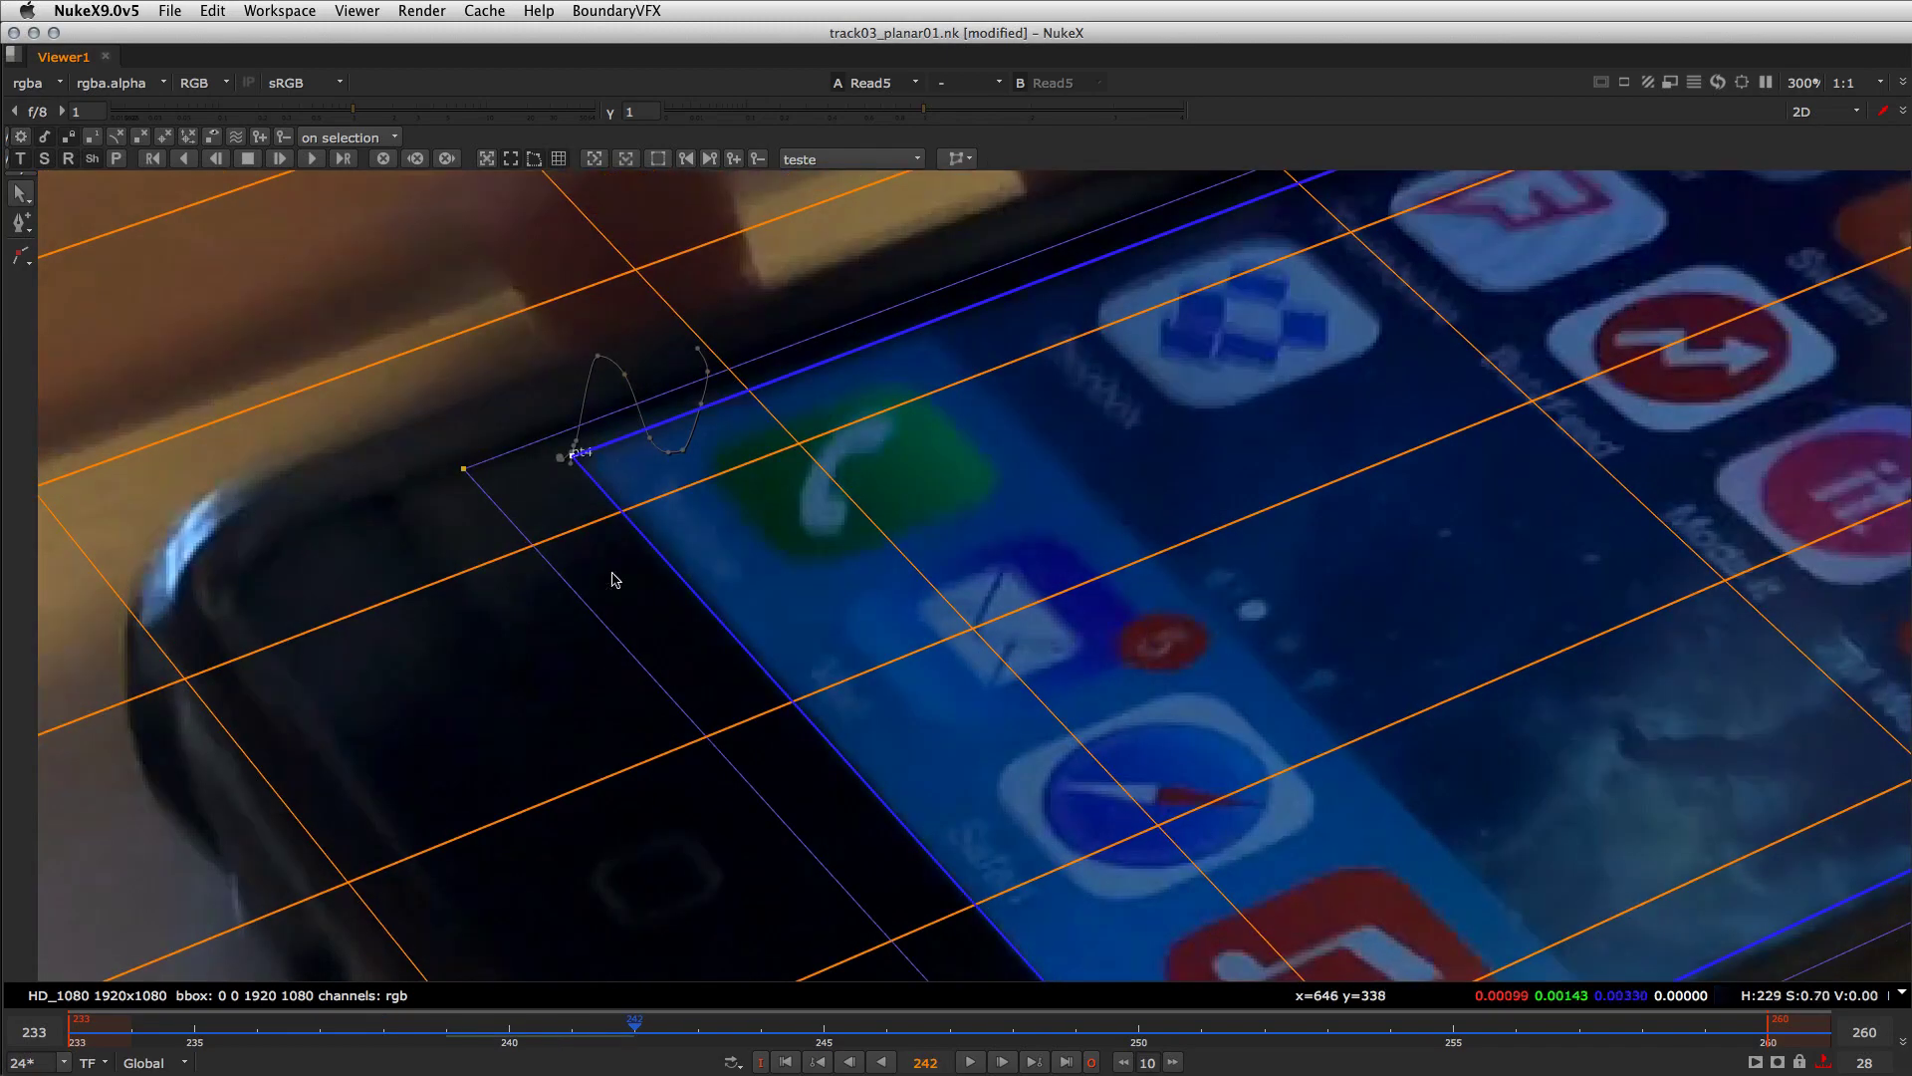
- Add another correction key and nudge the Telefone-side plane corner around frame 243, checking the fit forward to frame 253
{"action": "key", "text": "Left"}
{"action": "left_click", "coordinate": [730, 160]}
{"action": "key", "text": "Right"}
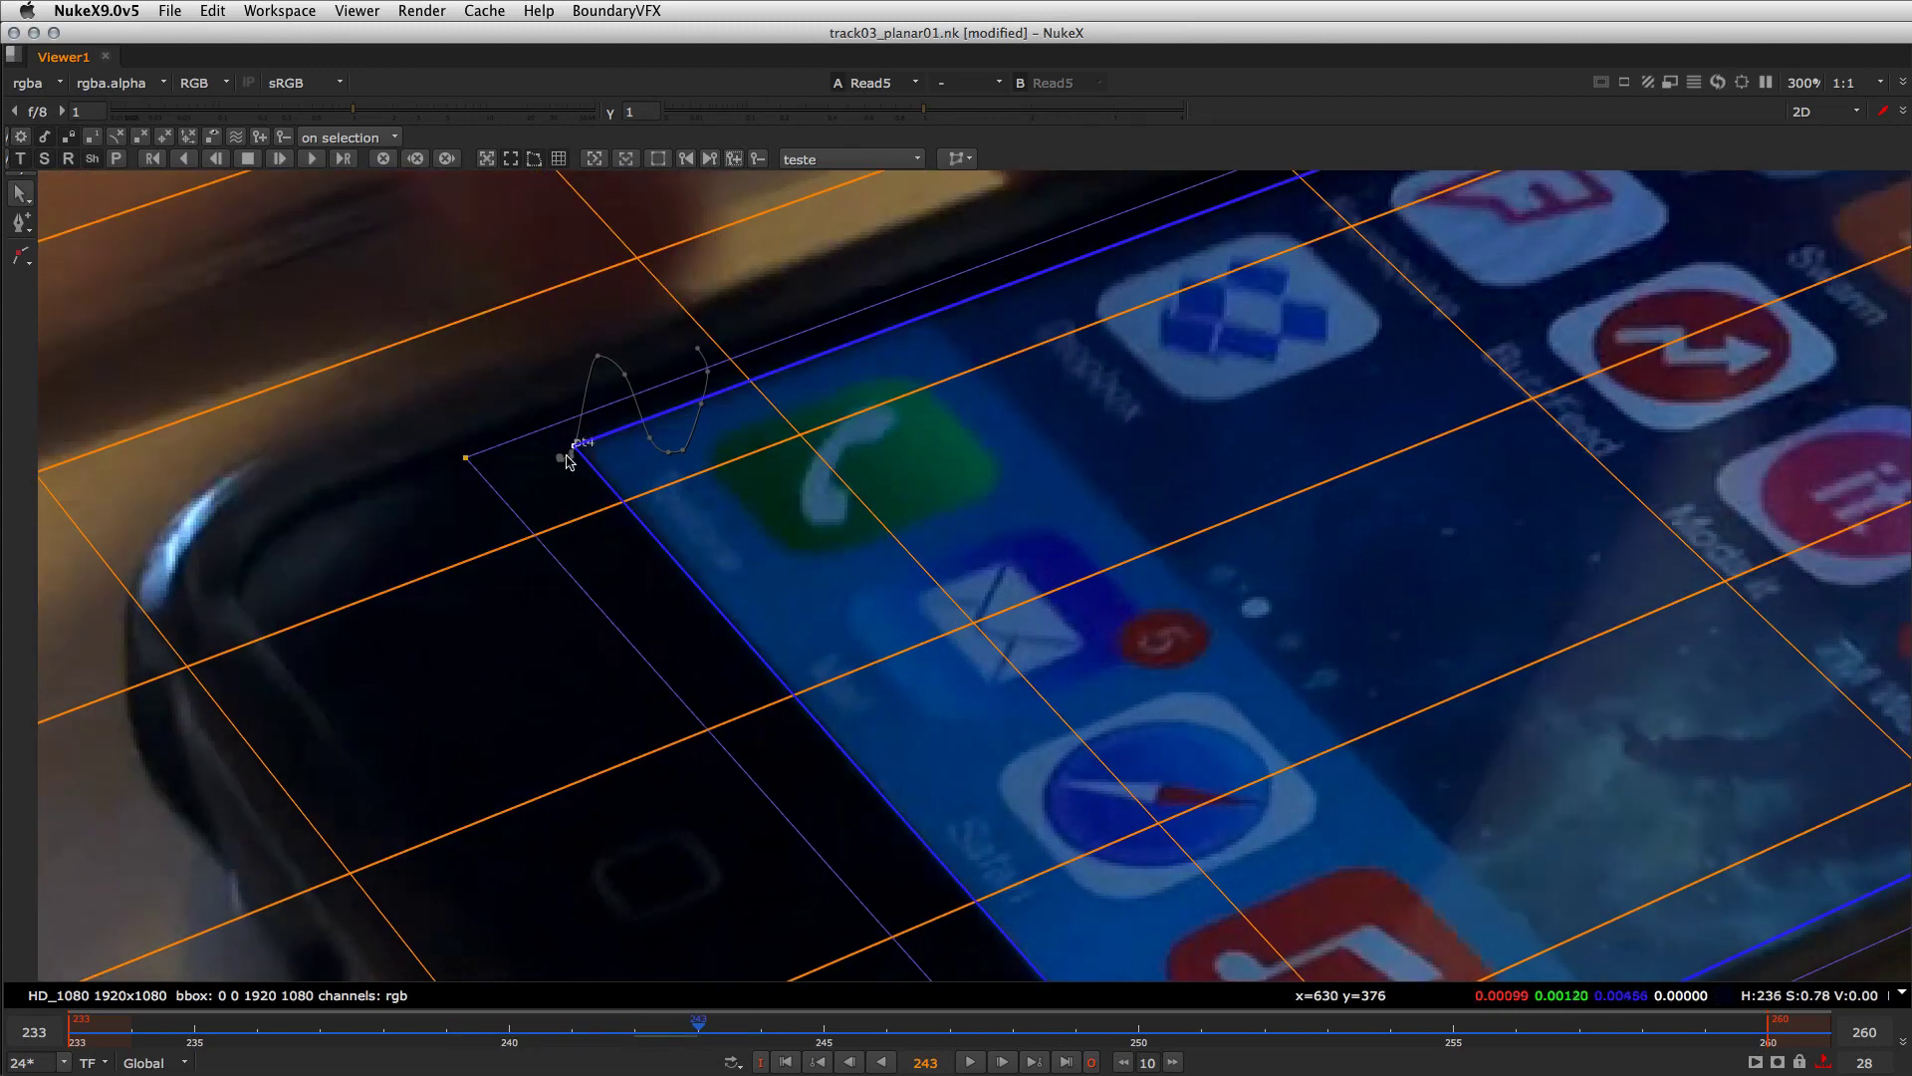
{"action": "left_click_drag", "start_coordinate": [573, 452], "coordinate": [580, 448]}
{"action": "key", "text": "Right"}
{"action": "key", "text": "Right"}
{"action": "key", "text": "Right"}
{"action": "key", "text": "Right"}
{"action": "key", "text": "Right"}
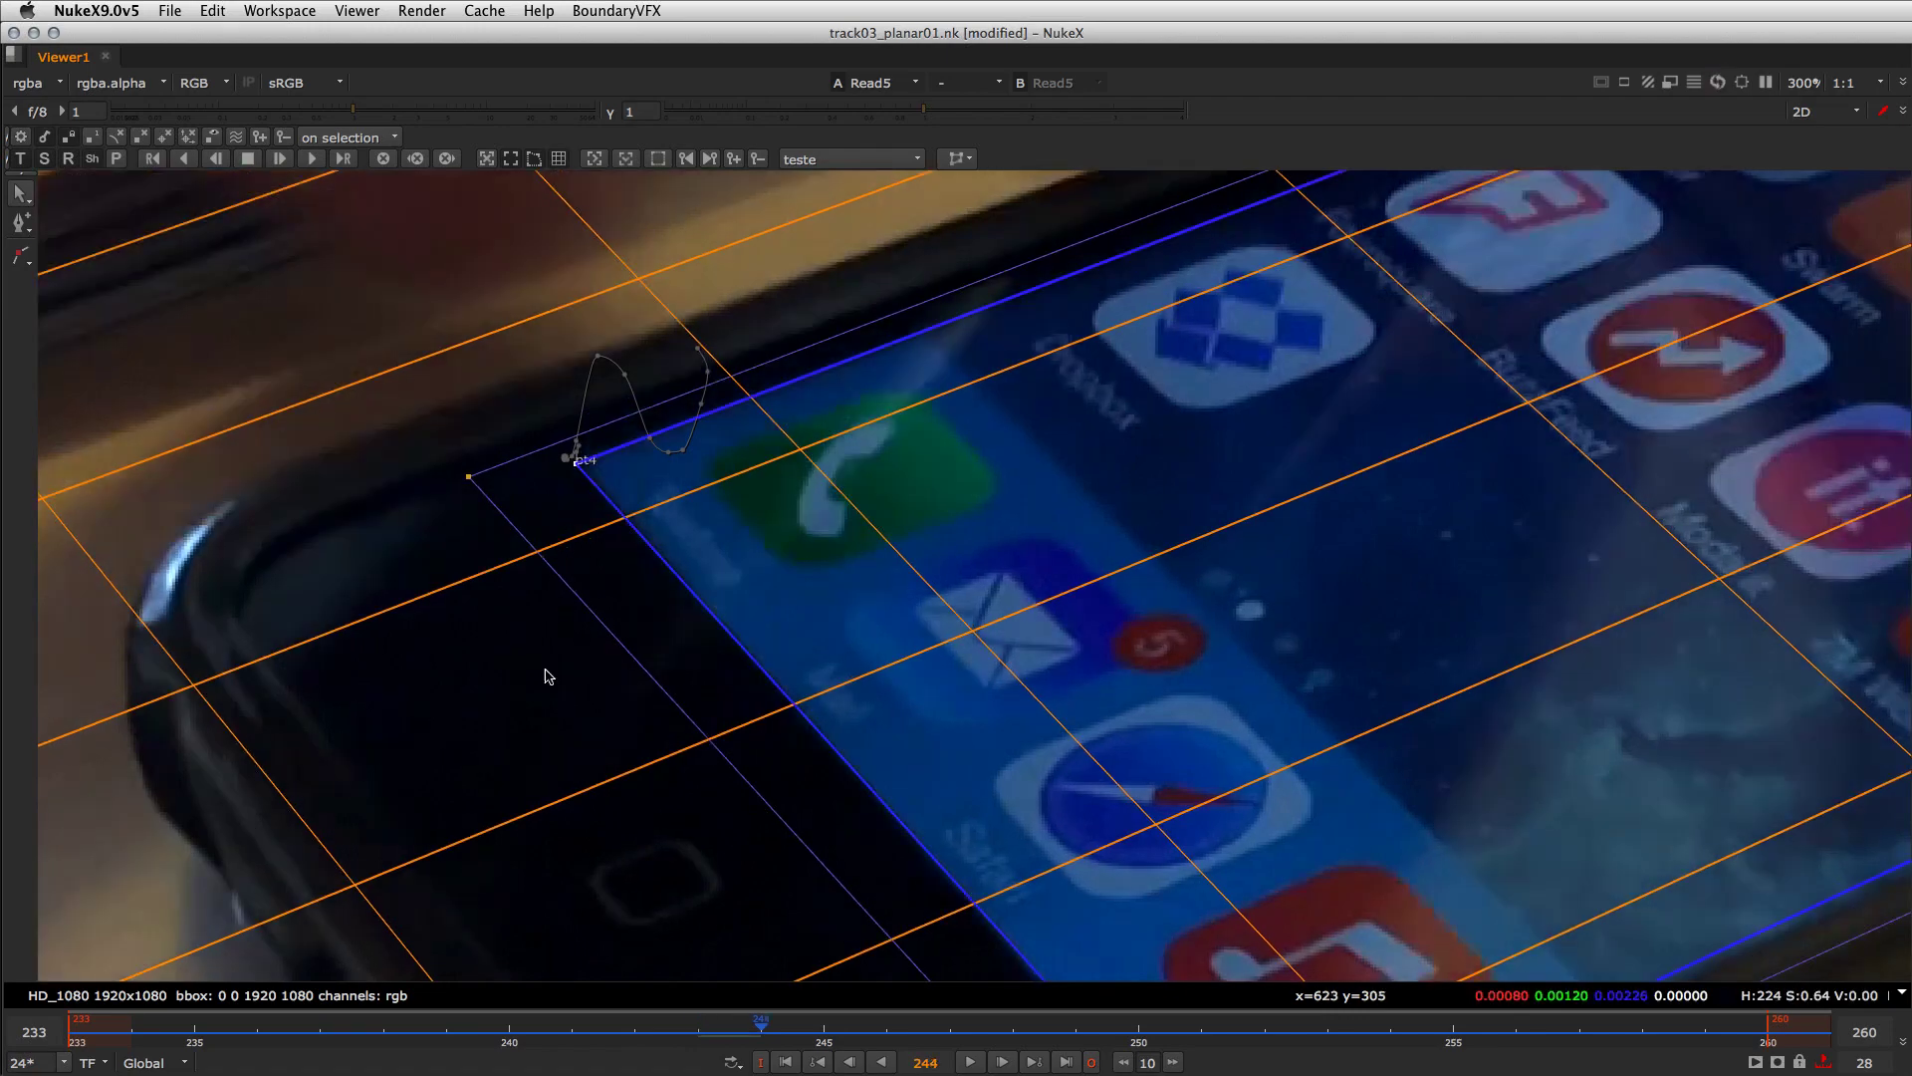
{"action": "key", "text": "Right"}
{"action": "key", "text": "Right"}
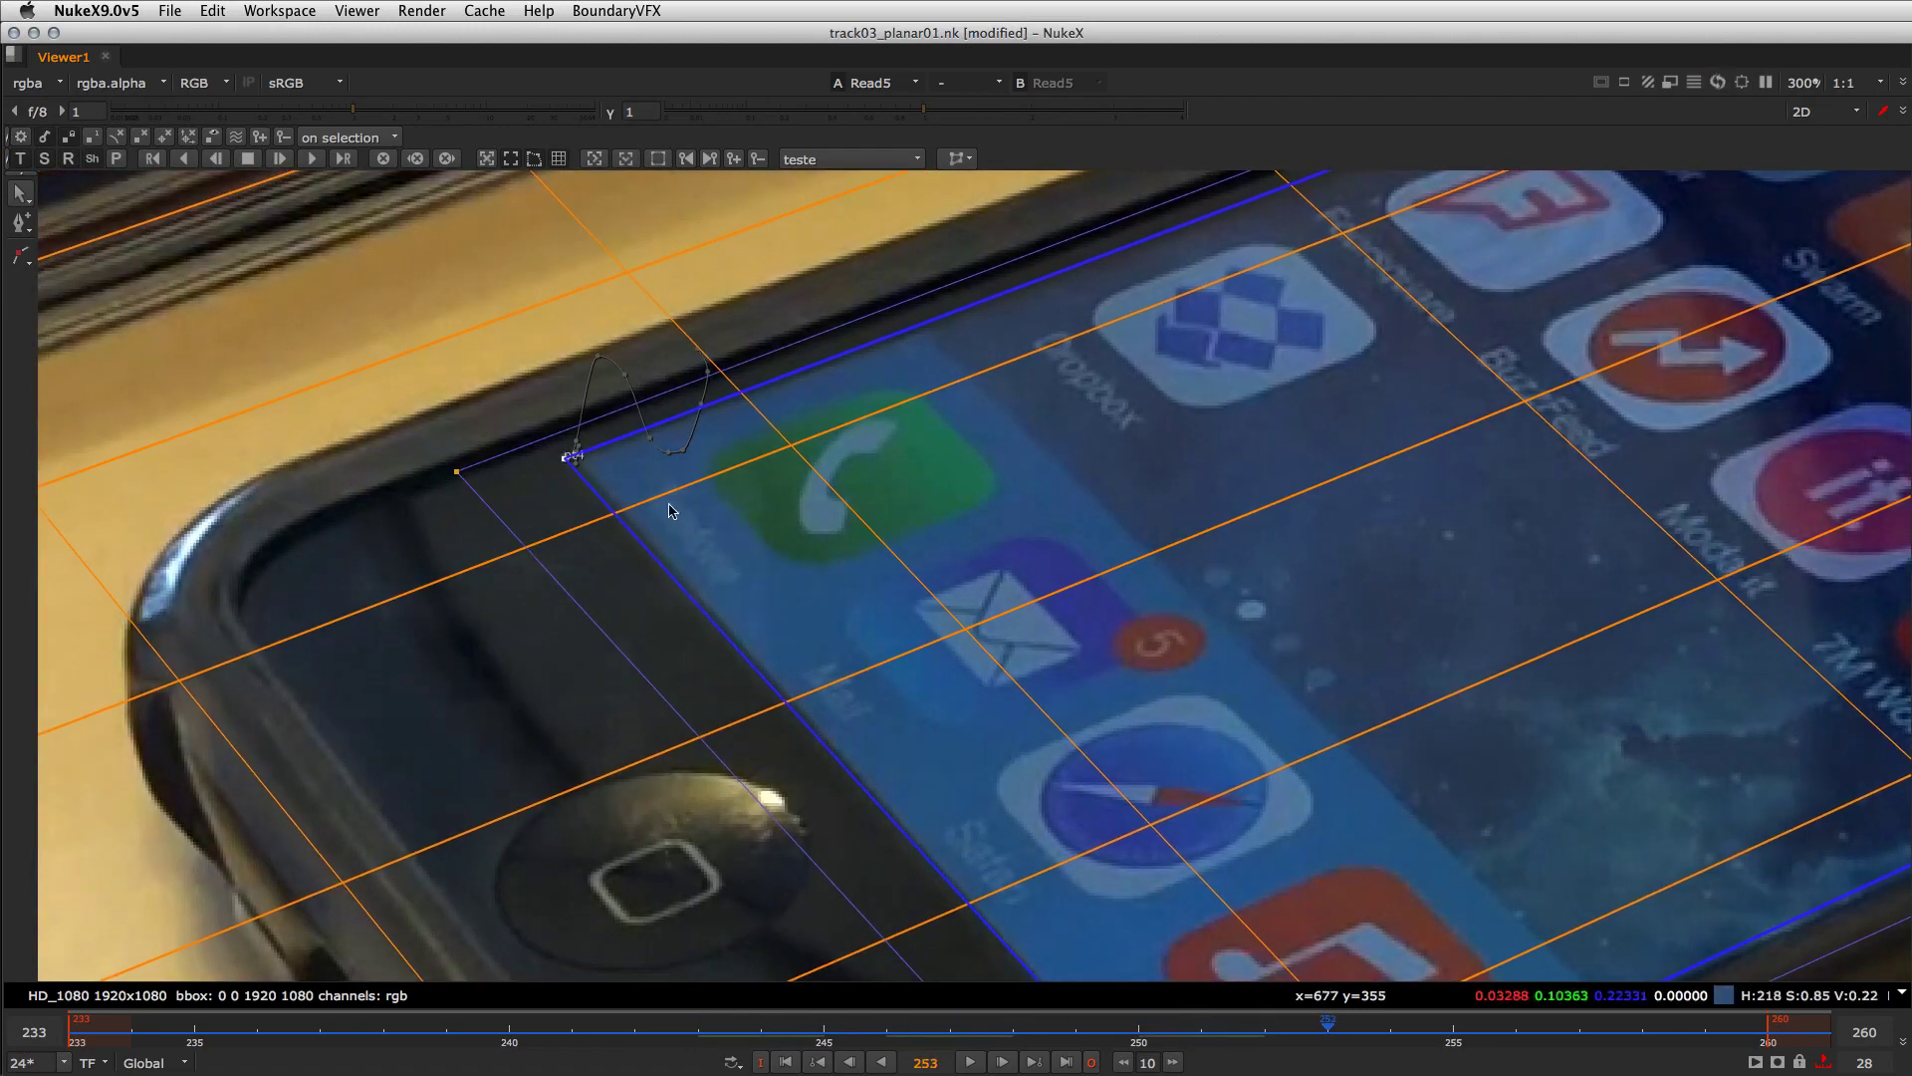
- Nudge the plane corner beside the Telefone icon onto the screen corner at frame 246
{"action": "key", "text": "Left"}
{"action": "key", "text": "Left"}
{"action": "key", "text": "Left"}
{"action": "key", "text": "Left"}
{"action": "key", "text": "Left"}
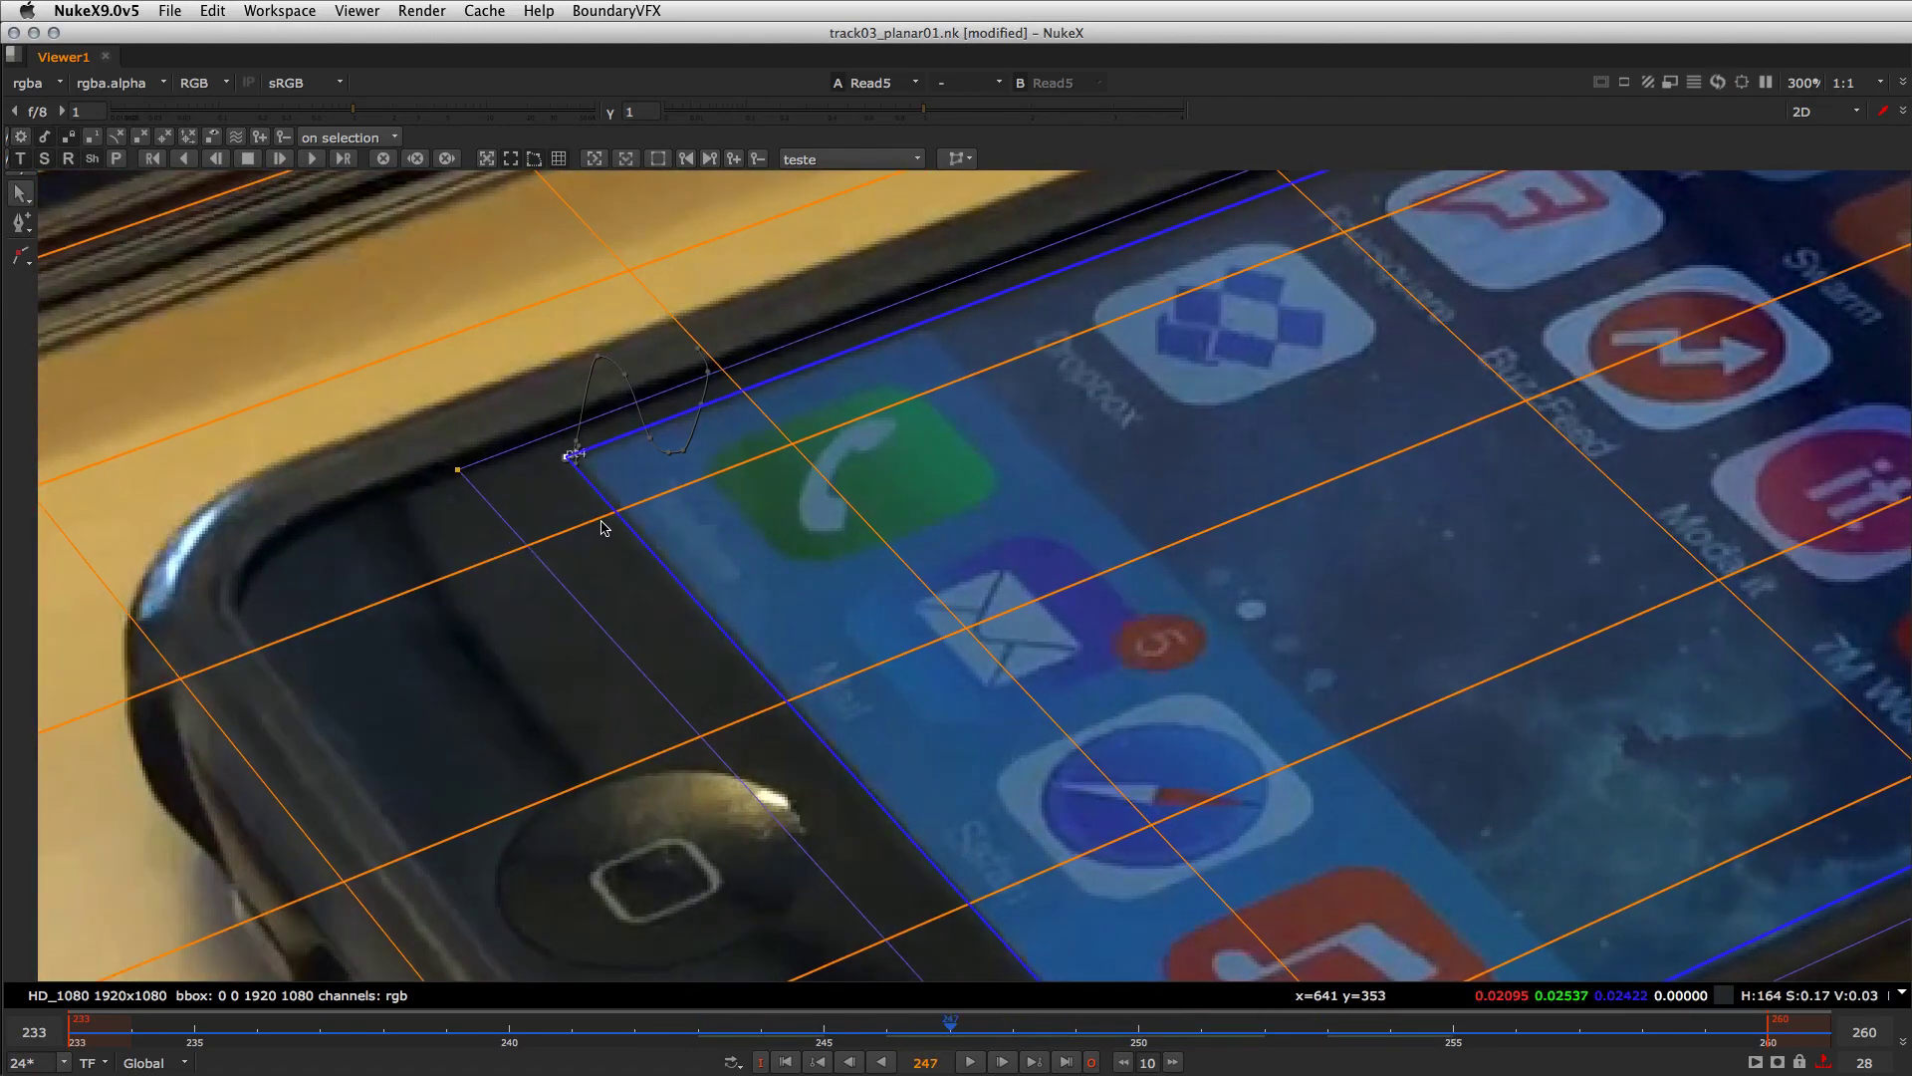
{"action": "key", "text": "Right"}
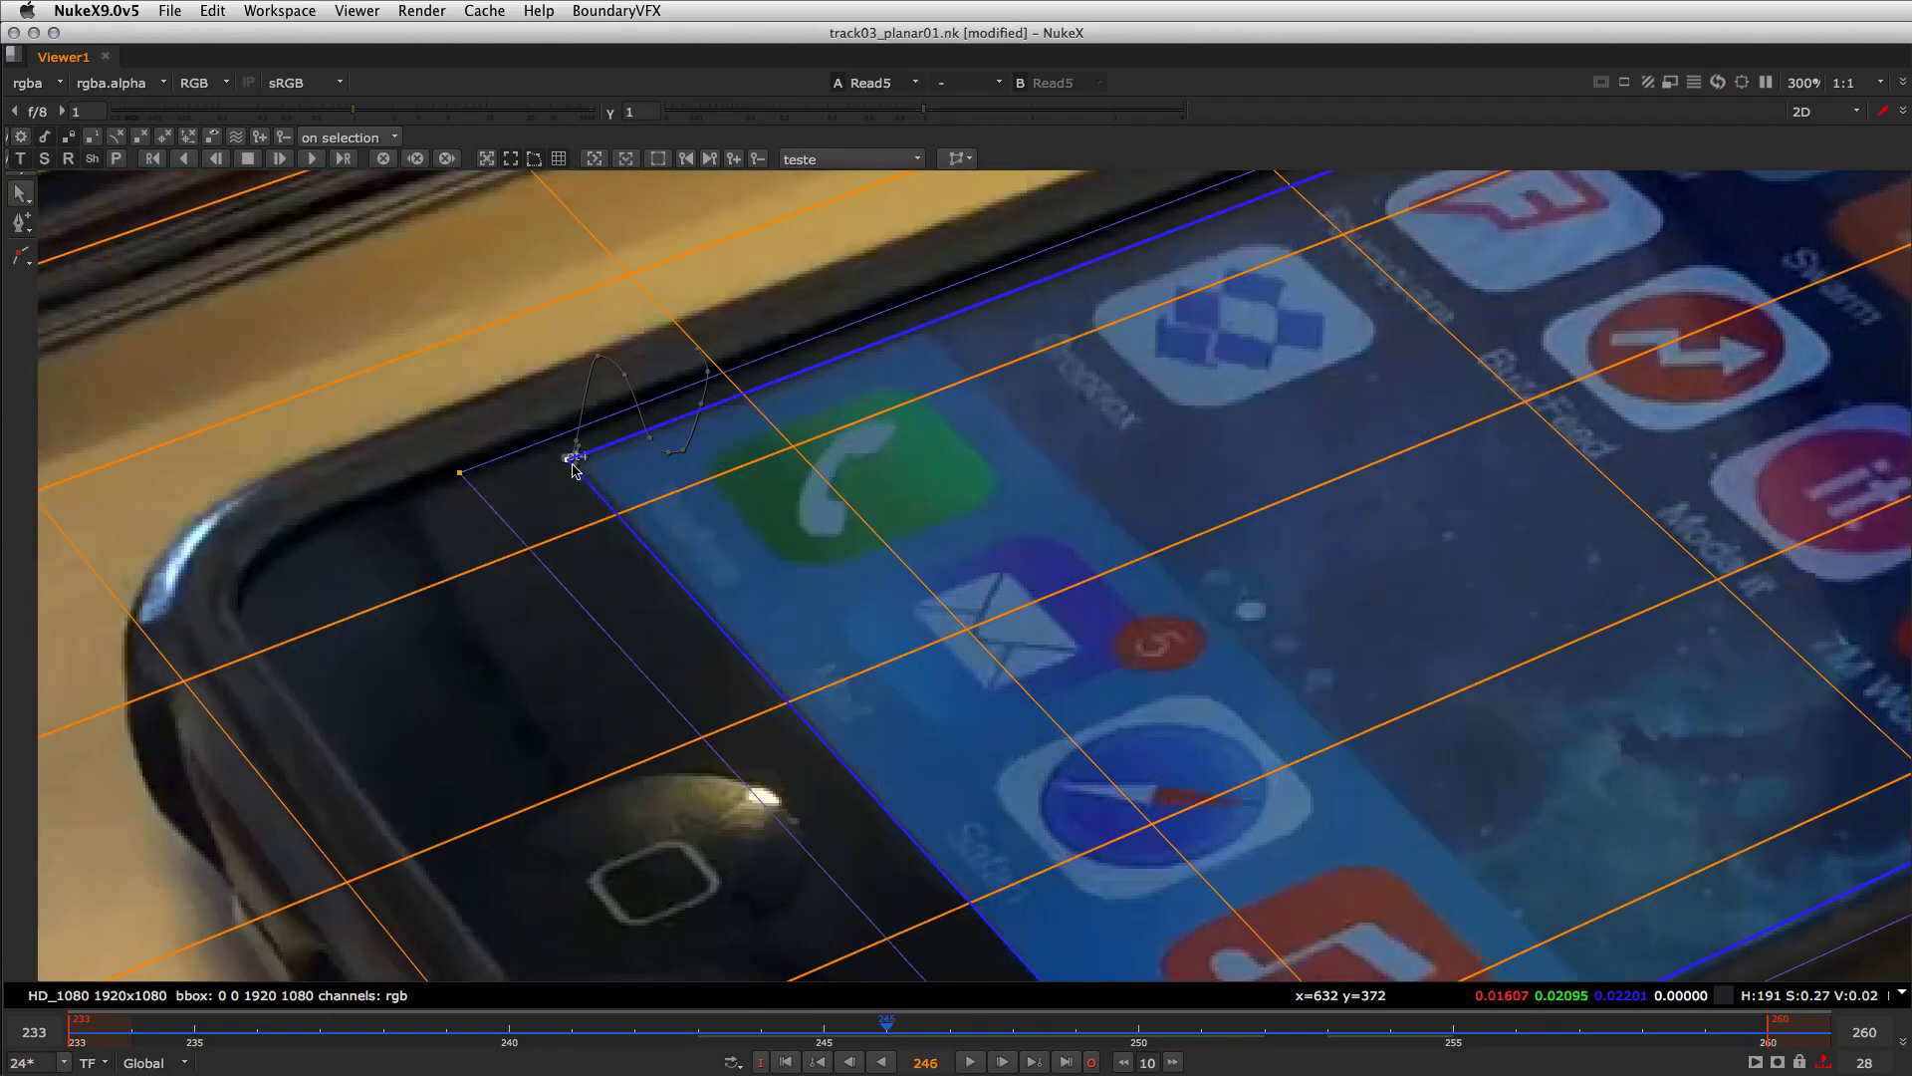
{"action": "left_click", "coordinate": [576, 468]}
{"action": "key", "text": "Left"}
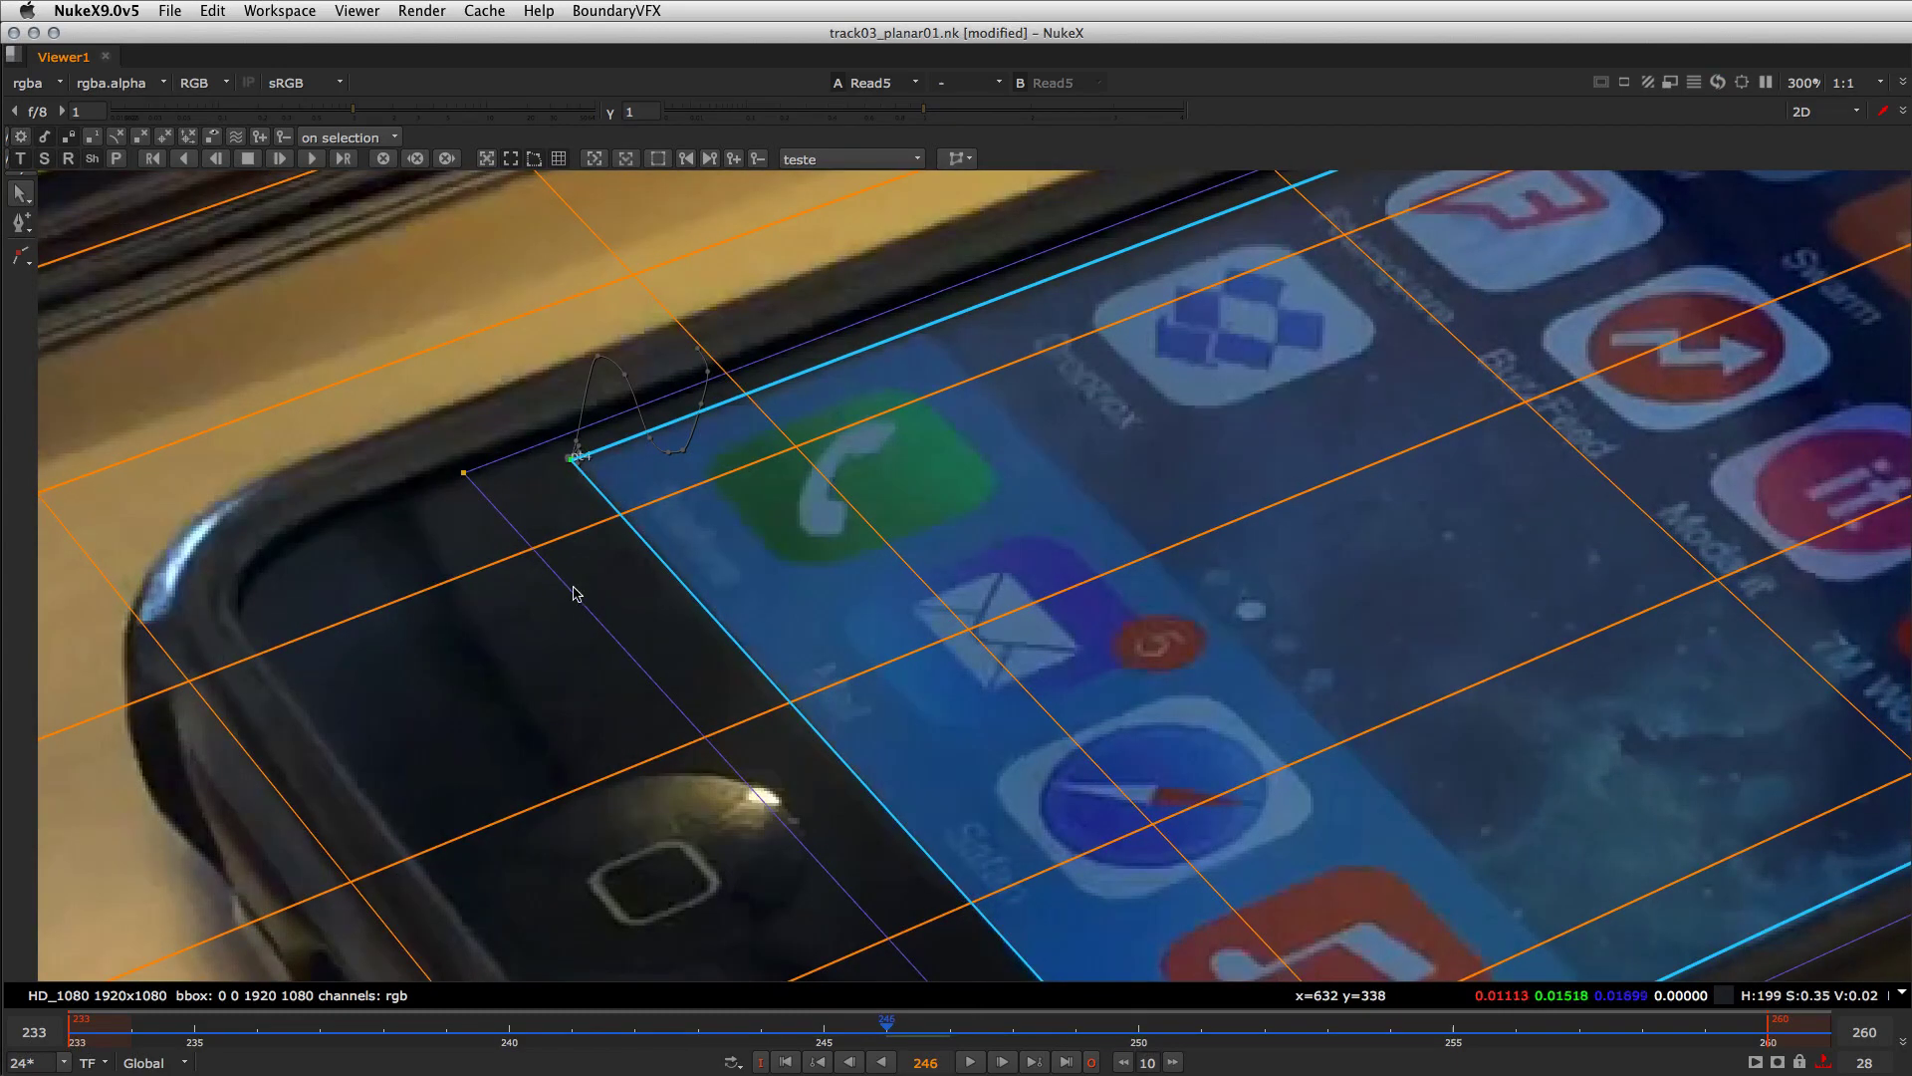
{"action": "left_click", "coordinate": [573, 603]}
- Check the Telefone-side plane corner against the screen corner frame by frame from 246 to the end of the shot
{"action": "key", "text": "Right"}
{"action": "key", "text": "Right"}
{"action": "key", "text": "Right"}
{"action": "key", "text": "Right"}
{"action": "key", "text": "Right"}
{"action": "key", "text": "Right"}
{"action": "key", "text": "Right"}
{"action": "key", "text": "Right"}
{"action": "key", "text": "Right"}
{"action": "key", "text": "Right"}
{"action": "key", "text": "Right"}
{"action": "key", "text": "Right"}
{"action": "key", "text": "Right"}
{"action": "key", "text": "Right"}
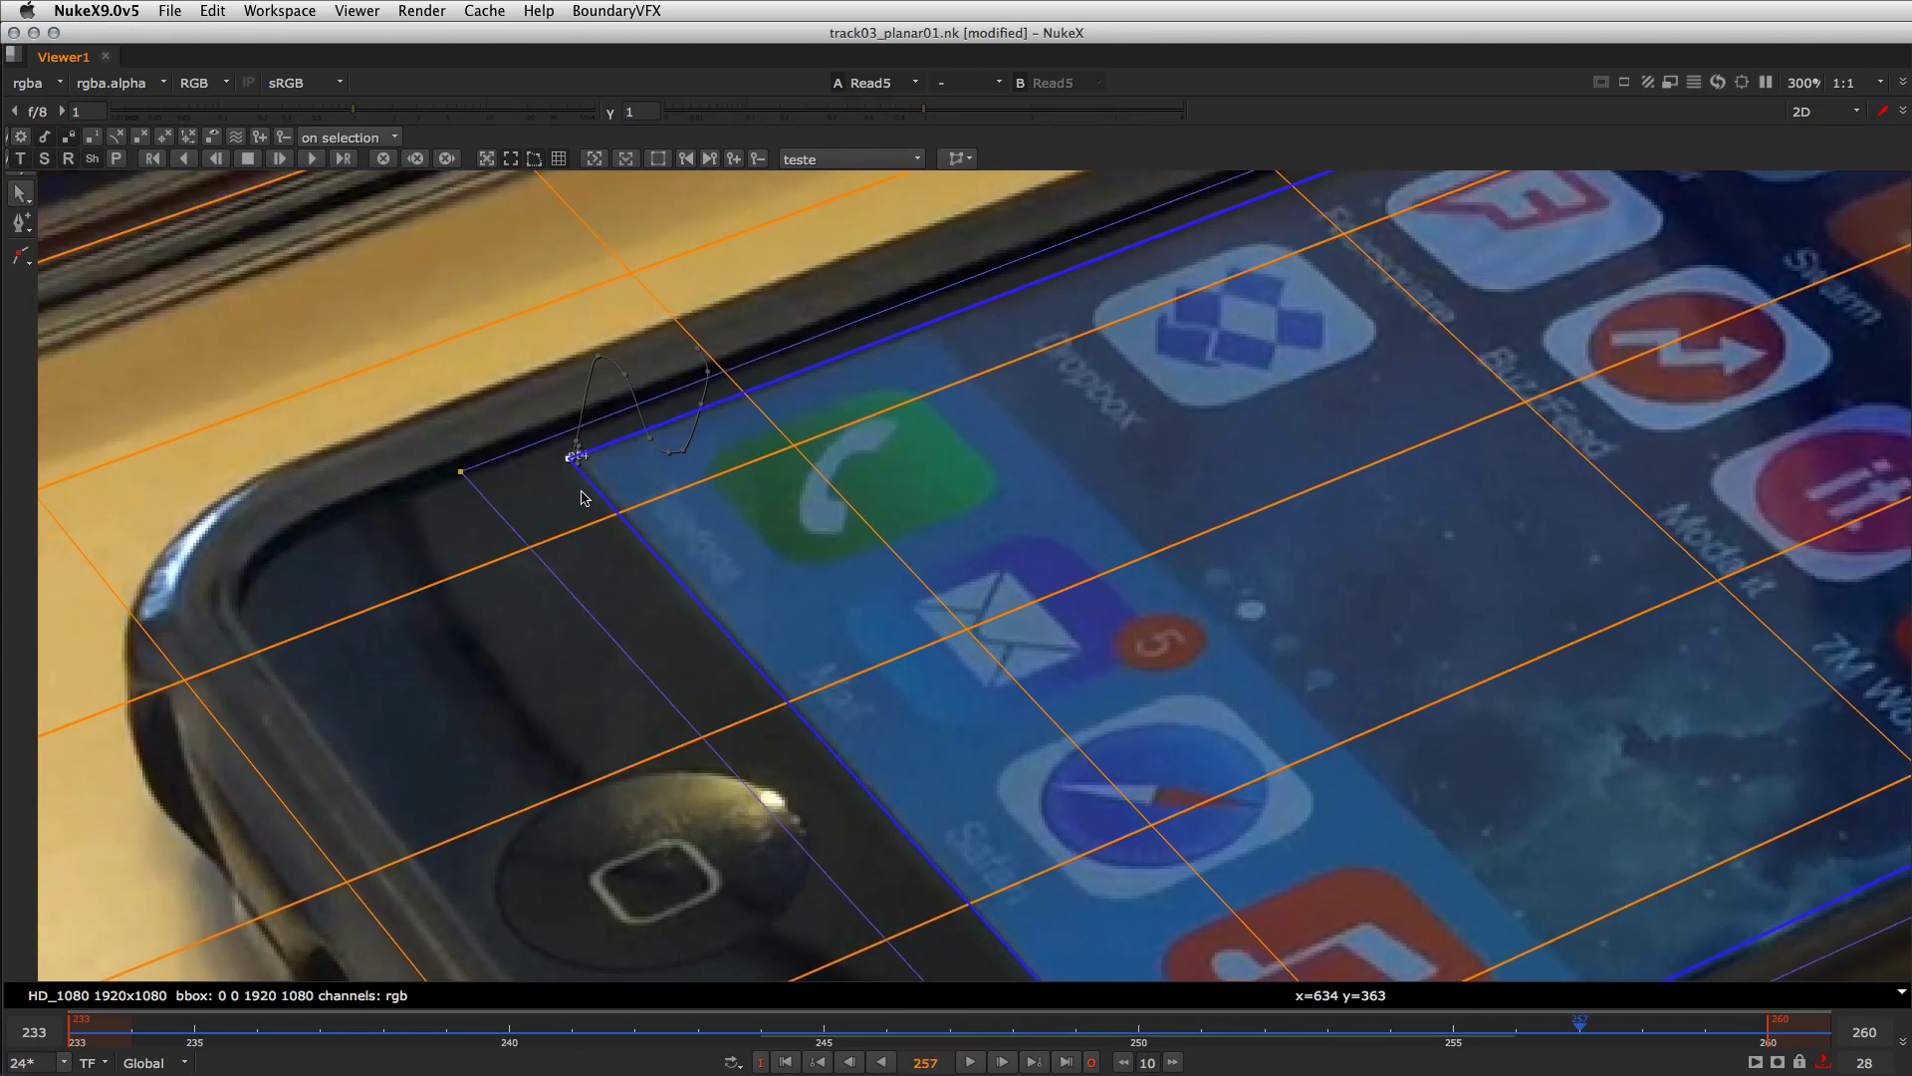
{"action": "key", "text": "Right"}
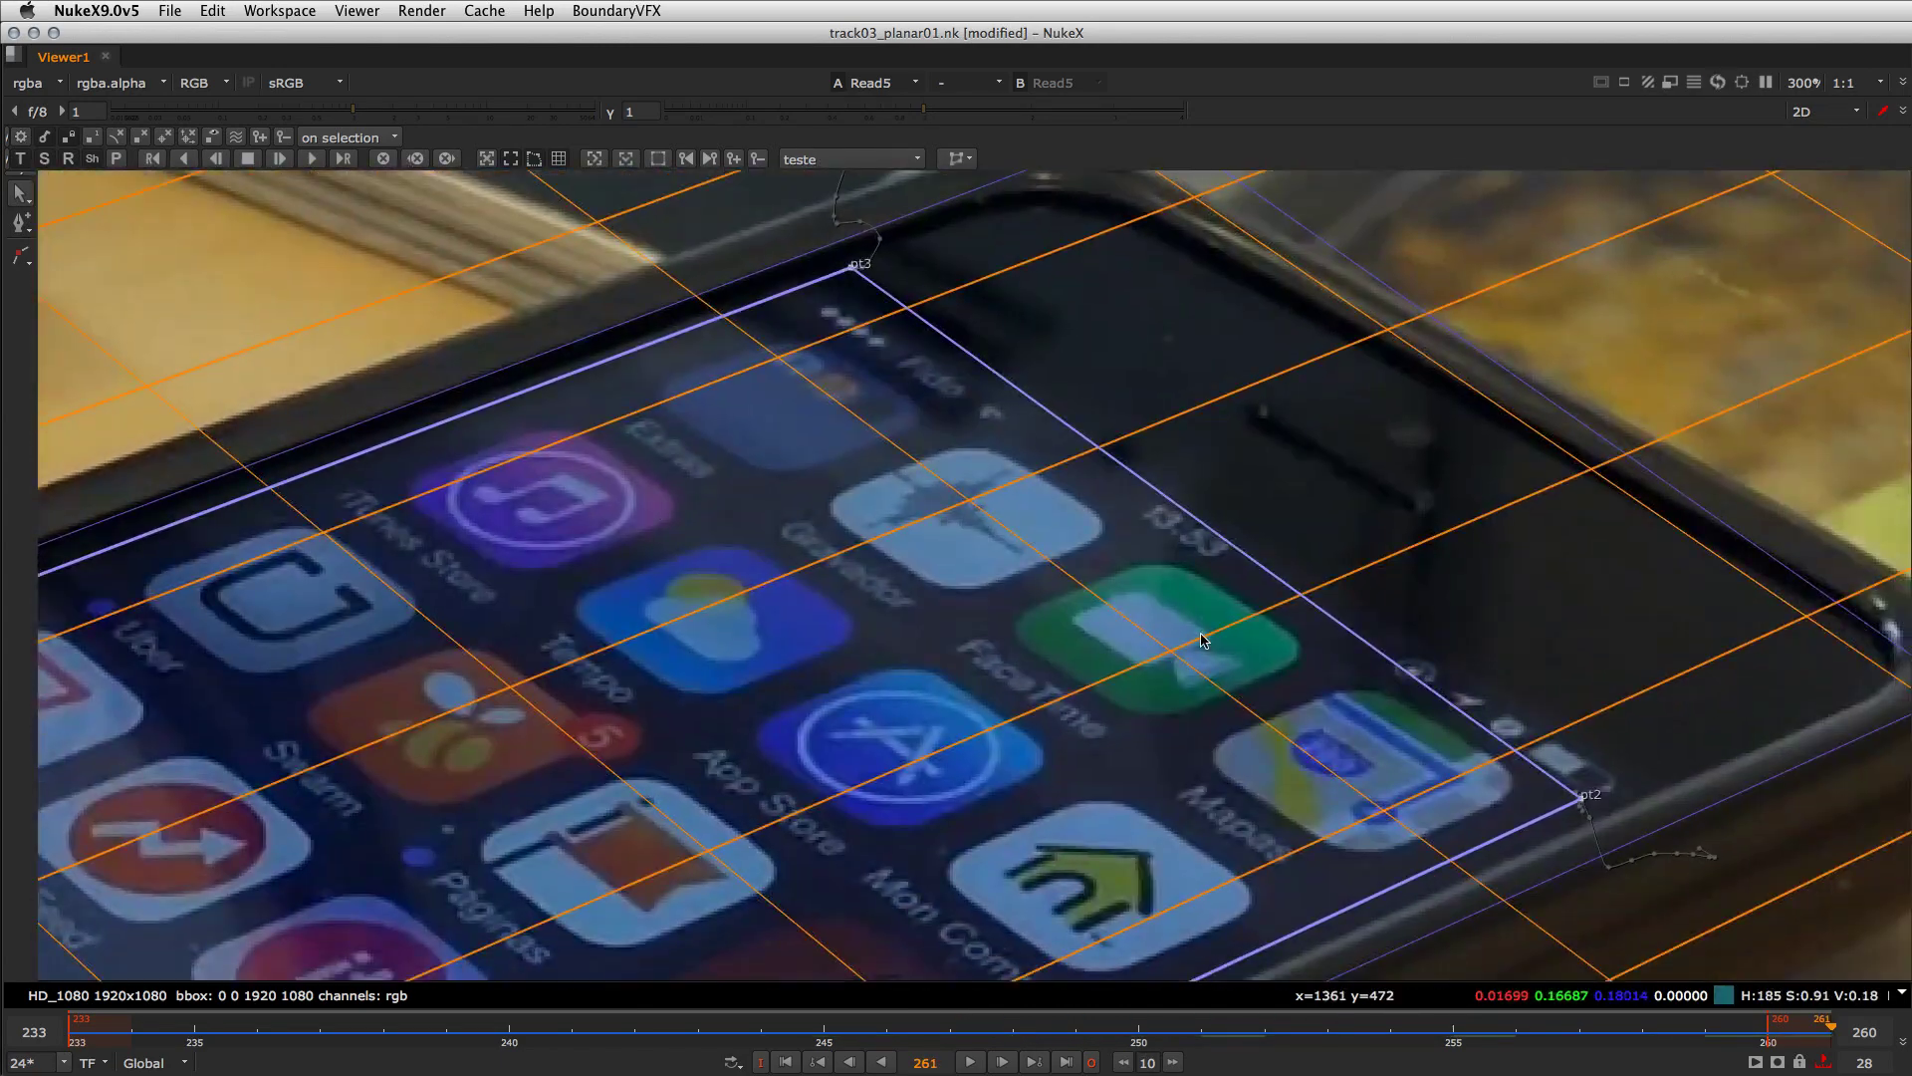
- Examine how corner pt2 follows the screen corner beside the Mapas icon over frames 234 to 237
{"action": "left_click_drag", "start_coordinate": [1219, 673], "coordinate": [971, 485]}
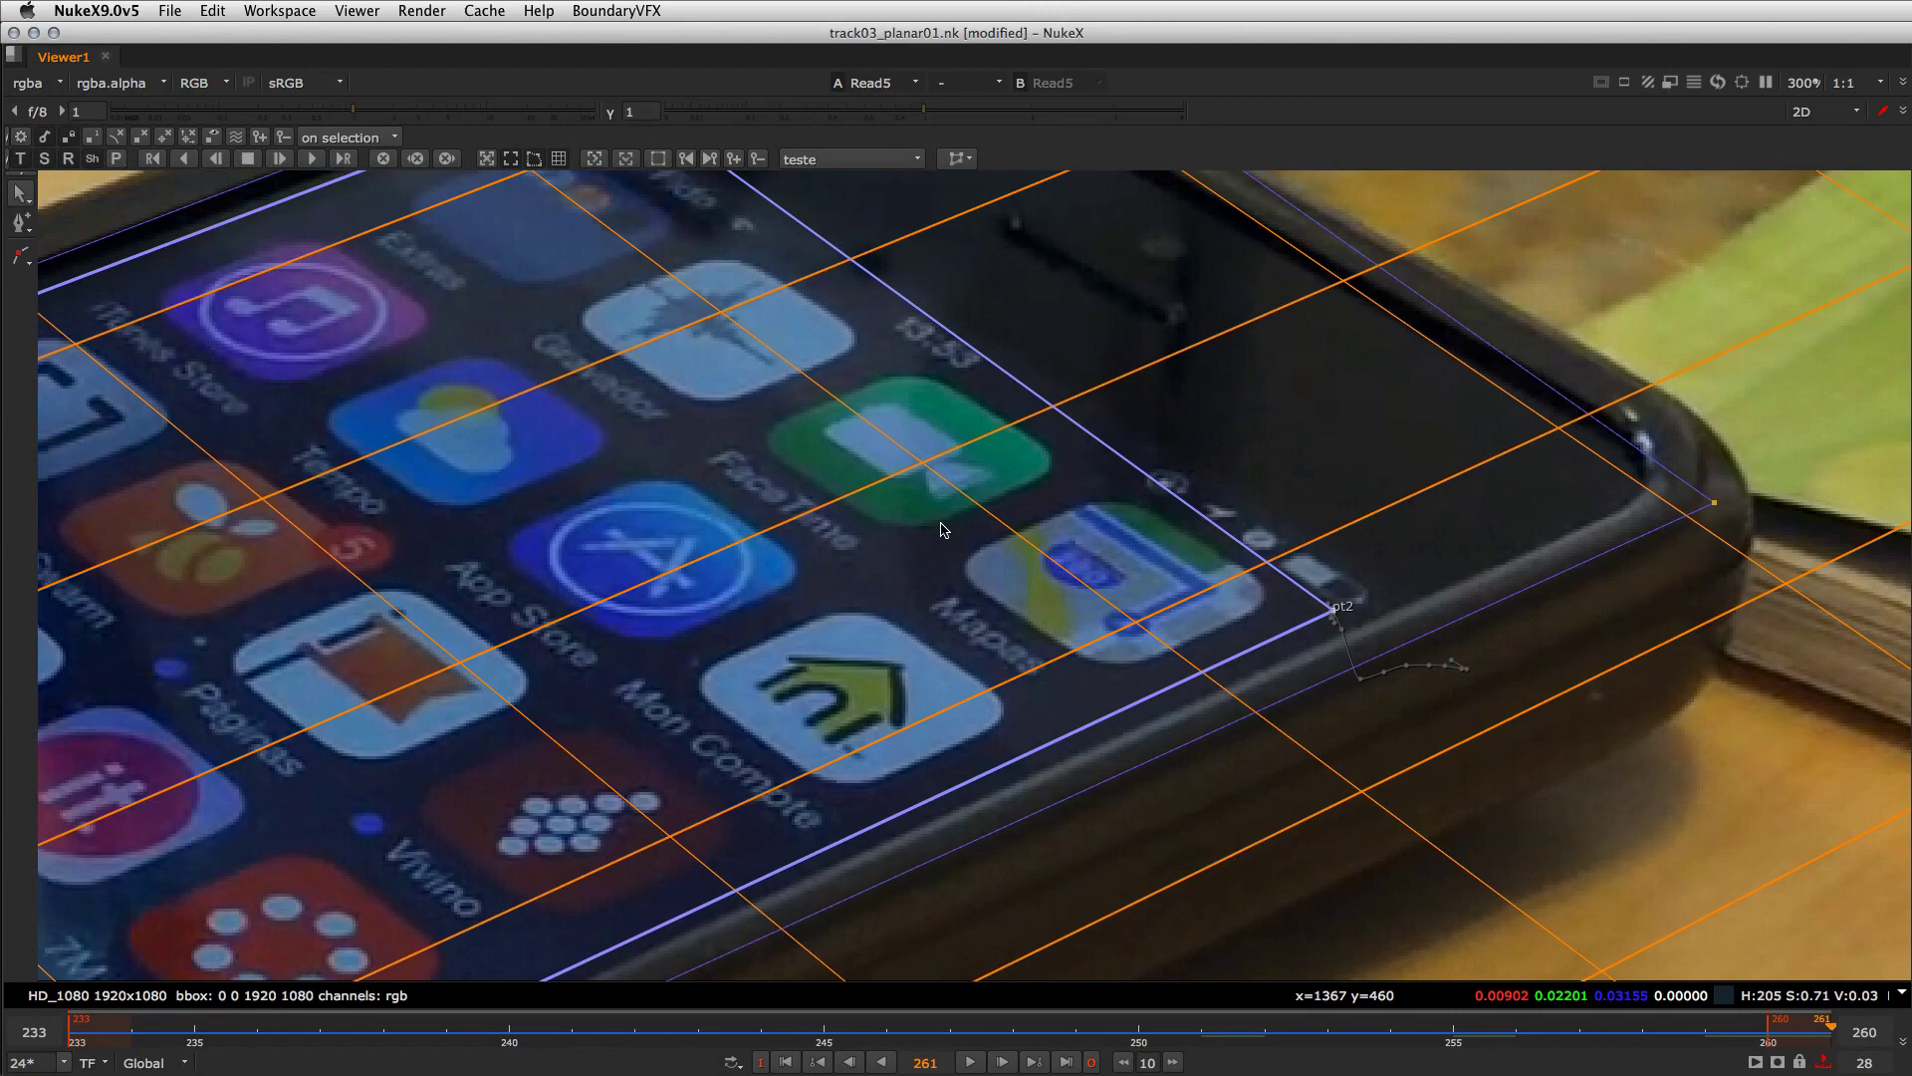
{"action": "left_click", "coordinate": [114, 1004]}
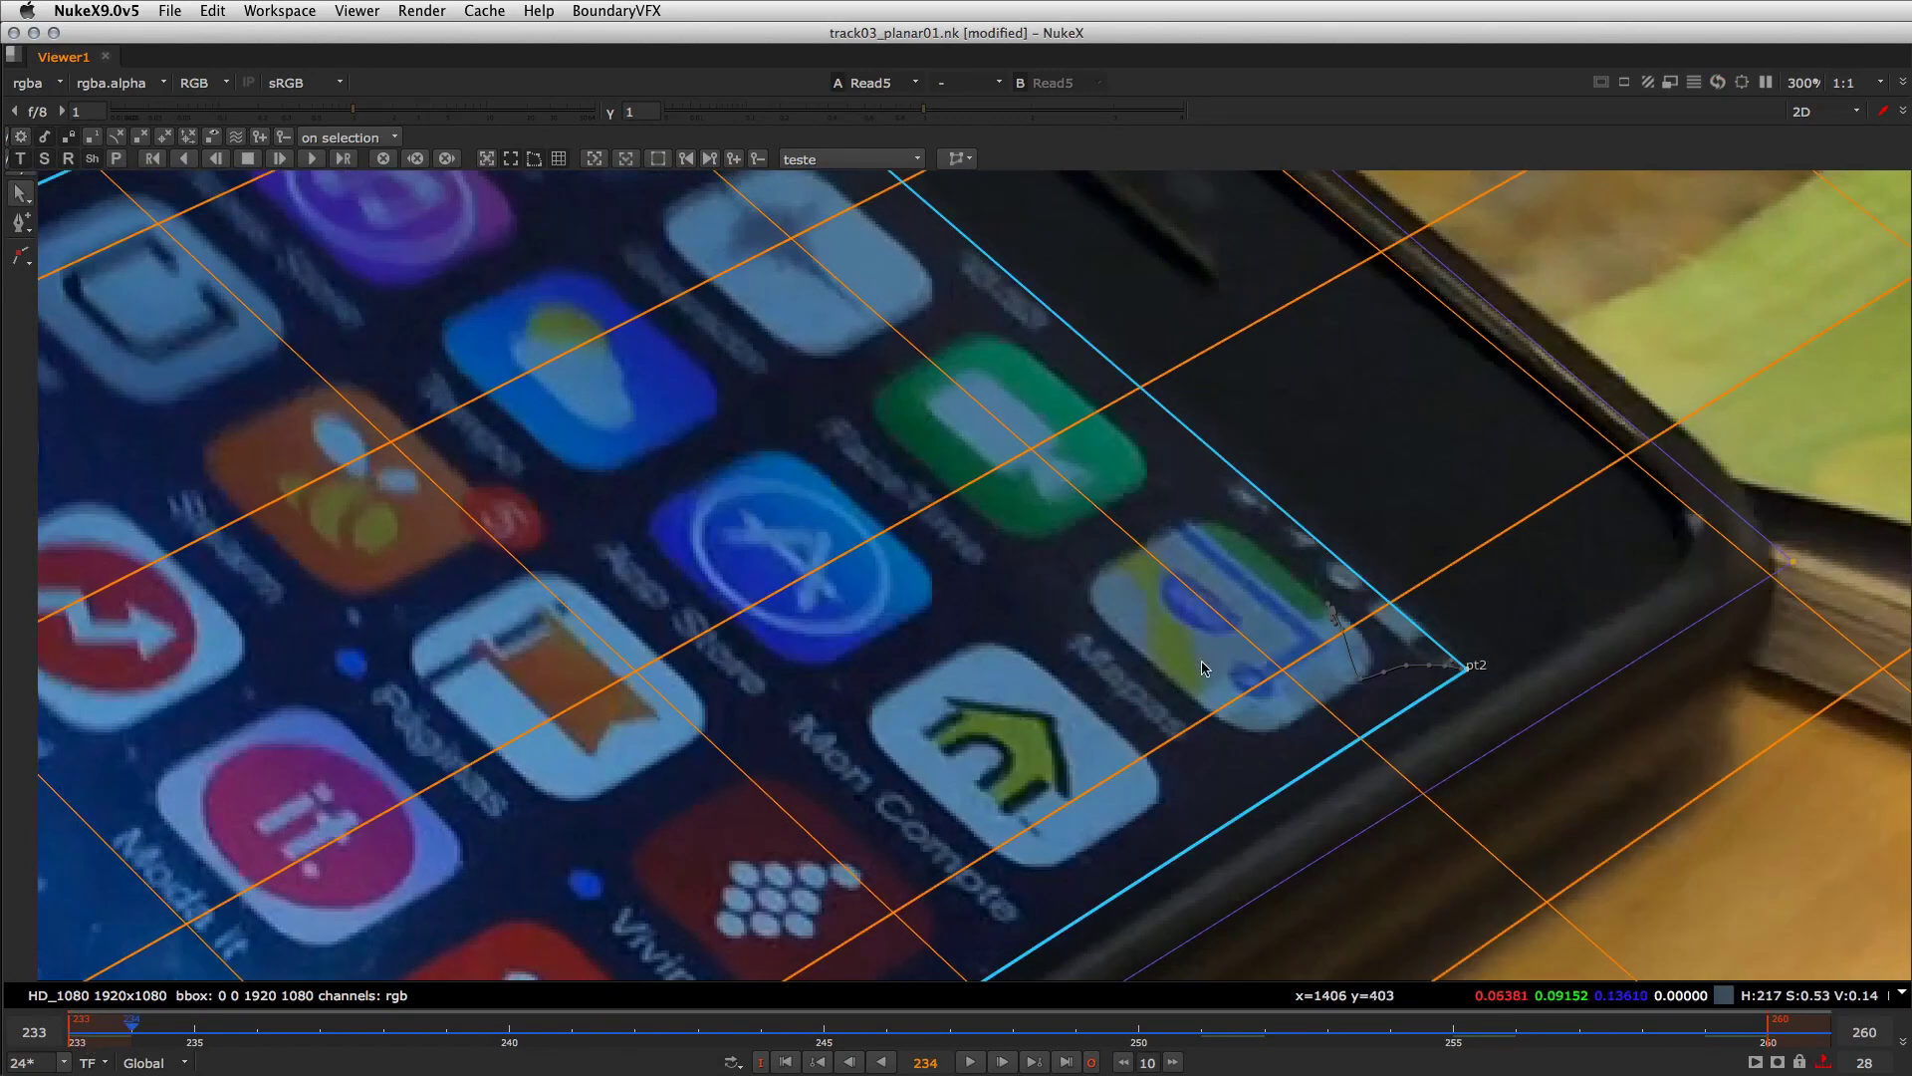
{"action": "key", "text": "Right"}
{"action": "key", "text": "Right"}
{"action": "key", "text": "Left"}
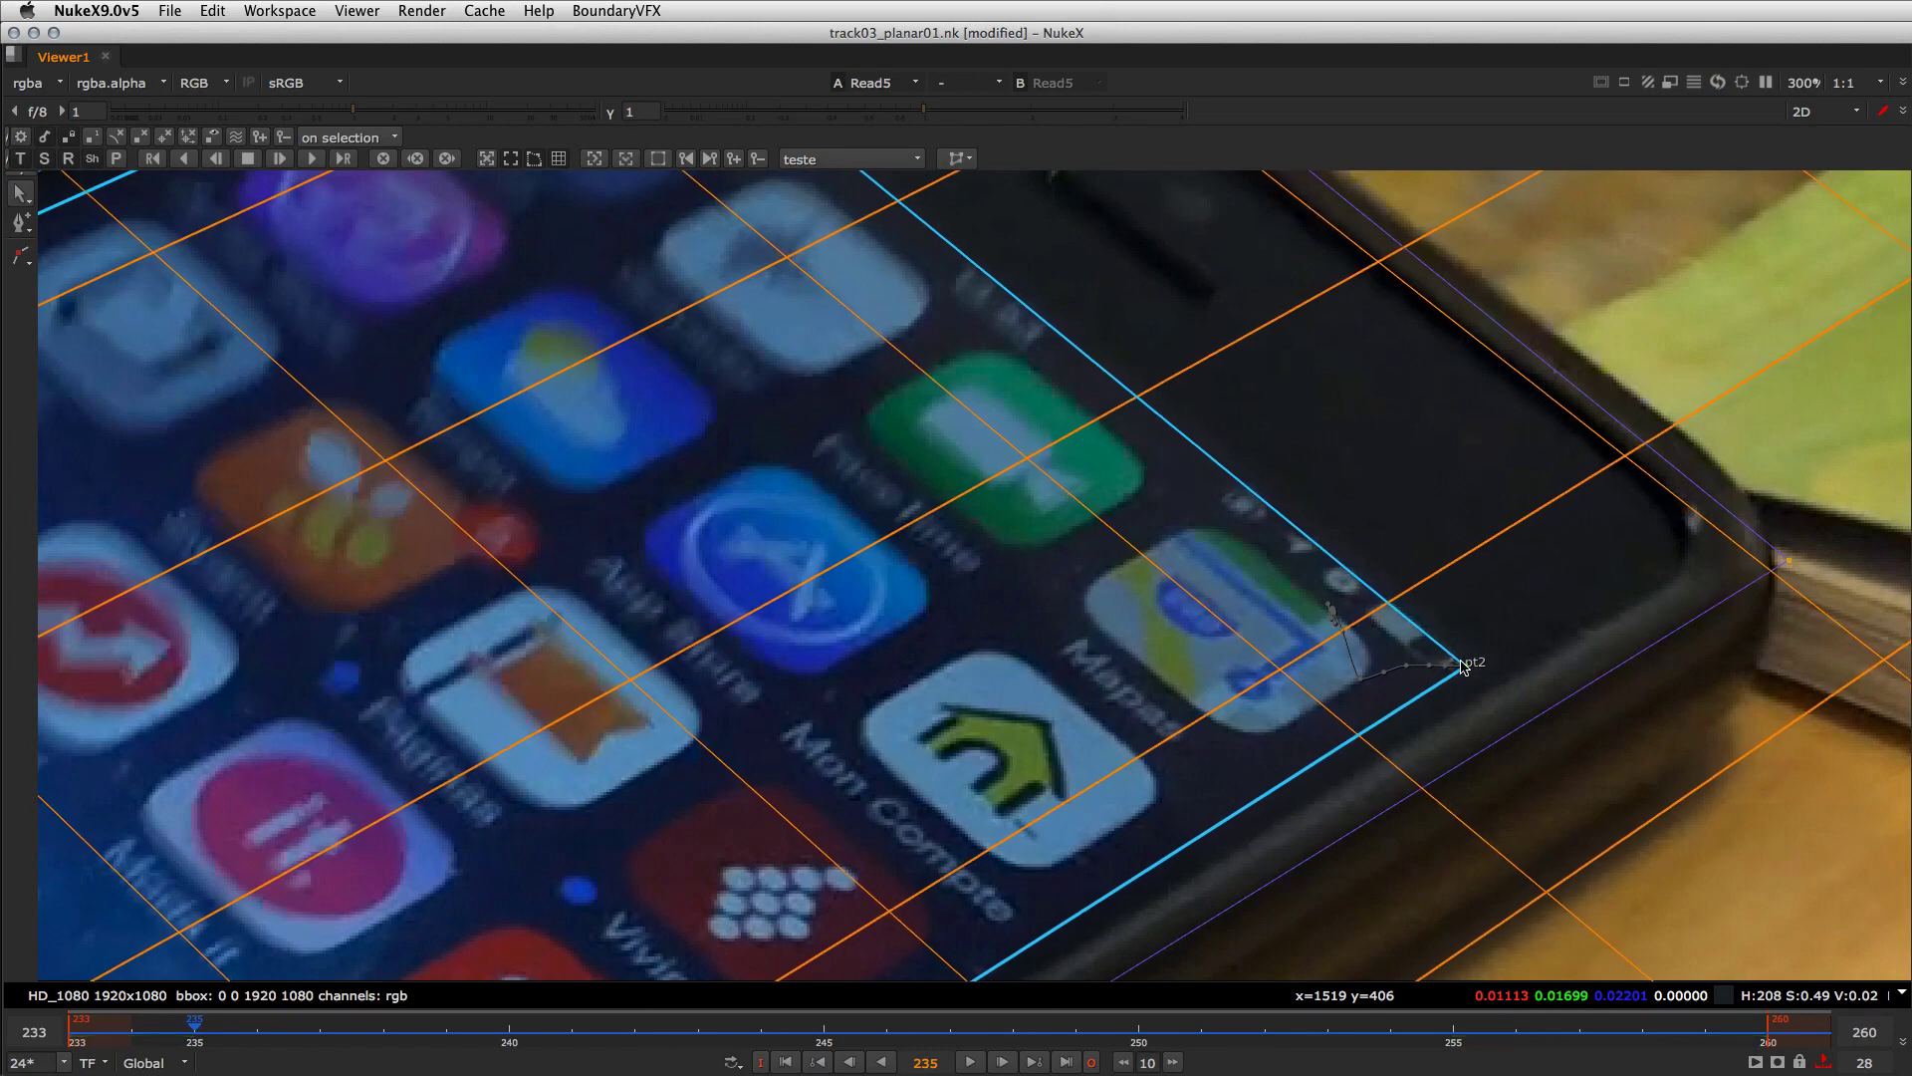
{"action": "key", "text": "Left"}
{"action": "key", "text": "Right"}
{"action": "key", "text": "Right"}
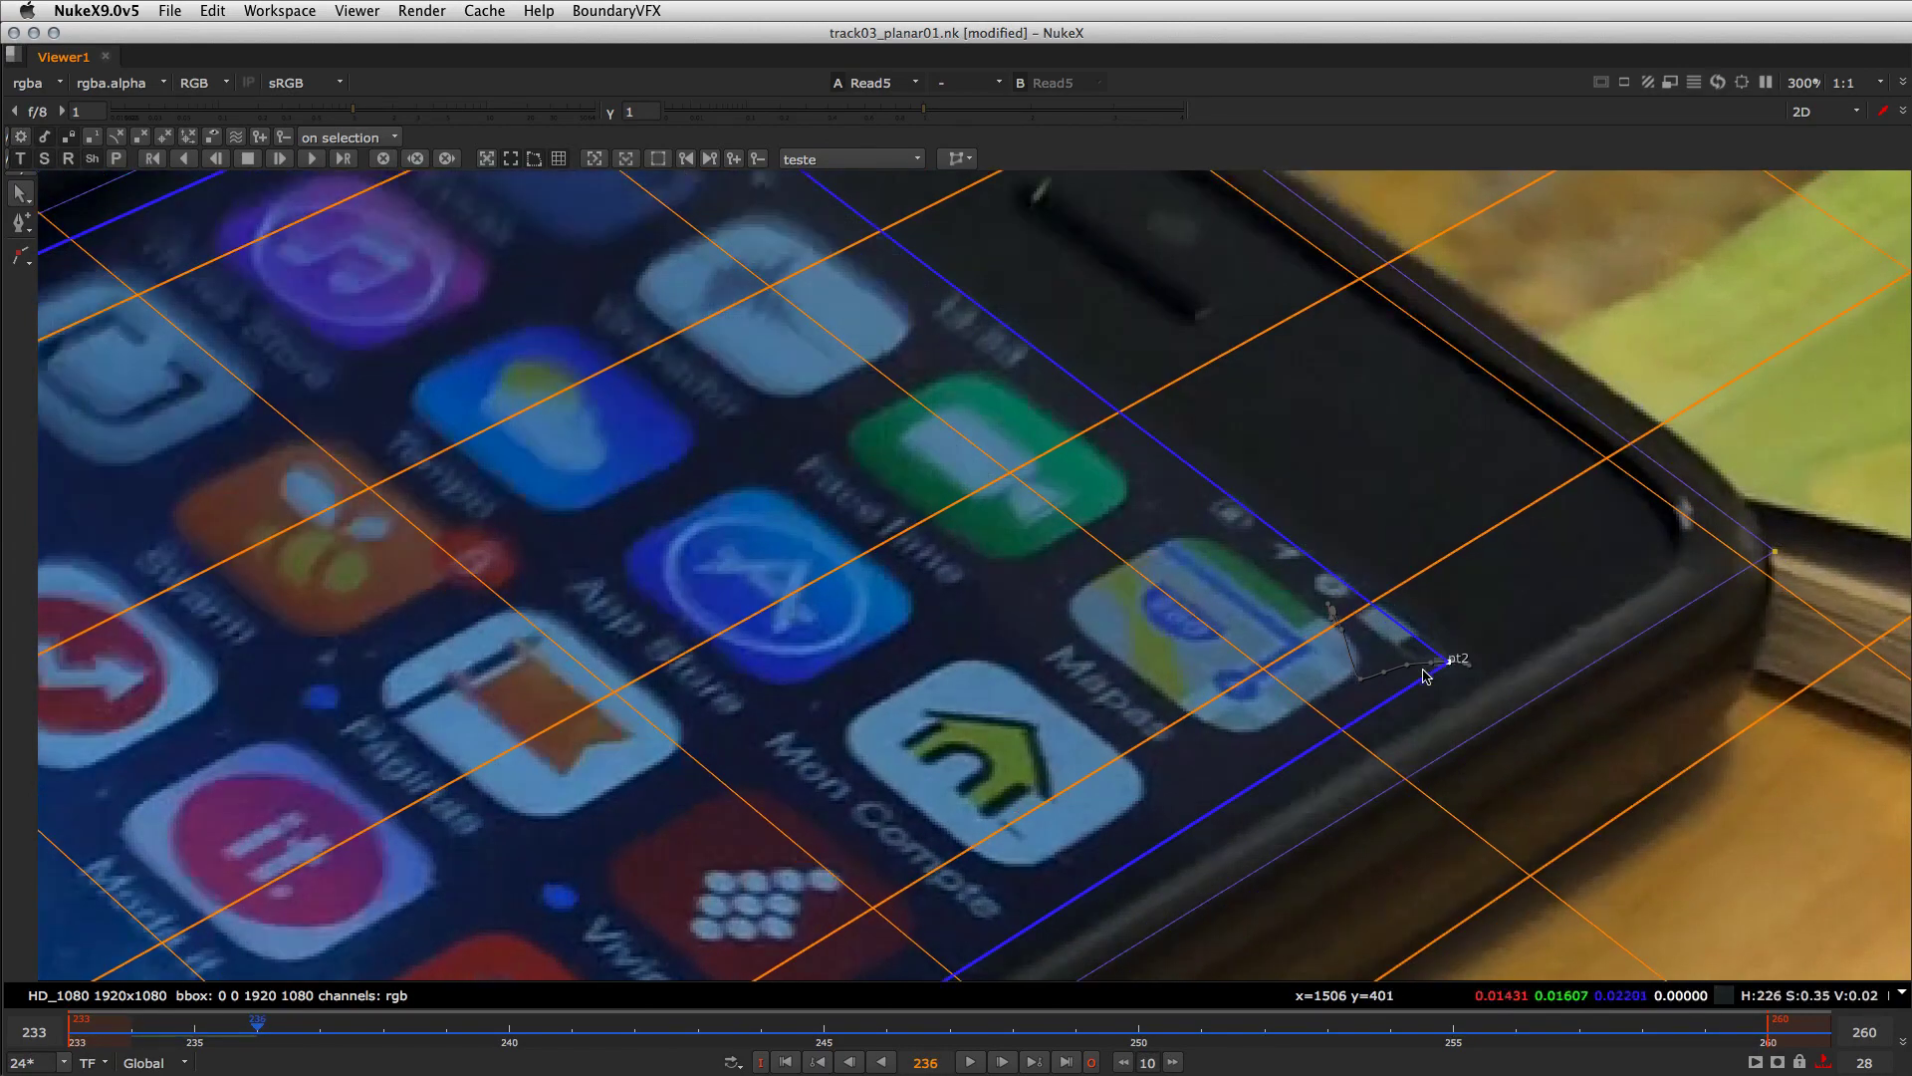
{"action": "key", "text": "Right"}
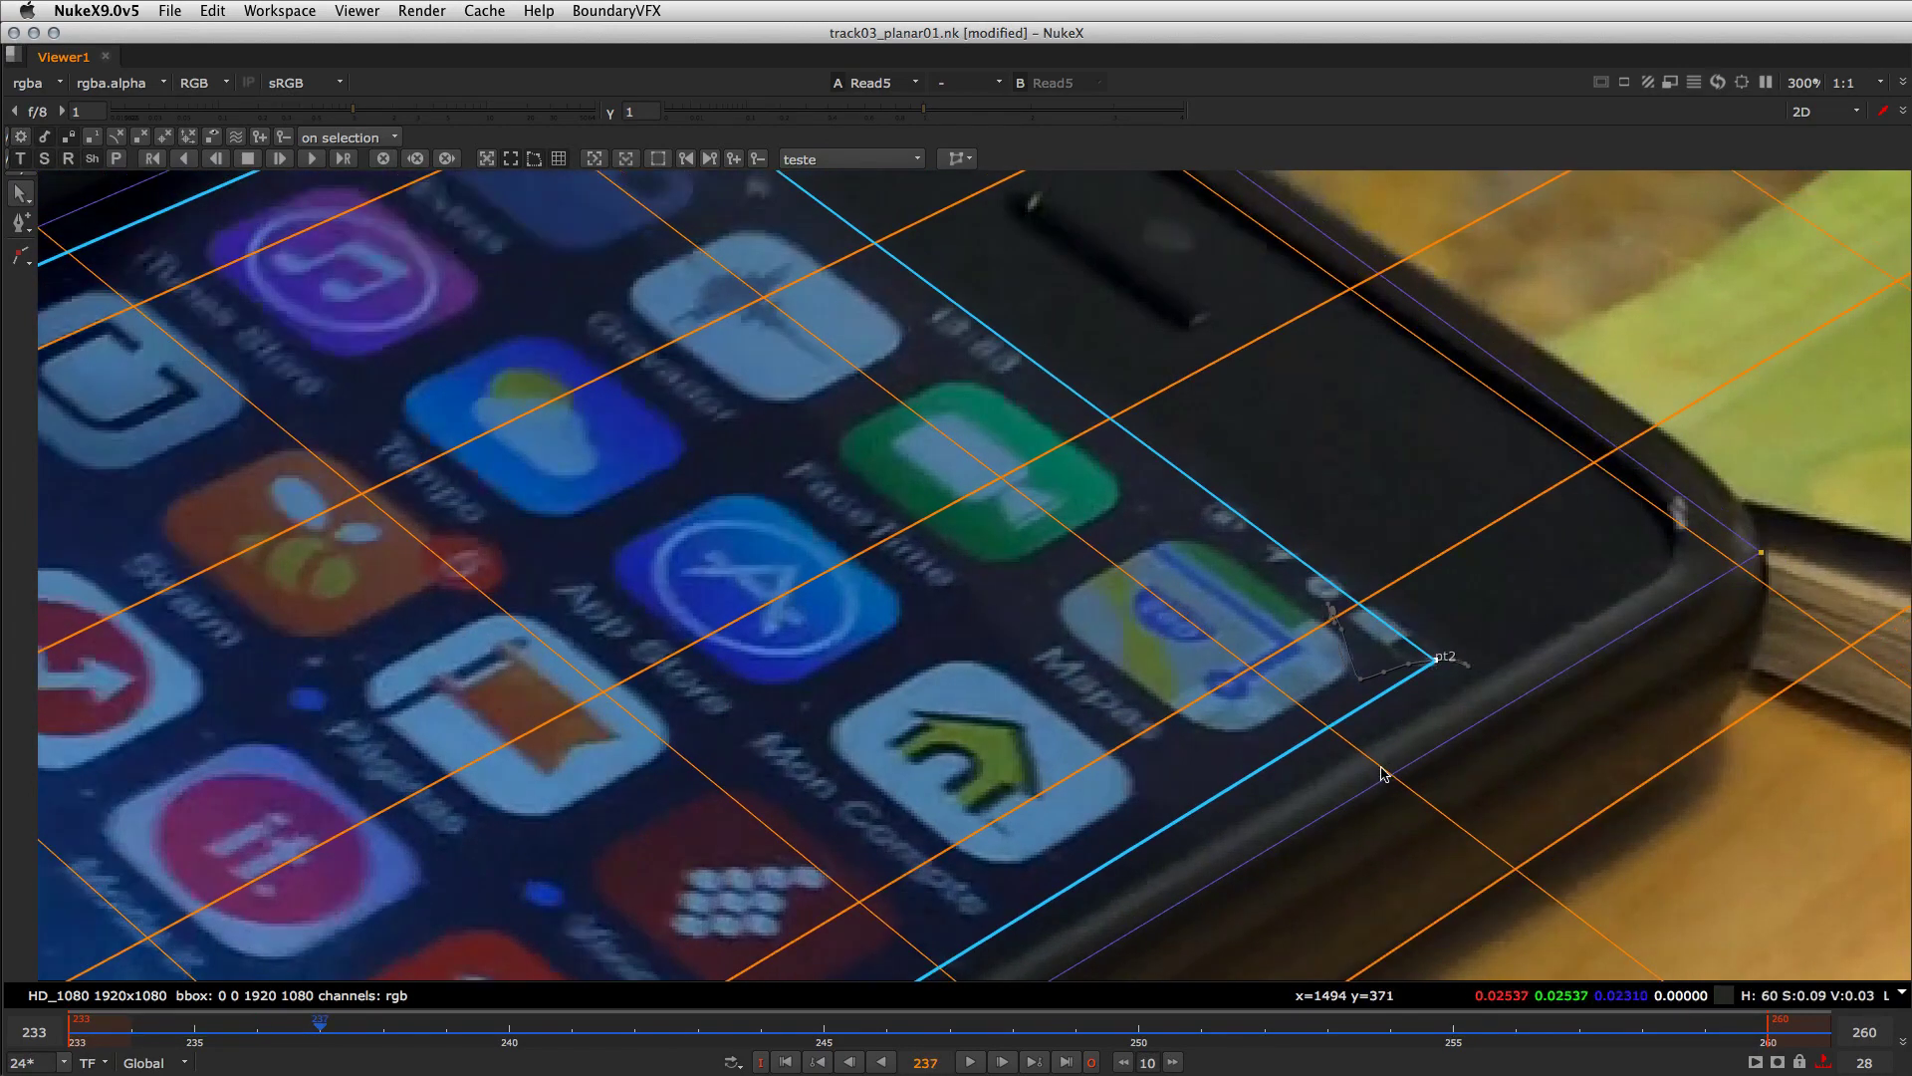
- Realign corner pt2 with the screen corner beside the Mapas icon at frames 237 and 238
{"action": "left_click_drag", "start_coordinate": [1437, 668], "coordinate": [1428, 652]}
{"action": "key", "text": "Right"}
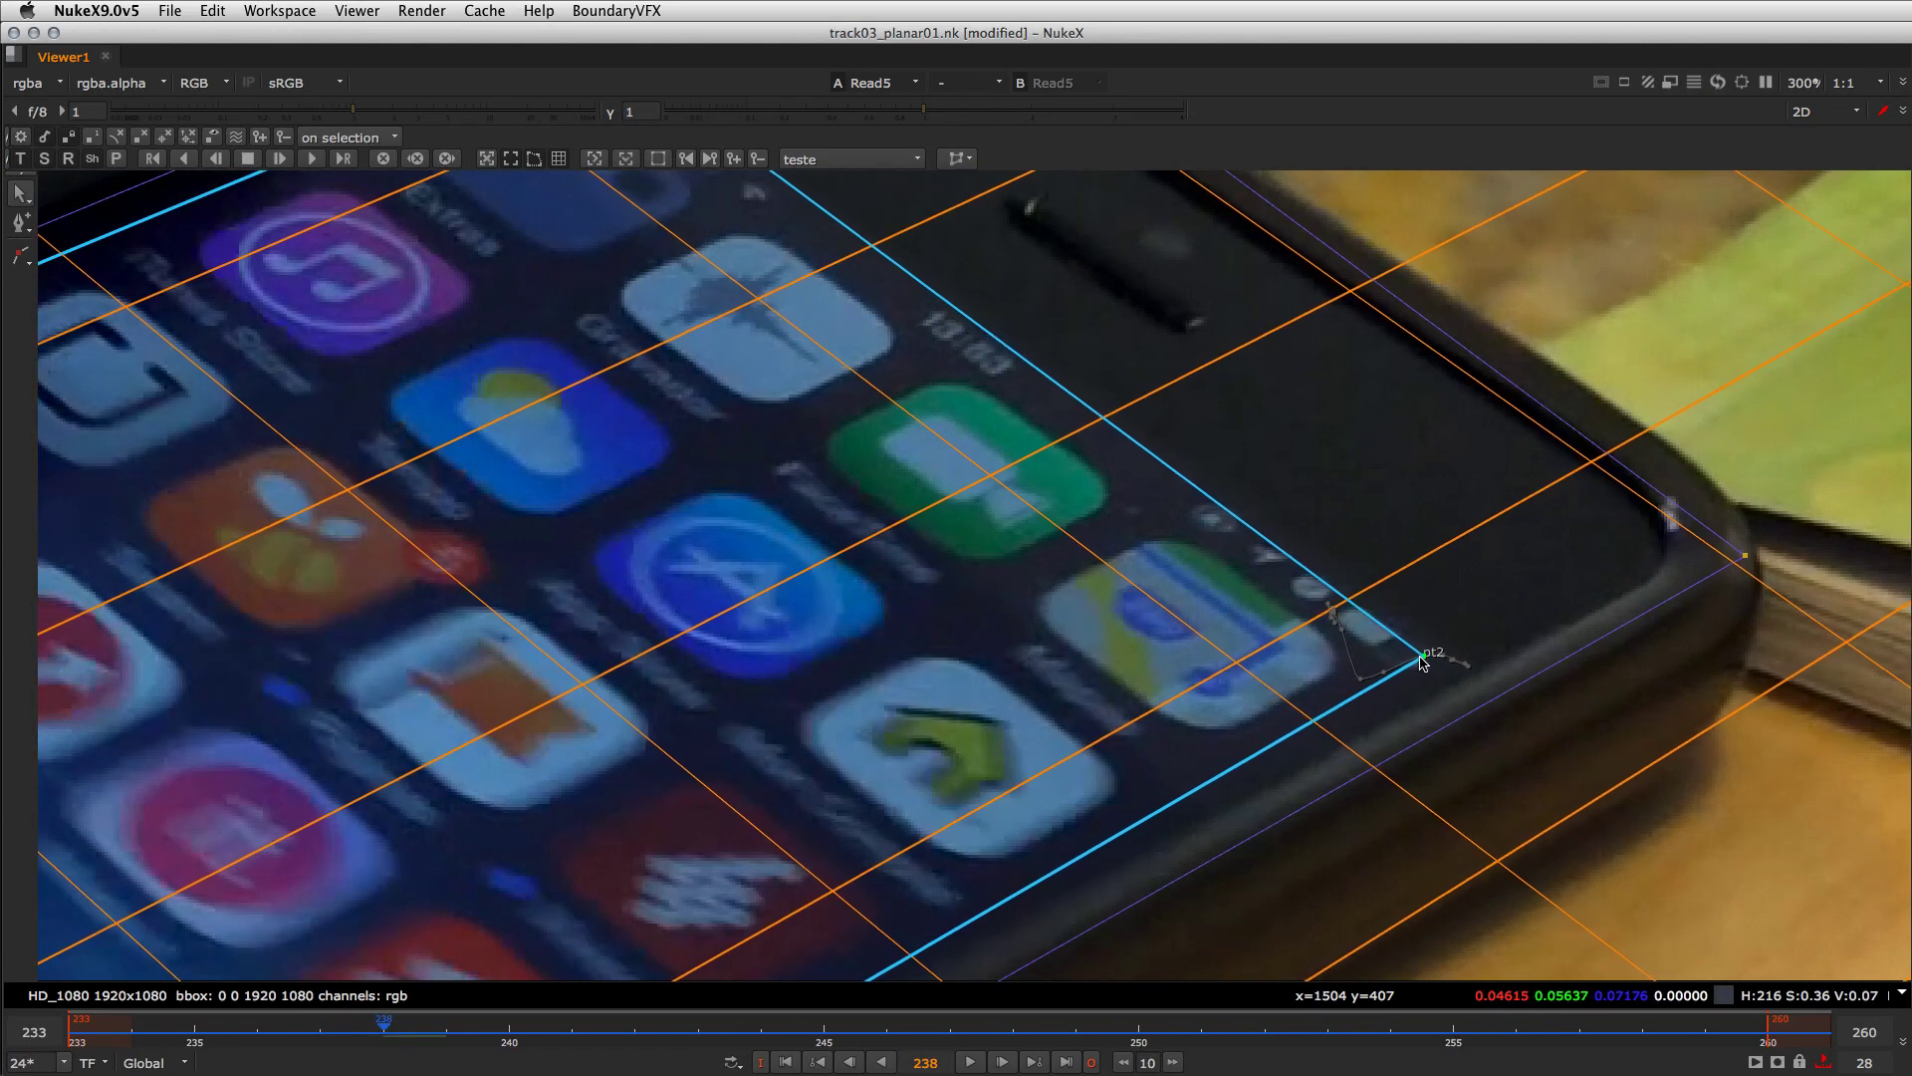
{"action": "key", "text": "Right"}
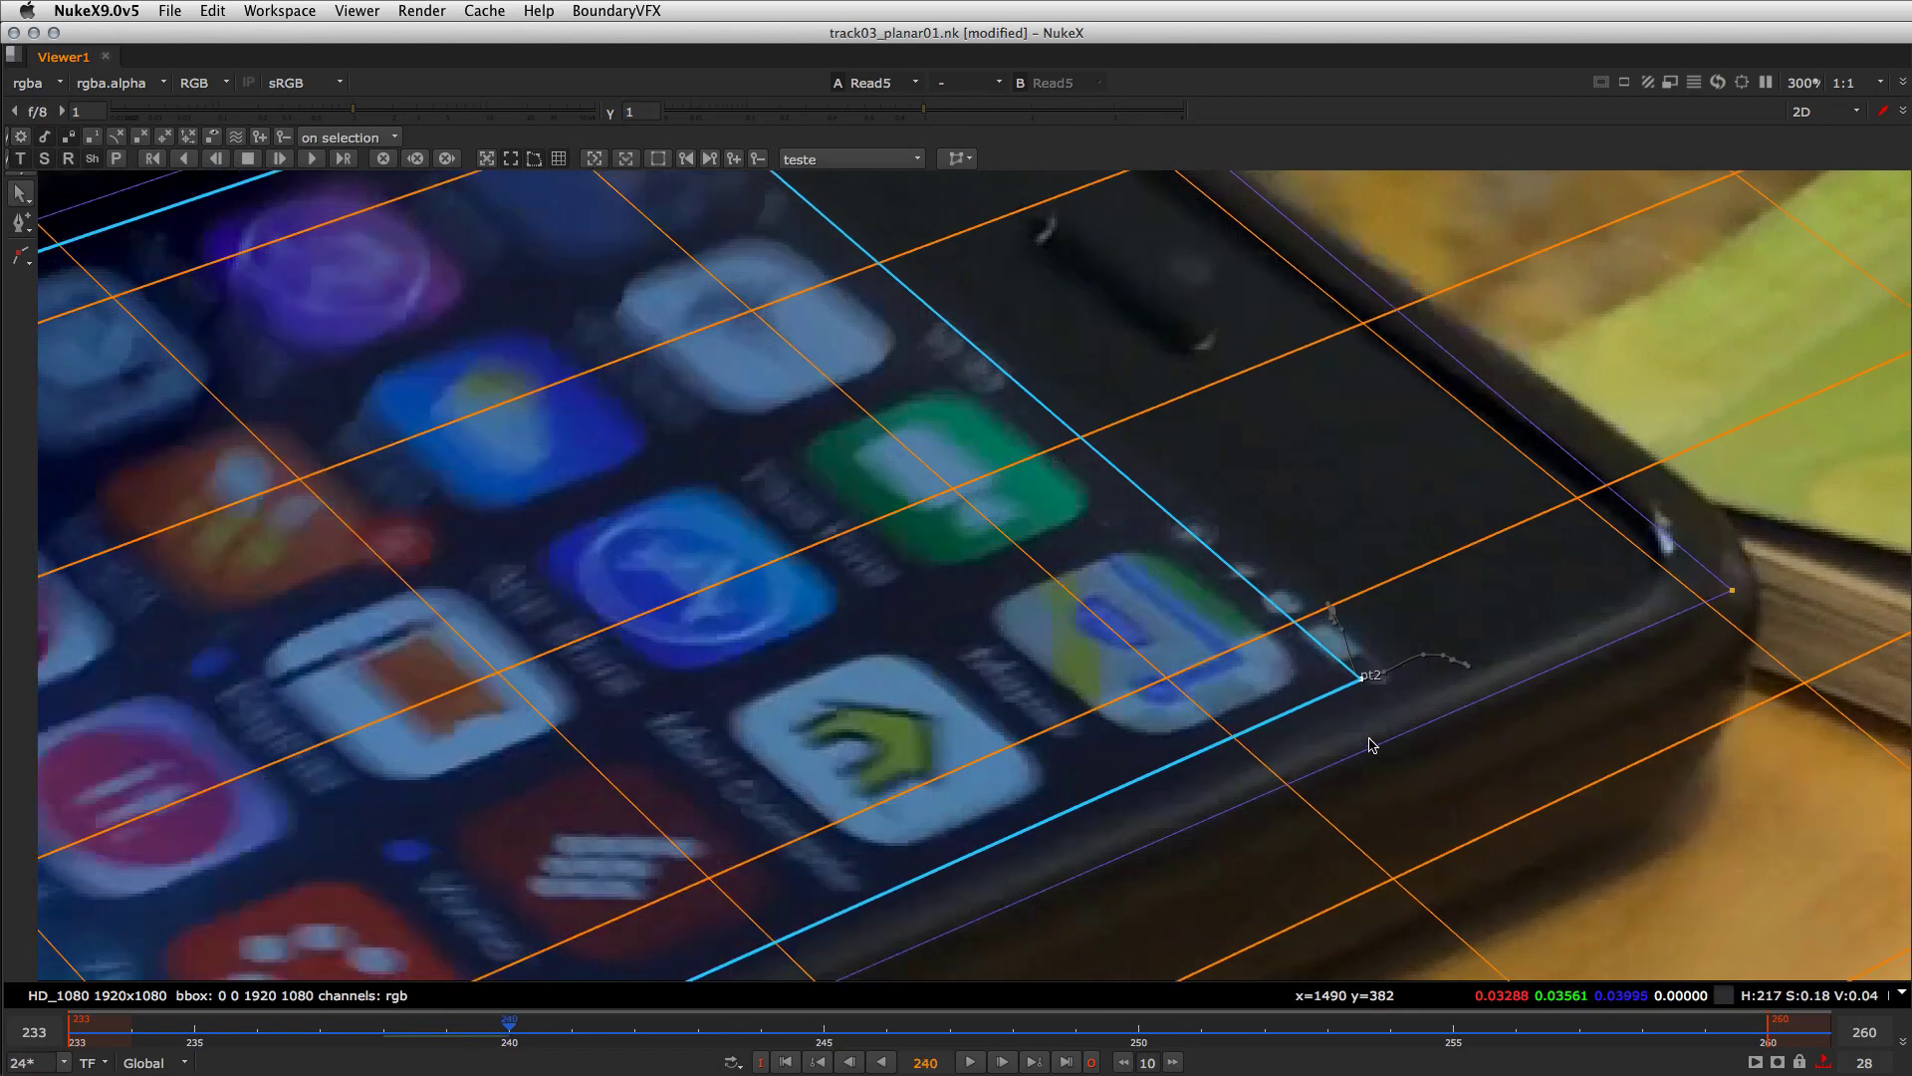
- Move corner pt2 out to the screen corner at frame 240, comparing it with the adjacent frames
{"action": "left_click_drag", "start_coordinate": [1392, 676], "coordinate": [1413, 660]}
{"action": "key", "text": "Right"}
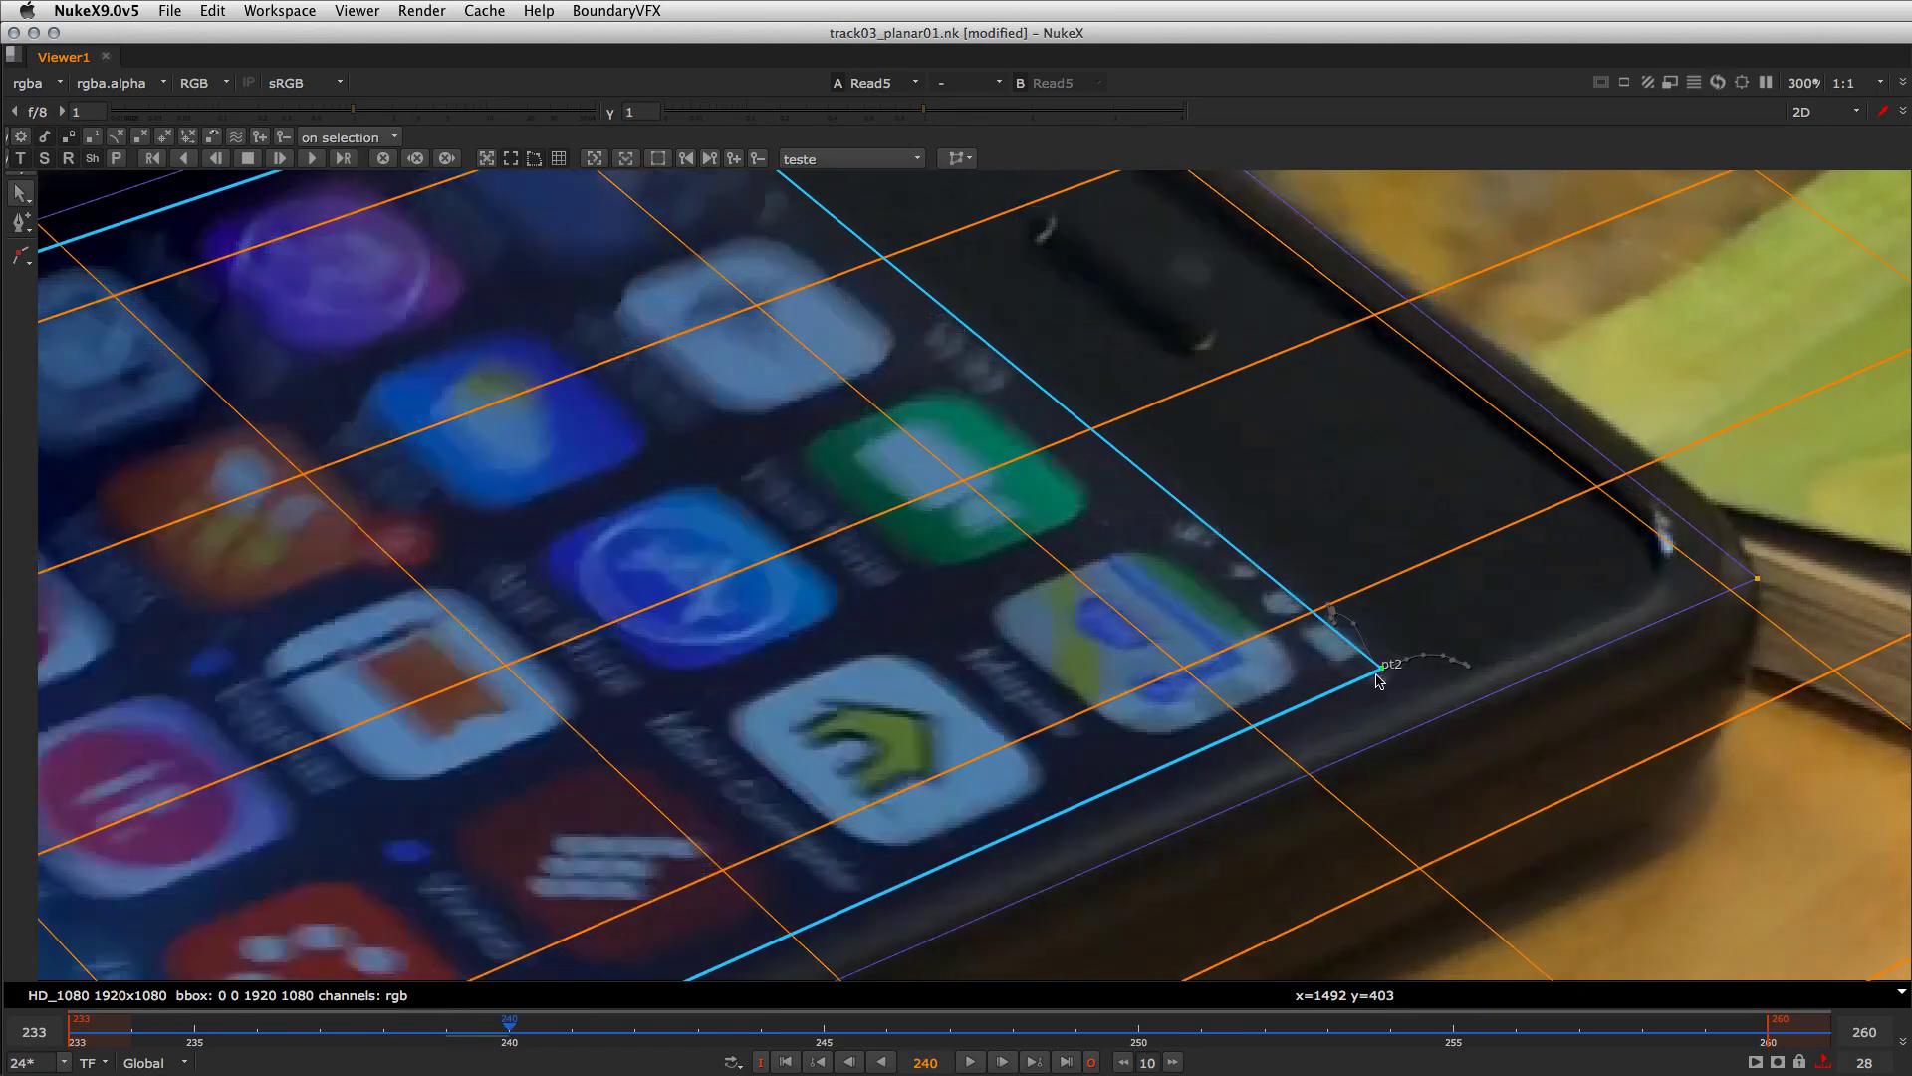
{"action": "key", "text": "Right"}
{"action": "key", "text": "Right"}
{"action": "key", "text": "Right"}
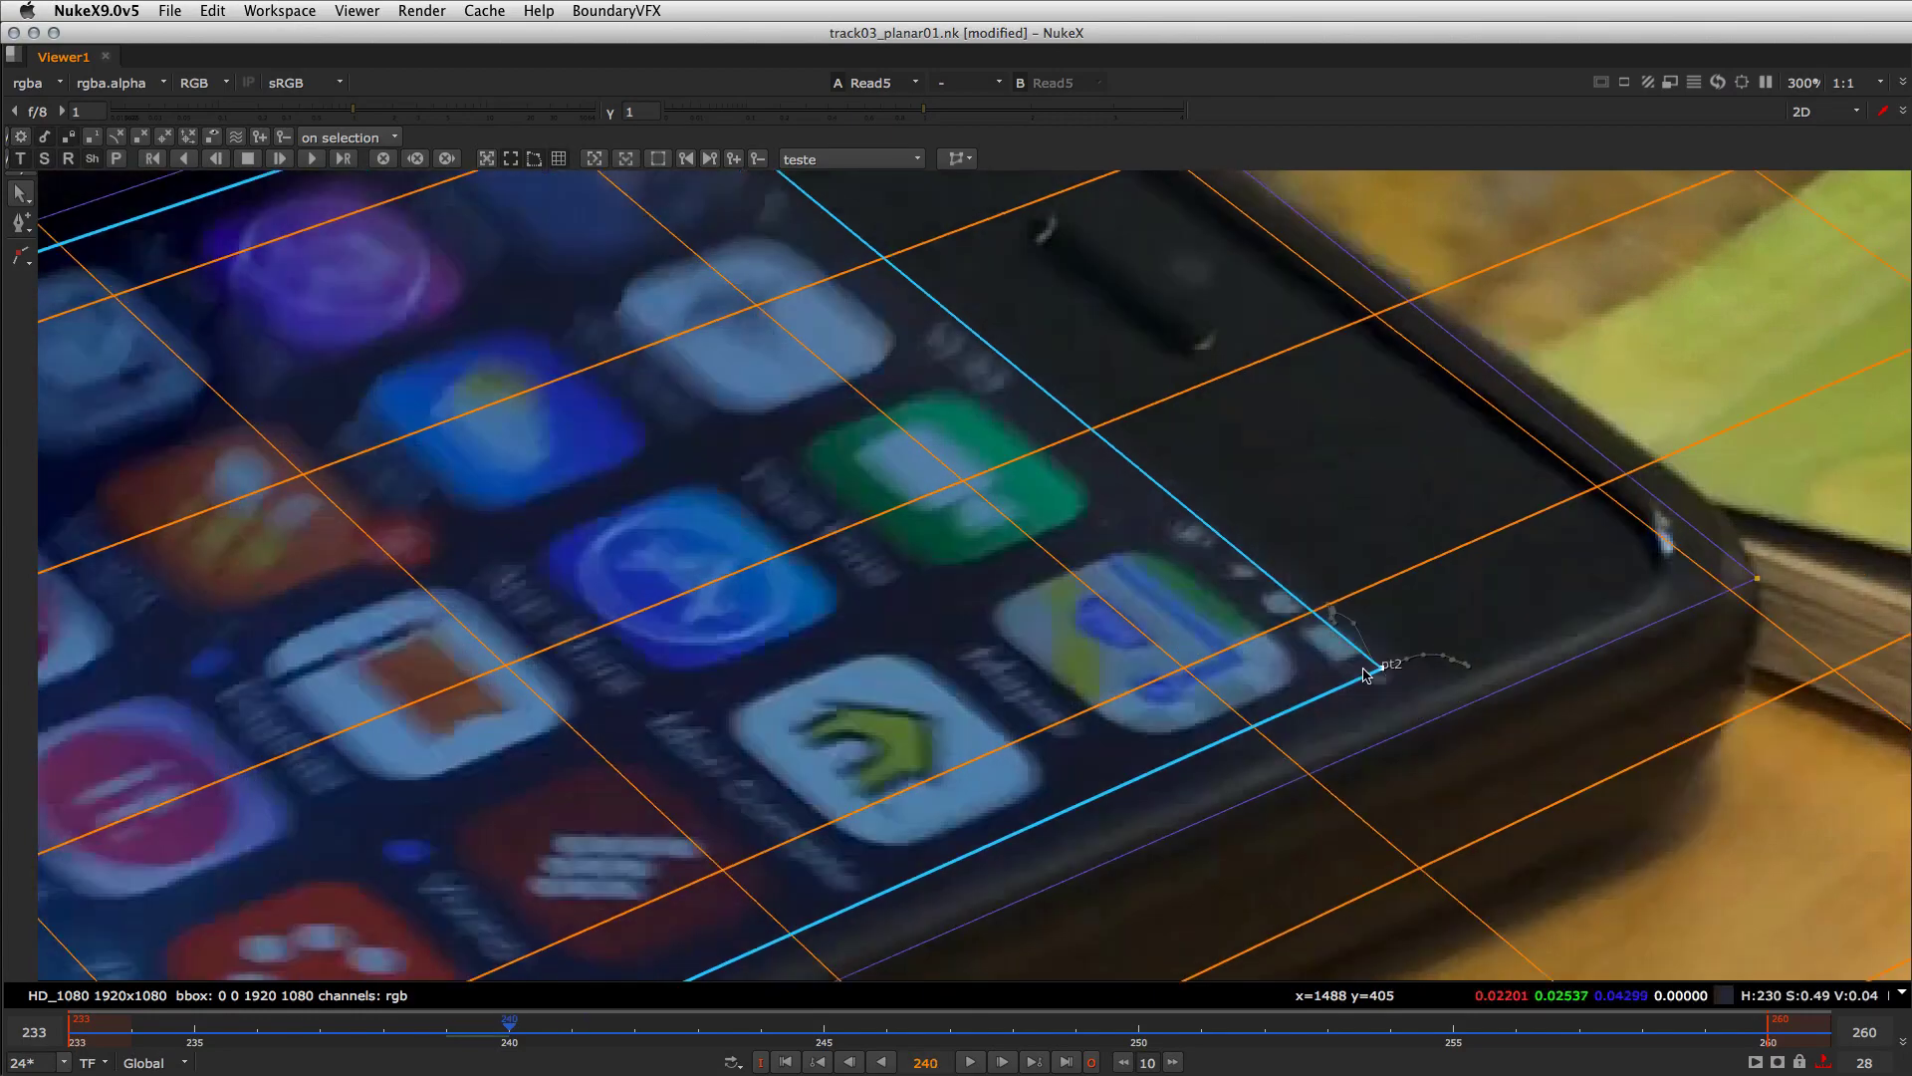
{"action": "key", "text": "Left"}
{"action": "key", "text": "Left"}
{"action": "key", "text": "Left"}
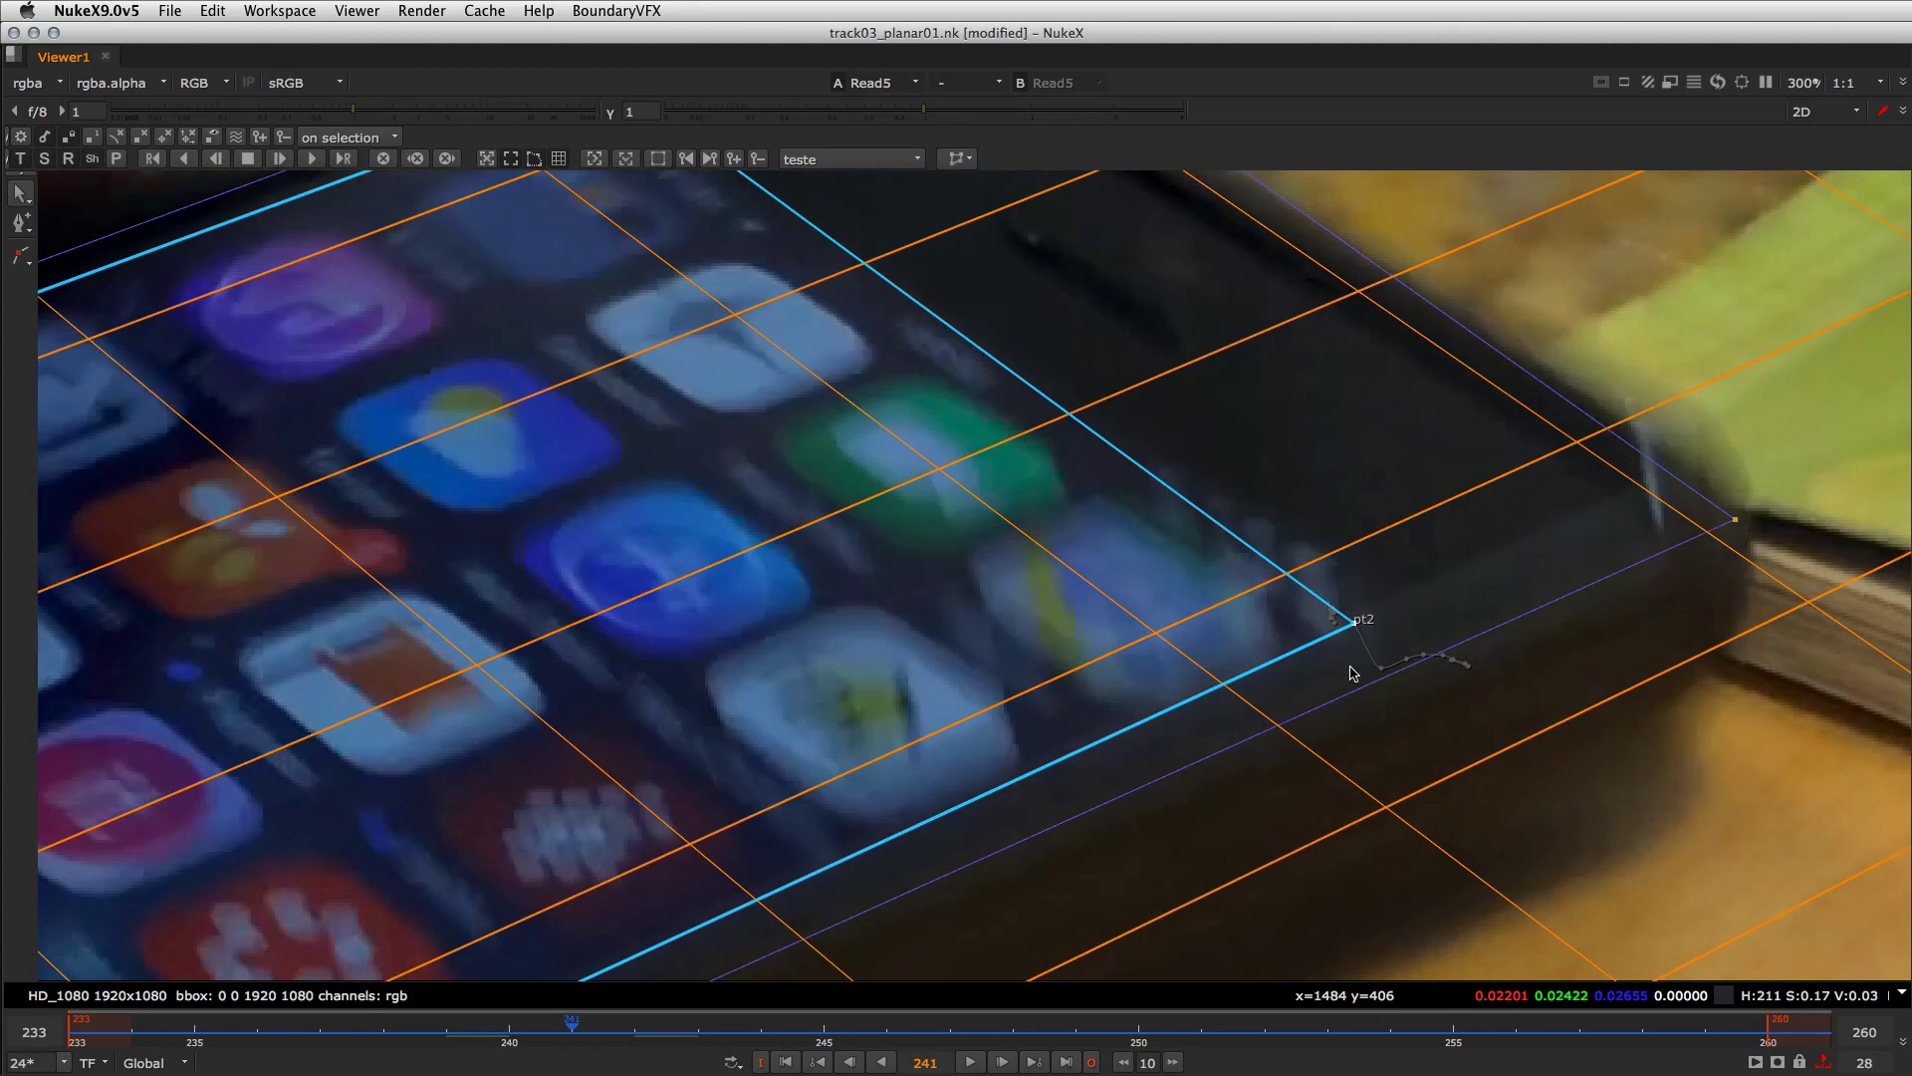
- Reposition corner pt2 on the motion-blurred screen corner at frames 241 and 242
{"action": "key", "text": "Right"}
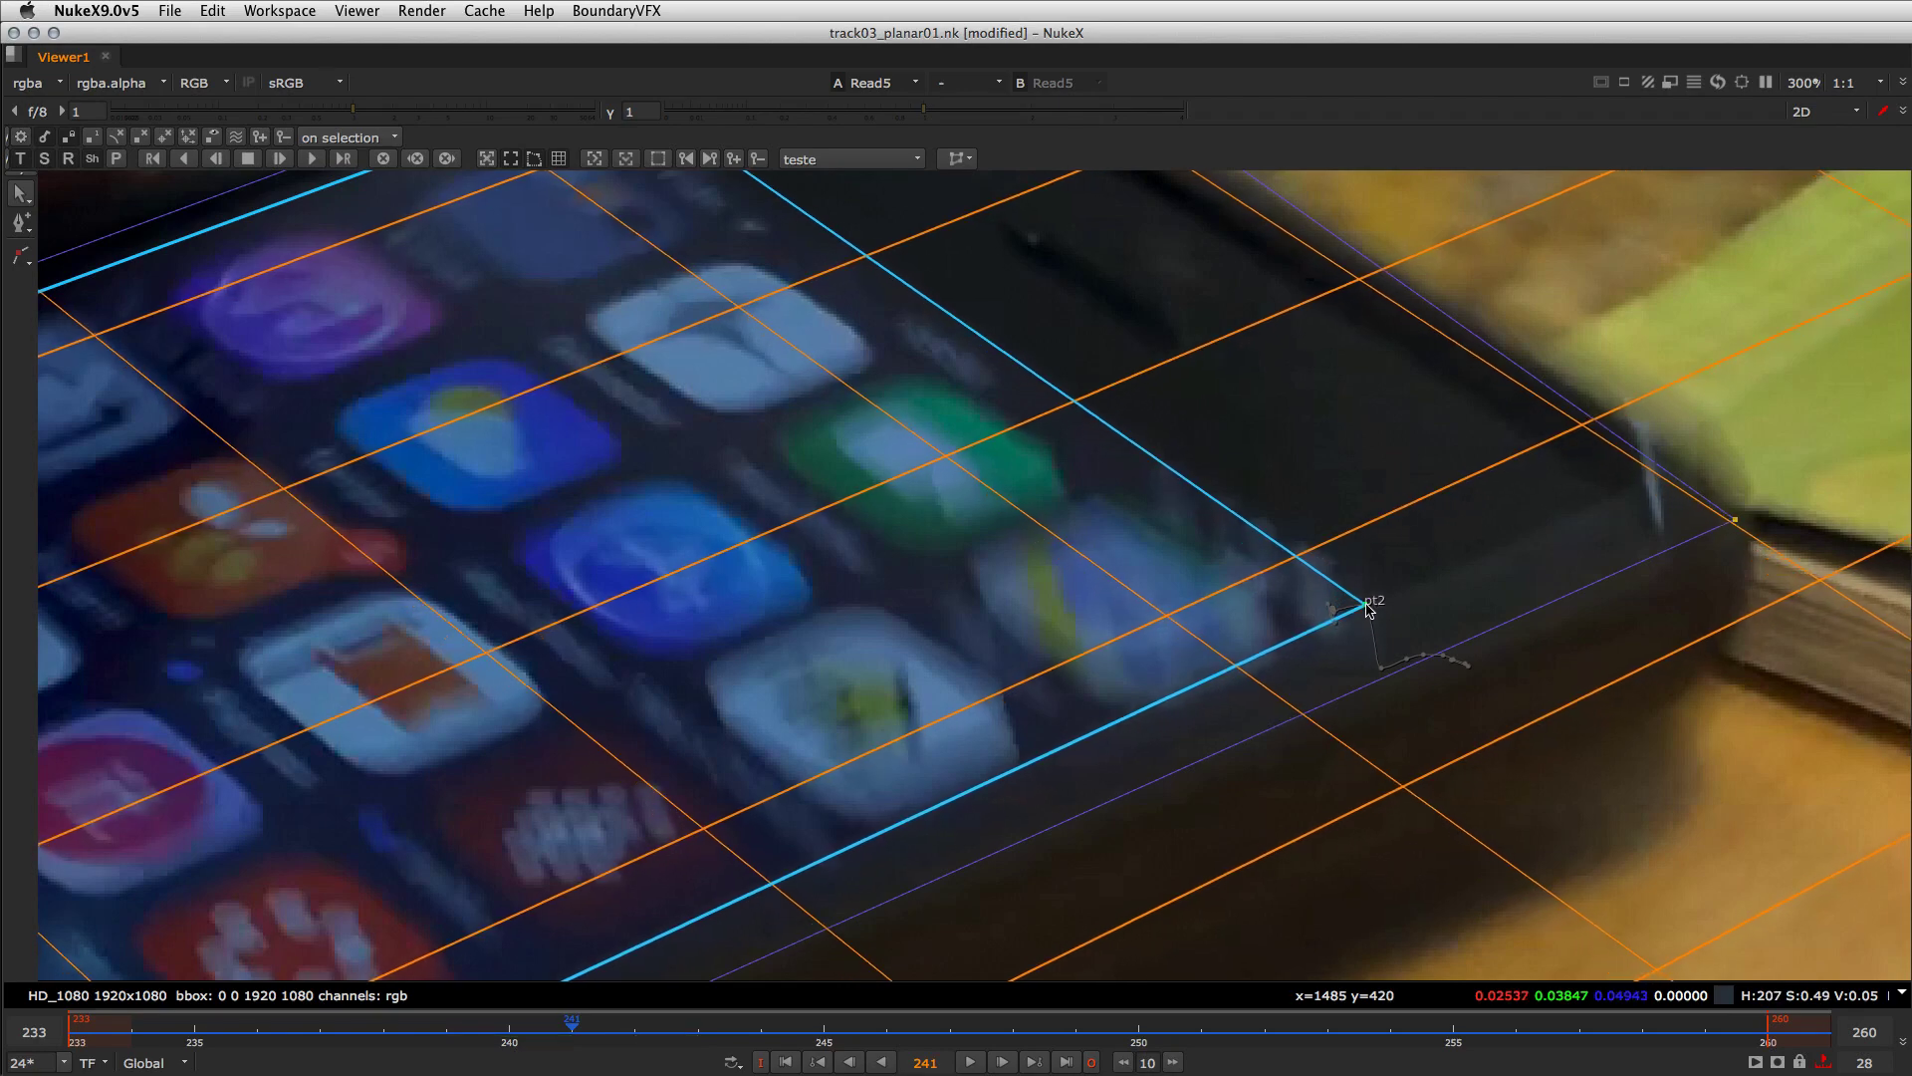
{"action": "key", "text": "Left"}
{"action": "key", "text": "Right"}
{"action": "key", "text": "Right"}
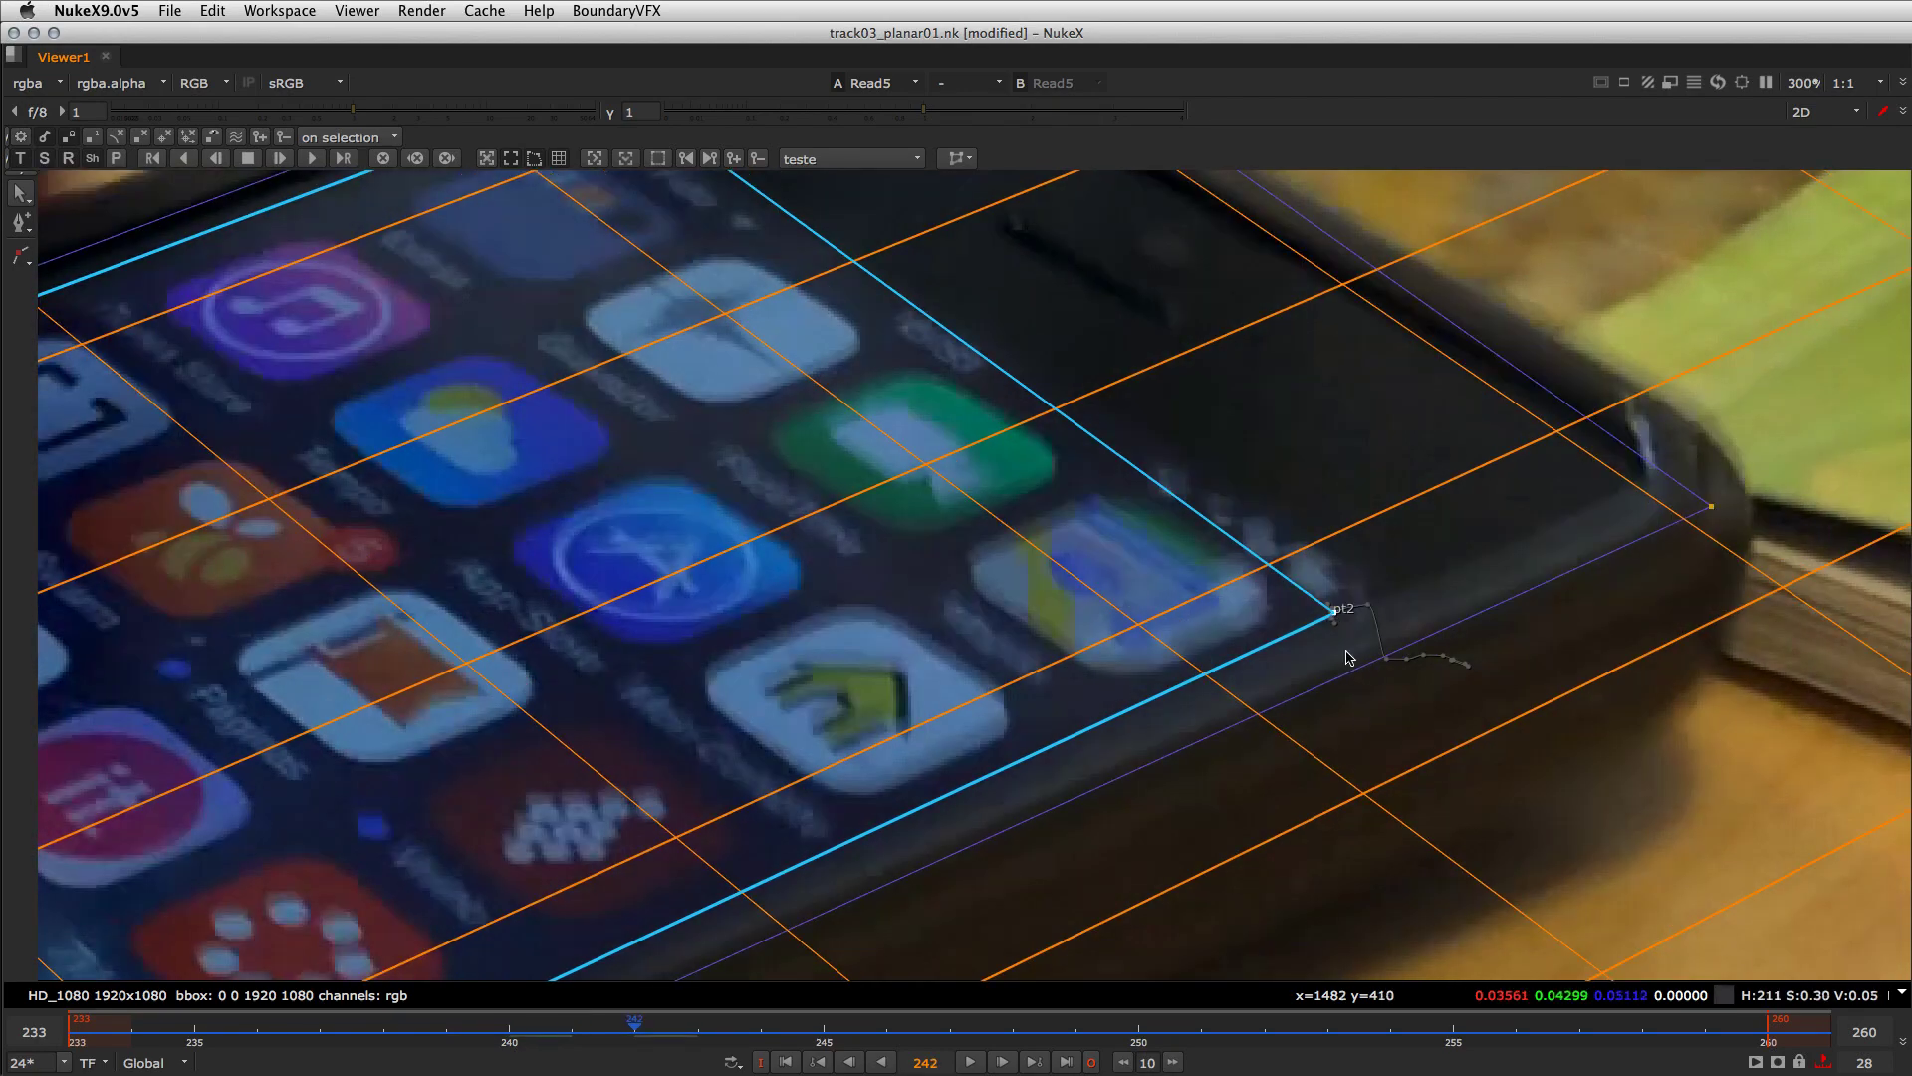
{"action": "left_click_drag", "start_coordinate": [1334, 620], "coordinate": [1369, 600]}
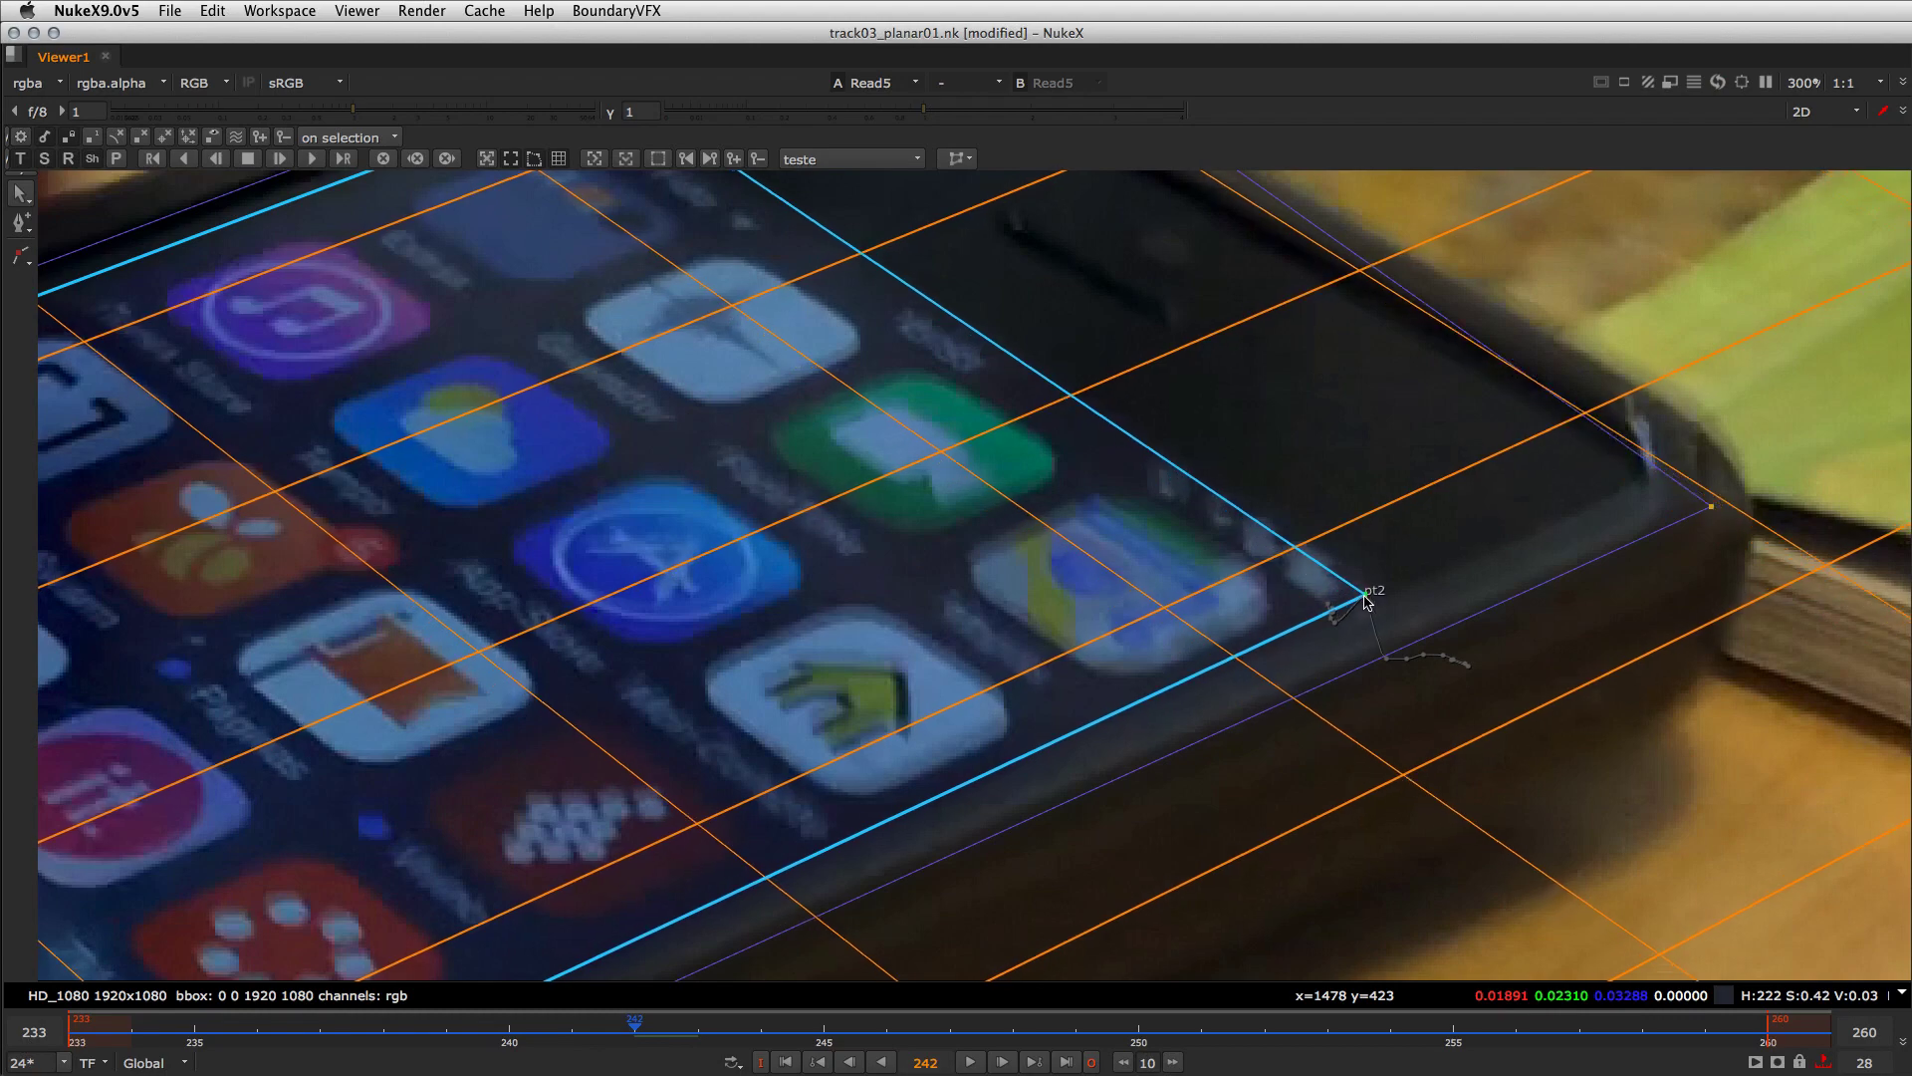
{"action": "key", "text": "Right"}
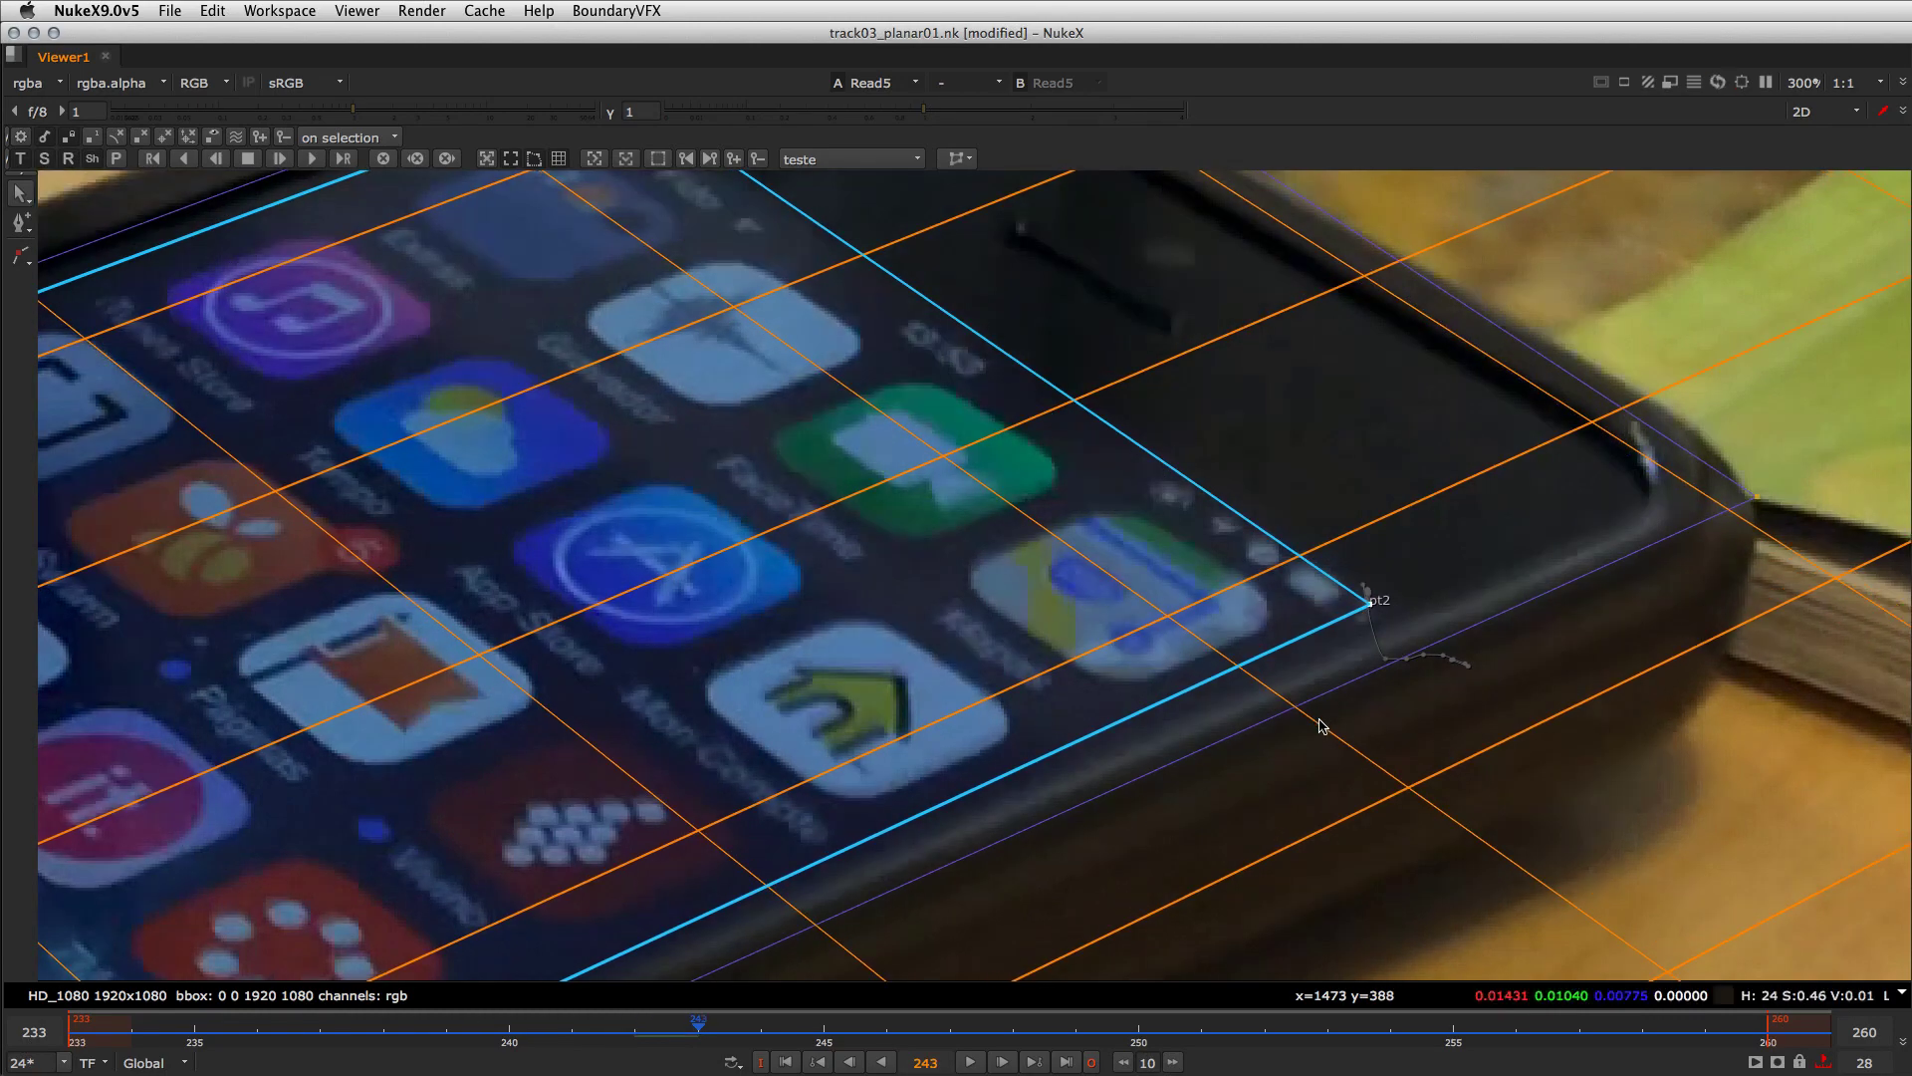
- Check corner pt2 against the screen corner frame by frame from 243 to the end of the shot
{"action": "key", "text": "Right"}
{"action": "key", "text": "Right"}
{"action": "key", "text": "Right"}
{"action": "key", "text": "Right"}
{"action": "key", "text": "Right"}
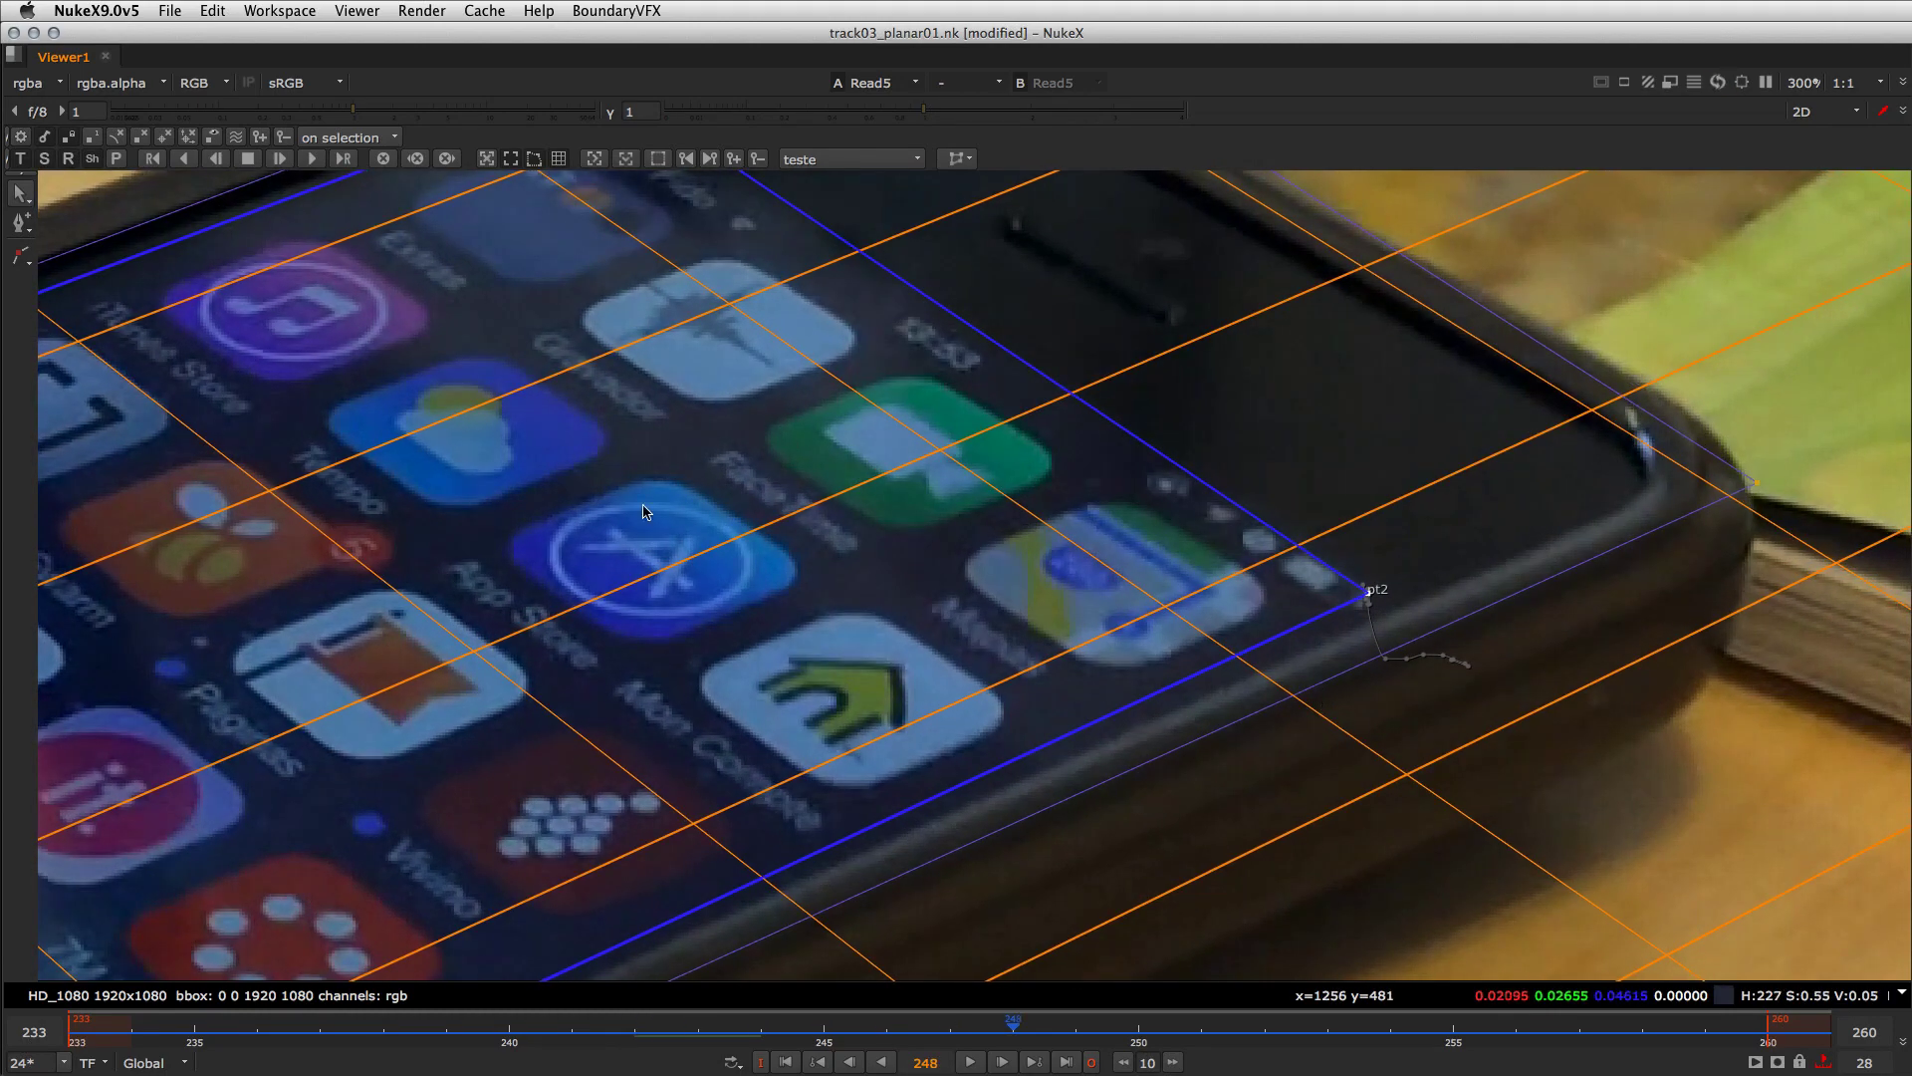
{"action": "key", "text": "Right"}
{"action": "key", "text": "Right"}
{"action": "key", "text": "Right"}
{"action": "key", "text": "Right"}
{"action": "key", "text": "Right"}
{"action": "key", "text": "Right"}
{"action": "key", "text": "Right"}
{"action": "key", "text": "Right"}
{"action": "key", "text": "Right"}
{"action": "key", "text": "Right"}
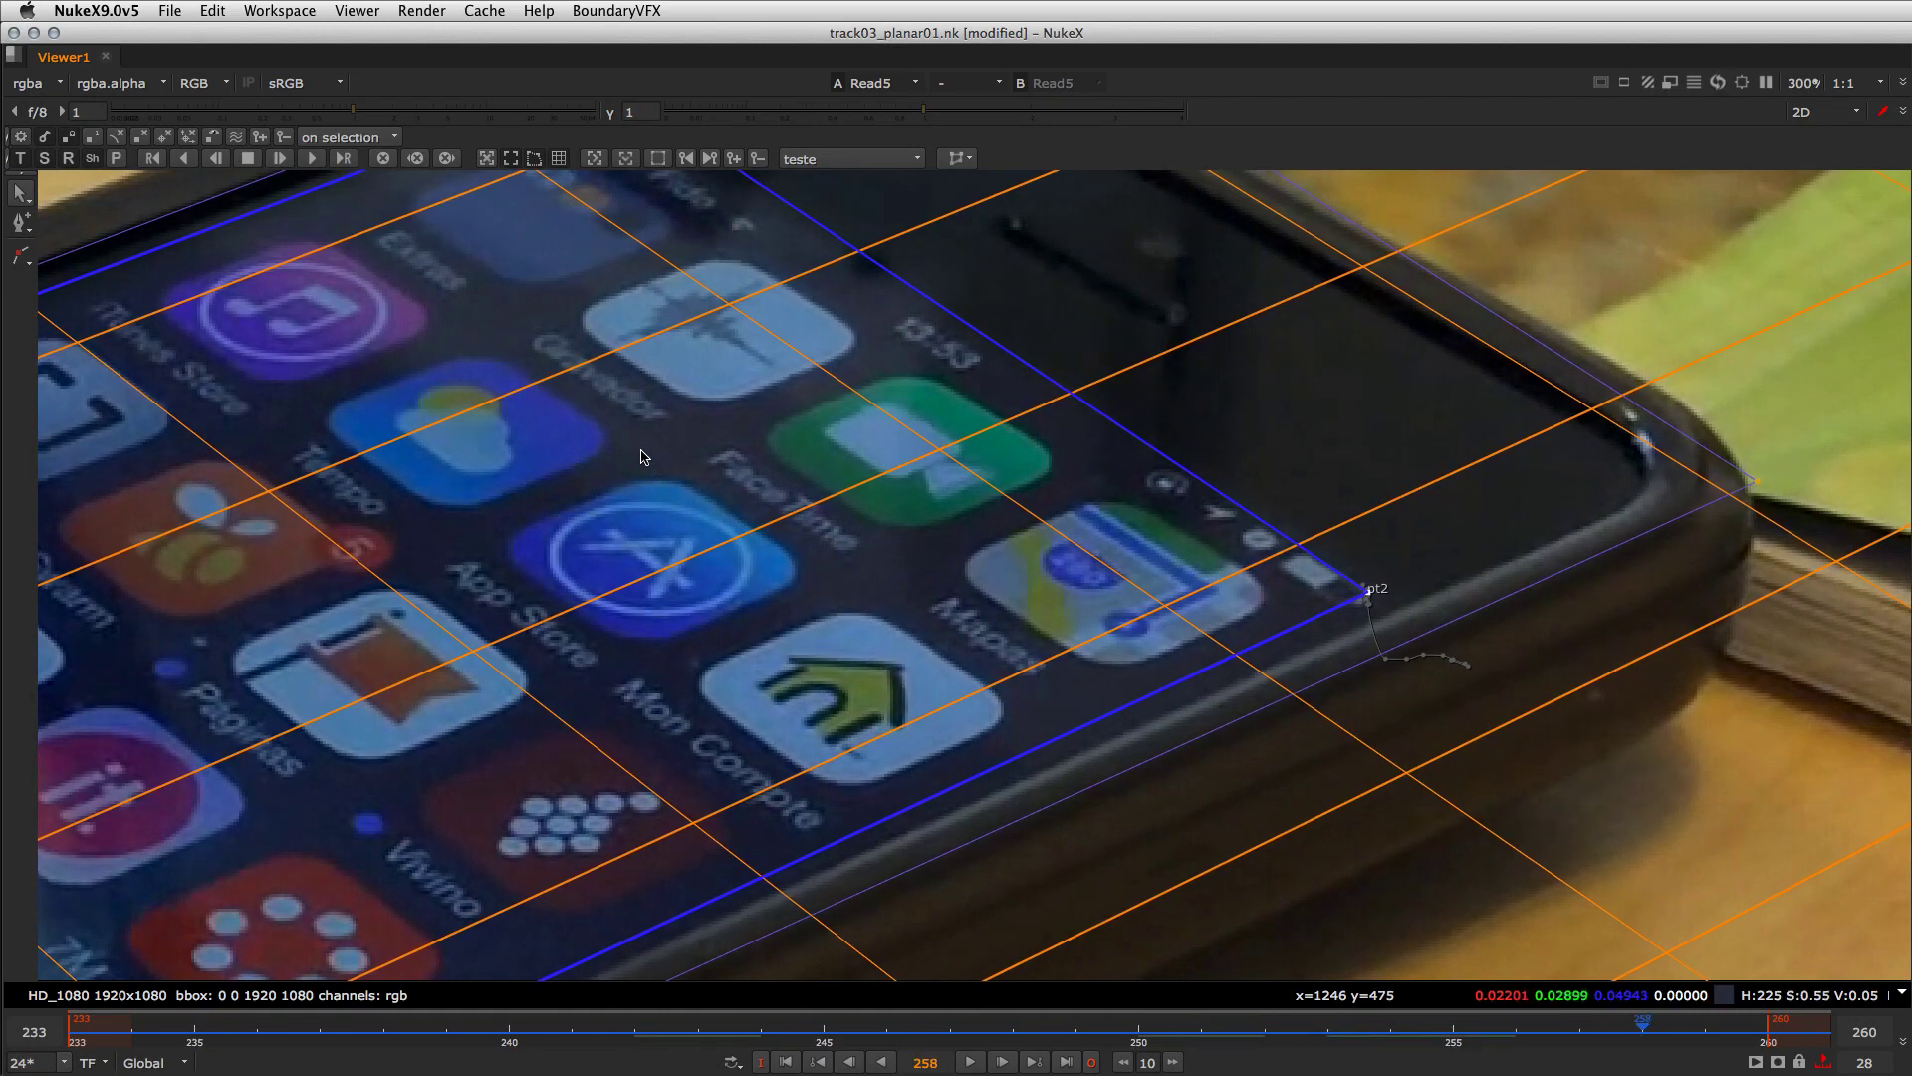
{"action": "key", "text": "Right"}
{"action": "key", "text": "Right"}
{"action": "key", "text": "Right"}
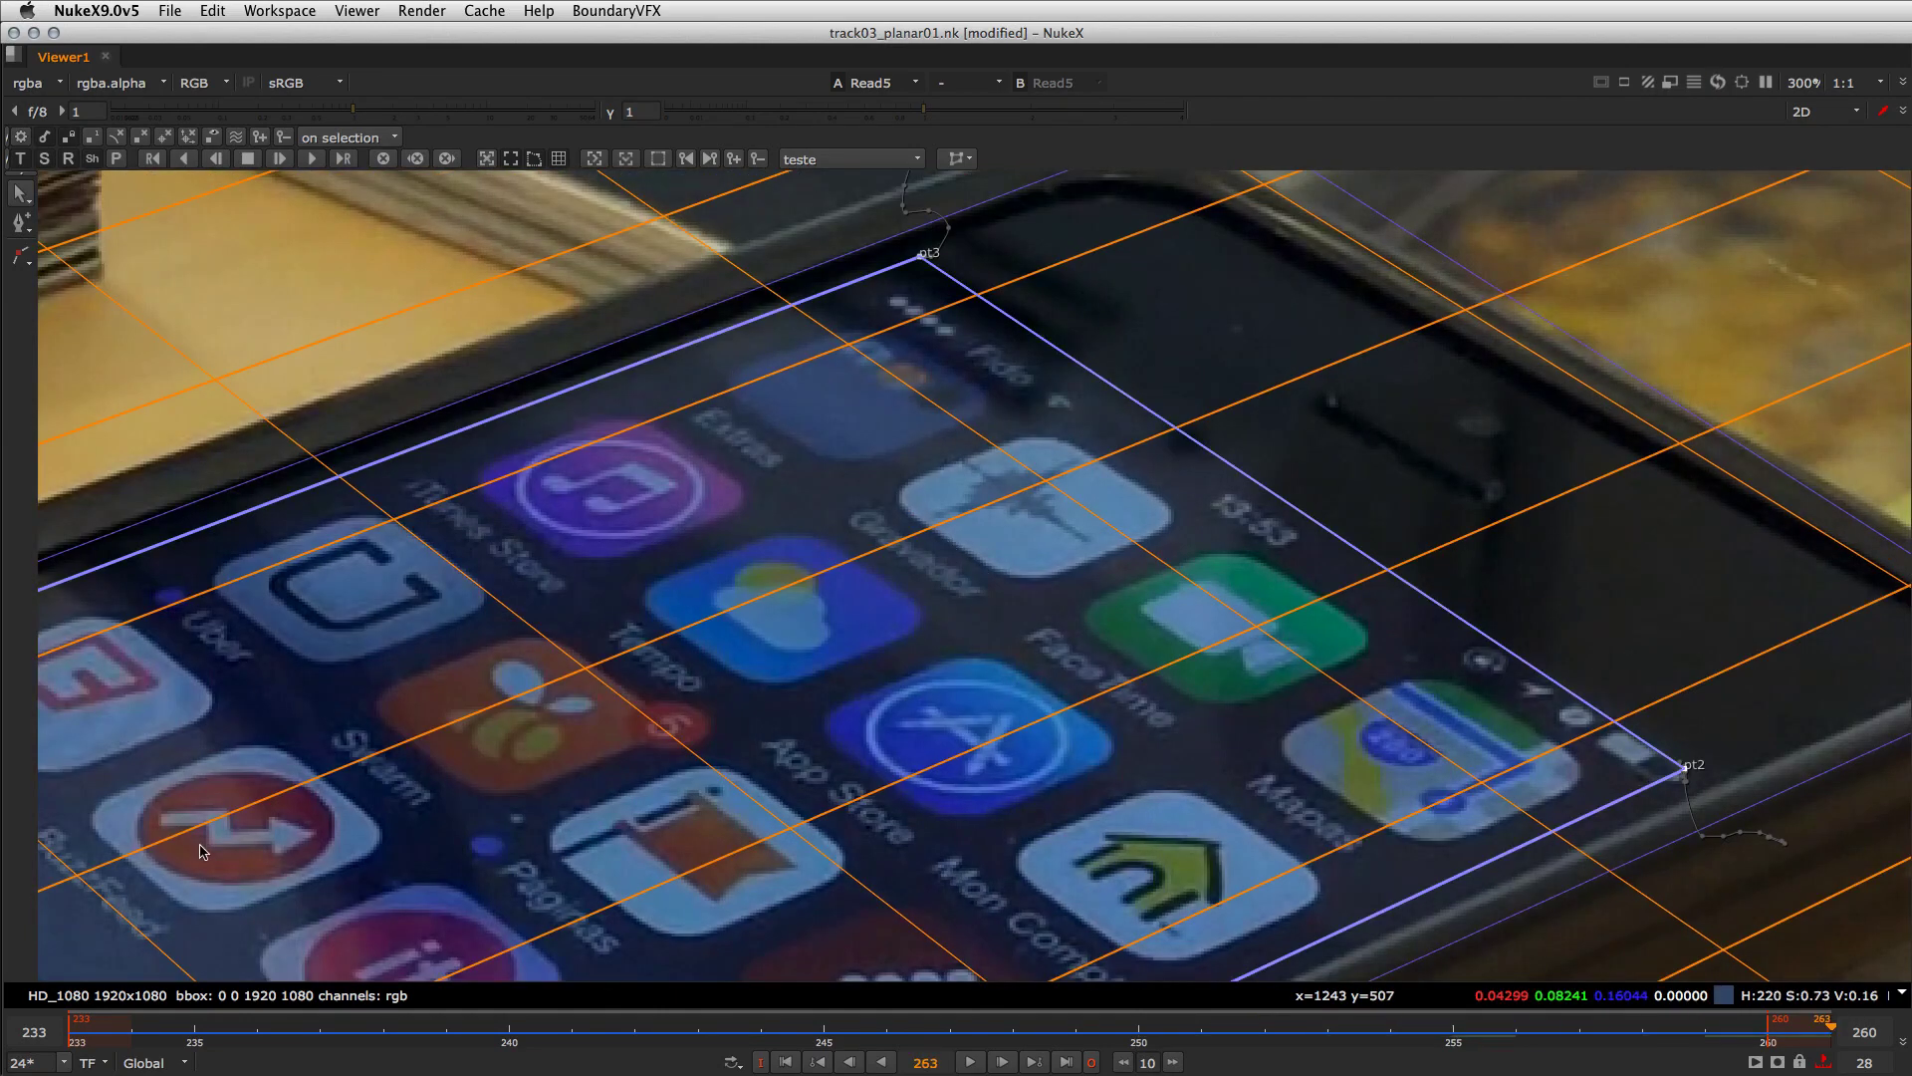
- Step through corner pt3 from the start of the shot and nudge it onto the screen corner at frame 238
{"action": "left_click", "coordinate": [94, 1041]}
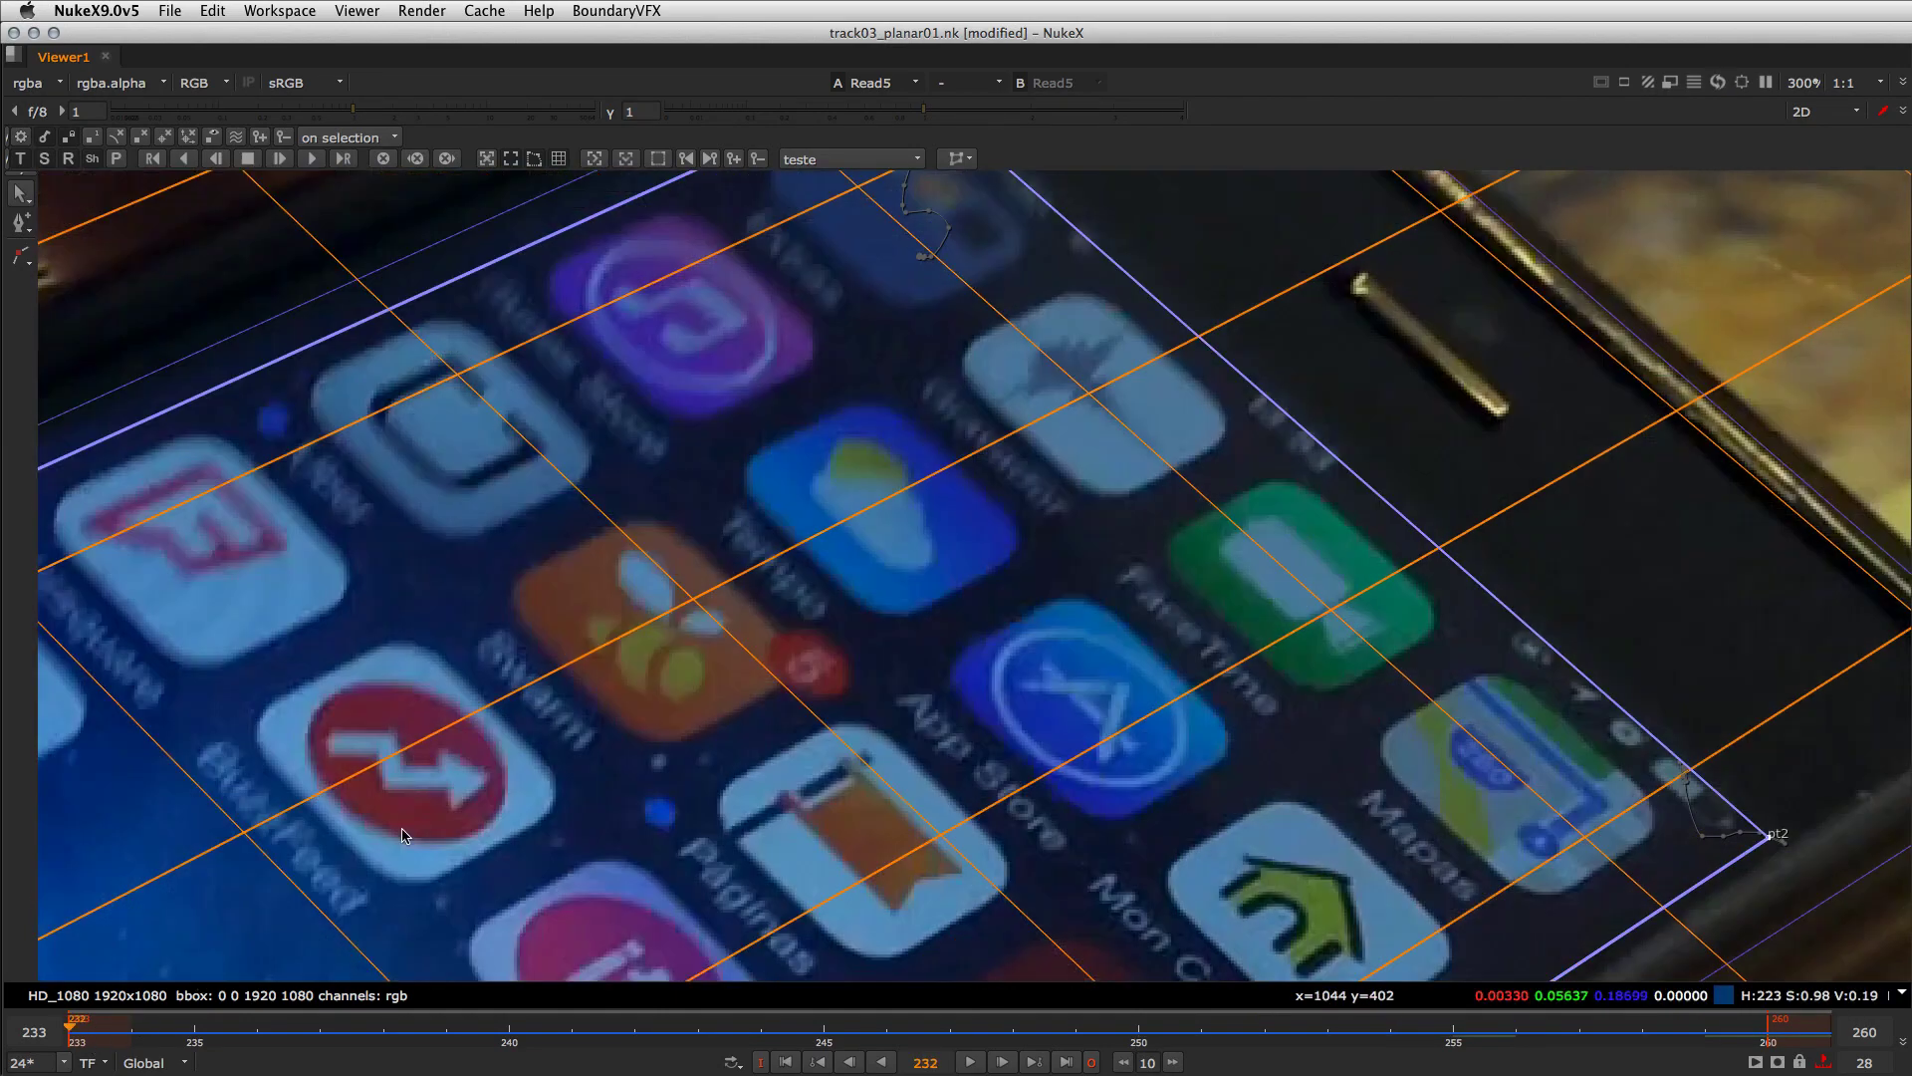
{"action": "key", "text": "Left"}
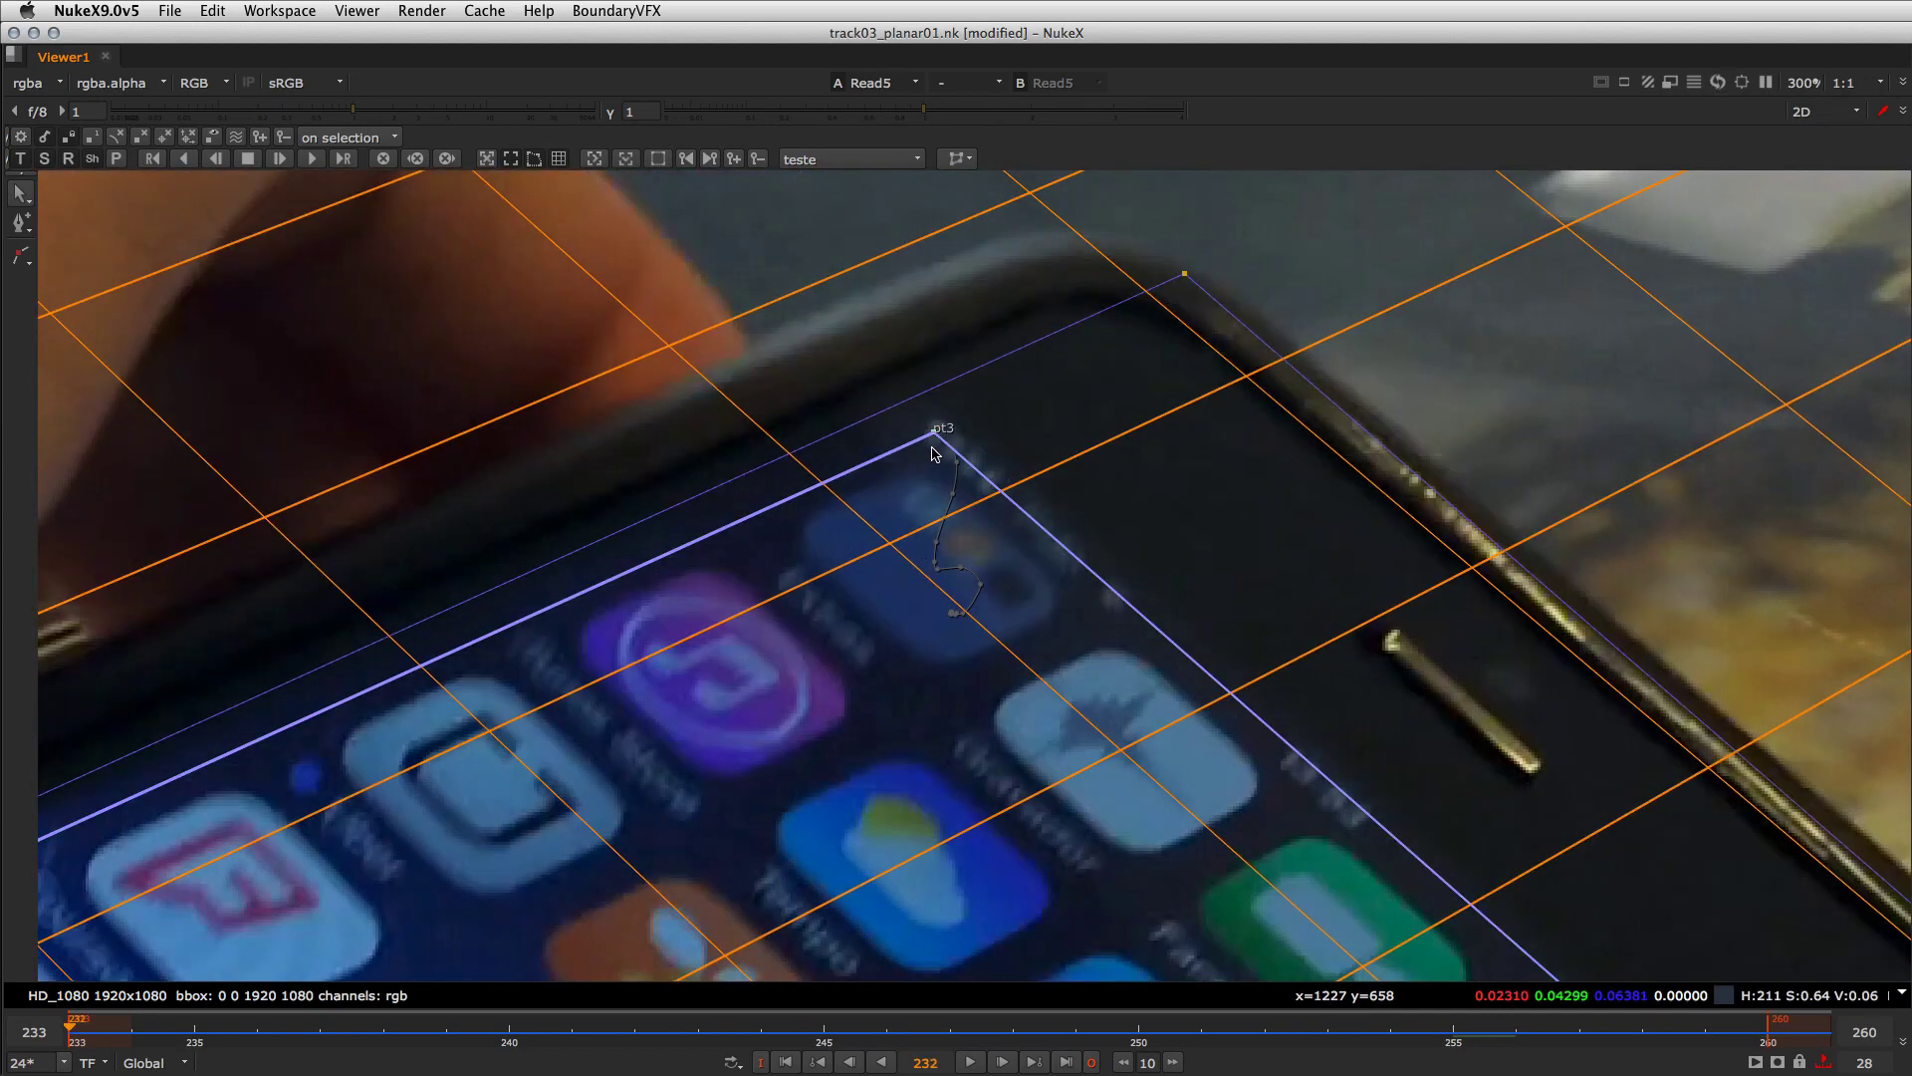
{"action": "key", "text": "Right"}
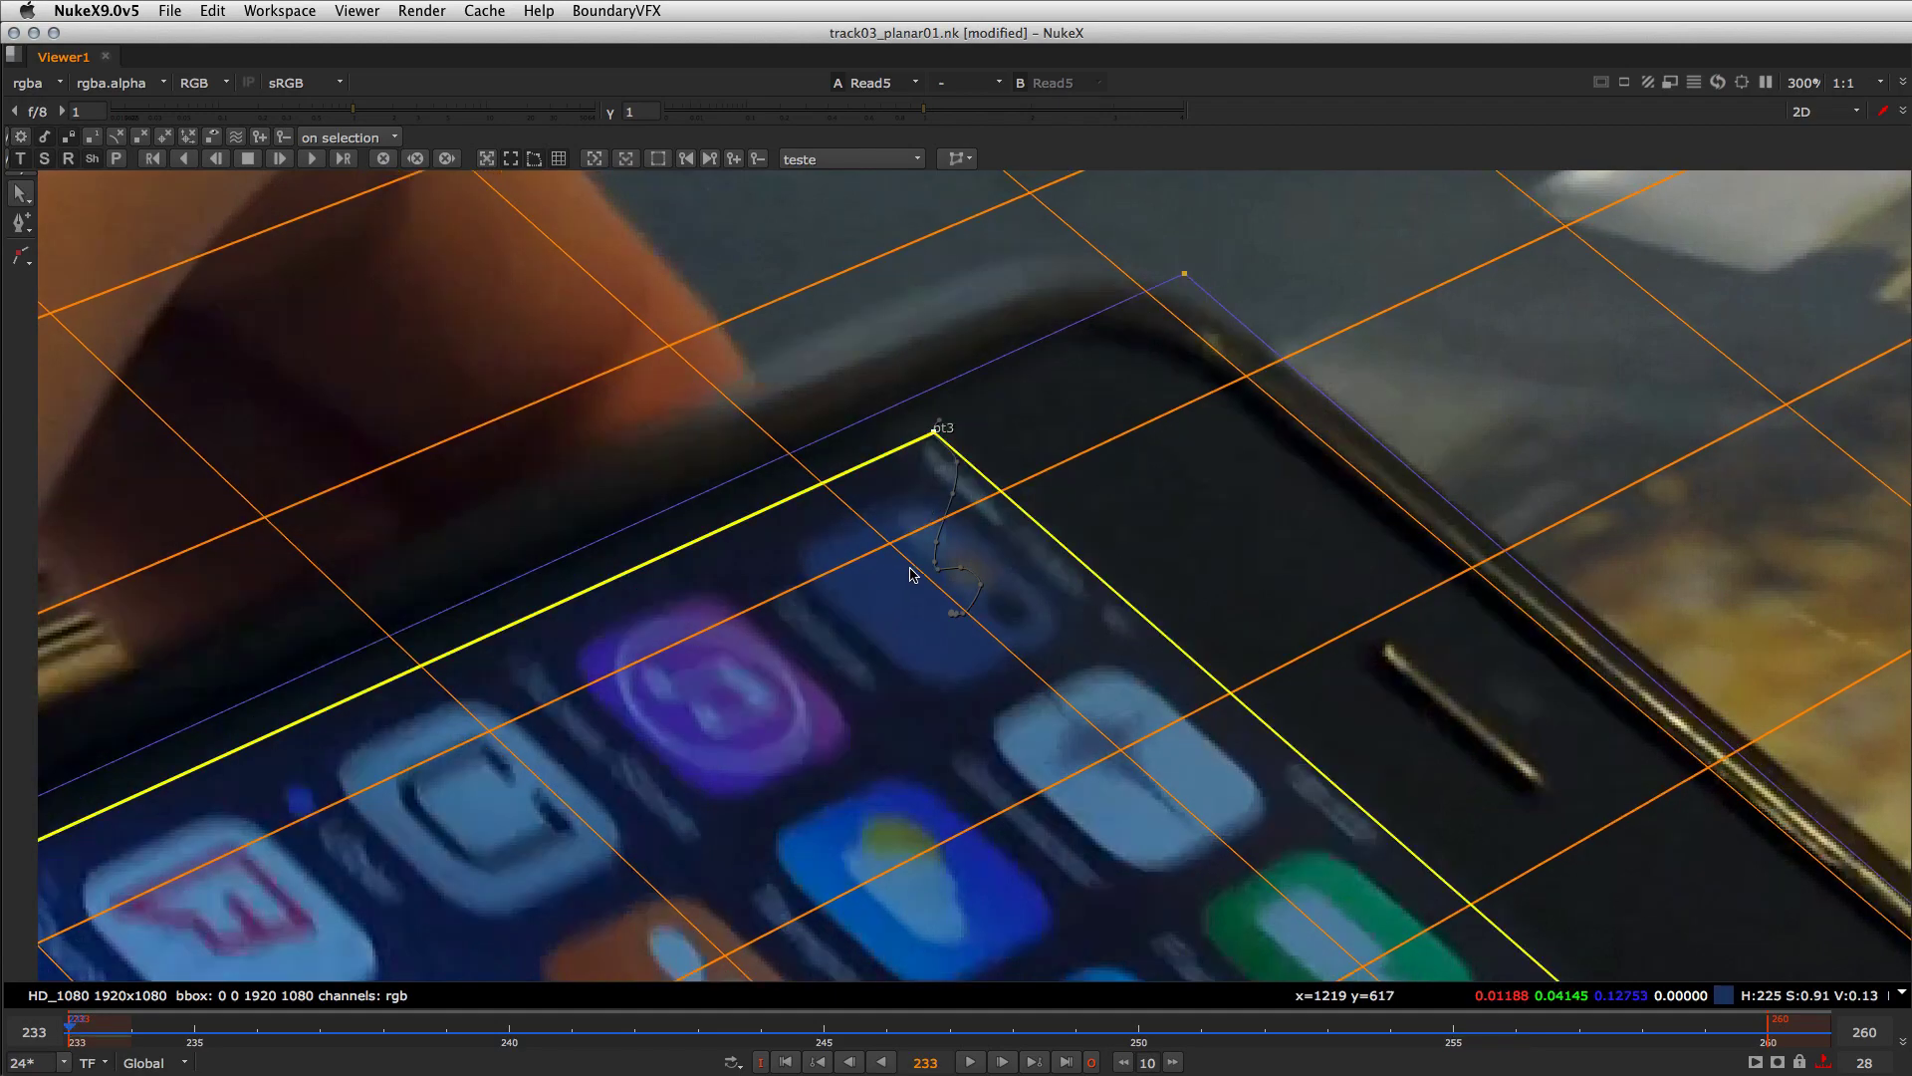
{"action": "key", "text": "Right"}
{"action": "key", "text": "Right"}
{"action": "key", "text": "Right"}
{"action": "key", "text": "Right"}
{"action": "key", "text": "Right"}
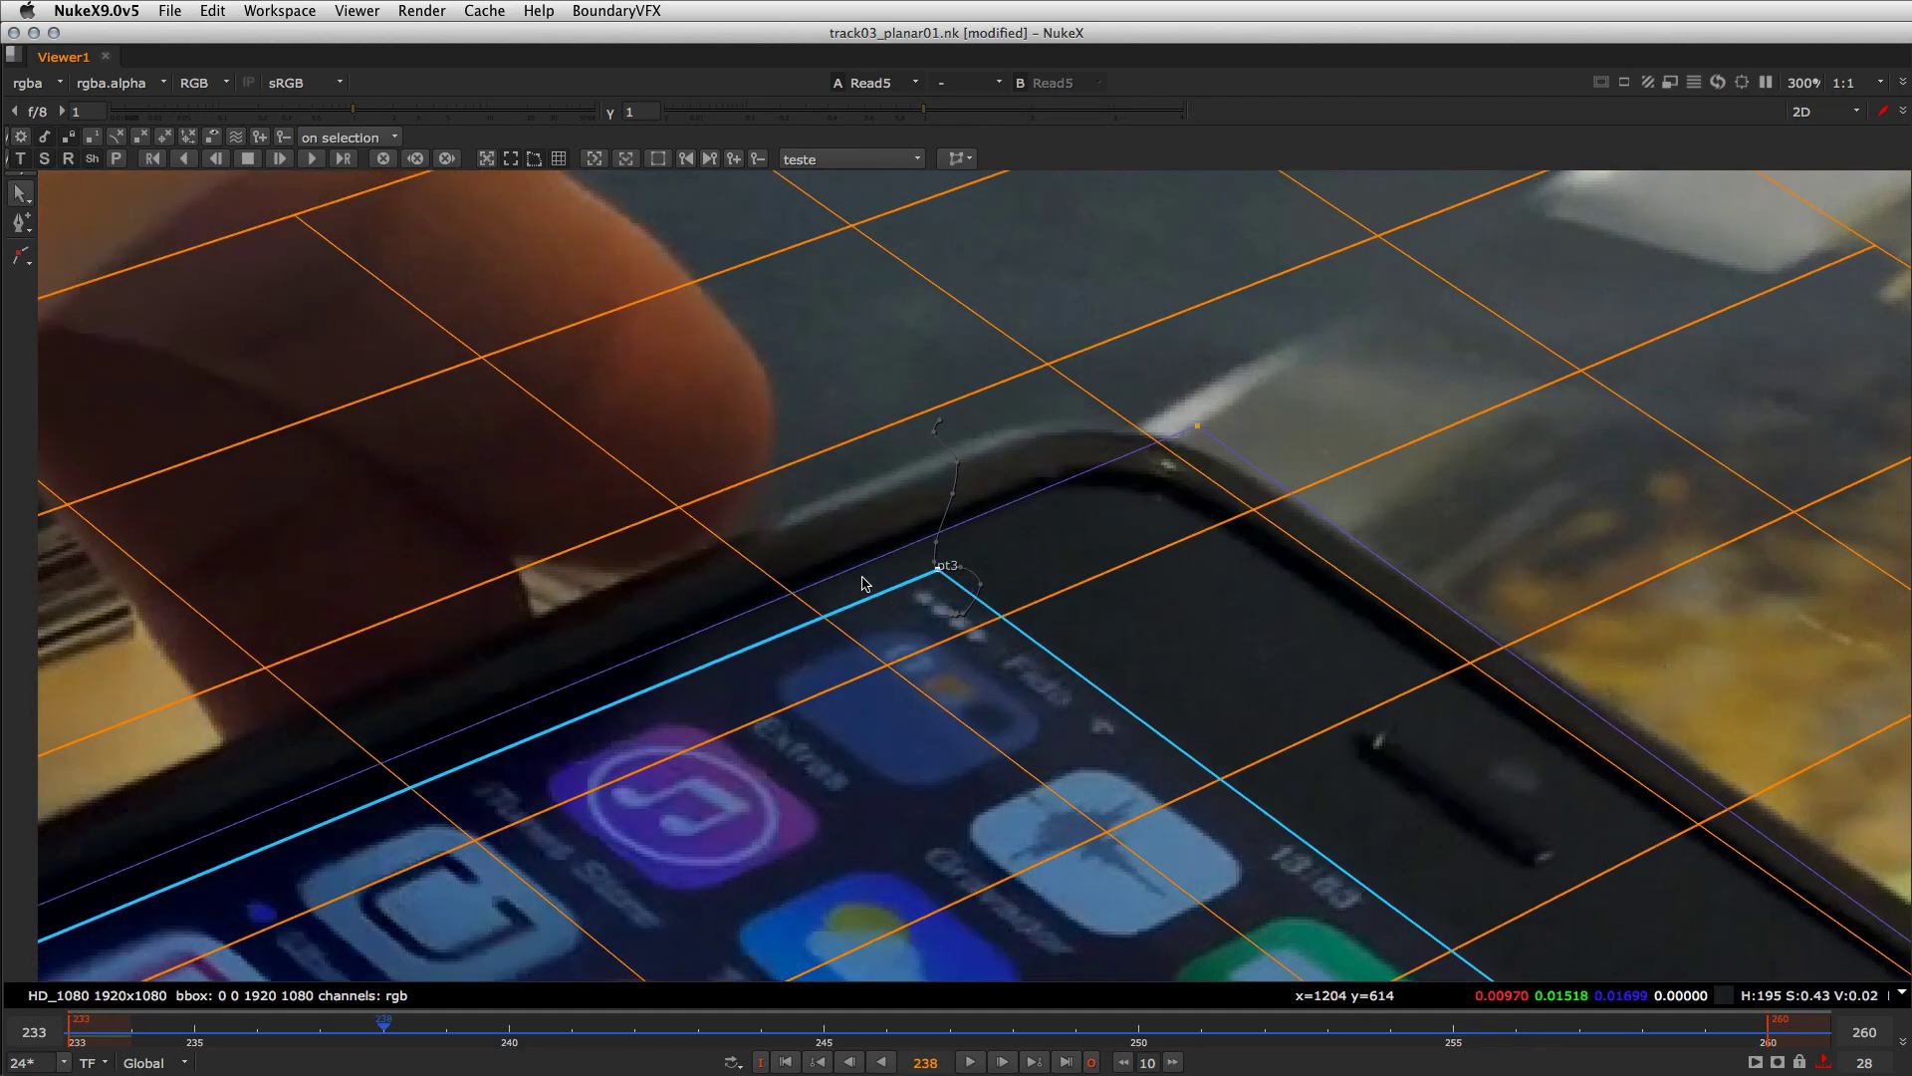
{"action": "key", "text": "Right"}
{"action": "key", "text": "Right"}
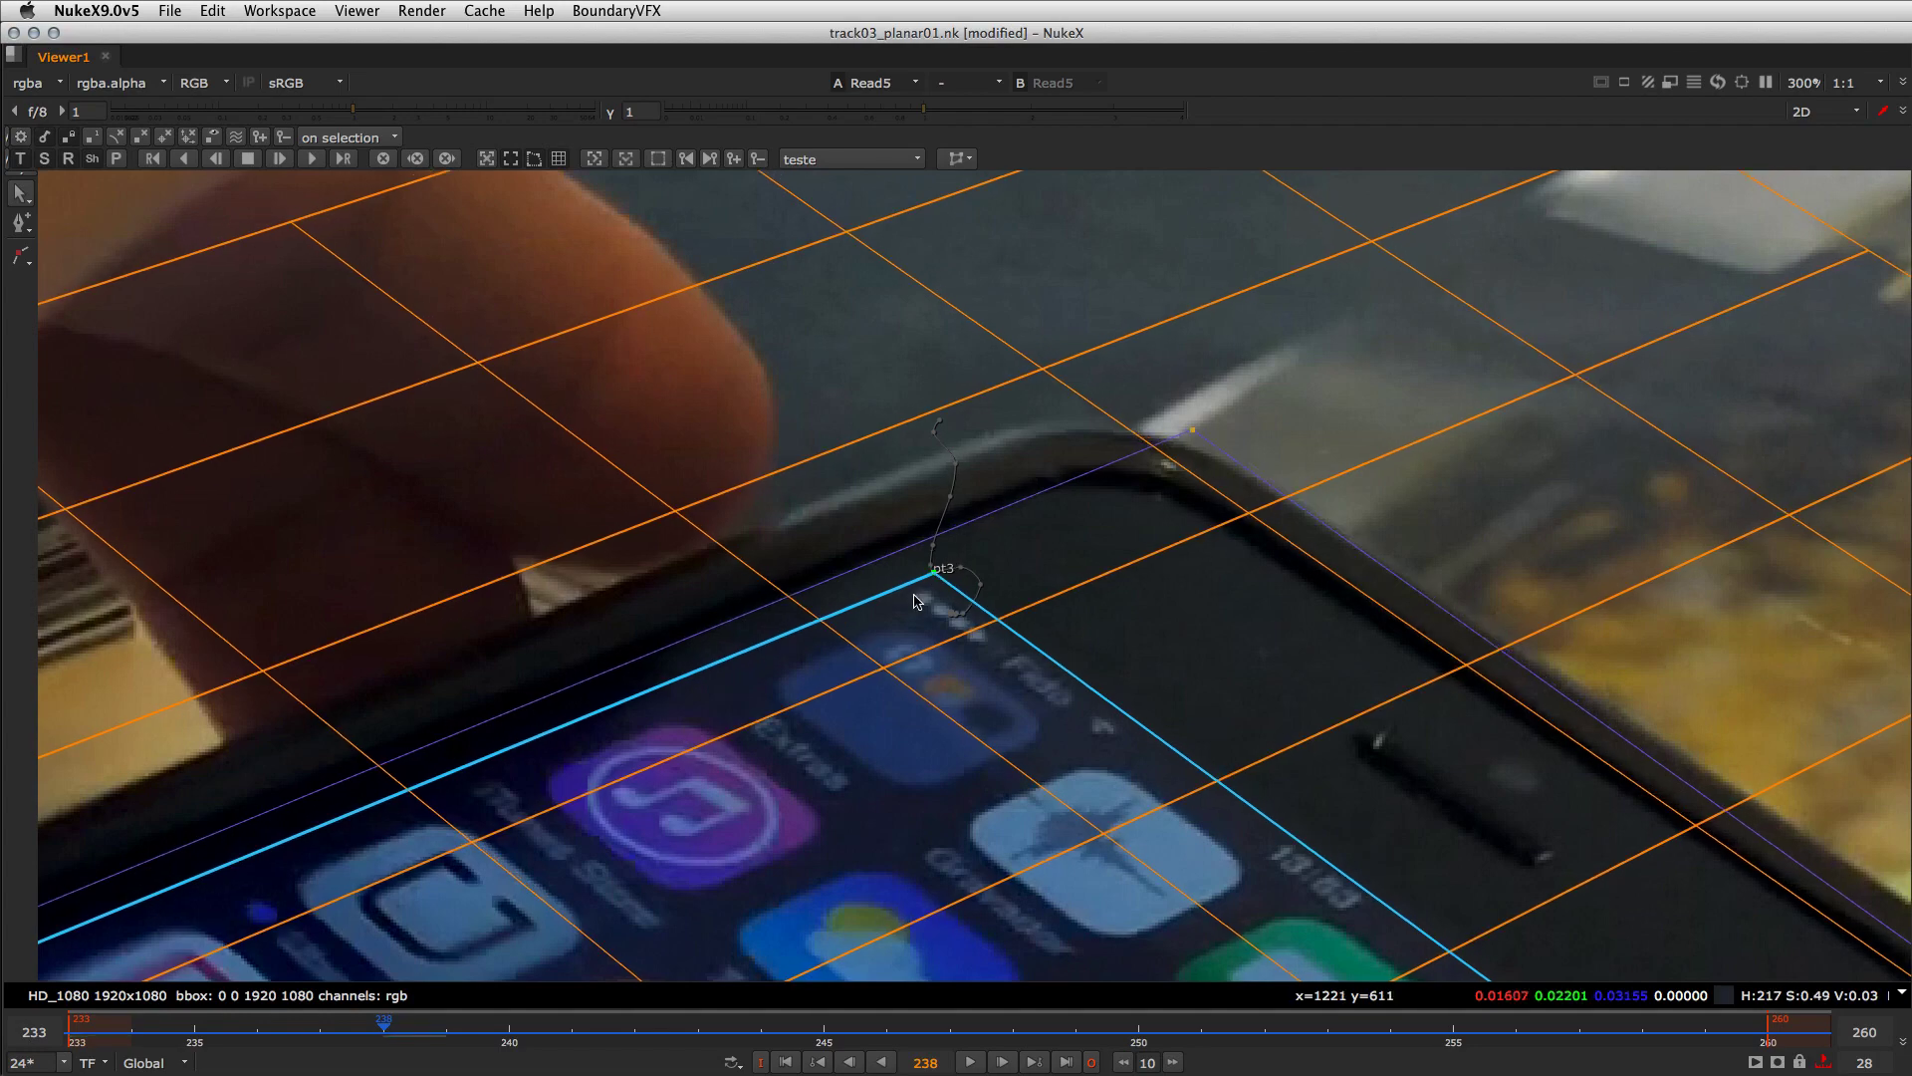
- Check corner pt3 against the screen corner frame by frame from 238 to 254
{"action": "key", "text": "Right"}
{"action": "key", "text": "Right"}
{"action": "key", "text": "Right"}
{"action": "key", "text": "Right"}
{"action": "key", "text": "Right"}
{"action": "key", "text": "Right"}
{"action": "key", "text": "Right"}
{"action": "key", "text": "Right"}
{"action": "key", "text": "Right"}
{"action": "key", "text": "Right"}
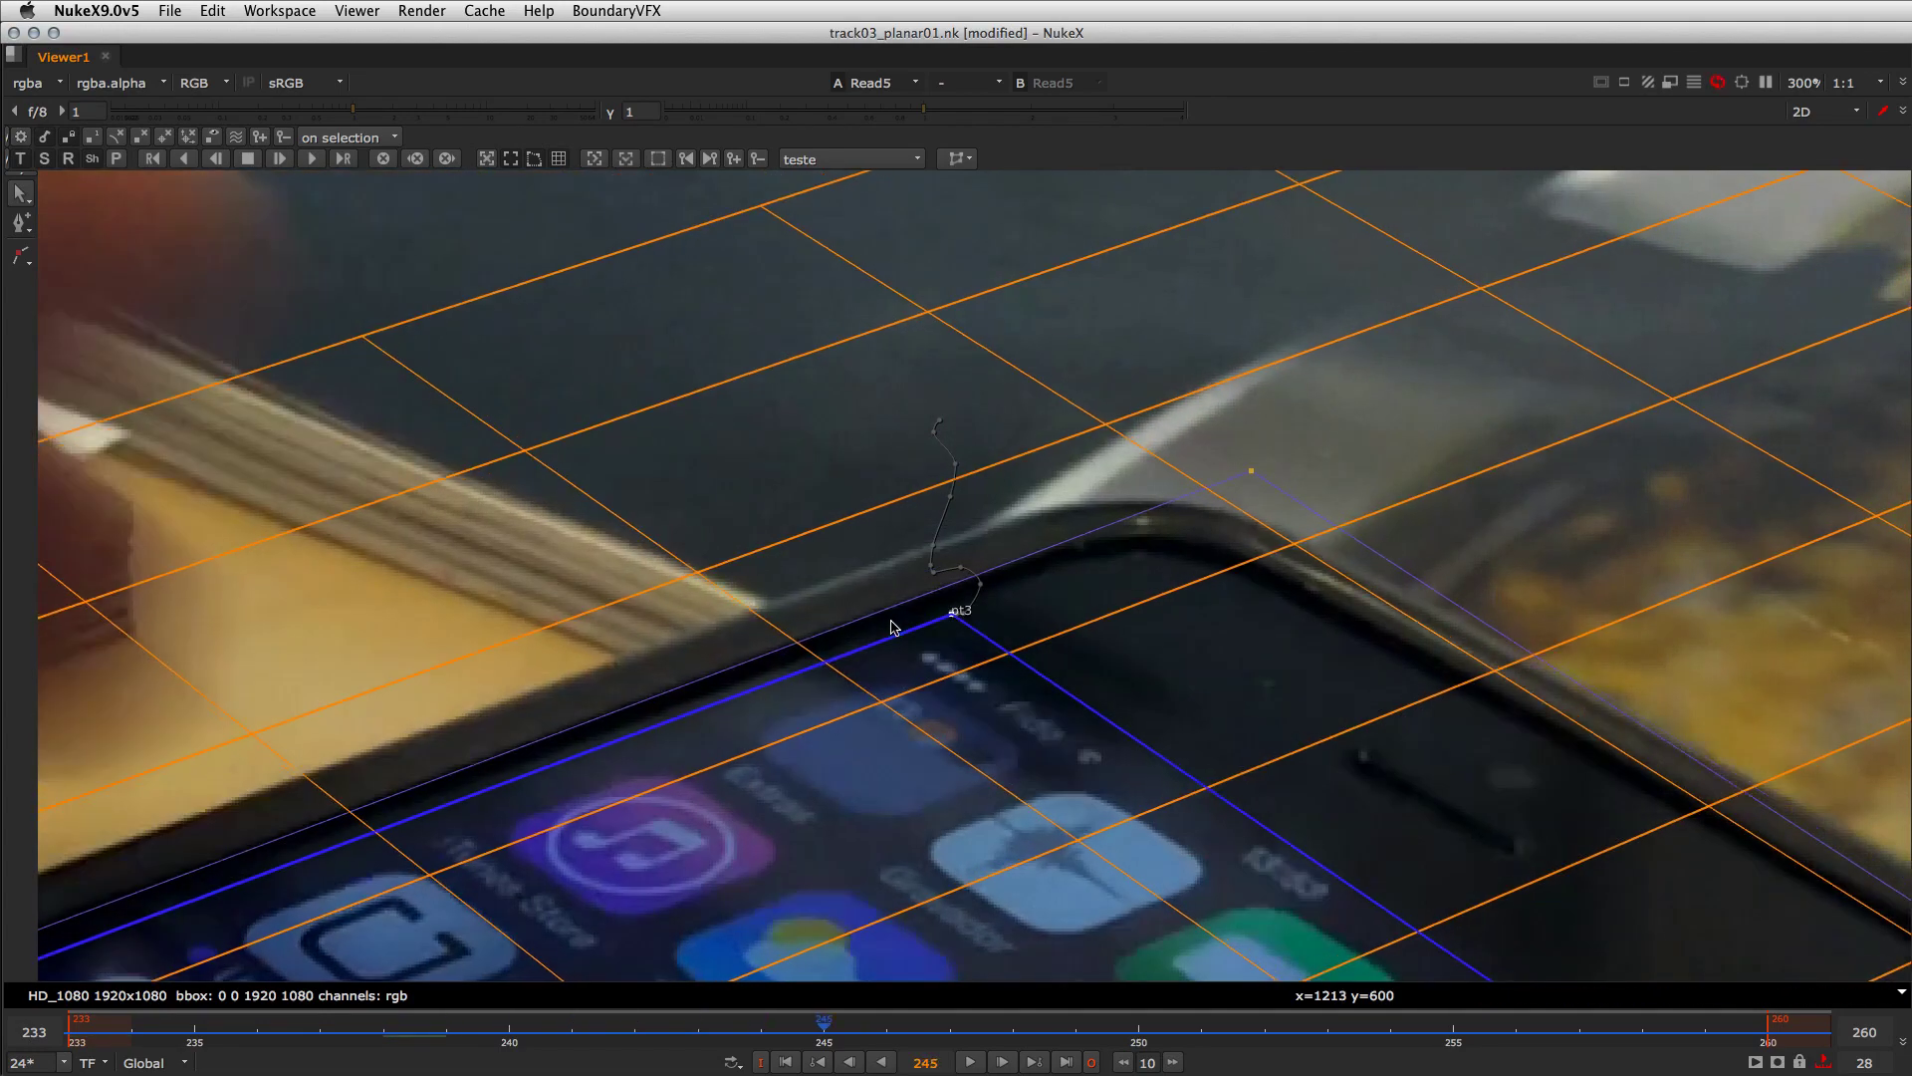
{"action": "key", "text": "minus"}
{"action": "key", "text": "Right"}
{"action": "key", "text": "Right"}
{"action": "key", "text": "Right"}
{"action": "key", "text": "Right"}
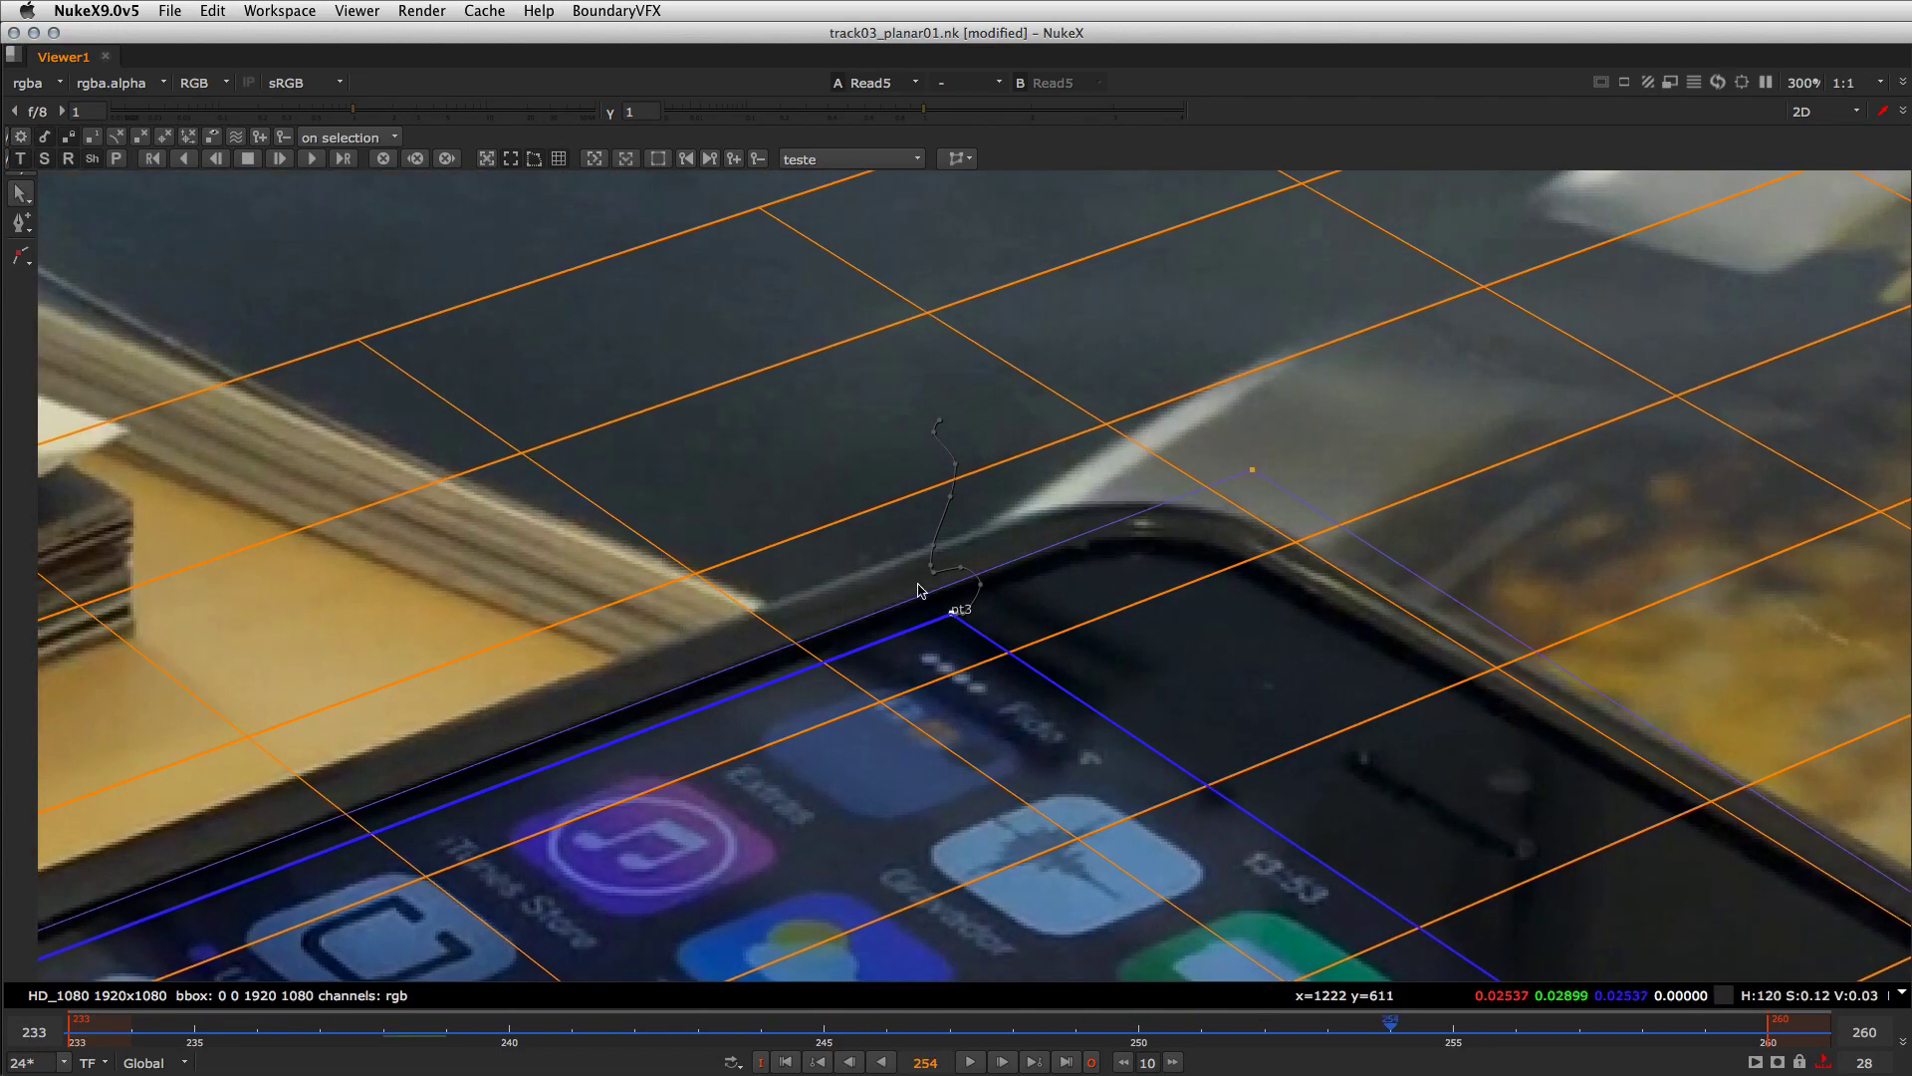
- Play back the shot with the whole phone in view to review the corrected plane
{"action": "key", "text": "minus"}
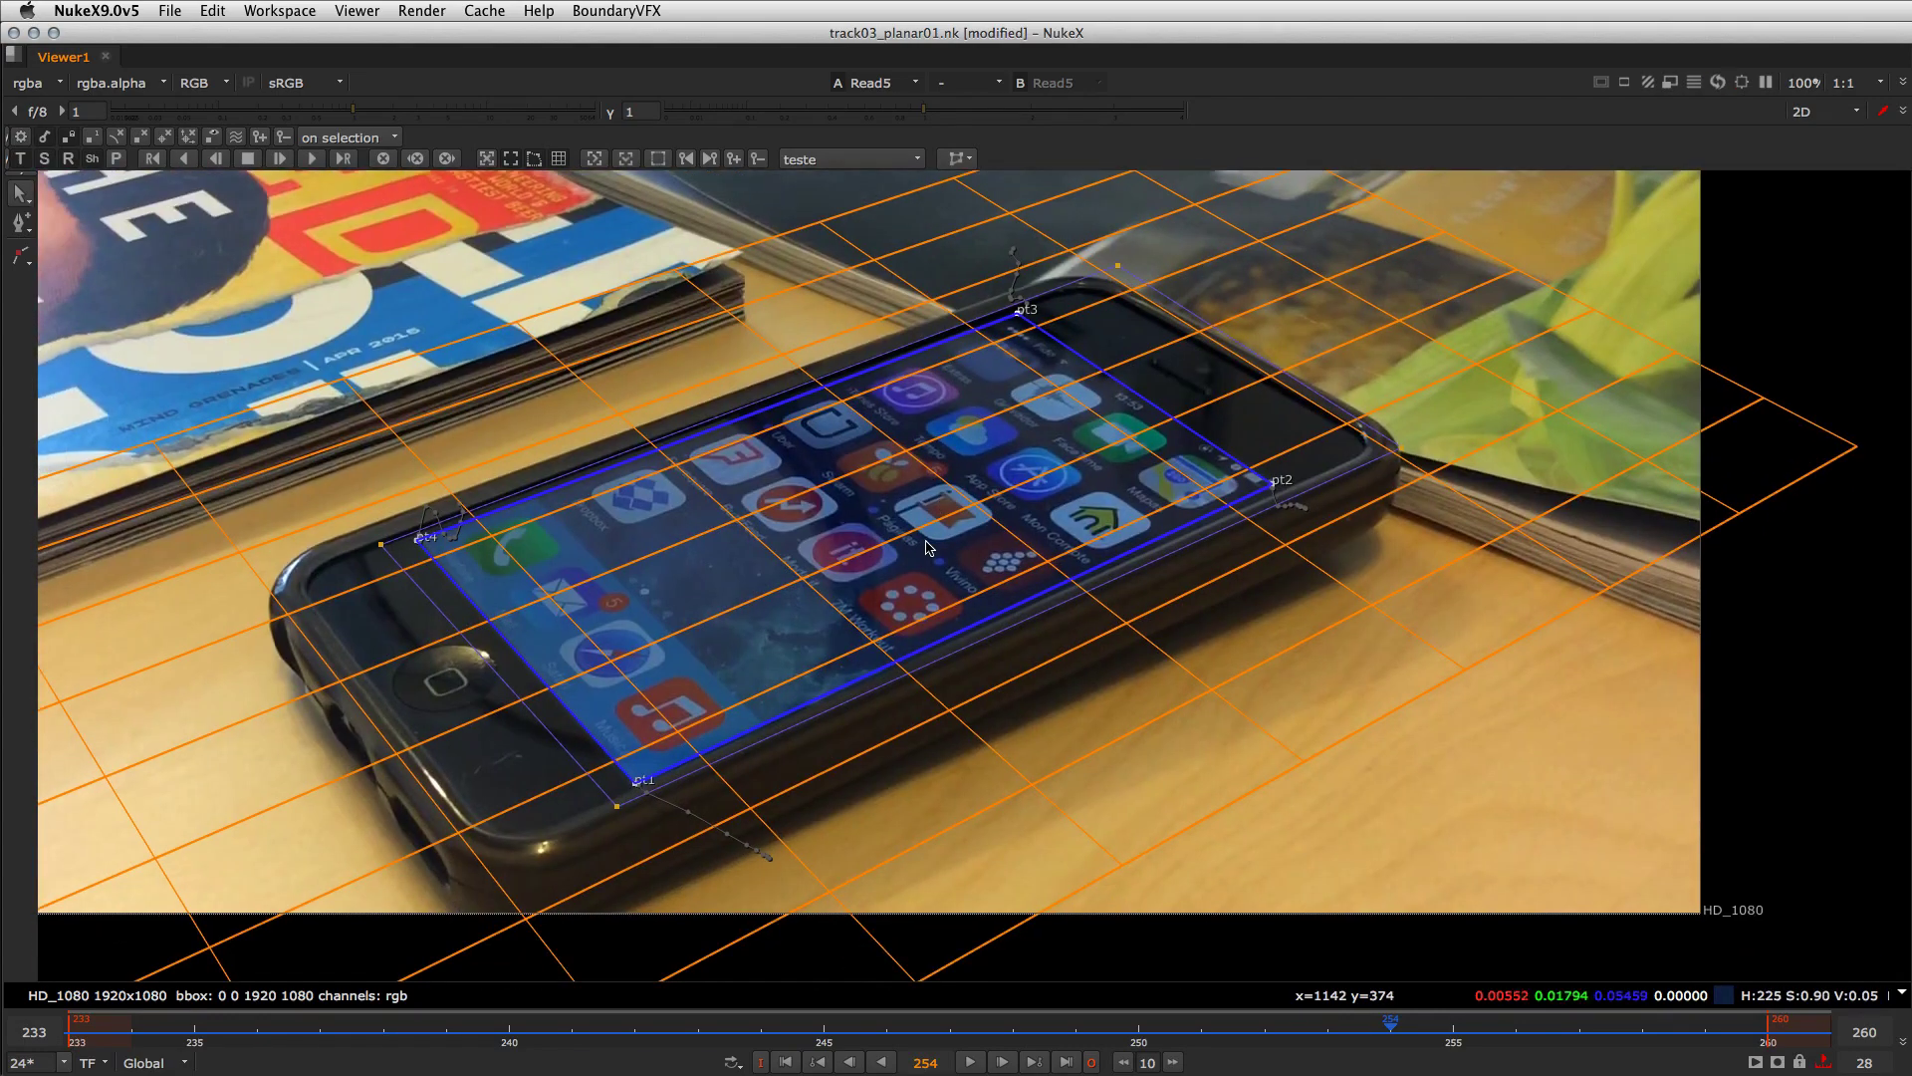
{"action": "key", "text": "space"}
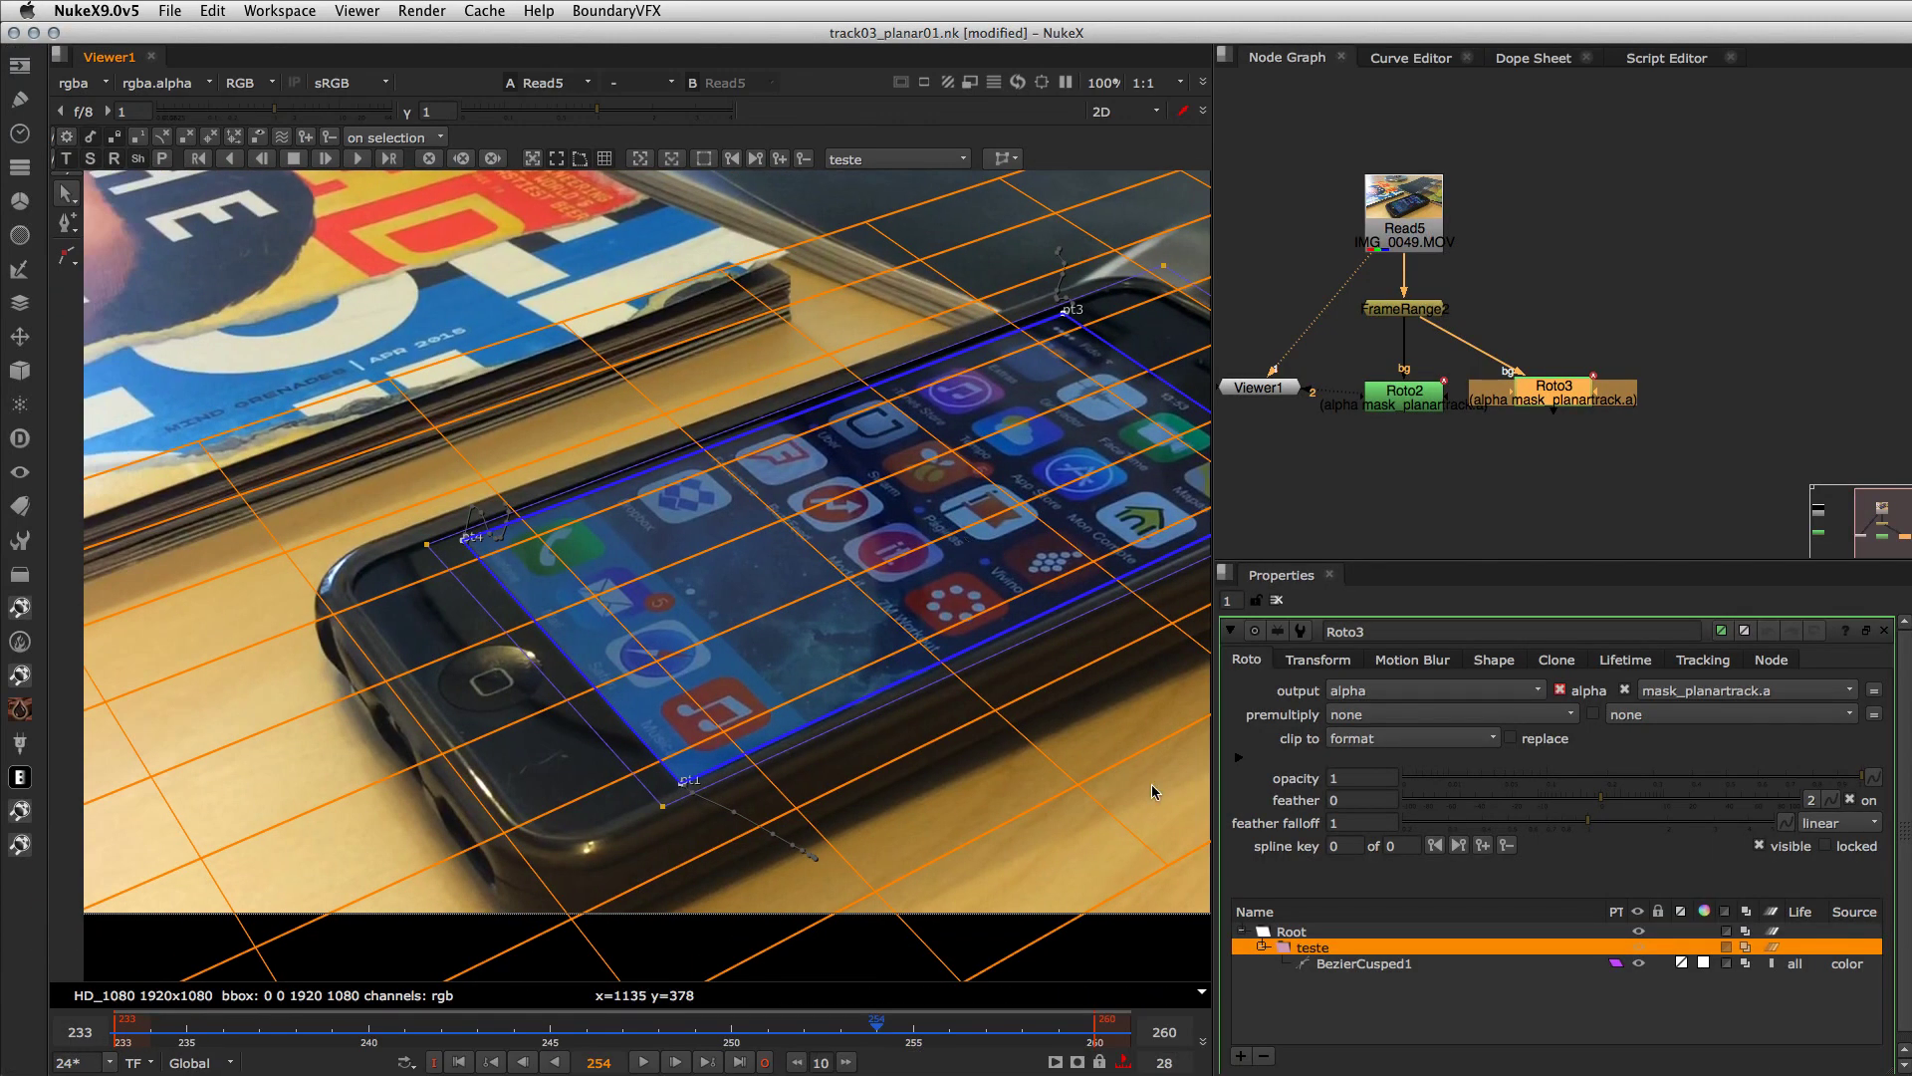
{"action": "key", "text": "space"}
{"action": "key", "text": "l"}
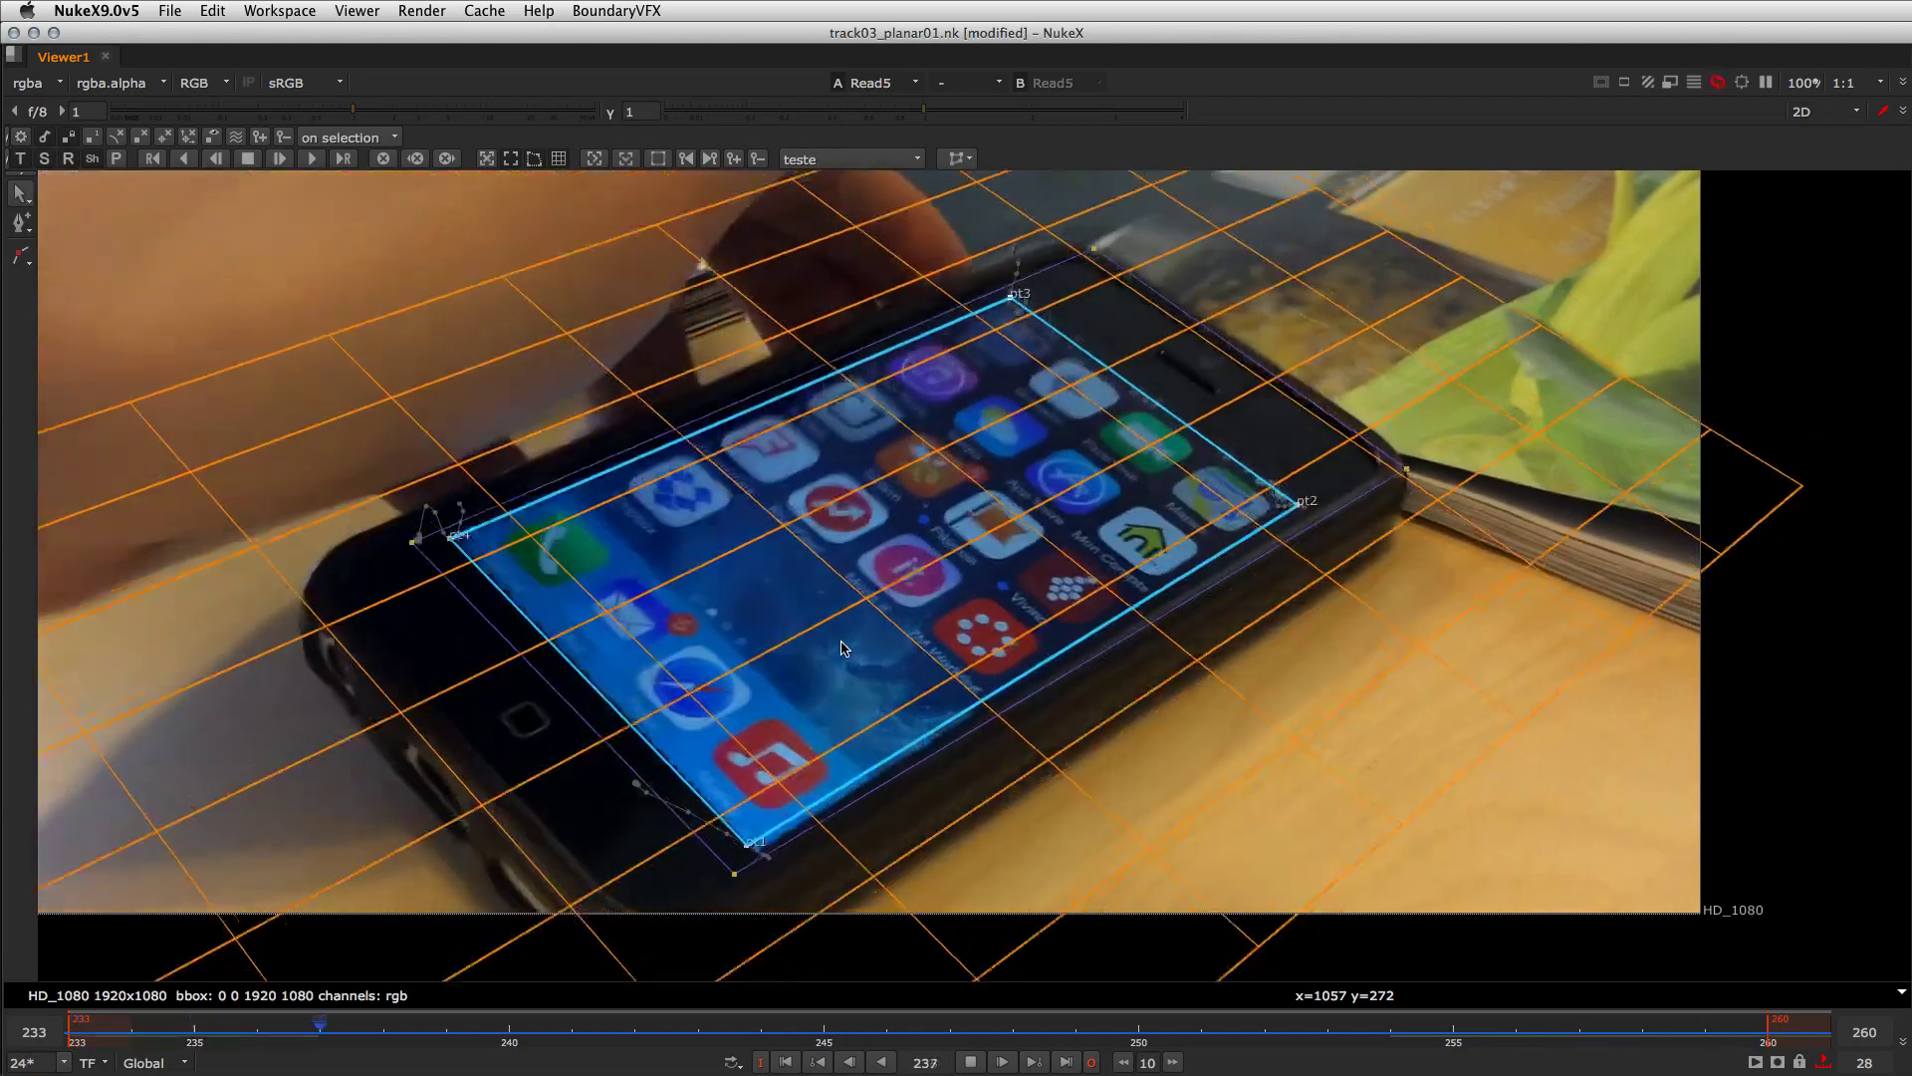
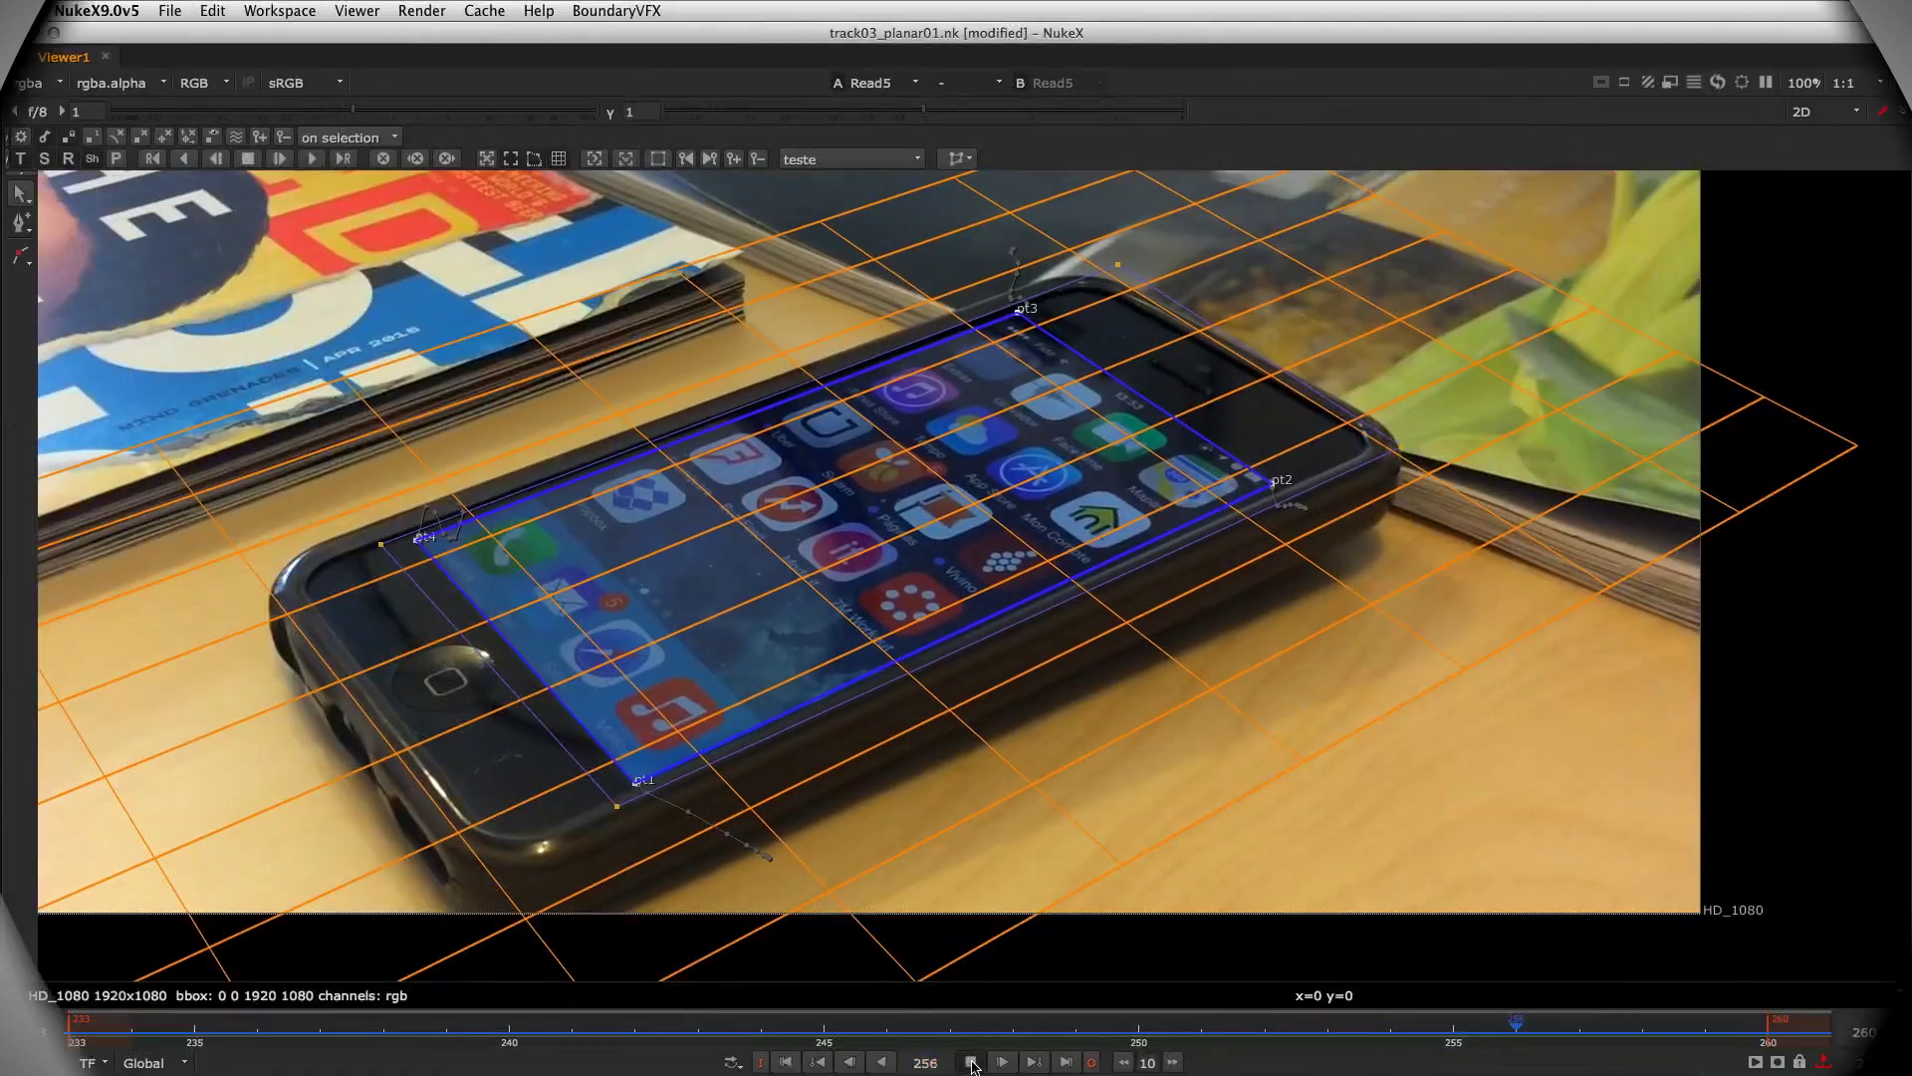
- Return to the full workspace layout and save the script
{"action": "key", "text": "space"}
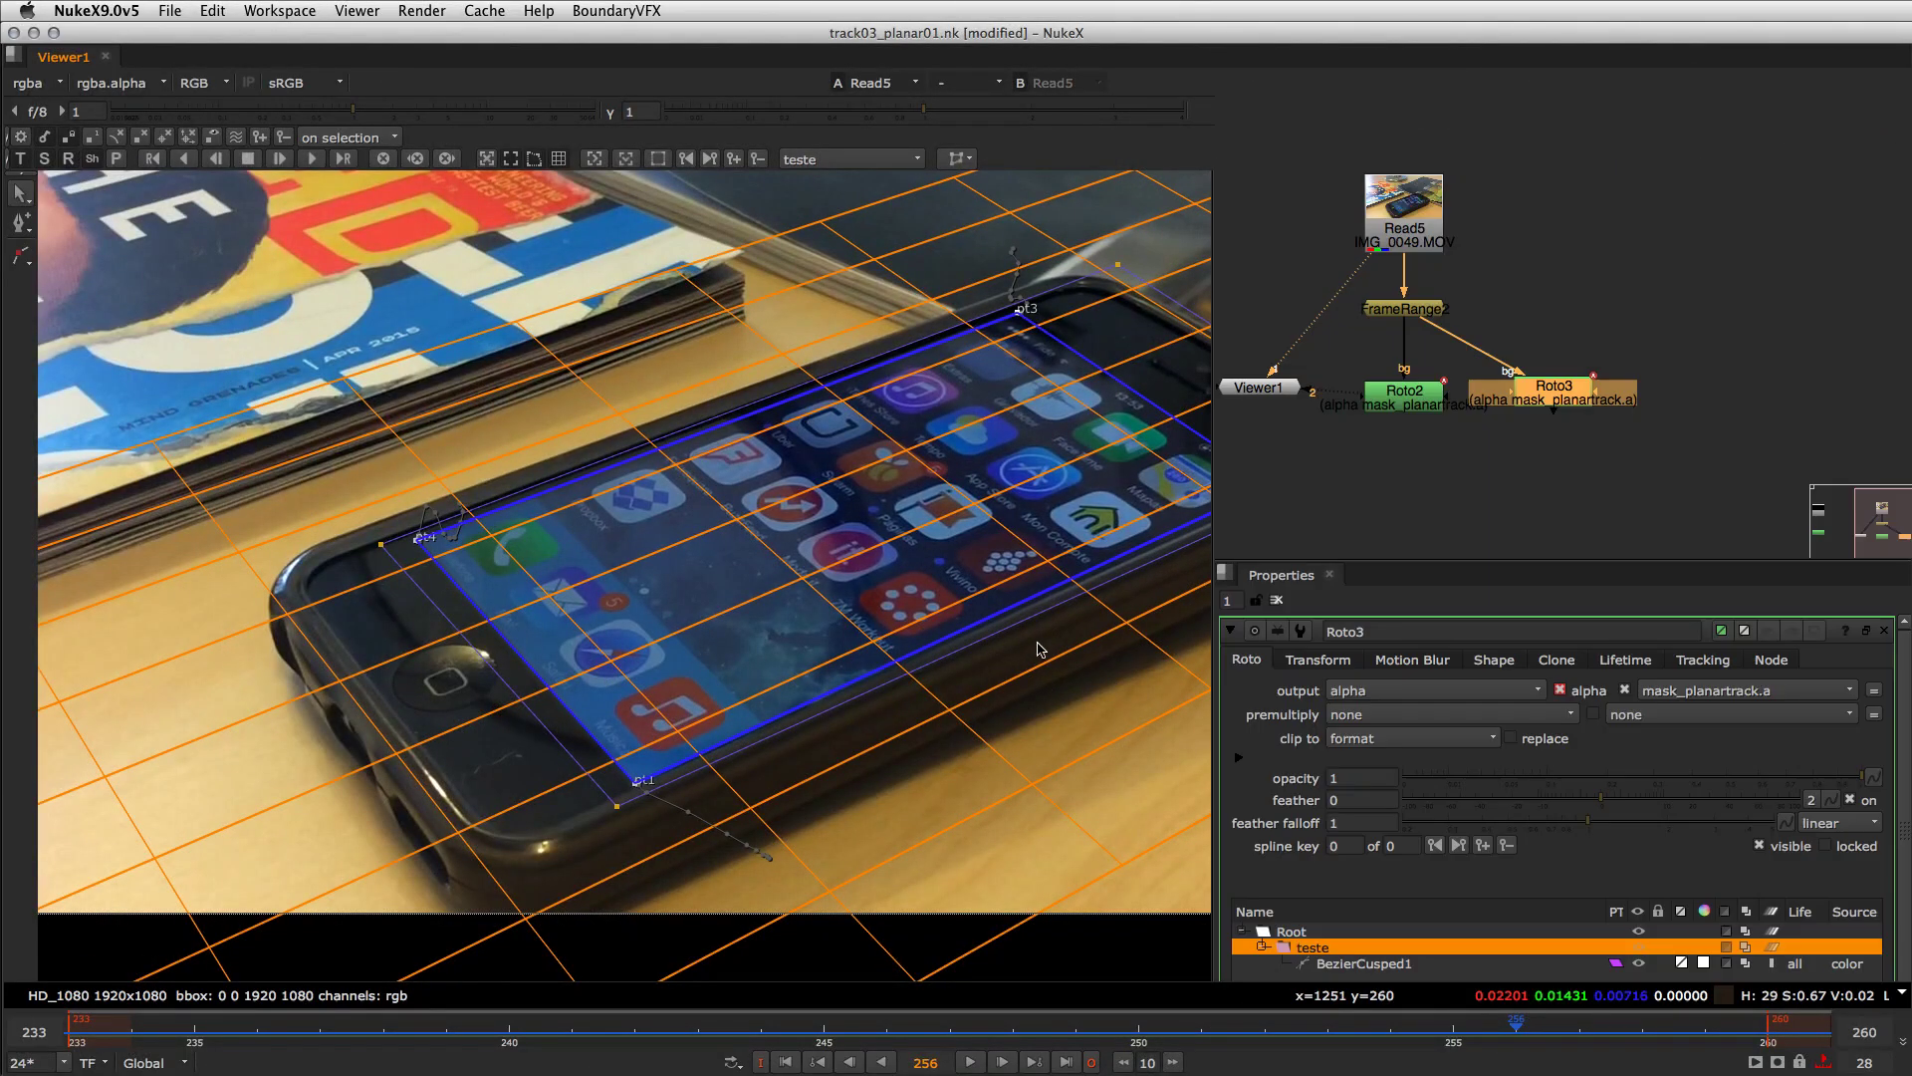
{"action": "key", "text": "super+s"}
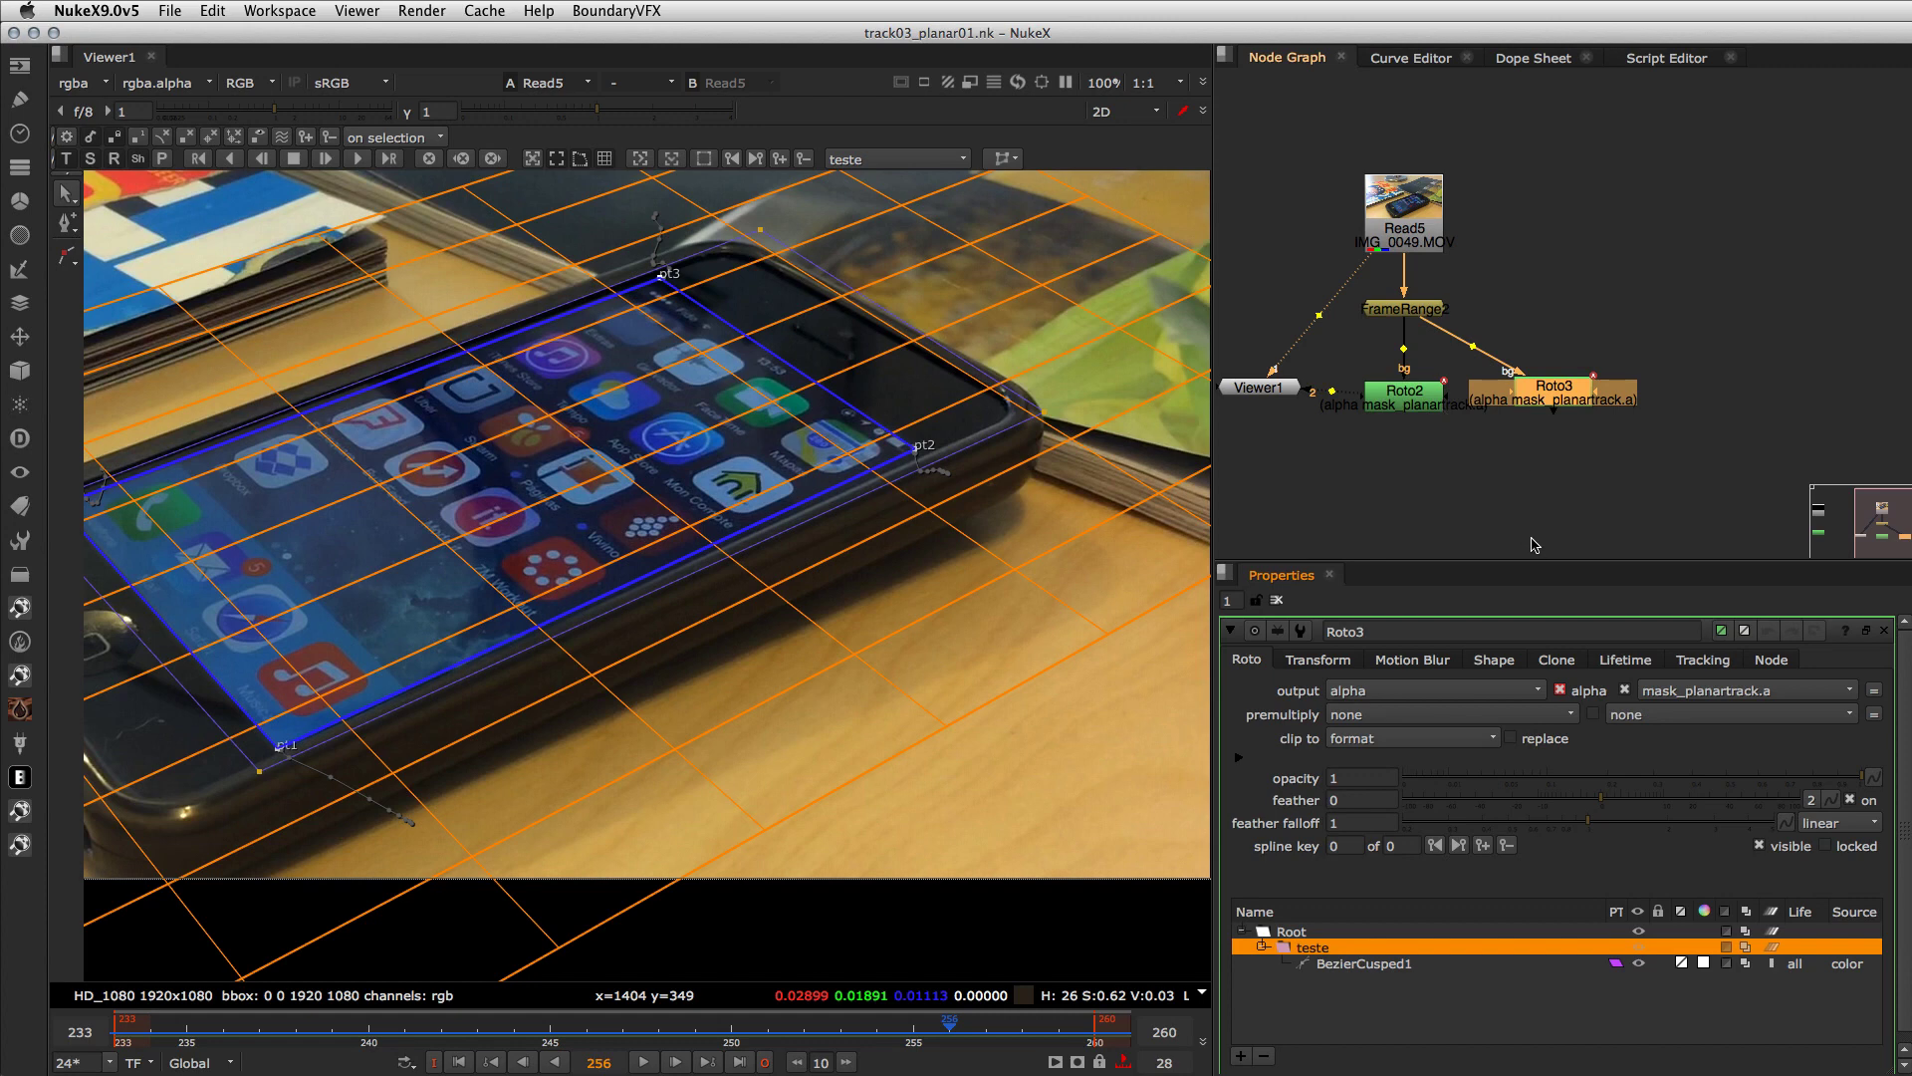
- Review the available export types for the teste plane in the viewer and in Roto3's tracking settings
{"action": "left_click", "coordinate": [1002, 158]}
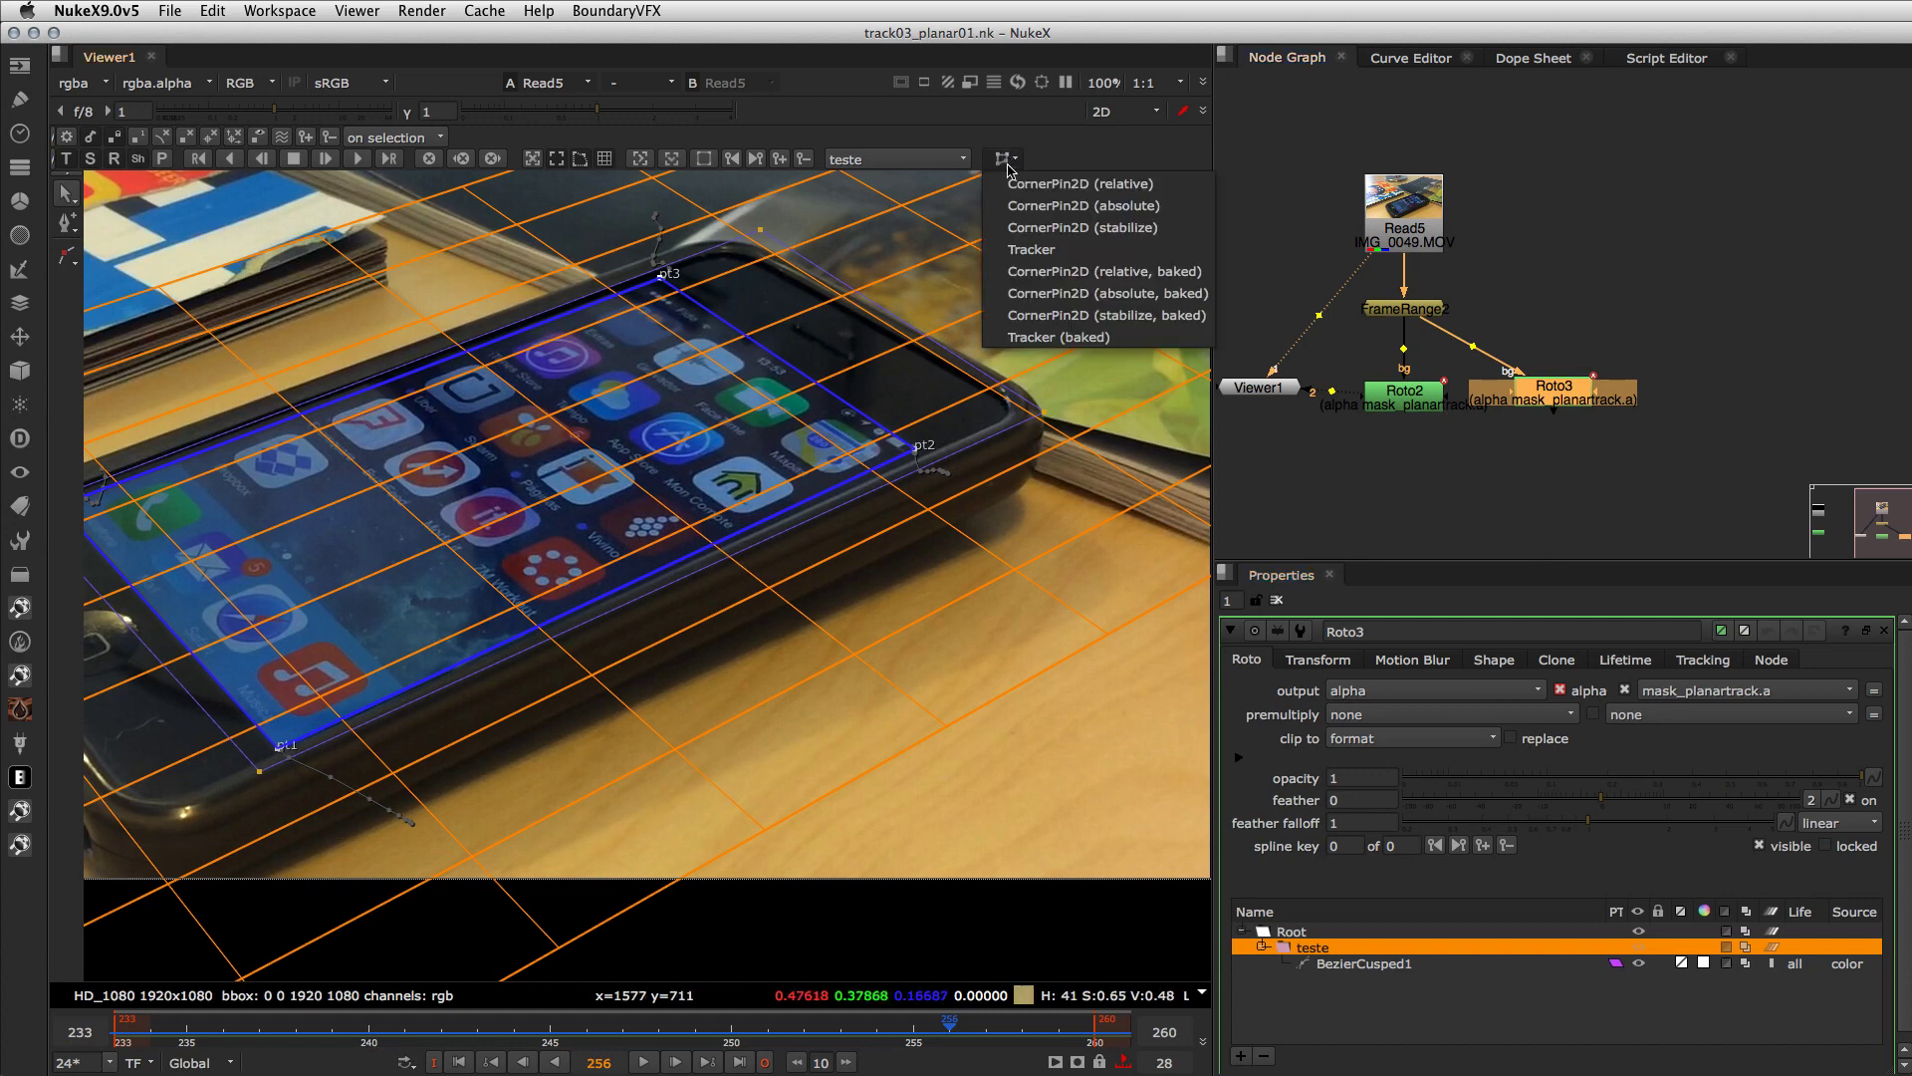
{"action": "left_click", "coordinate": [1549, 652]}
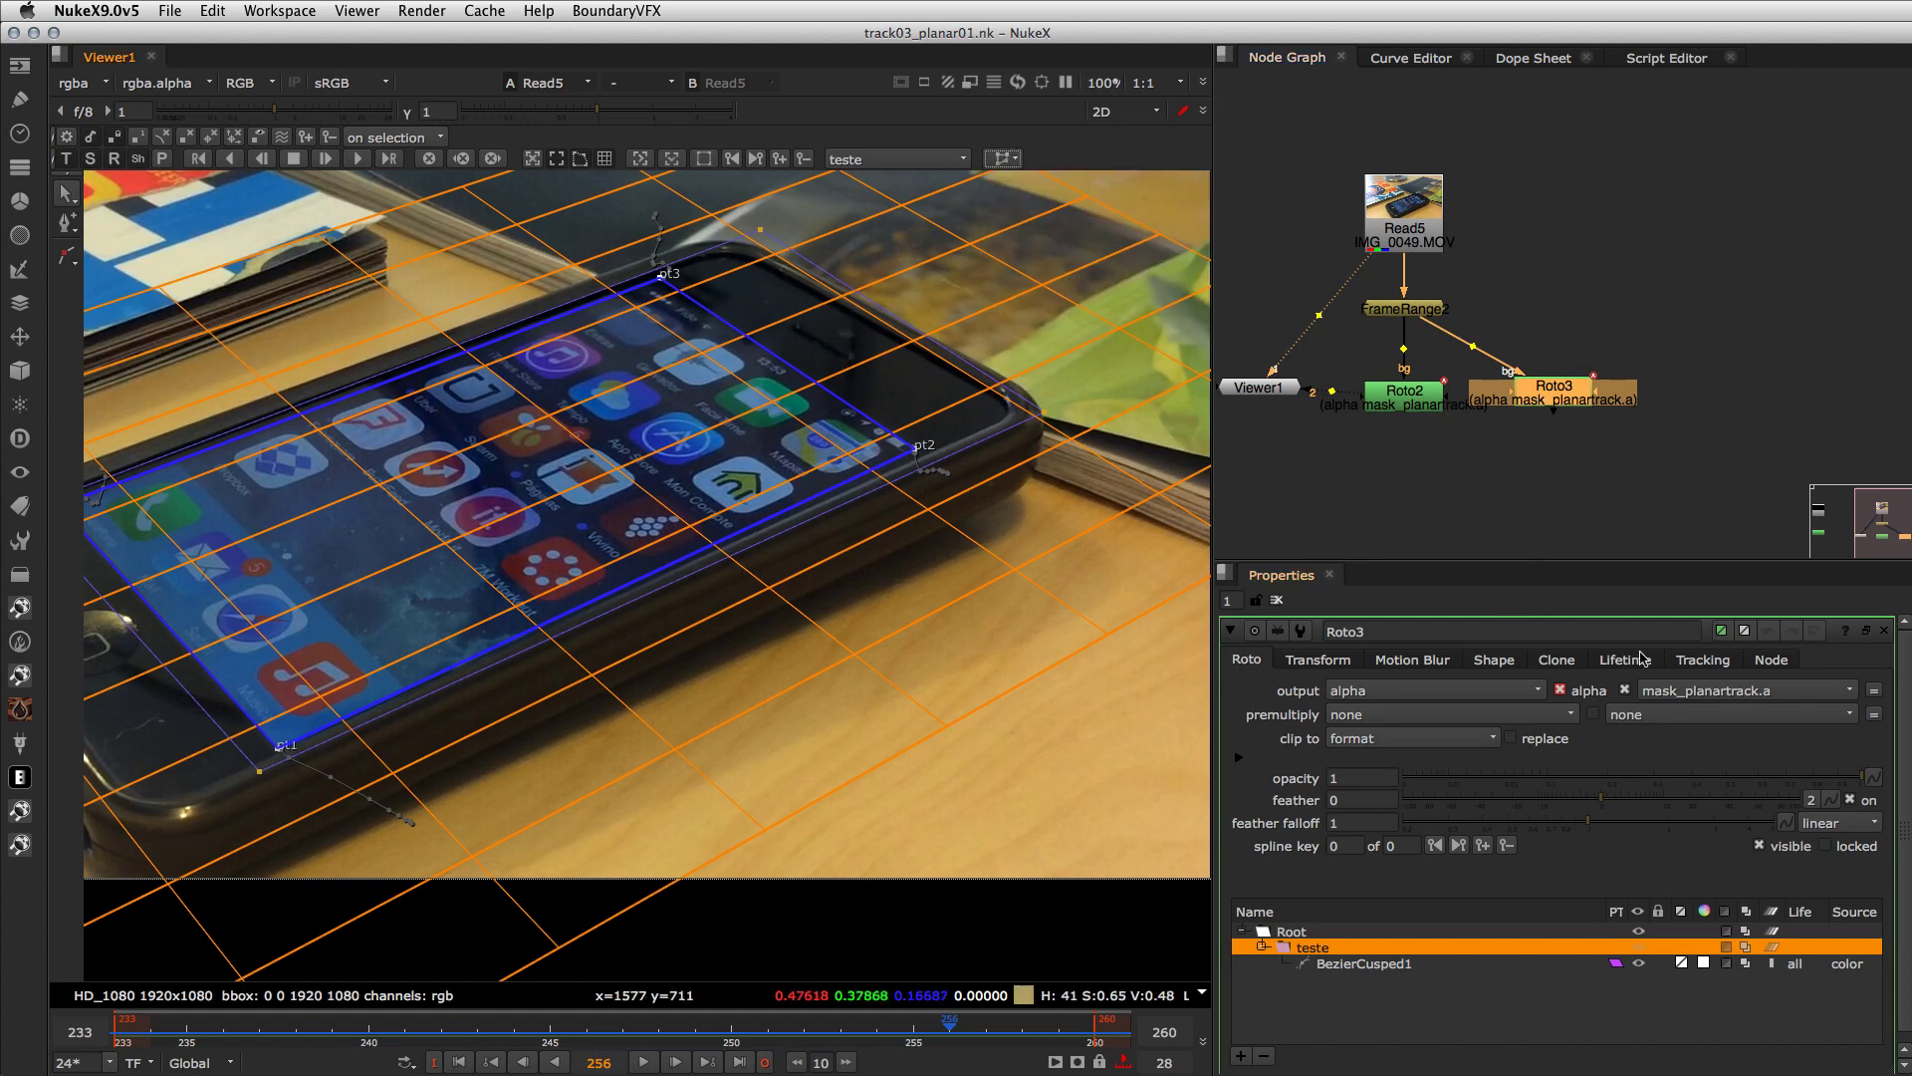
{"action": "left_click", "coordinate": [1691, 660]}
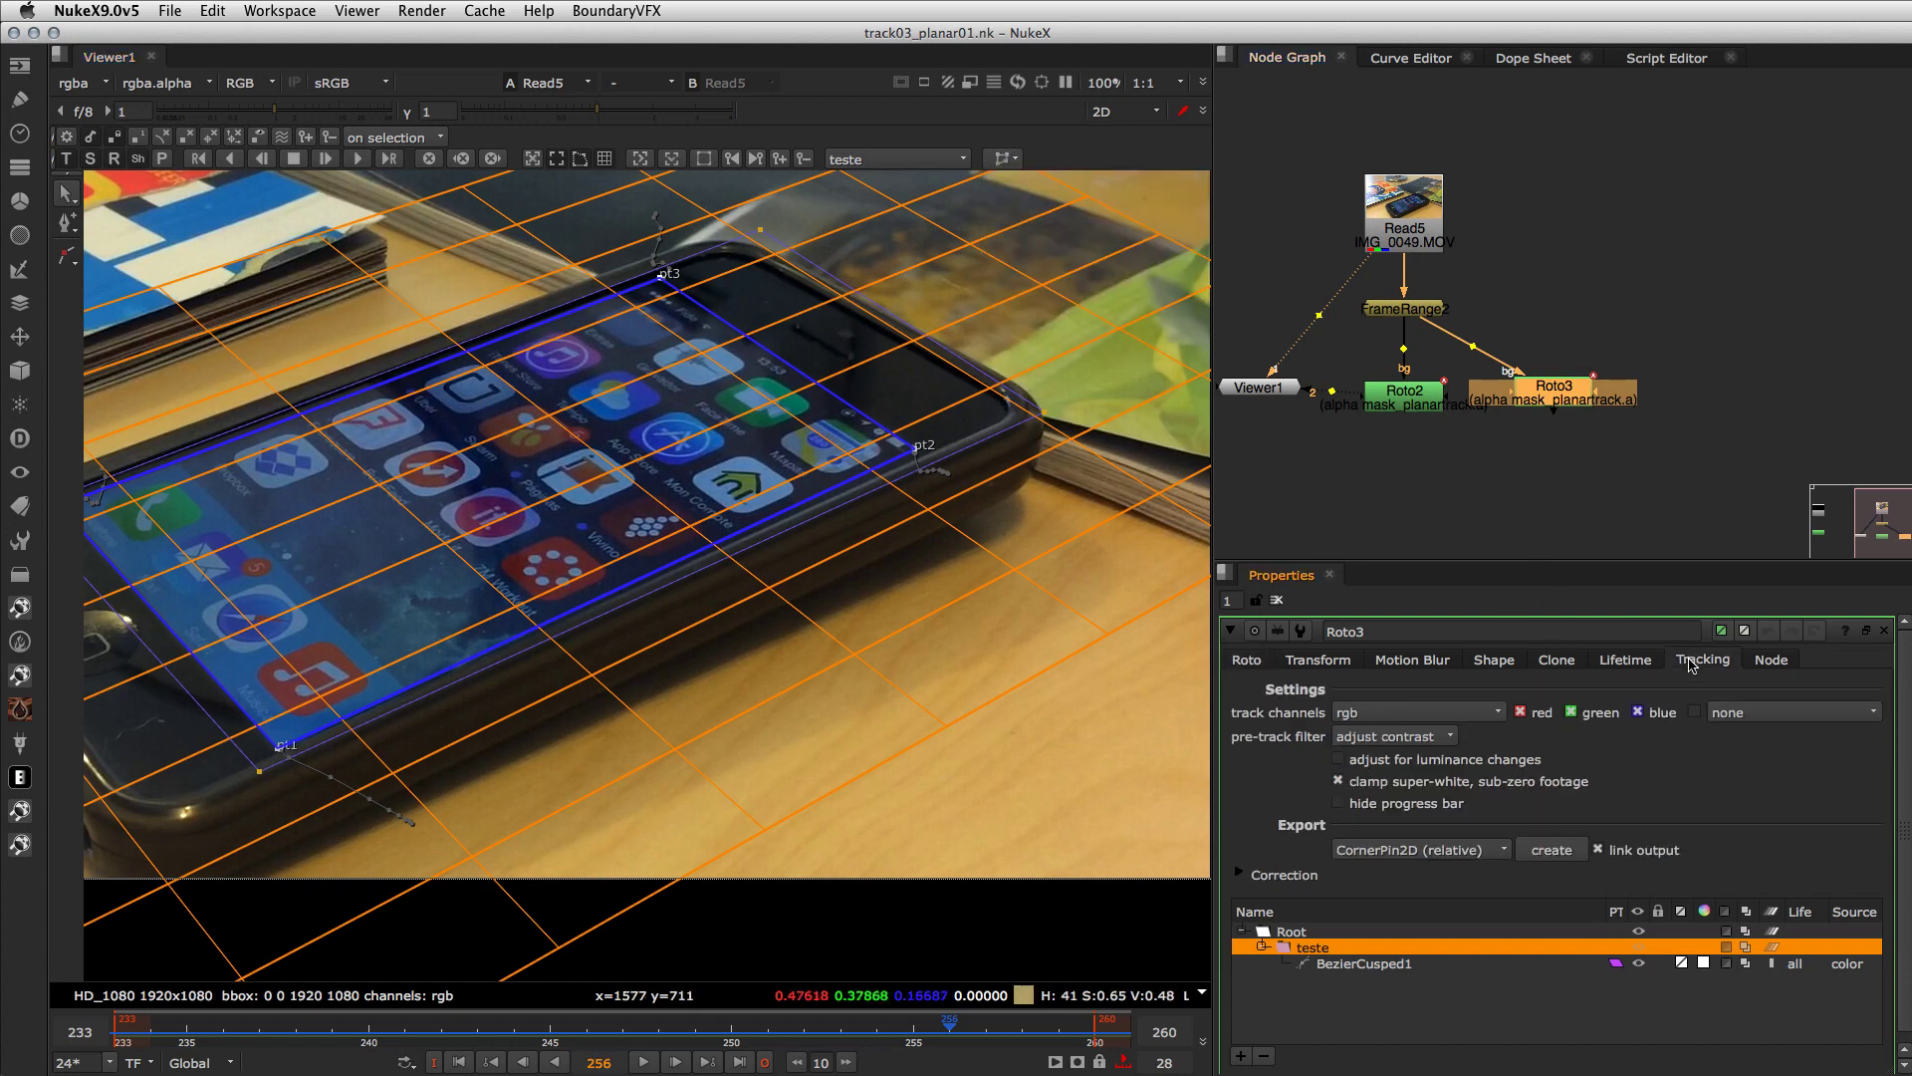
{"action": "left_click", "coordinate": [1501, 859]}
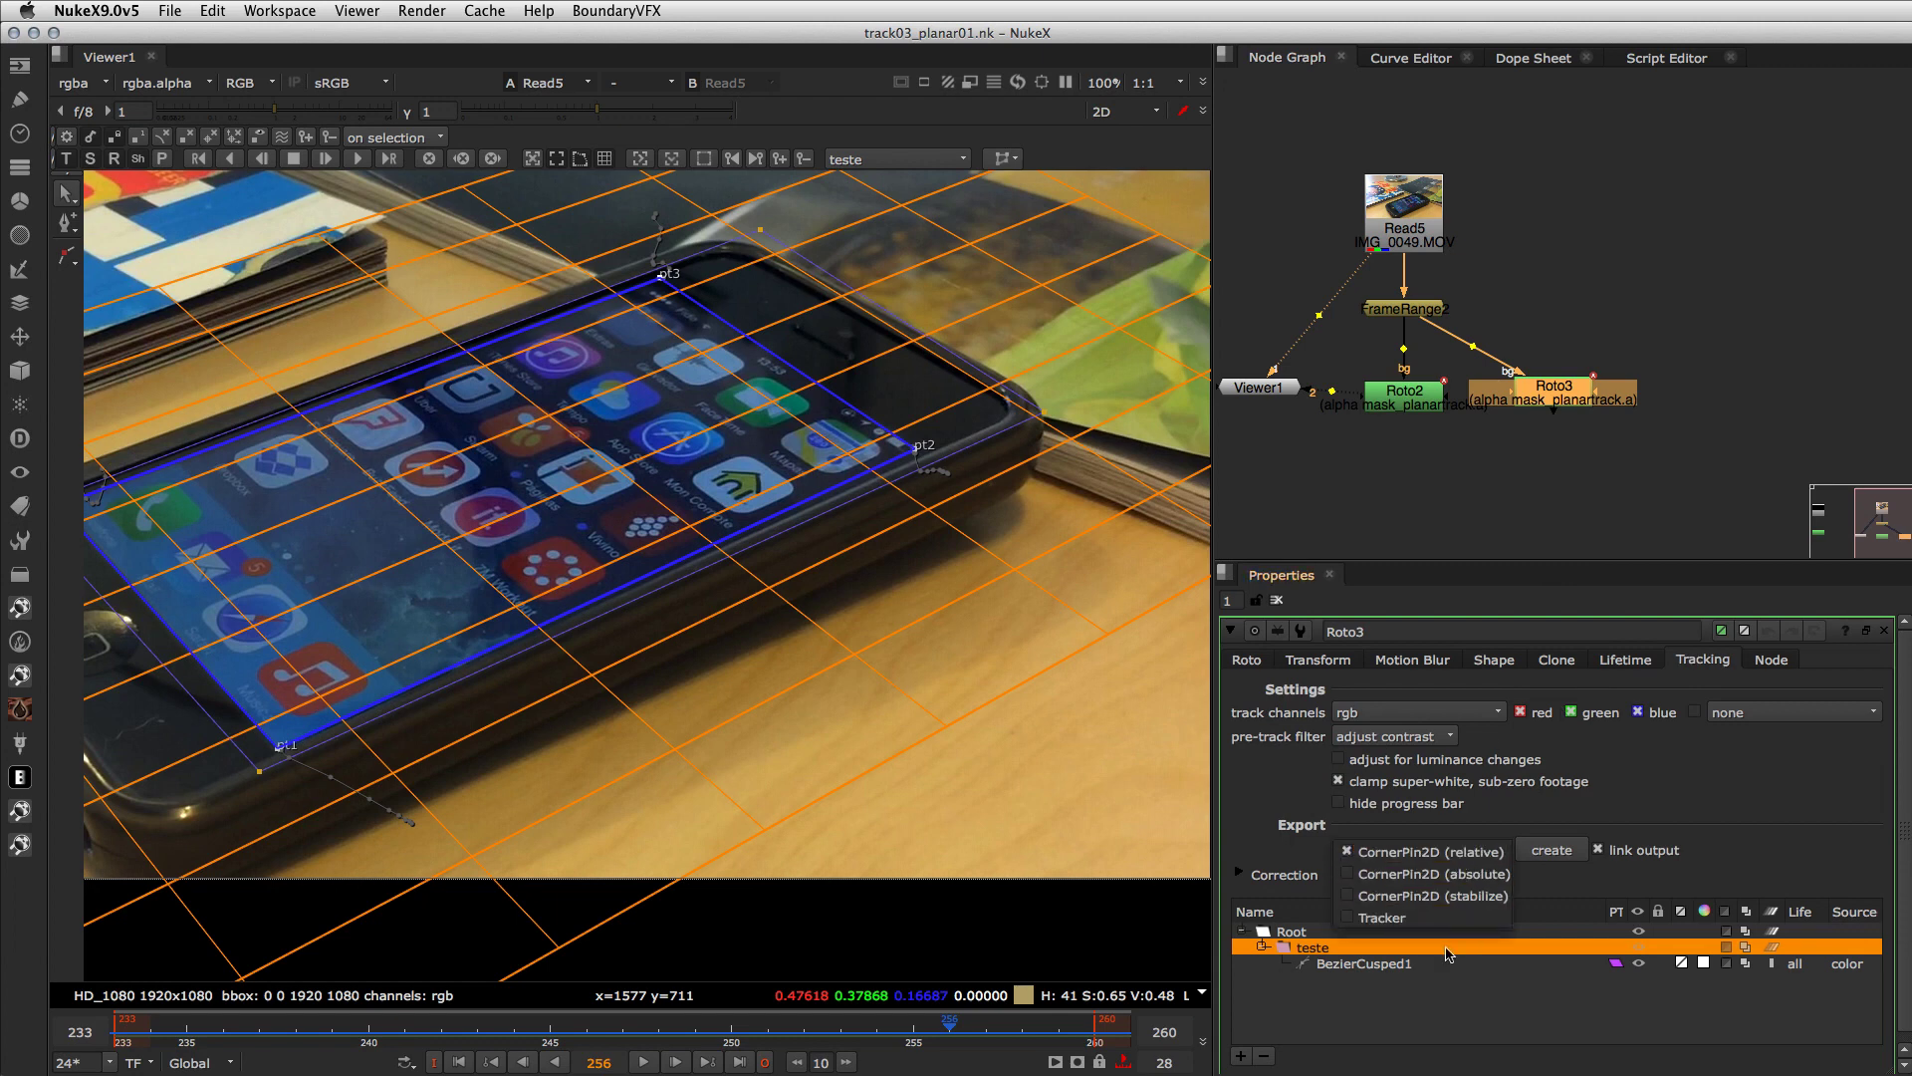
{"action": "left_click", "coordinate": [1487, 520]}
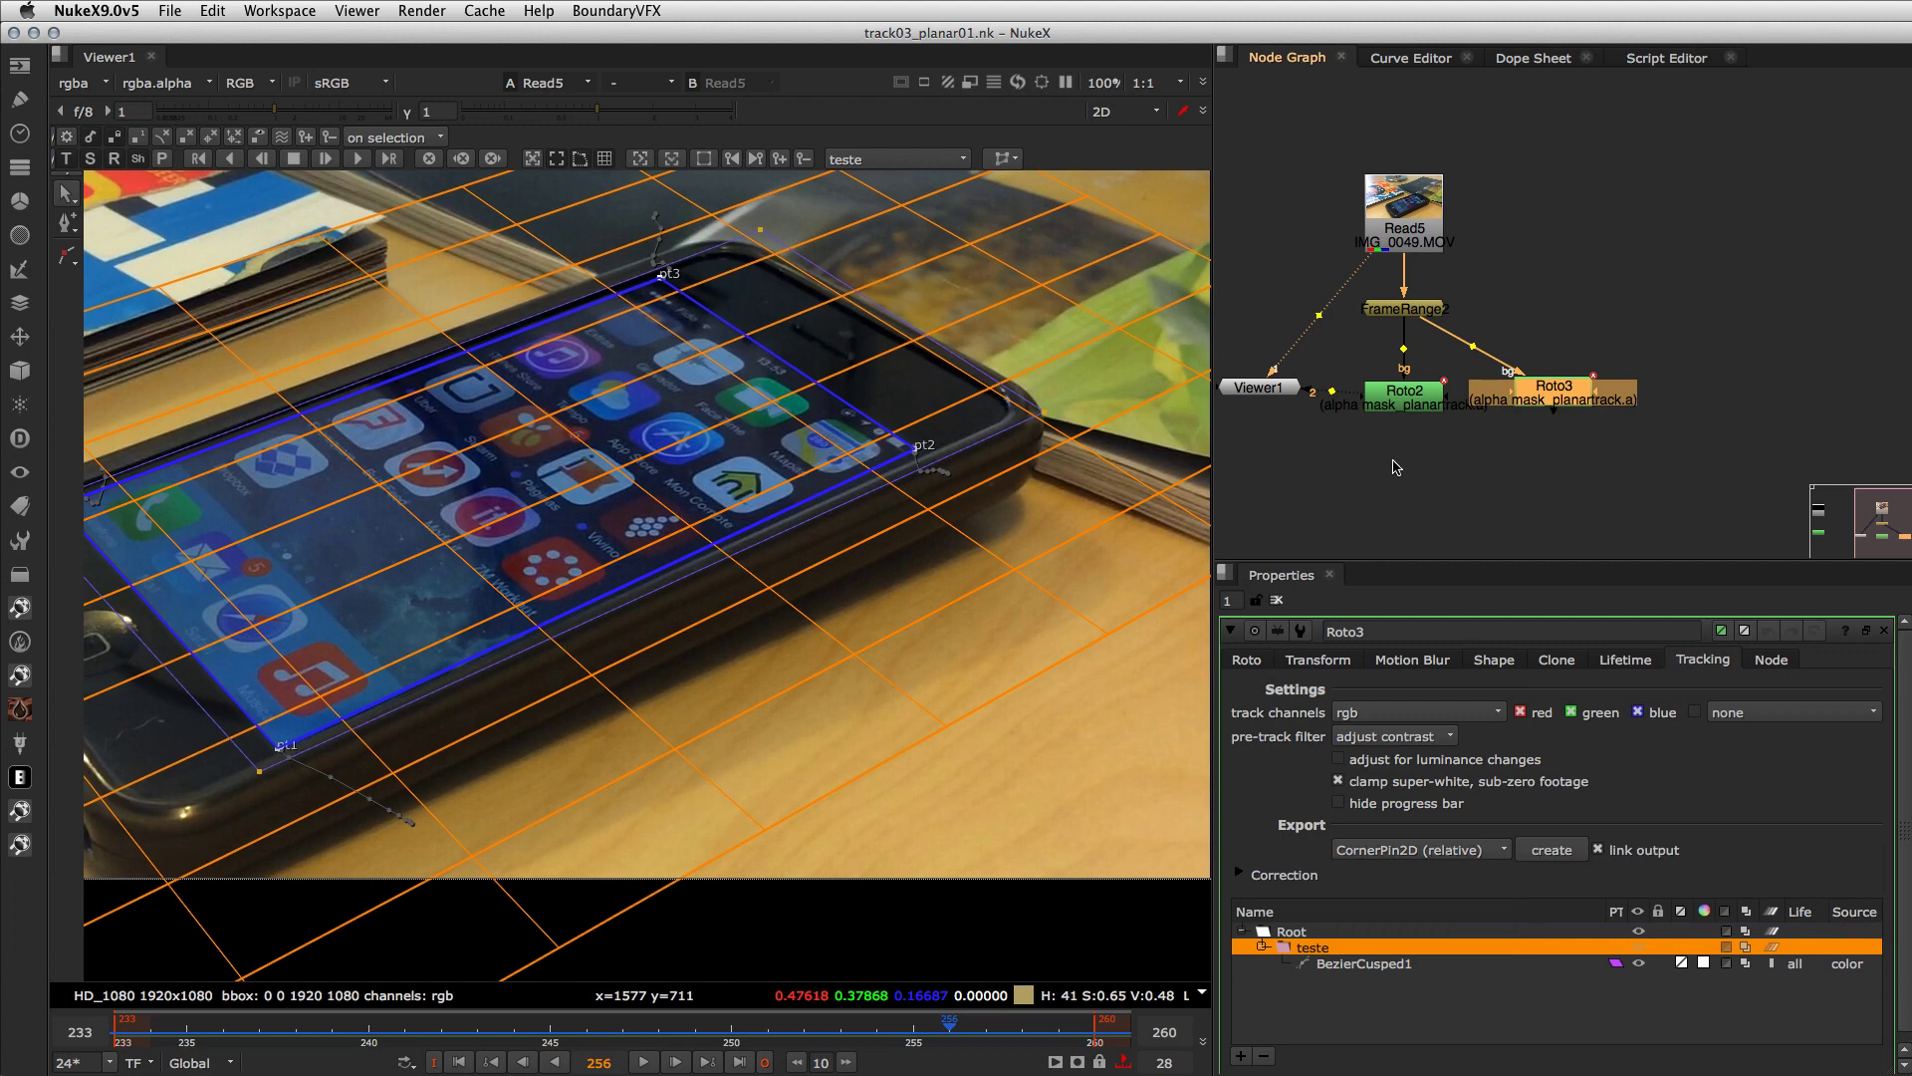
- Export the teste plane as a CornerPin2D (relative) node and place it beside Roto3
{"action": "left_click", "coordinate": [1004, 158]}
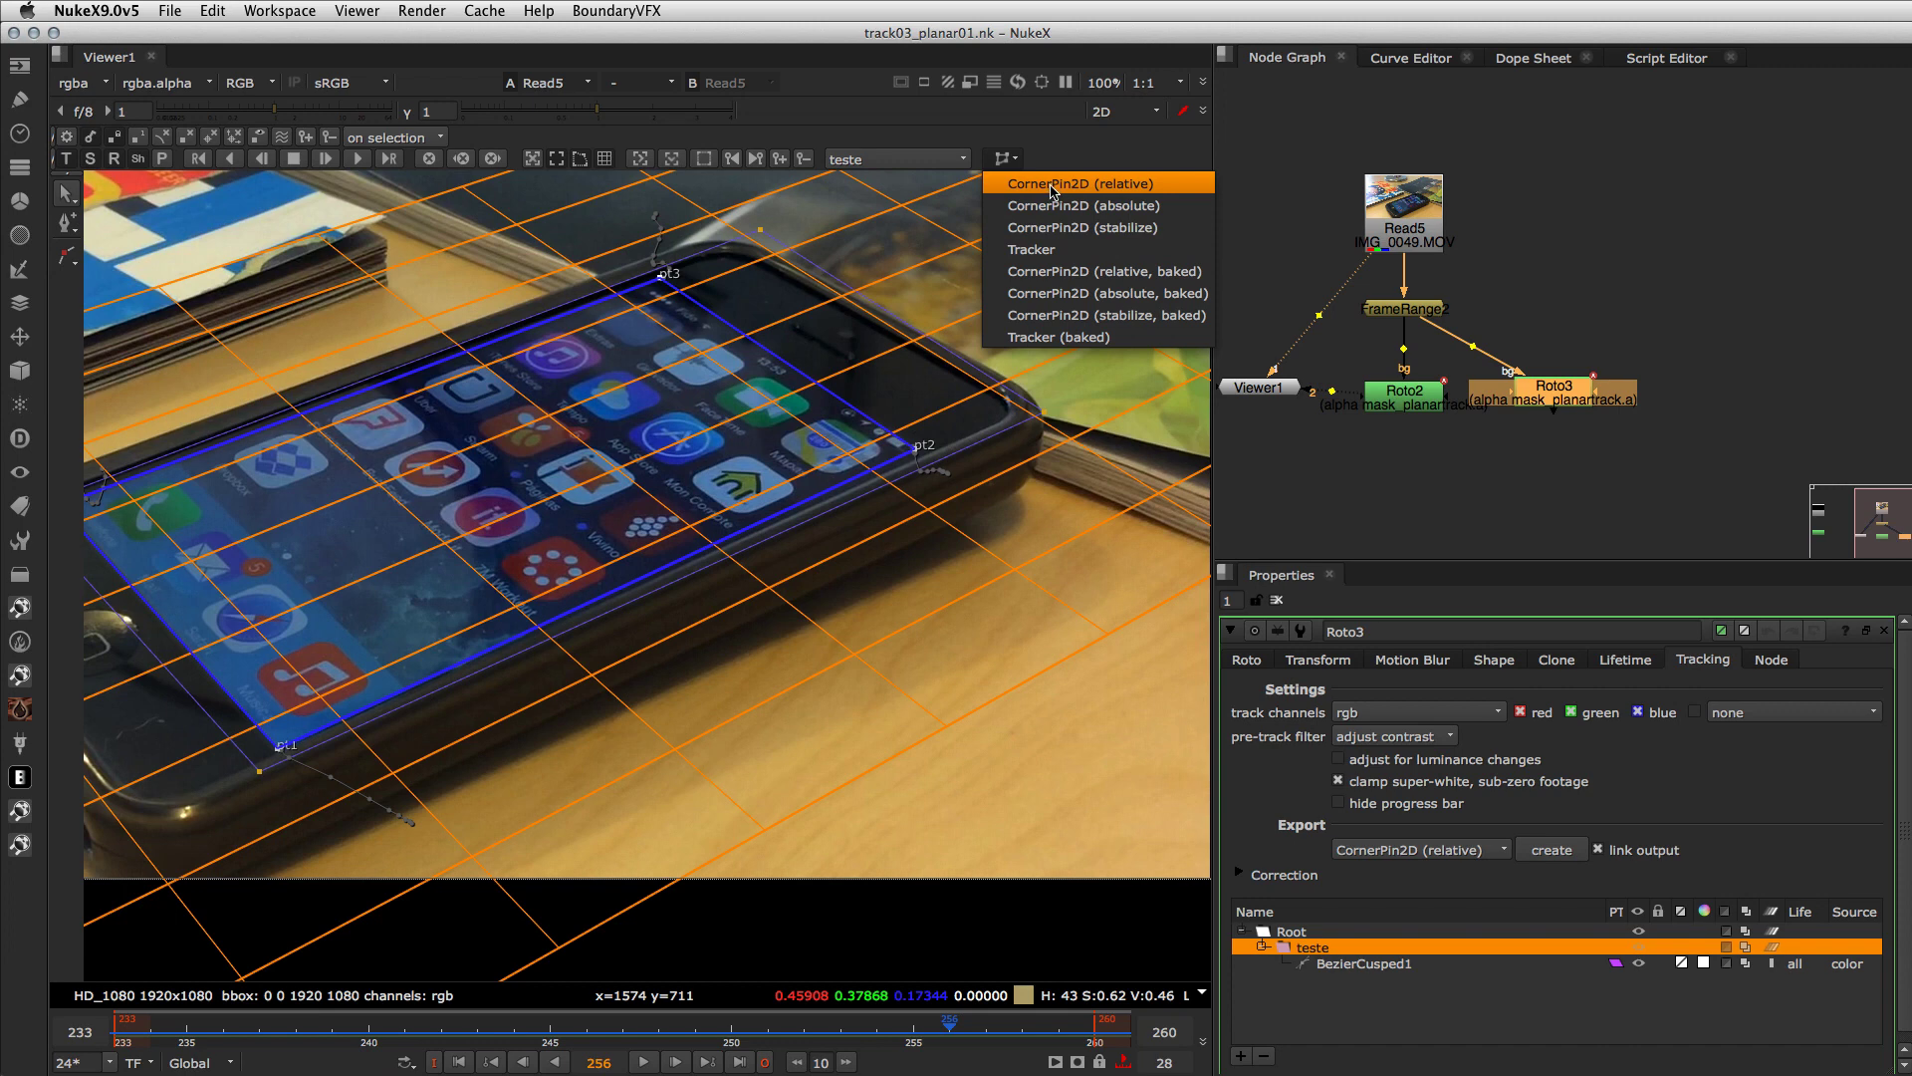
{"action": "left_click", "coordinate": [1051, 189]}
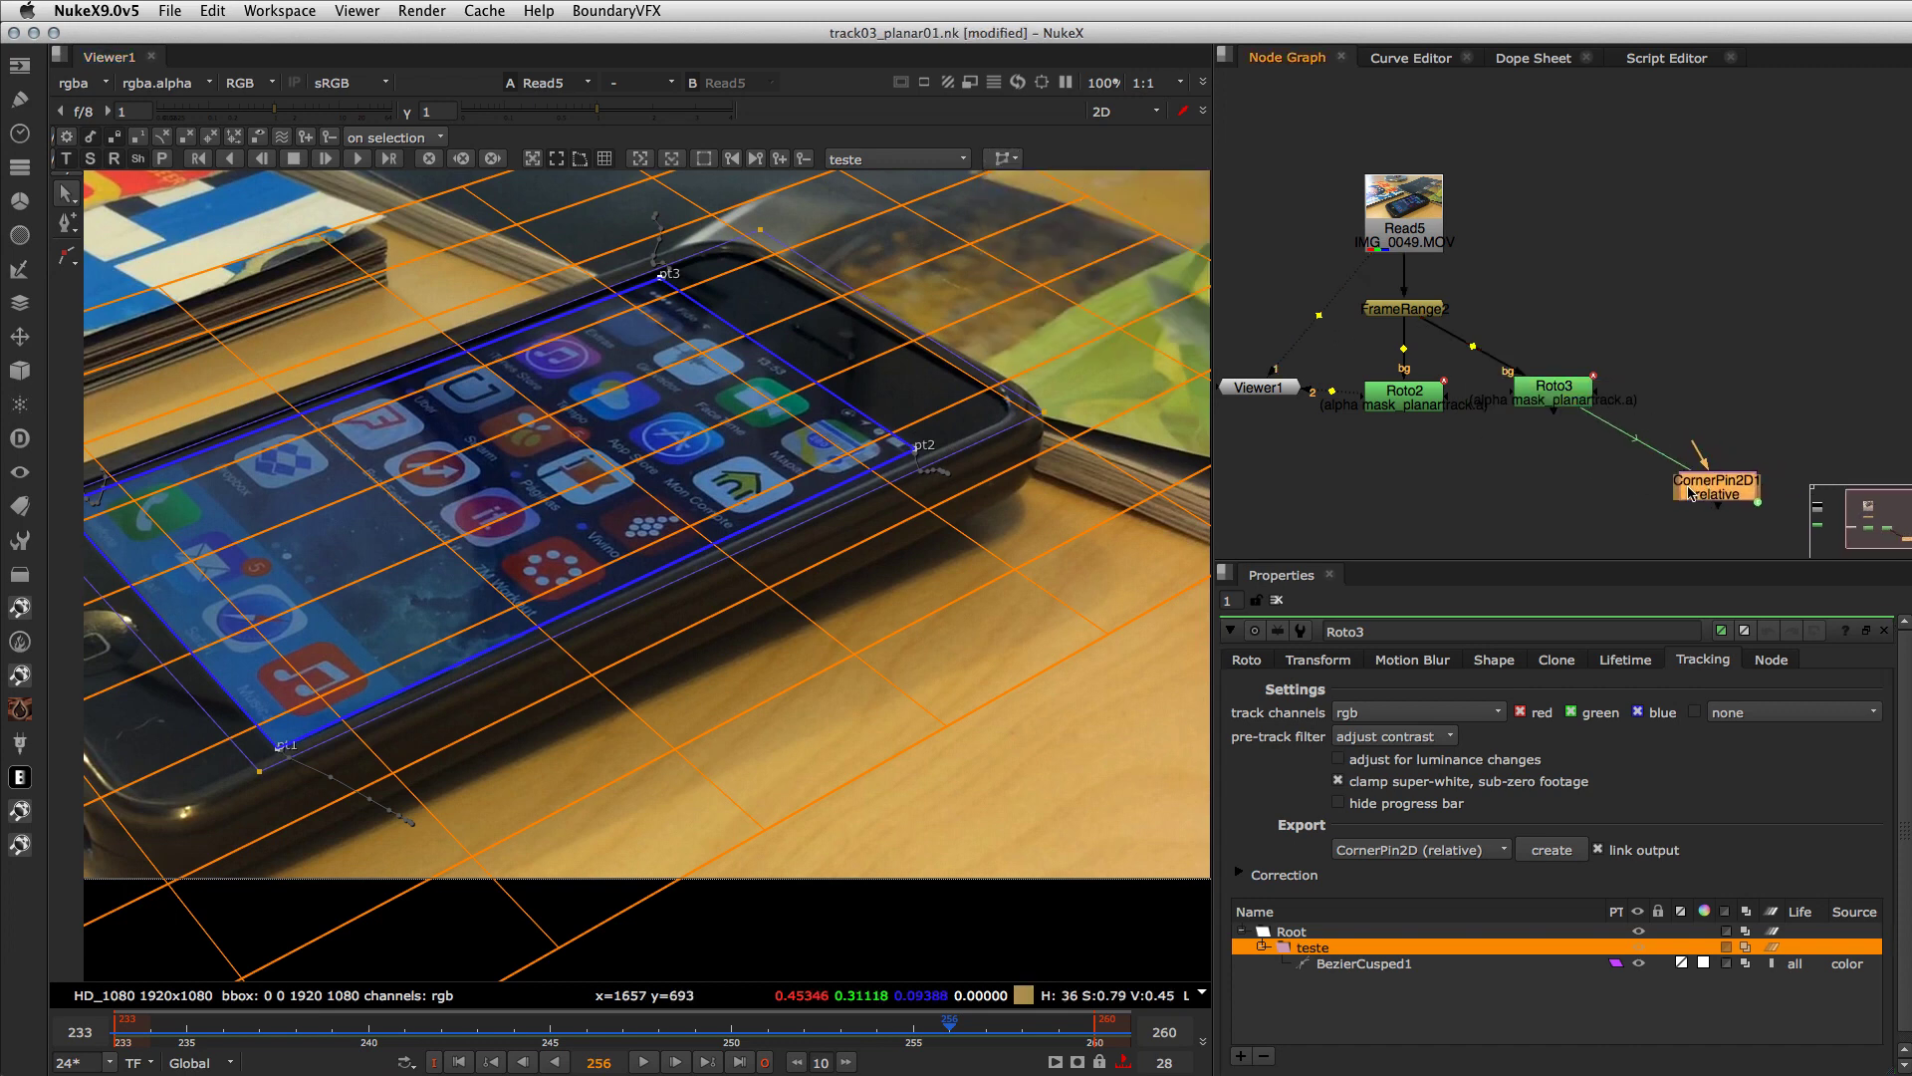
{"action": "double_click", "coordinate": [1560, 400]}
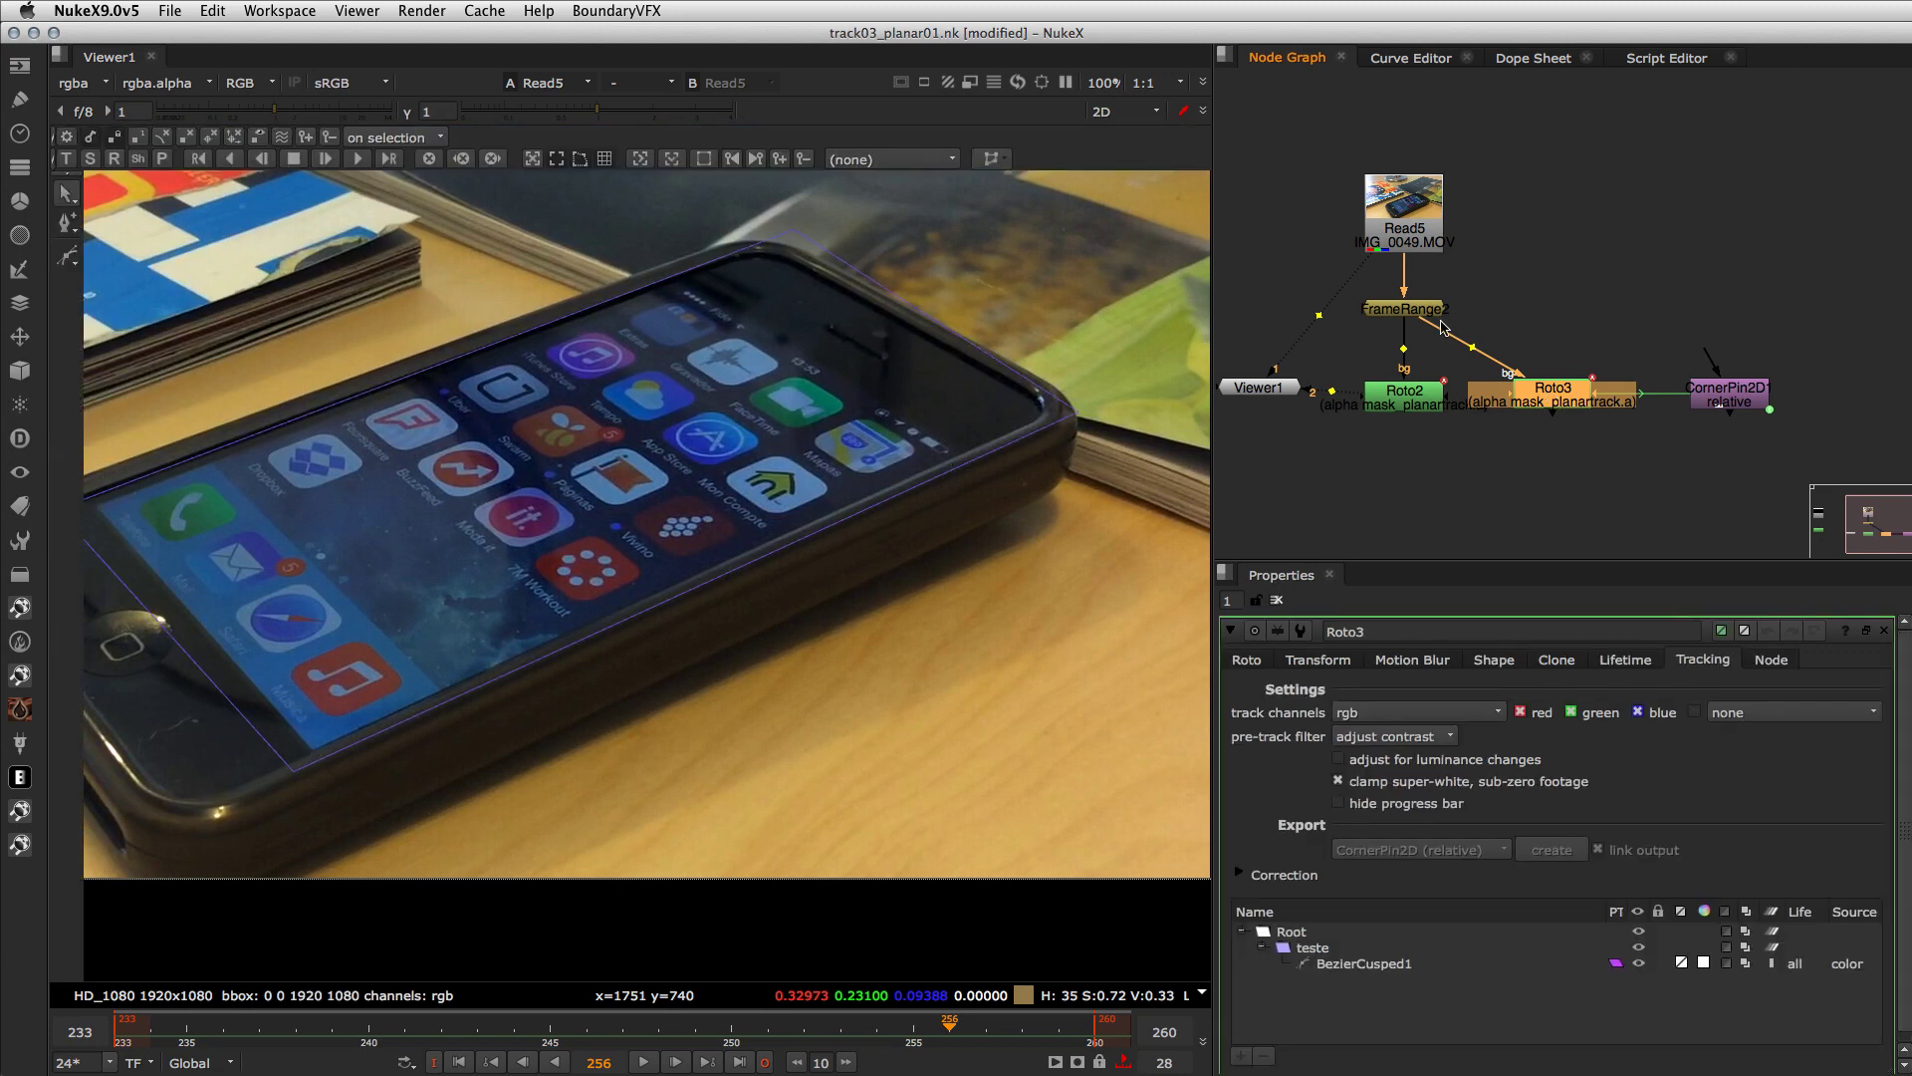
{"action": "left_click", "coordinate": [1515, 469]}
{"action": "left_click", "coordinate": [1557, 406]}
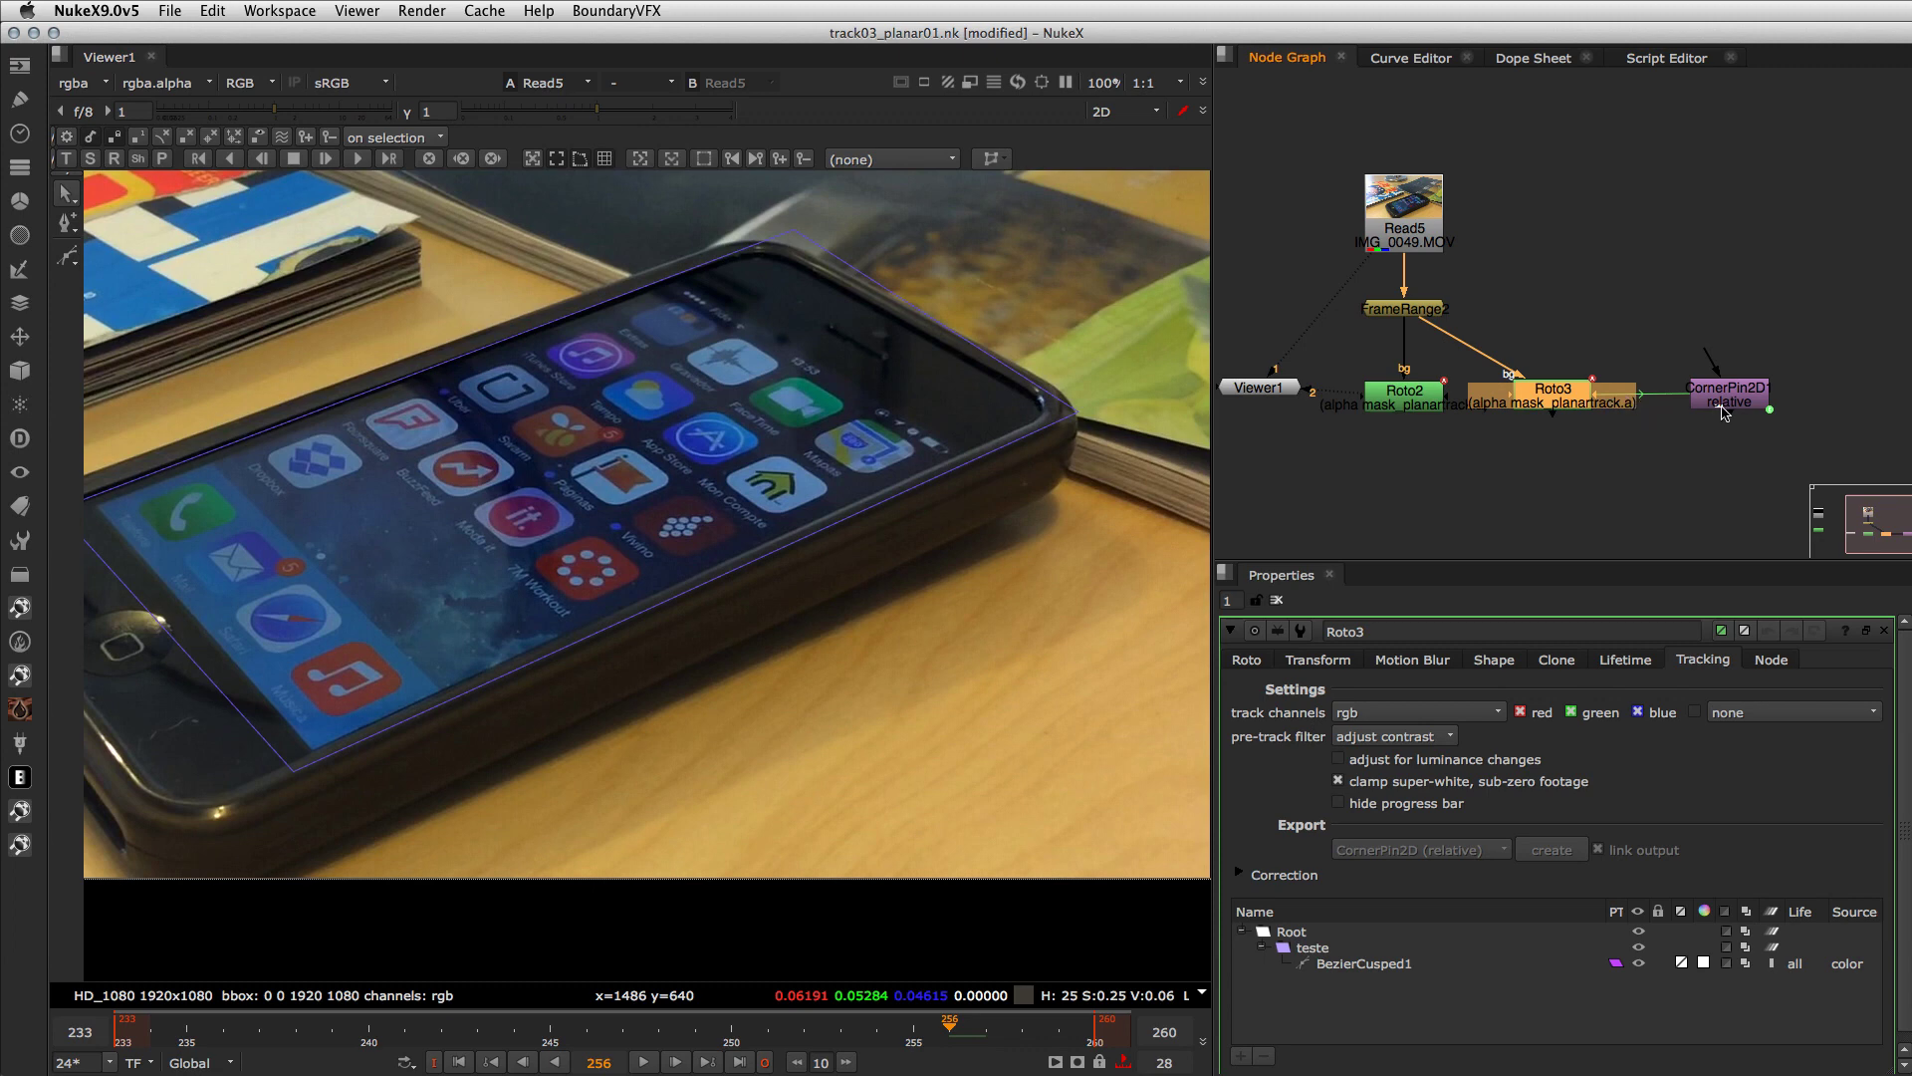
{"action": "left_click", "coordinate": [1724, 412]}
{"action": "left_click_drag", "start_coordinate": [1714, 411], "coordinate": [1700, 411]}
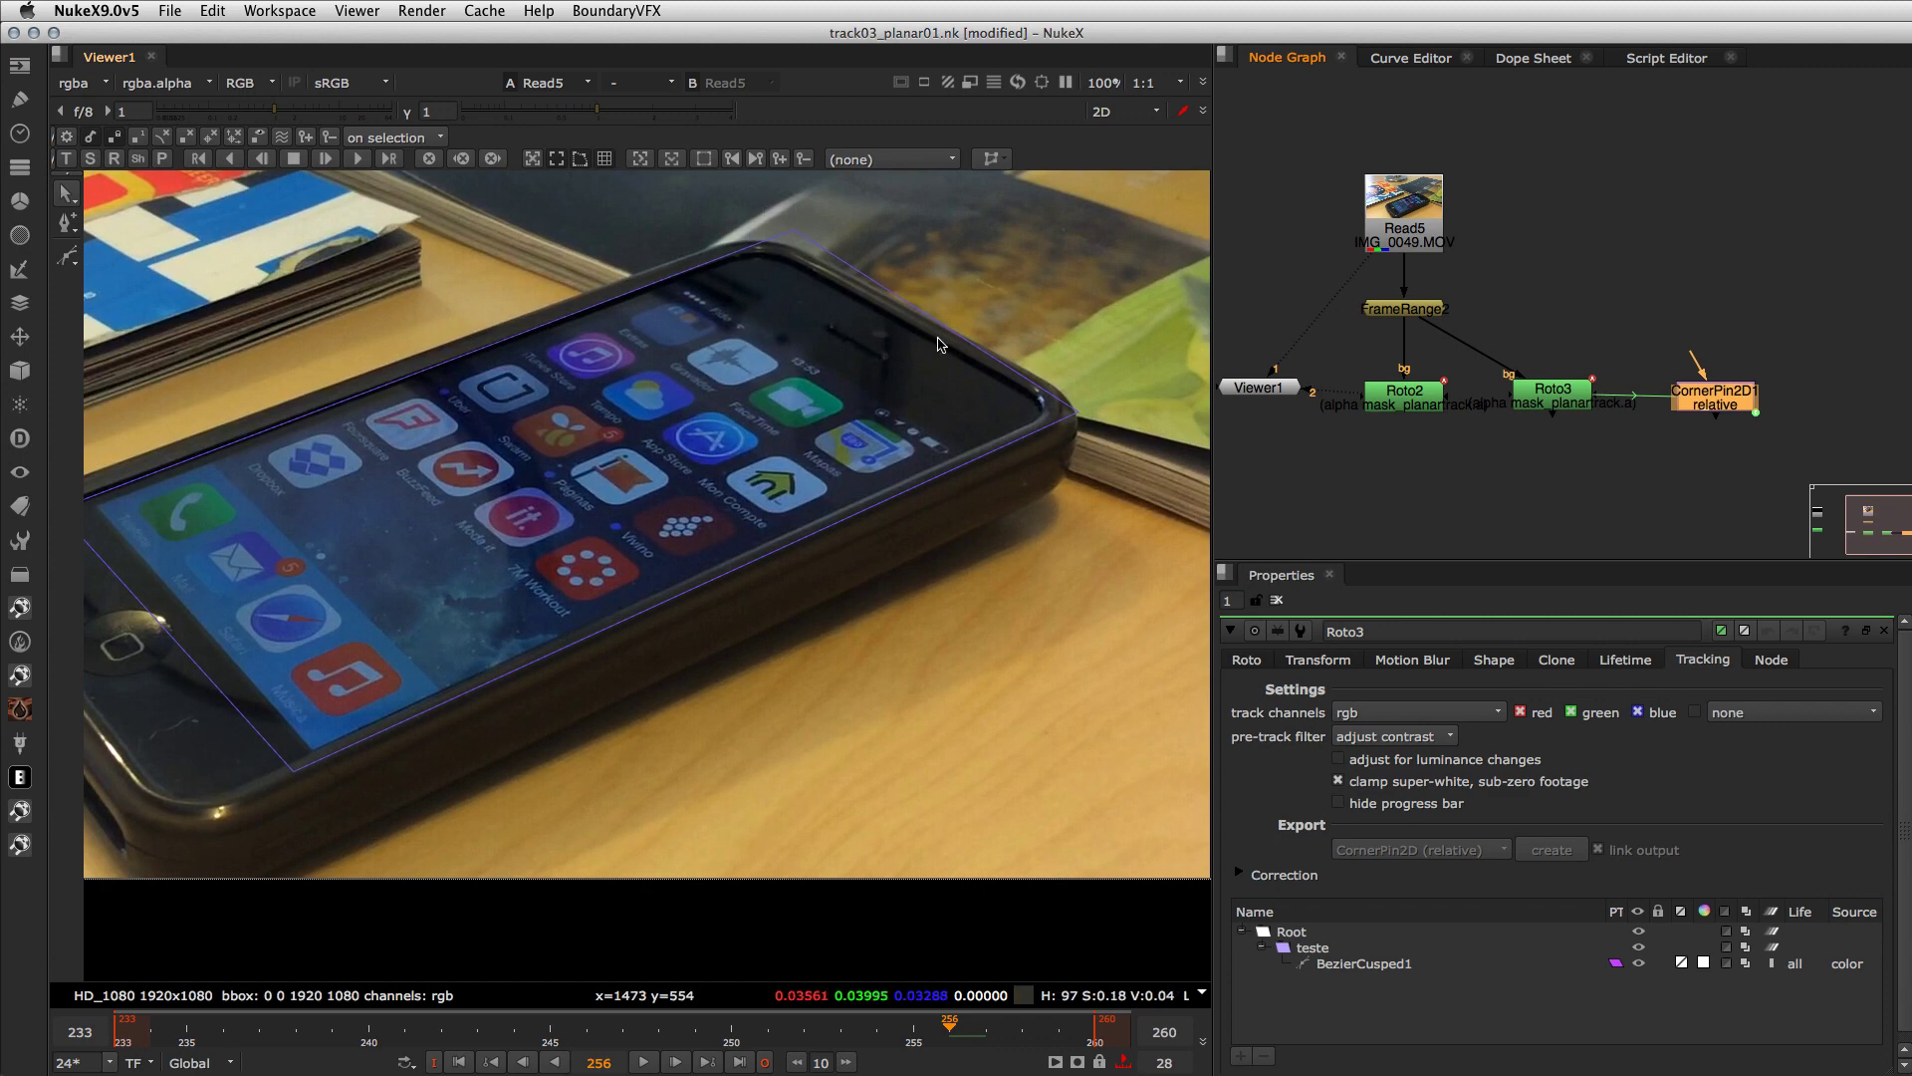
- Add a Tracker node, look at its Transform settings, and delete the node
{"action": "left_click", "coordinate": [1643, 250]}
{"action": "key", "text": "Tab"}
{"action": "type", "text": "trac"}
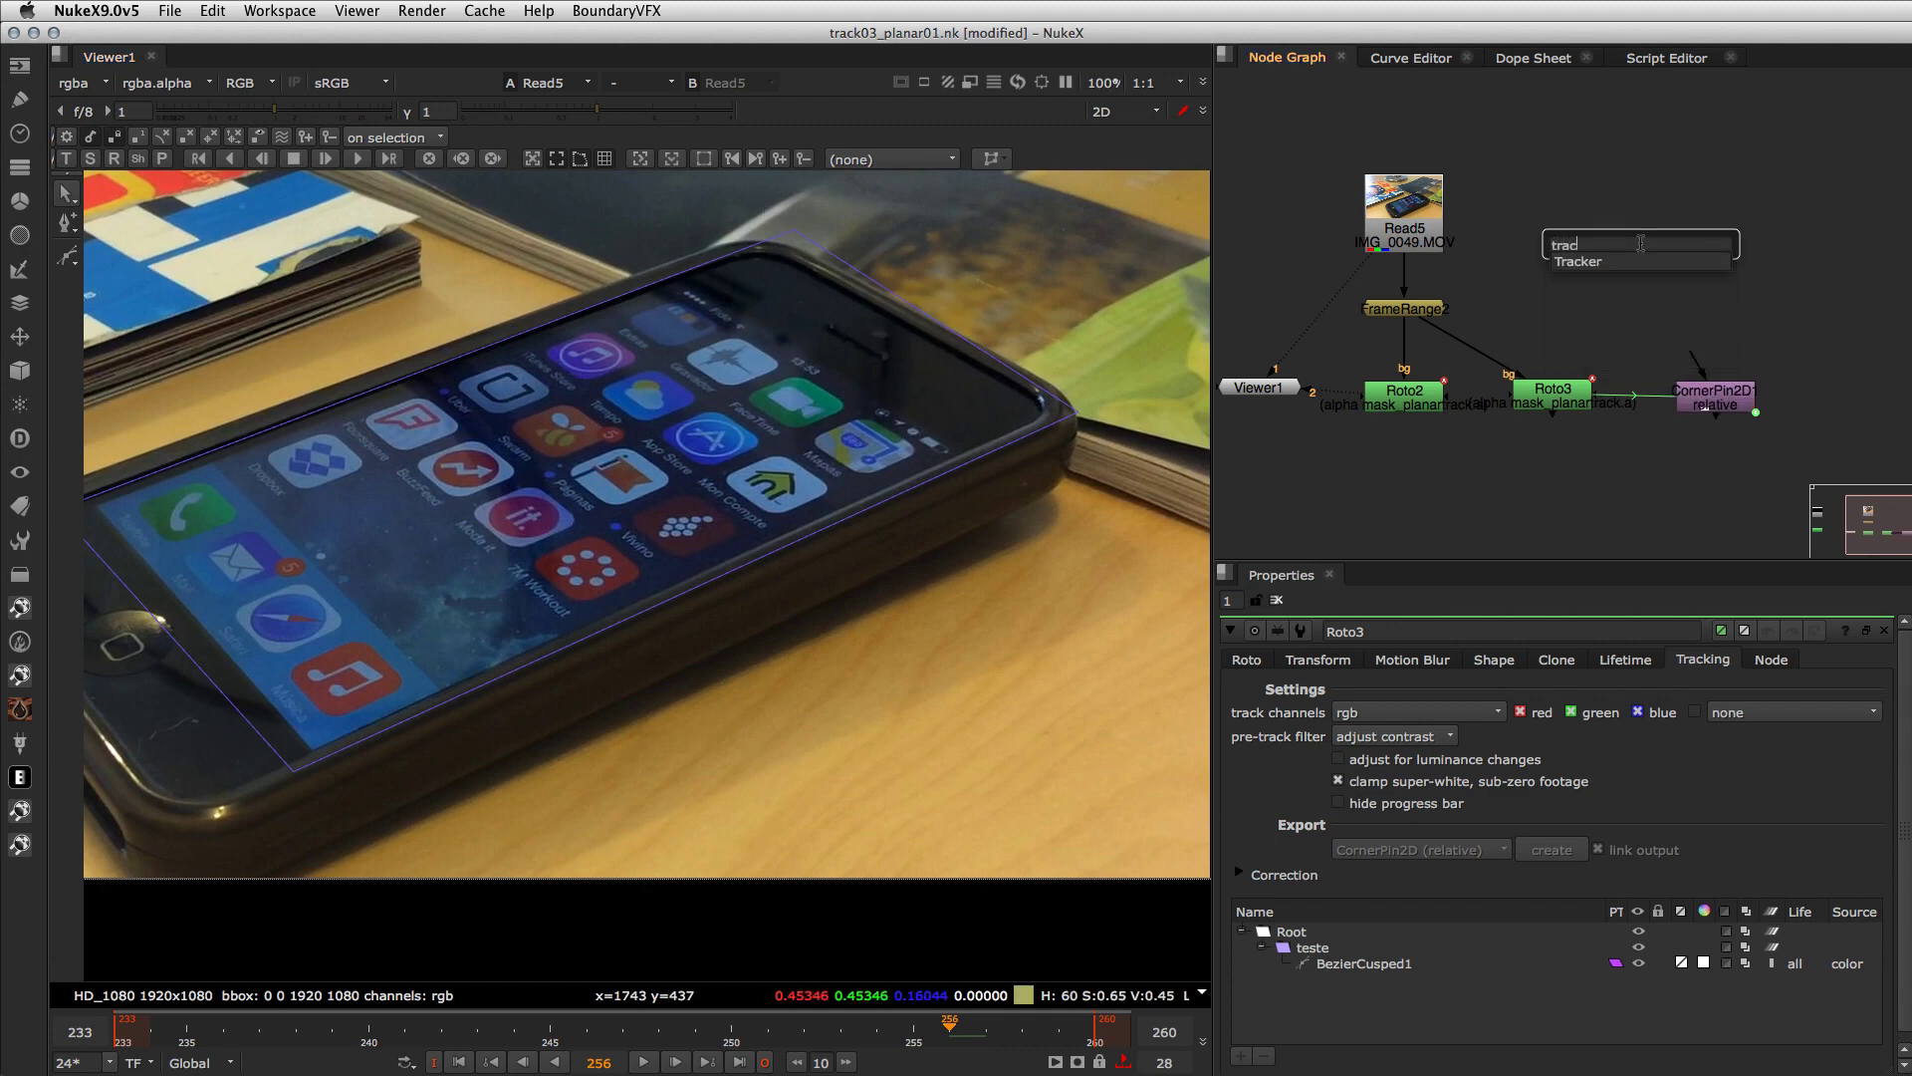
{"action": "key", "text": "Return"}
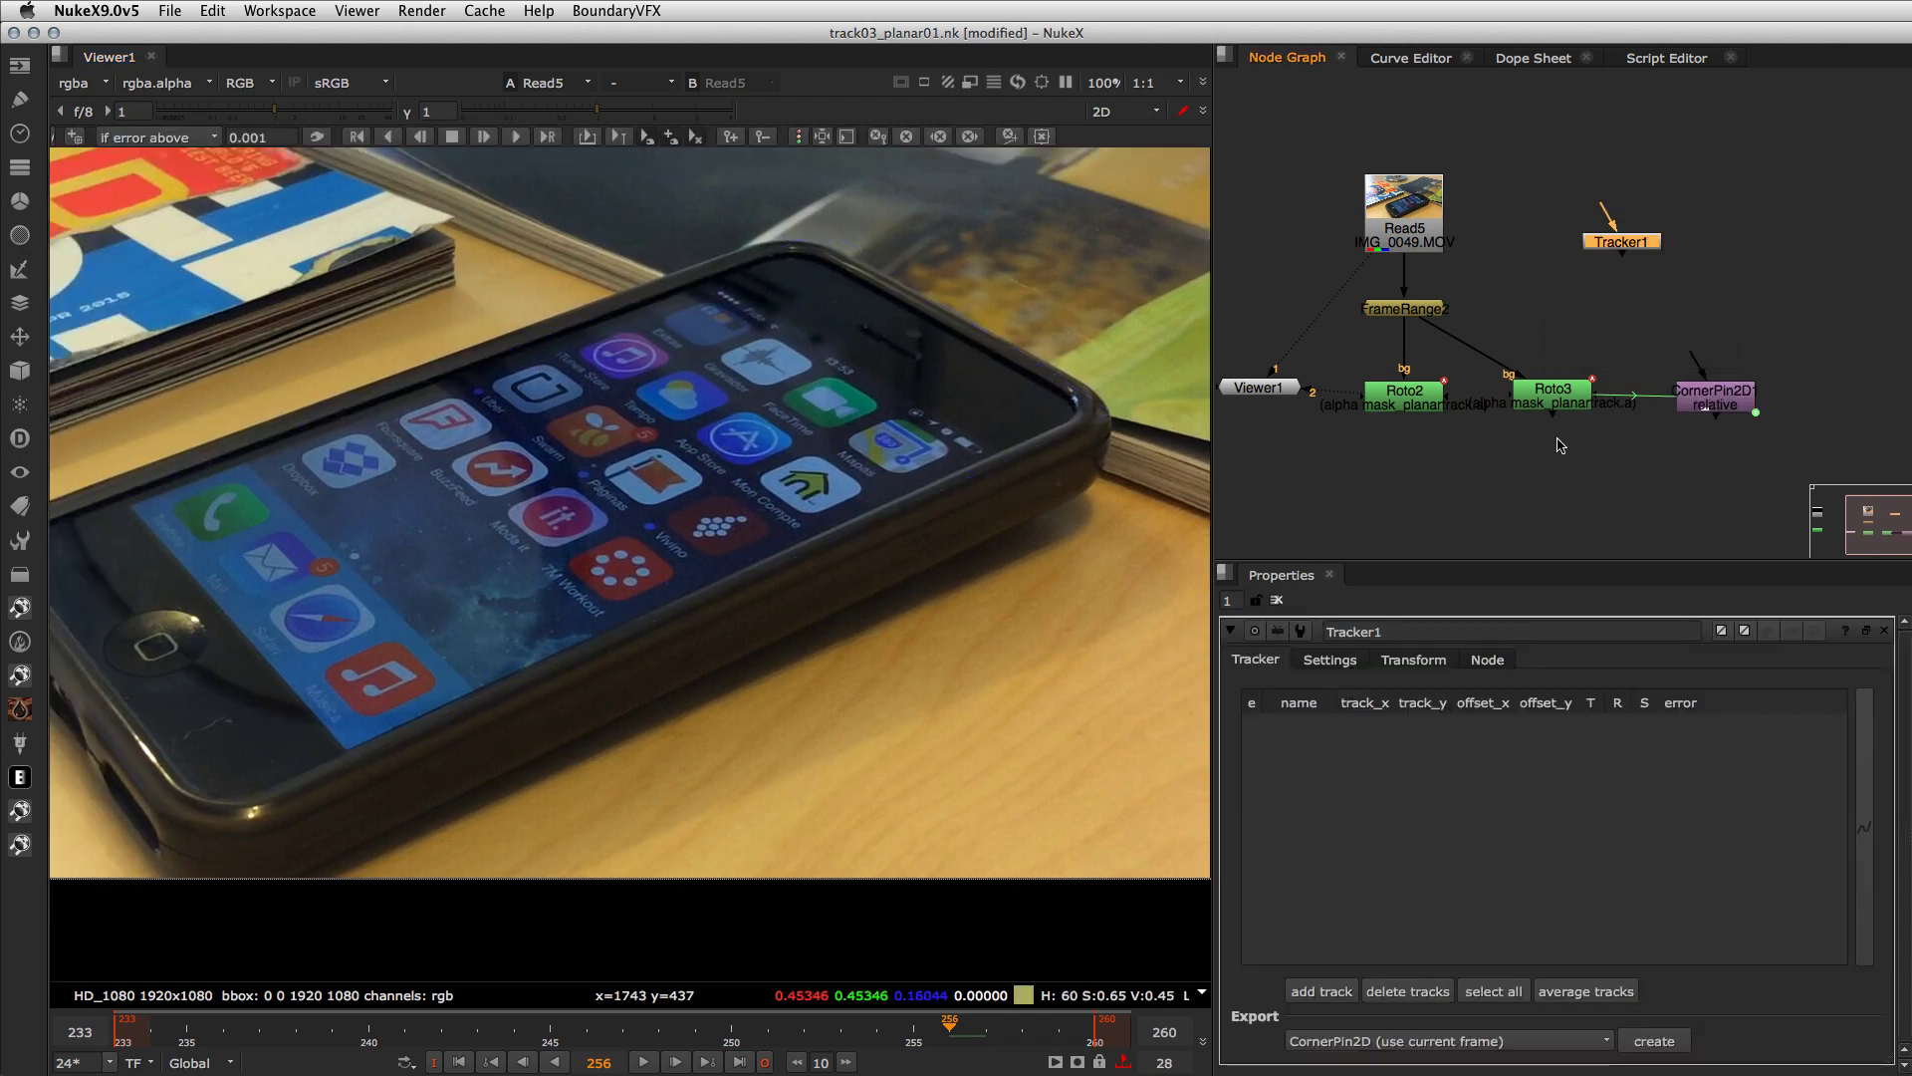
{"action": "left_click", "coordinate": [1407, 663]}
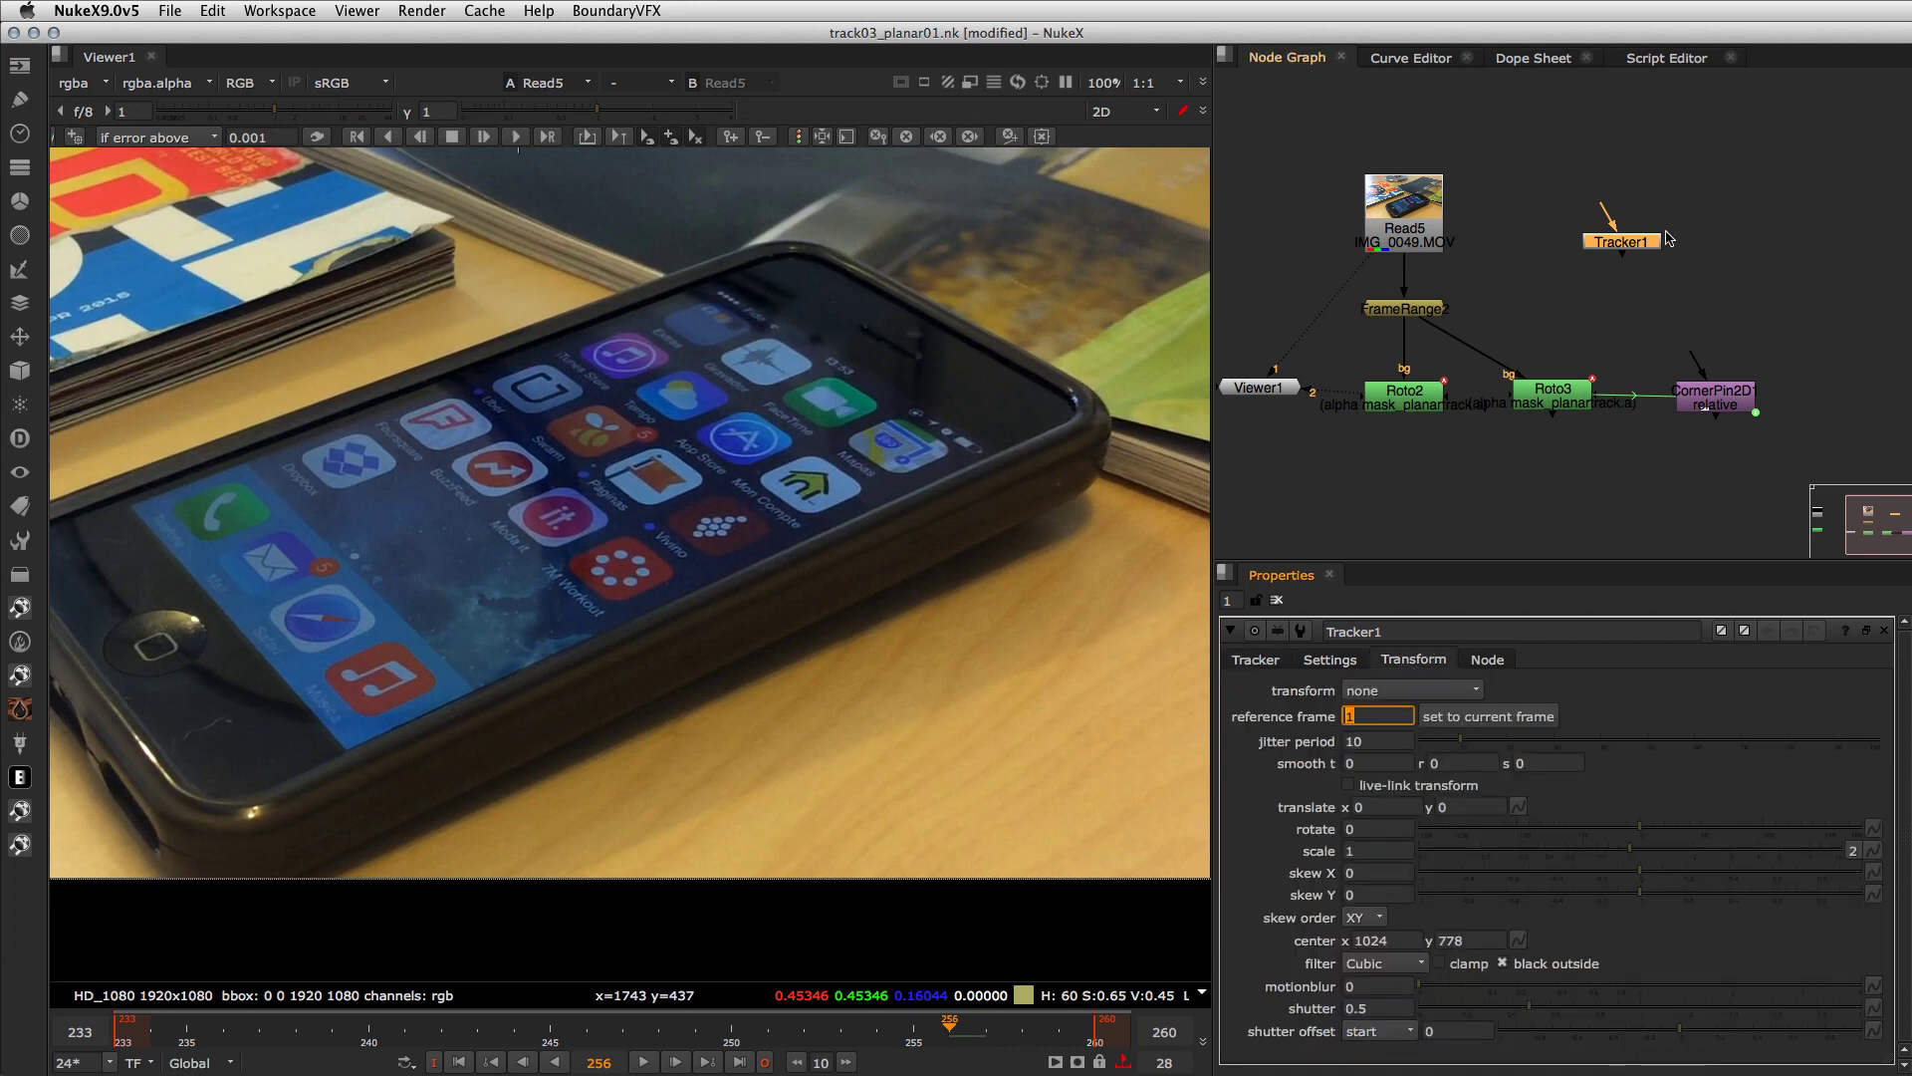
{"action": "key", "text": "Delete"}
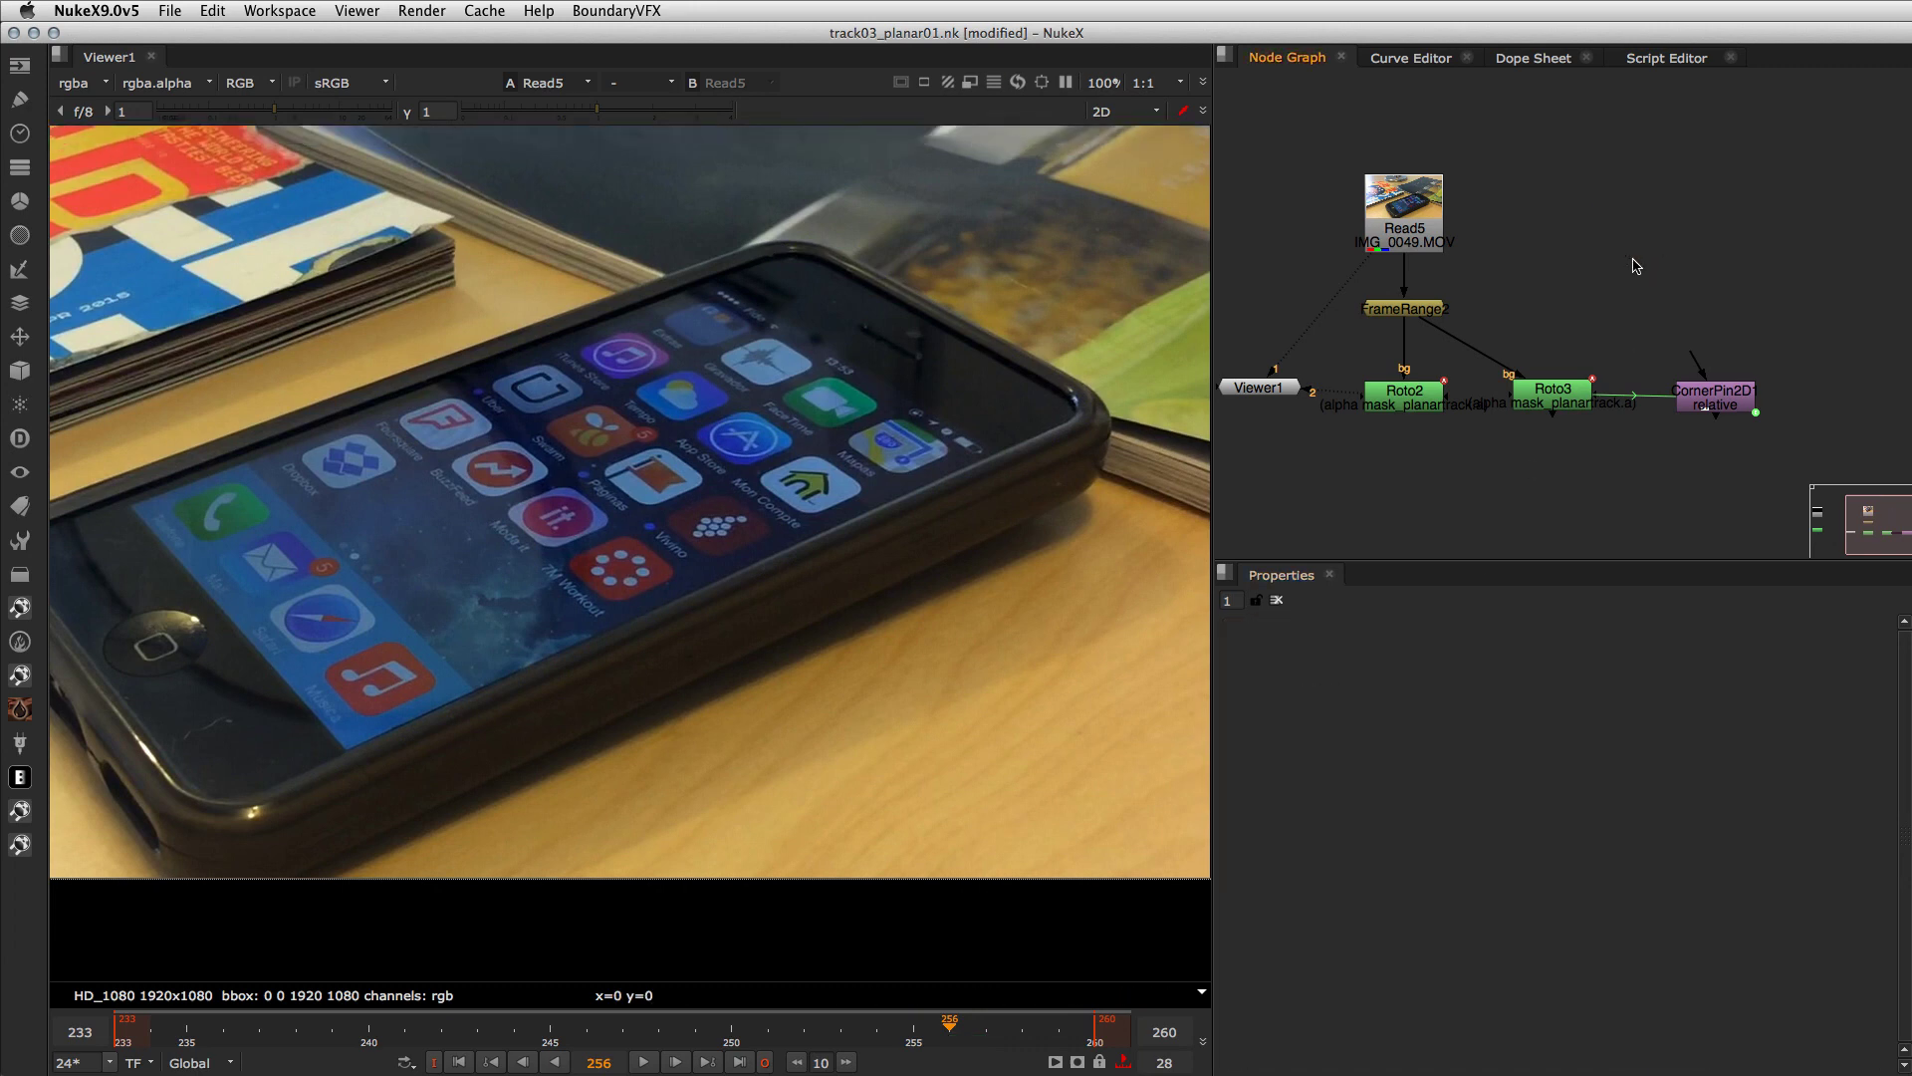
- Inspect Roto3 and the relative corner pin's to points, and check the pinned corners on the phone at frame 235
{"action": "double_click", "coordinate": [1559, 409]}
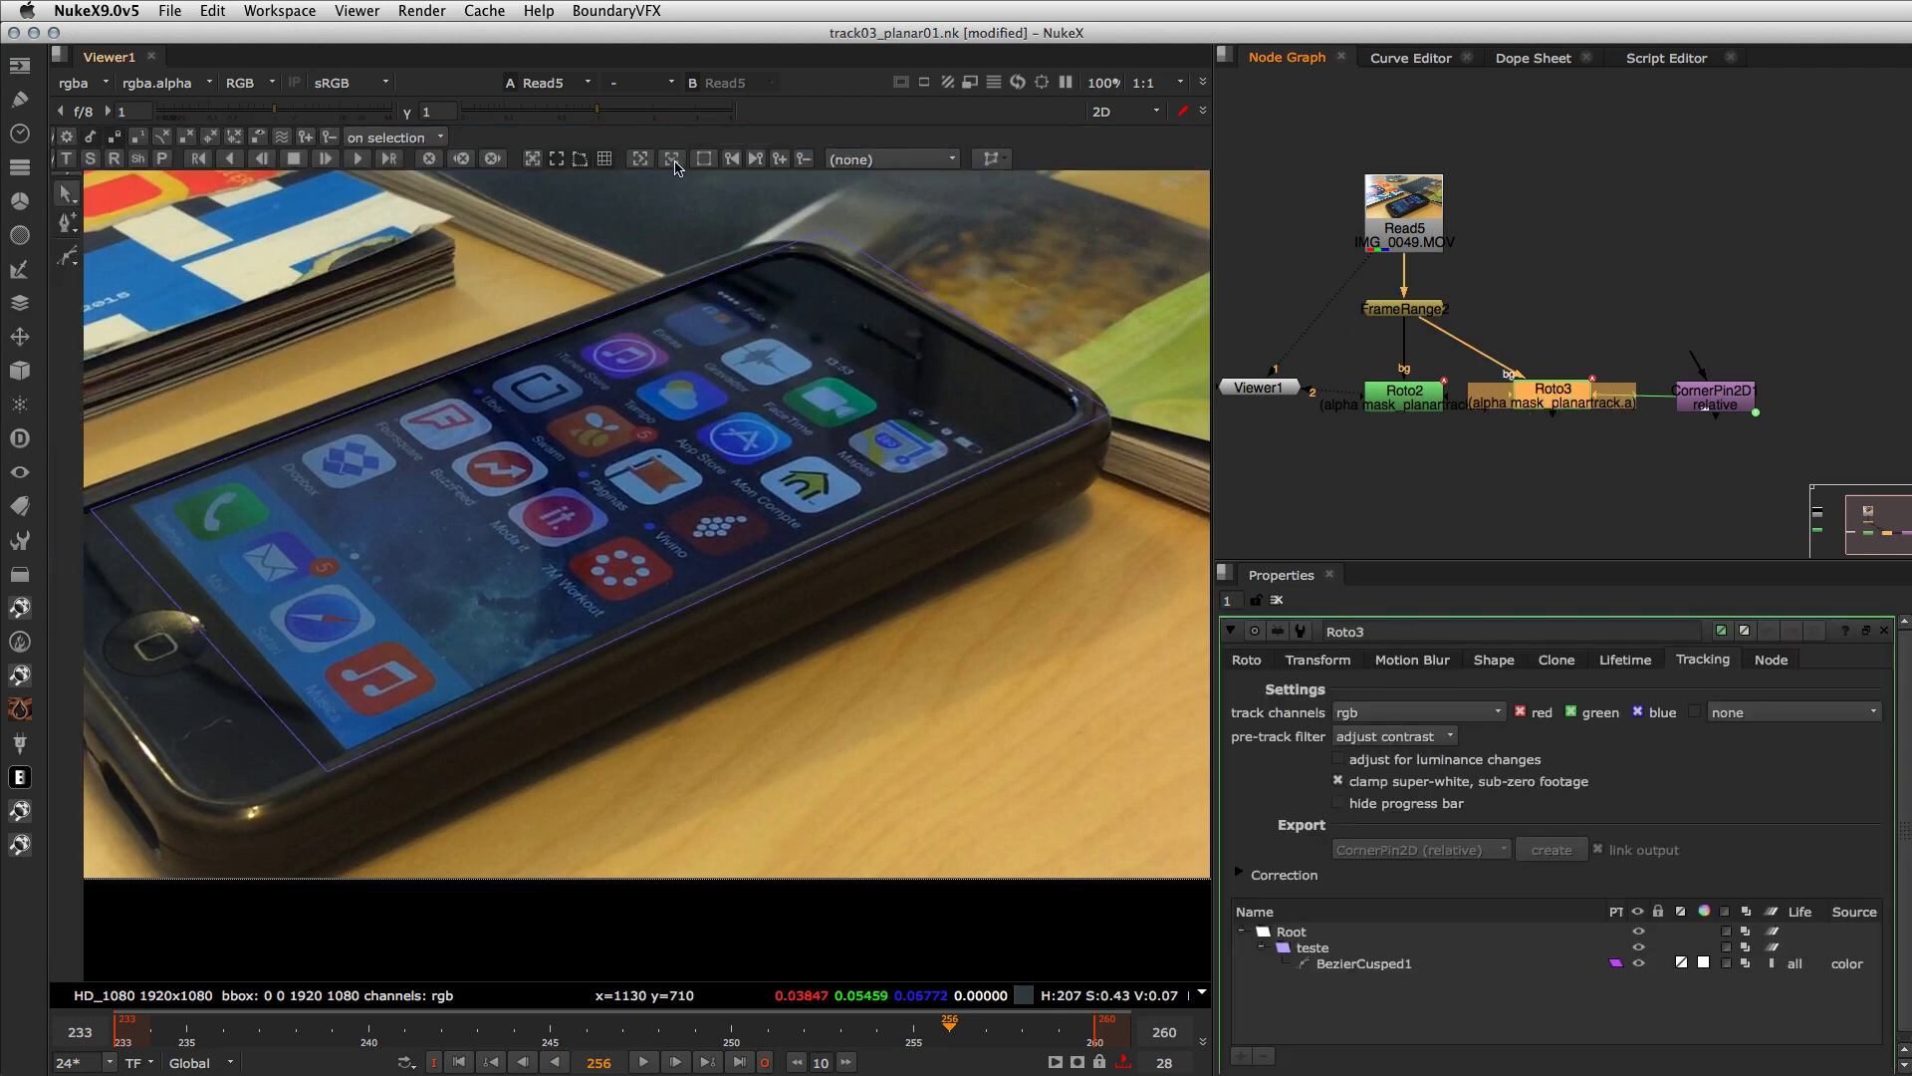
{"action": "double_click", "coordinate": [1713, 397]}
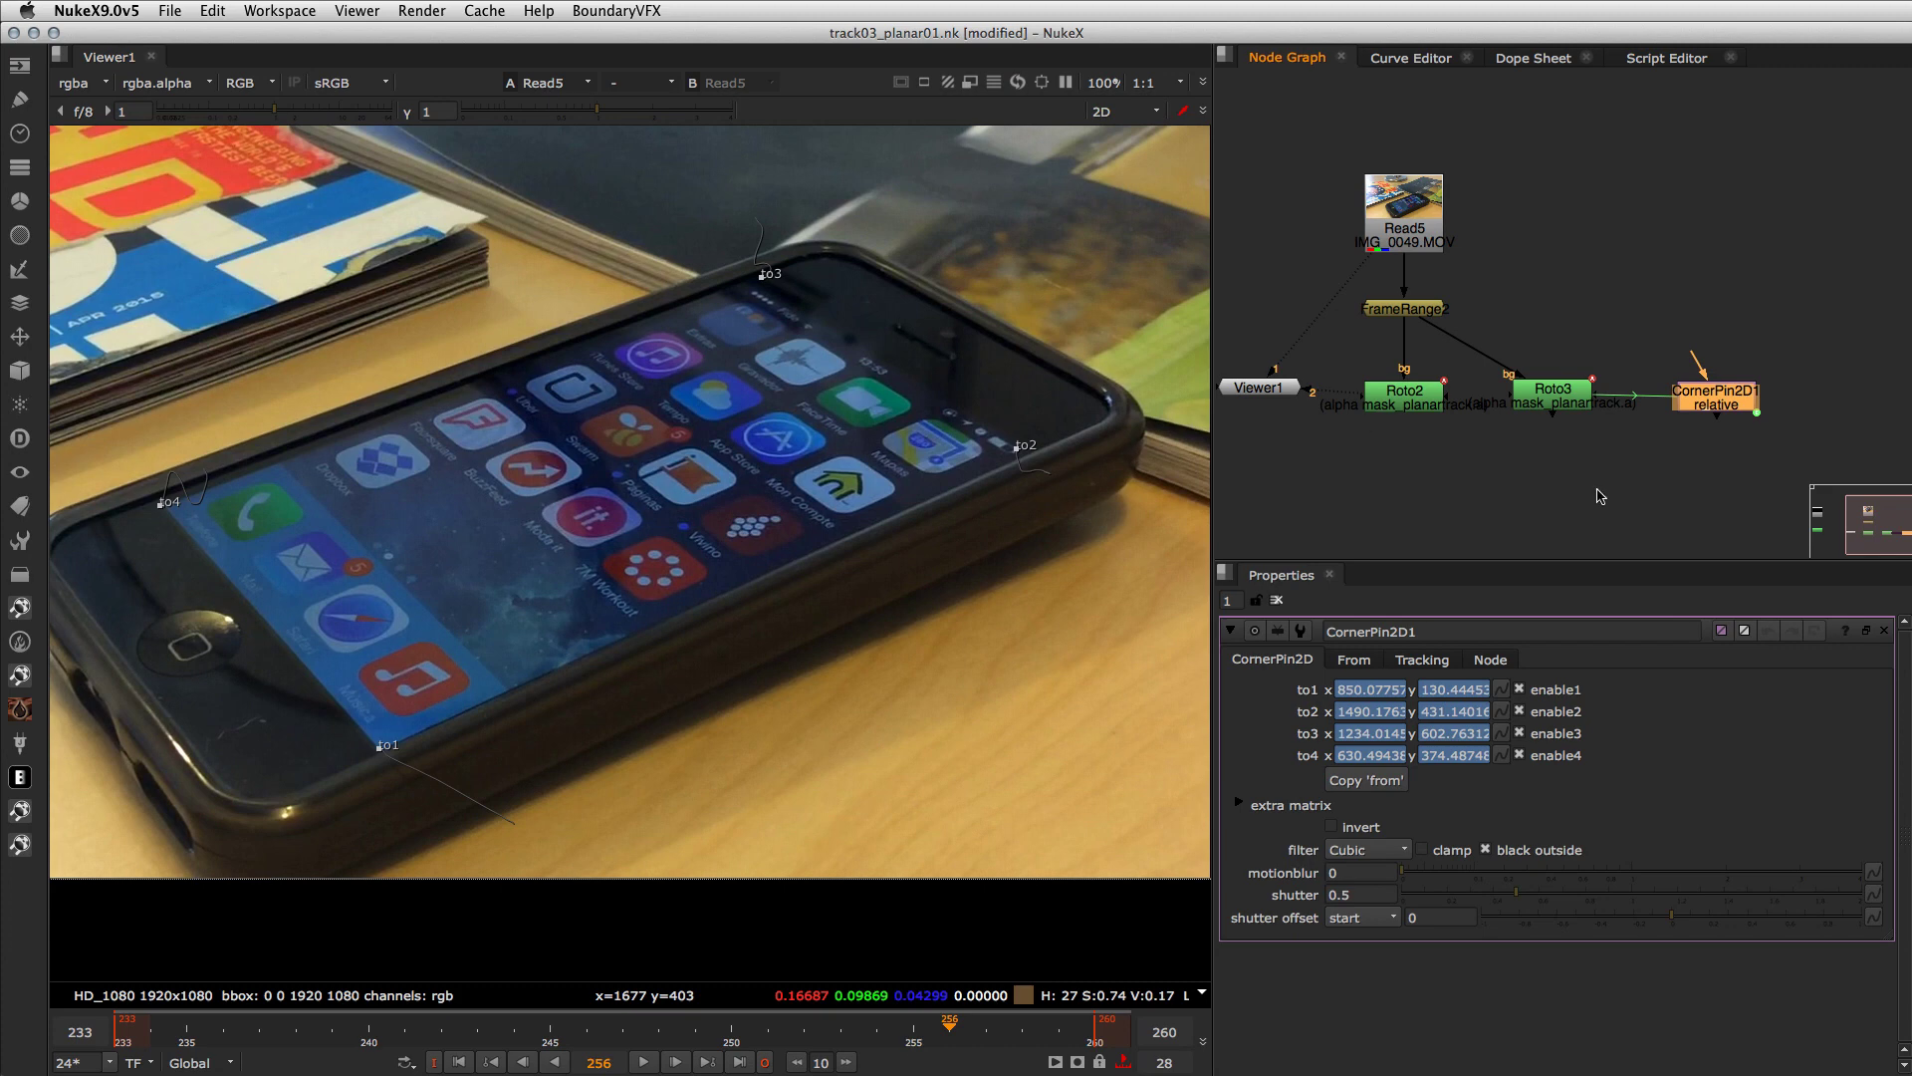
{"action": "left_click", "coordinate": [1590, 511]}
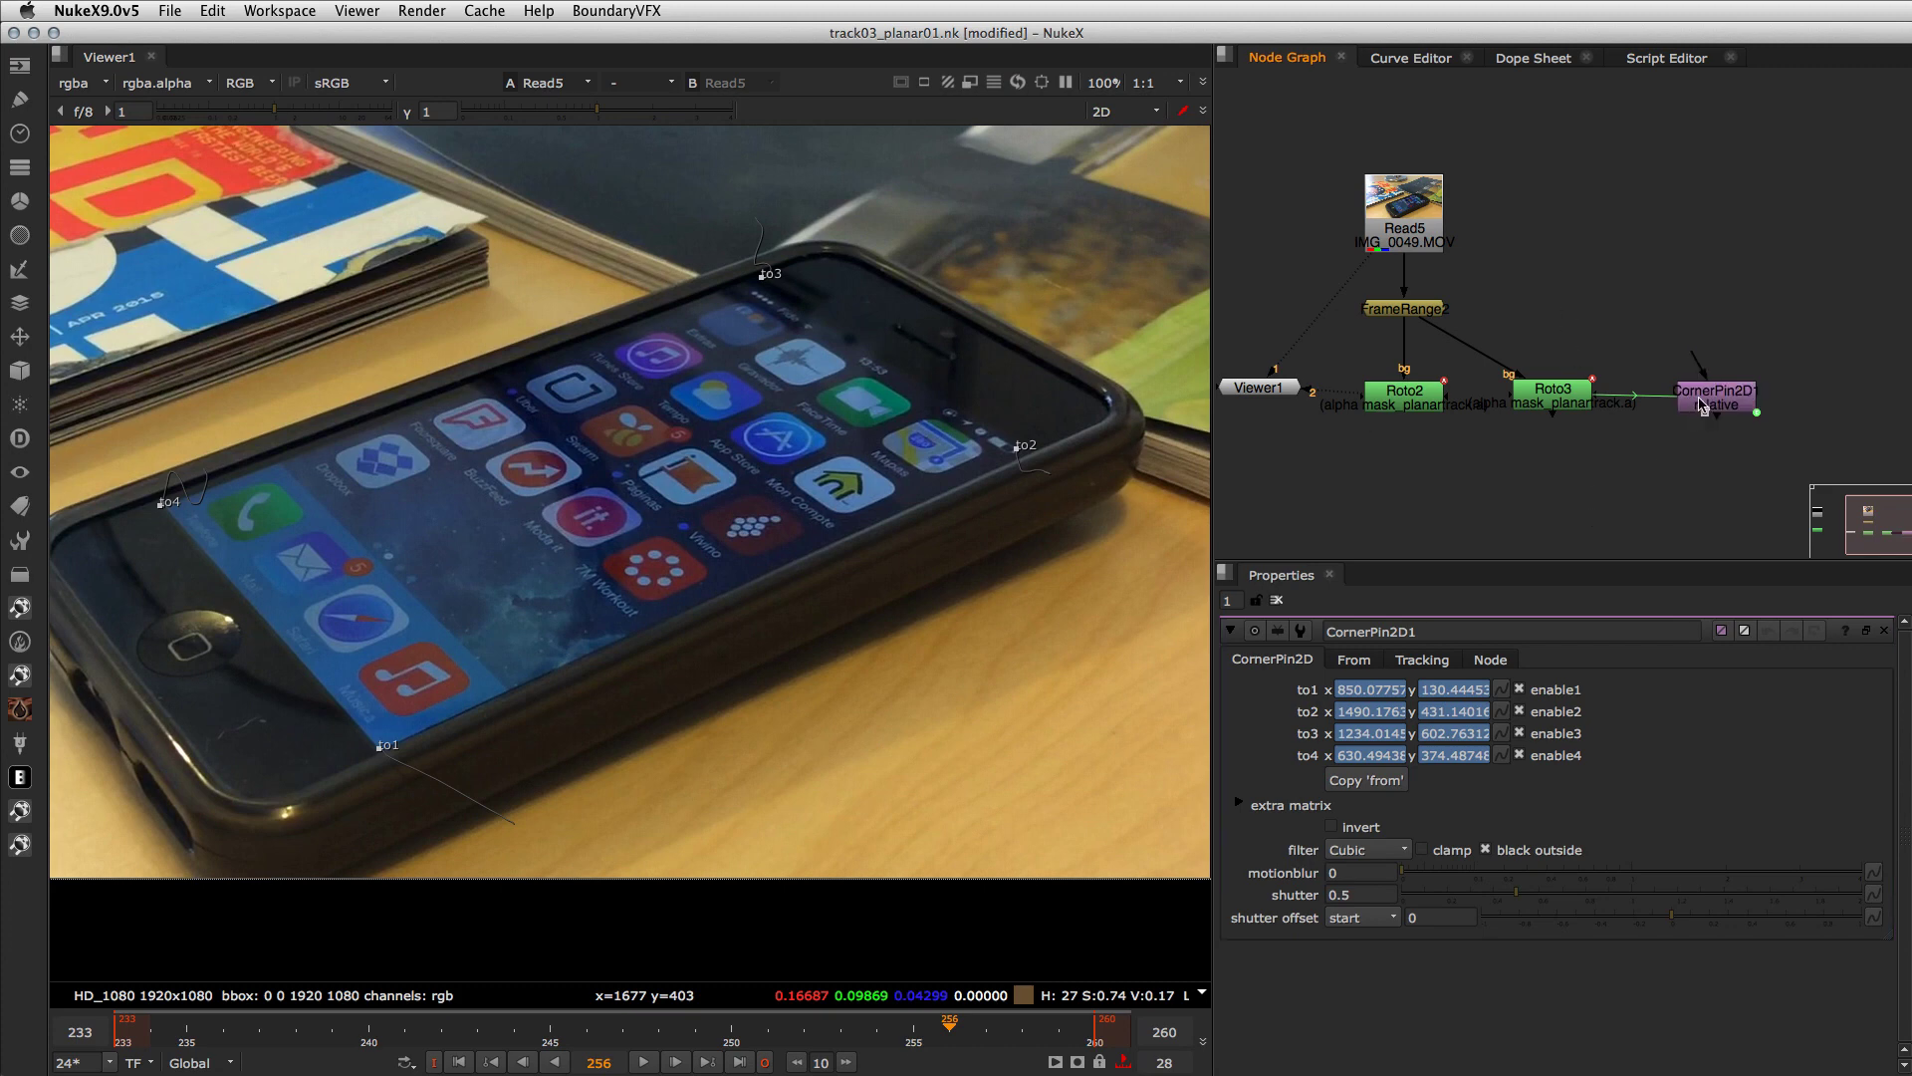
{"action": "left_click", "coordinate": [1703, 404]}
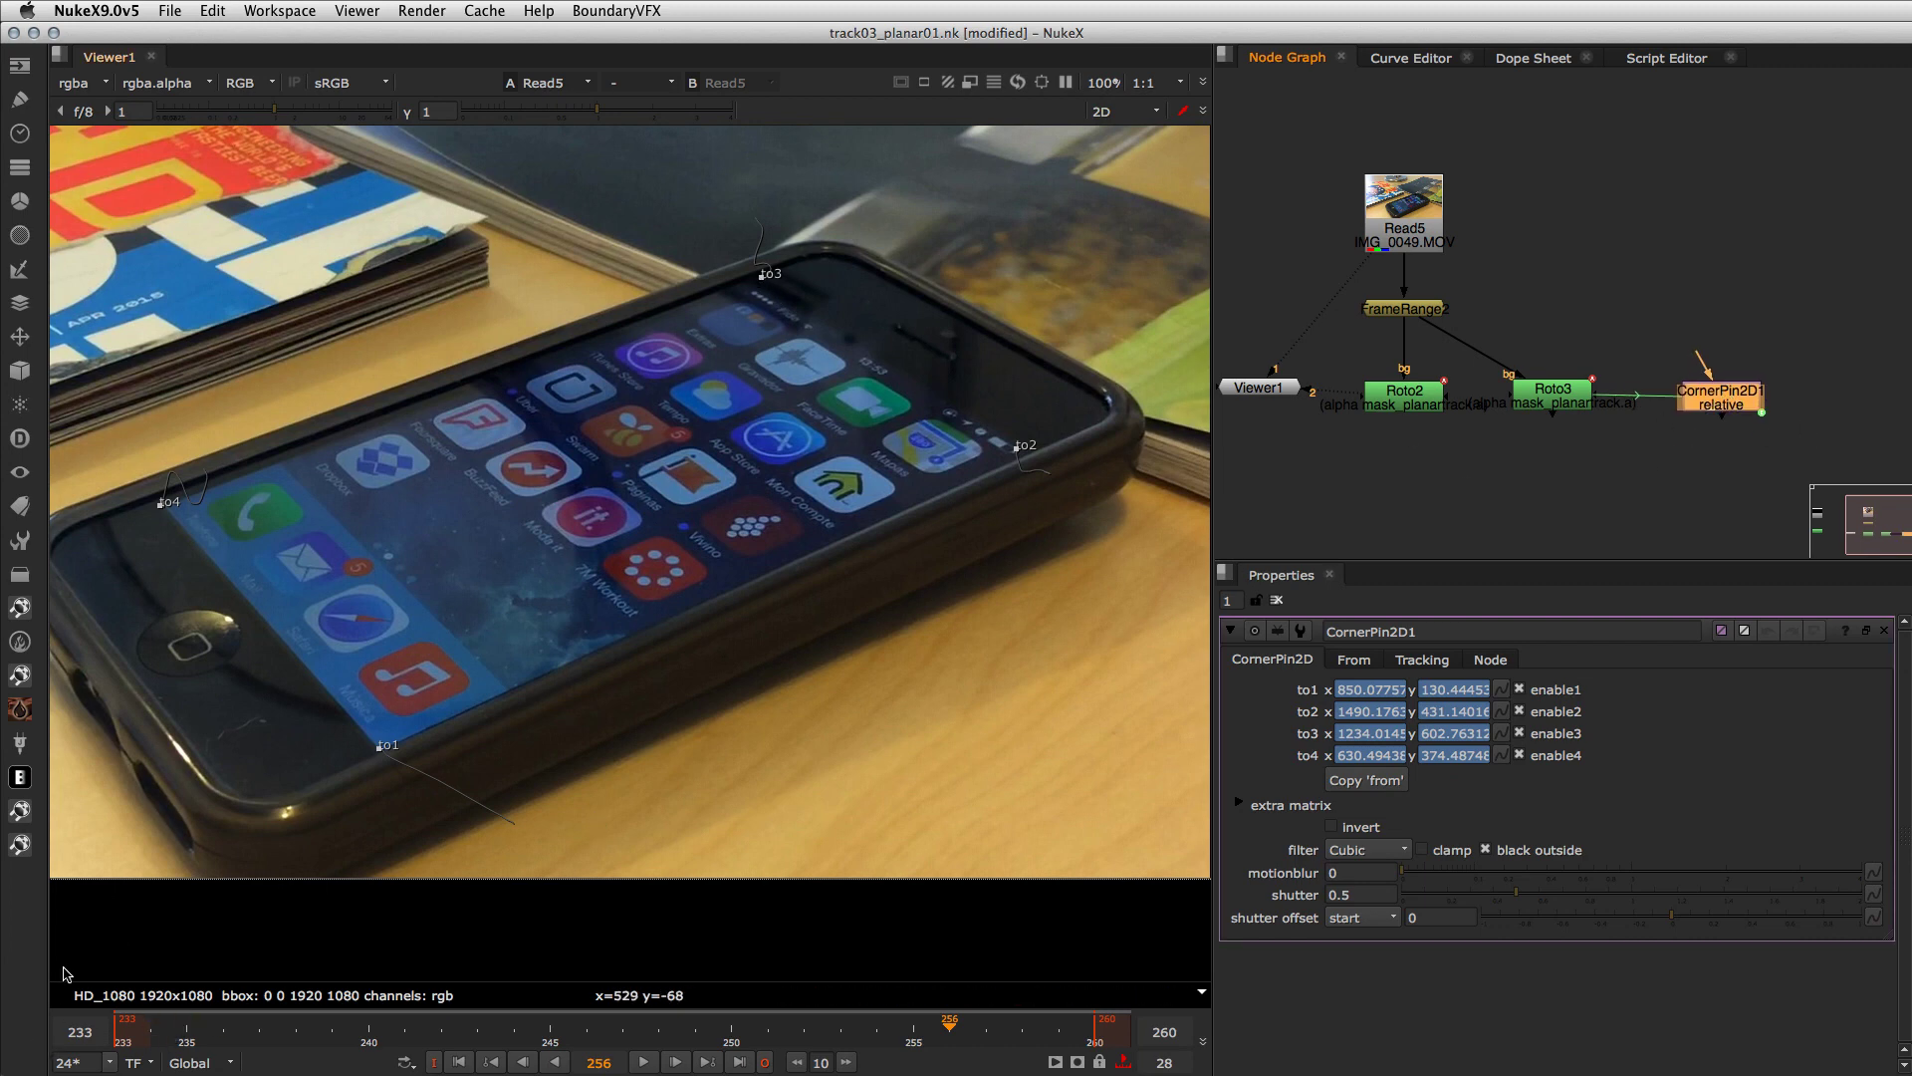
{"action": "left_click", "coordinate": [194, 1026]}
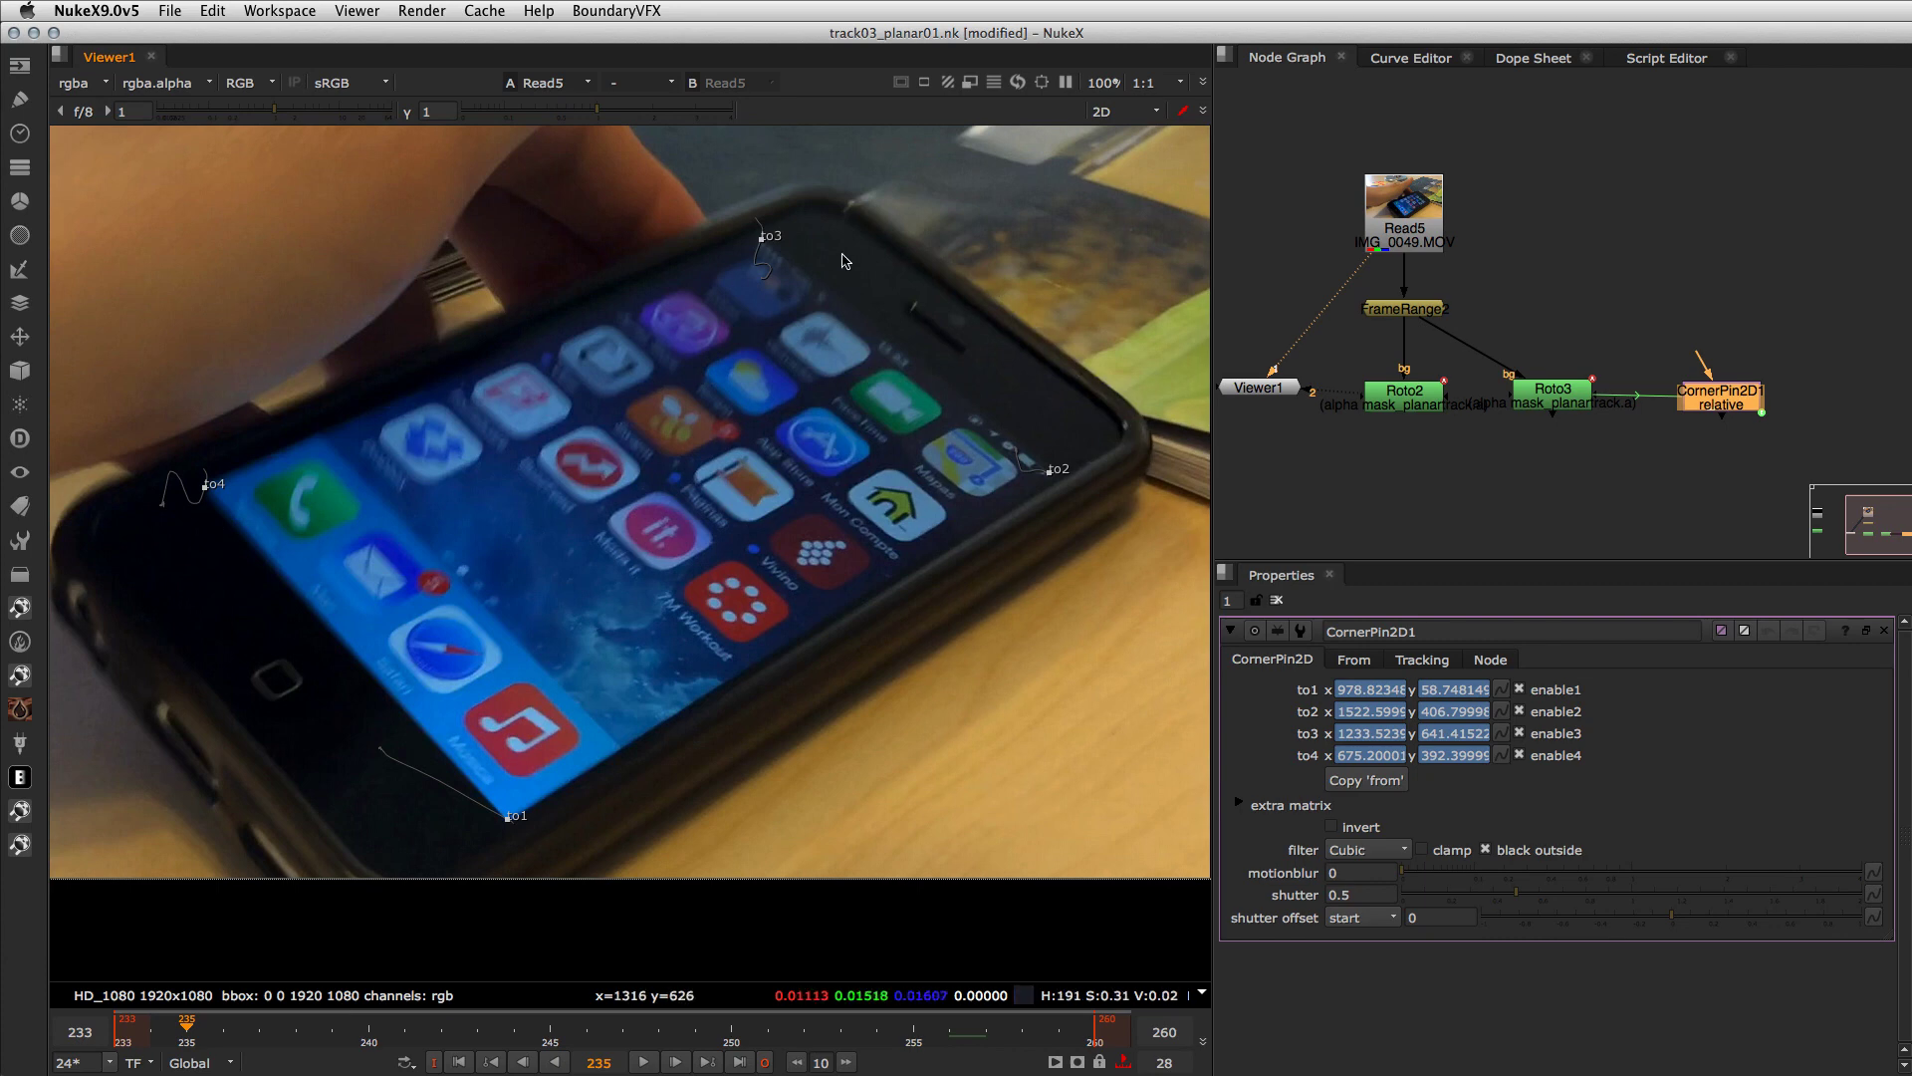
- Add a CheckerBoard node as the relative corner pin's input and view the corner pin's result
{"action": "left_click", "coordinate": [1733, 261]}
{"action": "key", "text": "Tab"}
{"action": "type", "text": "check"}
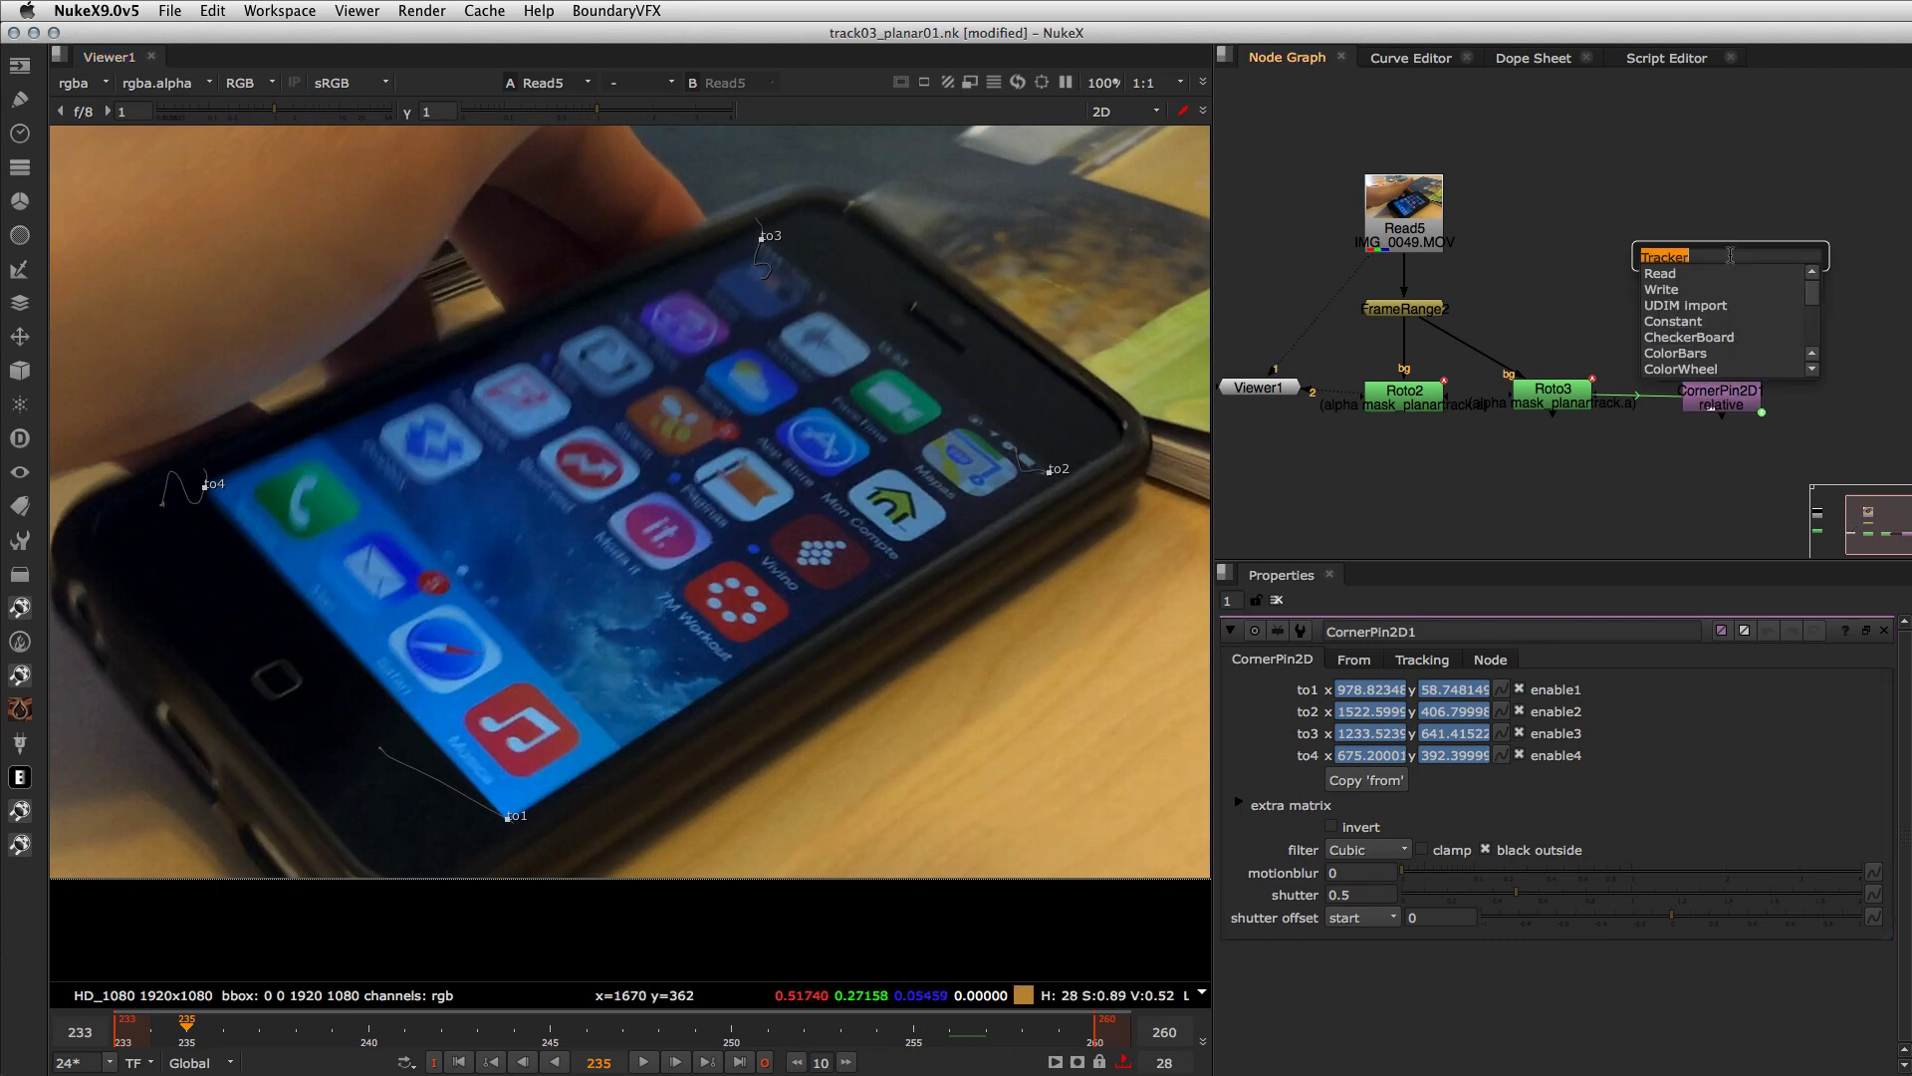
{"action": "key", "text": "Return"}
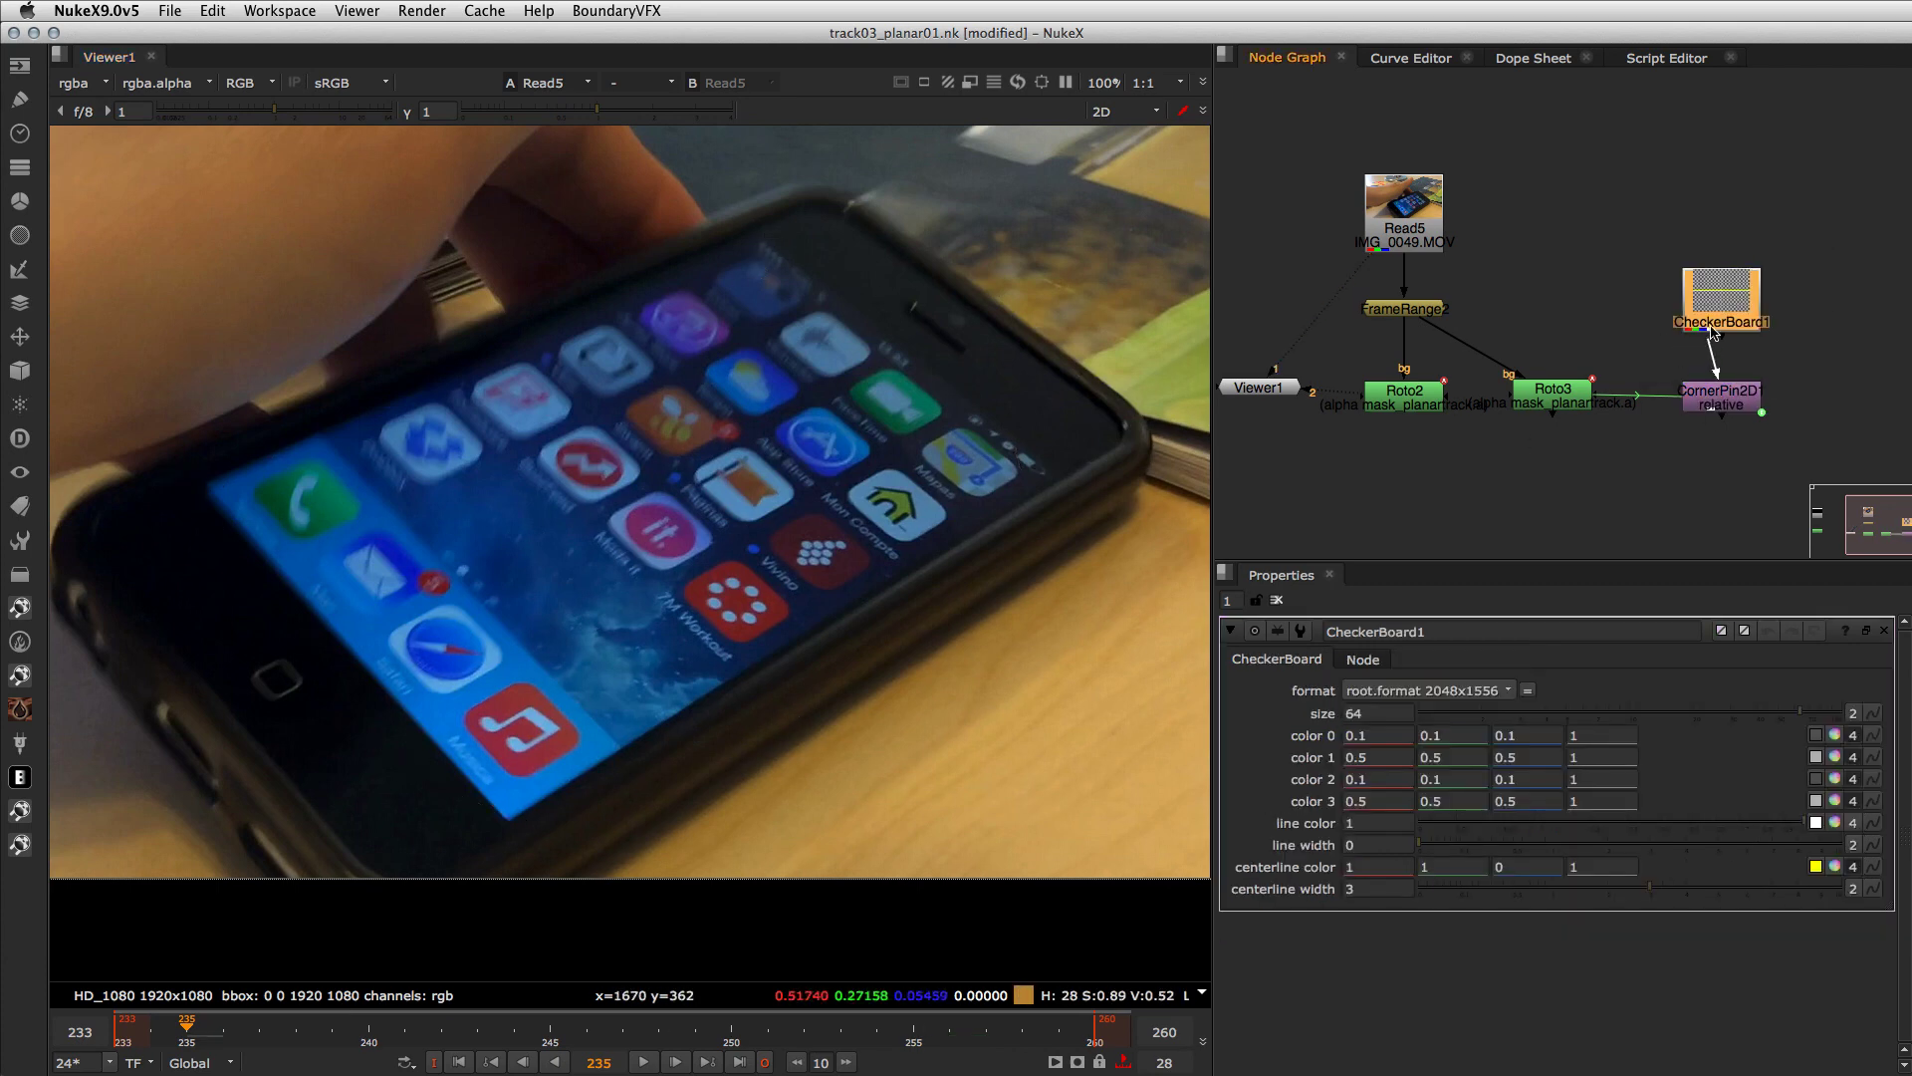
{"action": "left_click_drag", "start_coordinate": [1711, 332], "coordinate": [1722, 321]}
{"action": "left_click", "coordinate": [1721, 400]}
{"action": "key", "text": "2"}
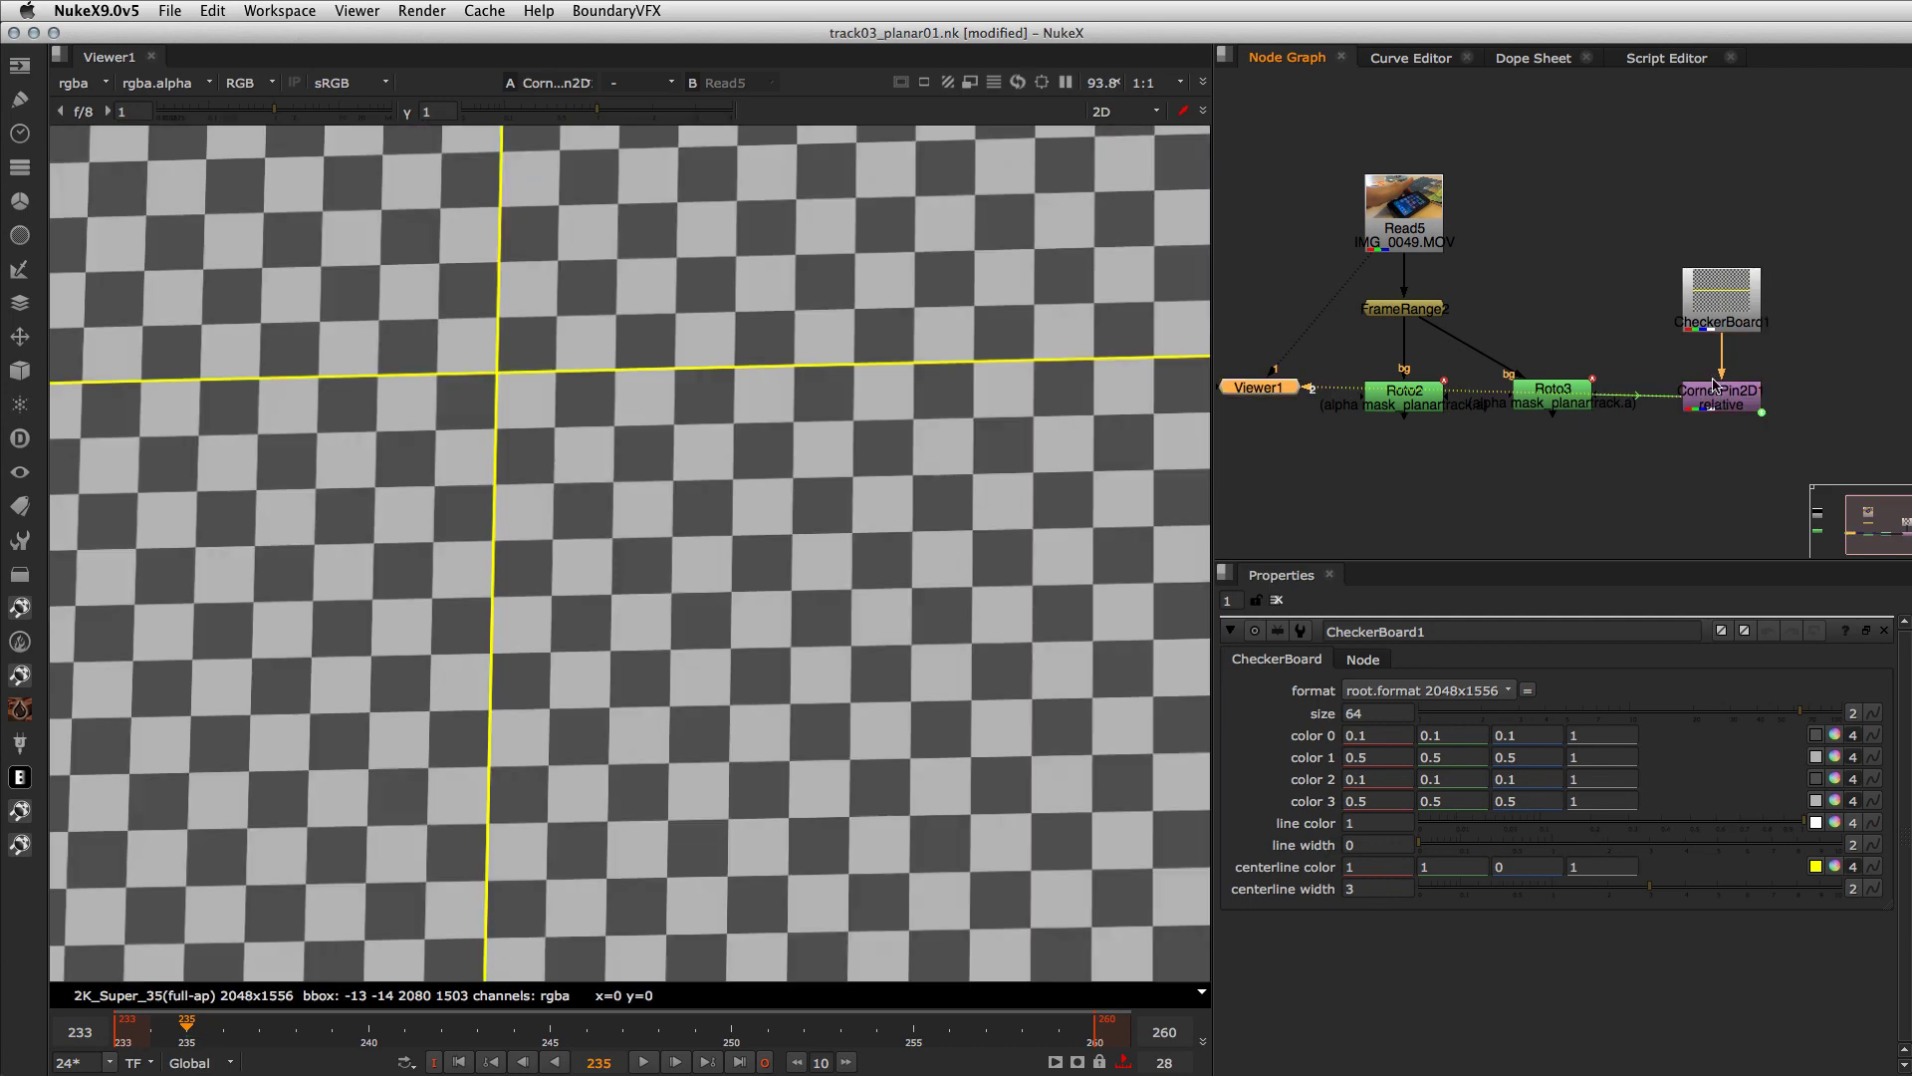
{"action": "left_click", "coordinate": [1622, 498]}
{"action": "left_click", "coordinate": [1738, 408]}
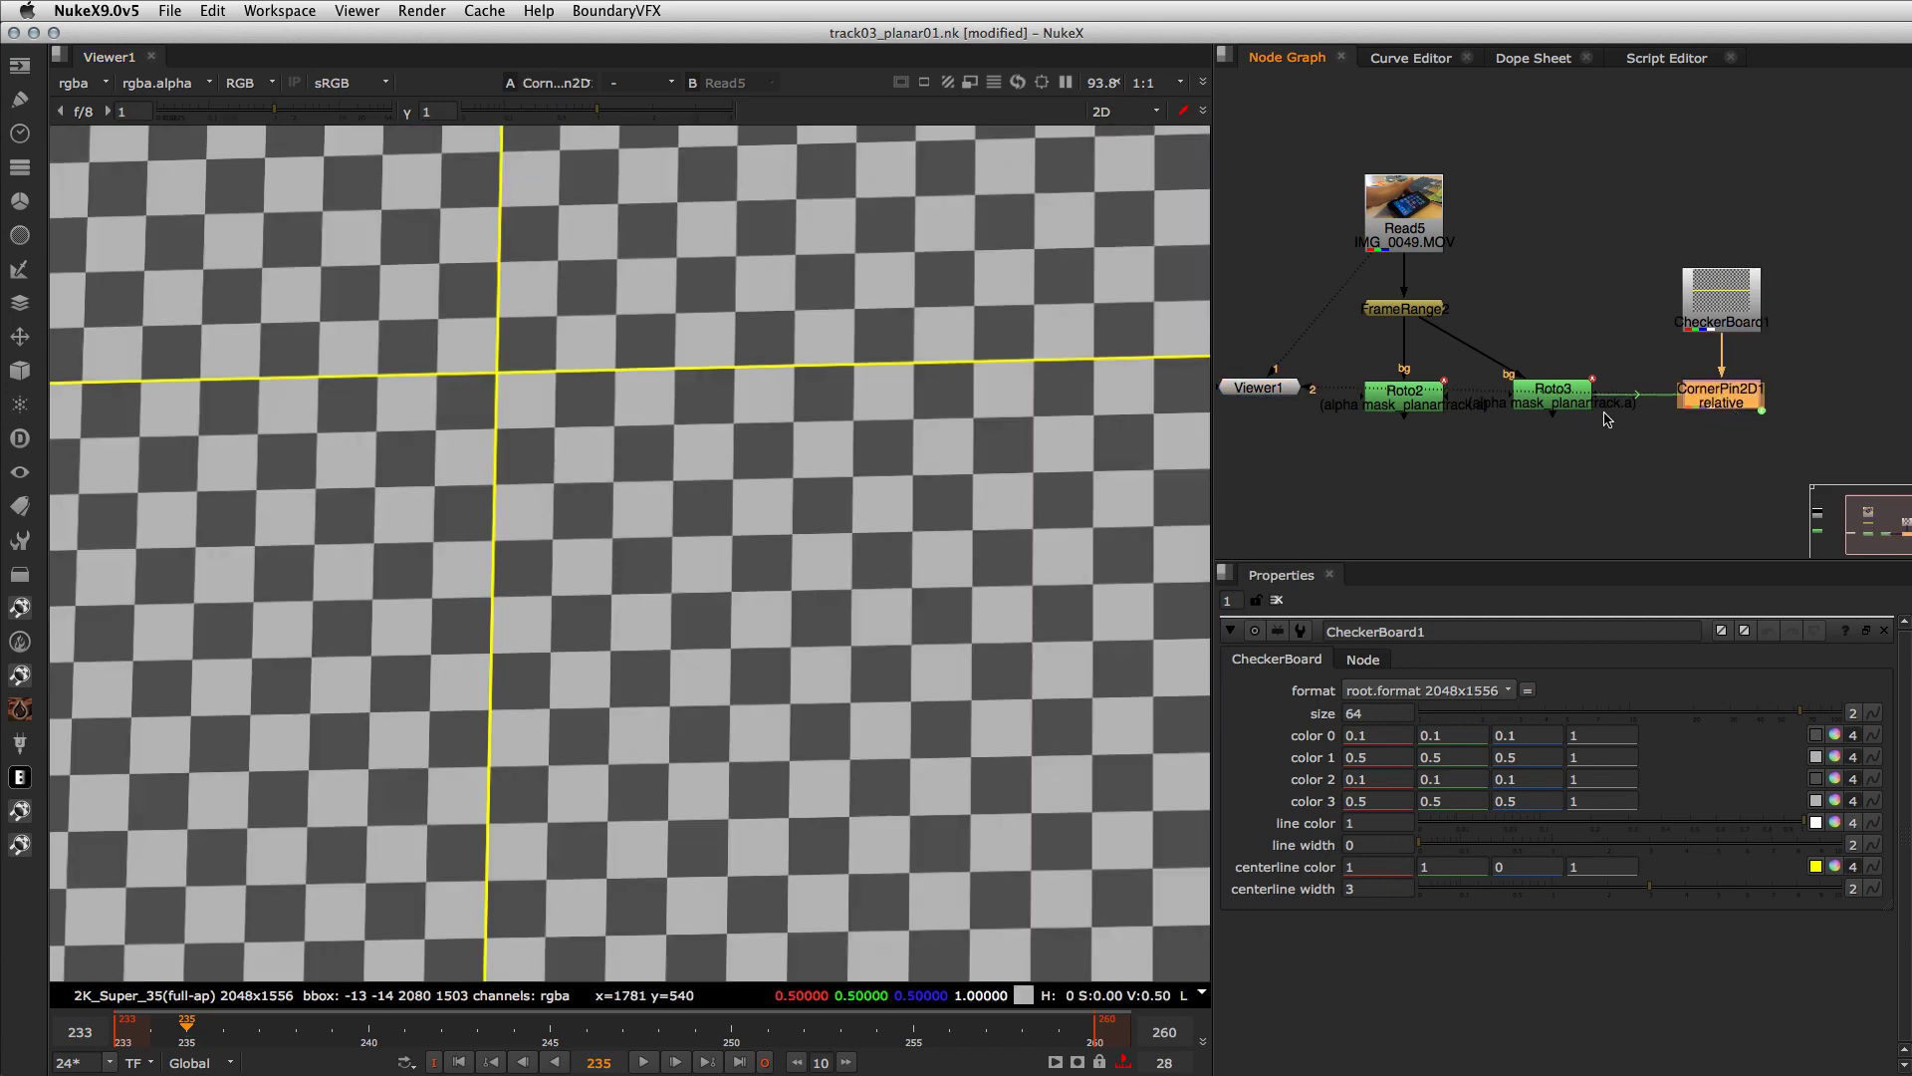
- Export Roto3's teste plane as a CornerPin2D (absolute) node
{"action": "double_click", "coordinate": [1570, 408]}
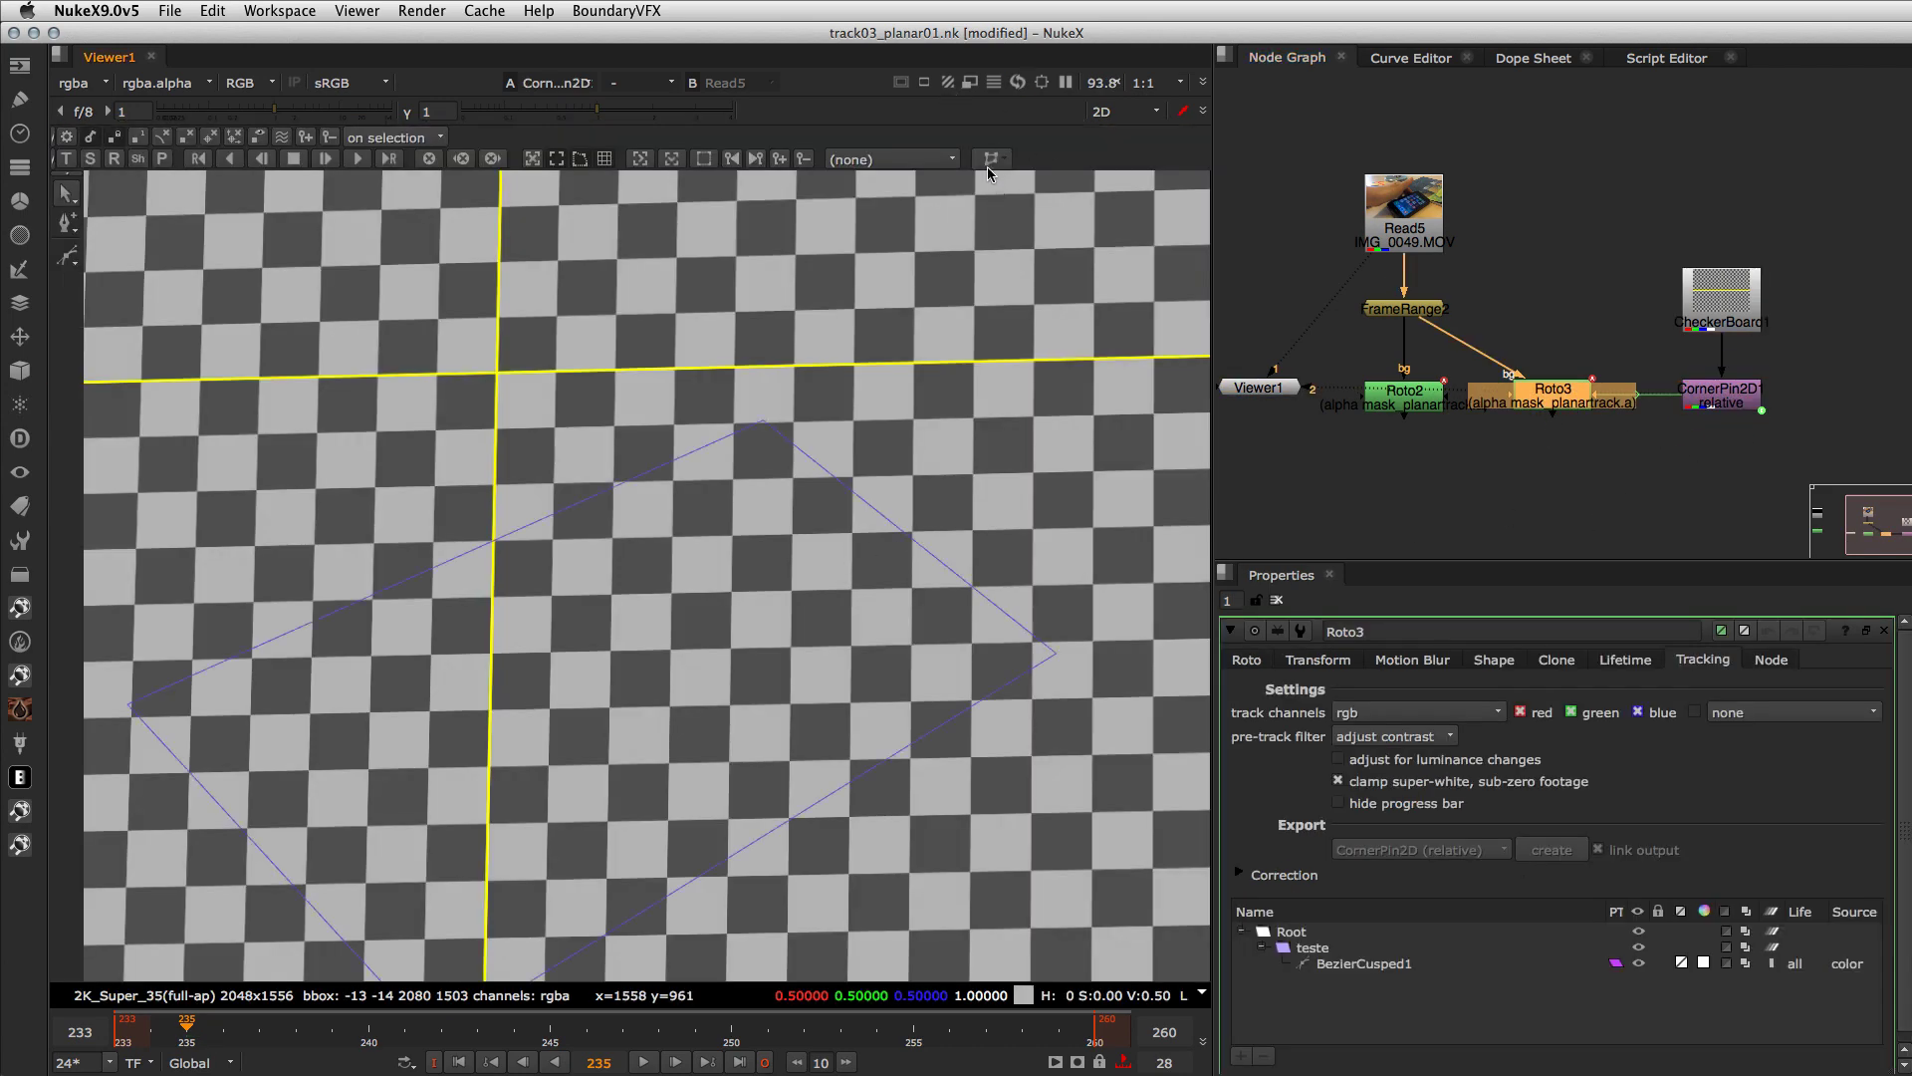
{"action": "left_click", "coordinate": [1330, 948]}
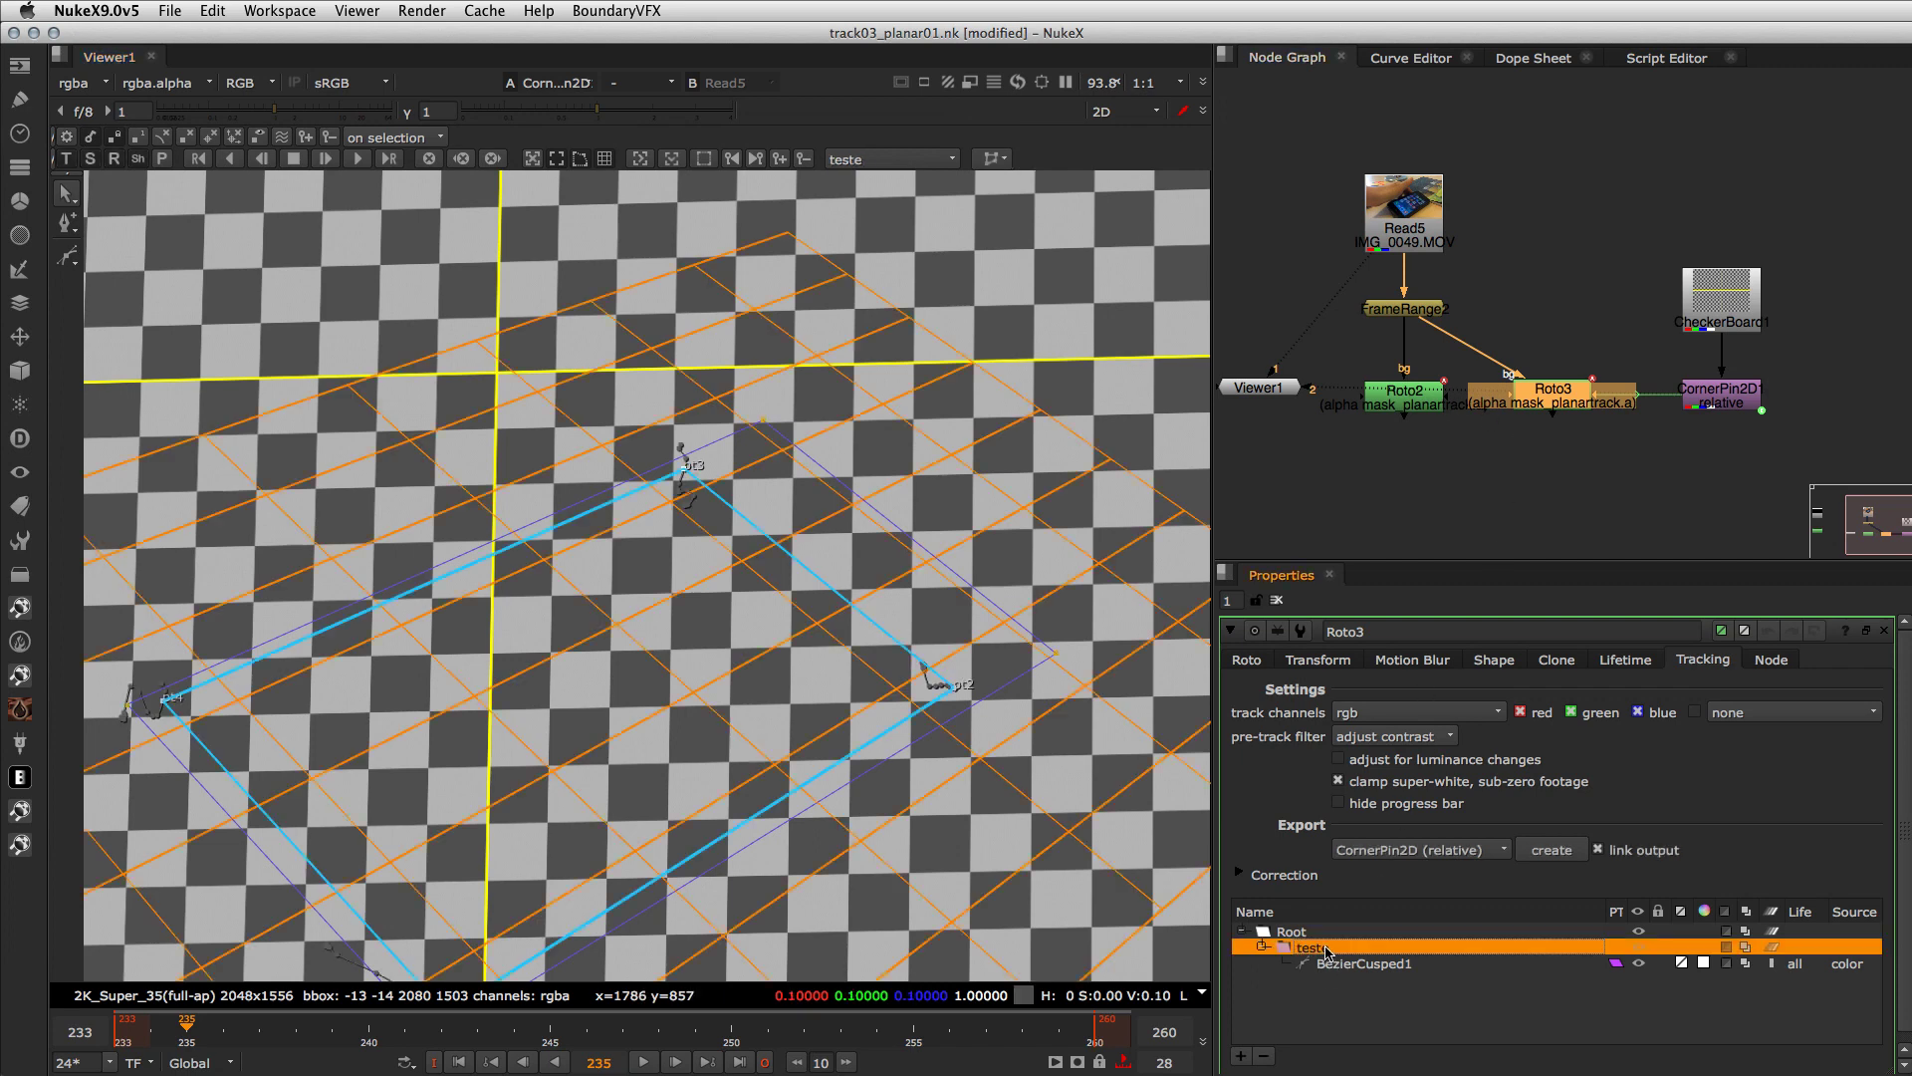
{"action": "left_click", "coordinate": [992, 159]}
{"action": "left_click", "coordinate": [1026, 209]}
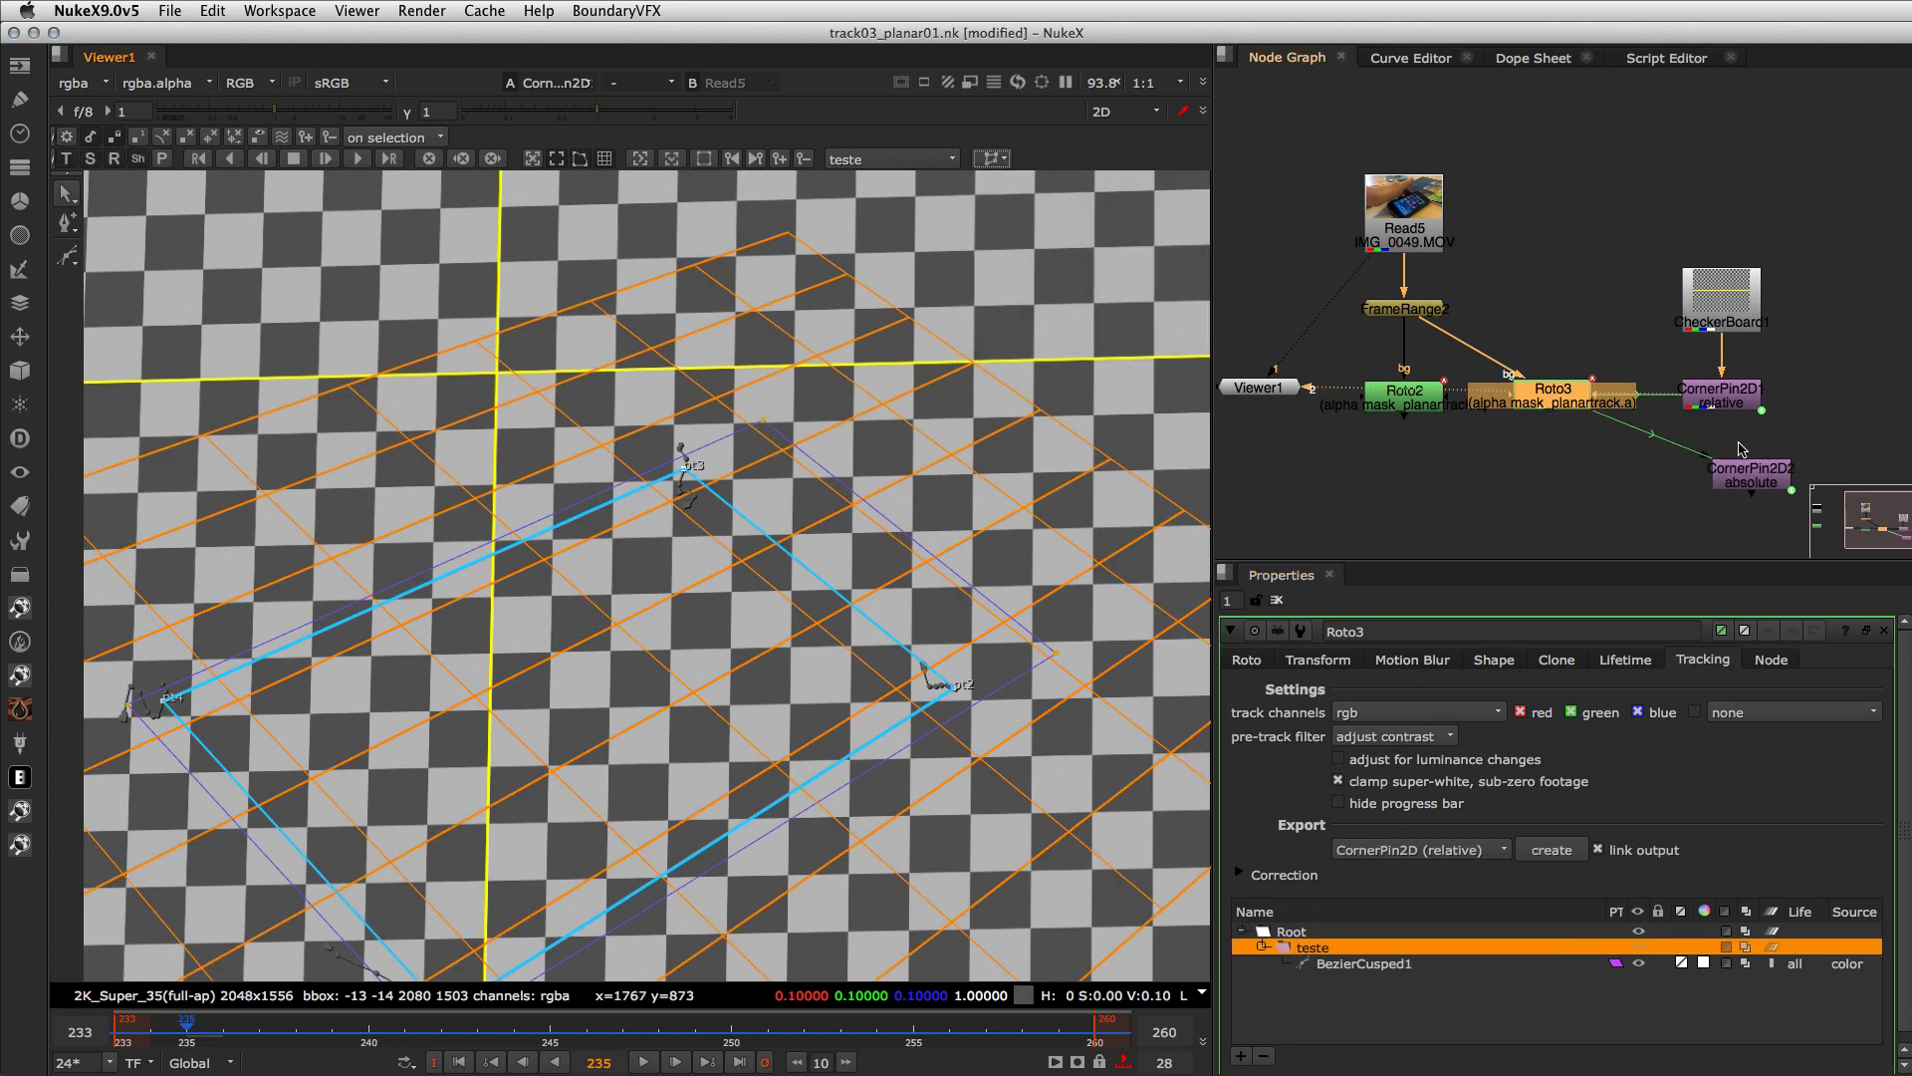
{"action": "left_click_drag", "start_coordinate": [1761, 478], "coordinate": [1761, 497]}
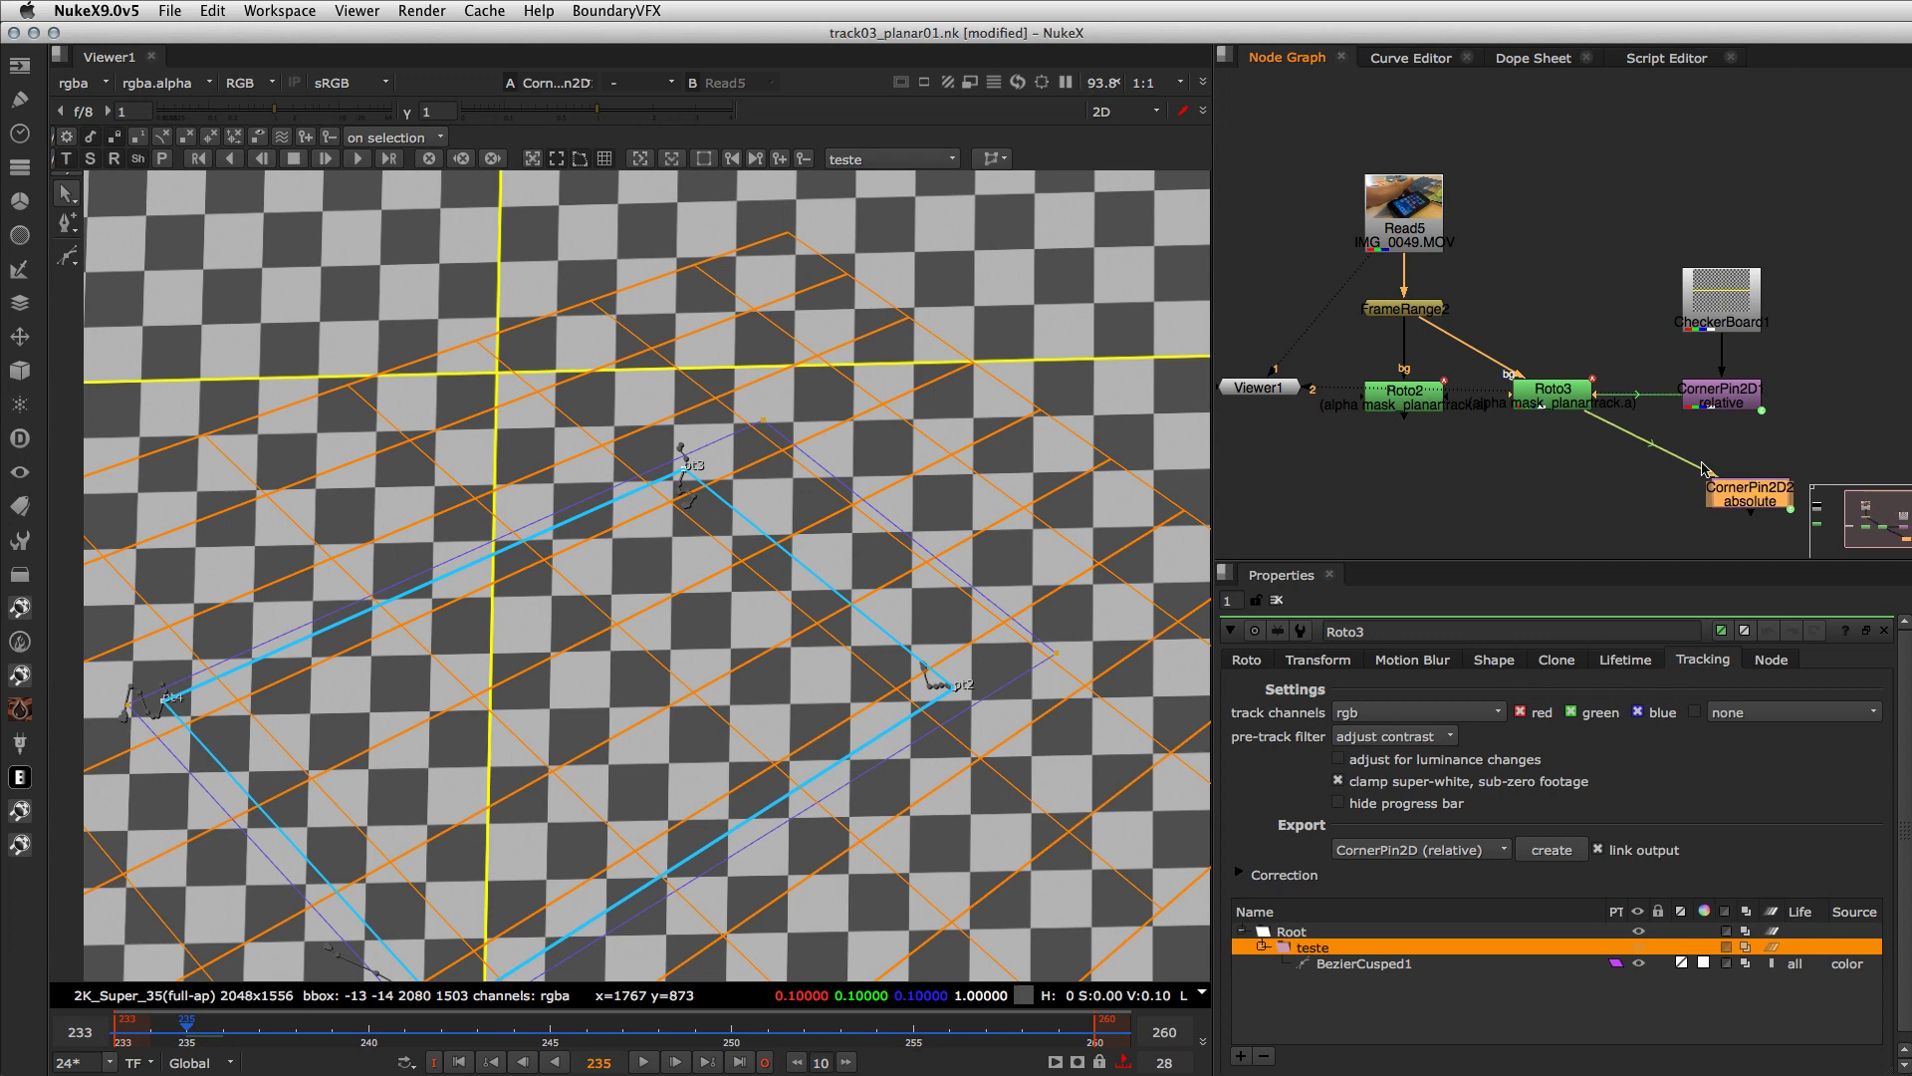
- Delete the relative corner pin and view the checkerboard through the absolute corner pin, placed directly below it
{"action": "left_click_drag", "start_coordinate": [1649, 432], "coordinate": [1722, 299]}
{"action": "left_click", "coordinate": [1717, 391]}
{"action": "key", "text": "Delete"}
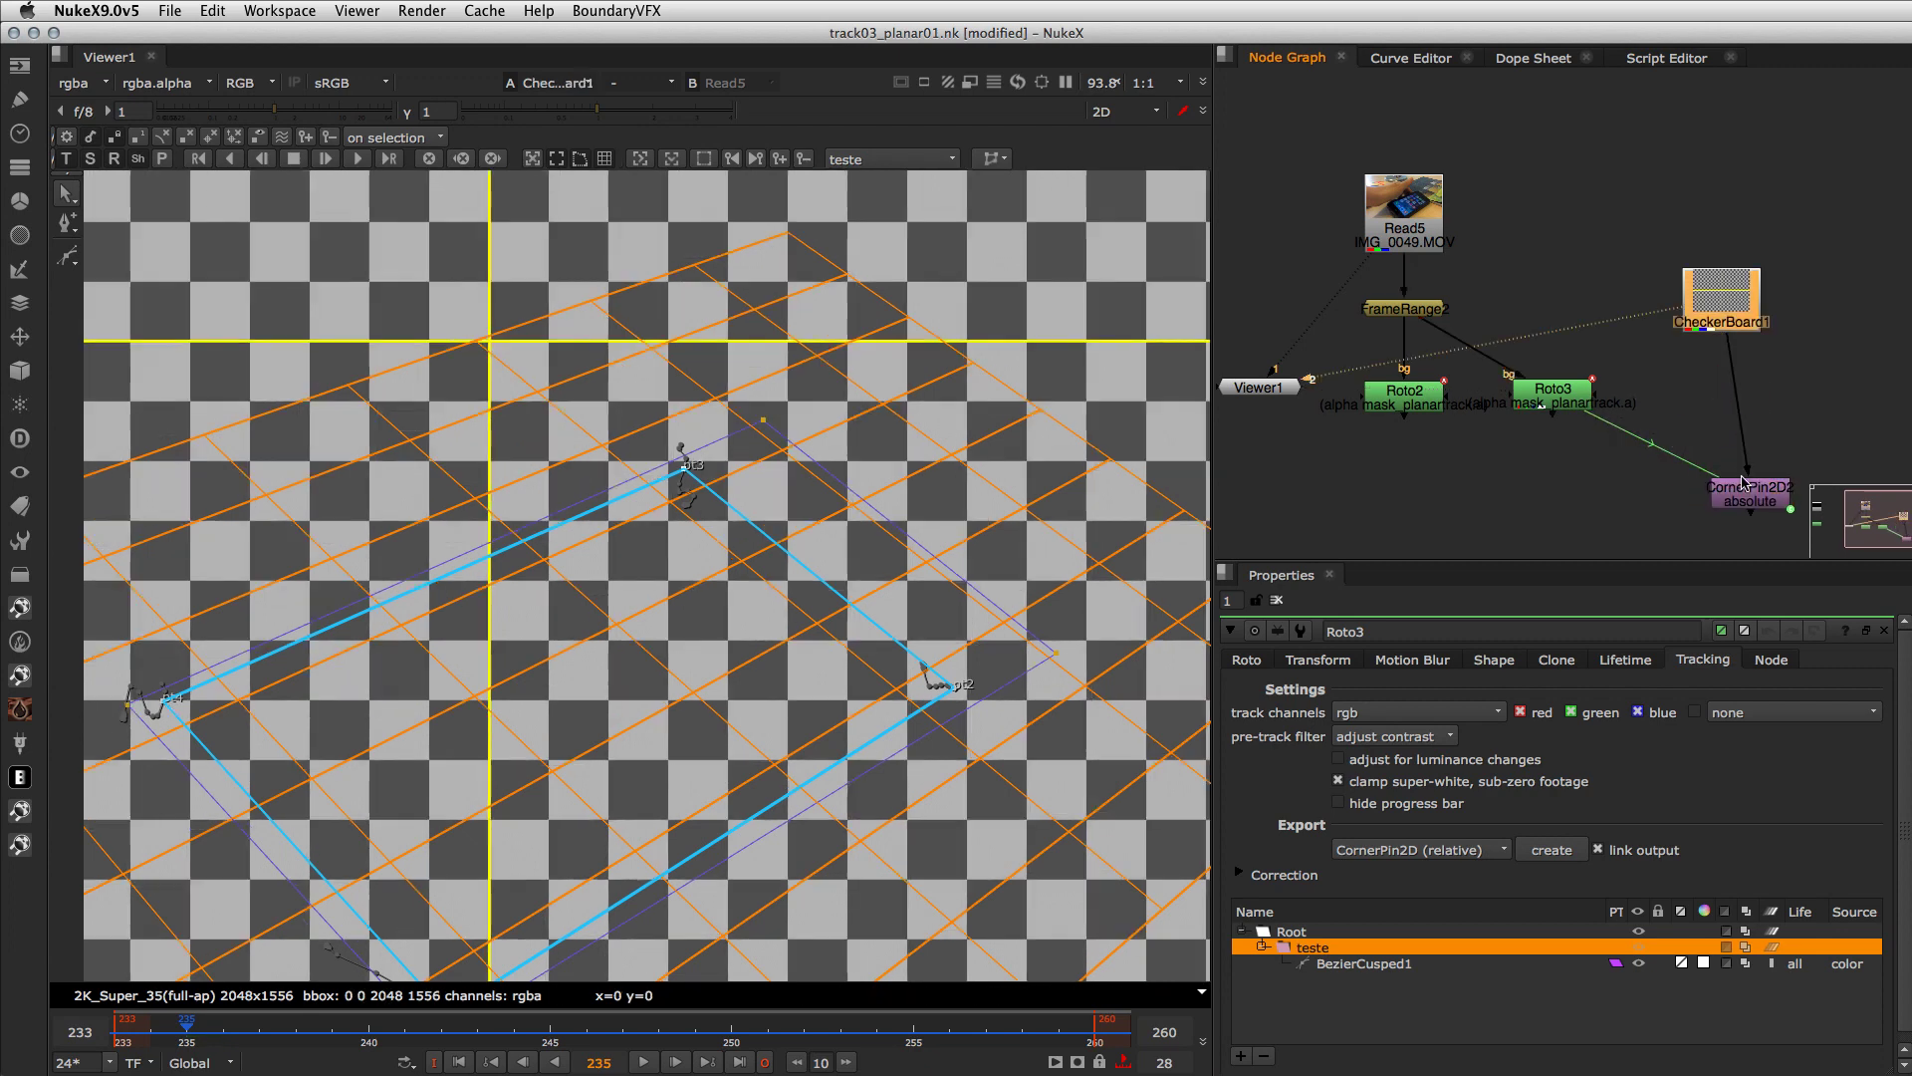
{"action": "left_click_drag", "start_coordinate": [1751, 500], "coordinate": [1721, 416]}
{"action": "key", "text": "2"}
- Merge the pinned checkerboard over the FrameRange2 footage, routing the background connection through a dot, and view the merge
{"action": "key", "text": "m"}
{"action": "left_click_drag", "start_coordinate": [1735, 495], "coordinate": [1407, 311]}
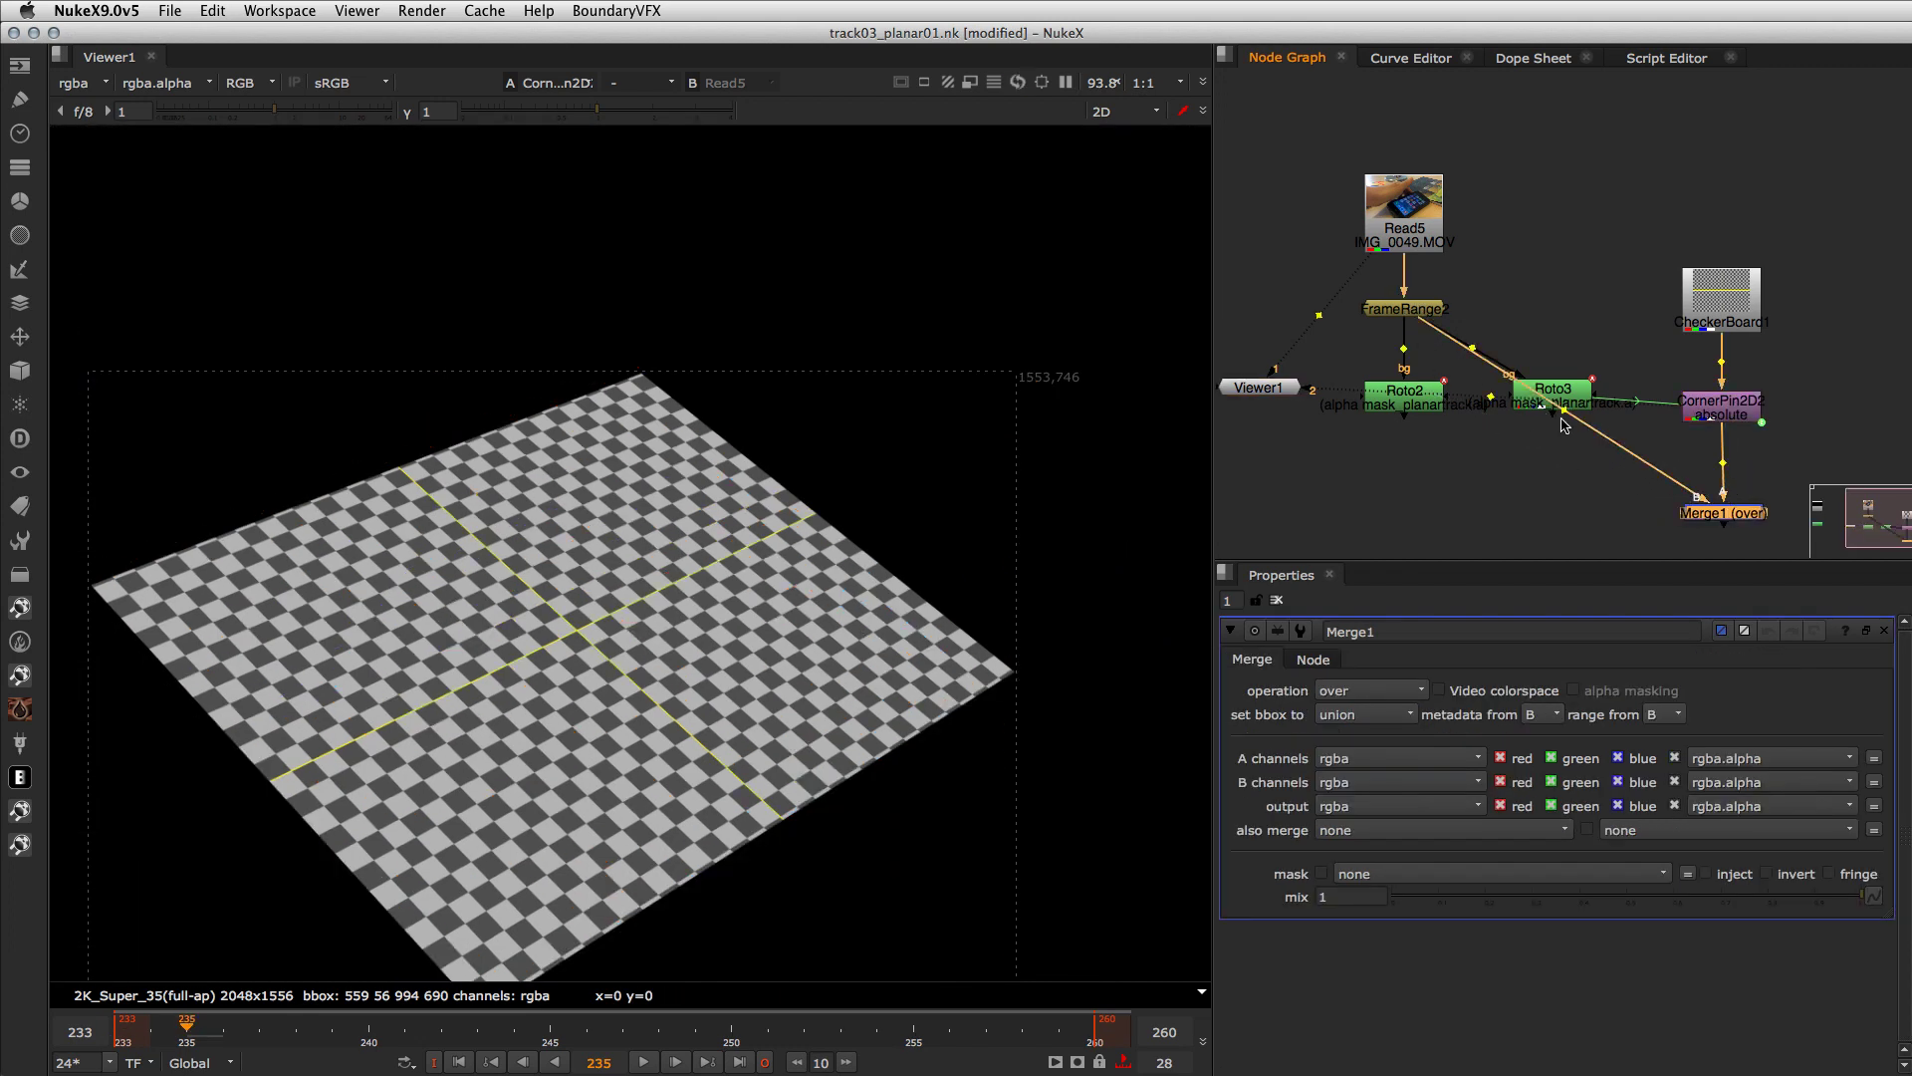
{"action": "left_click_drag", "start_coordinate": [1563, 425], "coordinate": [1535, 512]}
{"action": "left_click", "coordinate": [1703, 518]}
{"action": "key", "text": "1"}
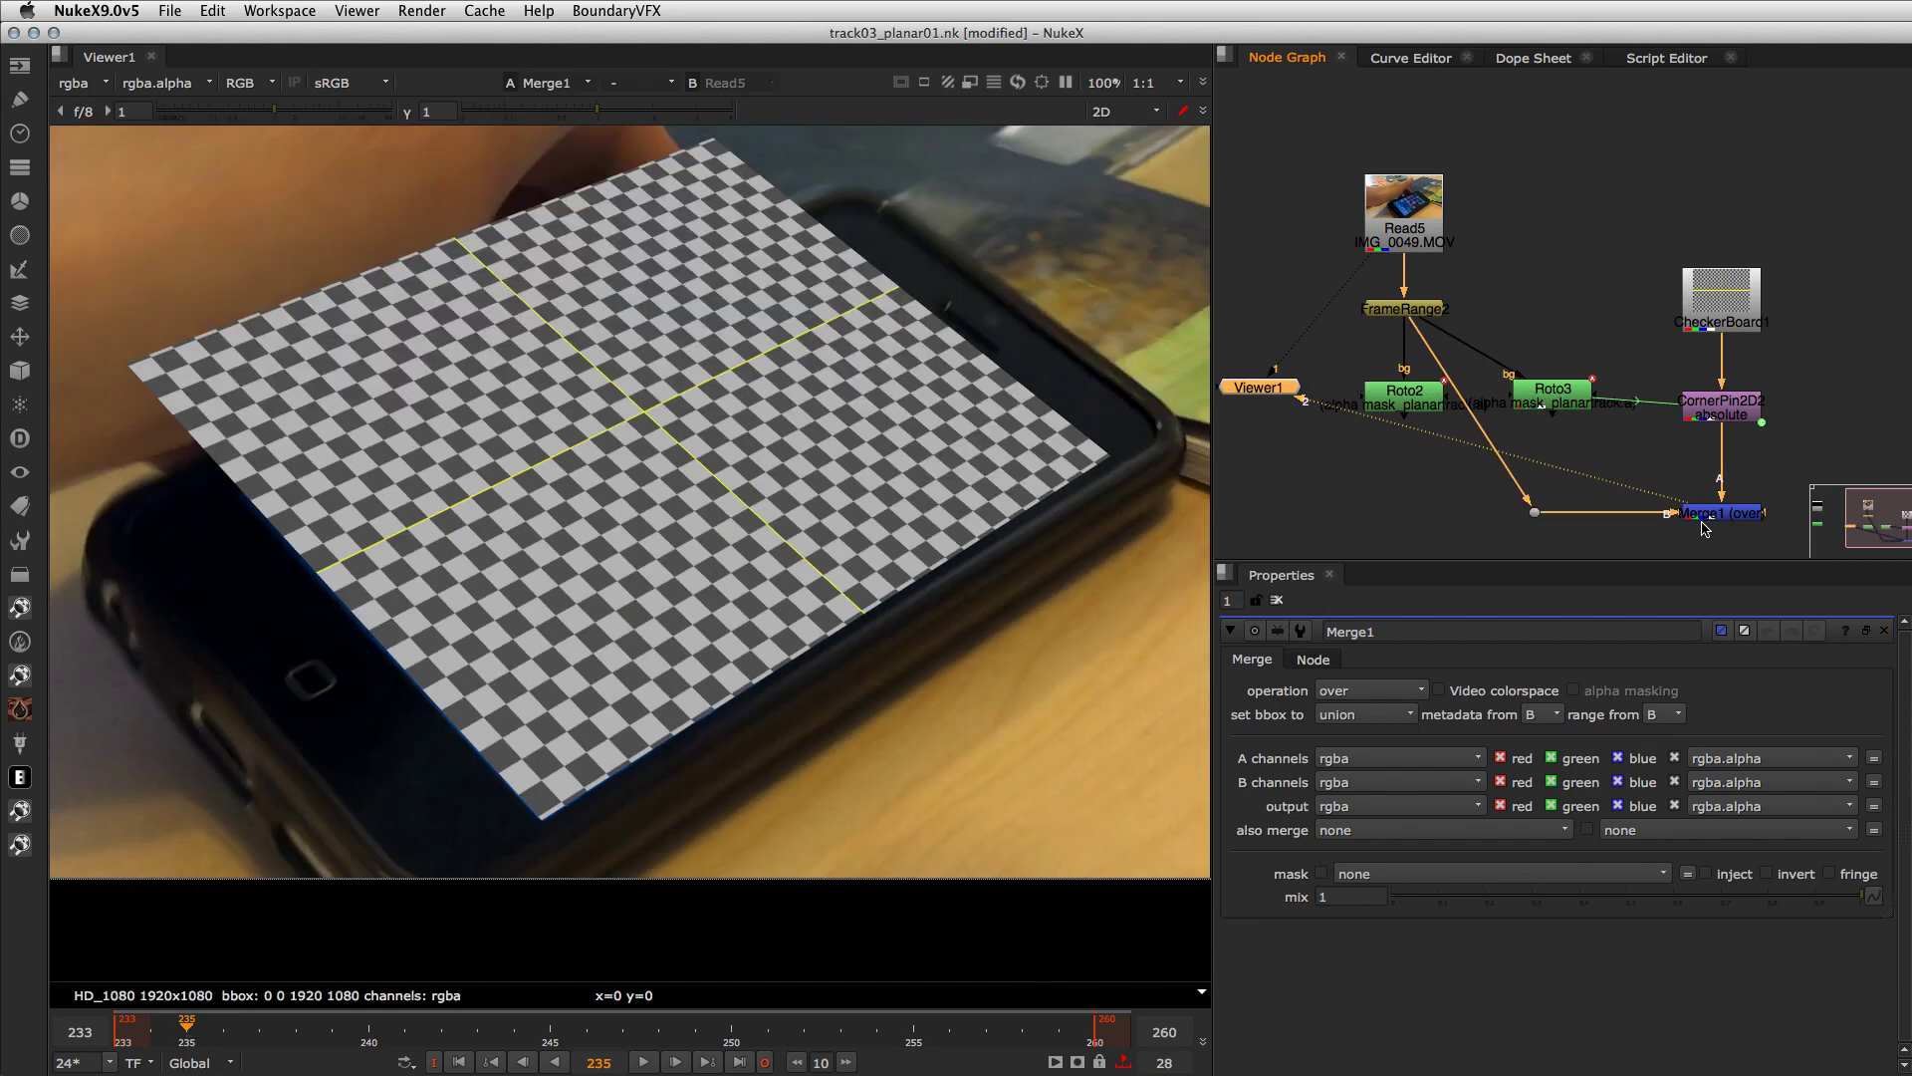
- Inspect the settings of the absolute corner pin and the checkerboard node
{"action": "double_click", "coordinate": [1721, 409]}
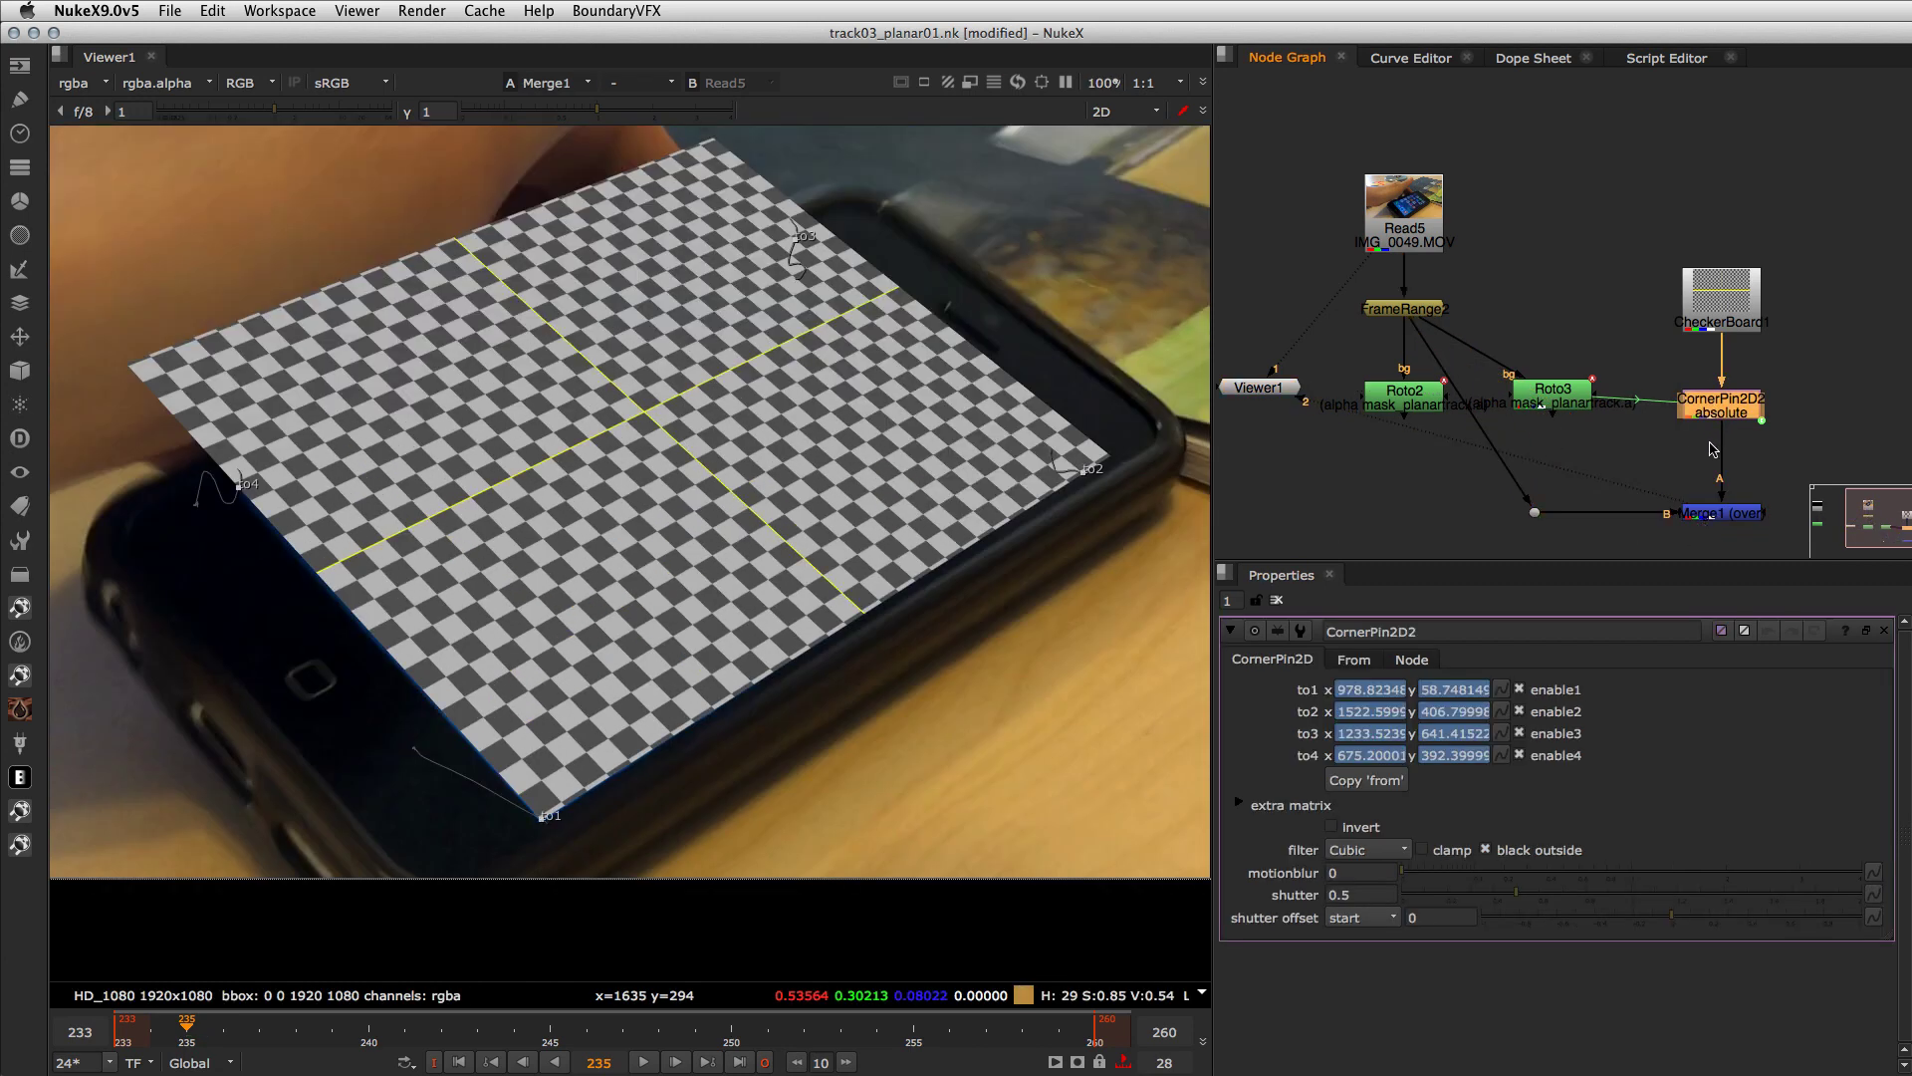
{"action": "left_click", "coordinate": [1707, 325]}
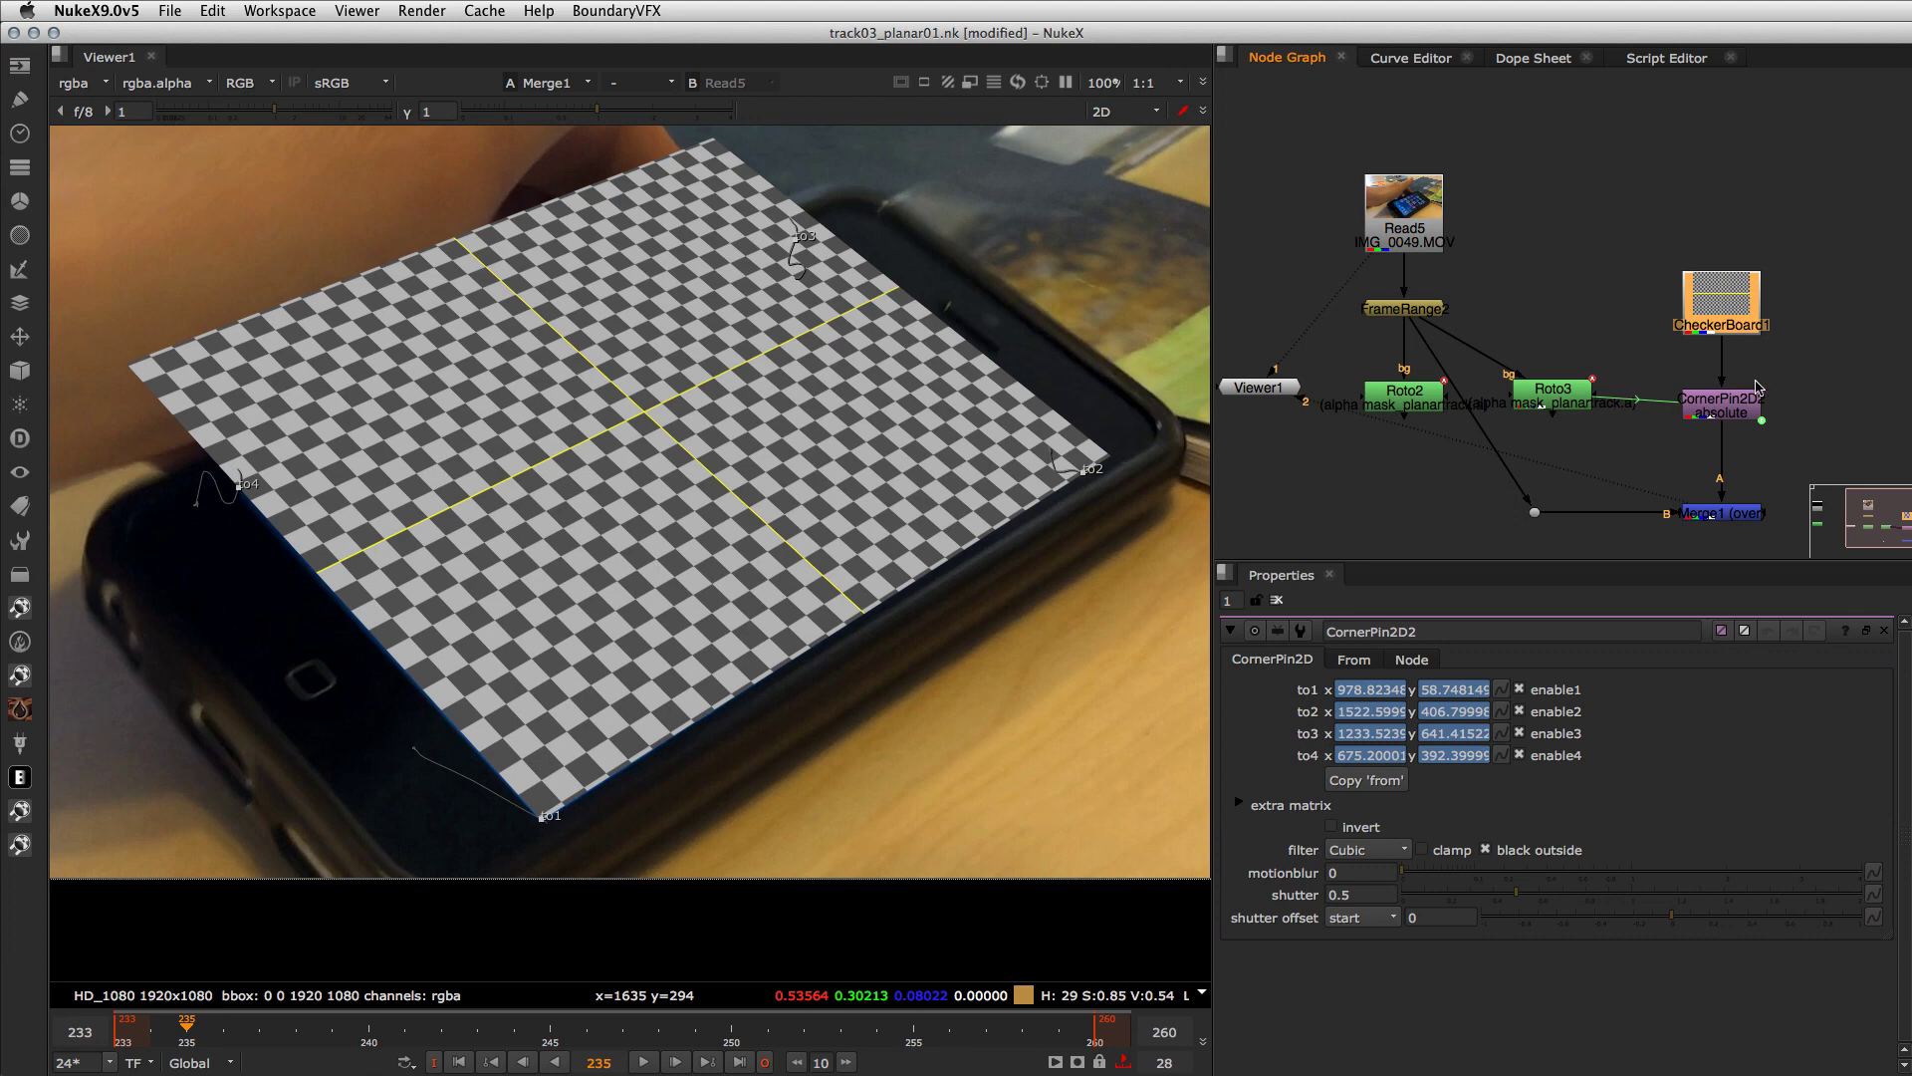
{"action": "left_click_drag", "start_coordinate": [1756, 386], "coordinate": [1666, 294]}
{"action": "double_click", "coordinate": [1591, 231]}
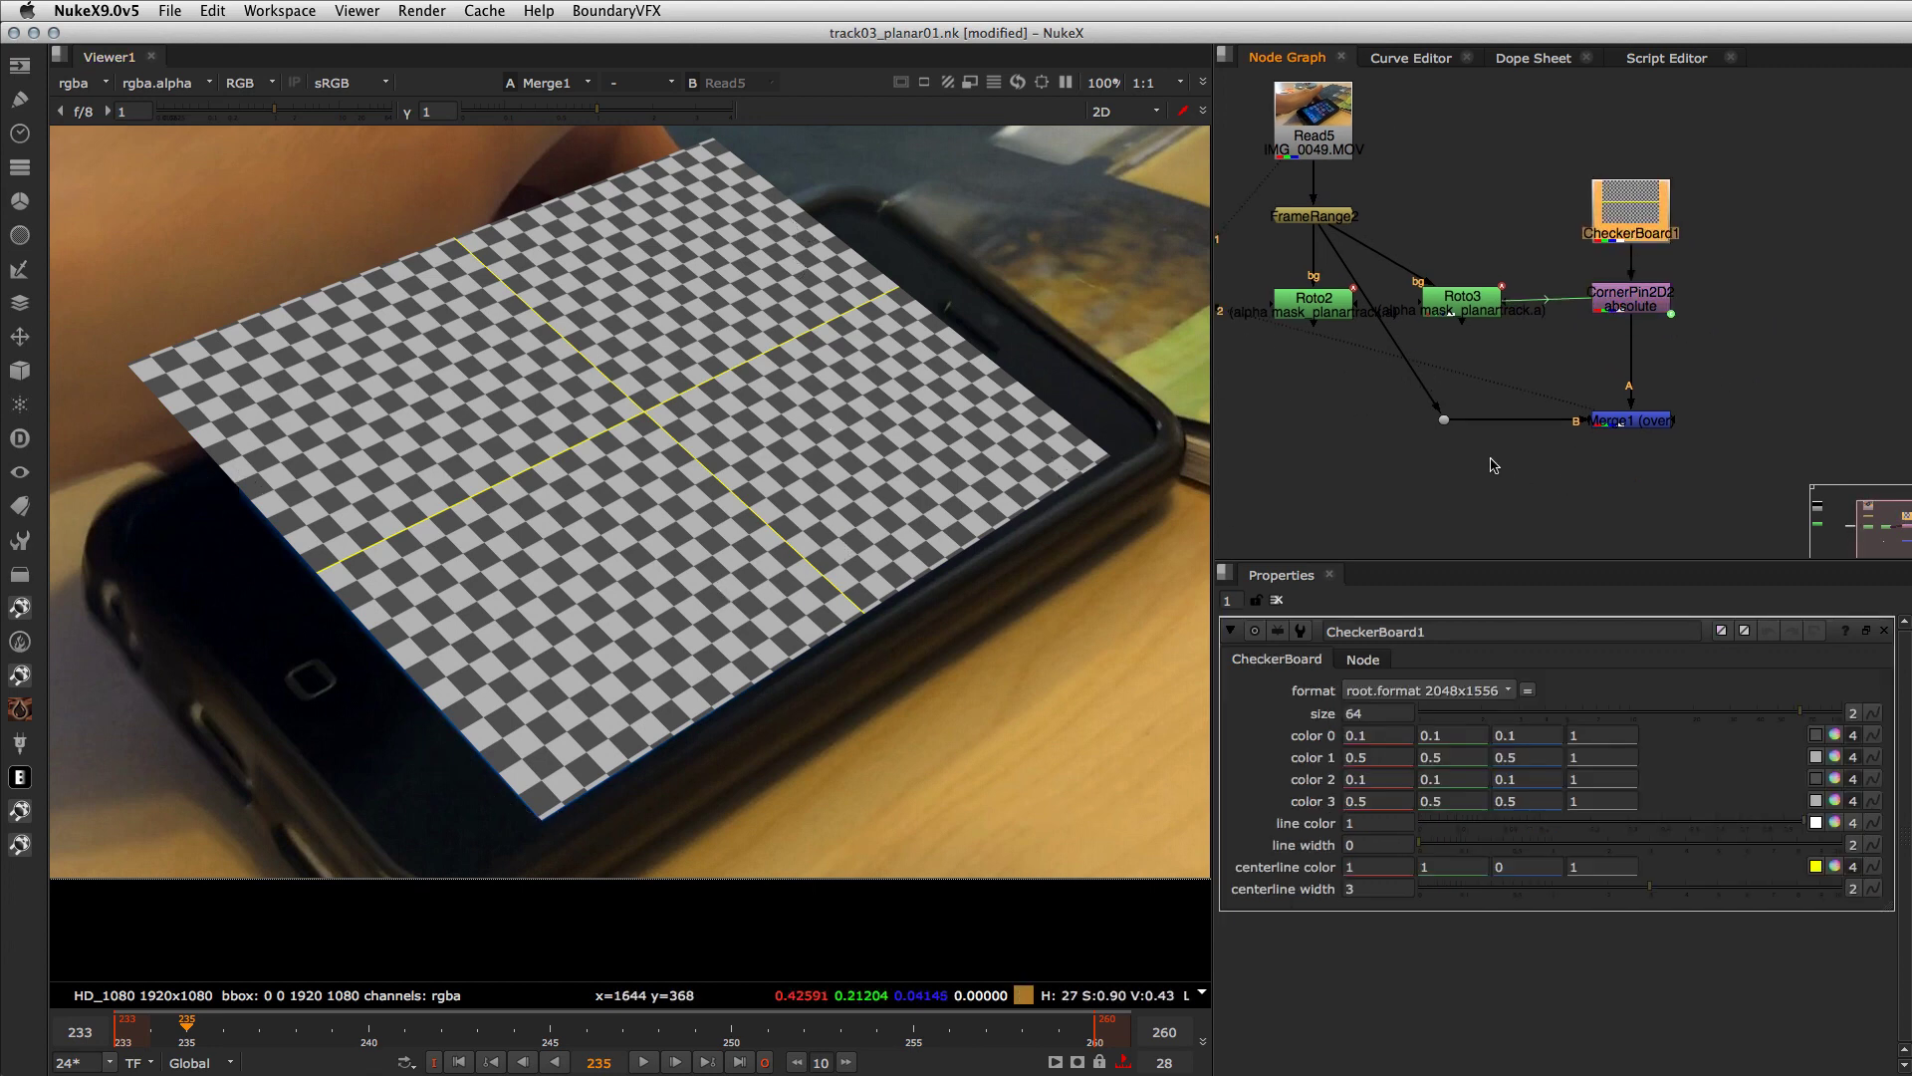
{"action": "left_click", "coordinate": [1552, 480]}
{"action": "left_click_drag", "start_coordinate": [1642, 291], "coordinate": [1642, 301]}
{"action": "left_click_drag", "start_coordinate": [1638, 215], "coordinate": [1638, 218]}
- Set the absolute corner pin's from points to its 2048x1556 input format
{"action": "double_click", "coordinate": [1630, 309]}
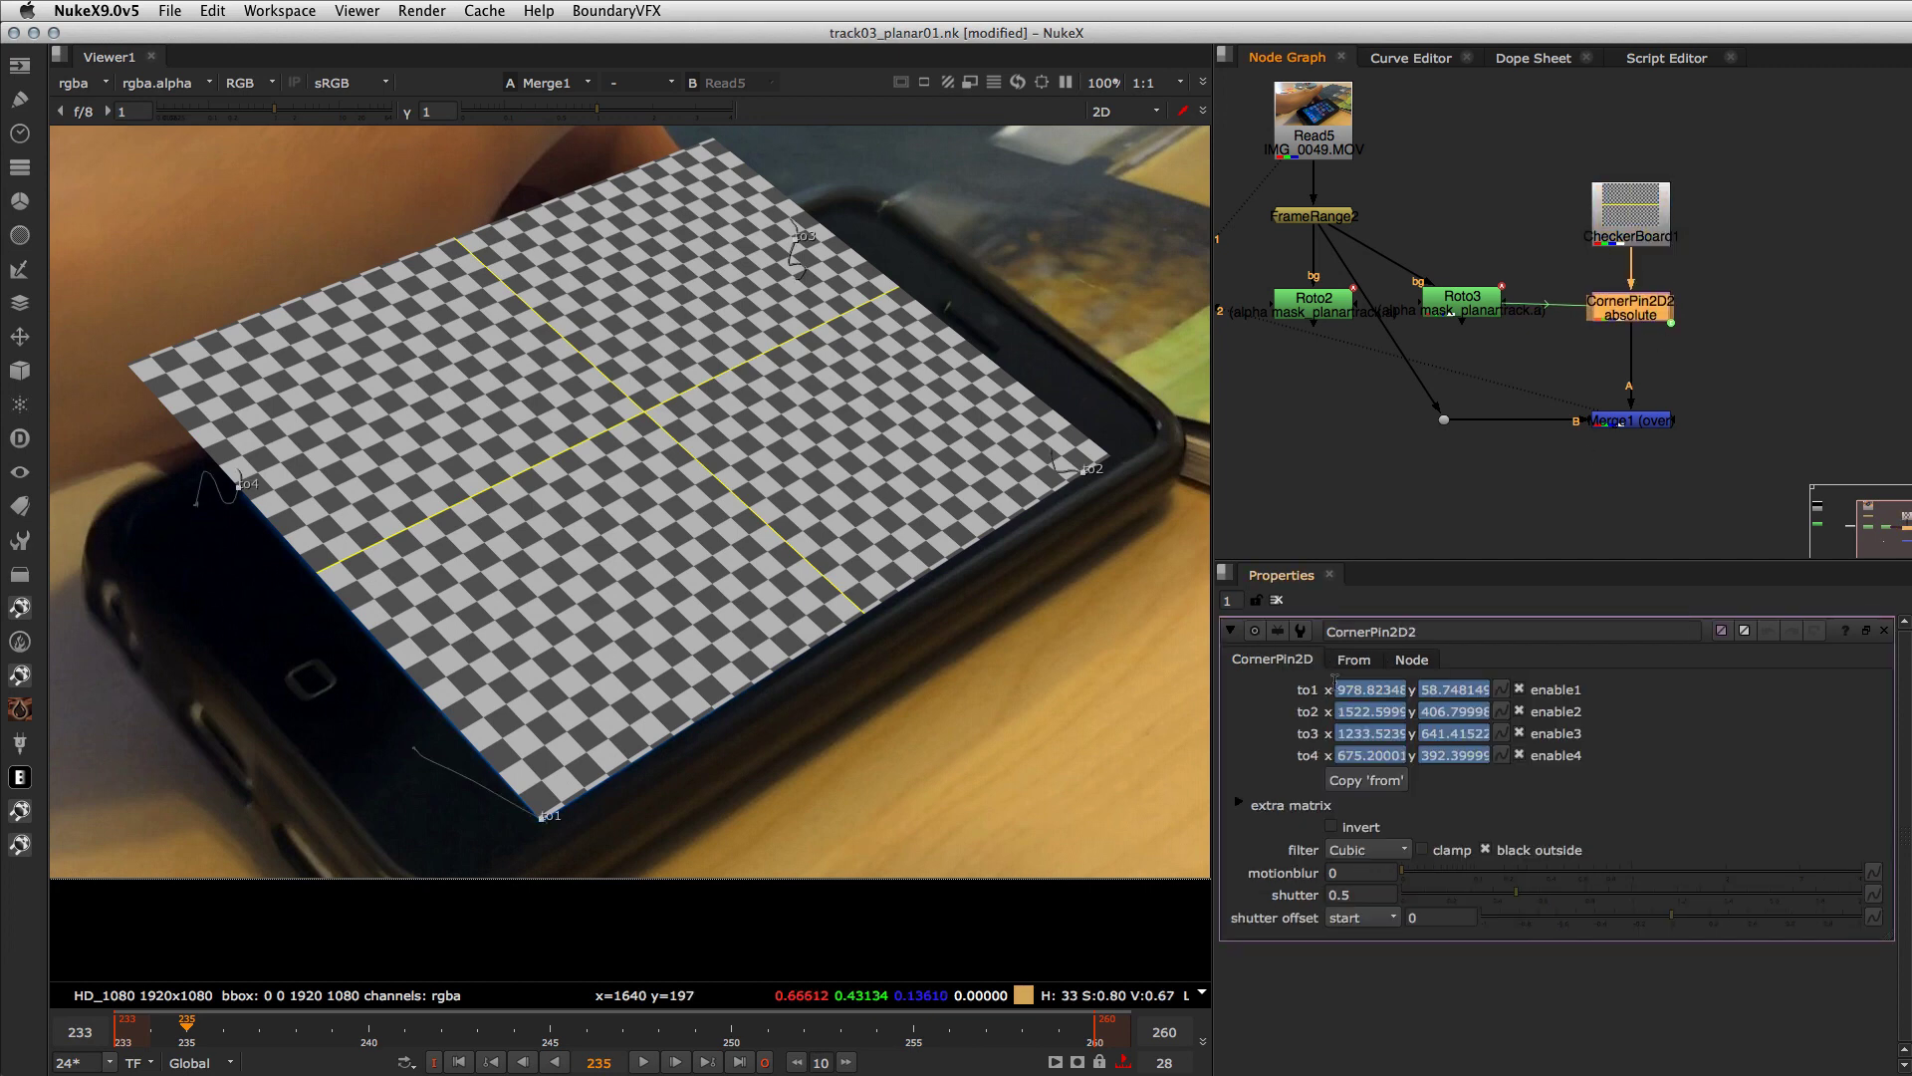
{"action": "left_click", "coordinate": [1359, 661]}
{"action": "left_click", "coordinate": [1334, 780]}
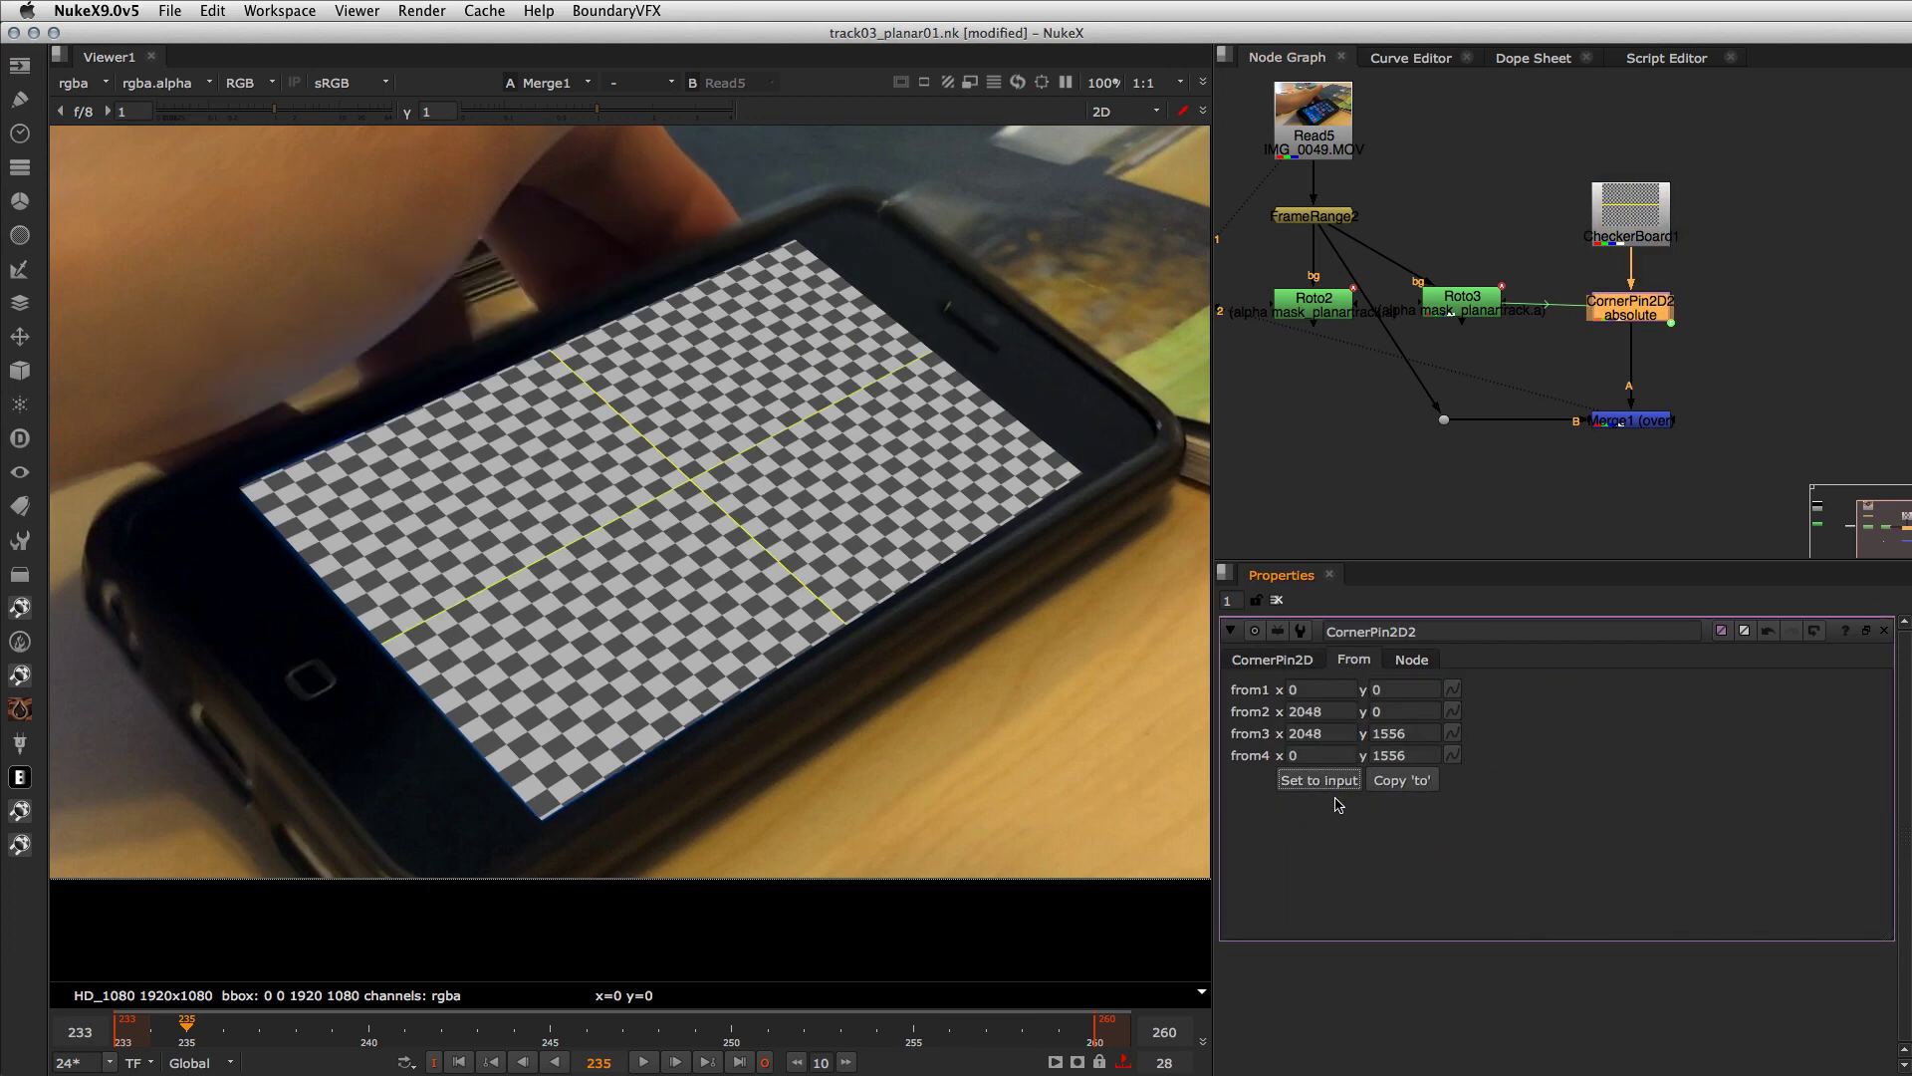
- Give the absolute corner pin a motion blur of 1 with a centred shutter offset
{"action": "left_click", "coordinate": [1587, 473]}
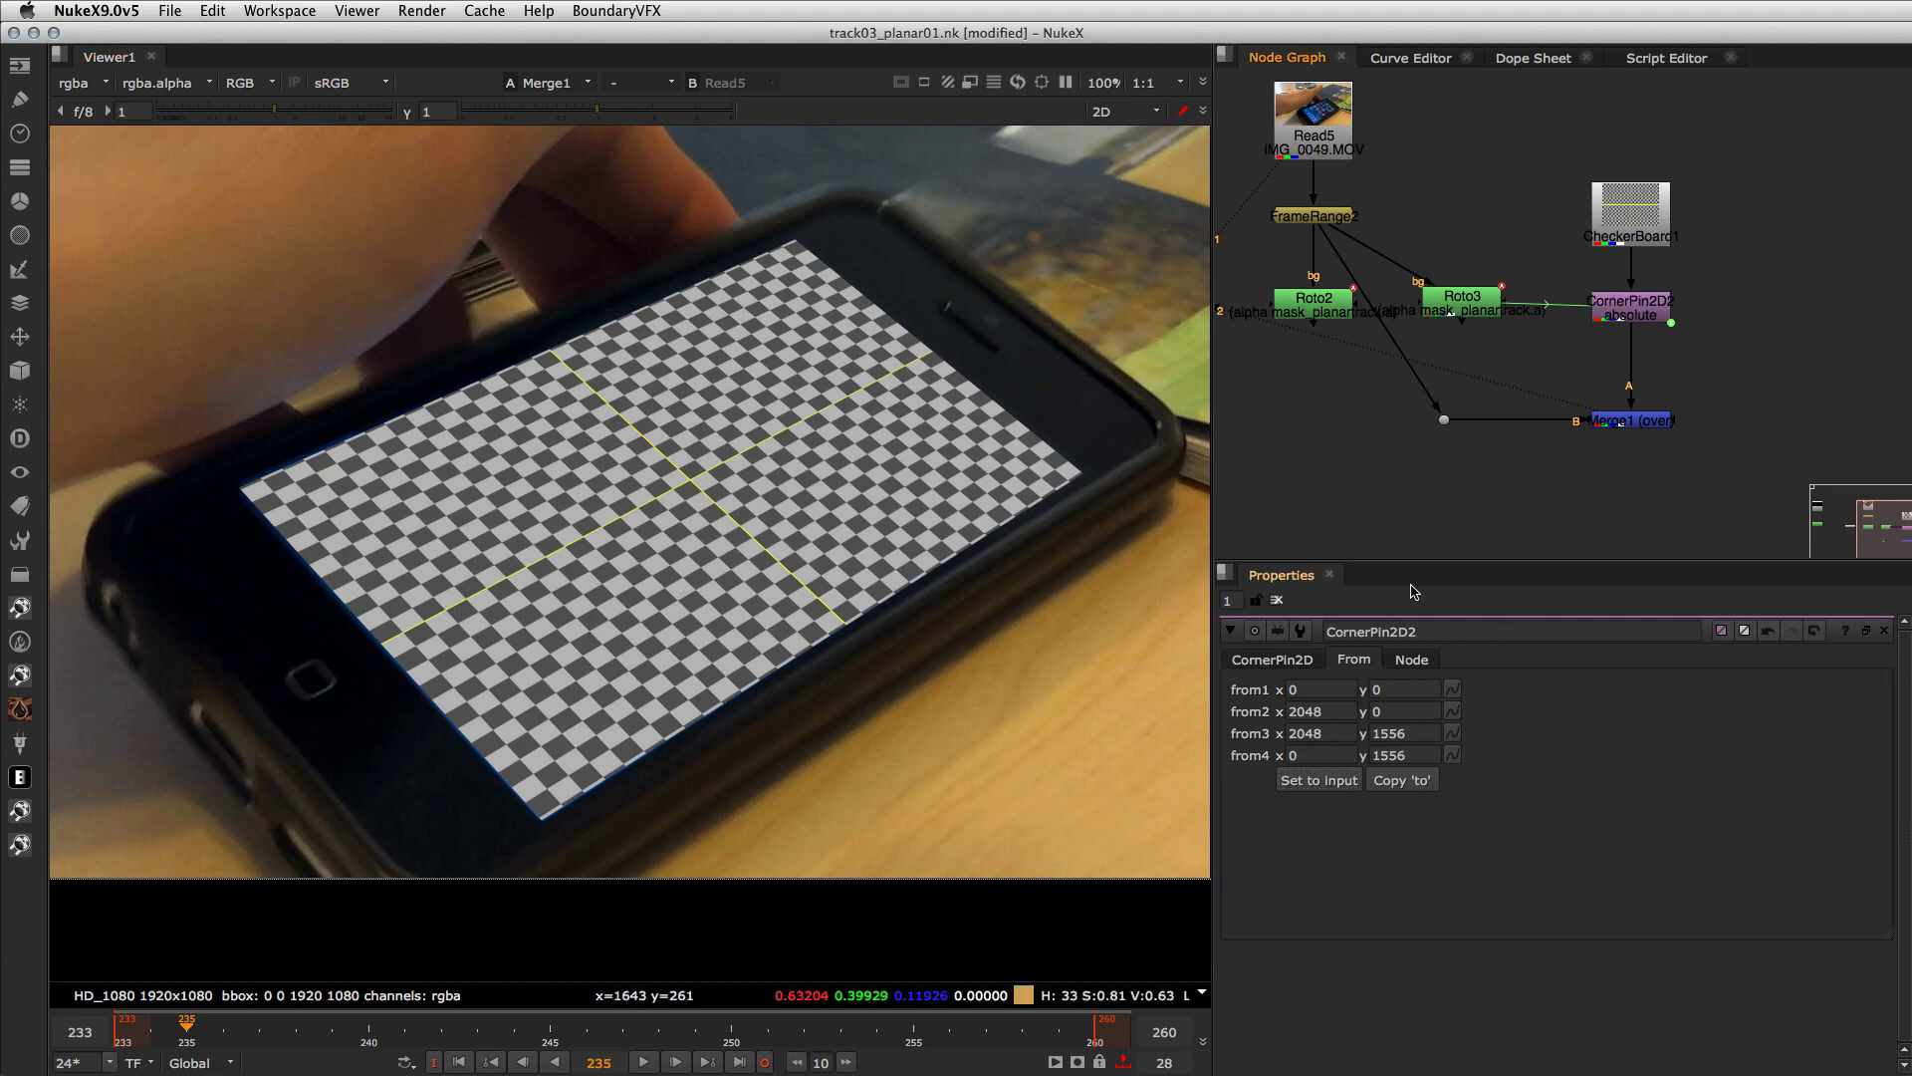
{"action": "left_click", "coordinate": [1272, 659]}
{"action": "left_click", "coordinate": [1352, 880]}
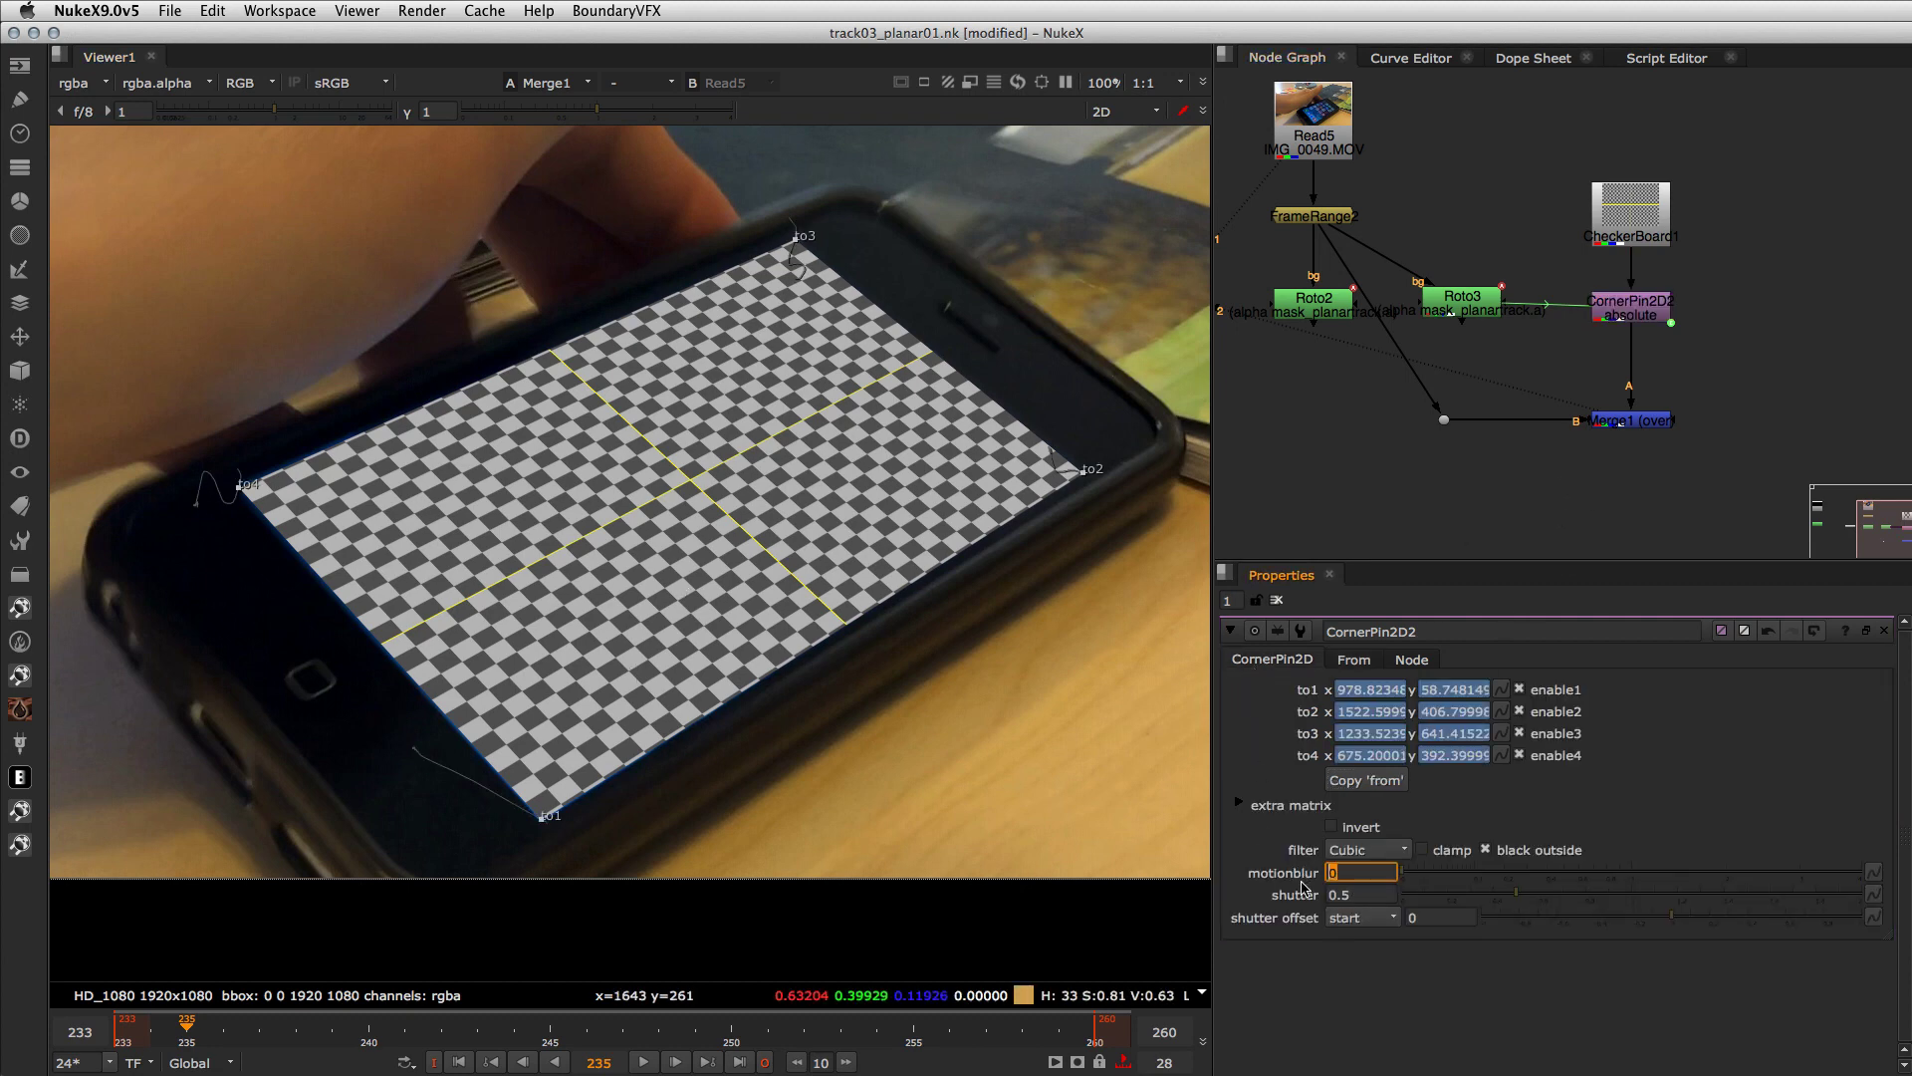
{"action": "type", "text": "1"}
{"action": "key", "text": "Return"}
{"action": "left_click", "coordinate": [1343, 919]}
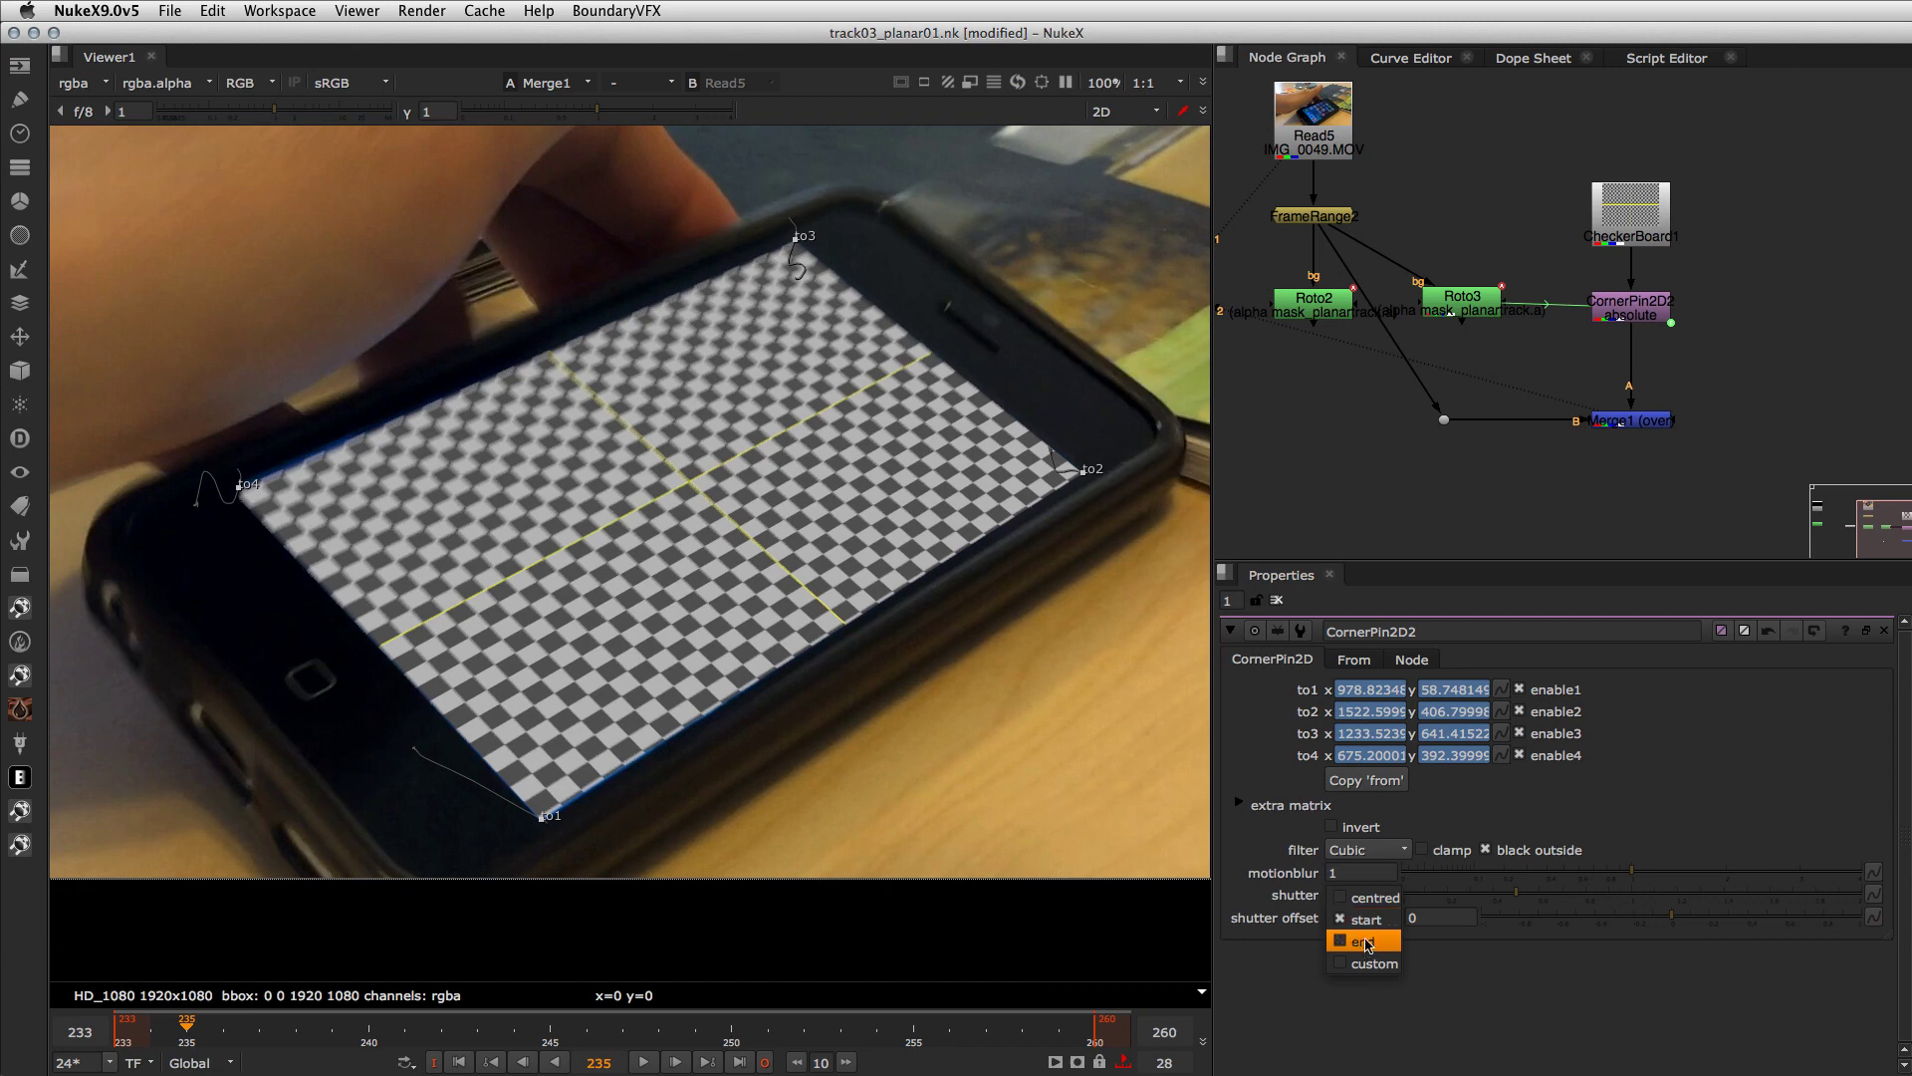
{"action": "left_click", "coordinate": [1339, 922]}
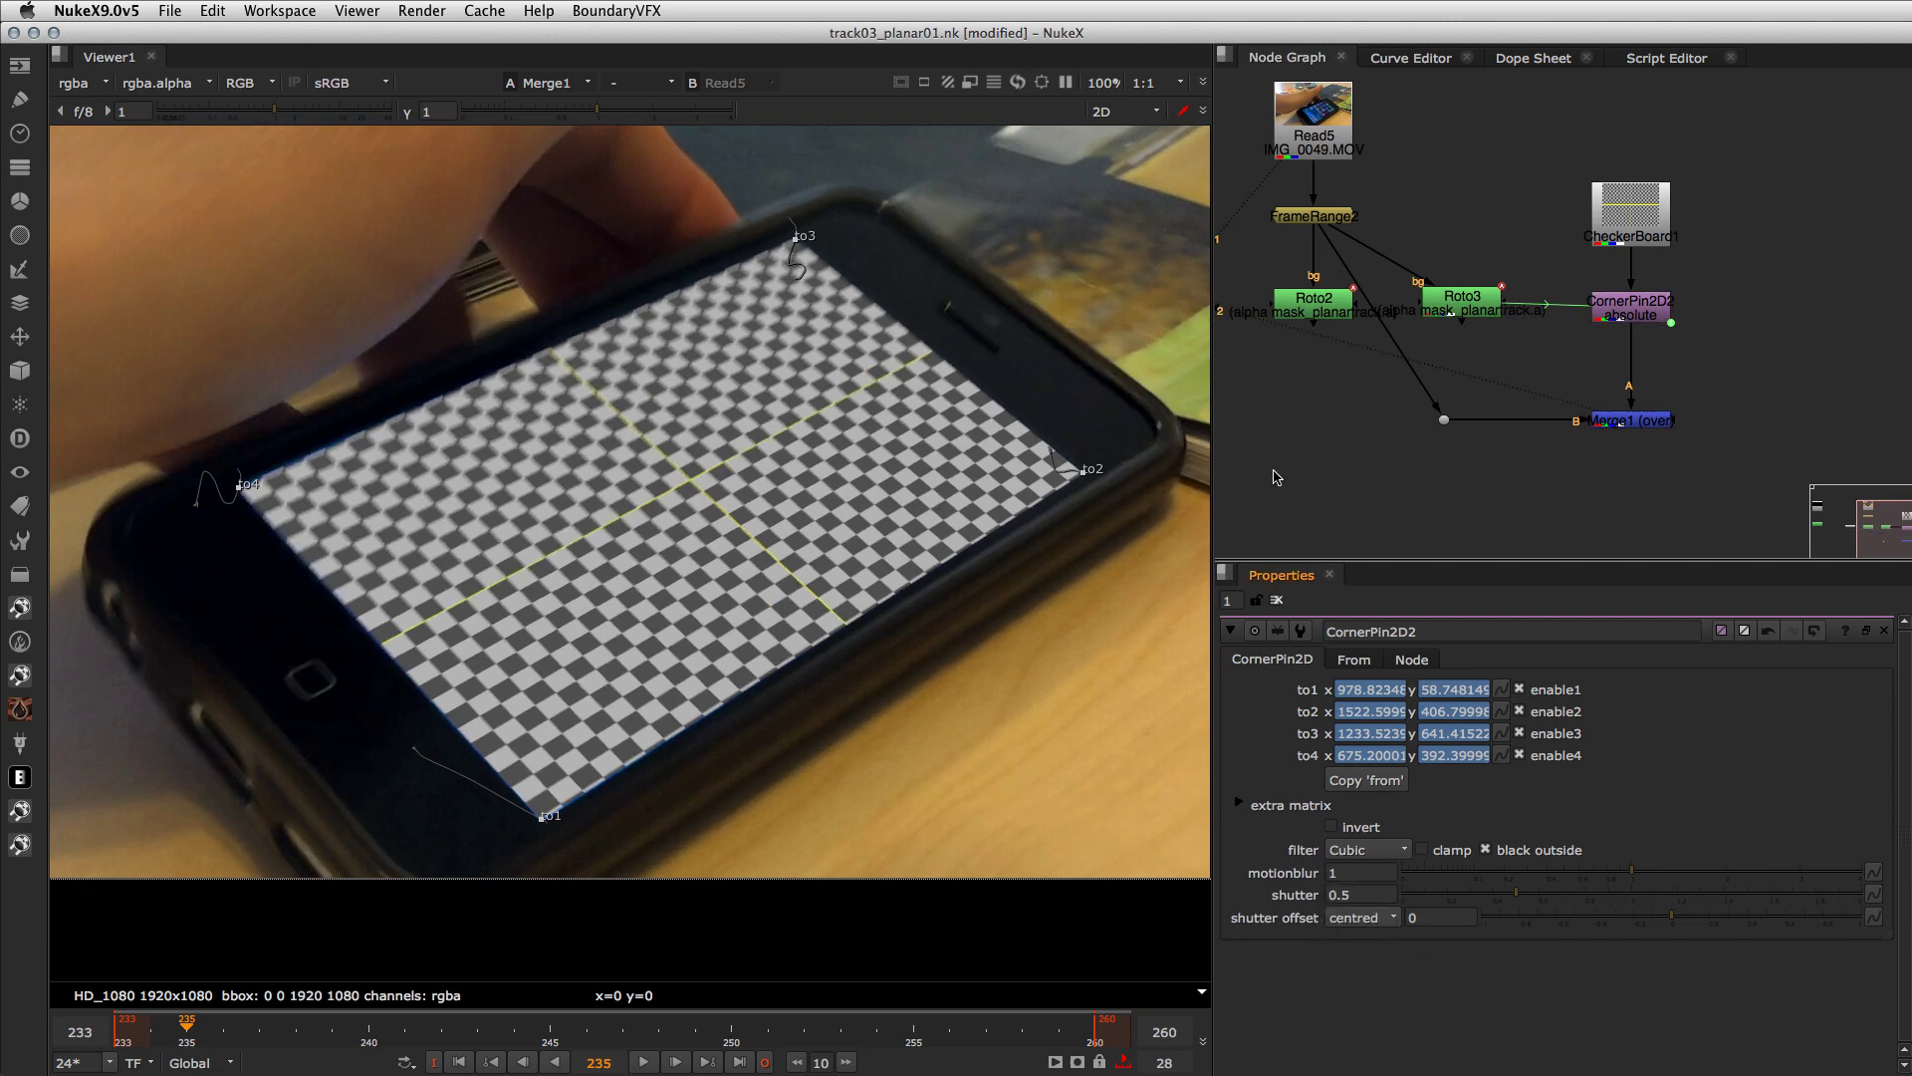
- Save the script and close the corner pin's properties
{"action": "left_click", "coordinate": [1621, 423]}
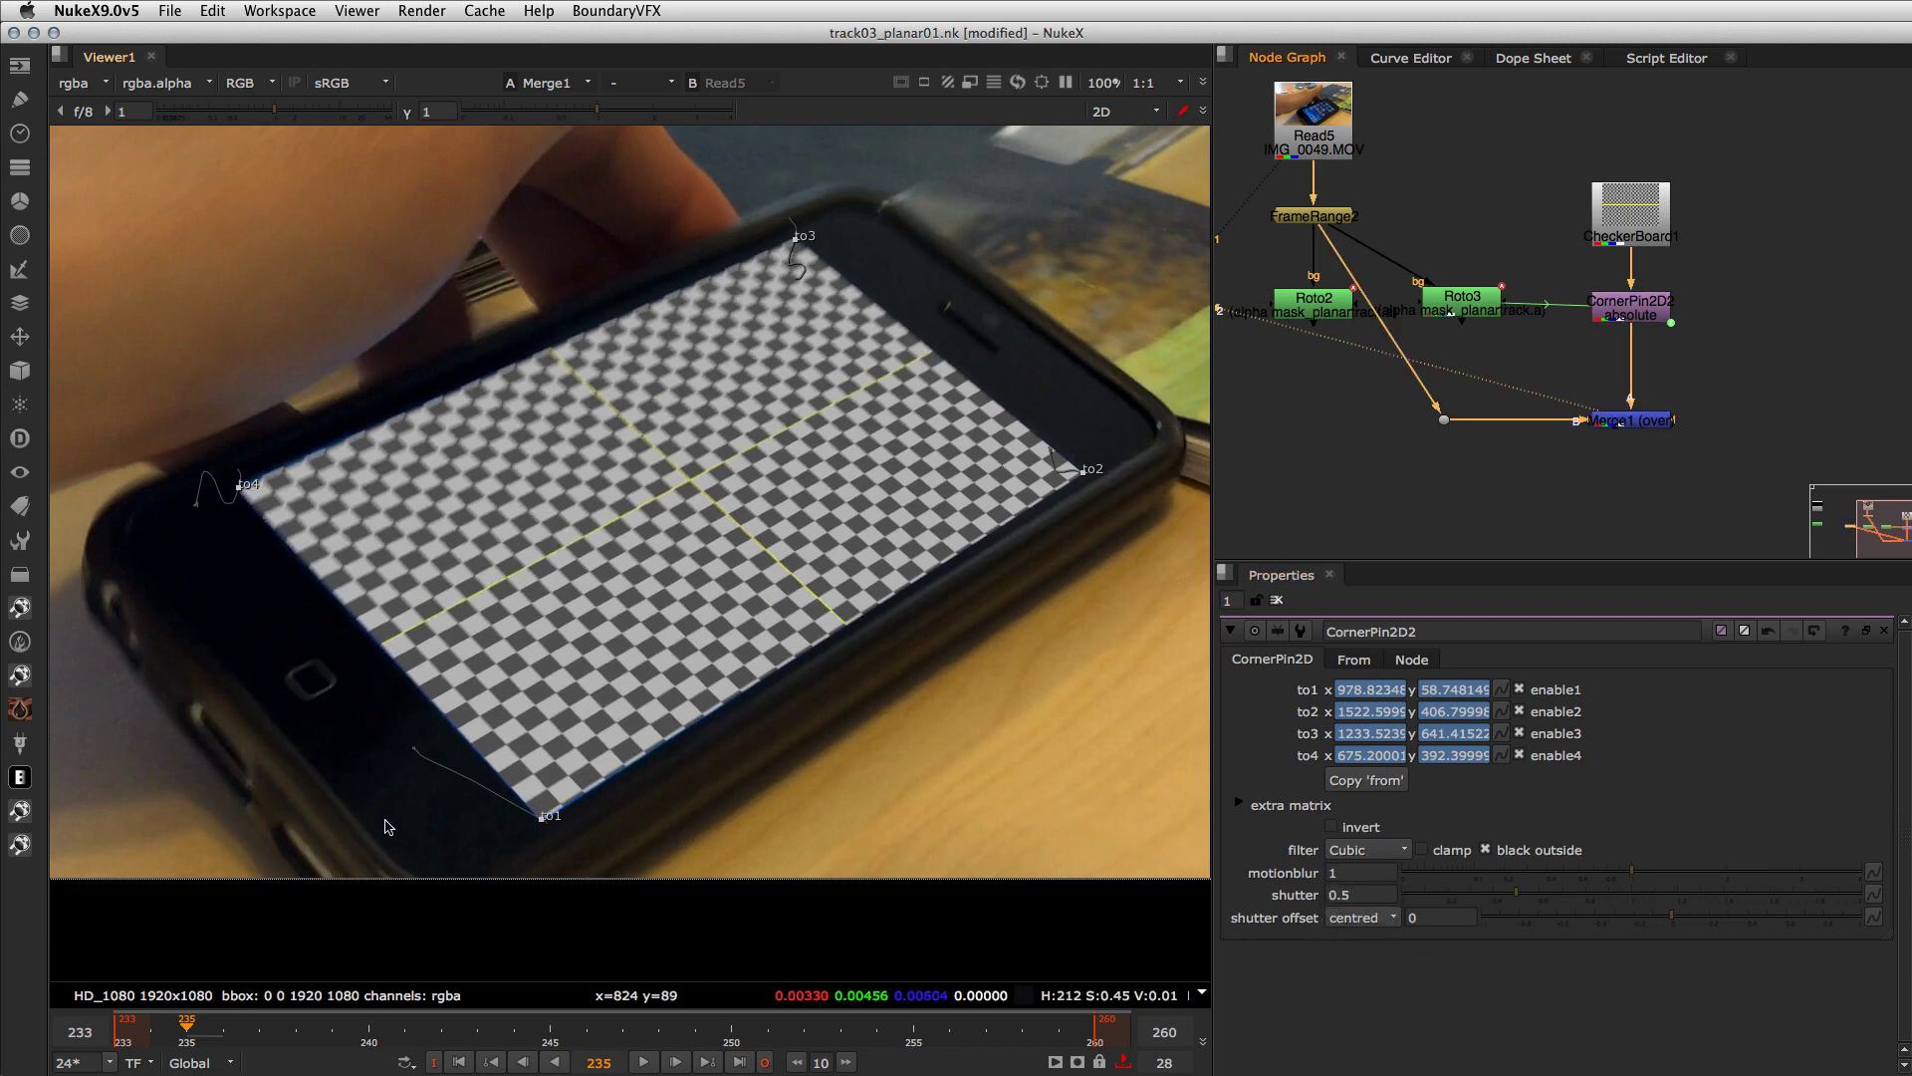
{"action": "key", "text": "ctrl+s"}
{"action": "scroll", "coordinate": [742, 712], "scroll_direction": "down", "scroll_amount": 2}
{"action": "scroll", "coordinate": [742, 712], "scroll_direction": "up", "scroll_amount": 2}
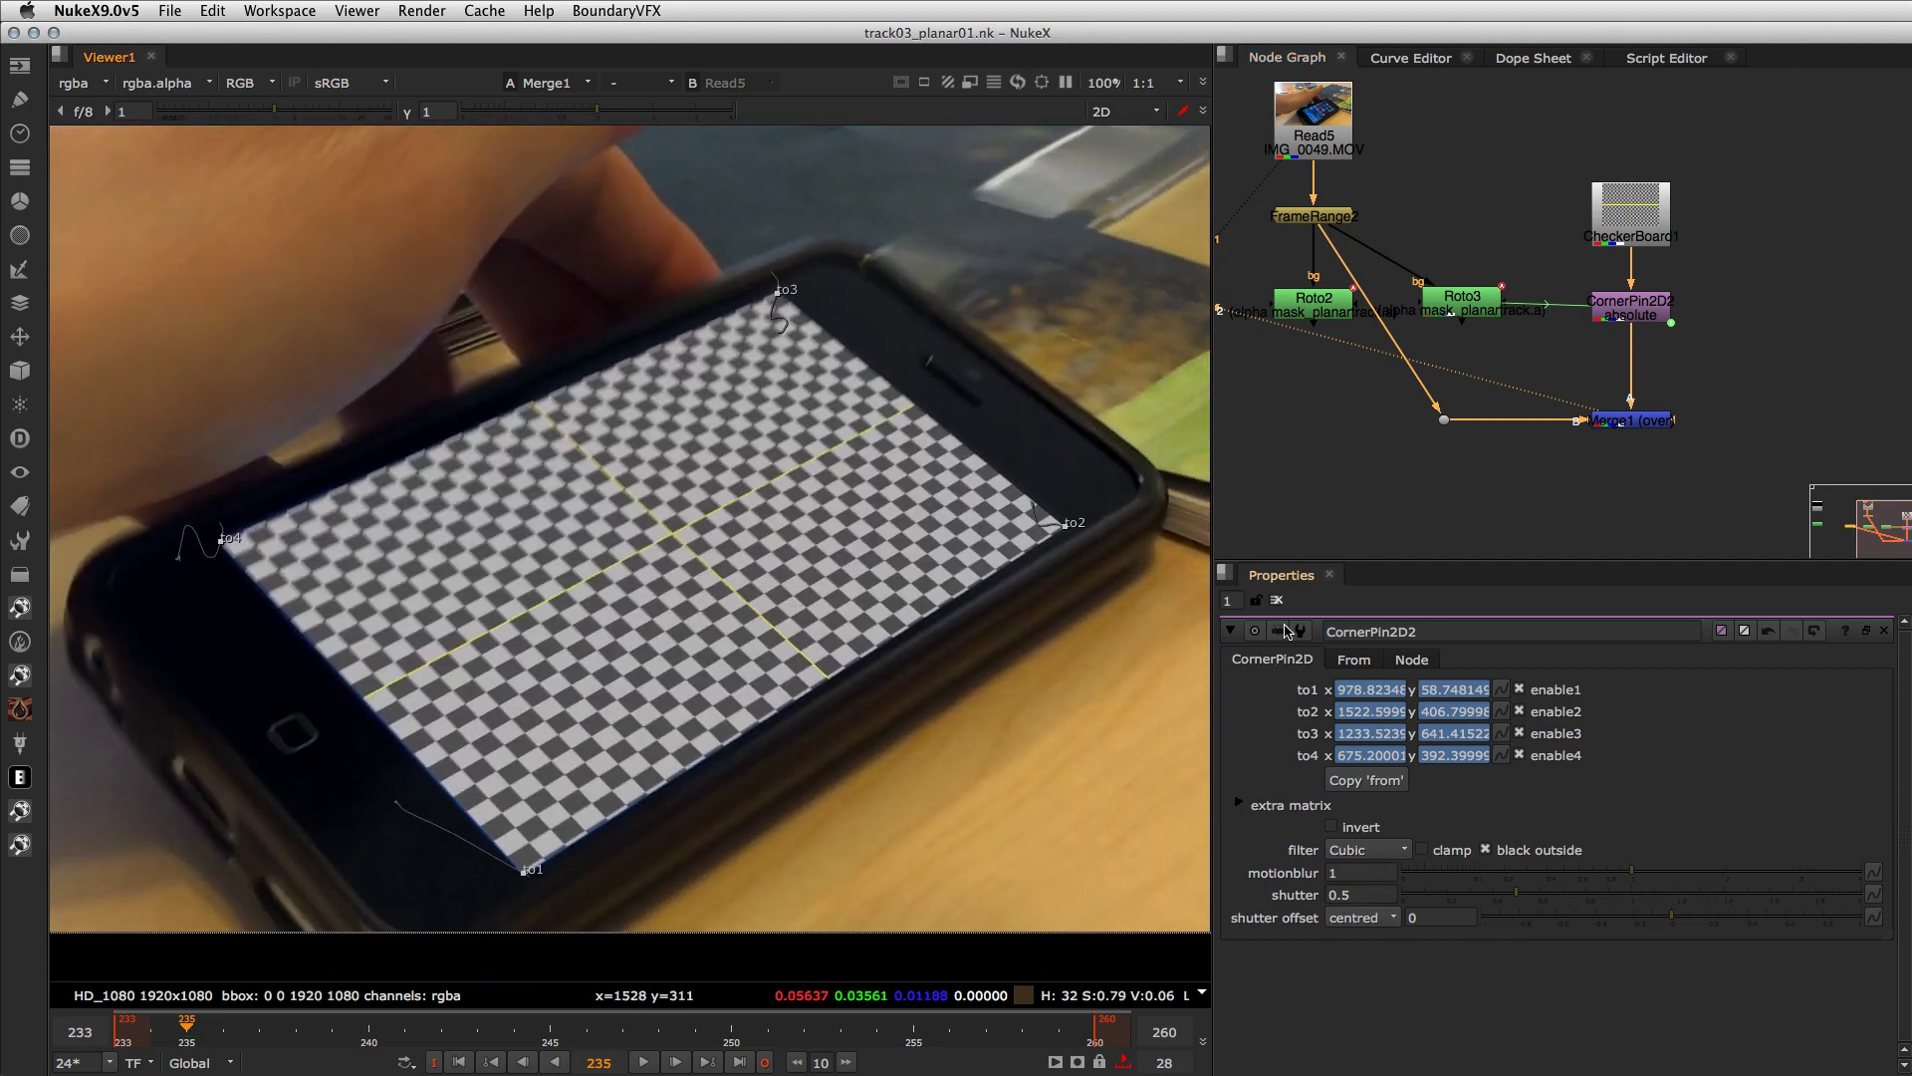
{"action": "left_click", "coordinate": [1277, 600]}
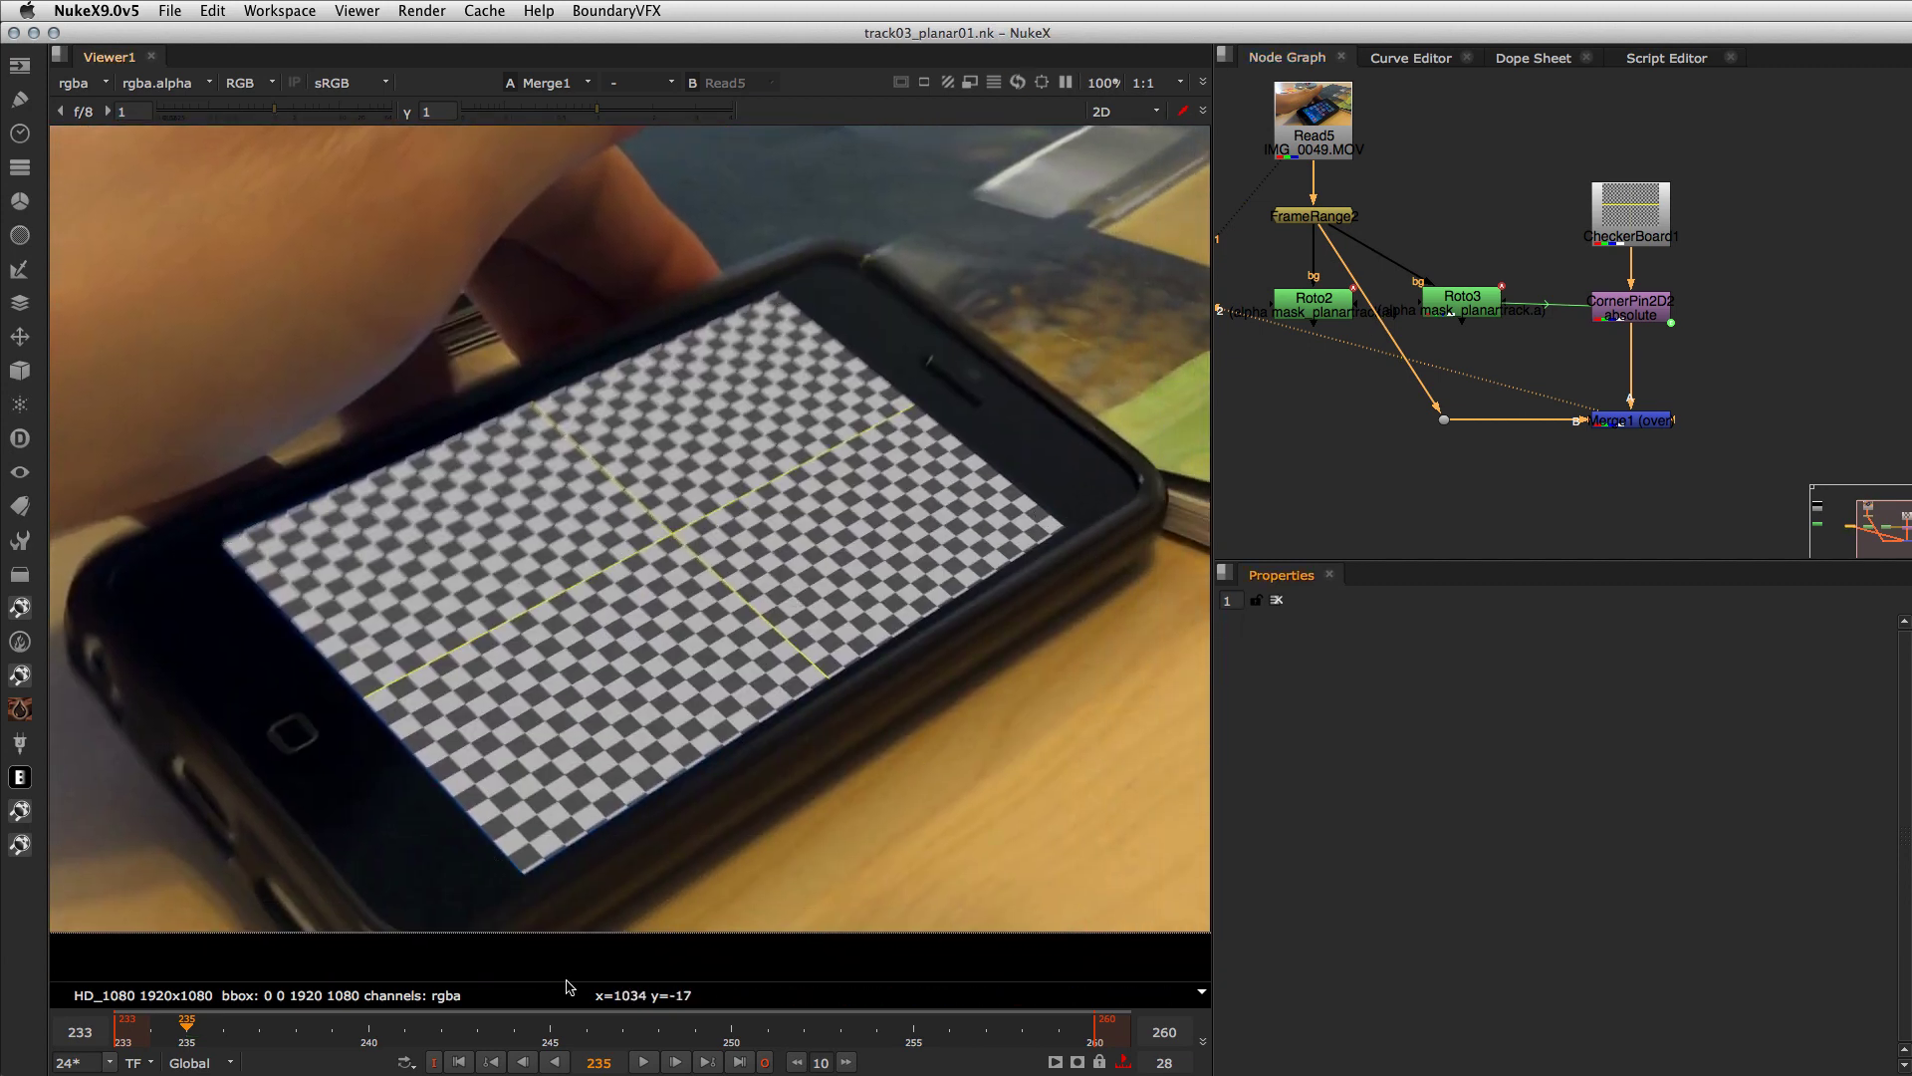
- Play the merged shot and step through its frames to examine how the checkerboard sticks to the phone screen
{"action": "left_click", "coordinate": [644, 1064]}
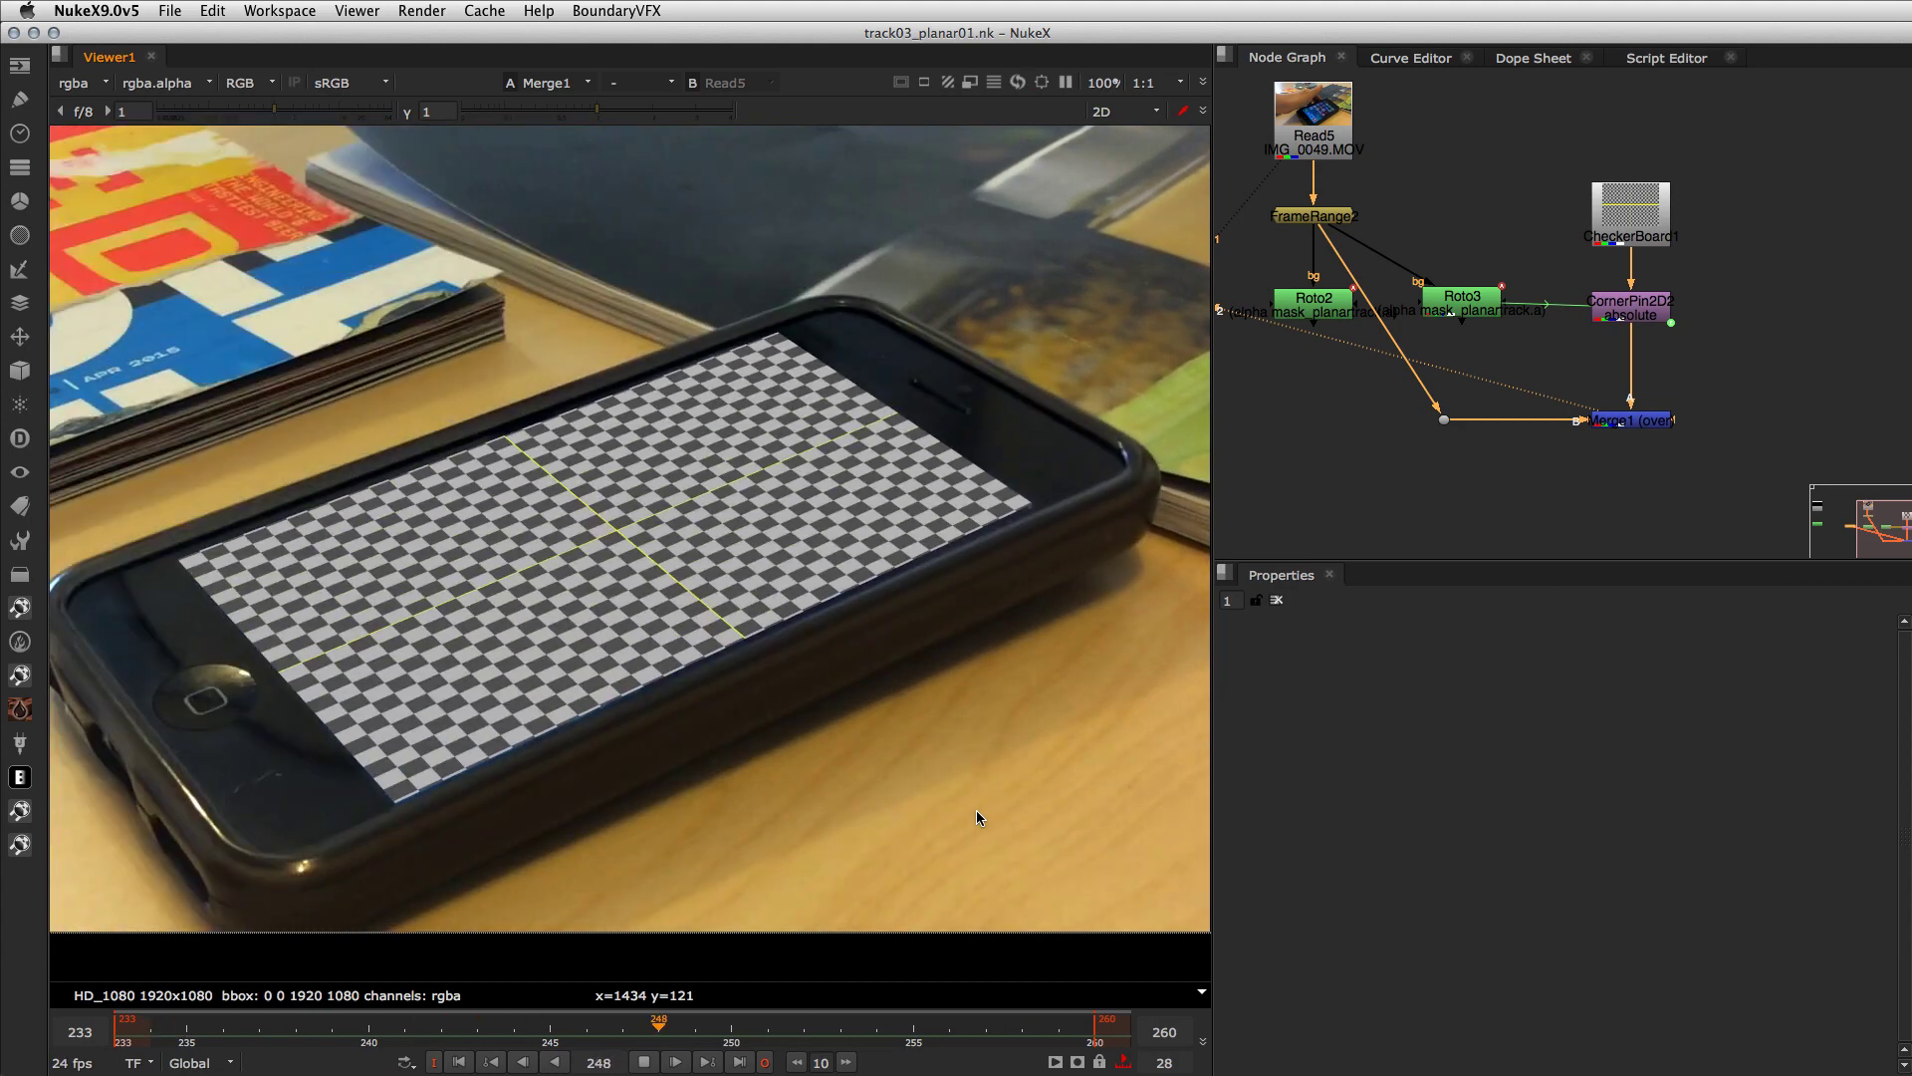
{"action": "key", "text": "k"}
{"action": "key", "text": "Left"}
{"action": "key", "text": "Left"}
{"action": "key", "text": "Left"}
{"action": "key", "text": "Right"}
{"action": "key", "text": "Right"}
{"action": "key", "text": "Right"}
{"action": "key", "text": "Right"}
{"action": "key", "text": "Right"}
{"action": "key", "text": "Right"}
{"action": "key", "text": "Right"}
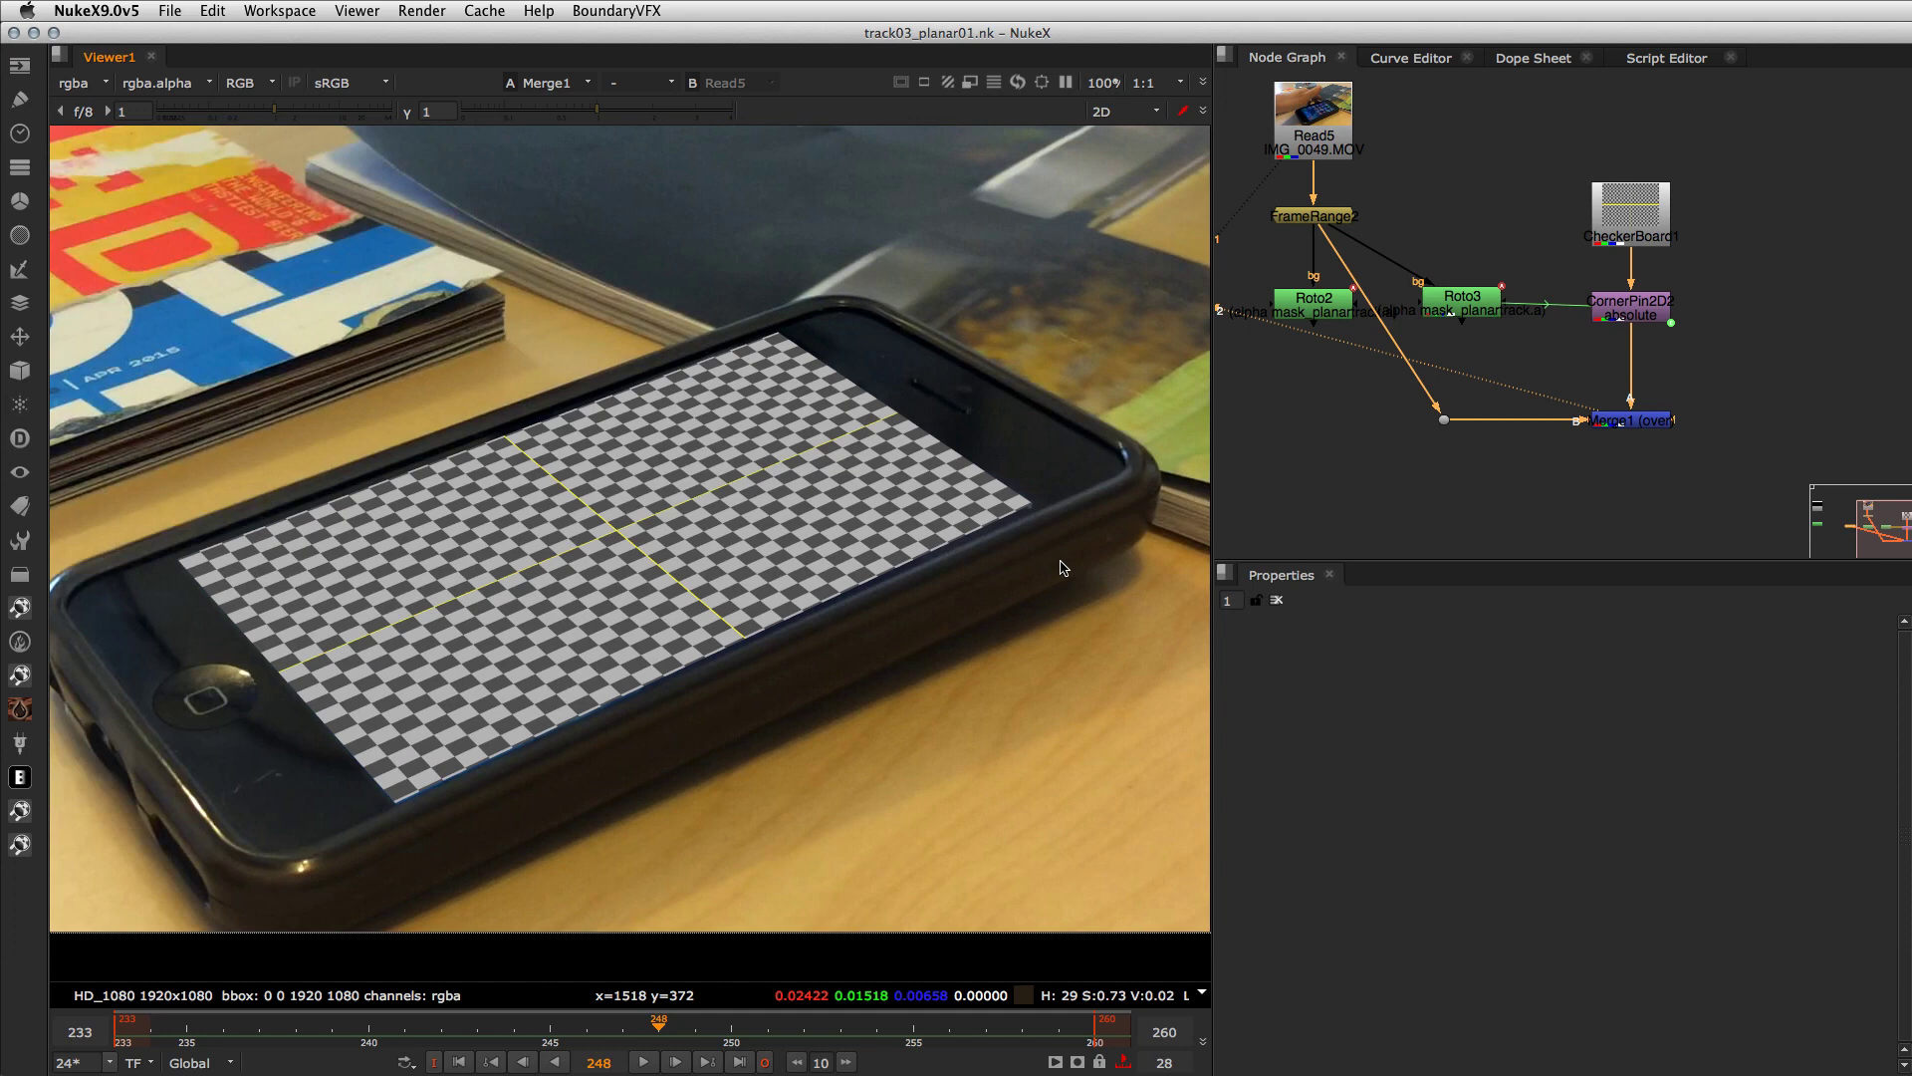
{"action": "key", "text": "Right"}
{"action": "key", "text": "Right"}
{"action": "key", "text": "Right"}
{"action": "key", "text": "Right"}
{"action": "key", "text": "Right"}
{"action": "key", "text": "Right"}
{"action": "key", "text": "Right"}
{"action": "key", "text": "Right"}
{"action": "key", "text": "Right"}
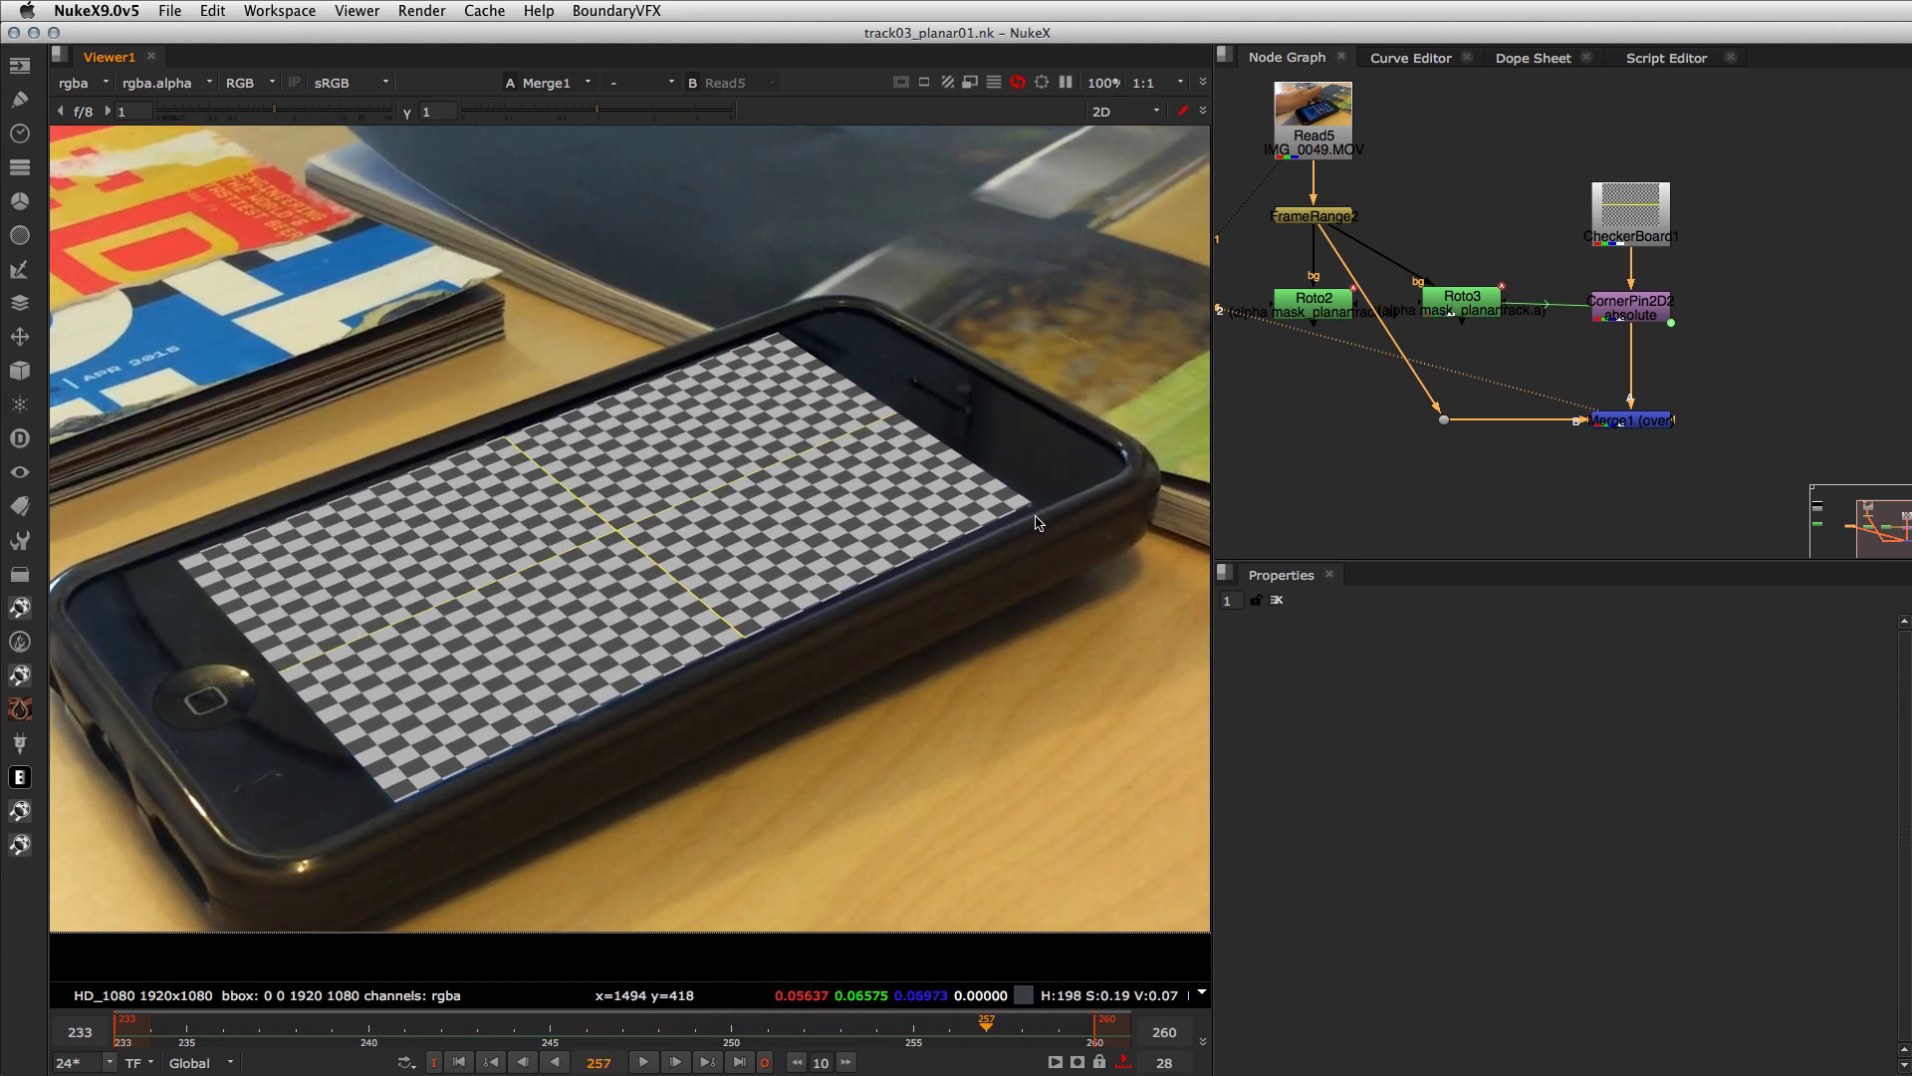
{"action": "key", "text": "Right"}
{"action": "key", "text": "Right"}
{"action": "key", "text": "Right"}
{"action": "key", "text": "Right"}
{"action": "key", "text": "Right"}
{"action": "key", "text": "Right"}
{"action": "key", "text": "Right"}
{"action": "key", "text": "Right"}
{"action": "key", "text": "Right"}
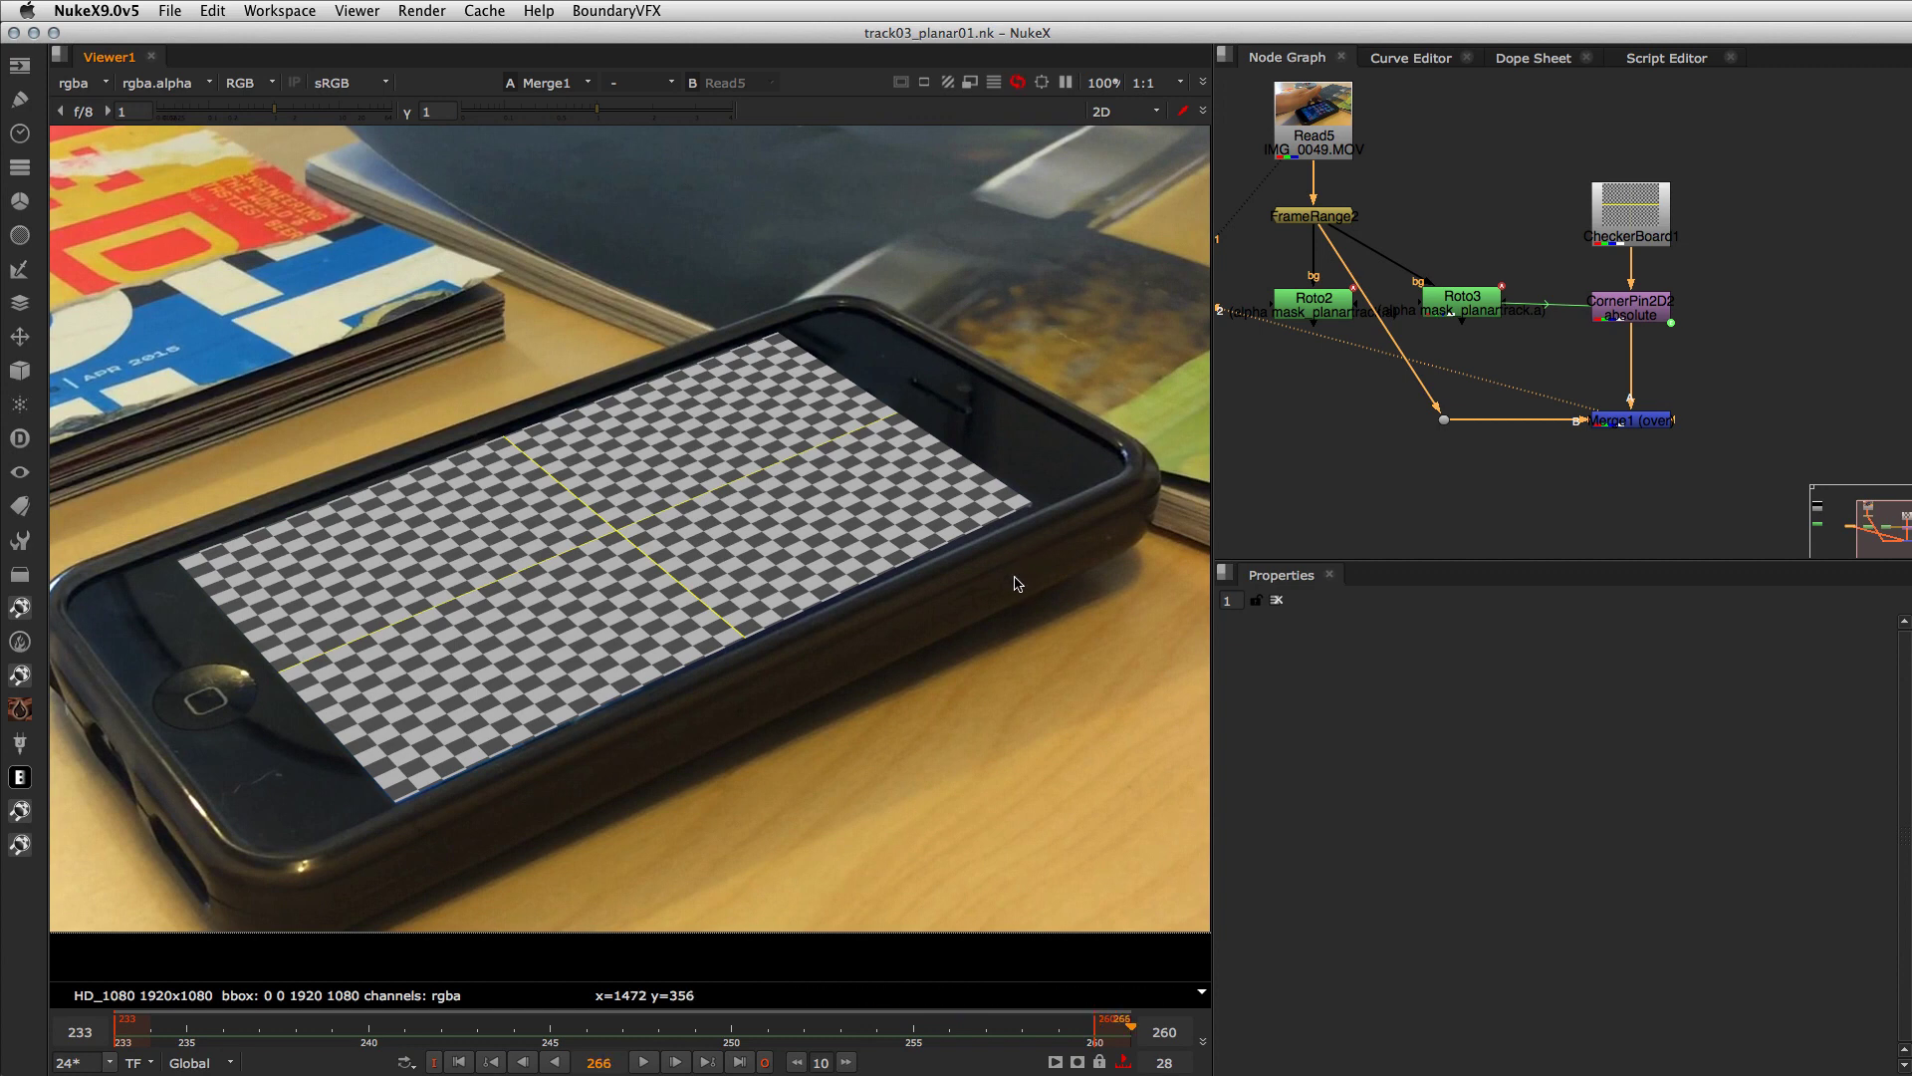
- Go back to the start of the shot and step forward to frame 251 to check the checkerboard's motion blur
{"action": "left_click", "coordinate": [139, 1030]}
{"action": "key", "text": "Left"}
{"action": "key", "text": "Right"}
{"action": "key", "text": "Right"}
{"action": "key", "text": "Right"}
{"action": "key", "text": "Right"}
{"action": "key", "text": "Right"}
{"action": "key", "text": "Right"}
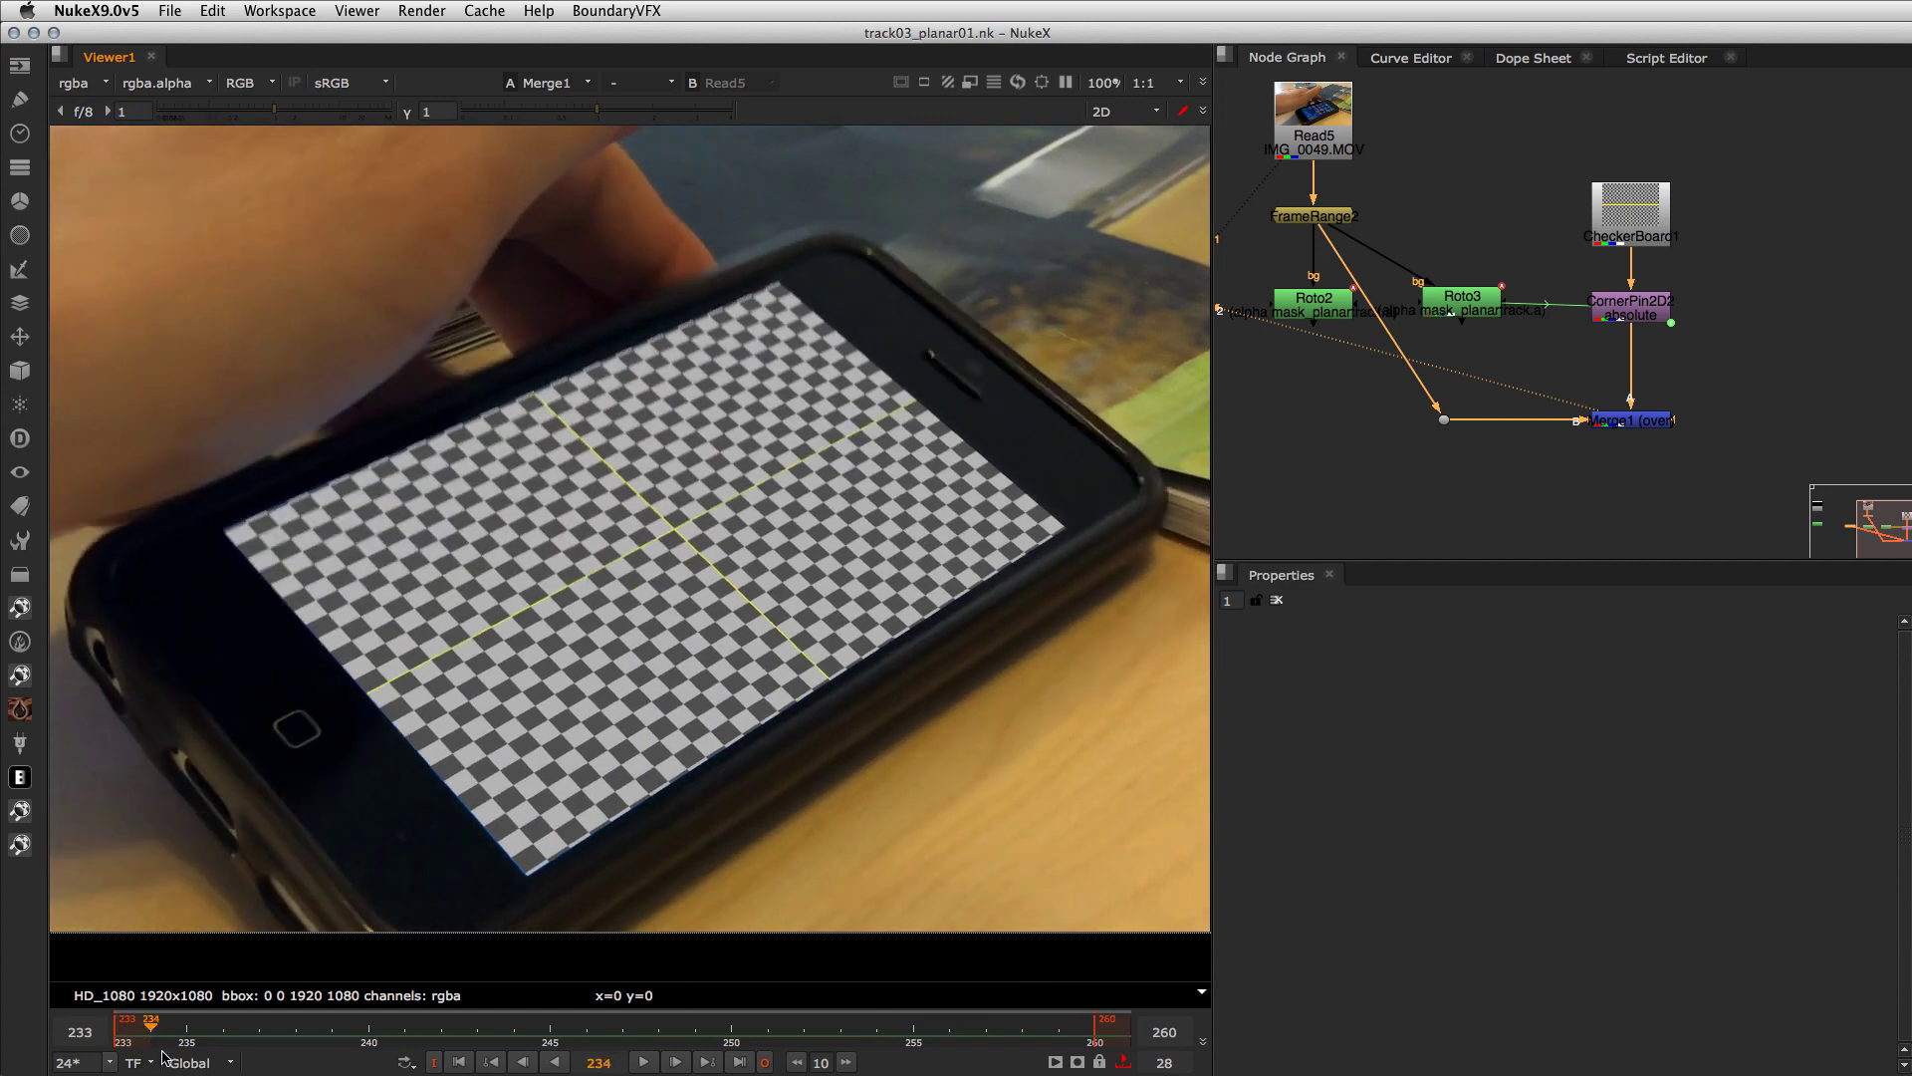
{"action": "key", "text": "Right"}
{"action": "key", "text": "Right"}
{"action": "key", "text": "Right"}
{"action": "key", "text": "Right"}
{"action": "key", "text": "Right"}
{"action": "key", "text": "Right"}
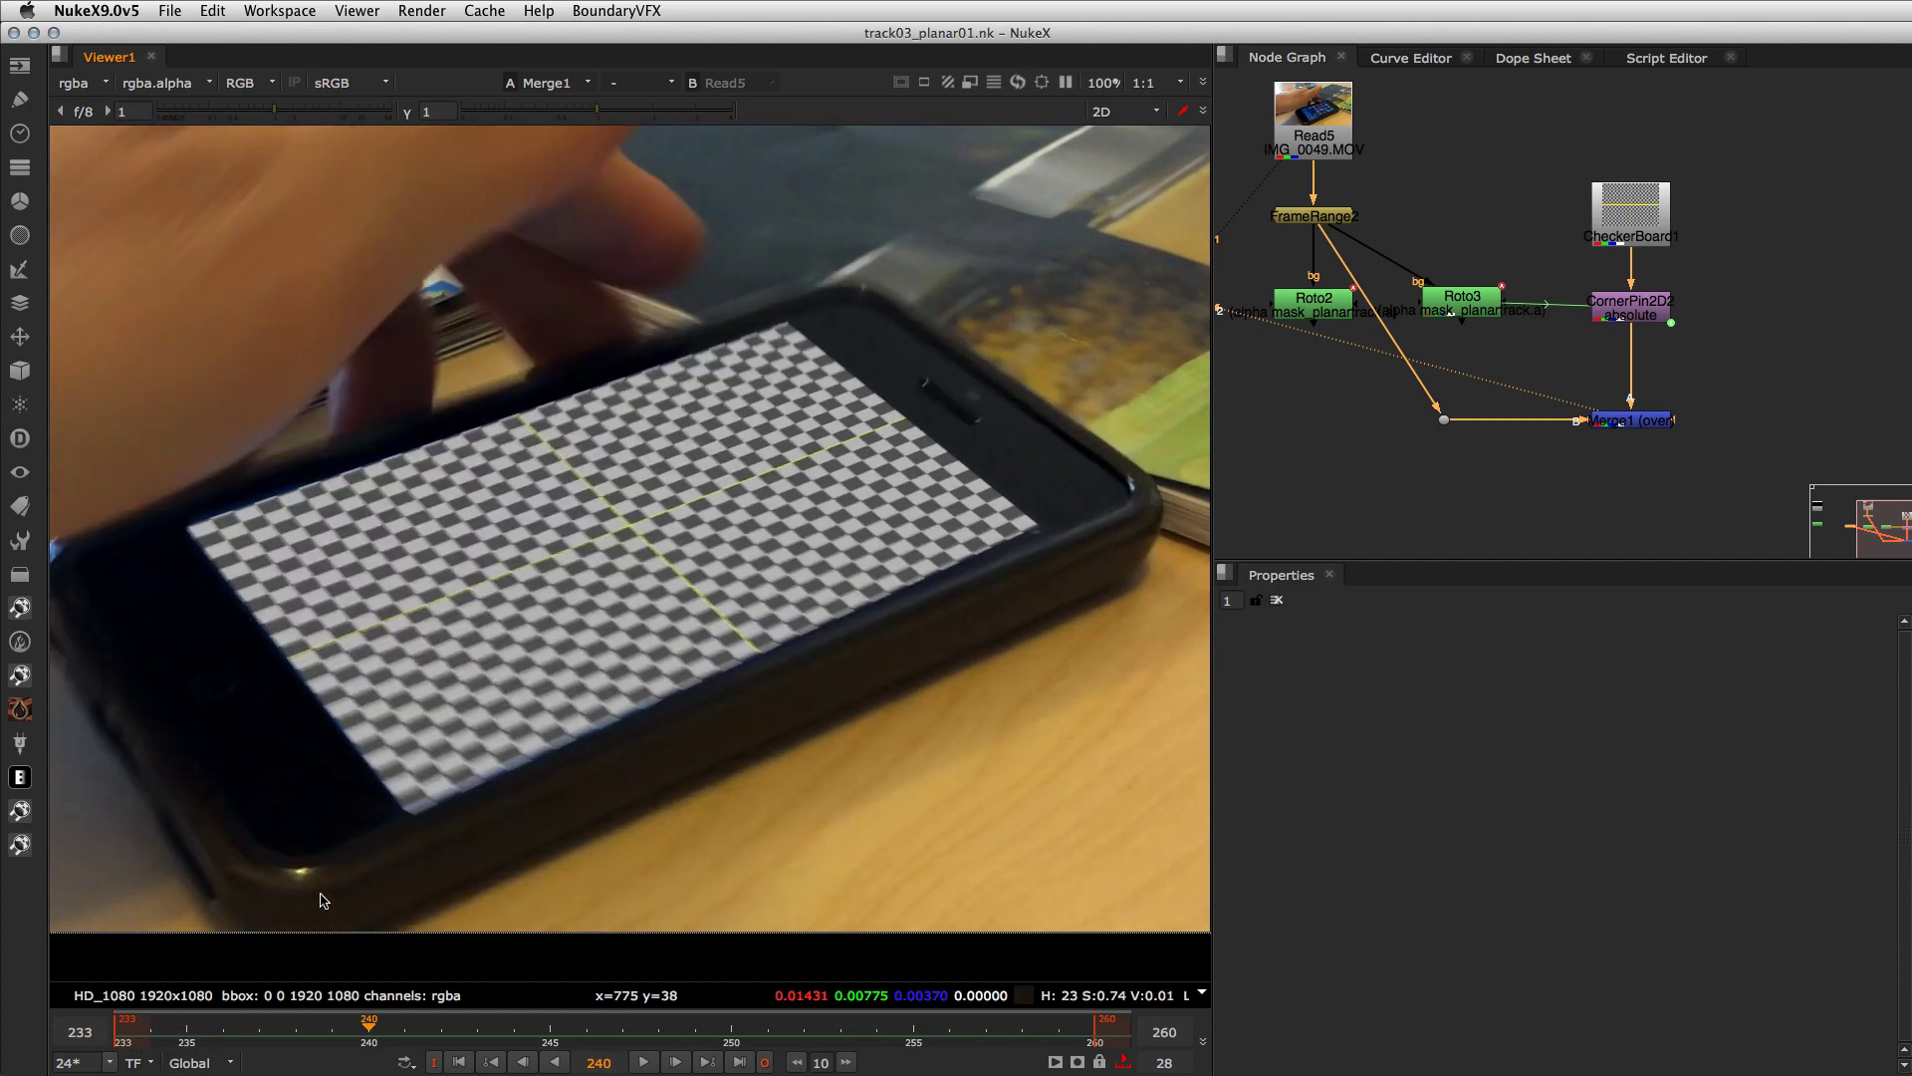
{"action": "key", "text": "Right"}
{"action": "key", "text": "Right"}
{"action": "key", "text": "Right"}
{"action": "key", "text": "Right"}
{"action": "key", "text": "Right"}
{"action": "key", "text": "Right"}
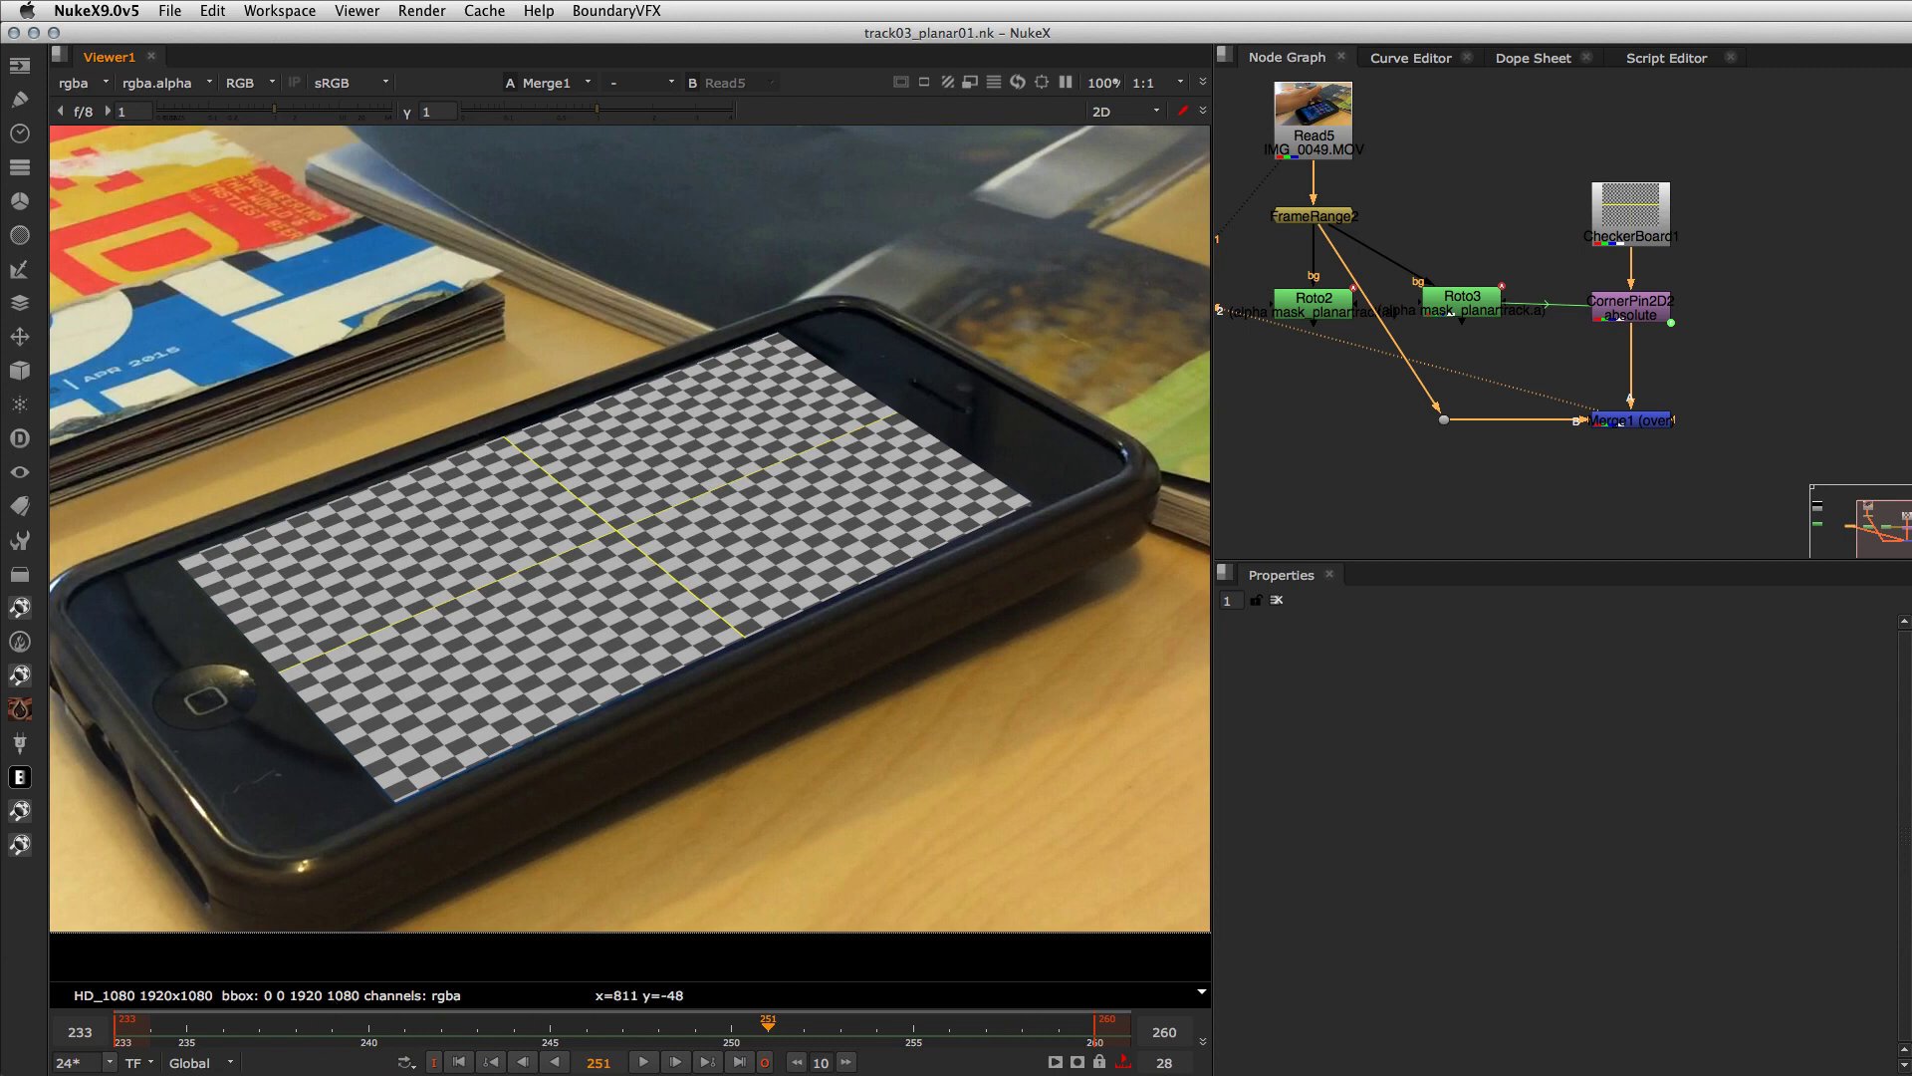
- Render a flipbook of the merge for frames 233-260 and review it at 100% in an enlarged window
{"action": "left_click", "coordinate": [1056, 1064]}
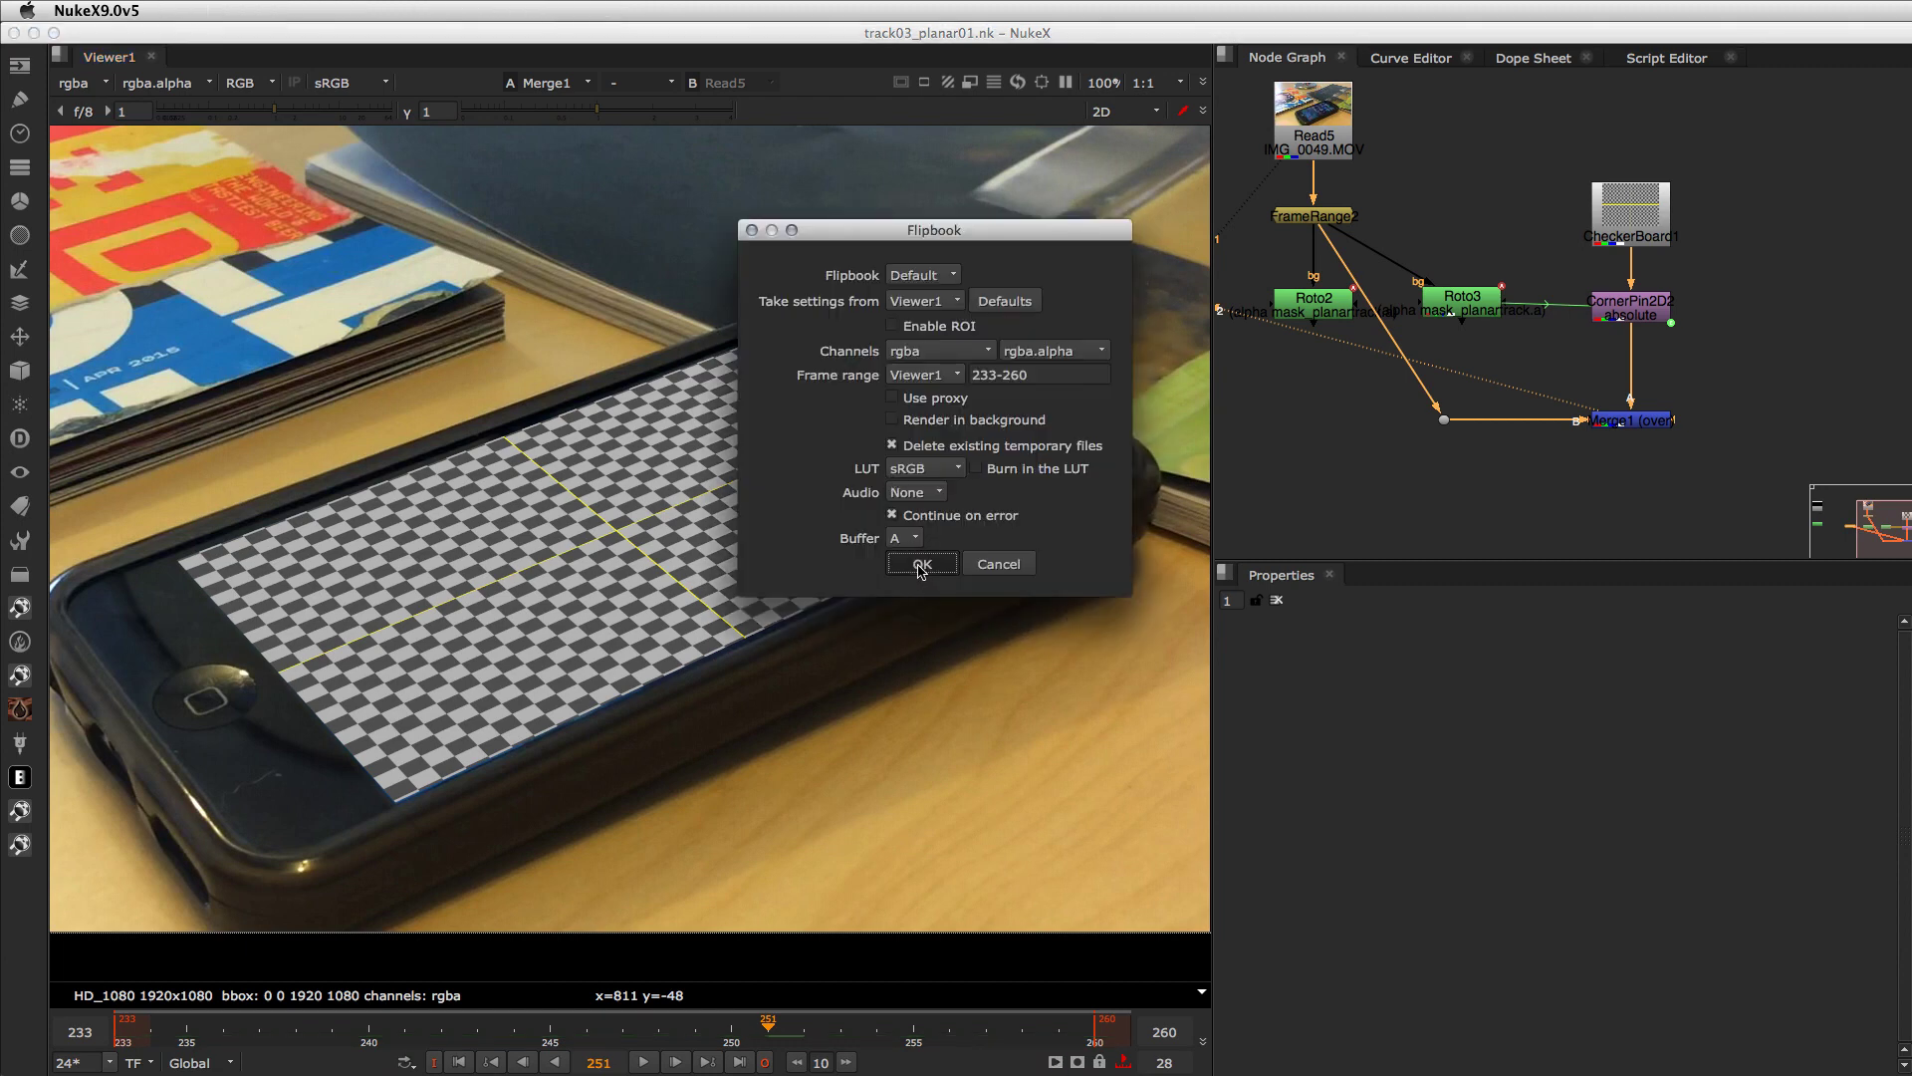
{"action": "left_click", "coordinate": [916, 563]}
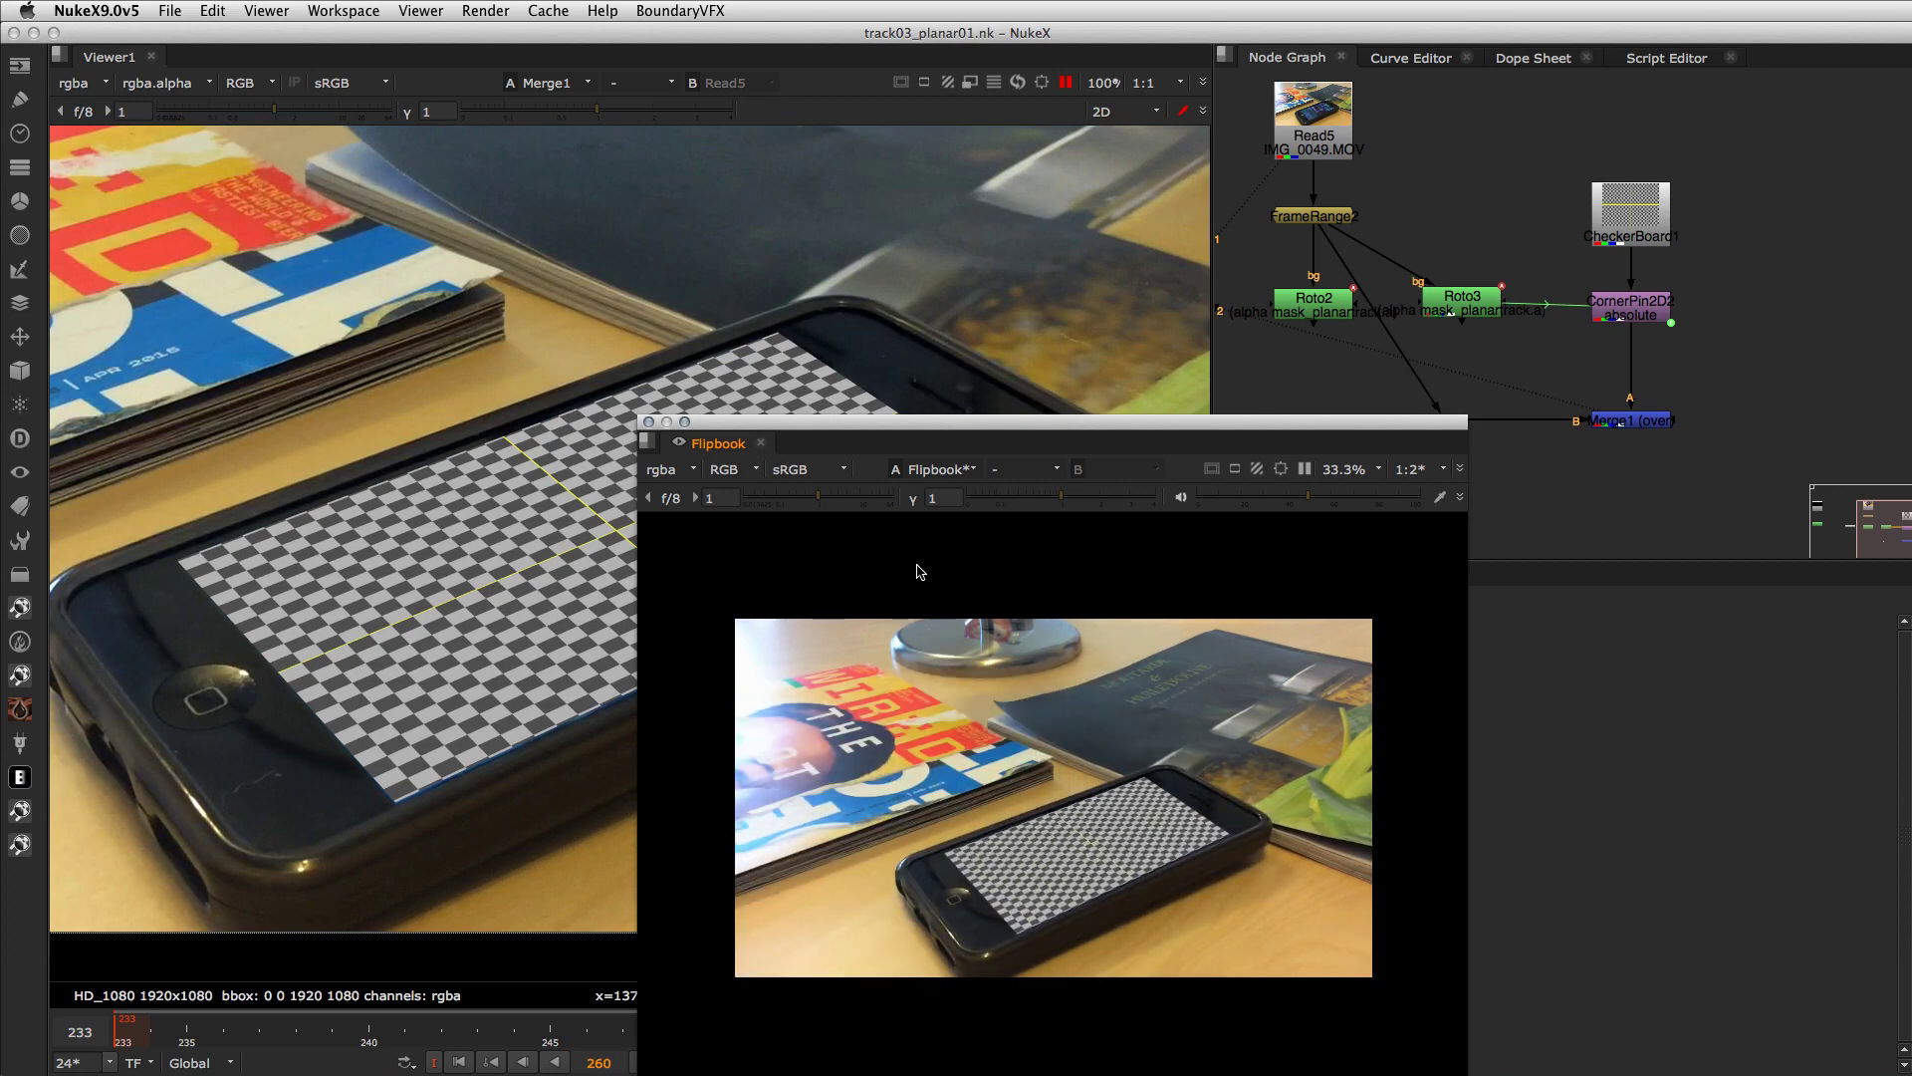
{"action": "key", "text": "f"}
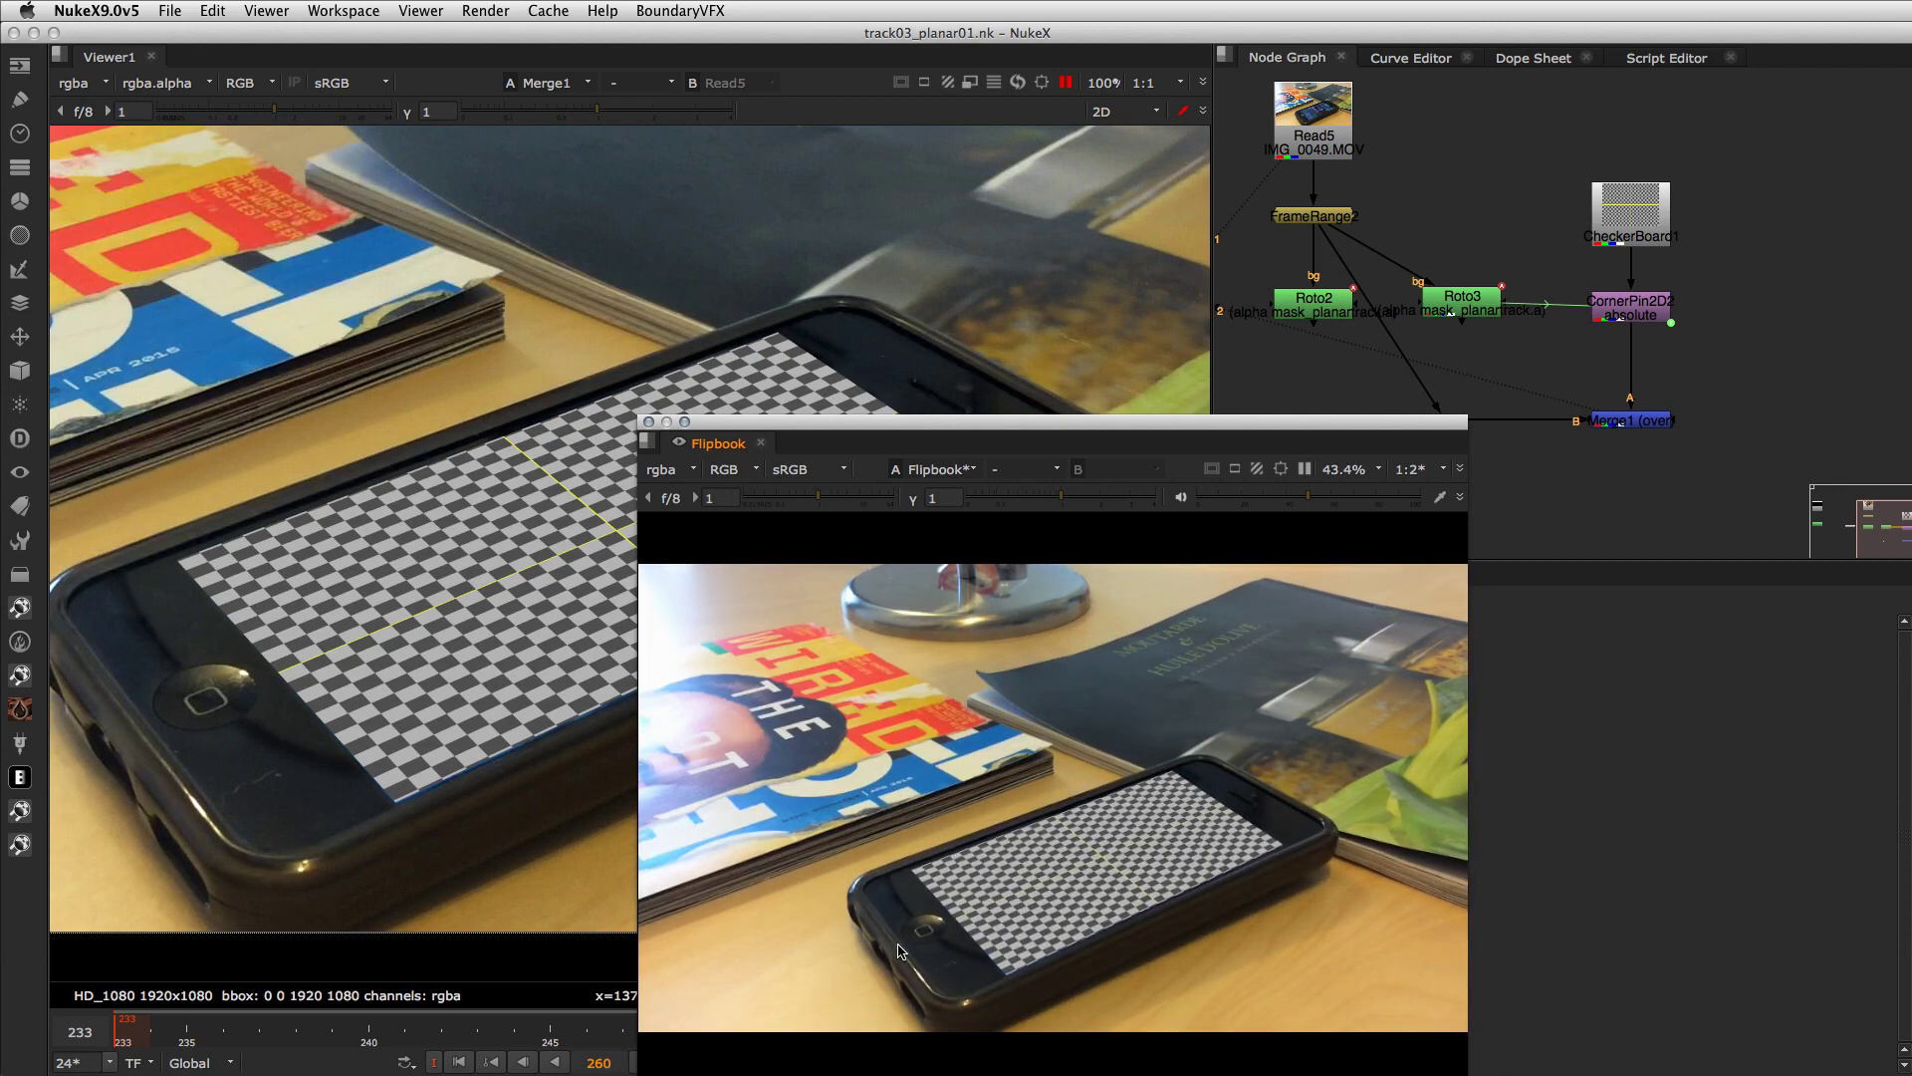
{"action": "key", "text": "super+1"}
{"action": "left_click_drag", "start_coordinate": [977, 851], "coordinate": [918, 692]}
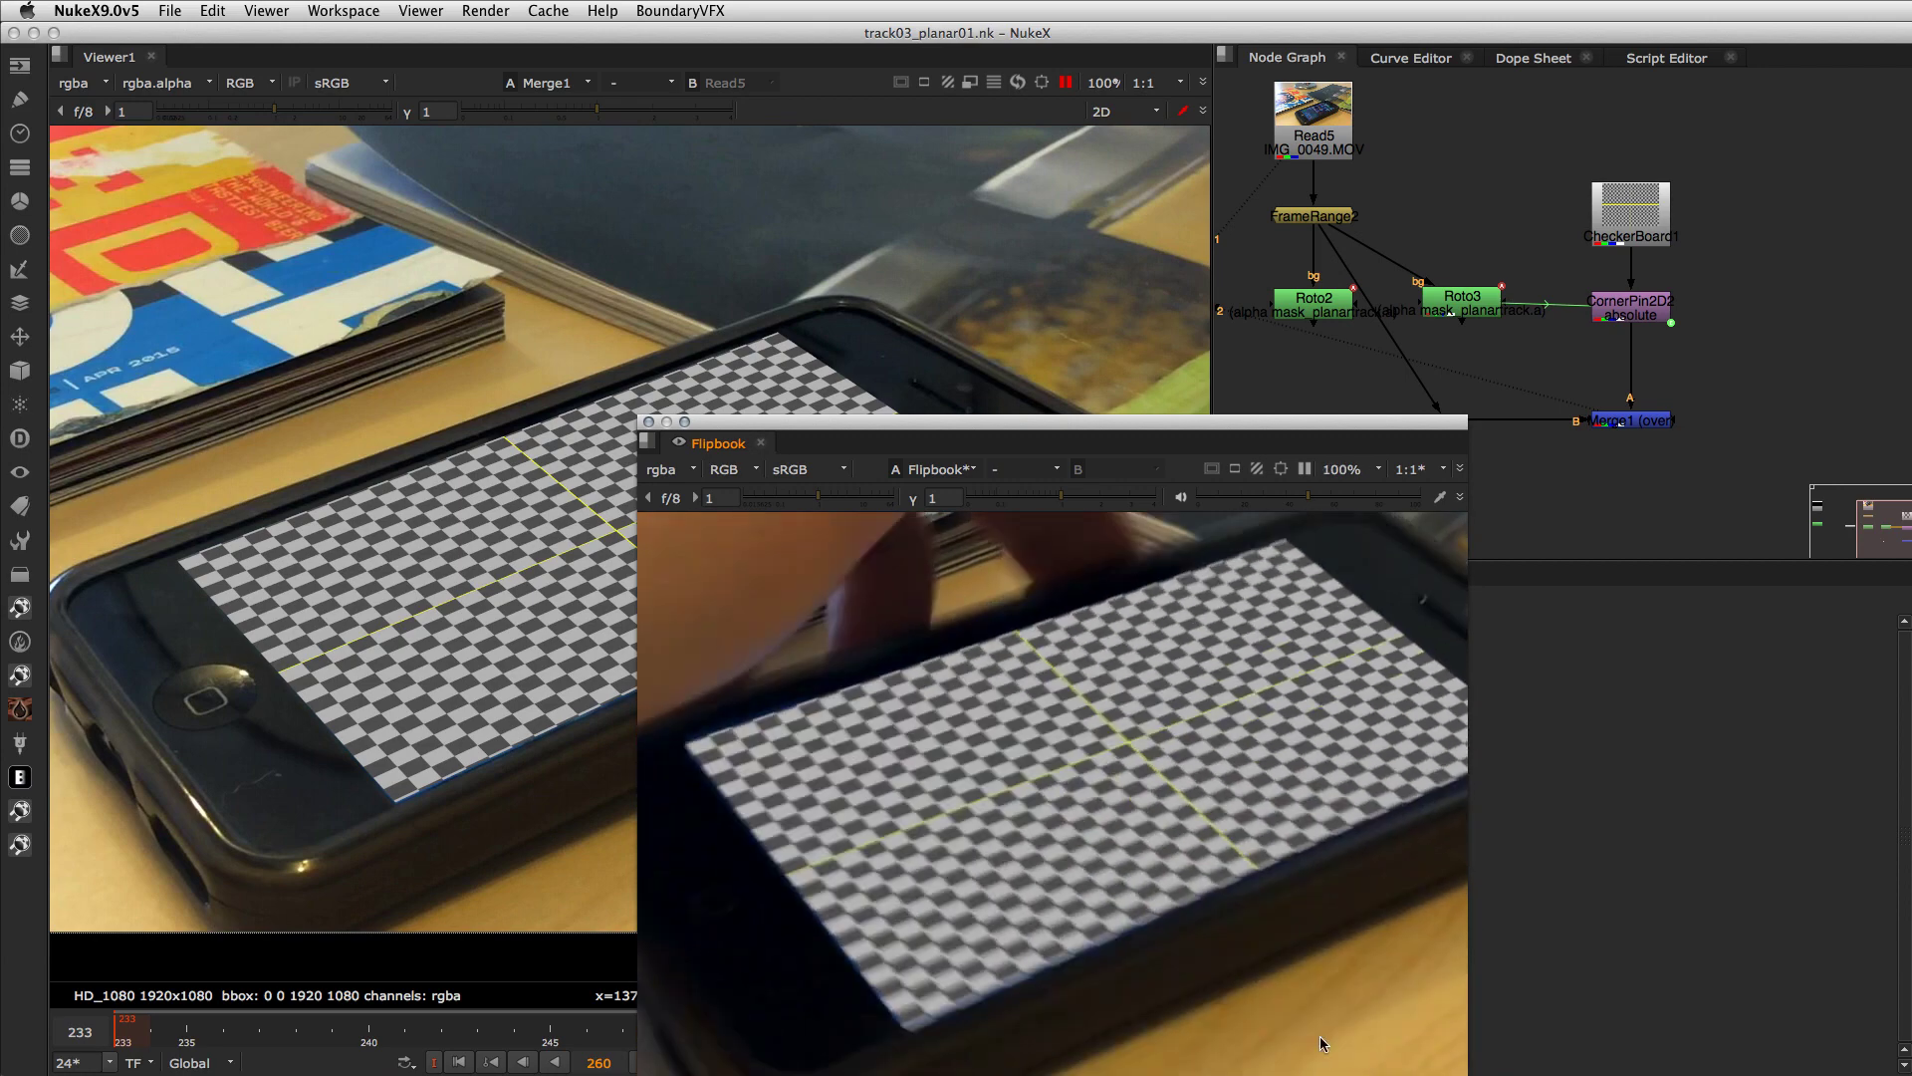
{"action": "left_click_drag", "start_coordinate": [1467, 1074], "coordinate": [1729, 1074]}
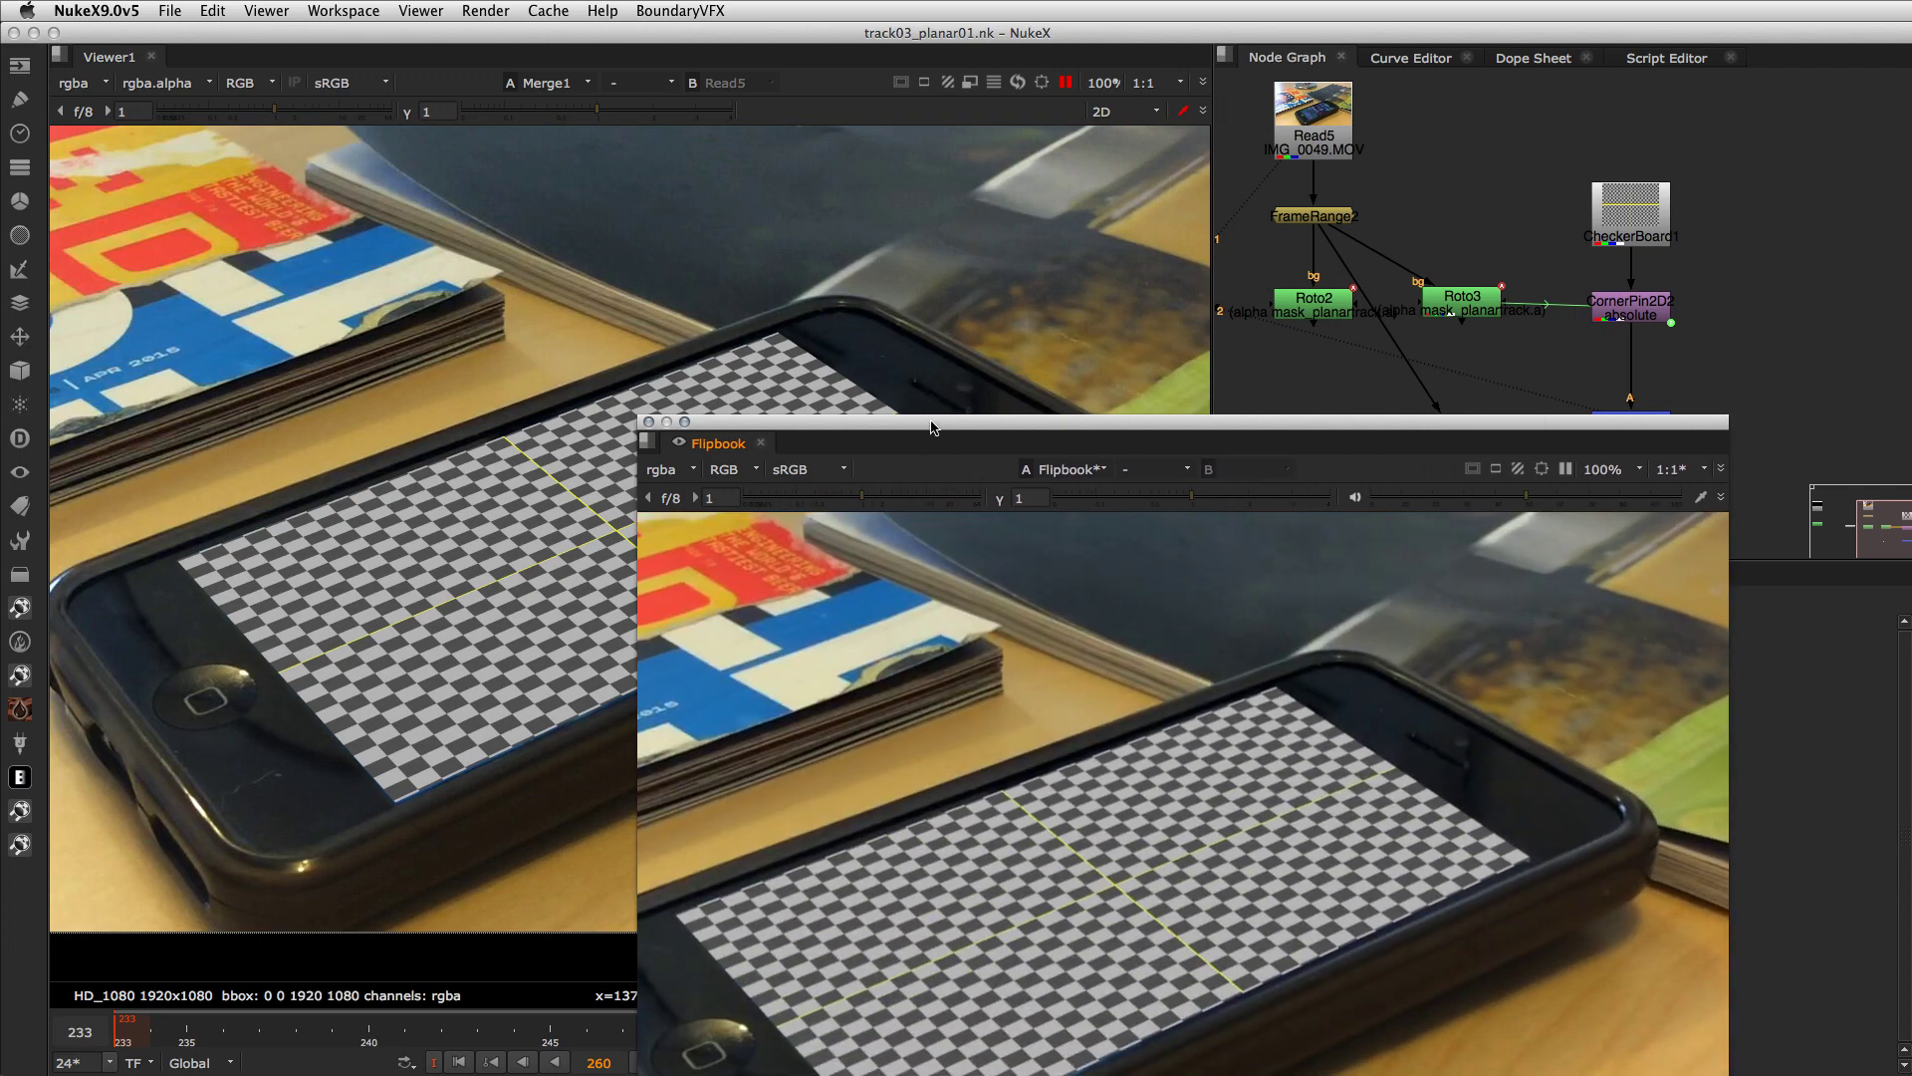
{"action": "left_click_drag", "start_coordinate": [935, 422], "coordinate": [737, 124]}
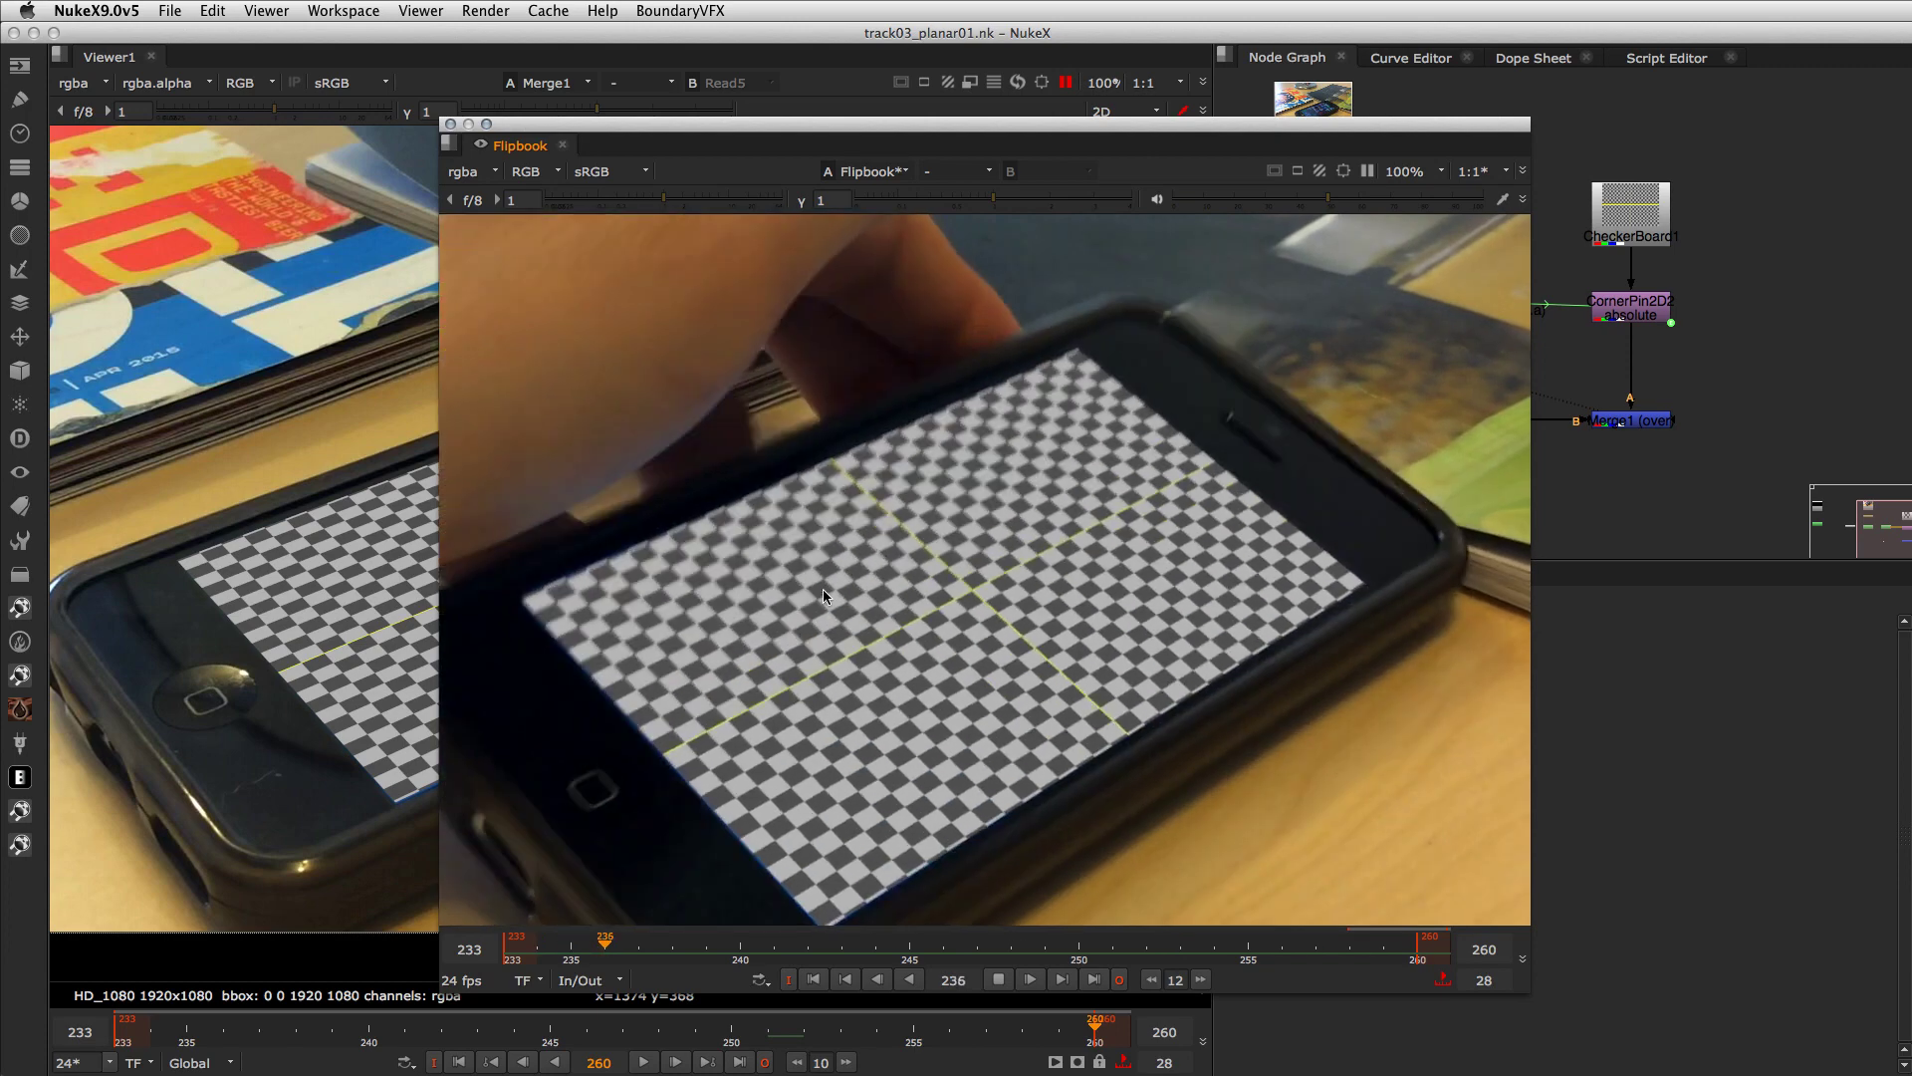
{"action": "left_click", "coordinate": [1000, 980]}
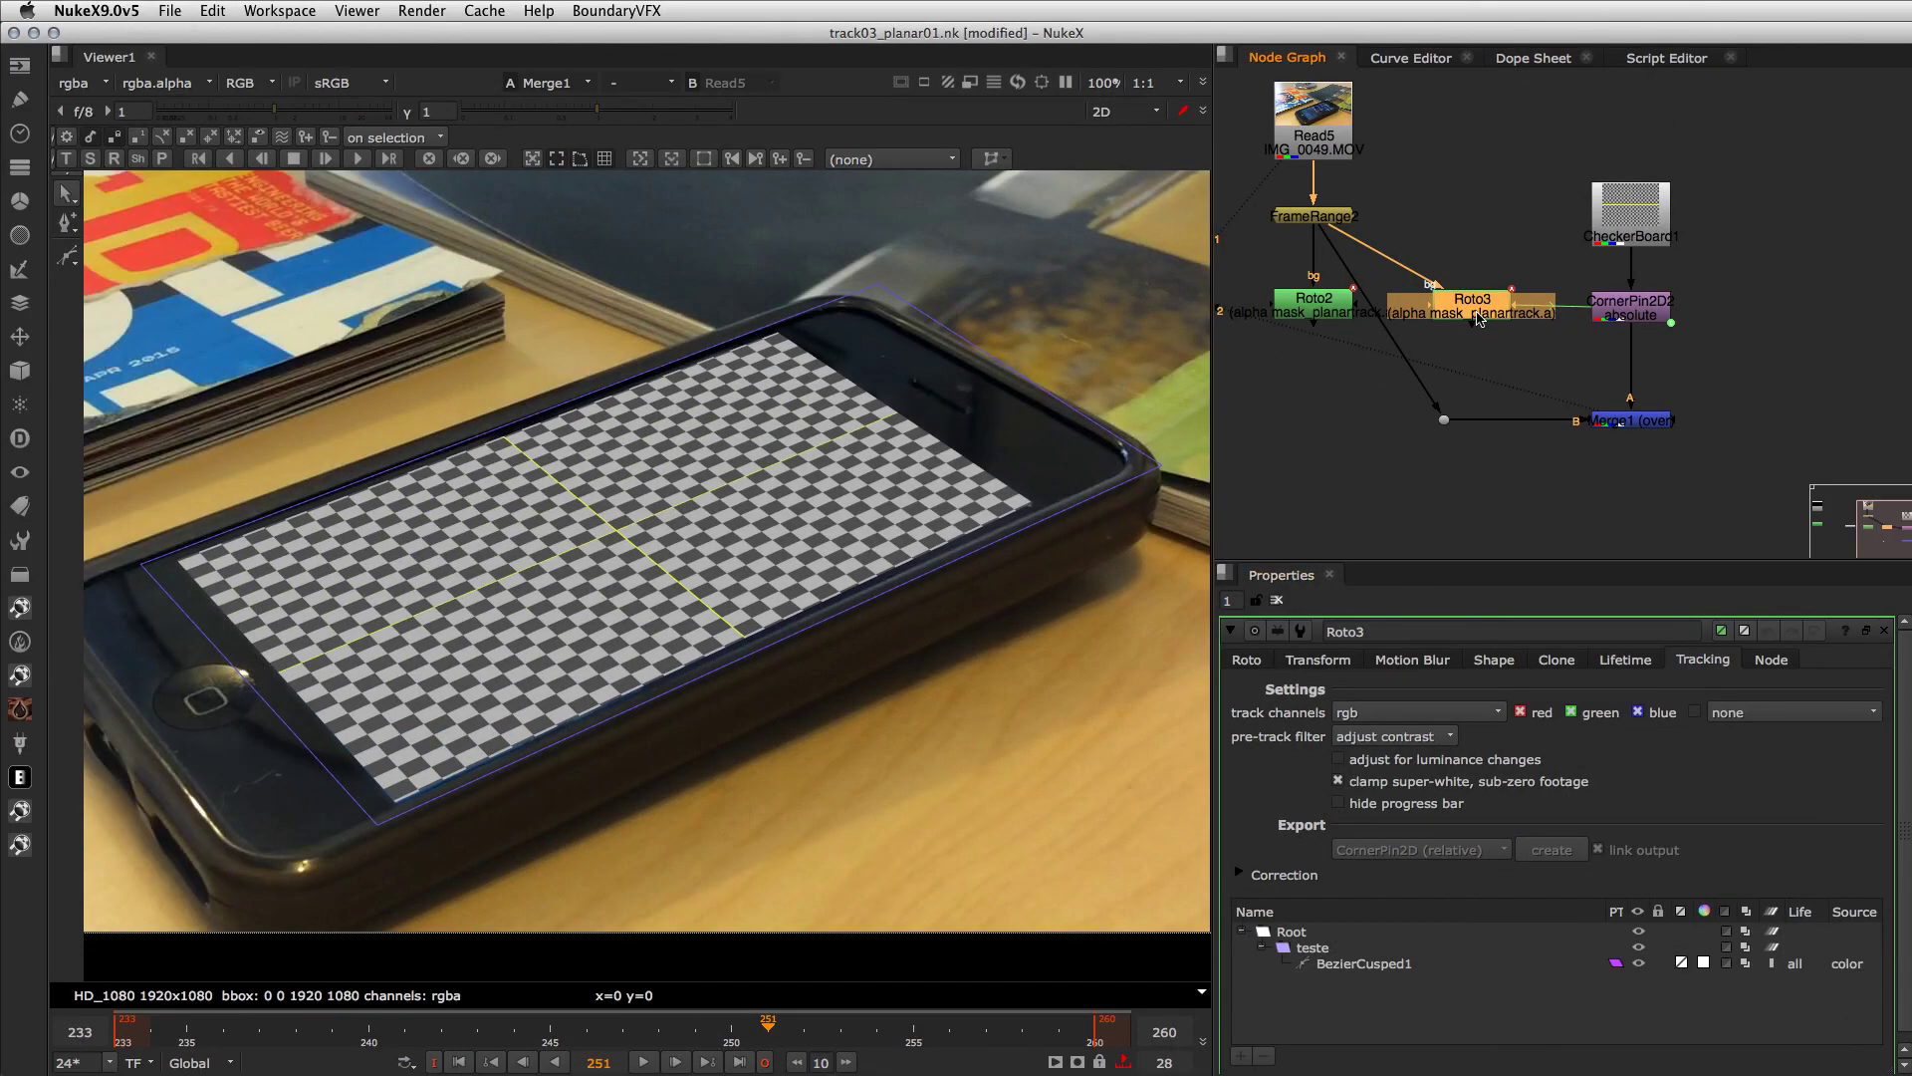
- Select the Roto3 node and show its output in the viewer
{"action": "left_click_drag", "start_coordinate": [1477, 314], "coordinate": [1479, 312]}
{"action": "left_click", "coordinate": [1354, 390]}
{"action": "left_click", "coordinate": [1466, 312]}
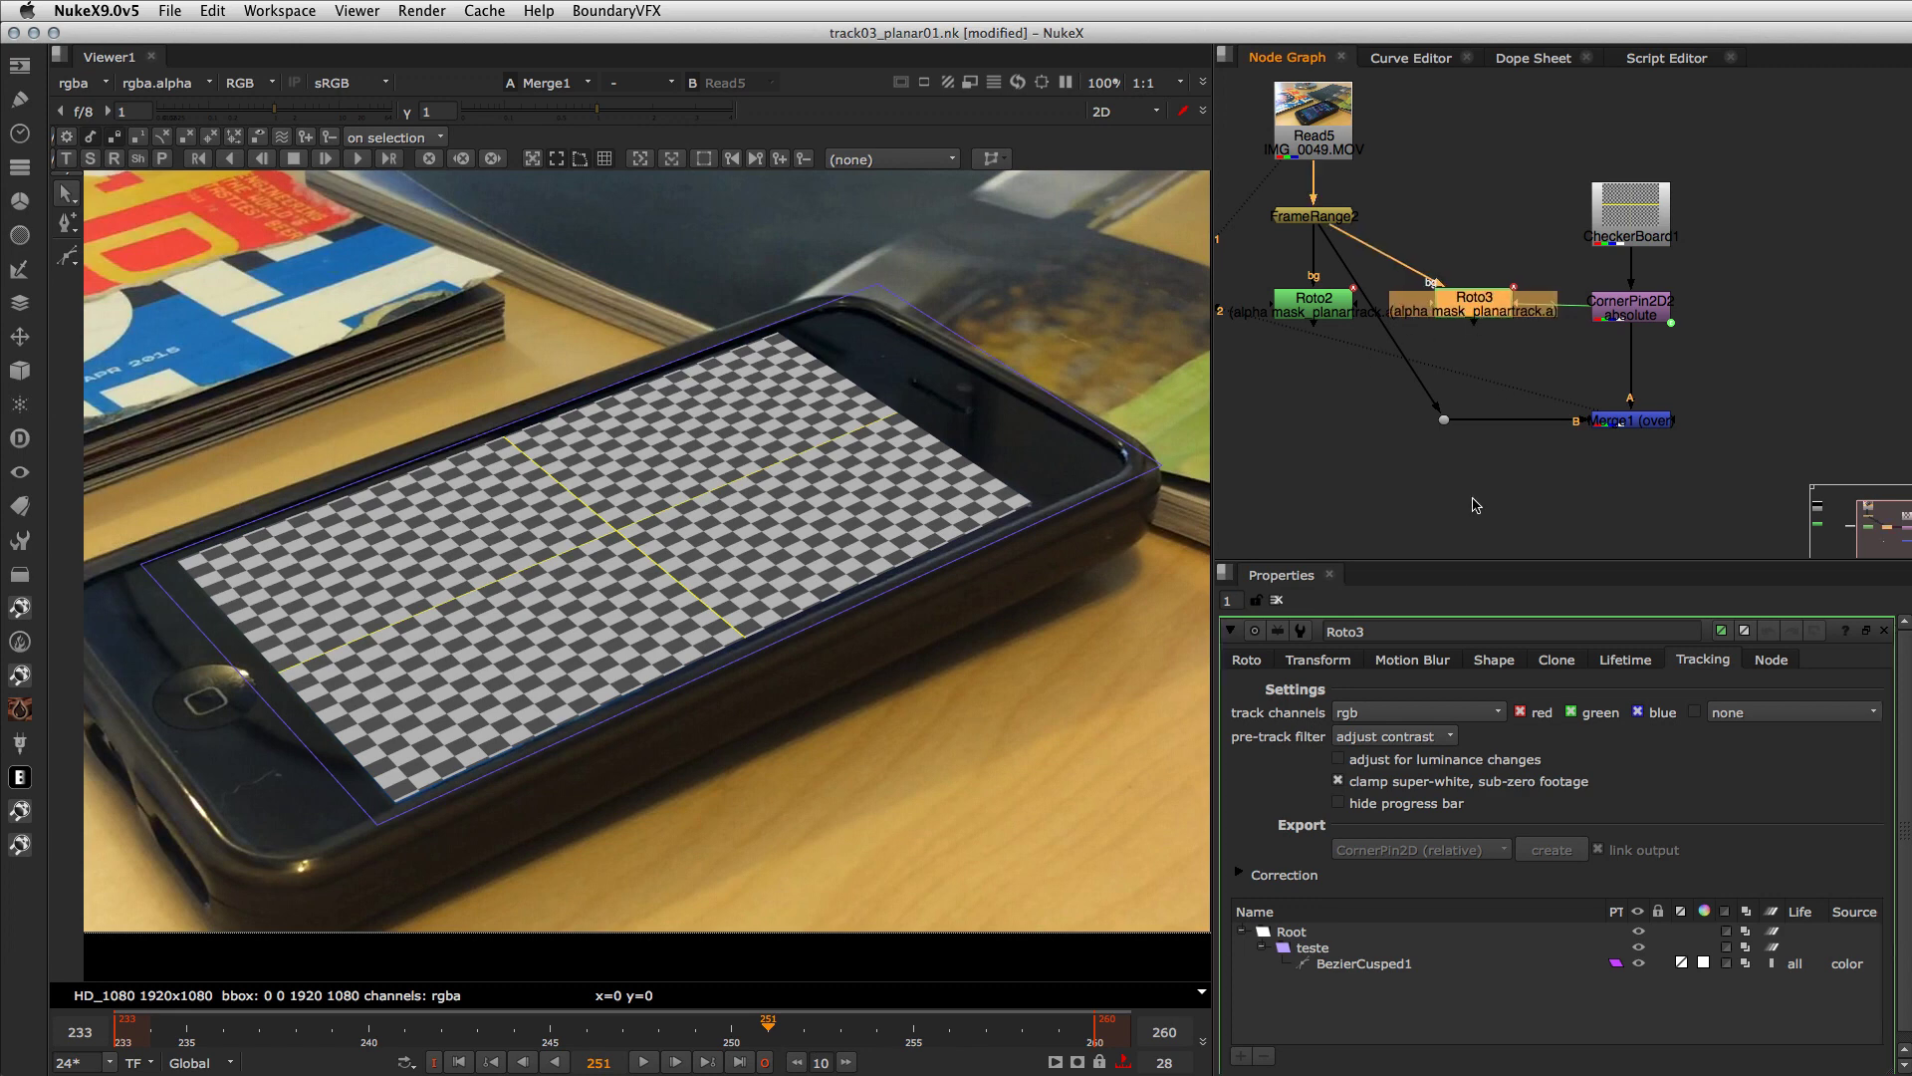
{"action": "key", "text": "1"}
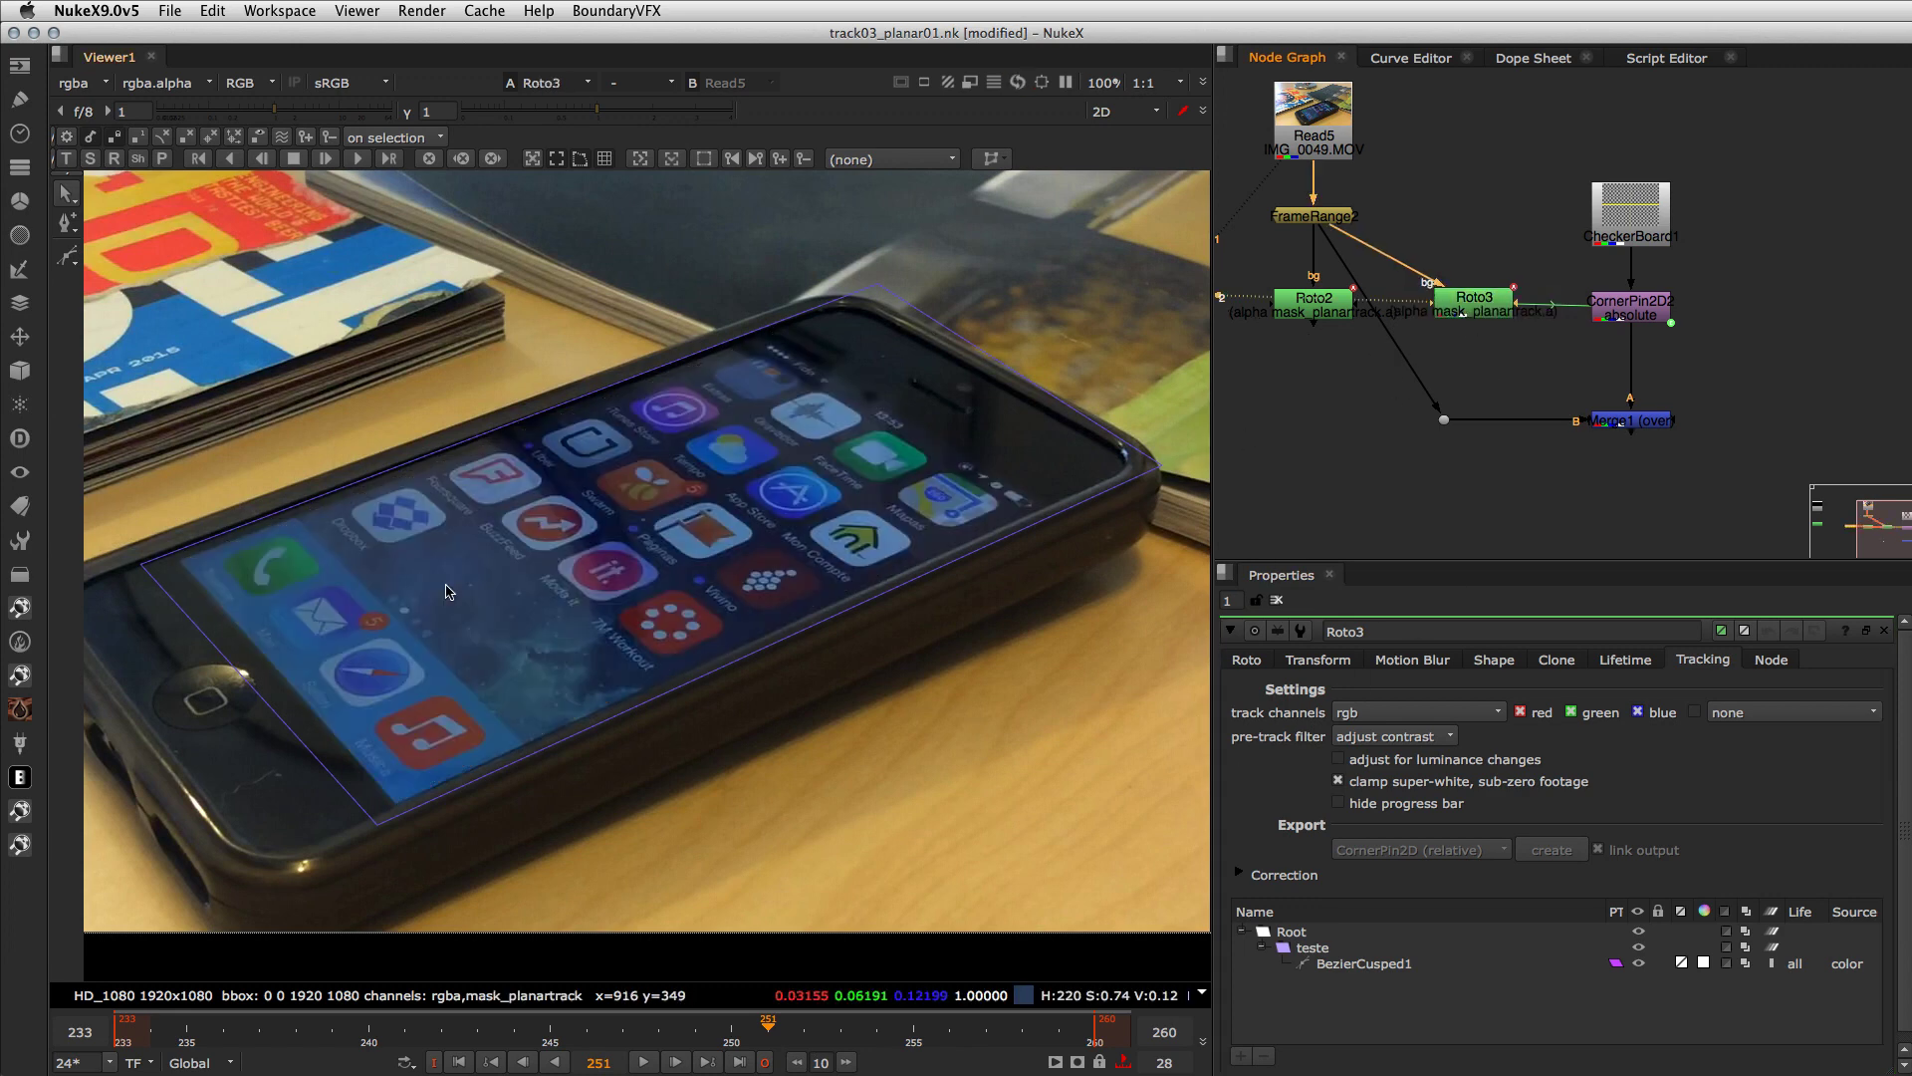
- Inspect the extra matrix in the transform settings of Roto3's tracked teste layer
{"action": "left_click", "coordinate": [1301, 949]}
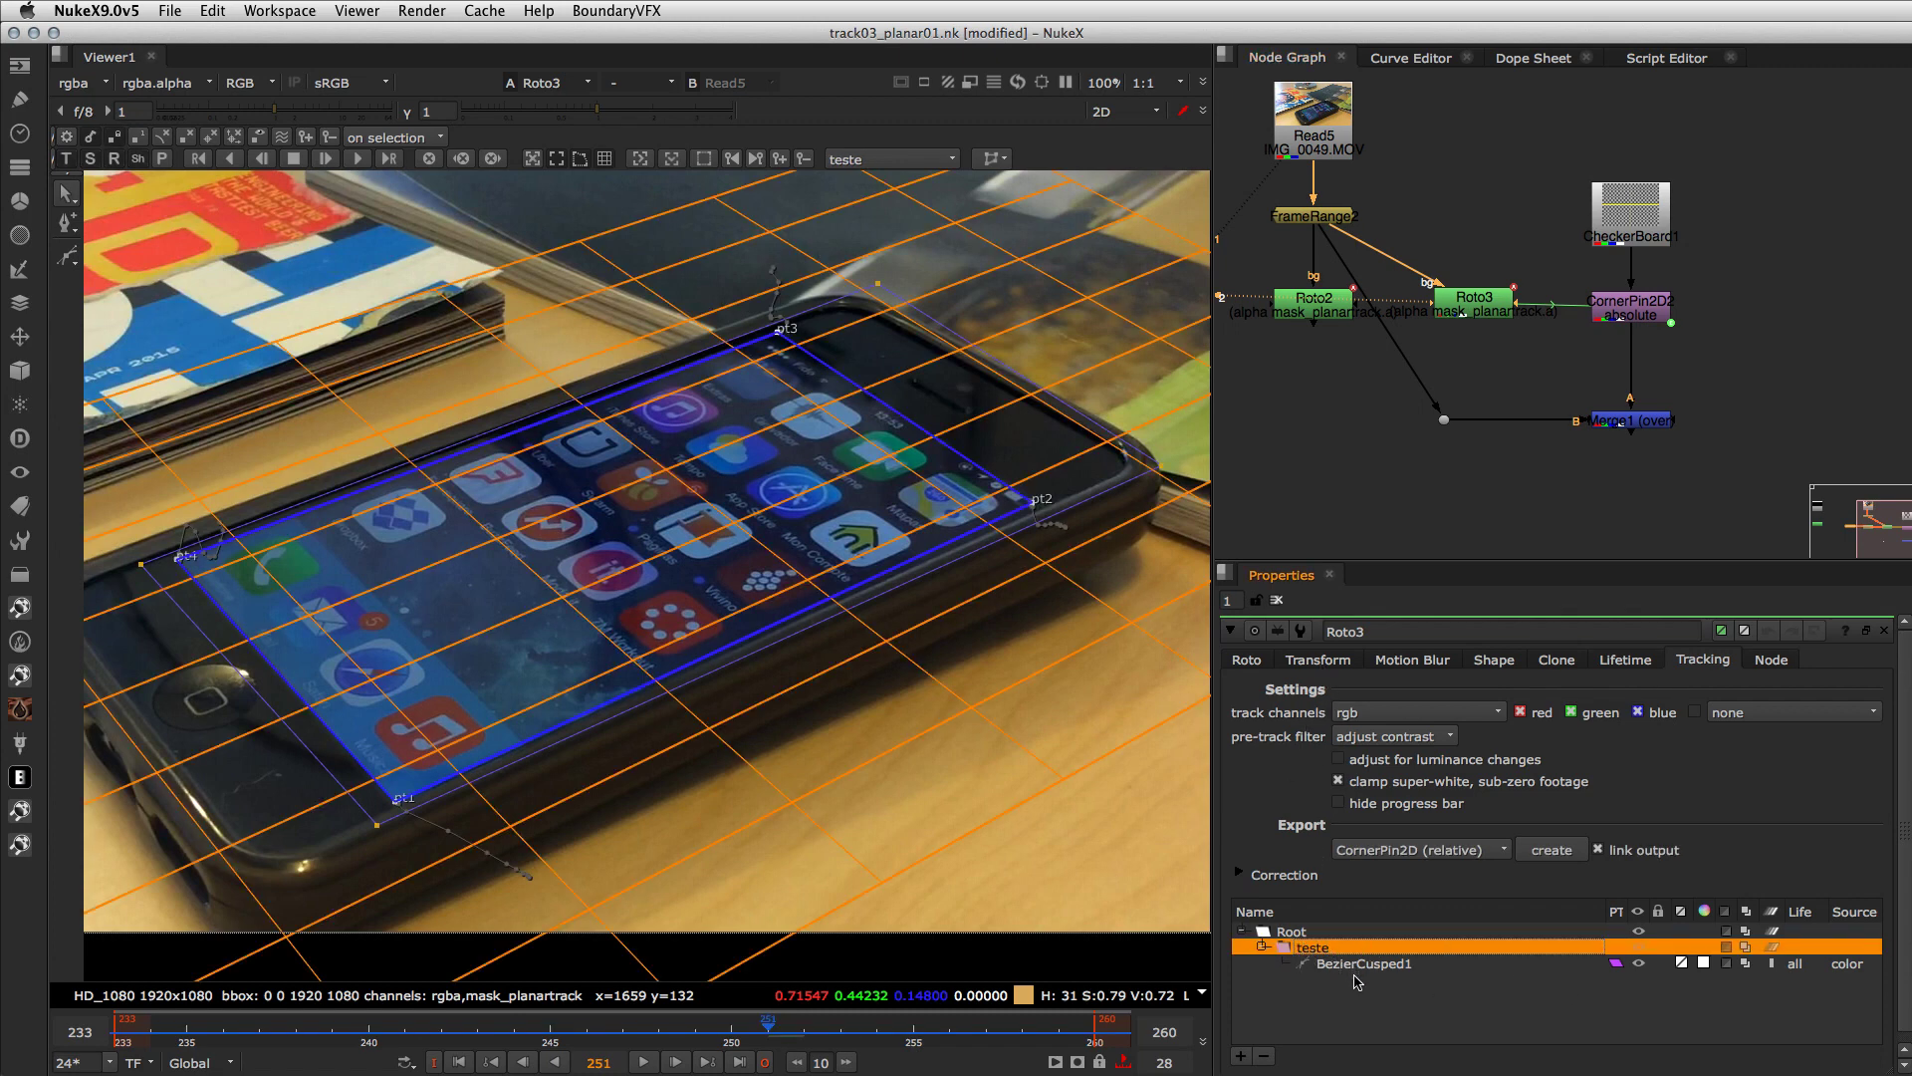
{"action": "left_click", "coordinate": [1320, 661]}
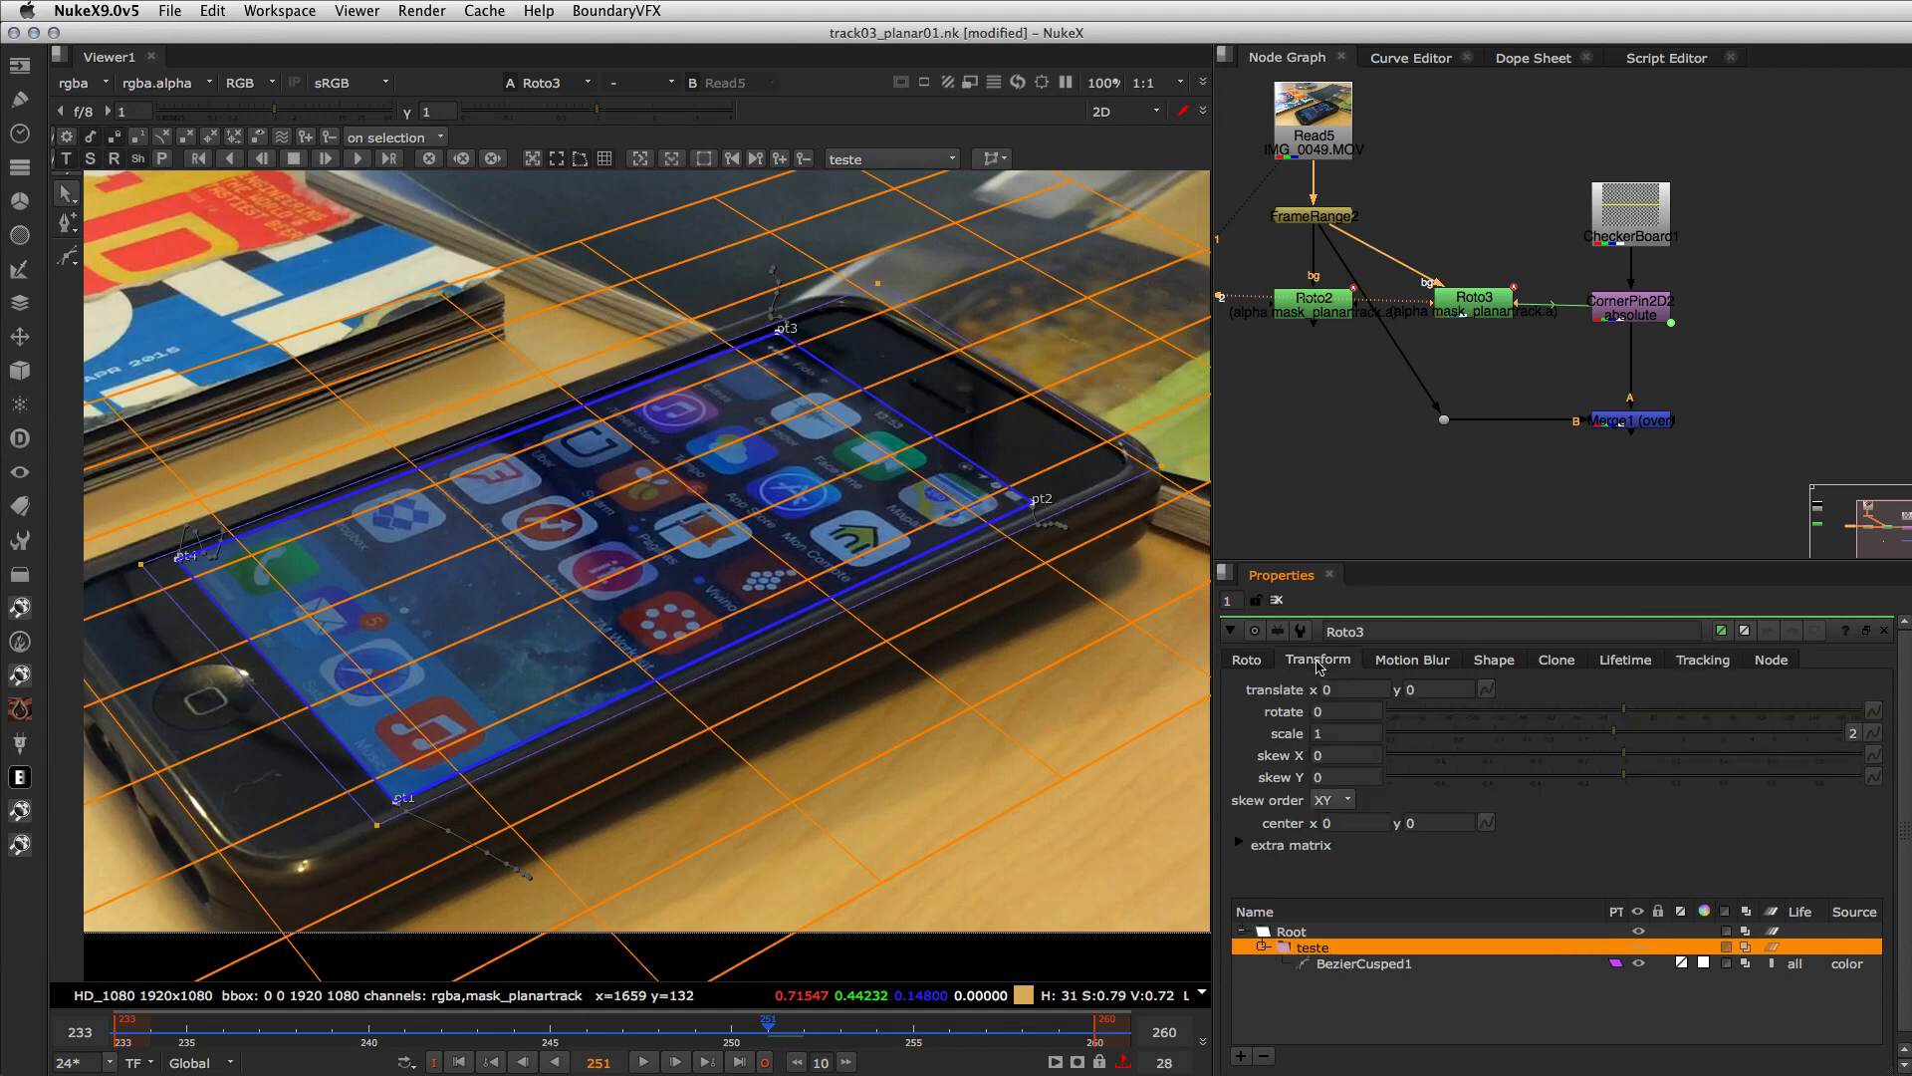
{"action": "left_click", "coordinate": [1239, 844]}
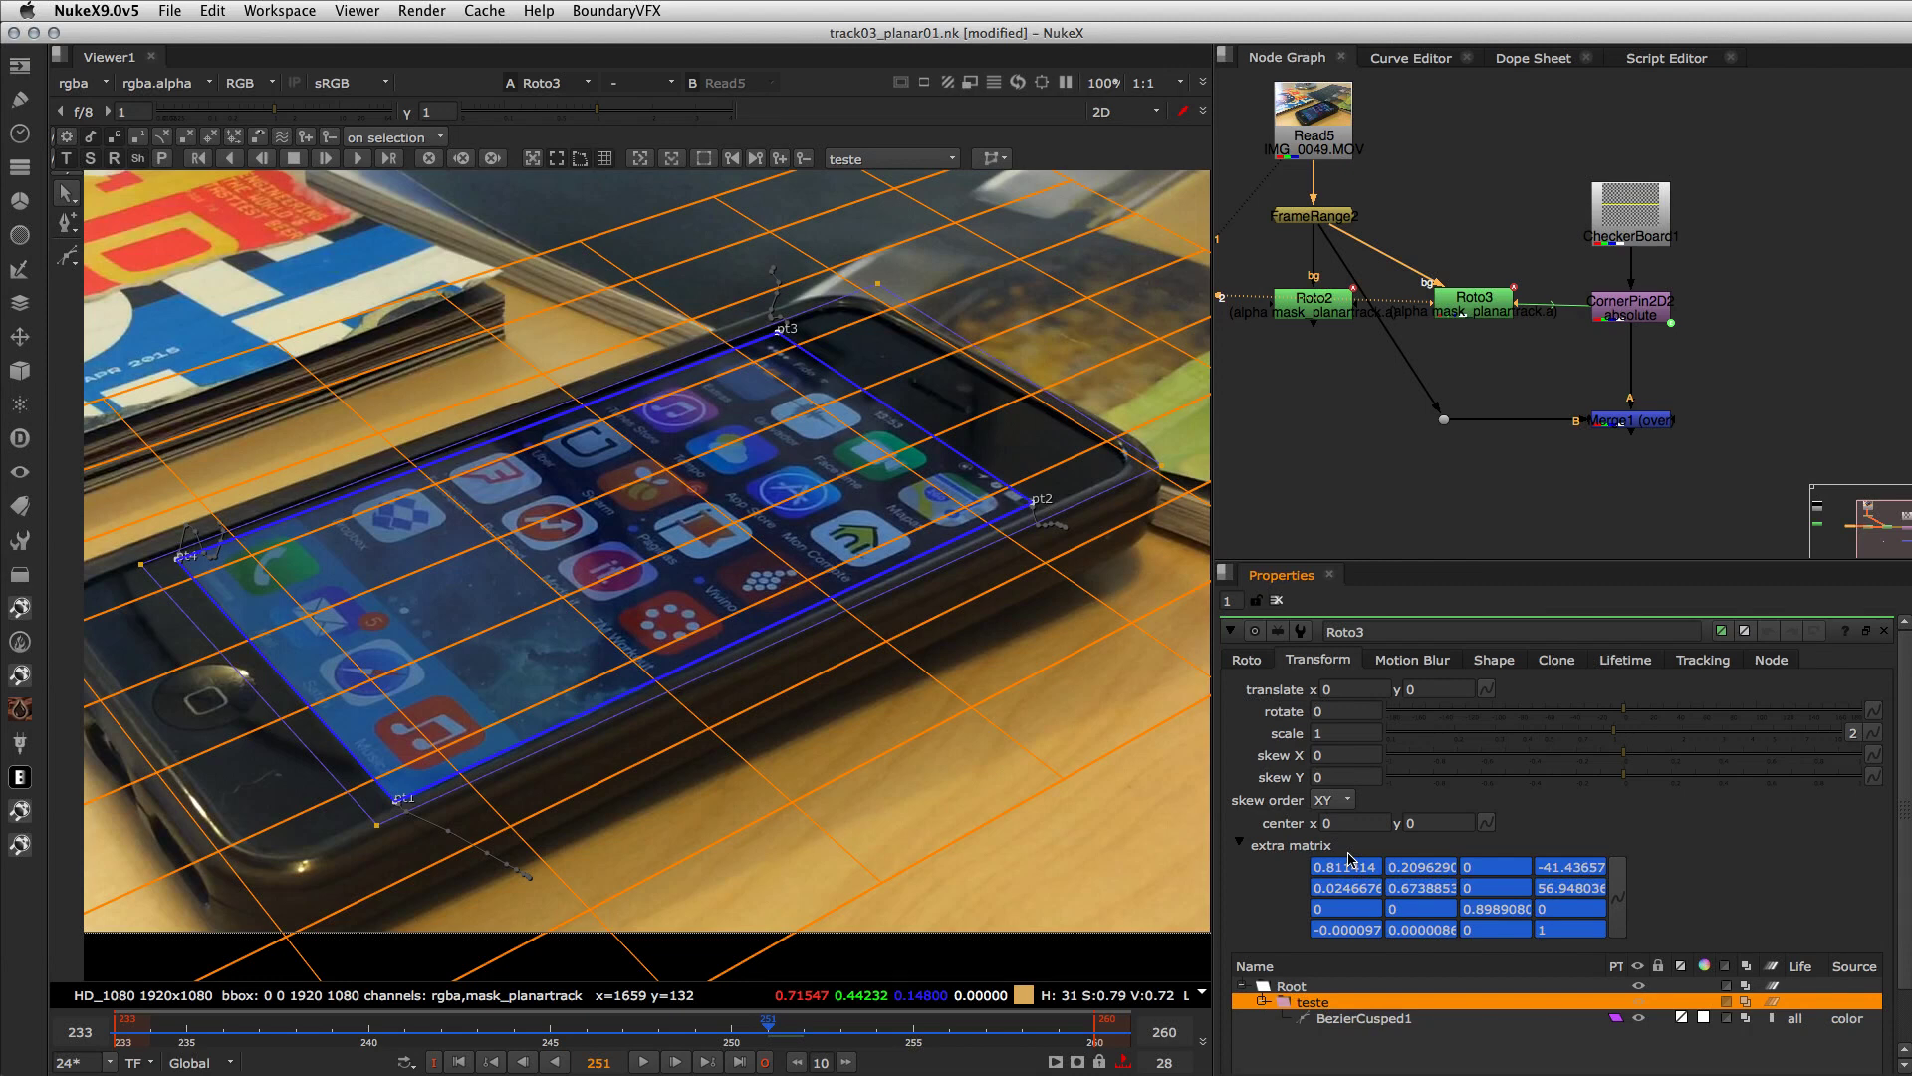
{"action": "left_click", "coordinate": [1239, 845]}
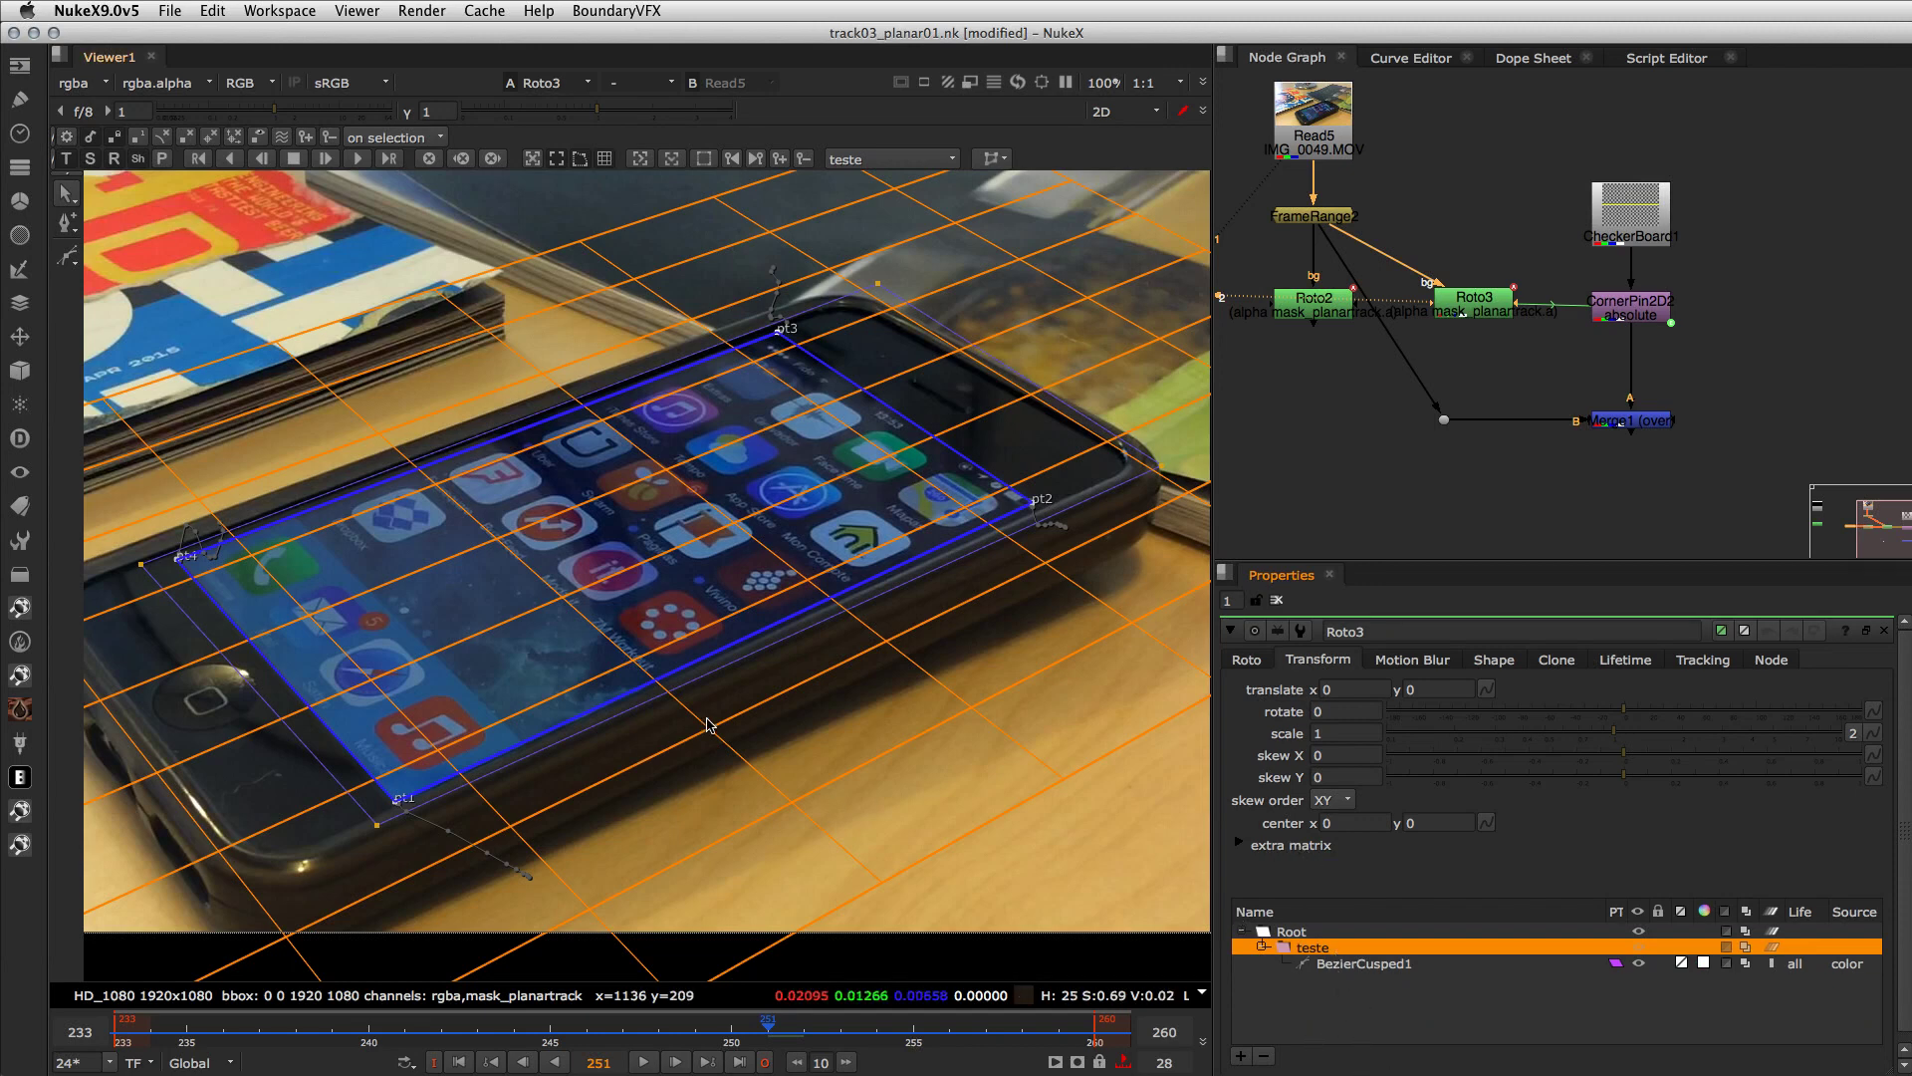
- Delete the BezierCusped1 shape from the teste layer and hide the planar grid and plane outline in the viewer
{"action": "left_click", "coordinate": [1345, 964]}
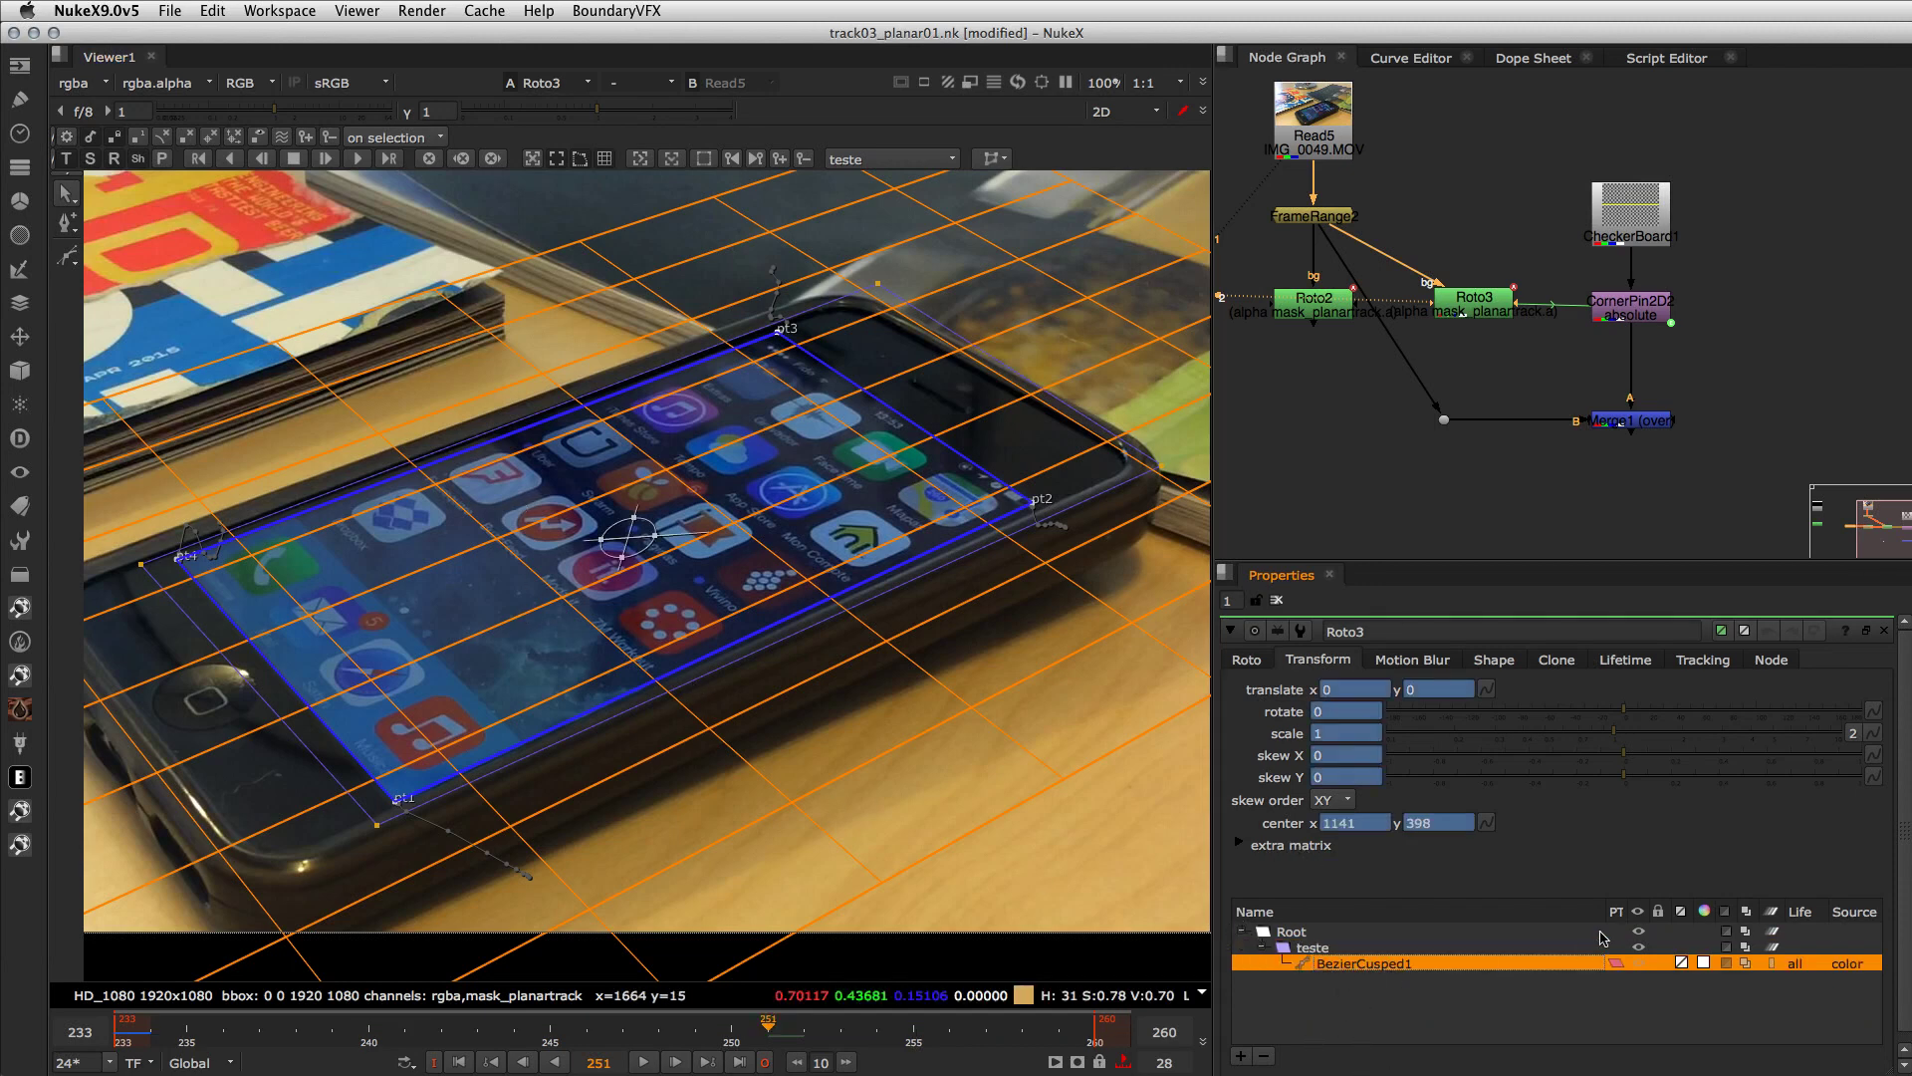
{"action": "left_click", "coordinate": [1263, 1055]}
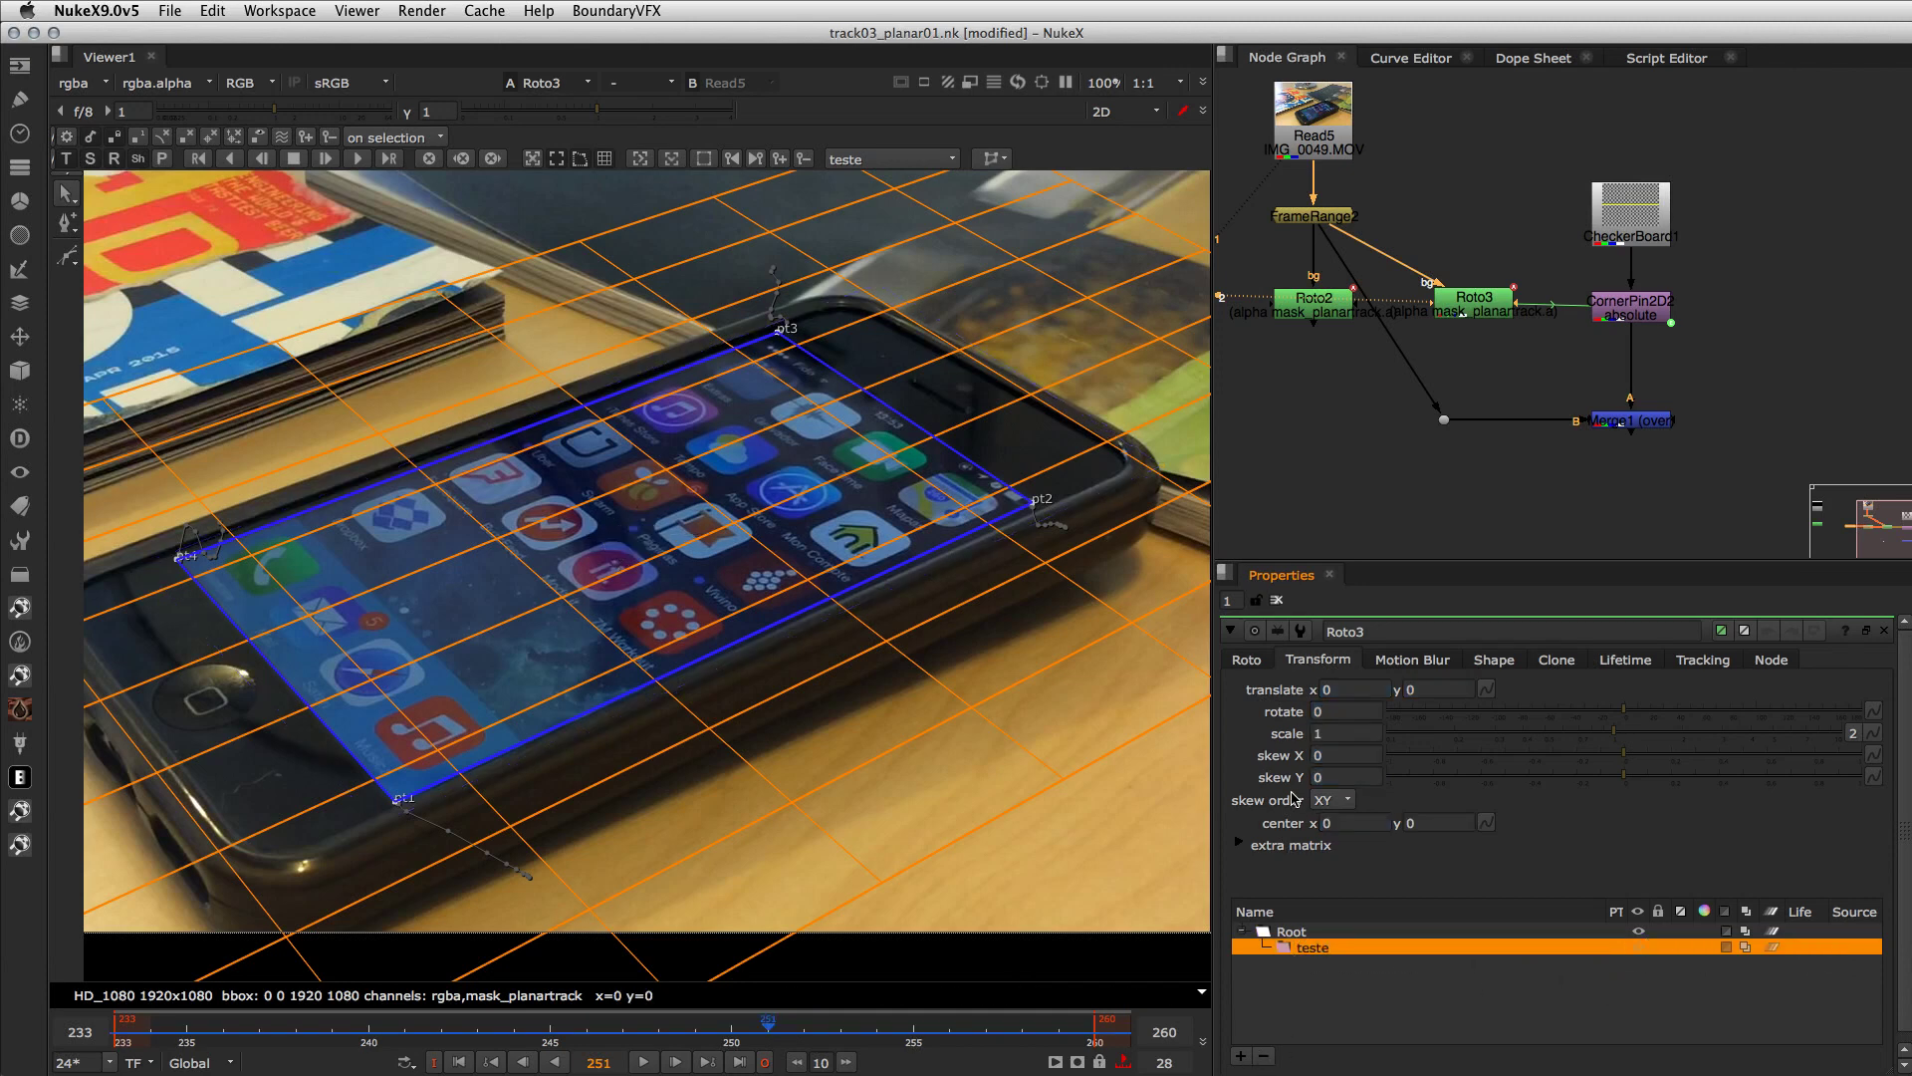
{"action": "left_click", "coordinate": [1240, 846]}
{"action": "left_click", "coordinate": [1241, 846]}
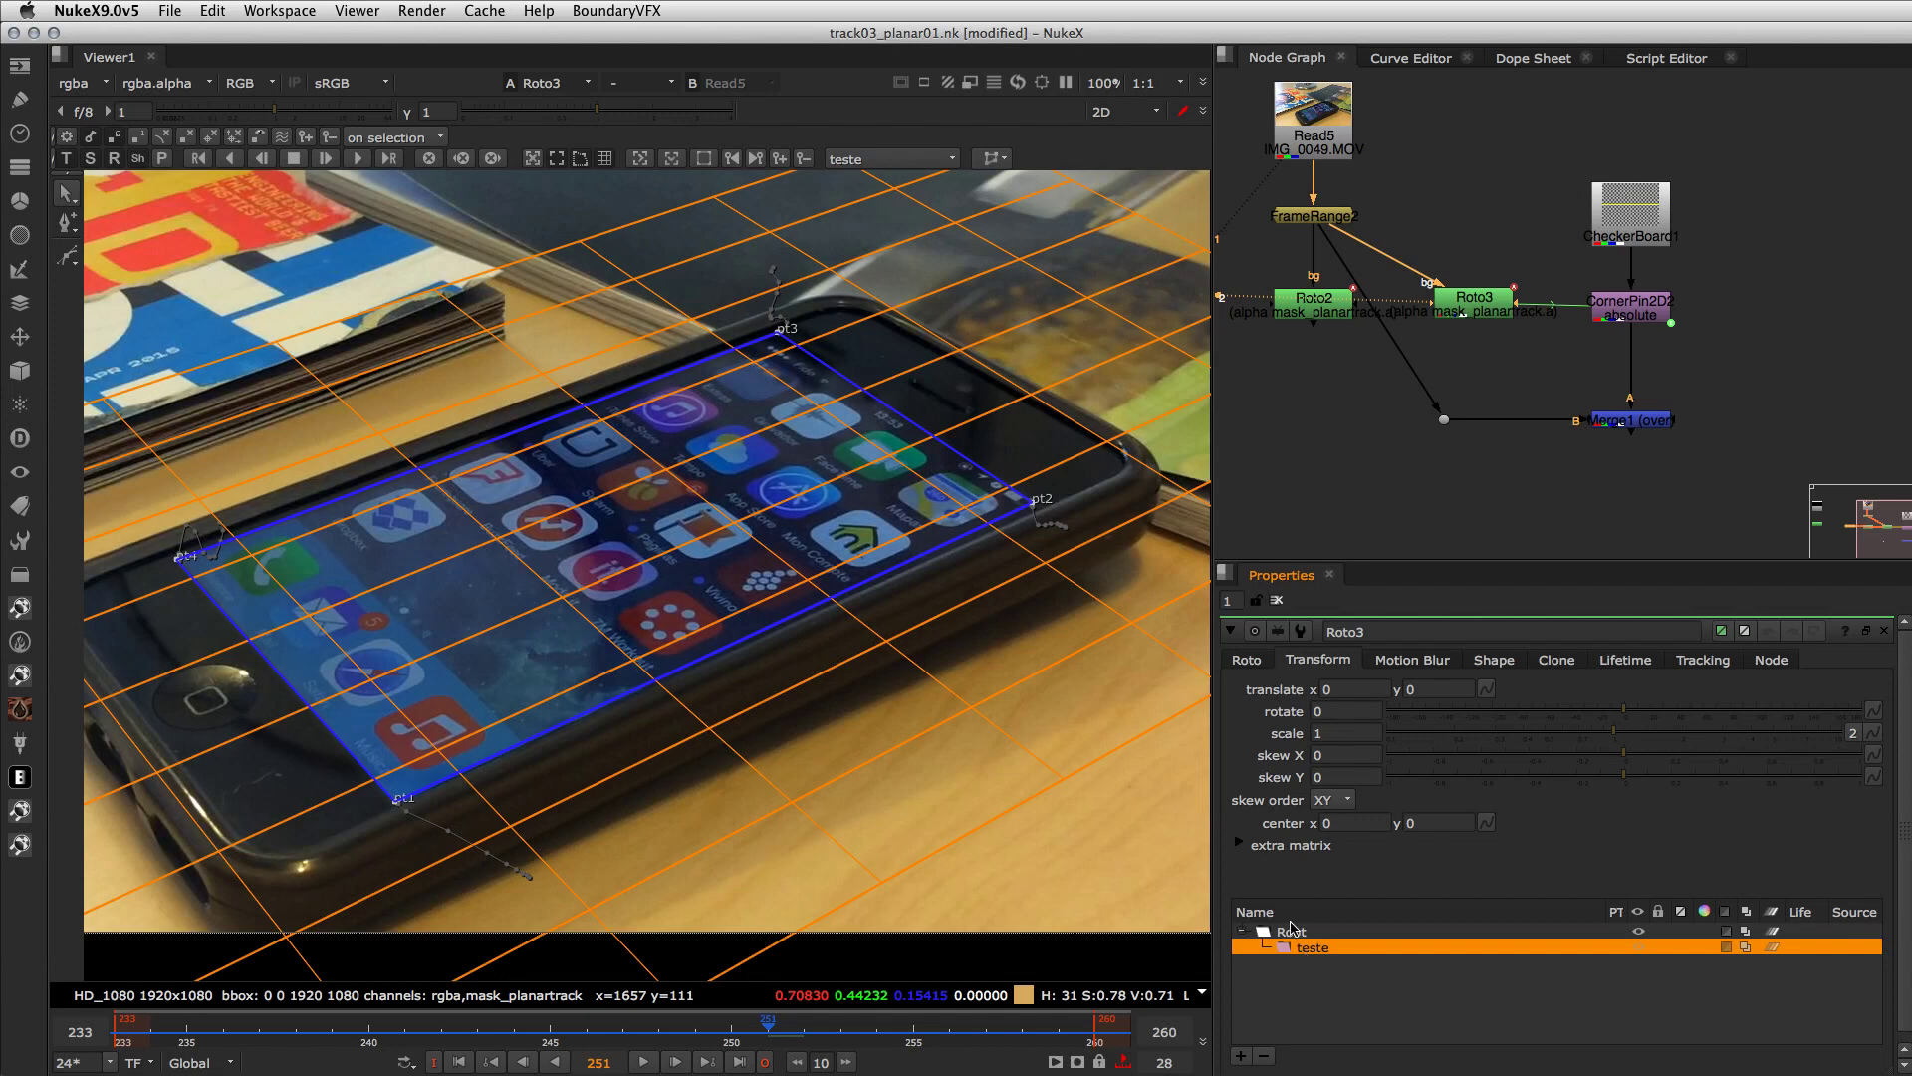
{"action": "left_click", "coordinate": [605, 158]}
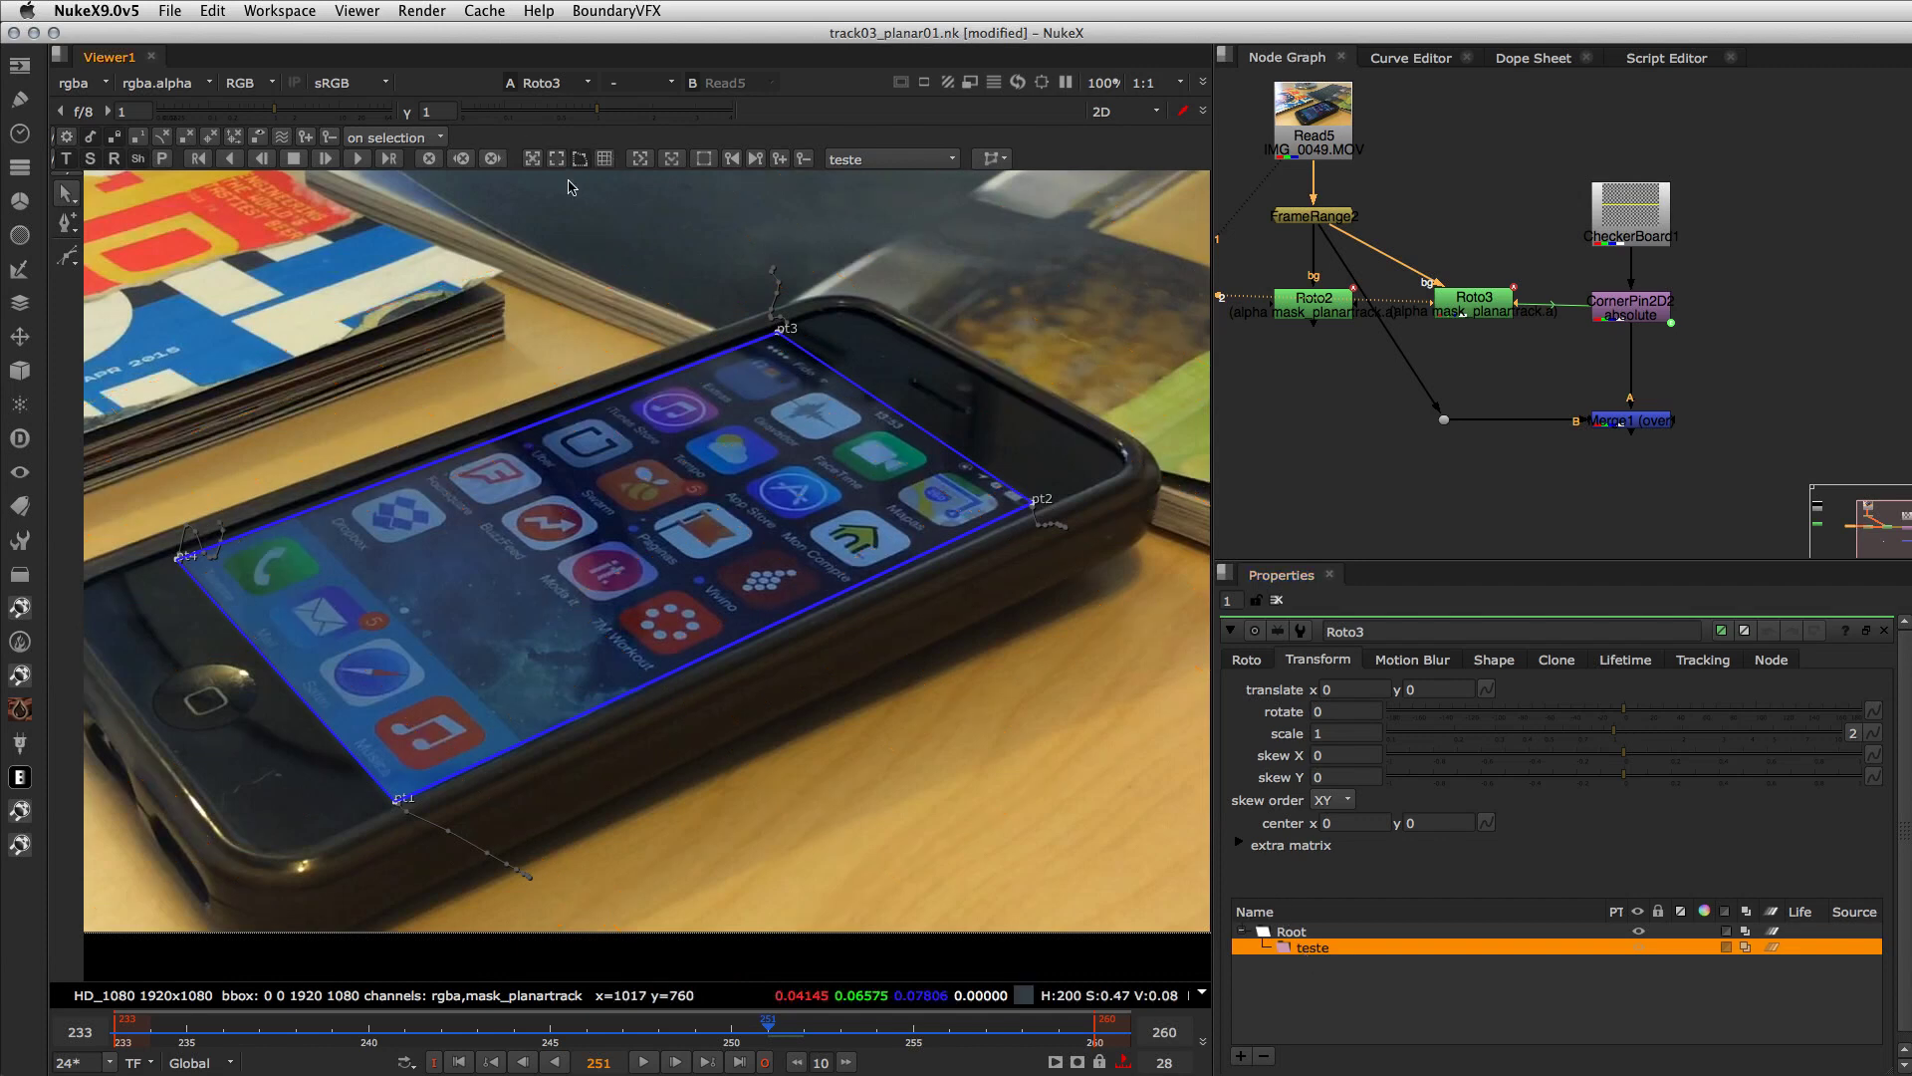
{"action": "left_click", "coordinate": [580, 162]}
- Draw a closed B-spline shape around the phone's home button inside the teste layer at frame 251
{"action": "left_click_drag", "start_coordinate": [75, 264], "coordinate": [108, 312]}
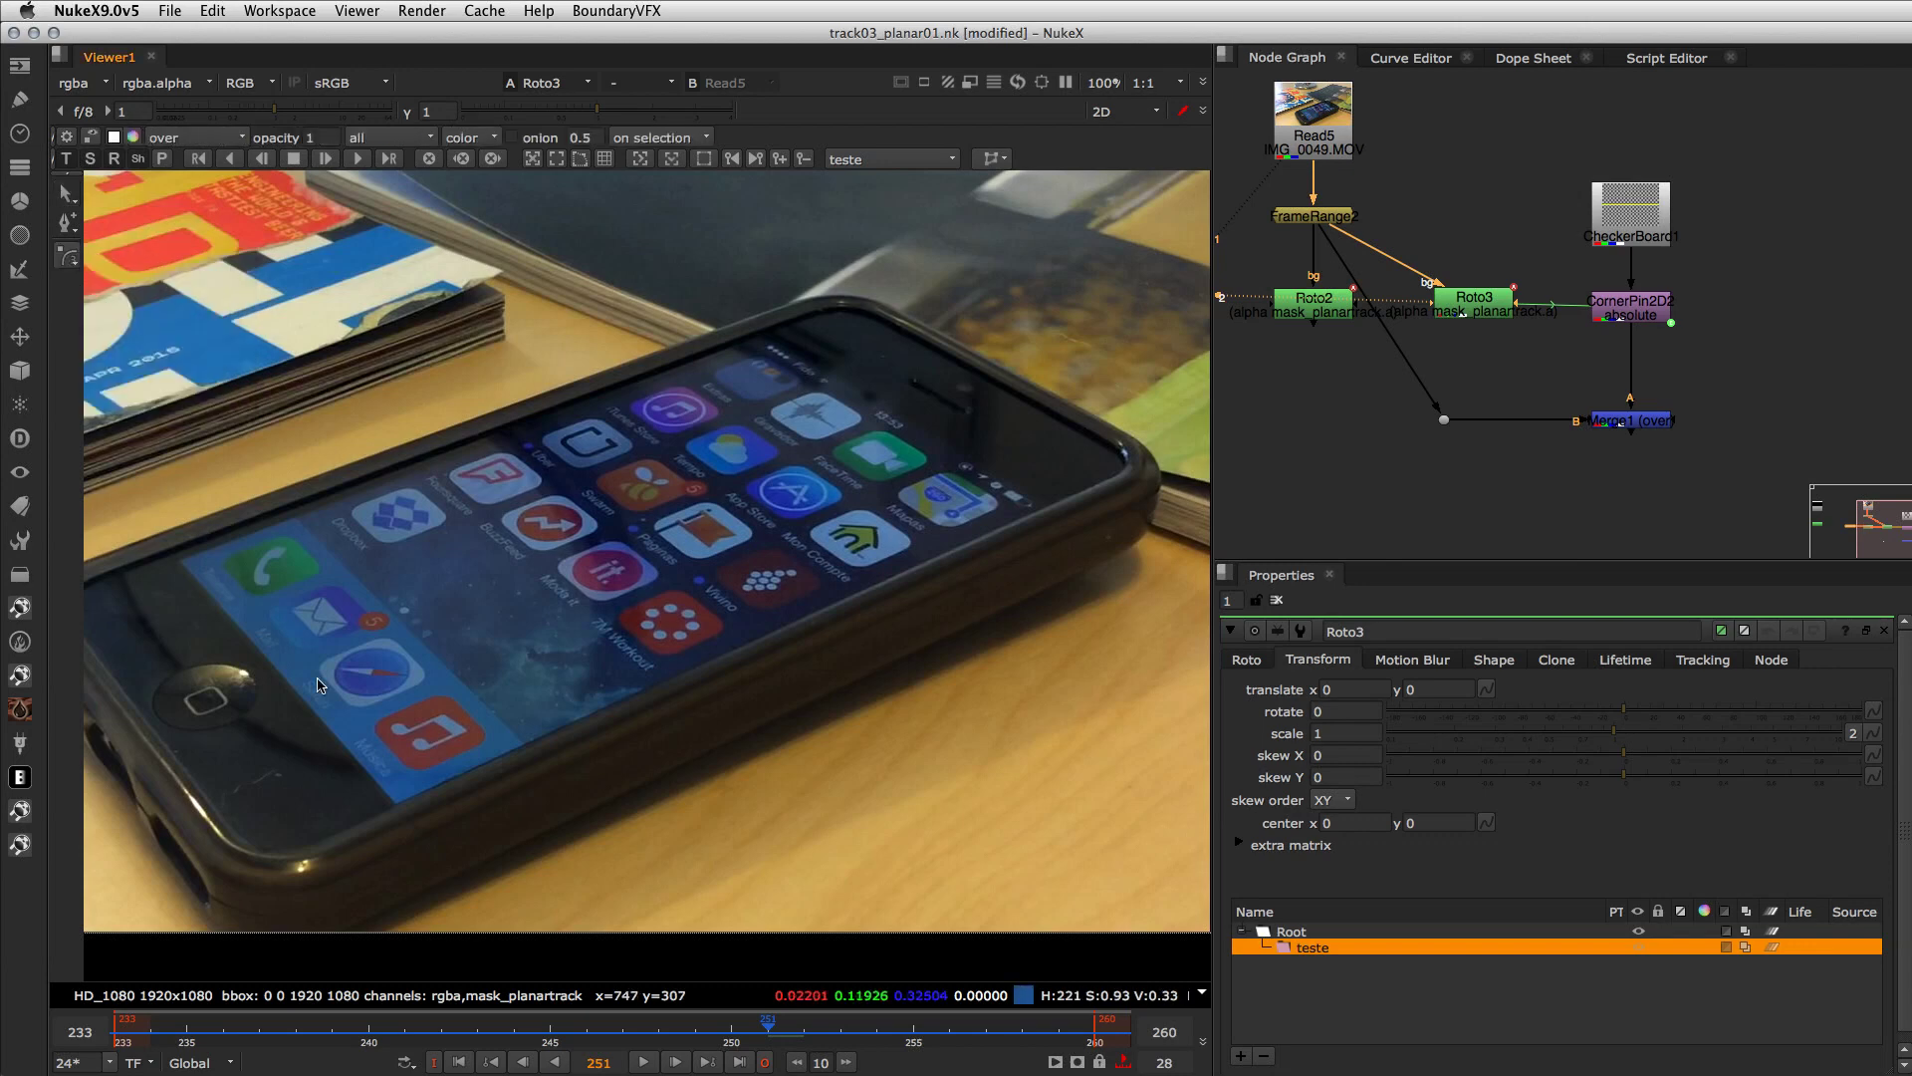
{"action": "left_click", "coordinate": [235, 665]}
{"action": "left_click", "coordinate": [192, 665]}
{"action": "left_click", "coordinate": [163, 687]}
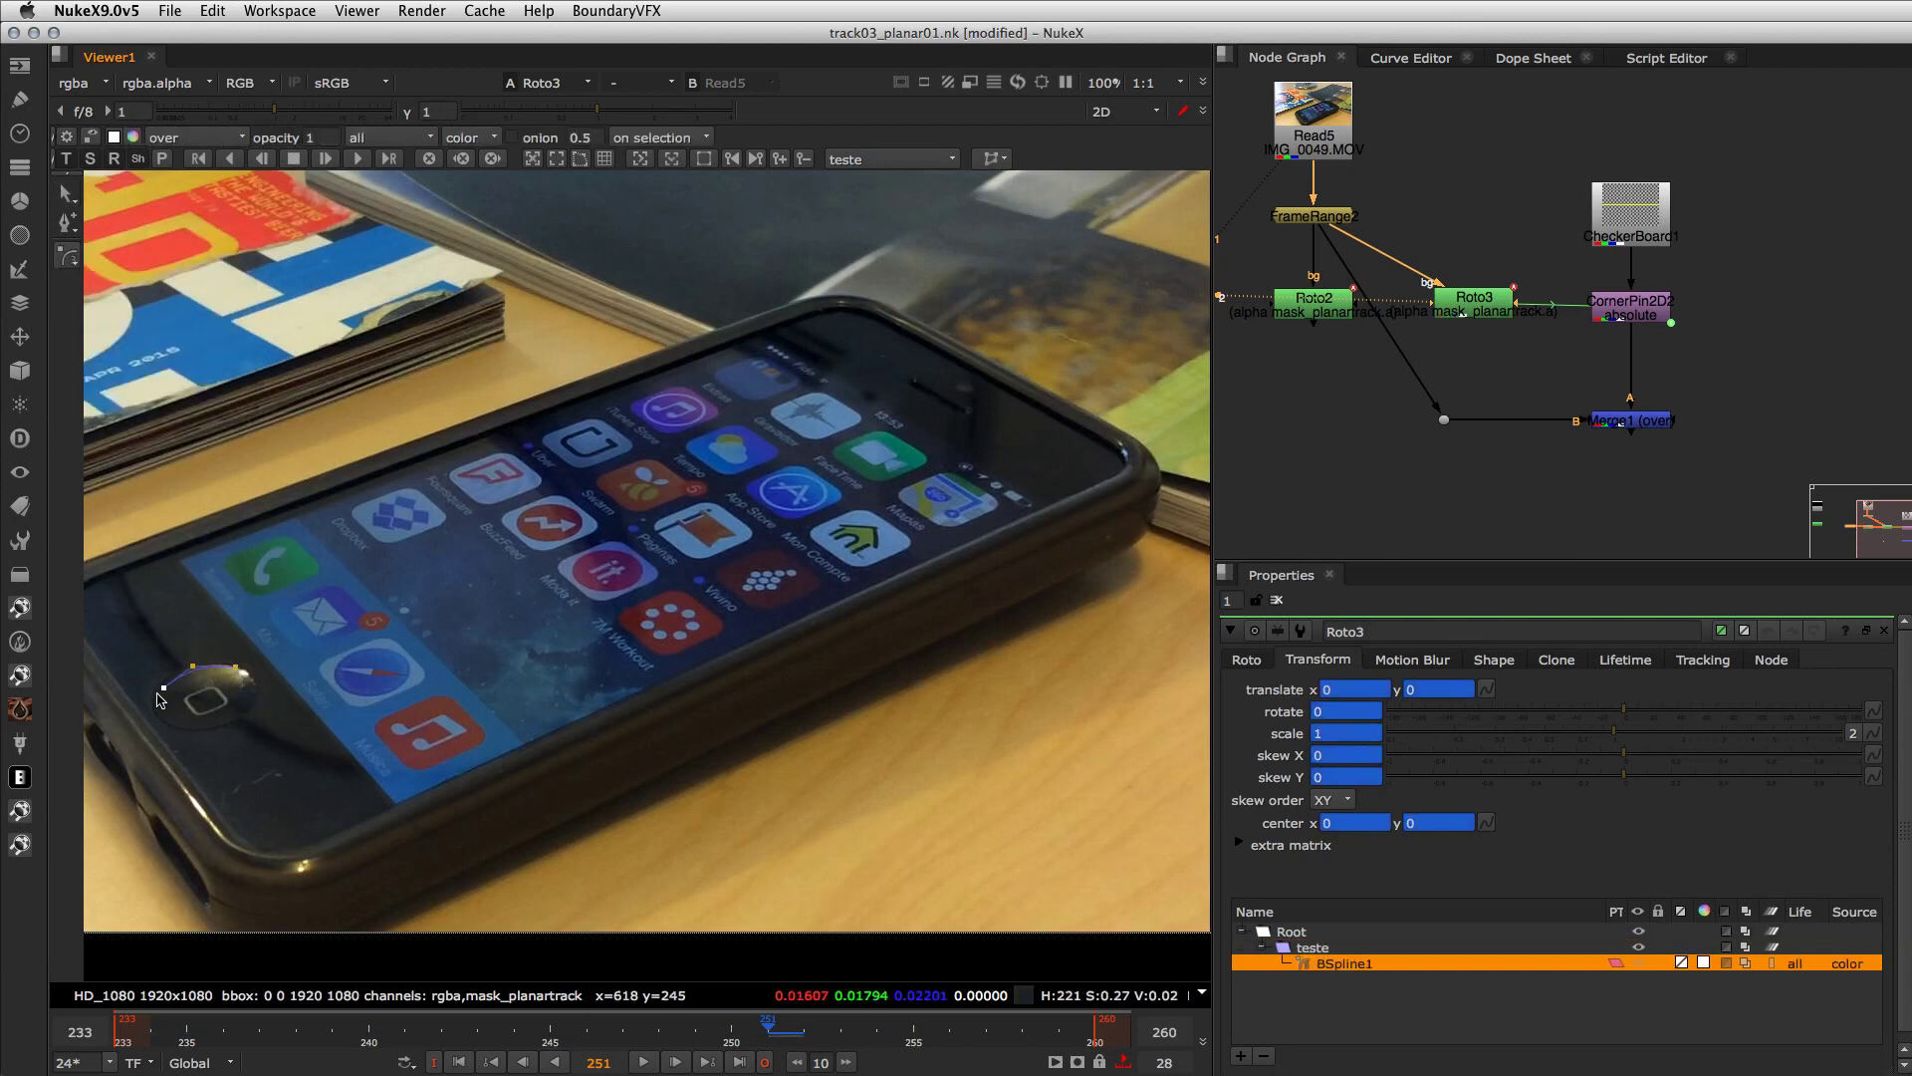
{"action": "left_click", "coordinate": [155, 707]}
{"action": "left_click", "coordinate": [167, 731]}
{"action": "left_click", "coordinate": [207, 733]}
{"action": "left_click", "coordinate": [237, 718]}
{"action": "left_click", "coordinate": [261, 687]}
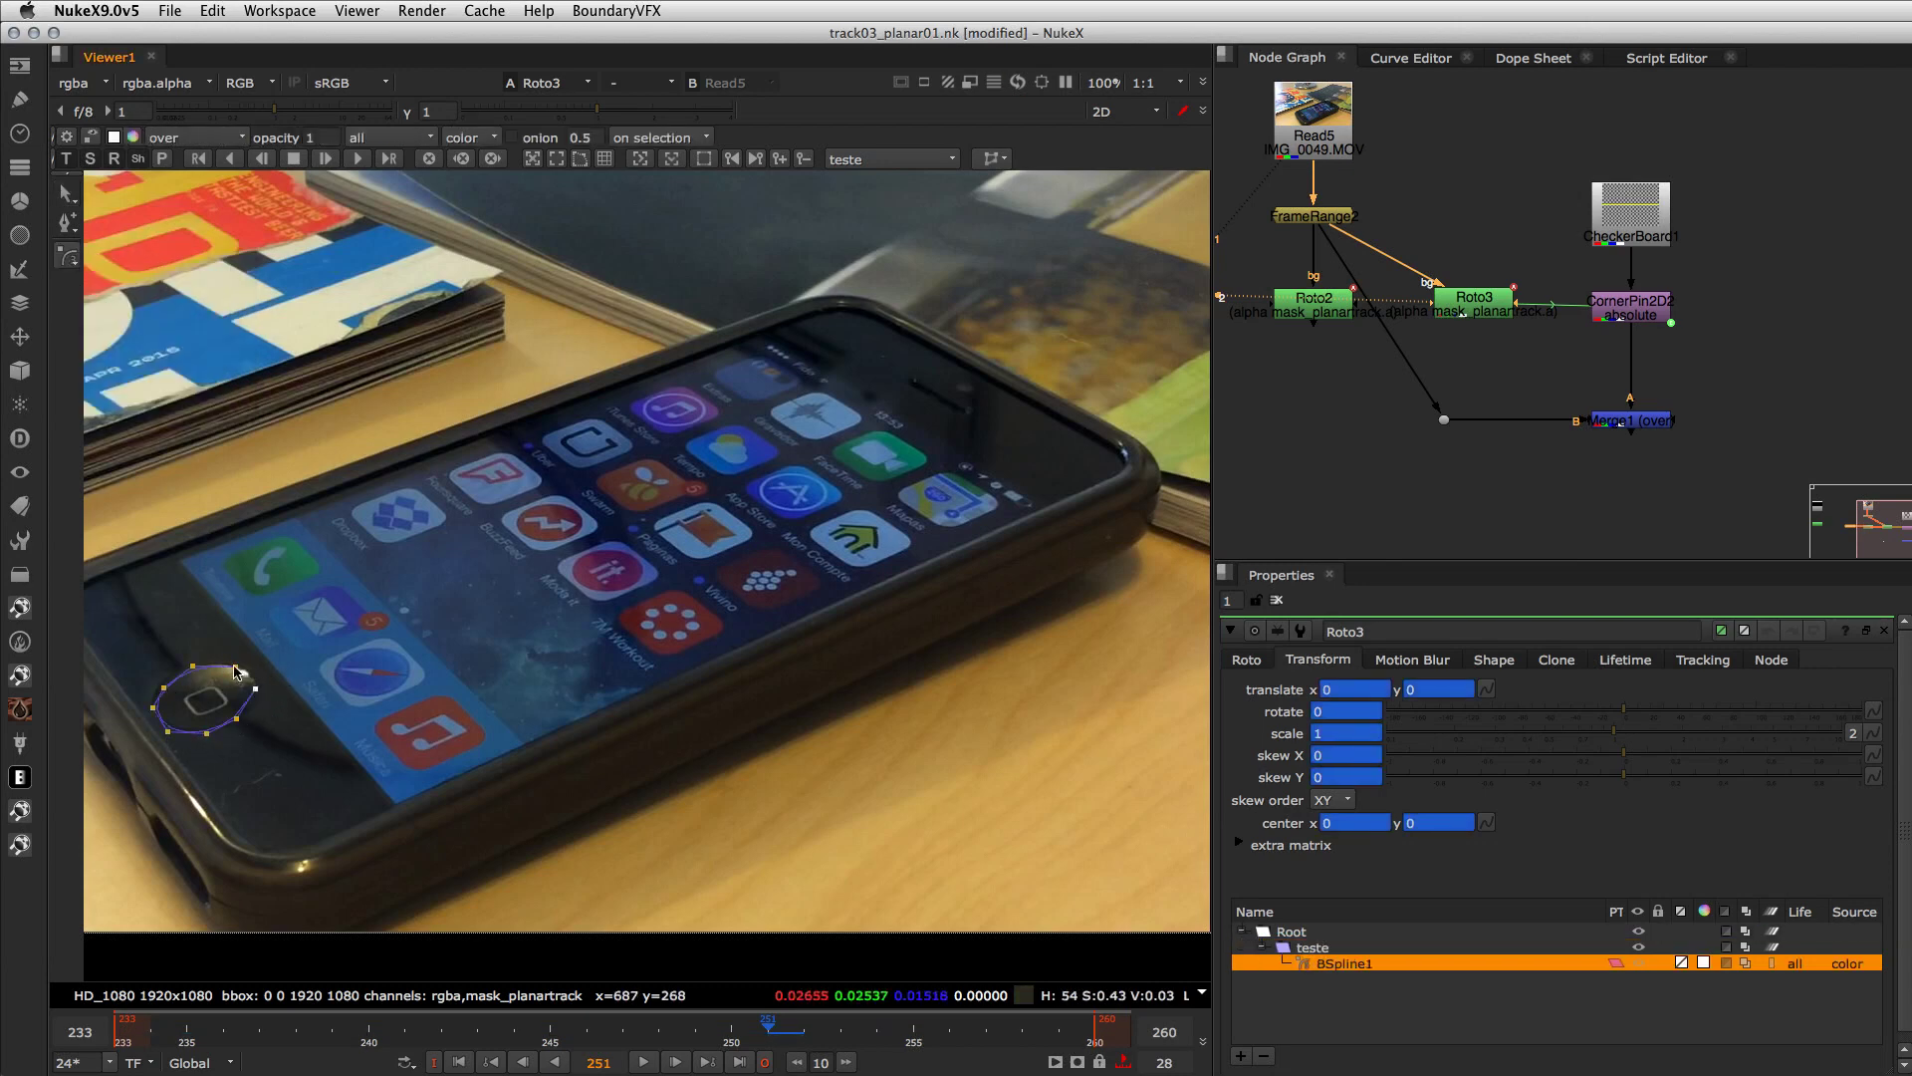
{"action": "key", "text": "Return"}
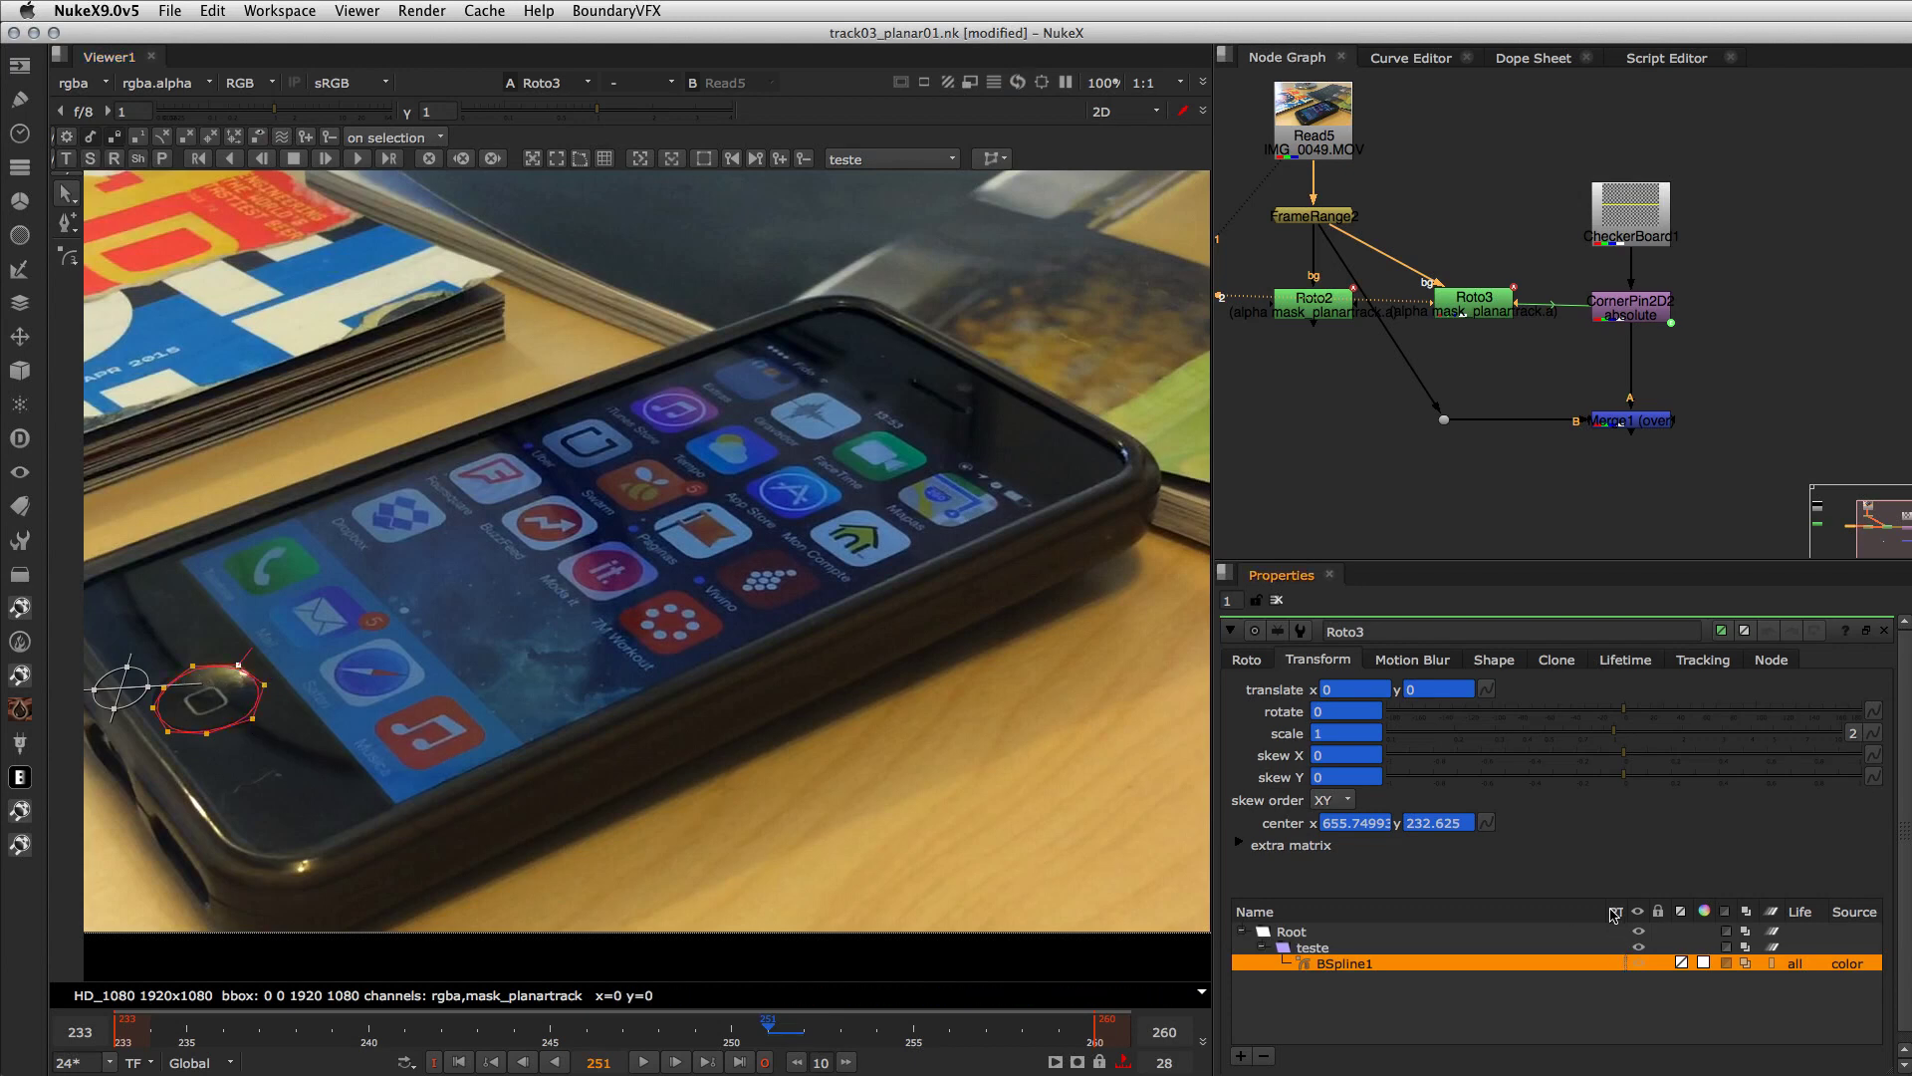
- Scrub through the frame range to check how the home button shape follows the phone's planar track
{"action": "left_click_drag", "start_coordinate": [394, 811], "coordinate": [625, 748]}
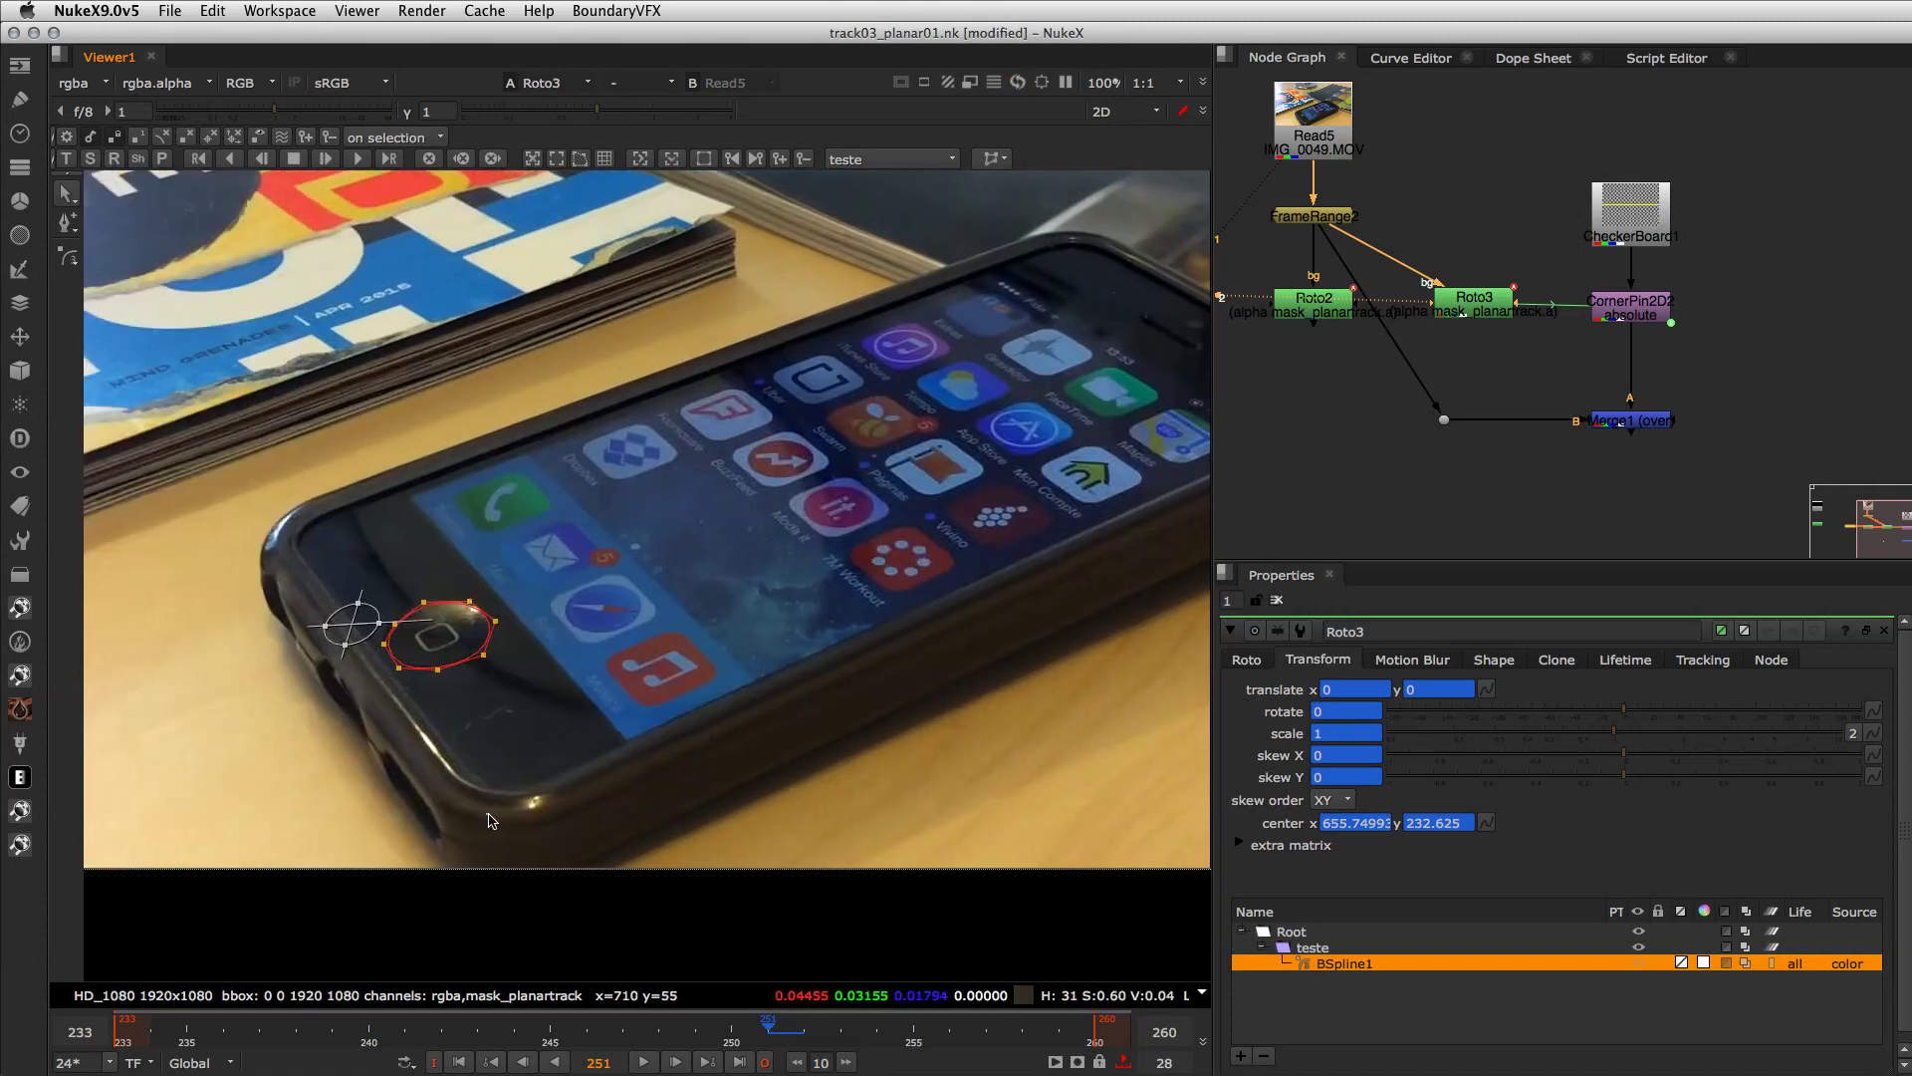
{"action": "left_click_drag", "start_coordinate": [183, 1024], "coordinate": [586, 1024]}
{"action": "left_click", "coordinate": [592, 1034]}
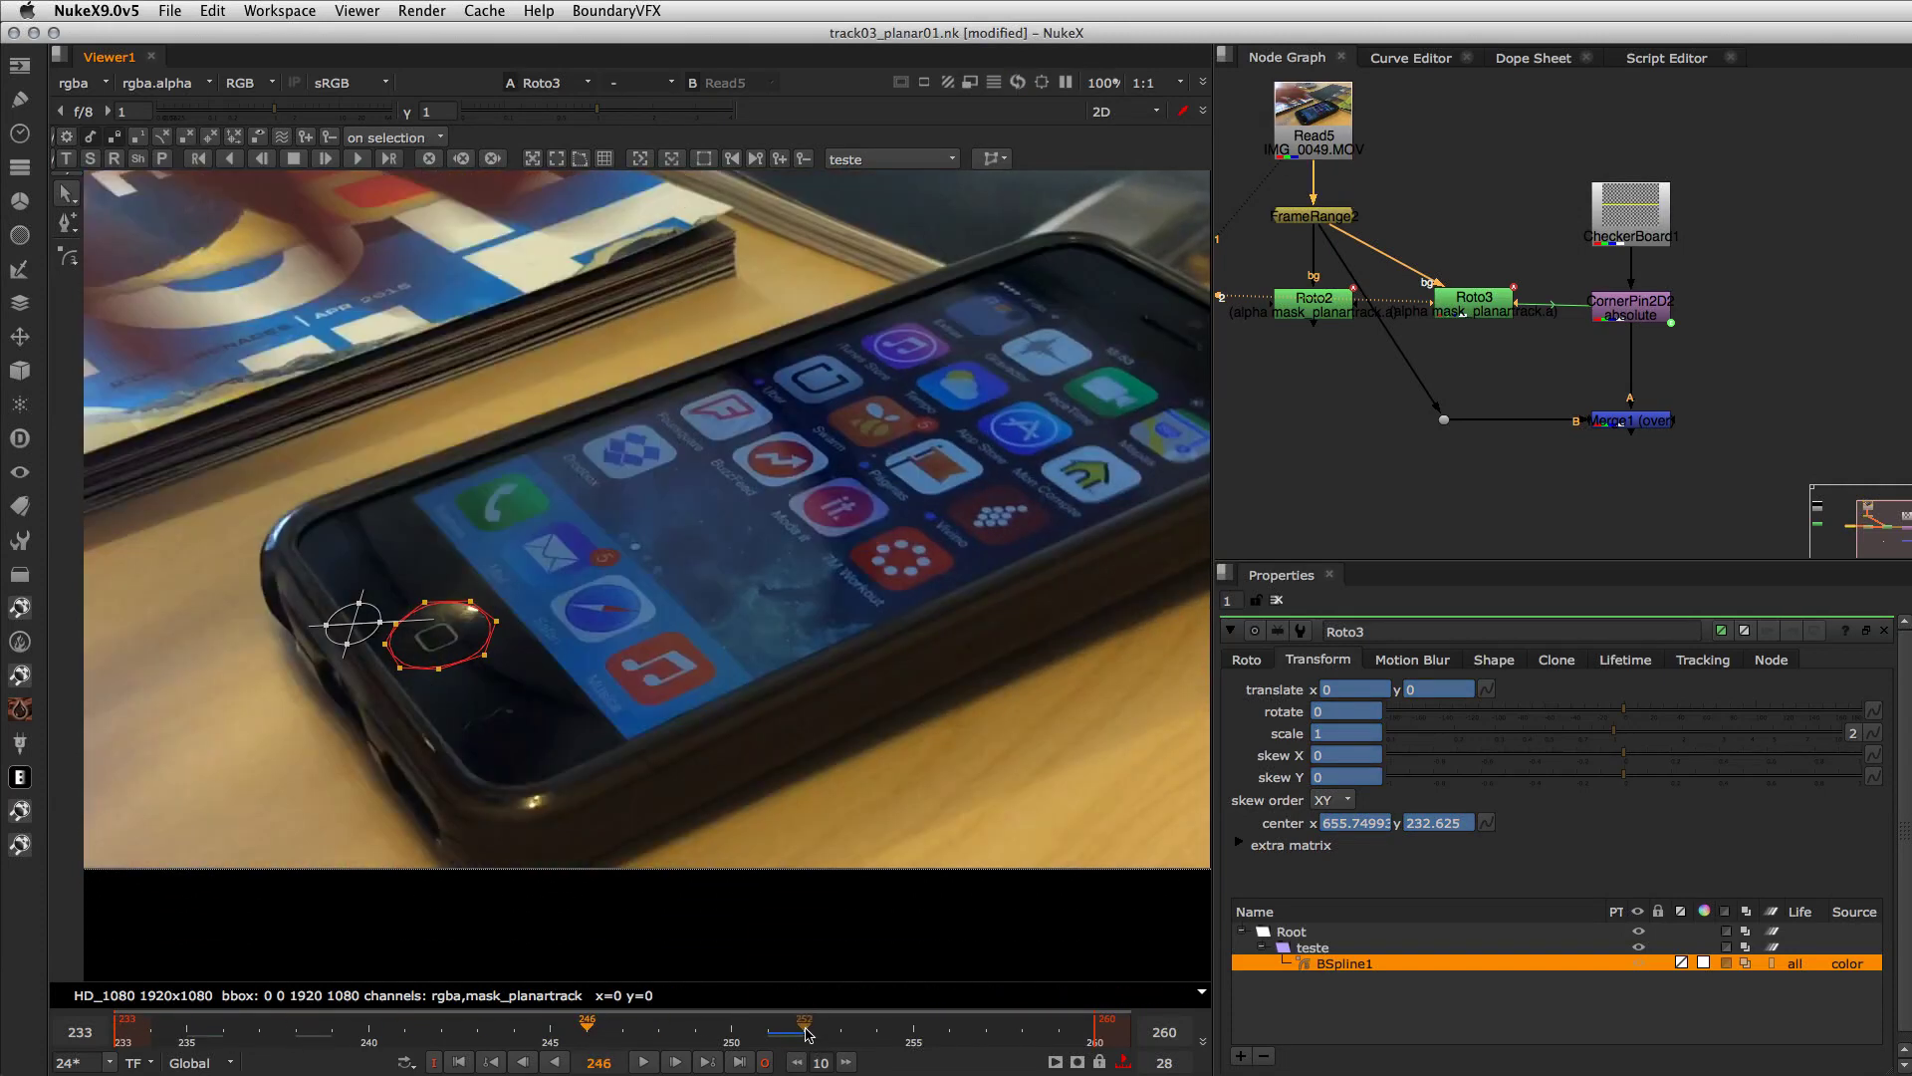
{"action": "left_click", "coordinate": [913, 1033]}
{"action": "left_click", "coordinate": [1022, 1034]}
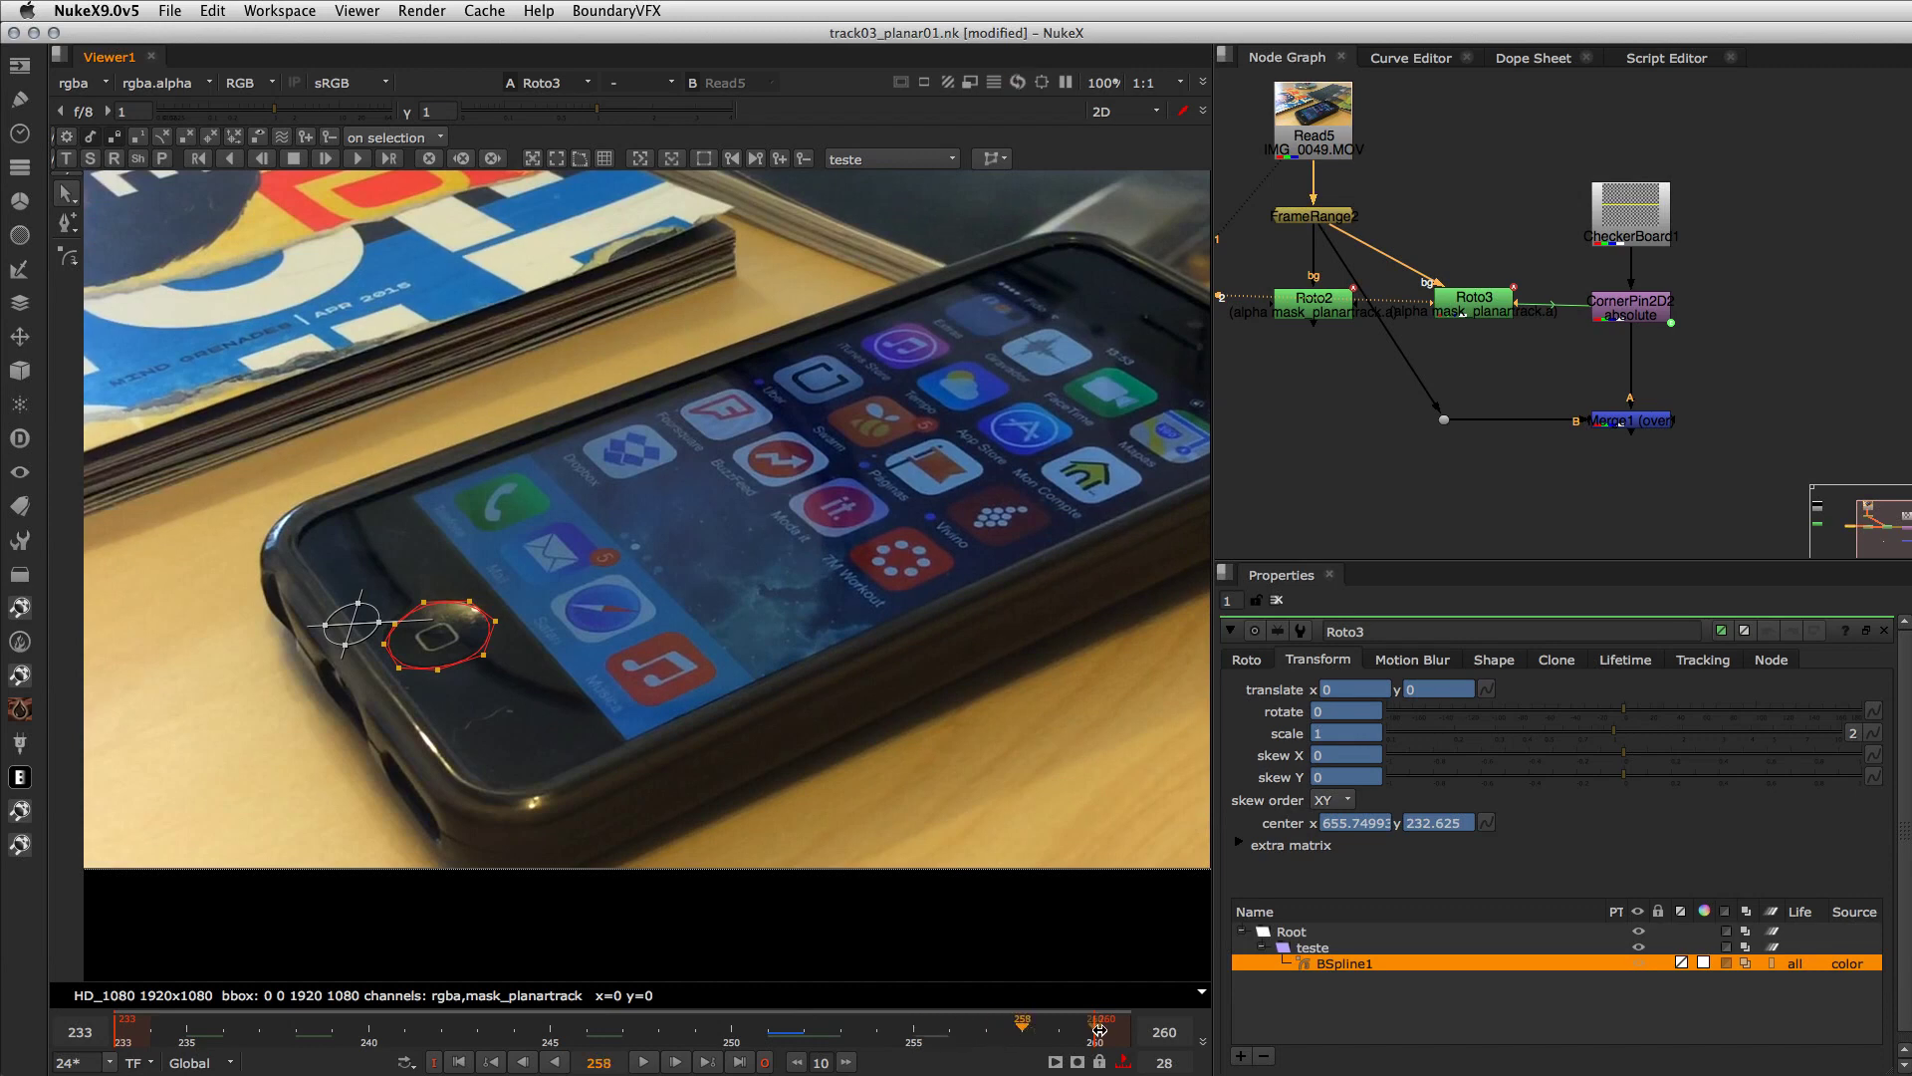
{"action": "left_click", "coordinate": [1098, 1031]}
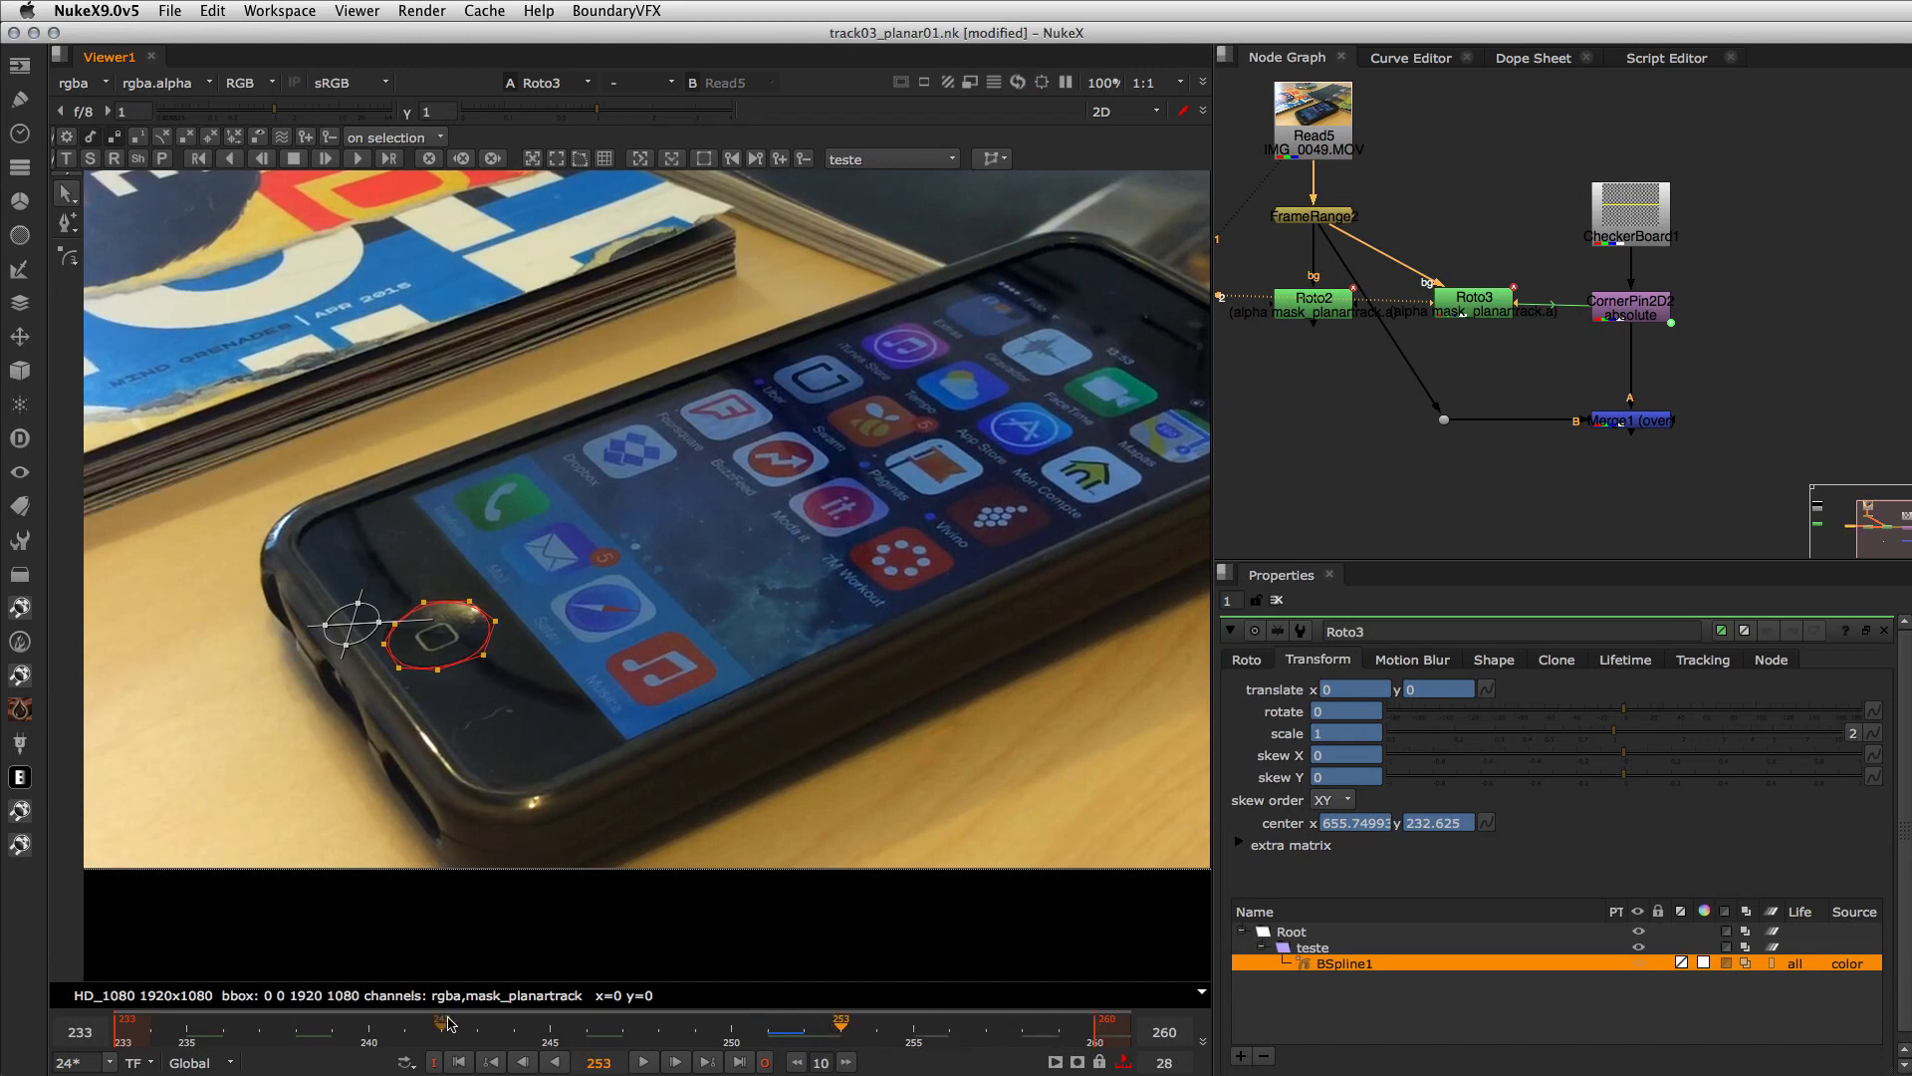
{"action": "left_click", "coordinate": [444, 1023]}
{"action": "left_click", "coordinate": [232, 1027]}
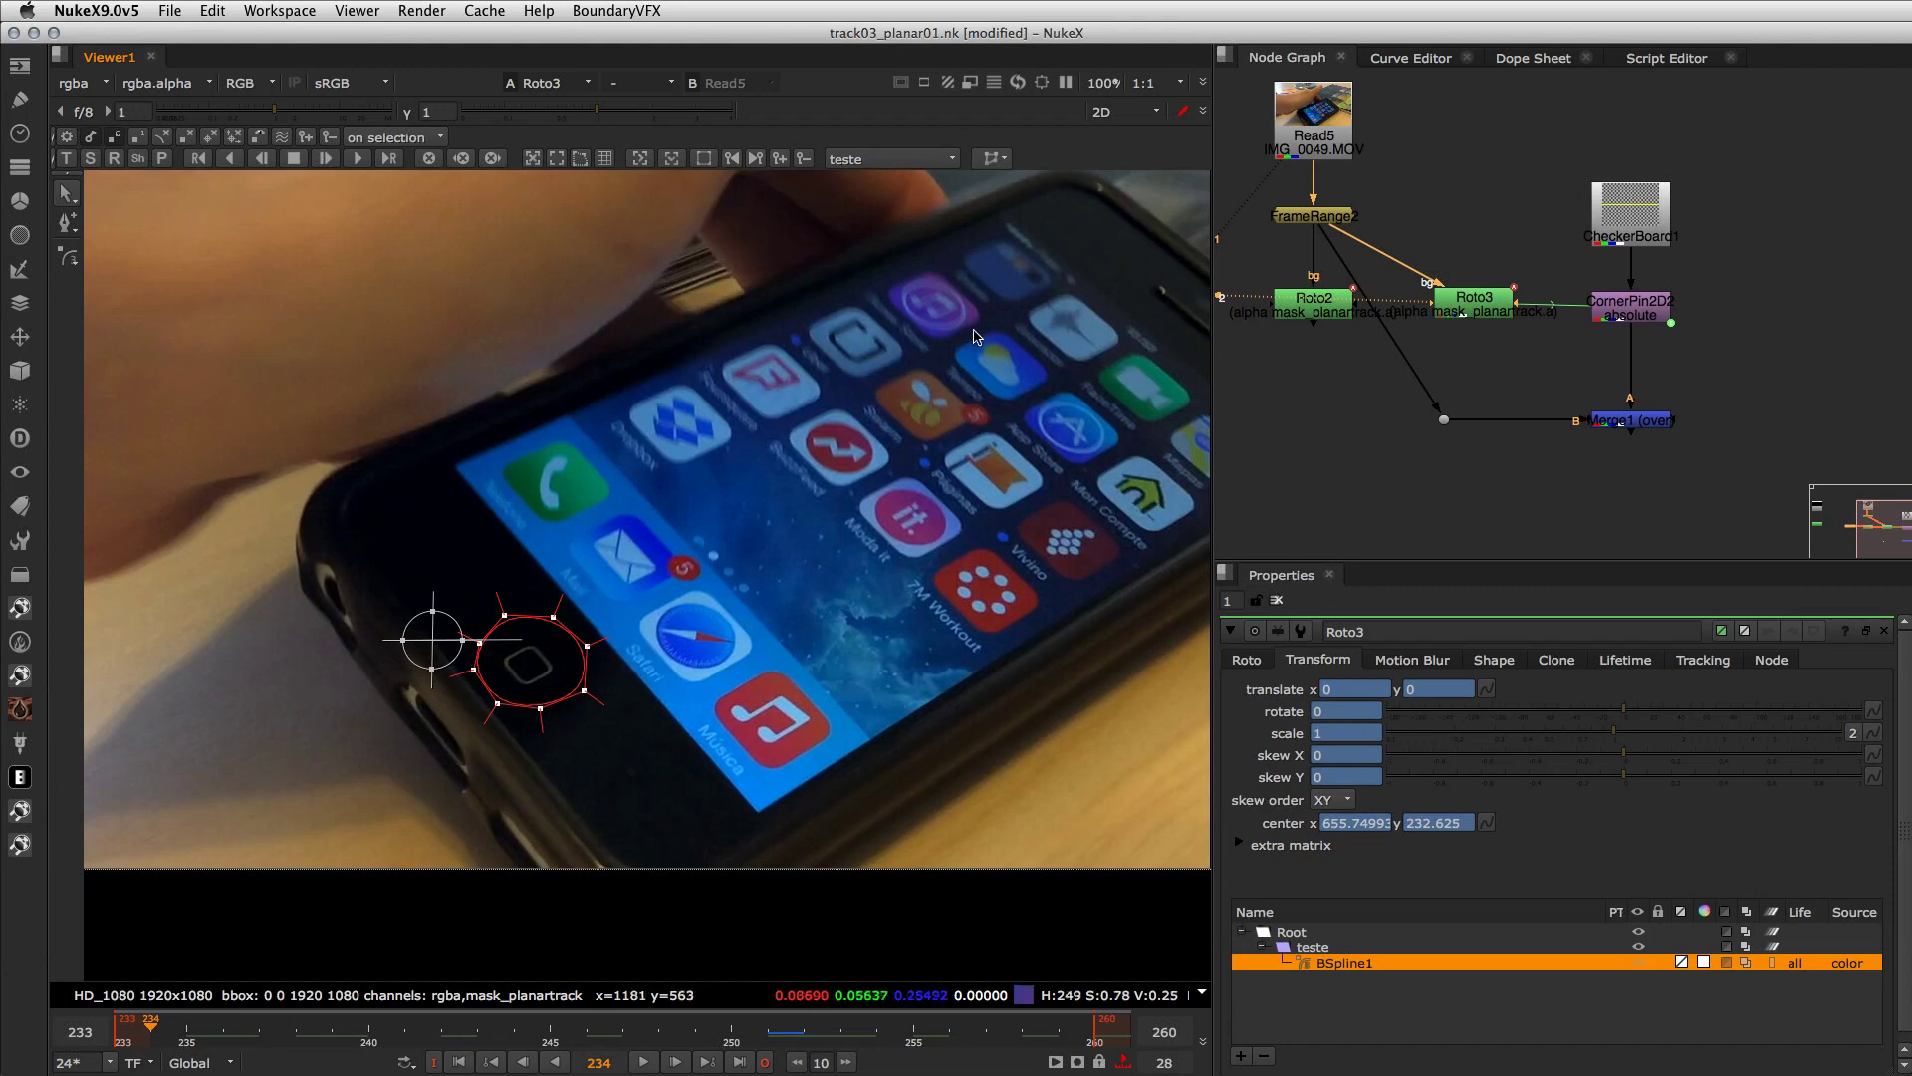
- Draw a closed B-spline shape around the pink "it." app icon inside the teste layer at frame 234
{"action": "left_click_drag", "start_coordinate": [988, 451], "coordinate": [842, 454]}
{"action": "right_click", "coordinate": [66, 256]}
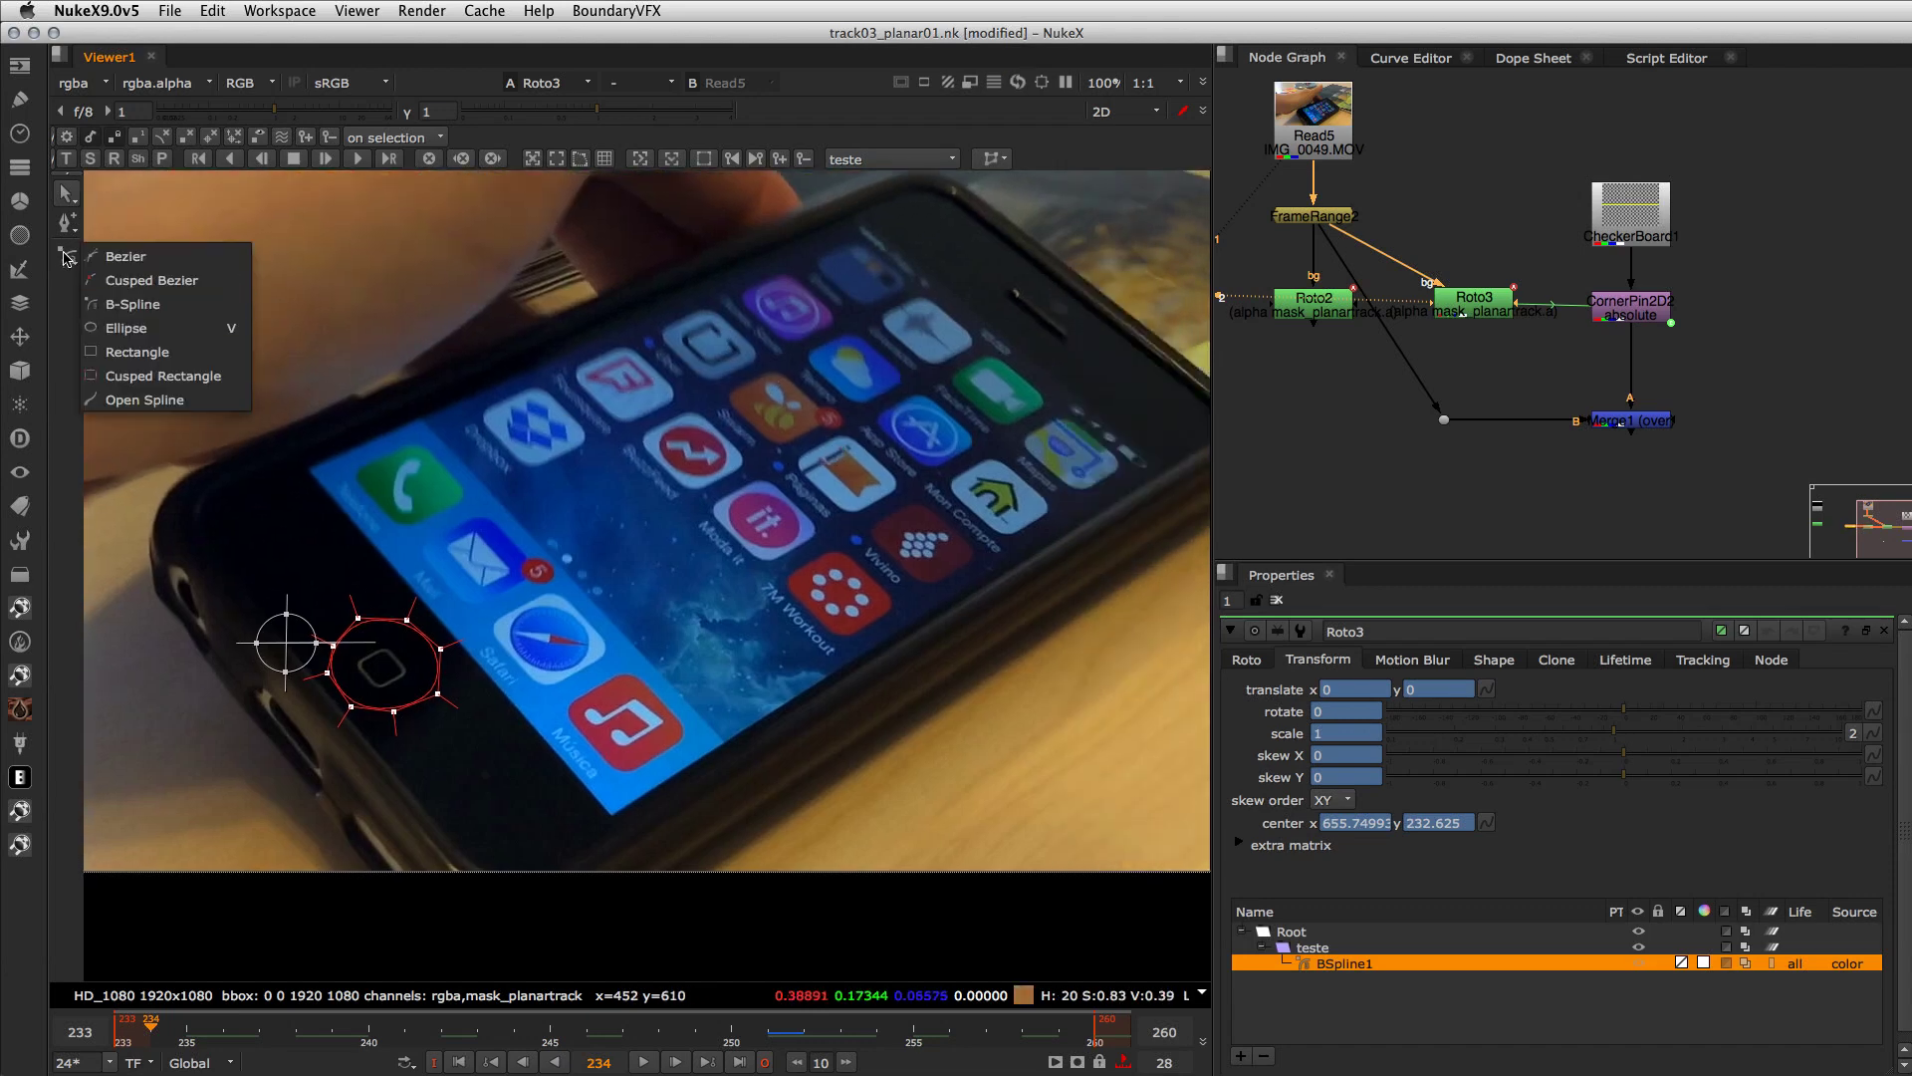
{"action": "left_click", "coordinate": [118, 304]}
{"action": "left_click", "coordinate": [735, 495]}
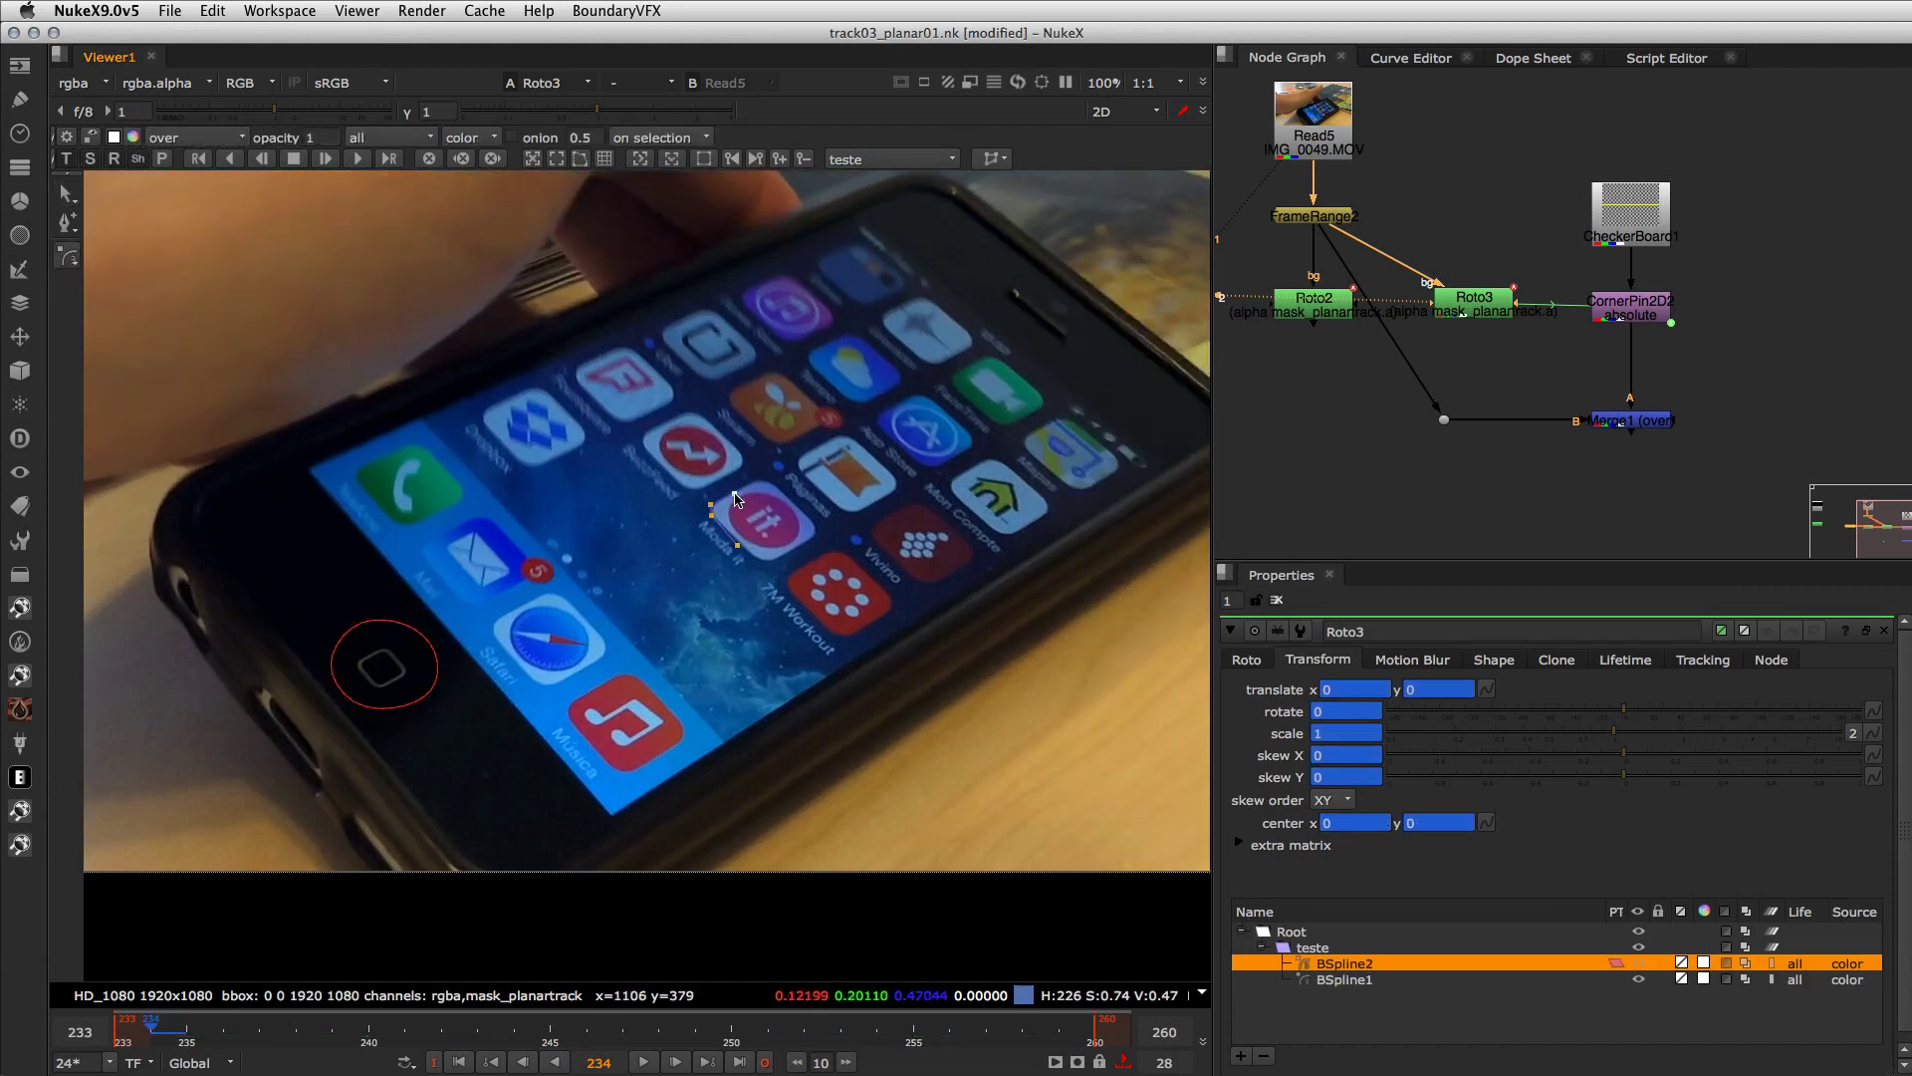
{"action": "left_click", "coordinate": [751, 556]}
{"action": "key", "text": "Return"}
{"action": "left_click", "coordinate": [808, 675]}
{"action": "left_click", "coordinate": [754, 576]}
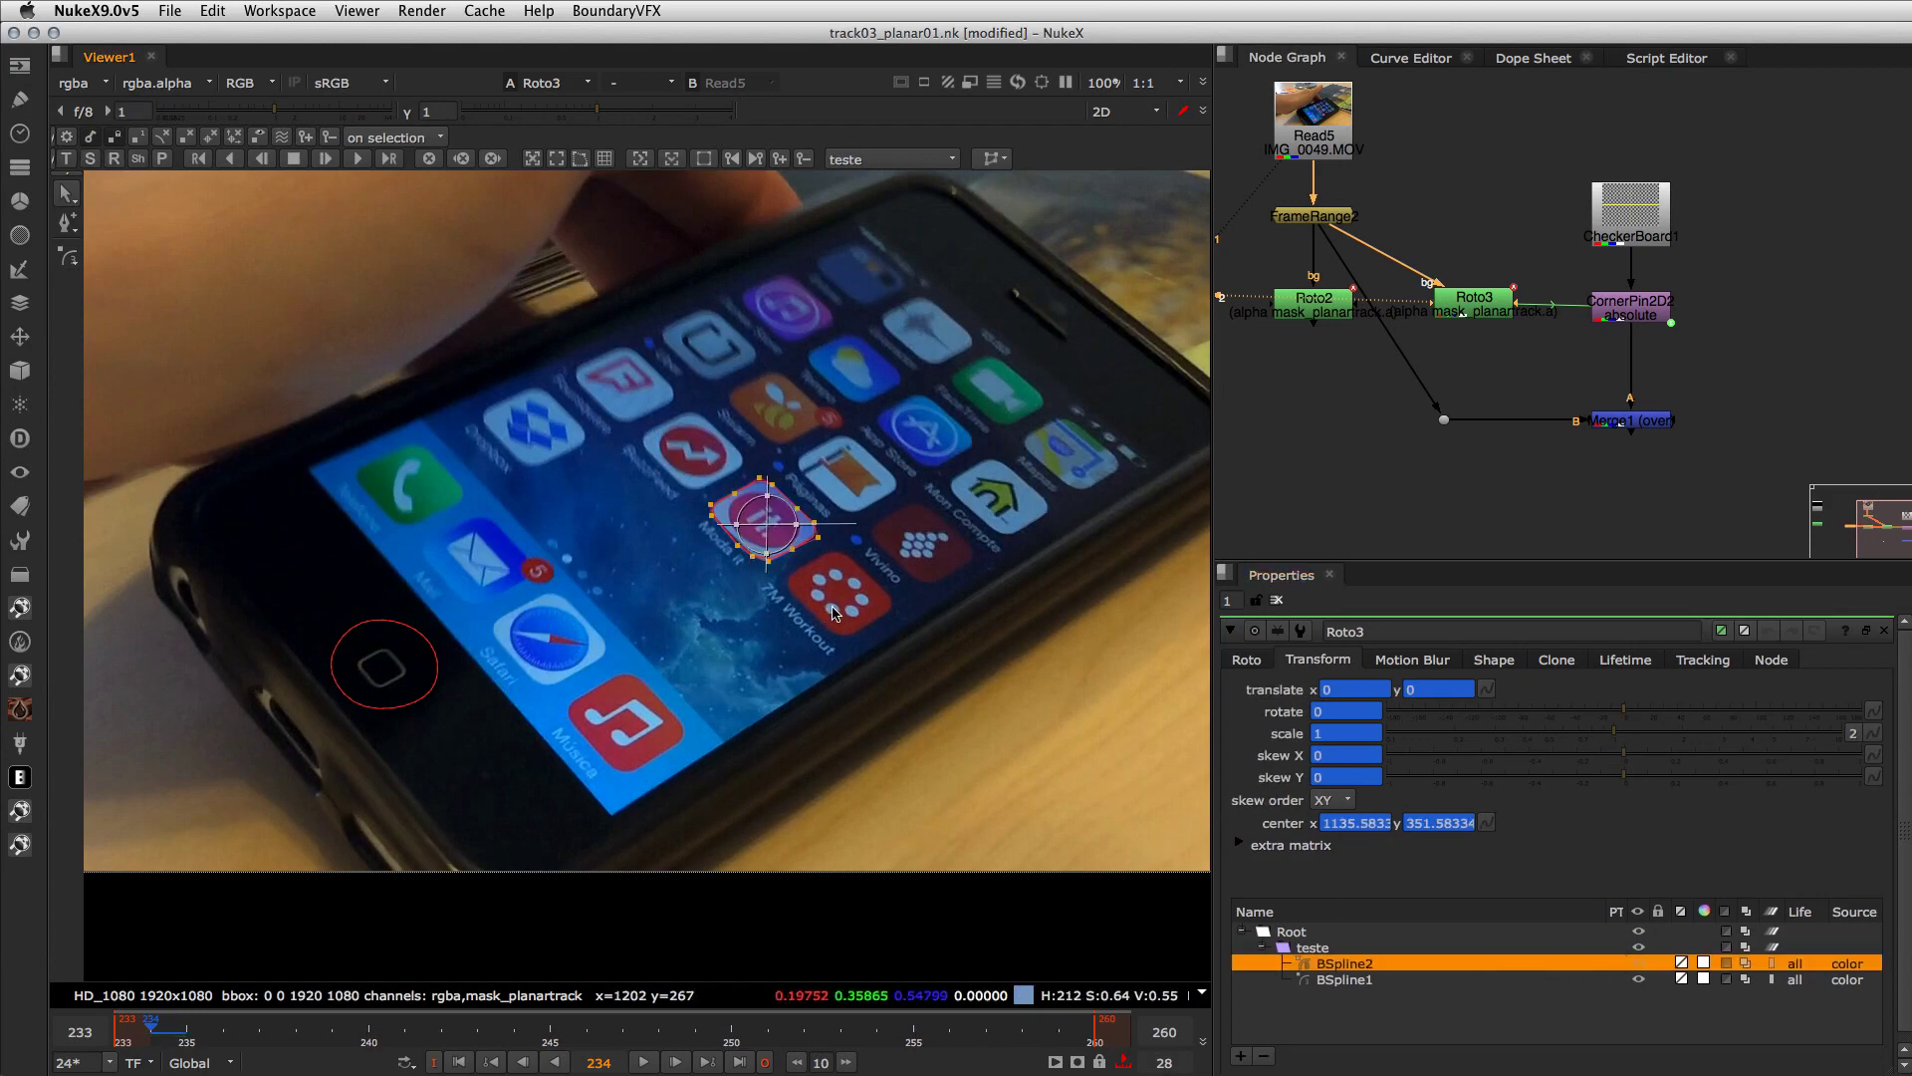
- Step forward and backward through the frames to check how the app icon shape follows the tracked phone screen
{"action": "left_click", "coordinate": [245, 1031]}
{"action": "key", "text": "Right"}
{"action": "key", "text": "Right"}
{"action": "key", "text": "Right"}
{"action": "key", "text": "Right"}
{"action": "key", "text": "Right"}
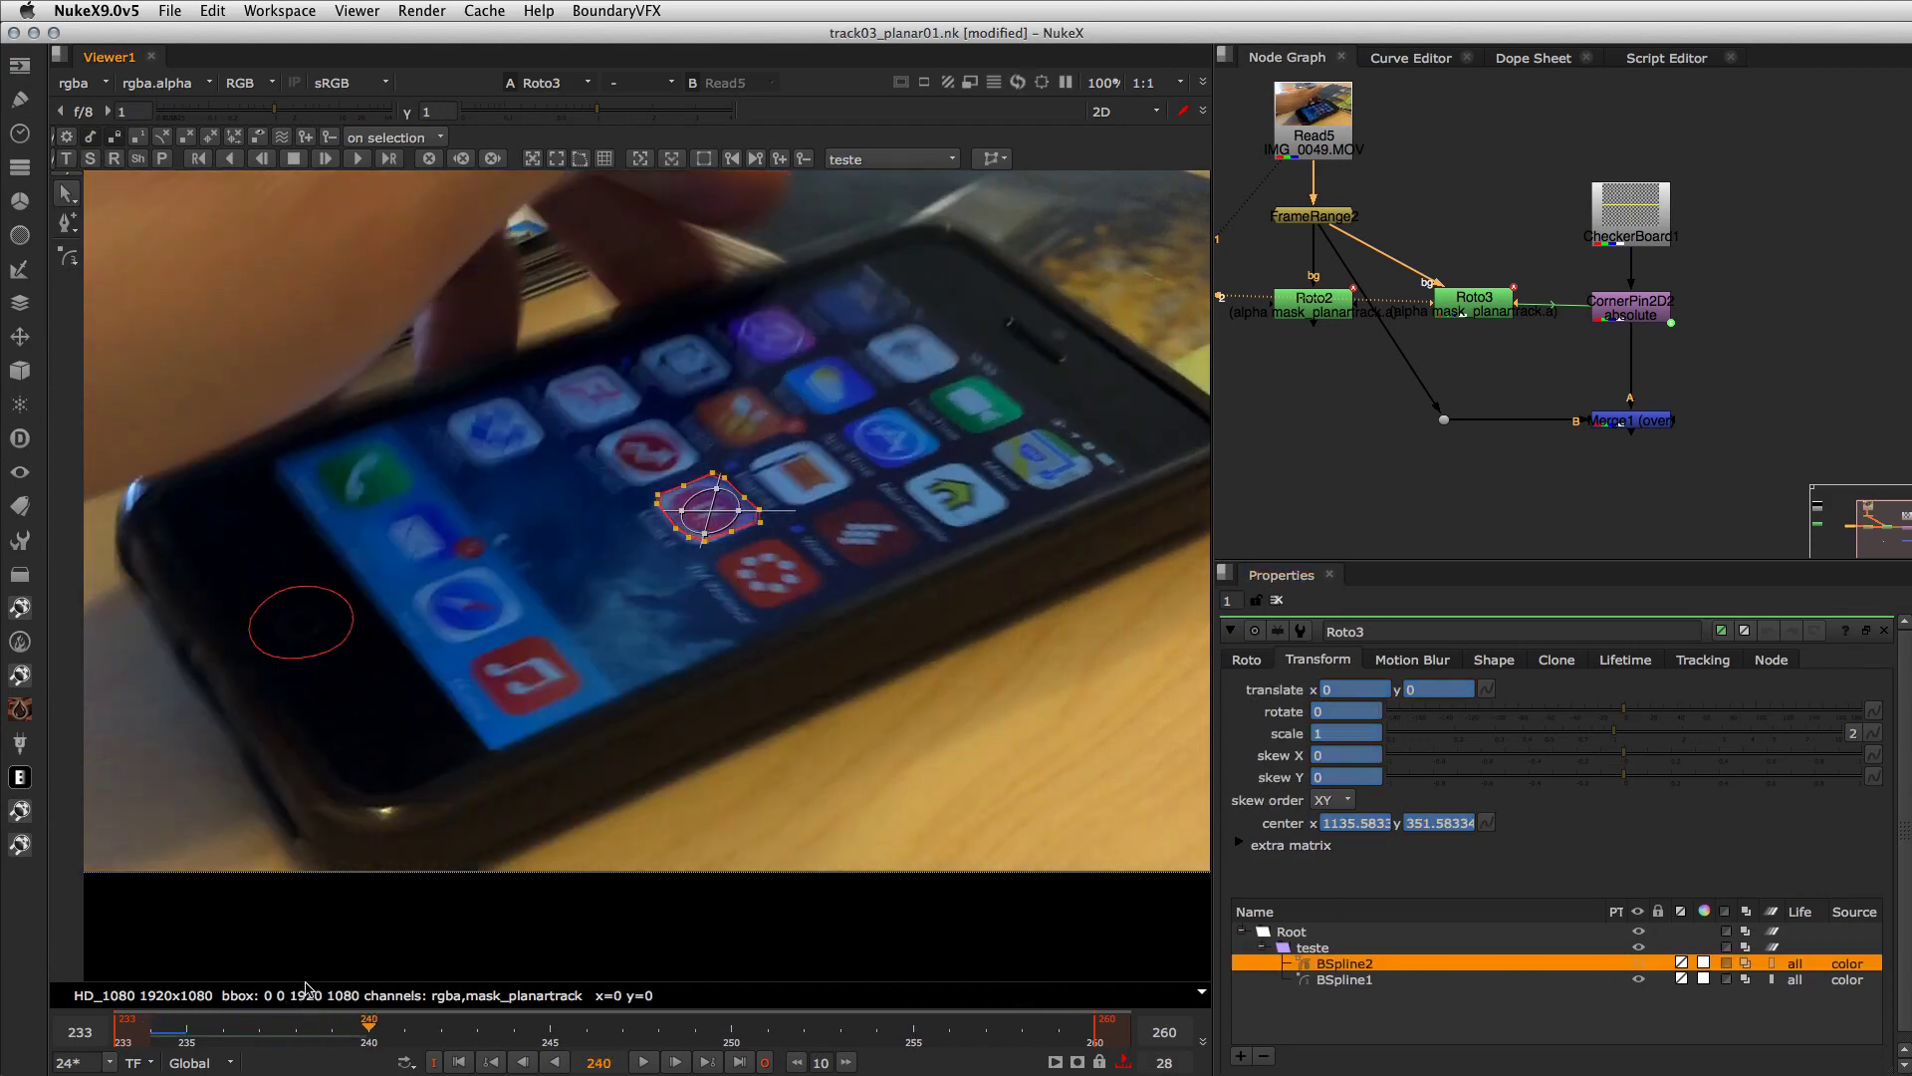
{"action": "key", "text": "Right"}
{"action": "key", "text": "Right"}
{"action": "key", "text": "Right"}
{"action": "key", "text": "Right"}
{"action": "key", "text": "Right"}
{"action": "key", "text": "Right"}
{"action": "key", "text": "Right"}
{"action": "key", "text": "Right"}
{"action": "key", "text": "Right"}
{"action": "key", "text": "Right"}
{"action": "key", "text": "Right"}
{"action": "key", "text": "Right"}
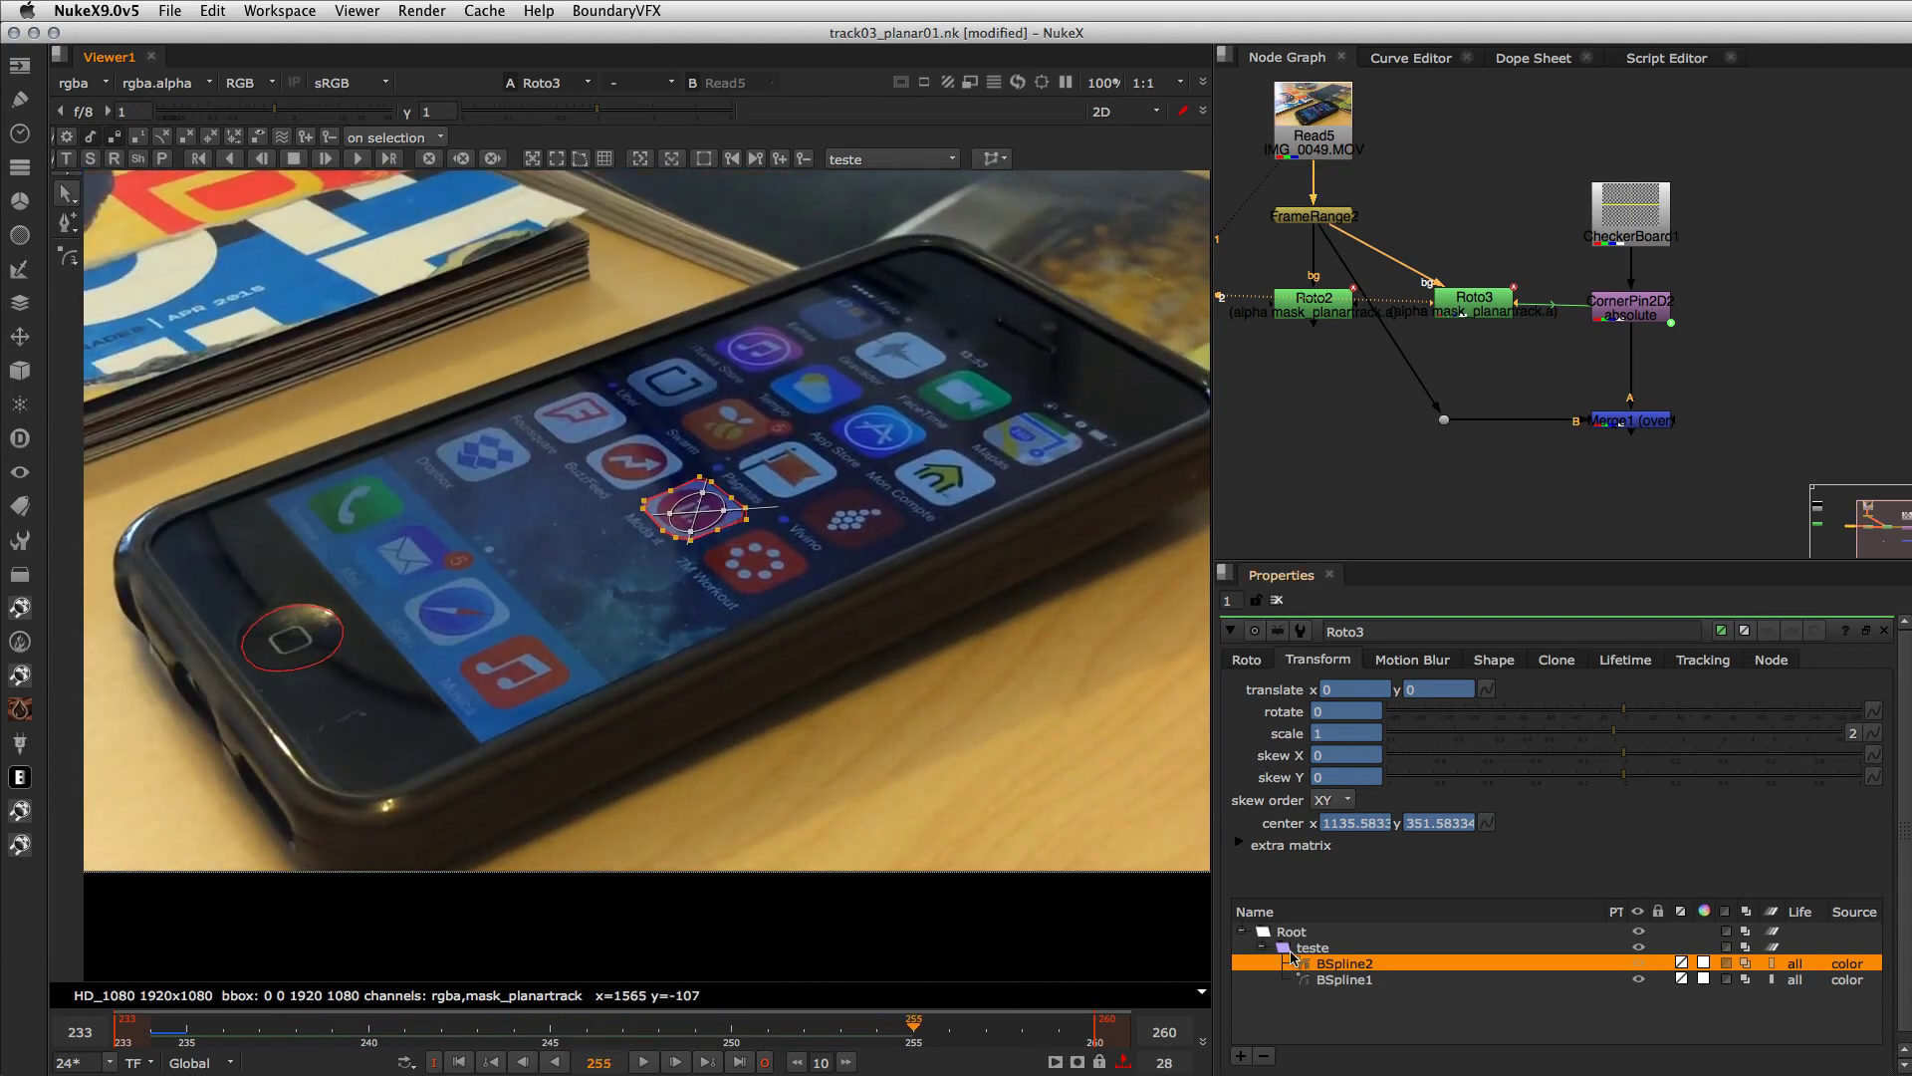
{"action": "key", "text": "Right"}
{"action": "key", "text": "Right"}
{"action": "key", "text": "Right"}
{"action": "key", "text": "Right"}
{"action": "key", "text": "Left"}
{"action": "key", "text": "Left"}
{"action": "key", "text": "Left"}
{"action": "key", "text": "Left"}
{"action": "key", "text": "Left"}
{"action": "key", "text": "Left"}
{"action": "key", "text": "Left"}
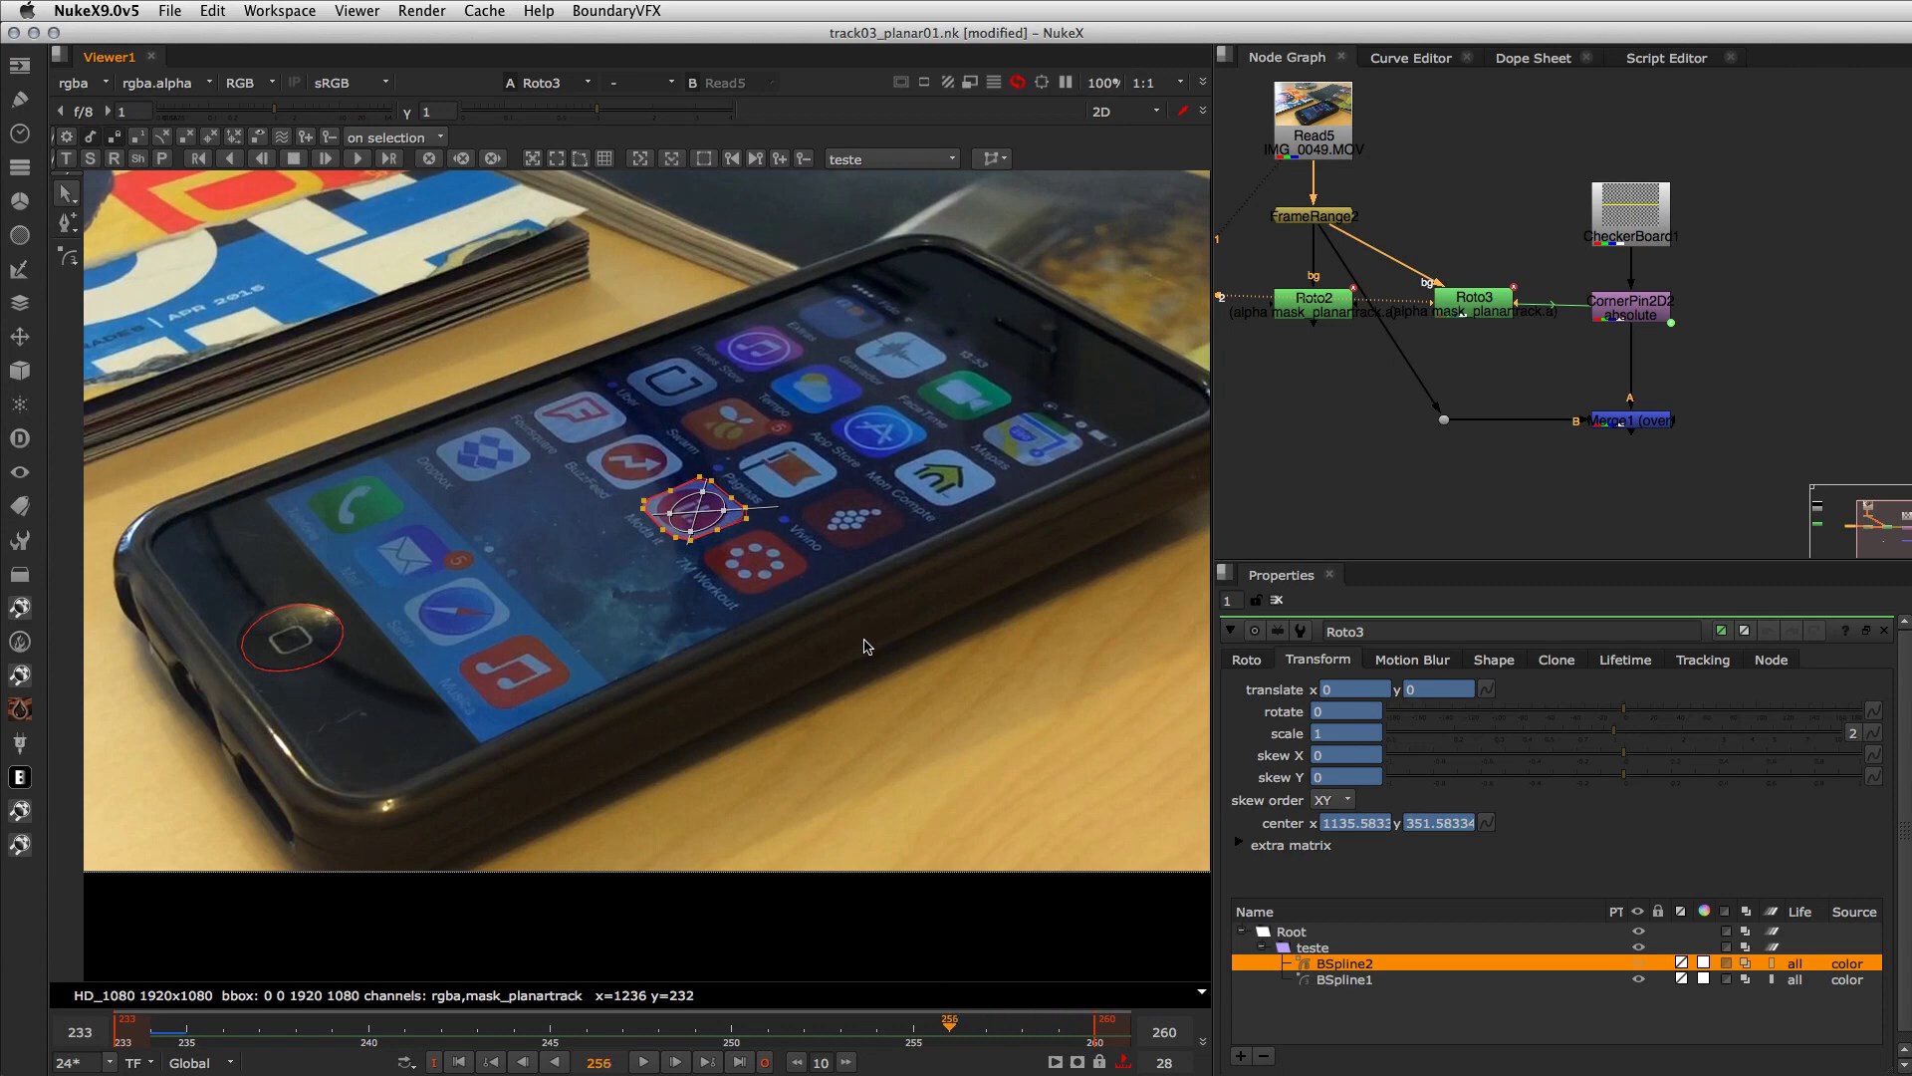